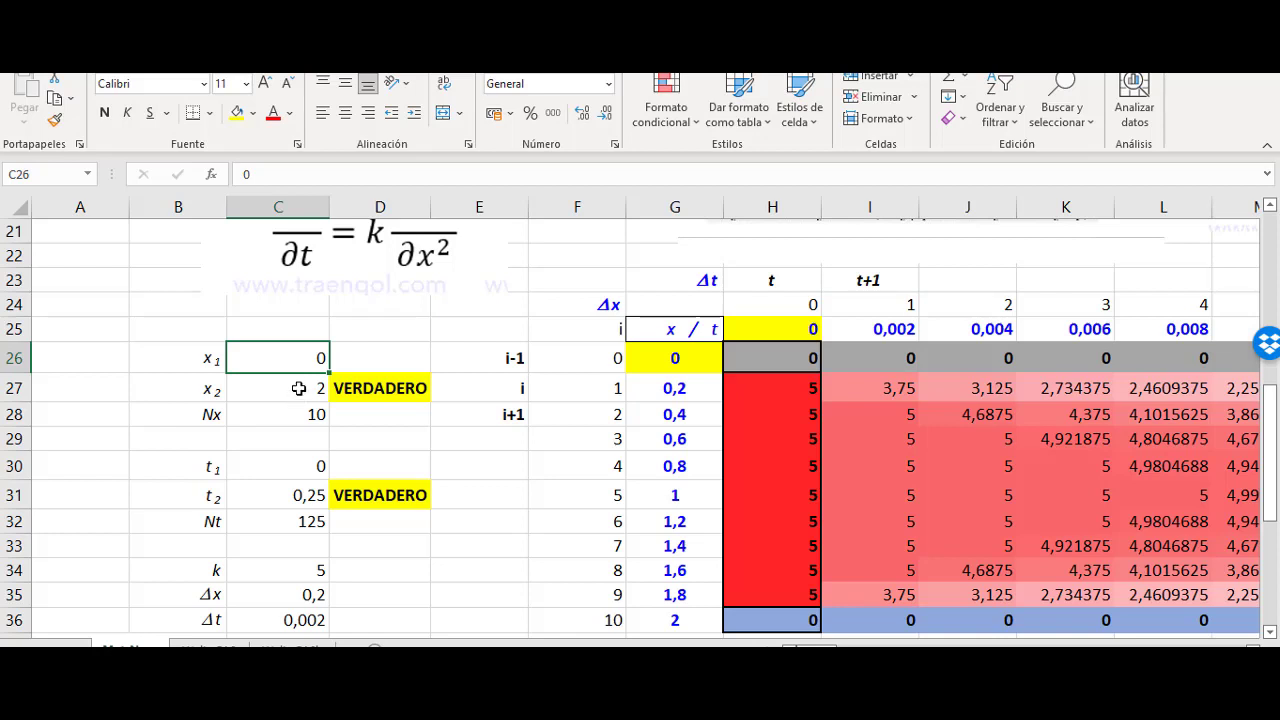
Step: Review the x₂ value and the number of spatial divisions Nx in the parameter list
click(298, 387)
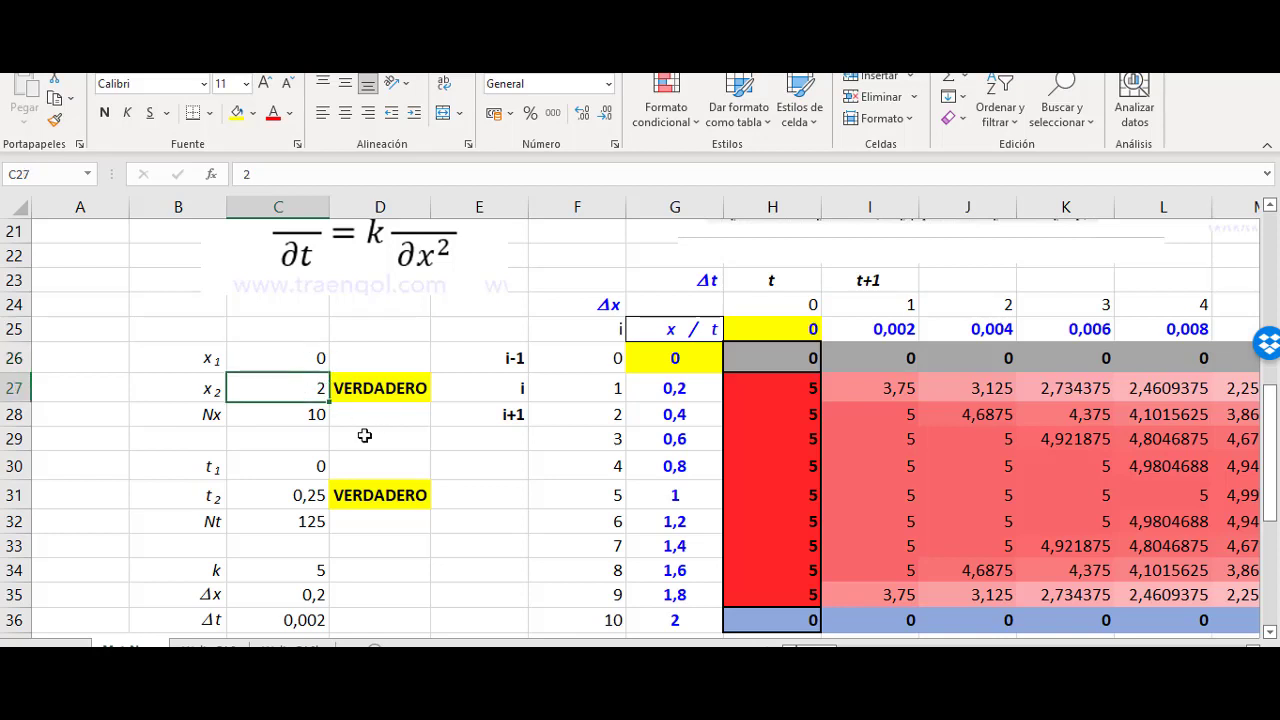
click(200, 420)
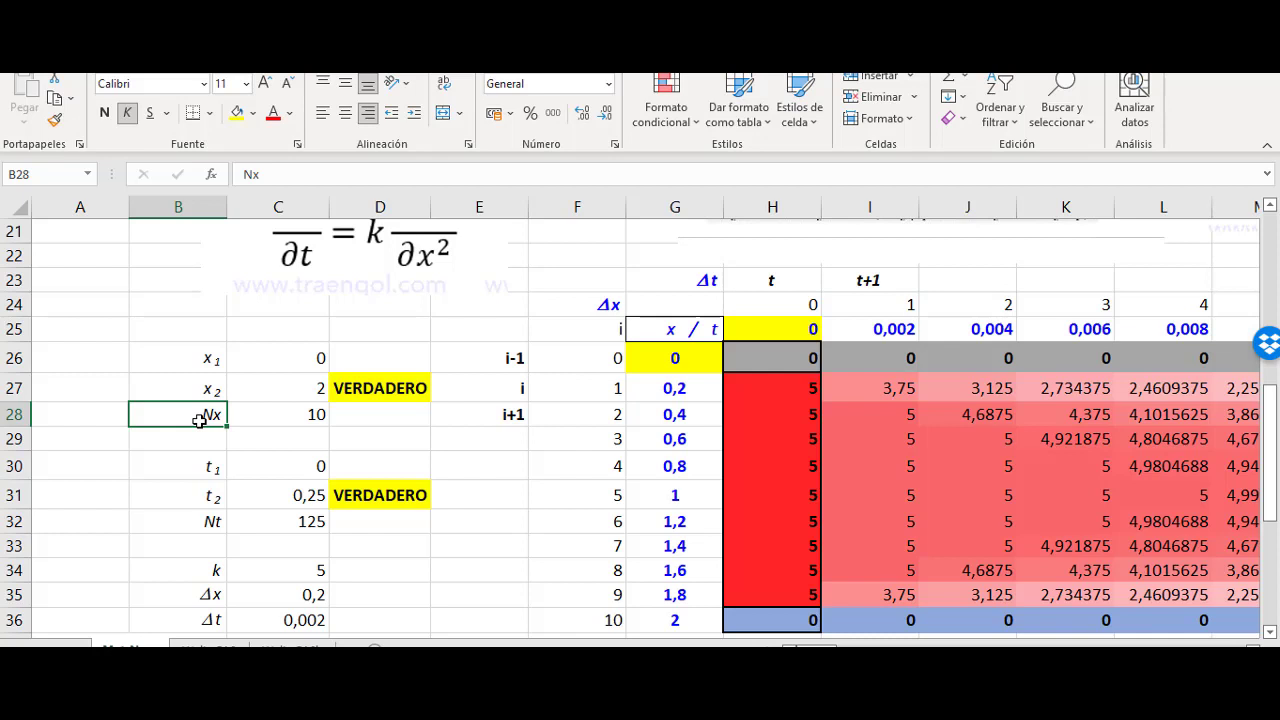
click(288, 420)
click(212, 420)
click(295, 415)
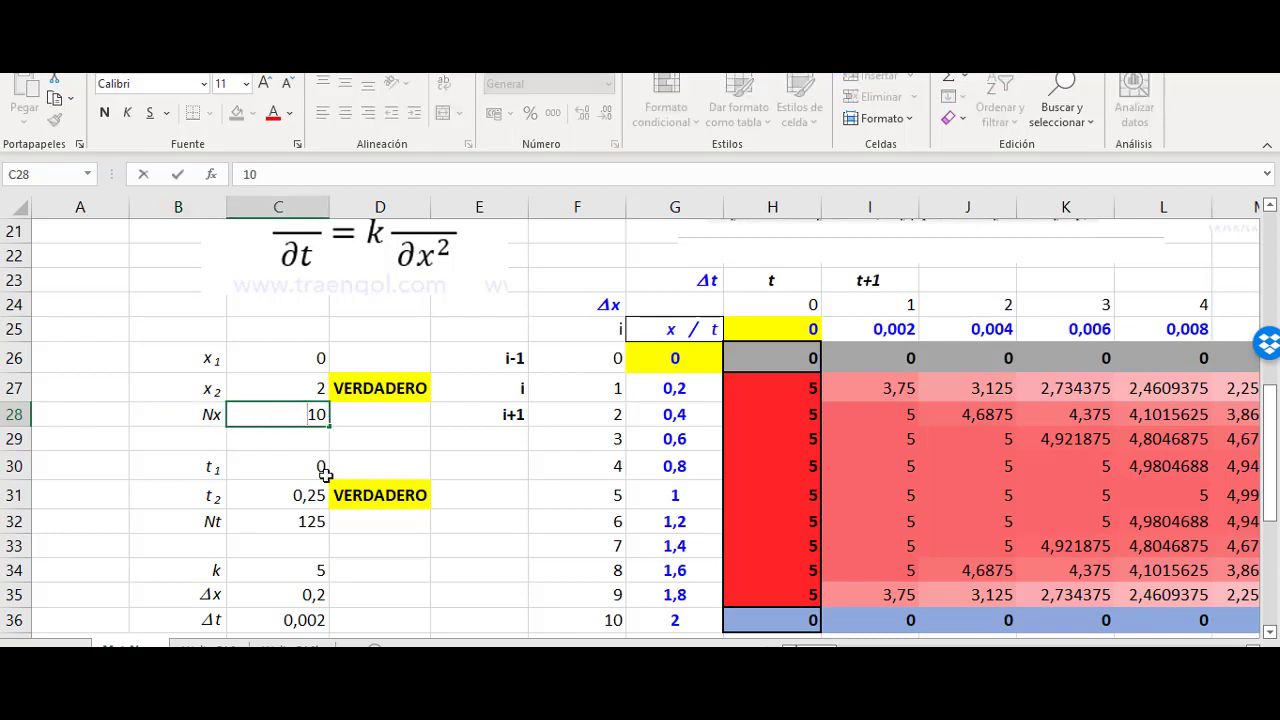
Step: Starting from the t₁ parameter, switch to the mass transfer PDF notes and outline the range 0 ≤ t ≤ 0.25 with a red rectangle
click(278, 460)
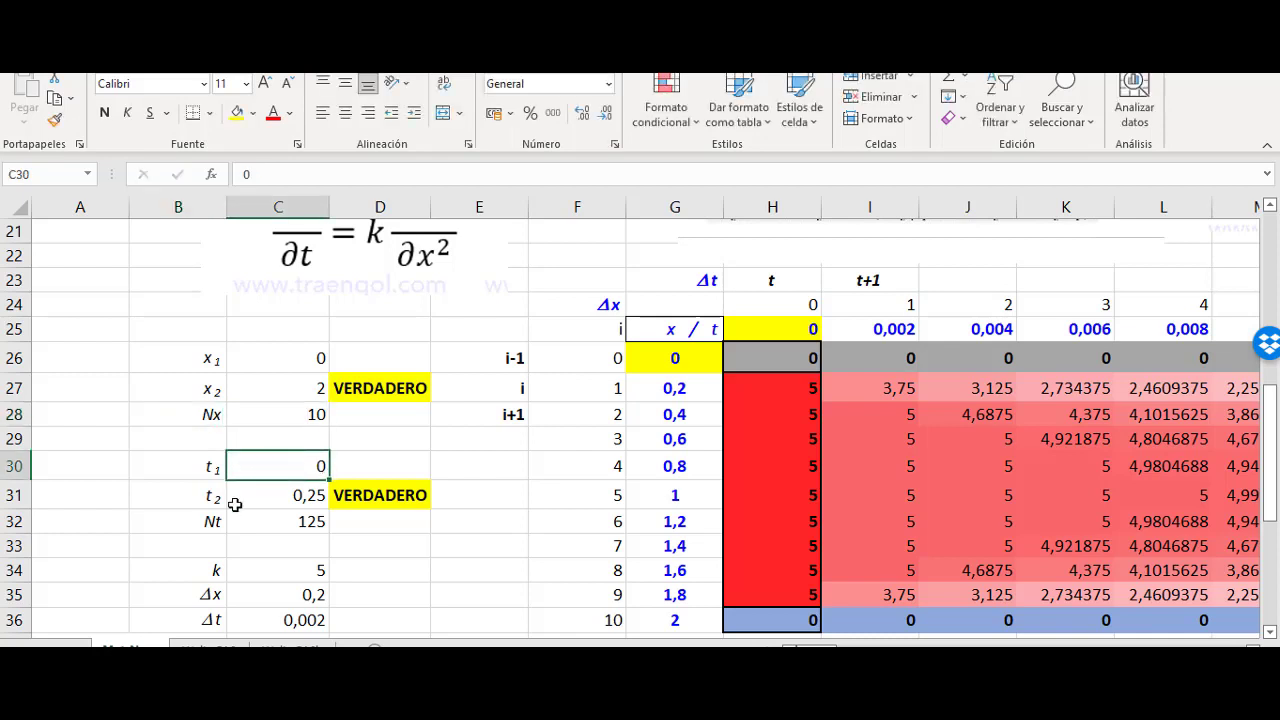
click(203, 465)
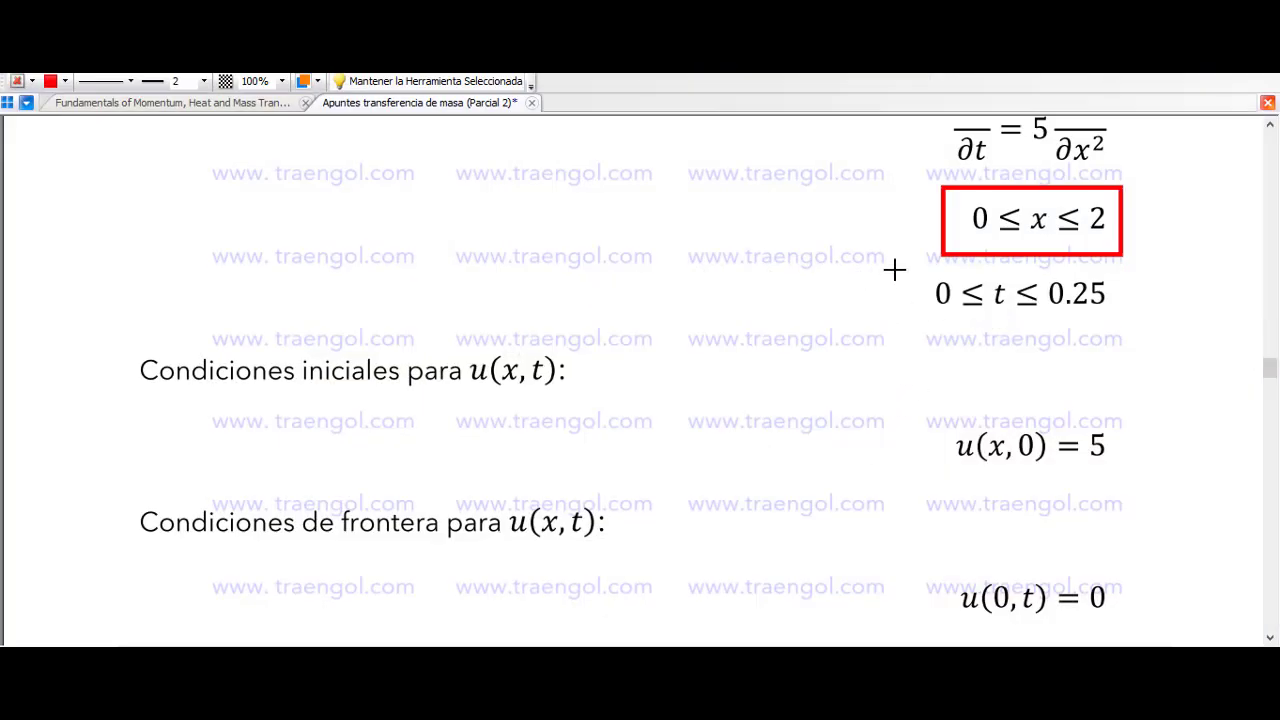
drag(894, 269, 1160, 330)
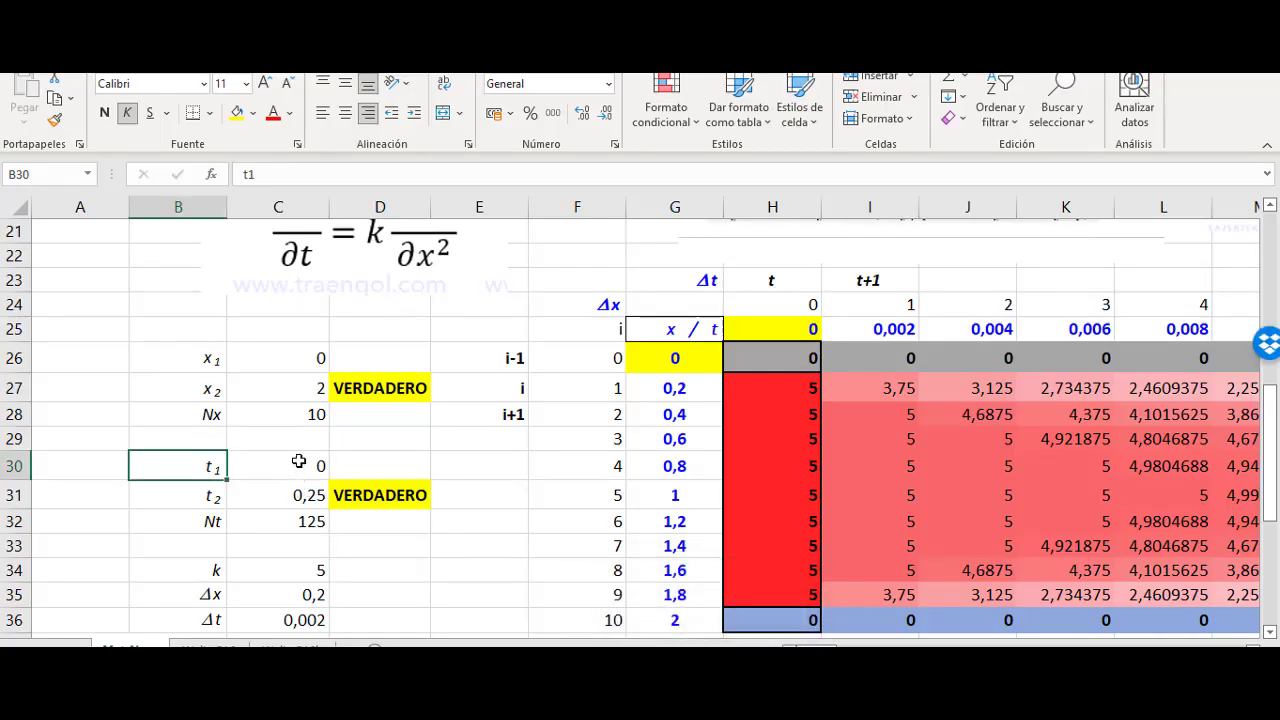
Step: Back in the Excel sheet, review the time parameters t₁, t₂ and the number of time divisions Nt
click(306, 465)
click(313, 505)
click(361, 537)
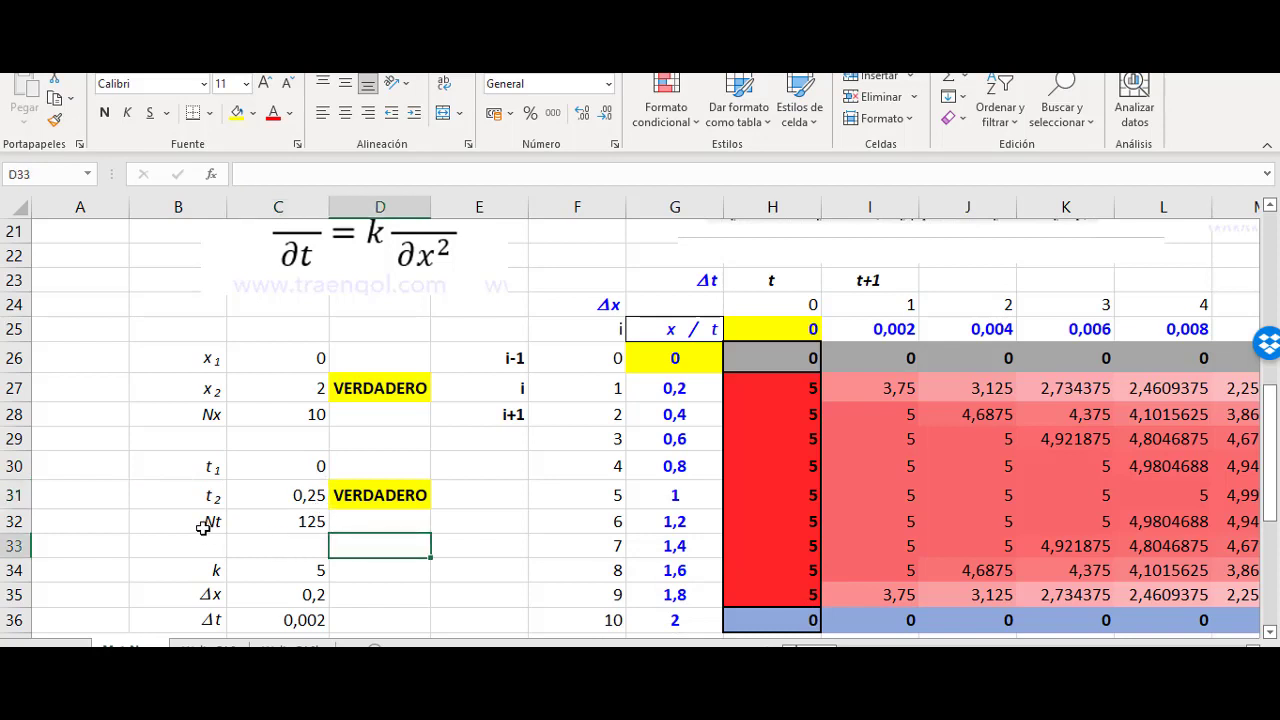
click(194, 523)
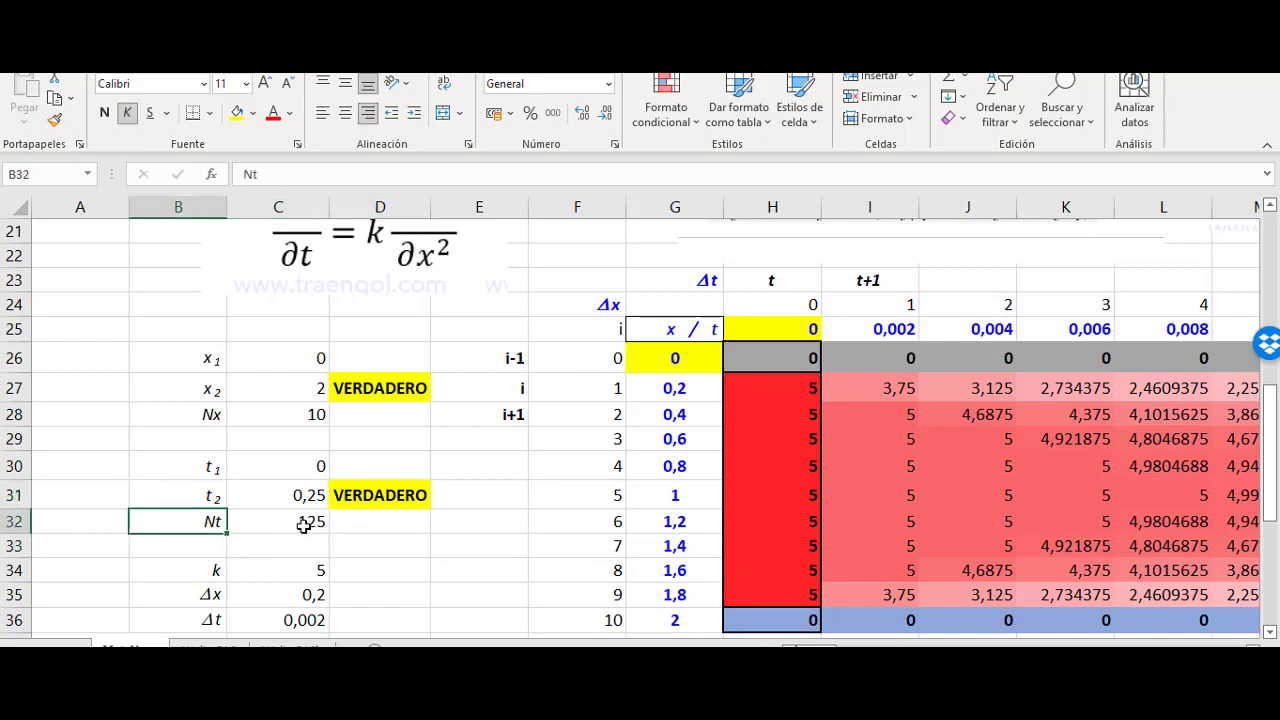
click(300, 522)
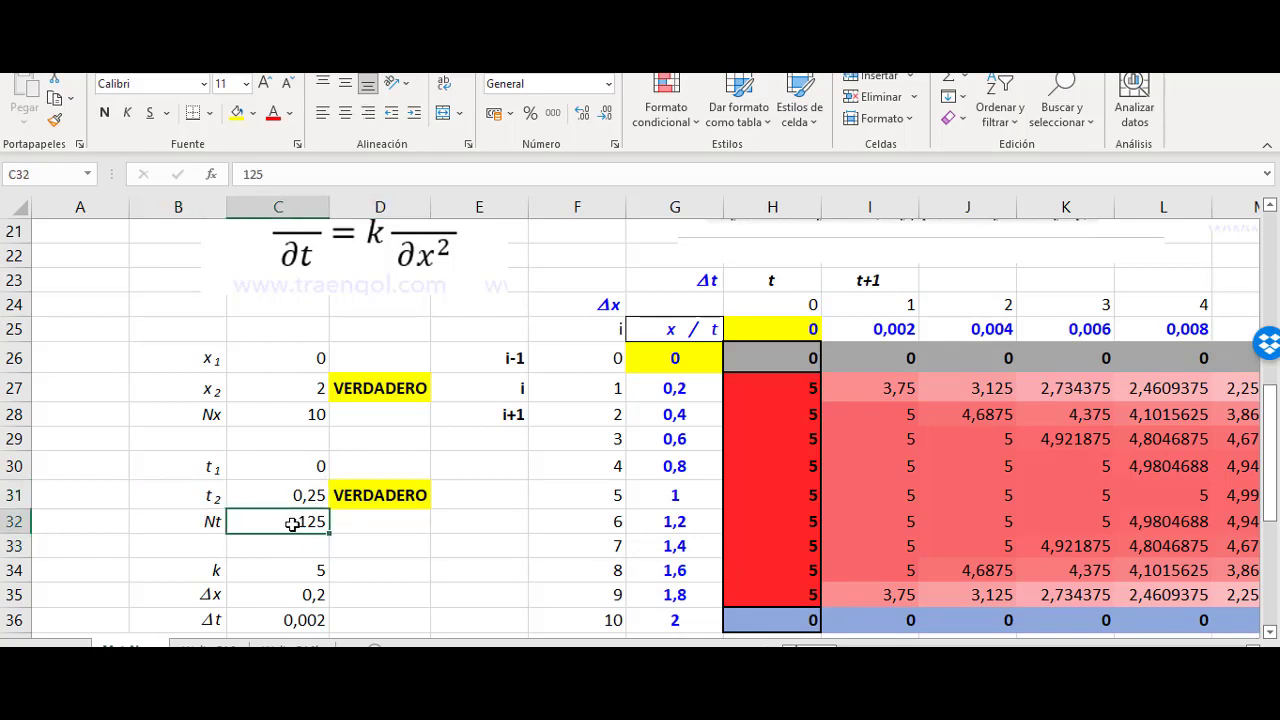
double_click(292, 522)
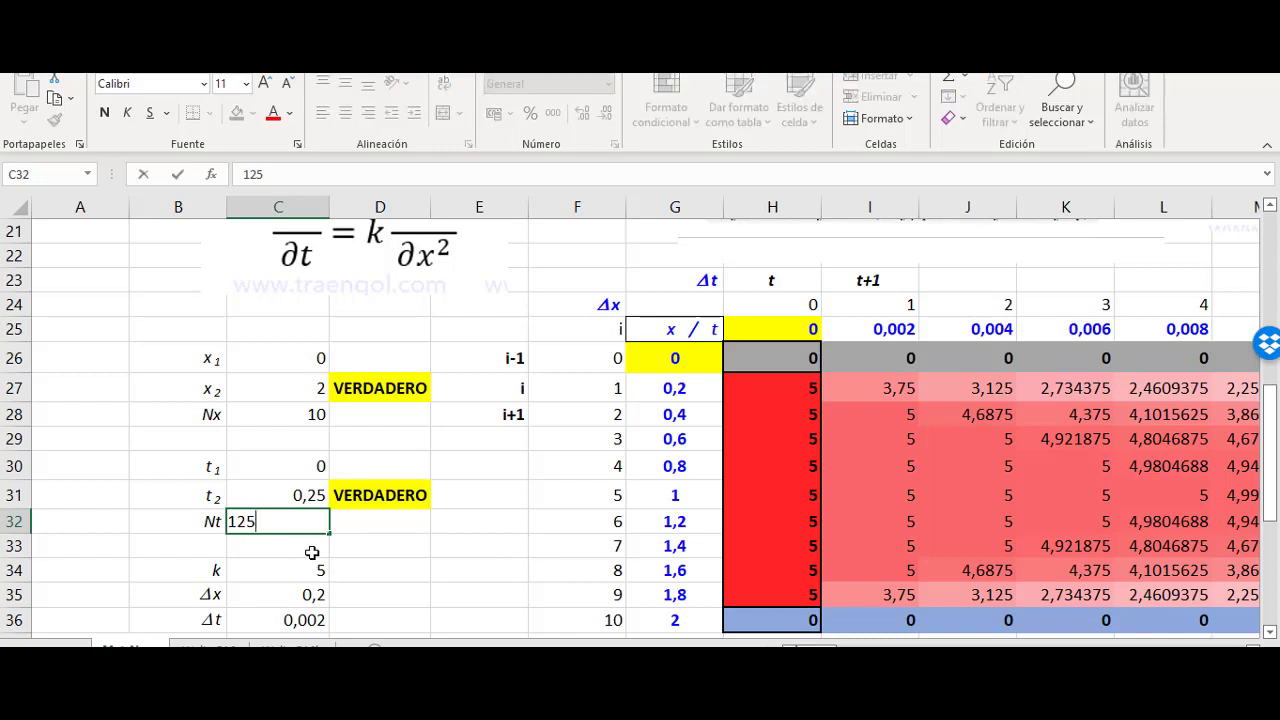
key(Return)
Step: Check the k parameter, switch to the PDF notes and outline the coefficient 5 in the differential equation with a red rectangle
scroll(330, 425, down, 2)
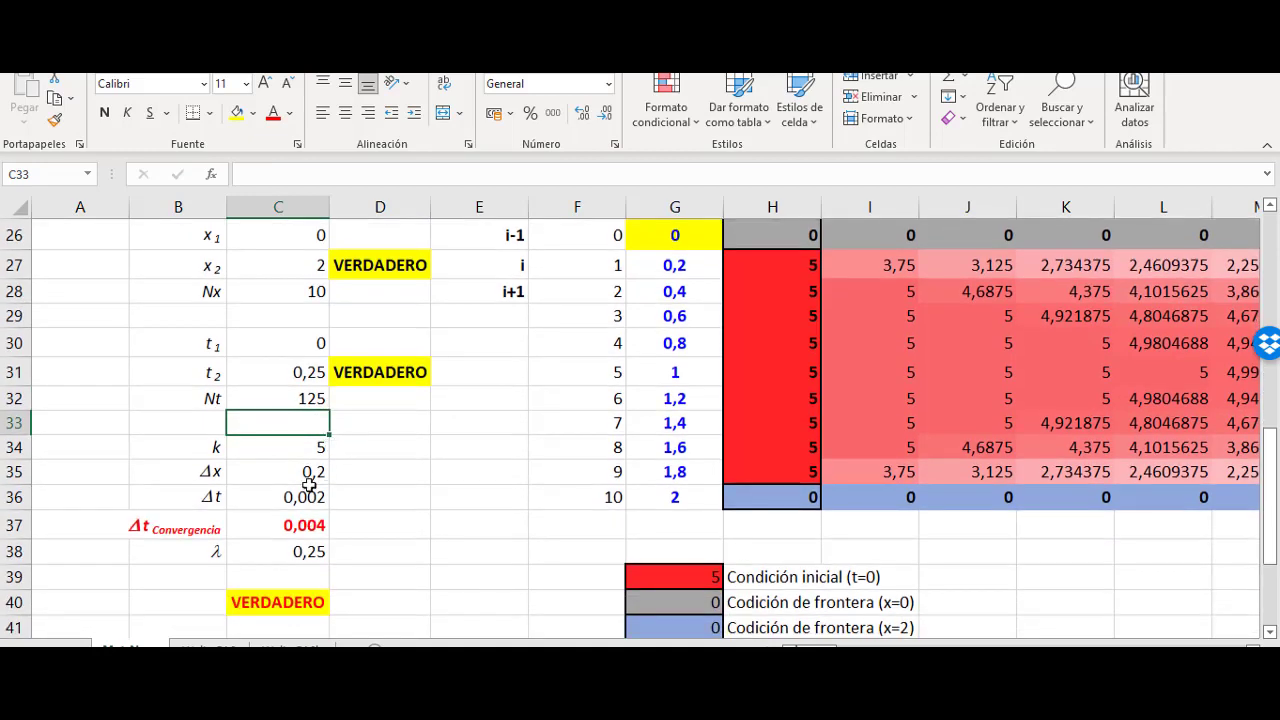
click(186, 446)
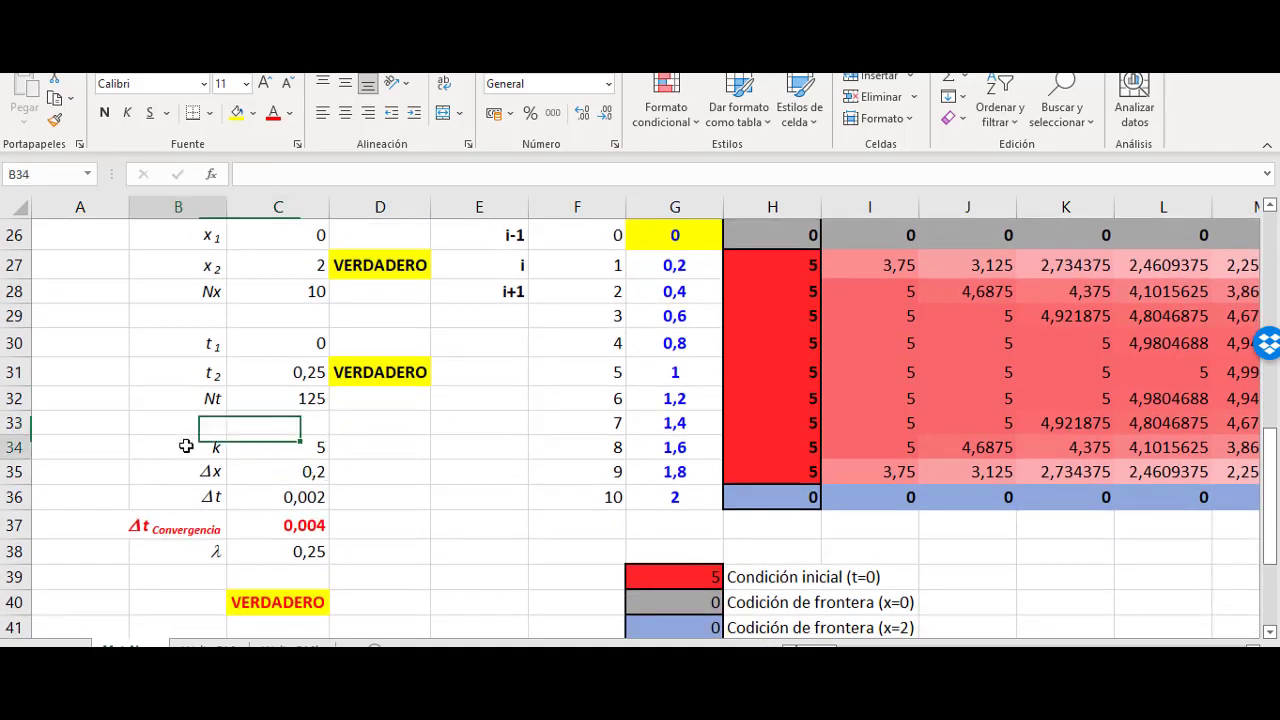
drag(186, 446, 186, 491)
click(278, 449)
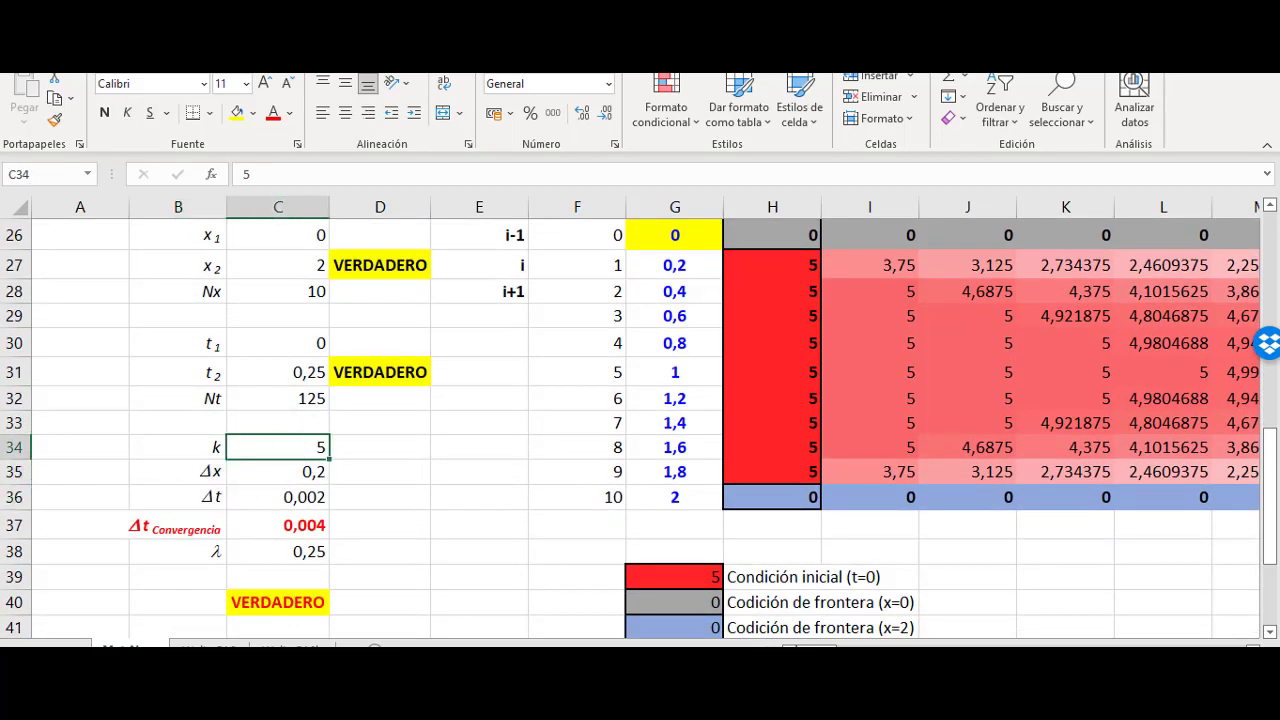
key(alt+Tab)
scroll(1037, 403, up, 5)
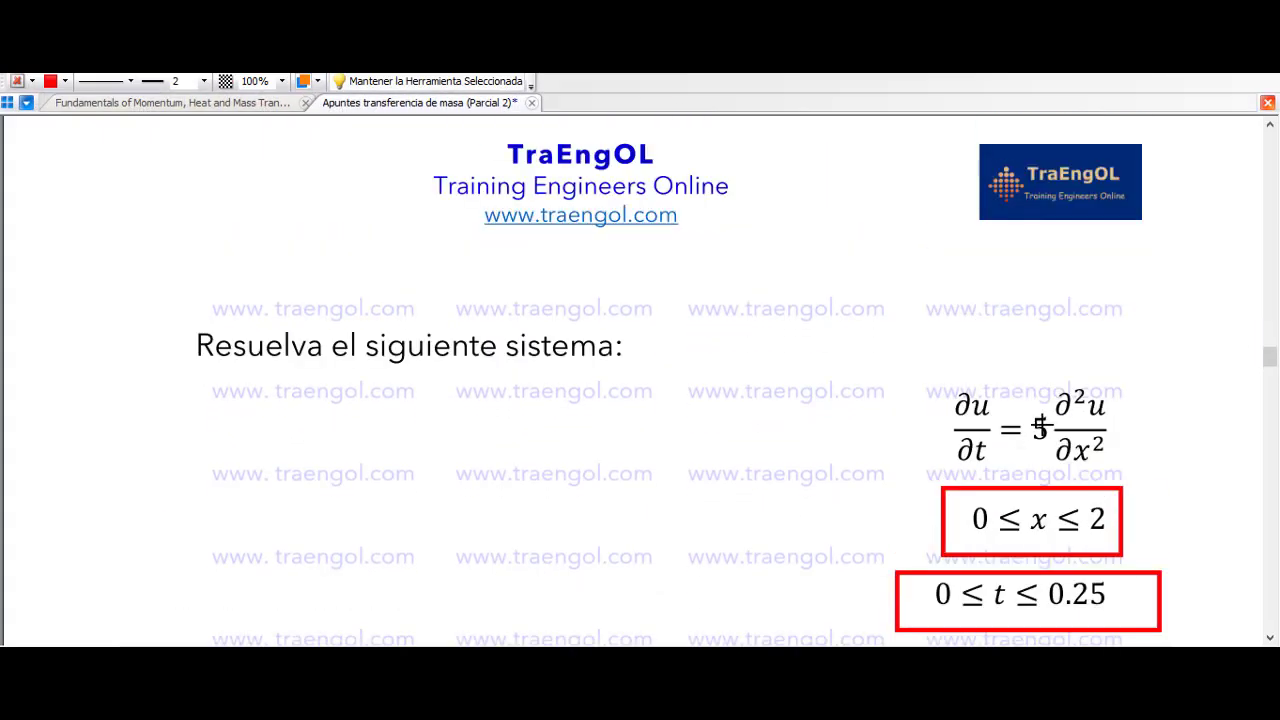
mouse_move(1007, 374)
mouse_down()
mouse_move(1034, 470)
mouse_move(1053, 464)
mouse_up()
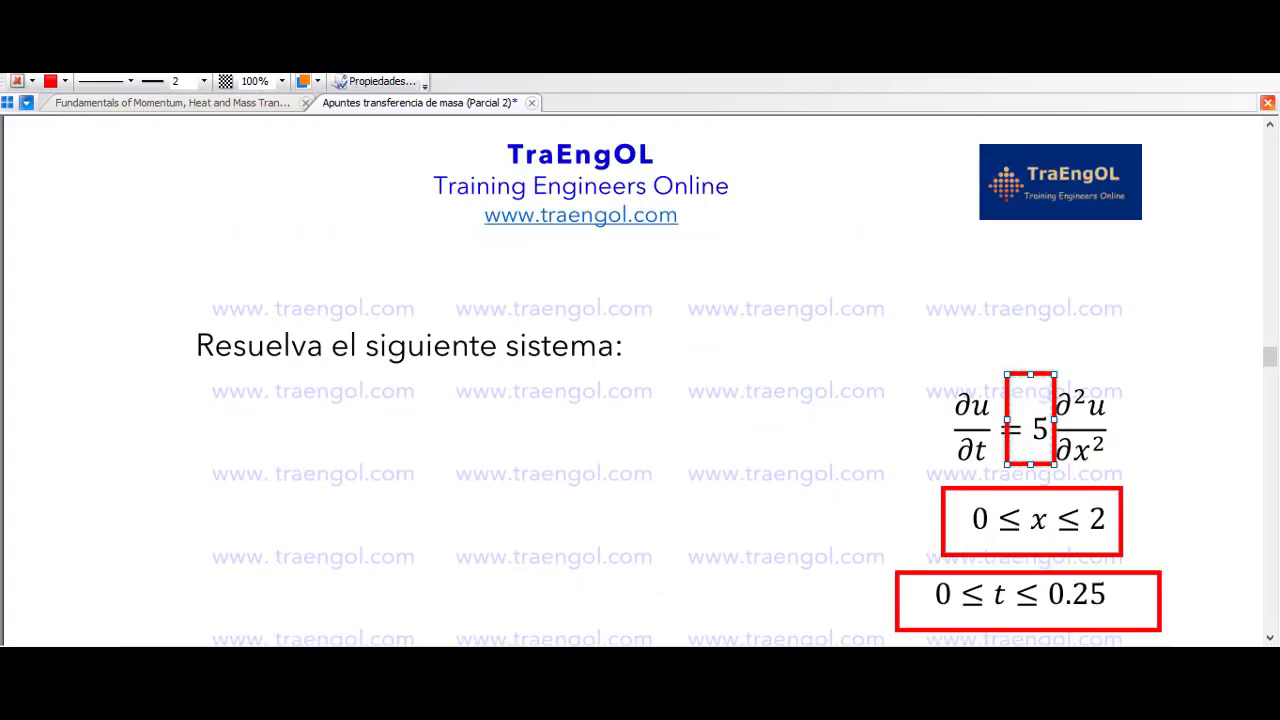
Step: Return to the Excel sheet and examine the Δx formula in C35 with its references to x₁, x₂ and Nx
key(alt+Tab)
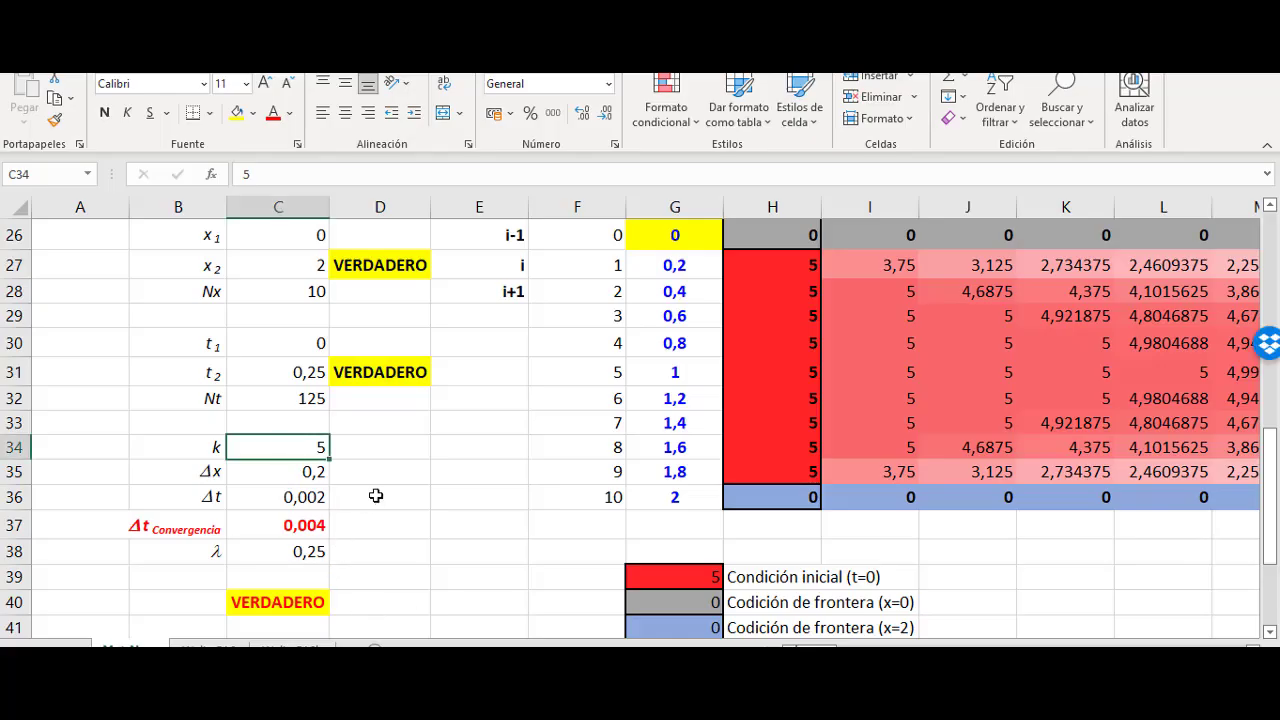
click(383, 510)
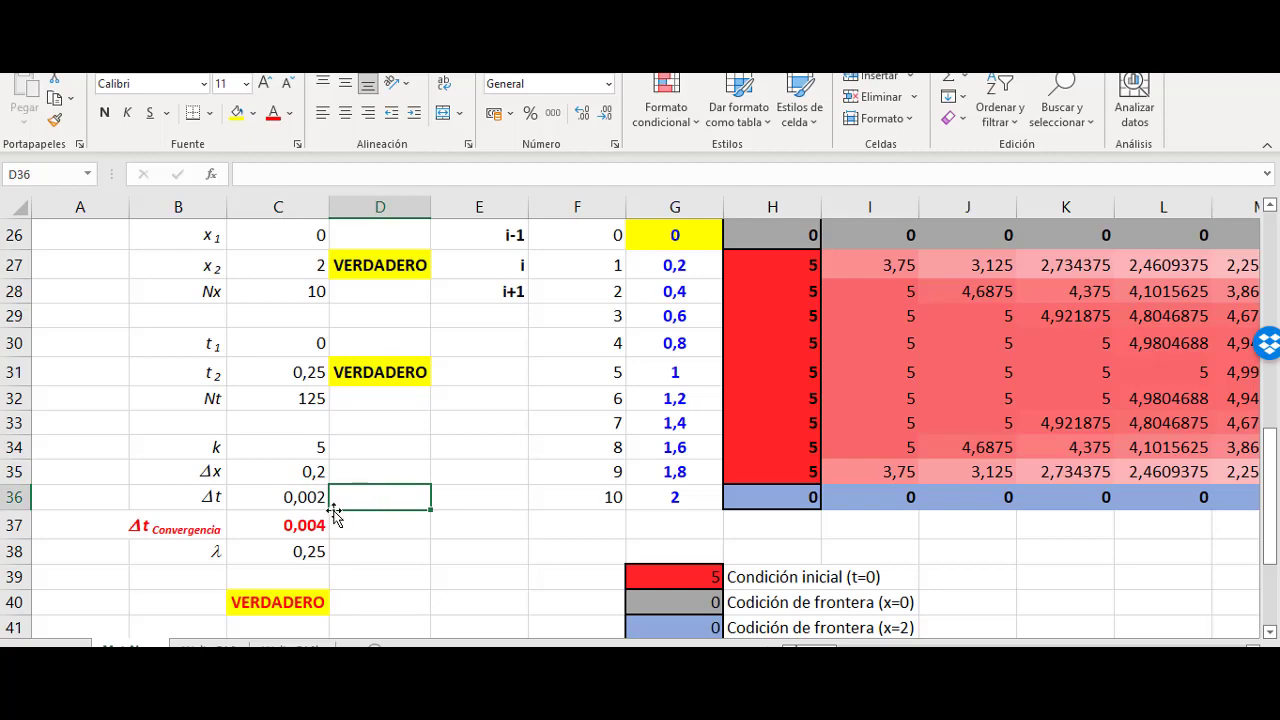
double_click(293, 473)
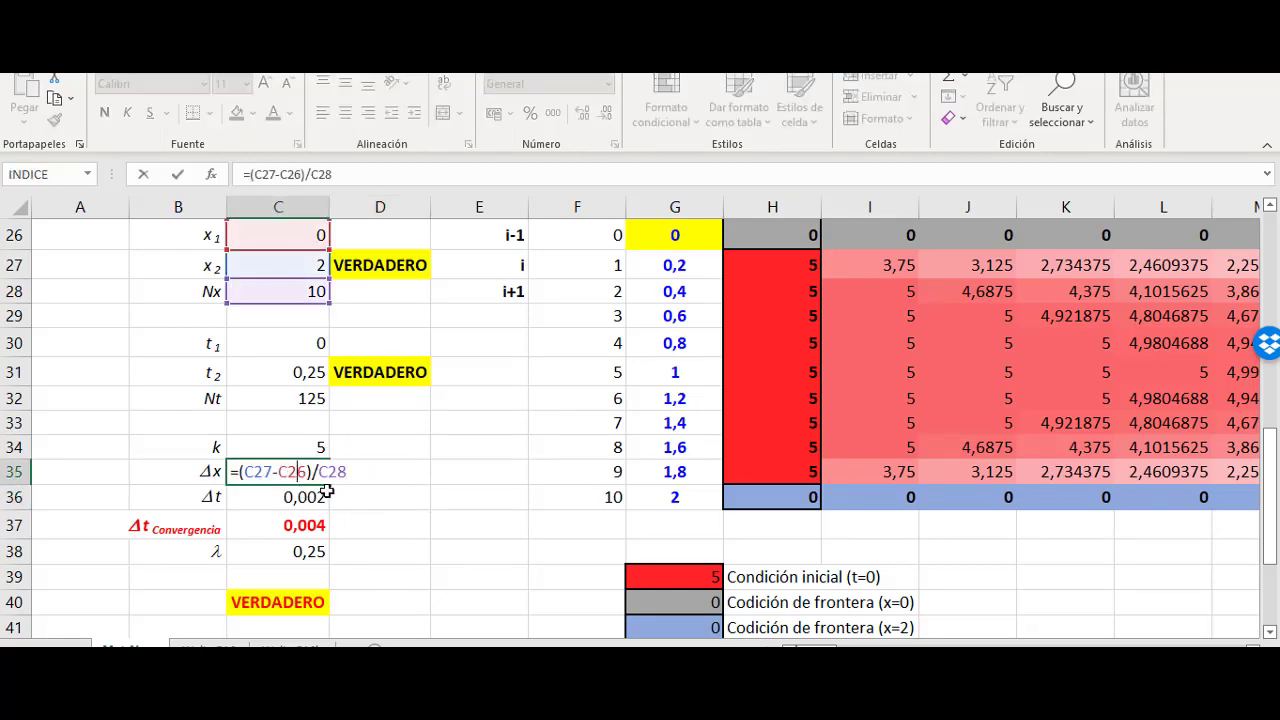
scroll(325, 553, up, 3)
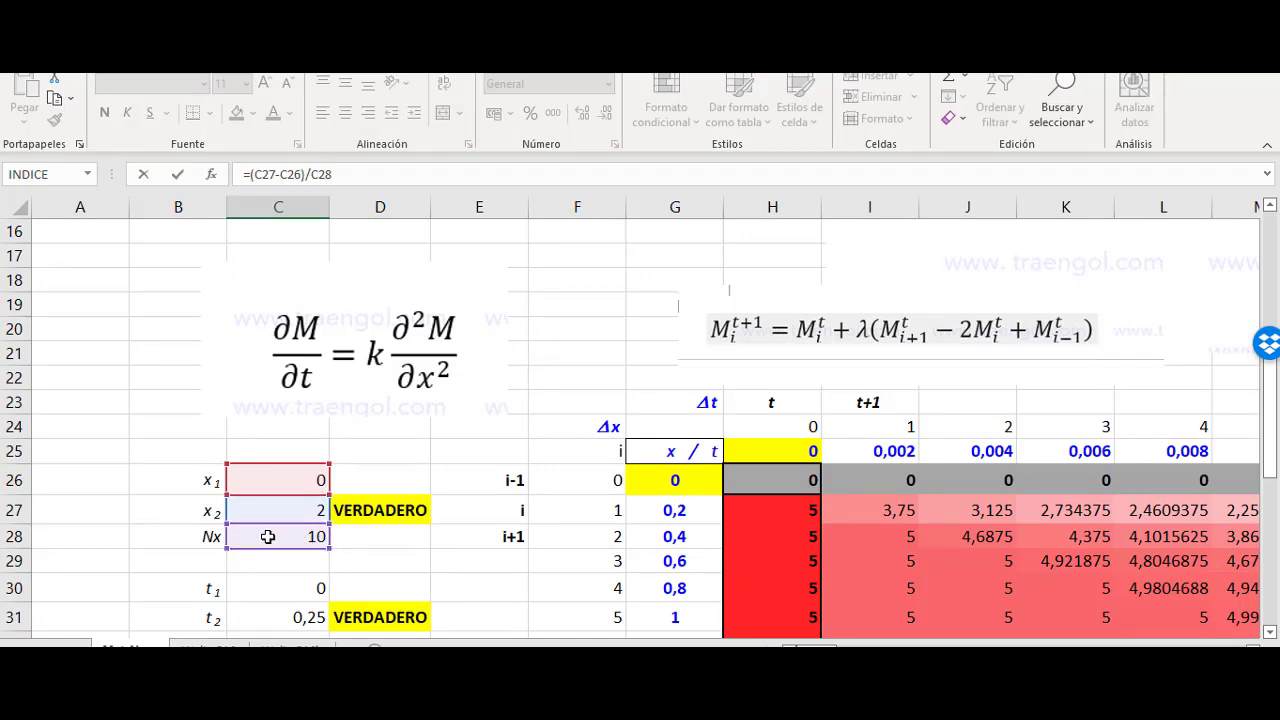
key(Return)
scroll(277, 466, down, 2)
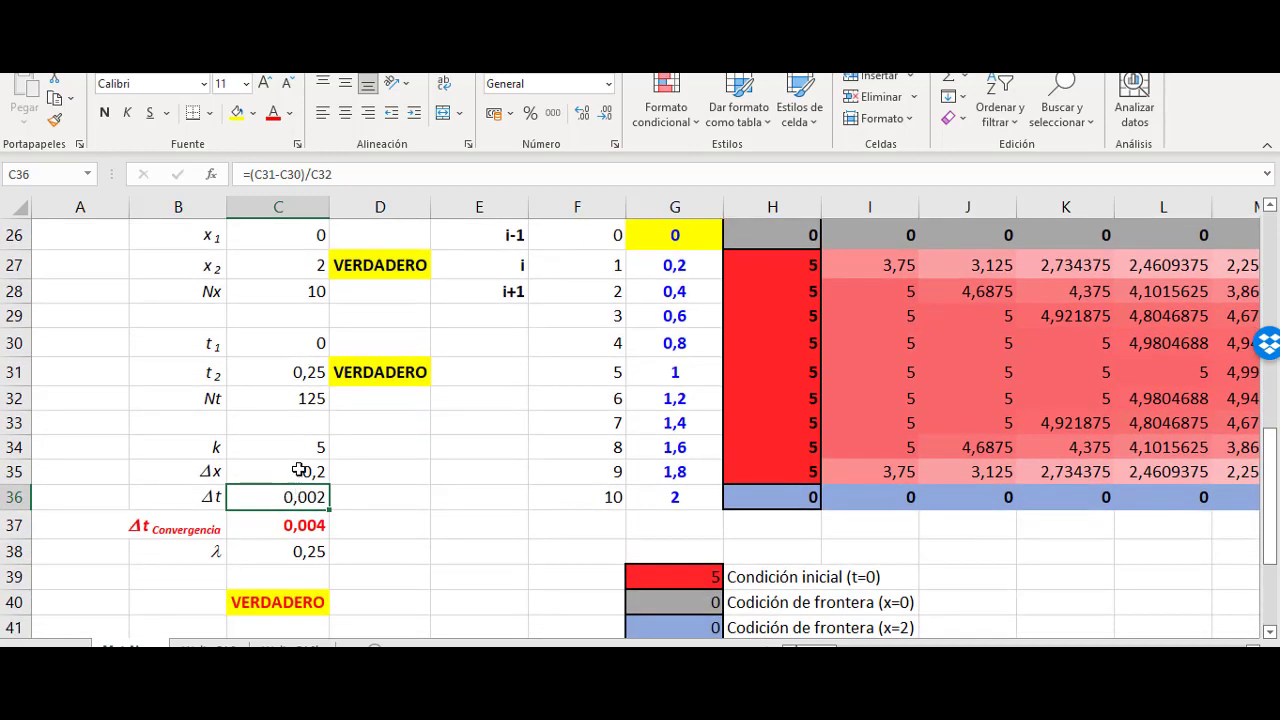
double_click(299, 470)
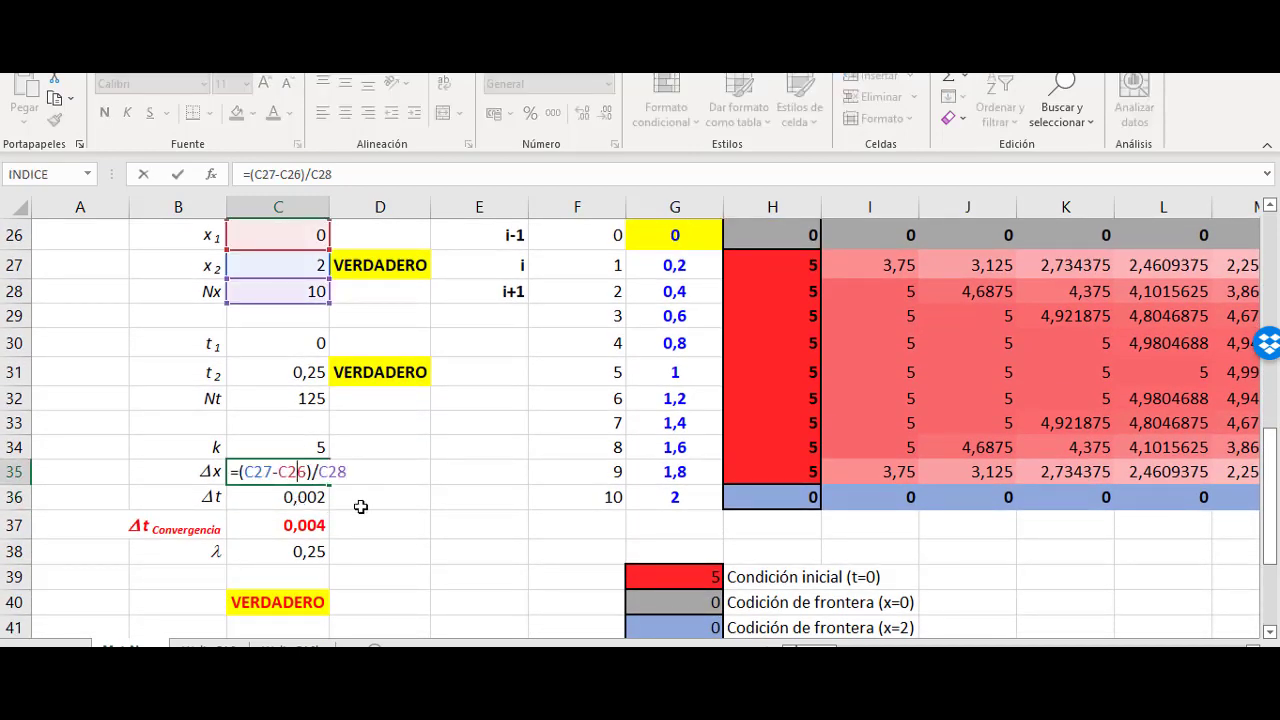
key(Return)
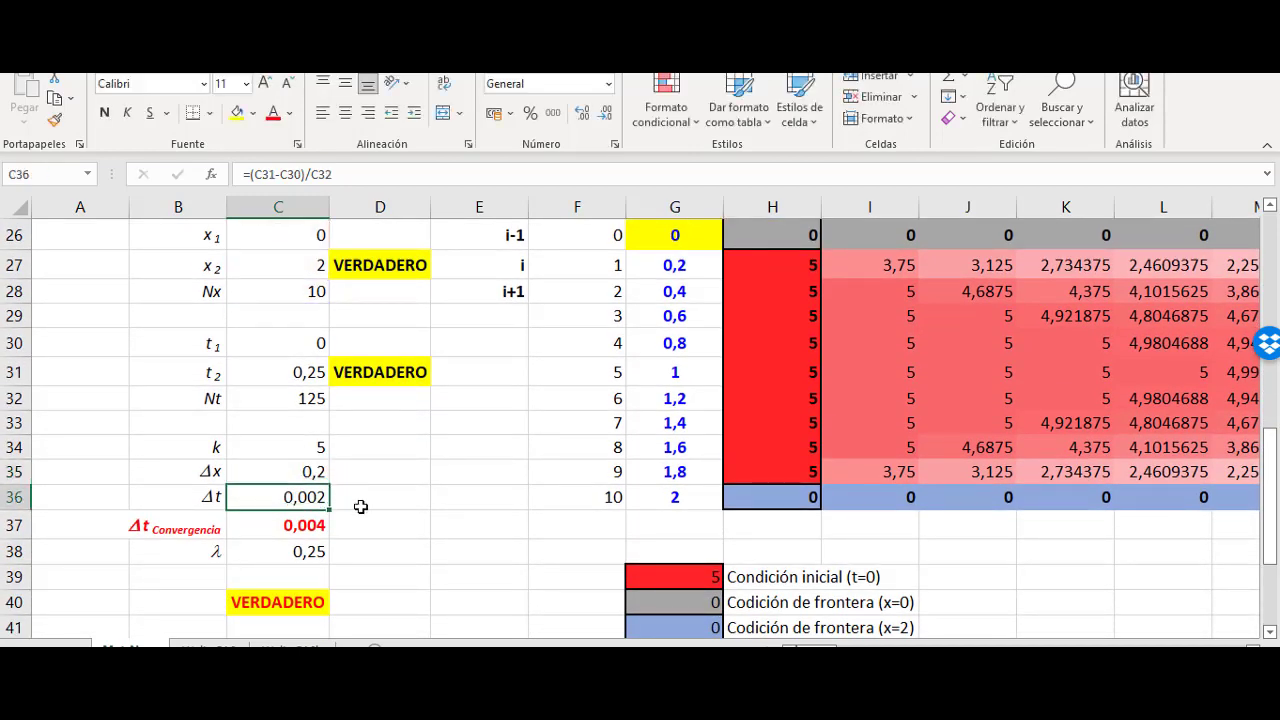
Step: Review the t₁, t₂ and Nt cells and examine the Δt formula in C36 that uses them
click(288, 370)
click(289, 344)
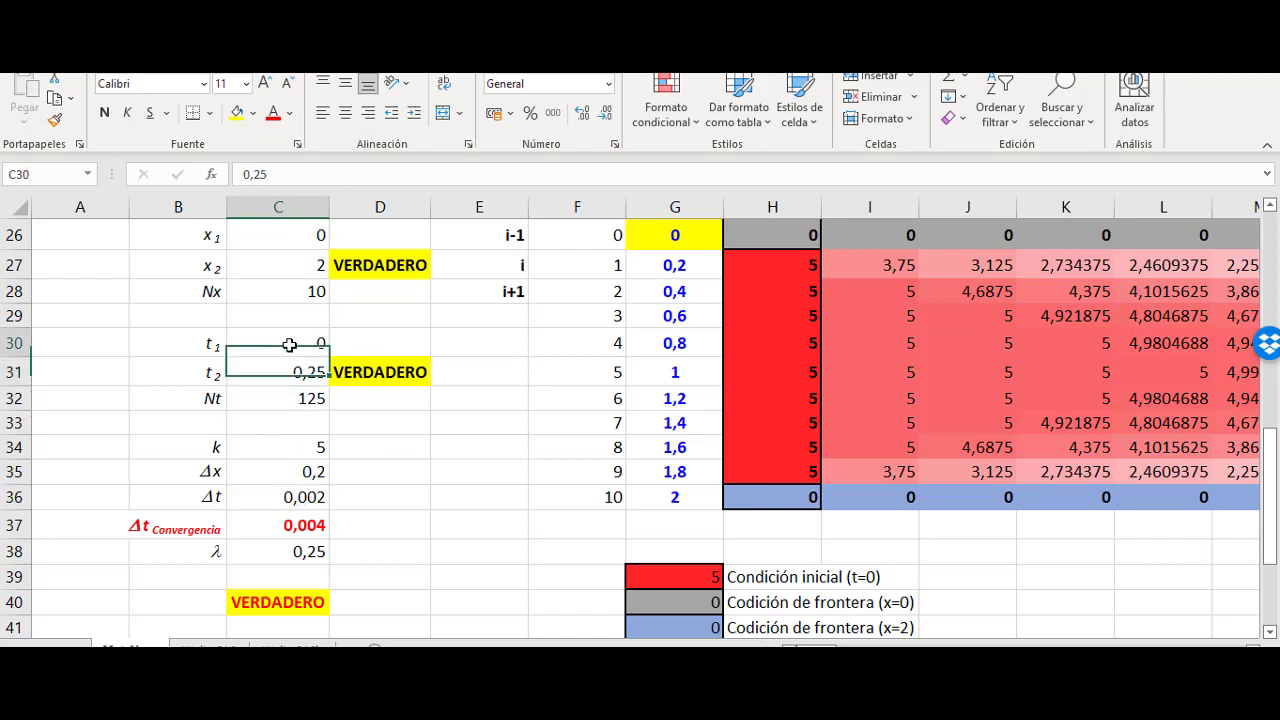
click(297, 398)
double_click(298, 497)
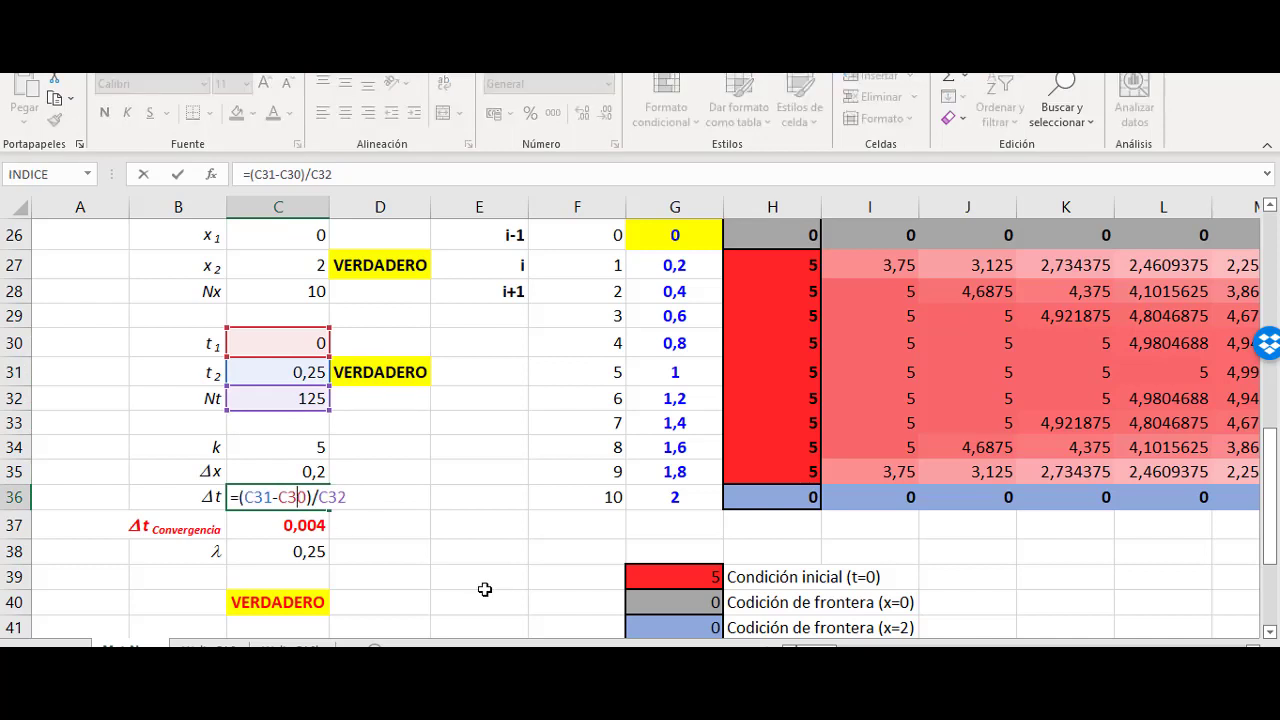
key(Return)
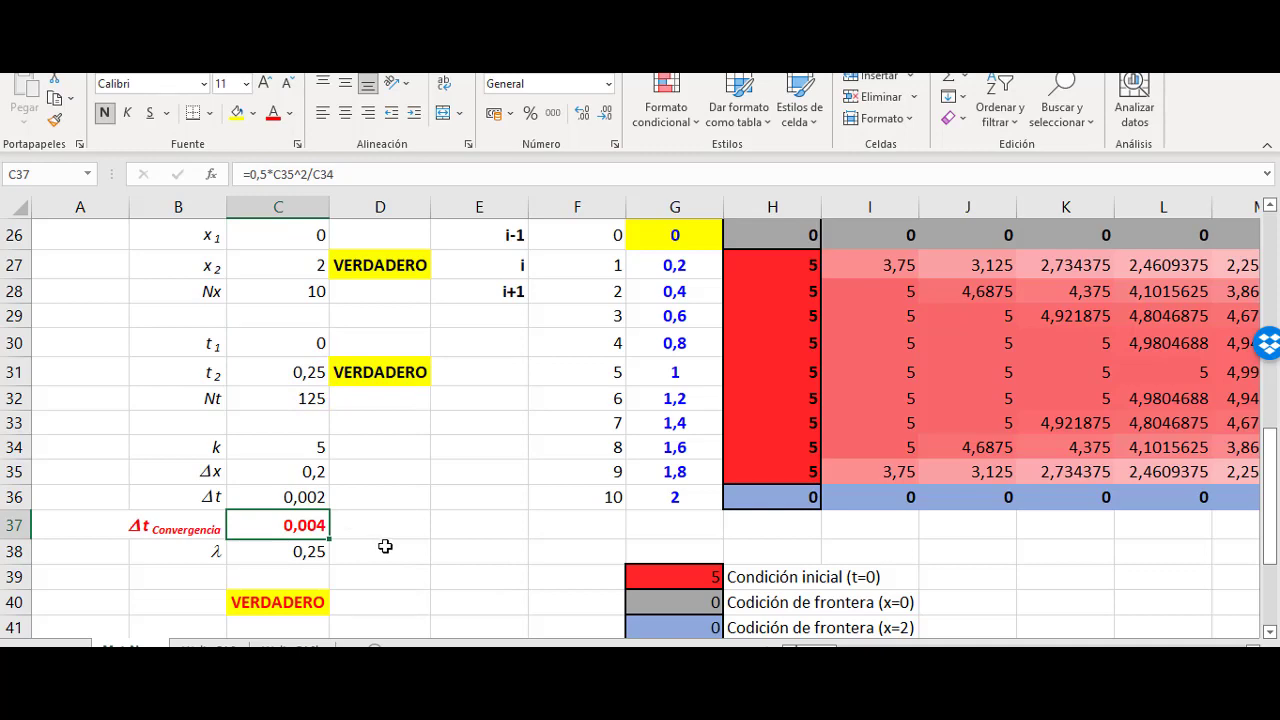
Step: Move the Δt convergence condition image beside the Δt rows, over columns D to F around rows 35 to 38
scroll(401, 505, down, 2)
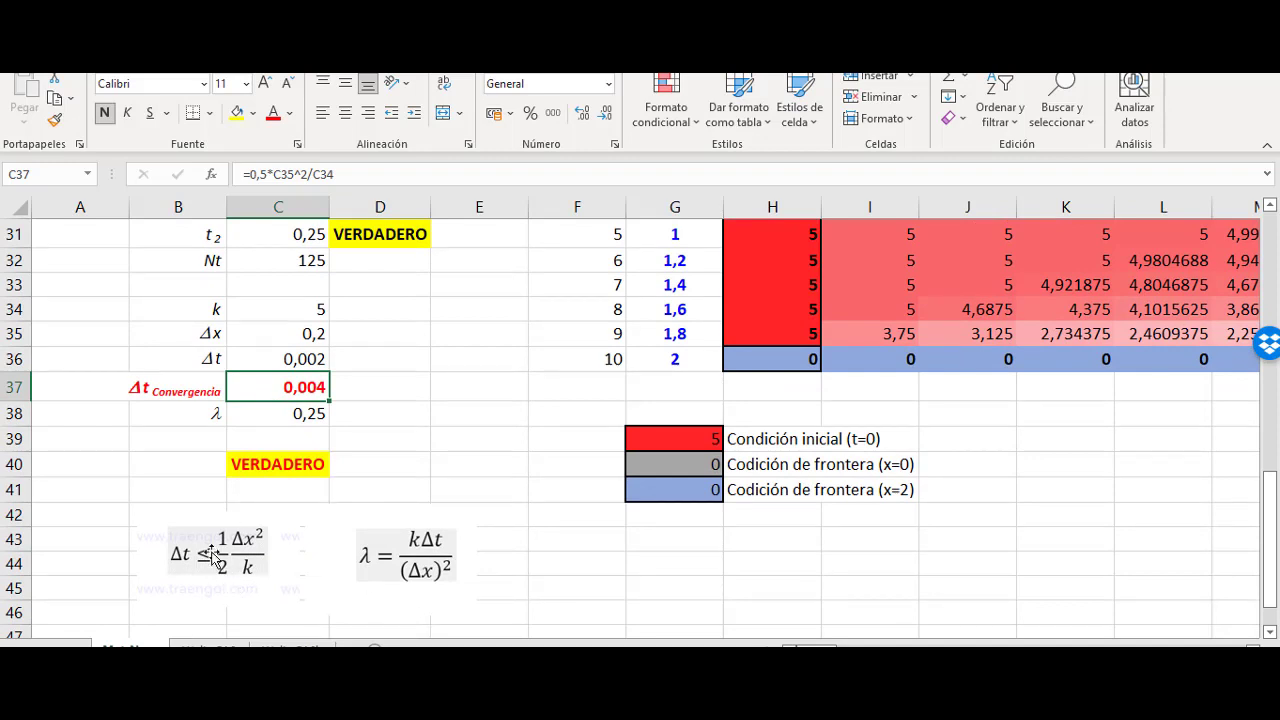
click(245, 533)
drag(245, 533, 480, 380)
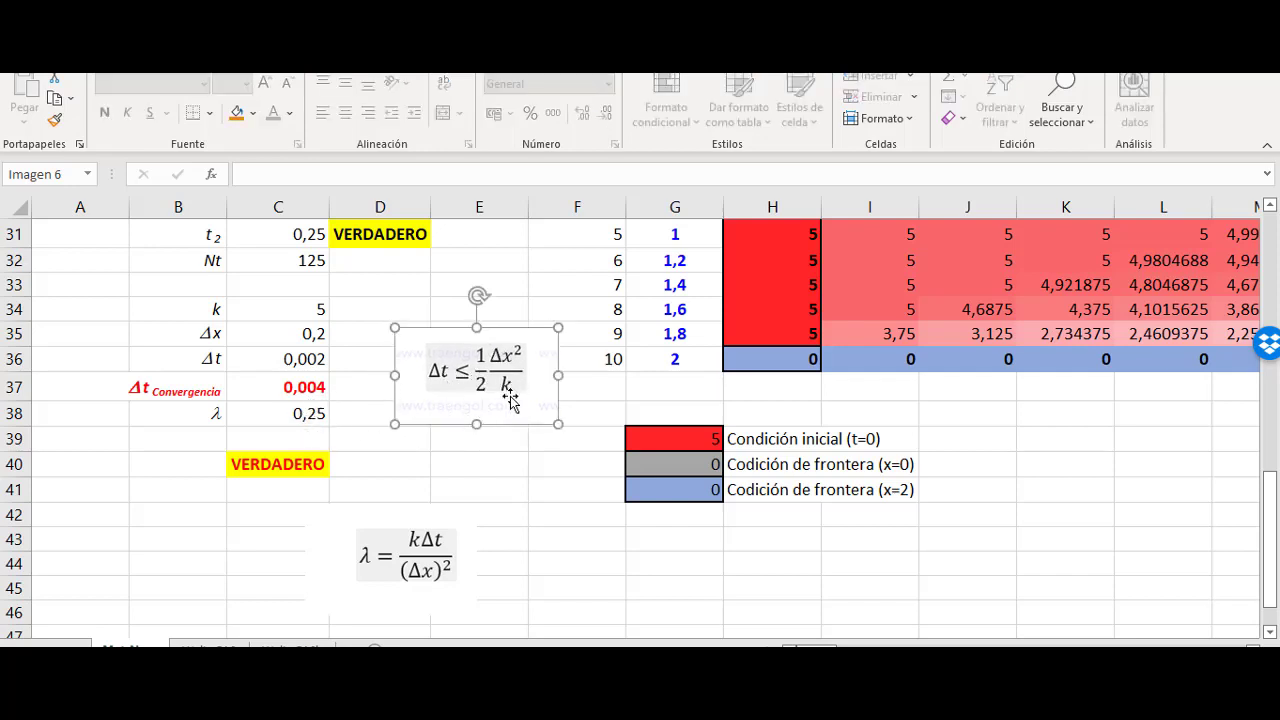
Step: Examine the Δt Convergencia formula in C37 against the convergence condition image
double_click(301, 387)
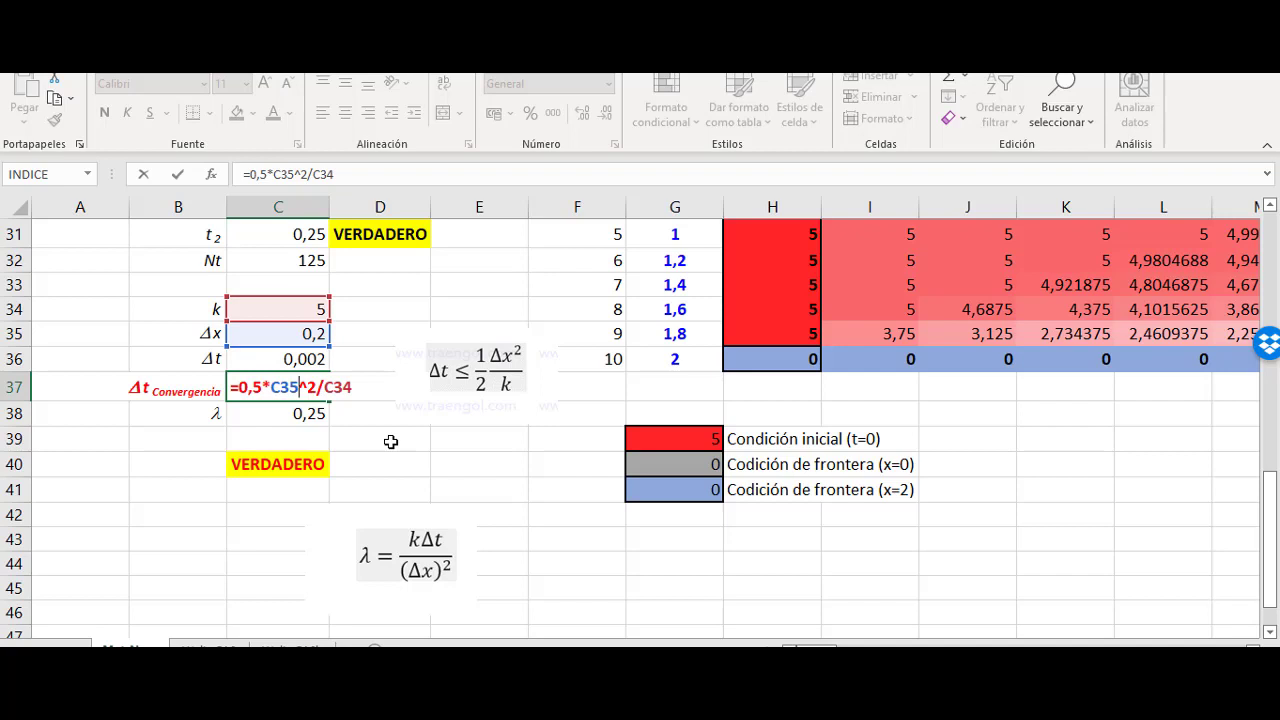
key(Return)
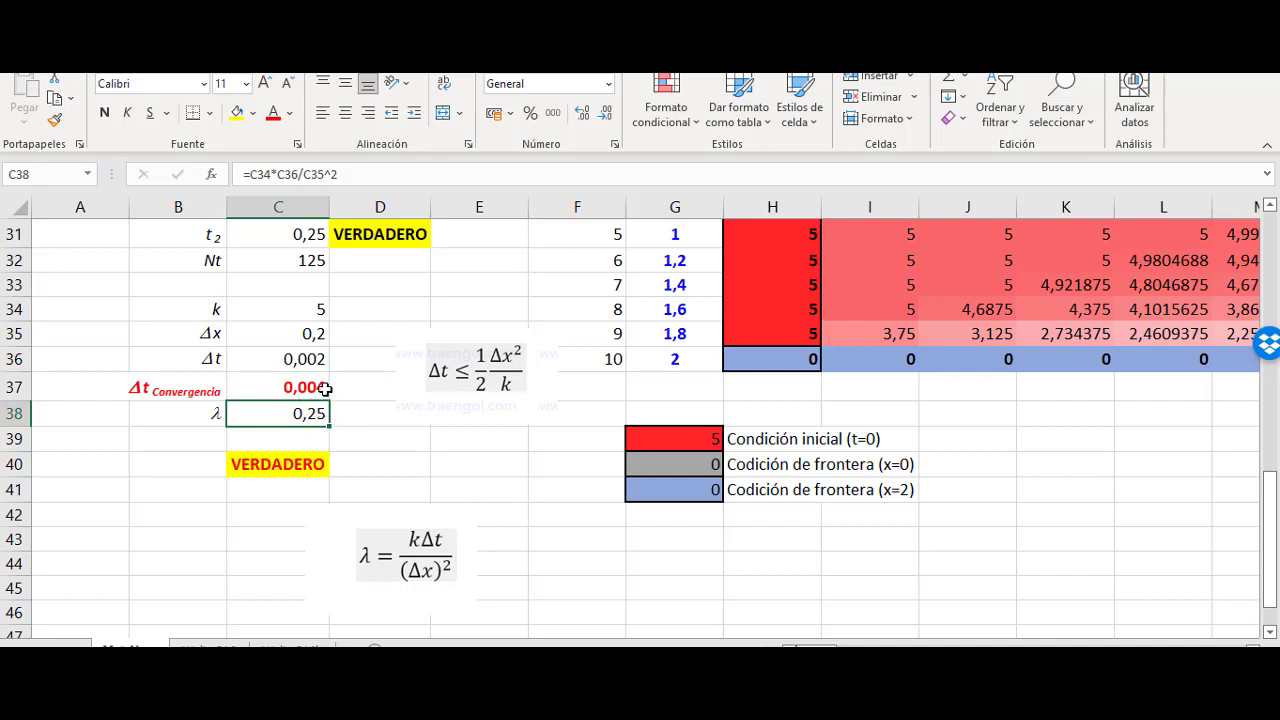
click(316, 388)
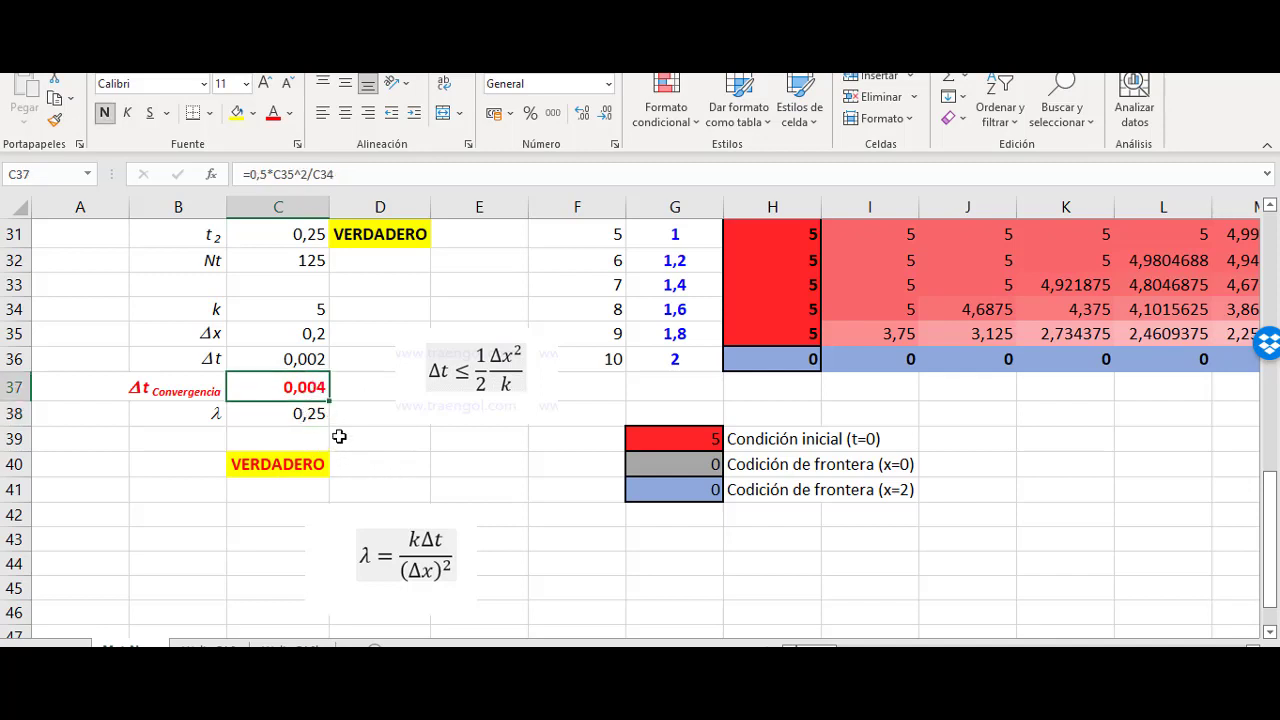
Step: Examine the convergence check formula in C40 that compares Δt with Δt Convergencia
click(286, 467)
double_click(286, 467)
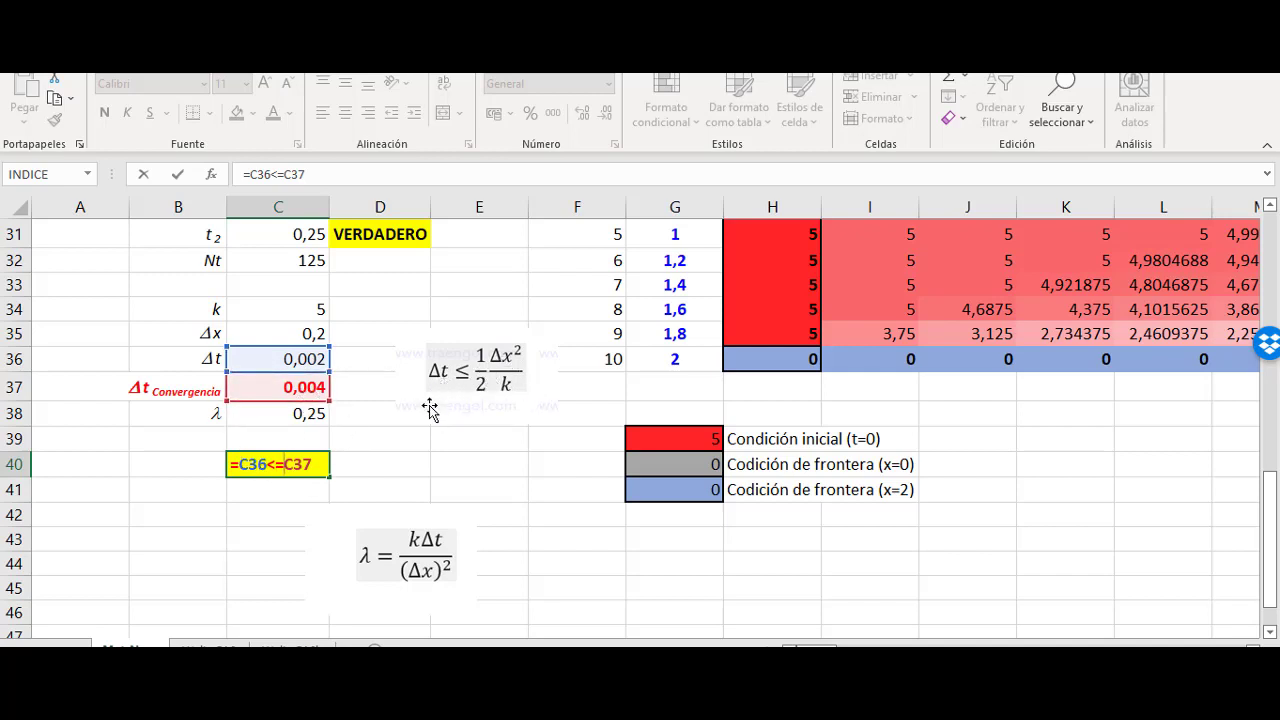
click(492, 375)
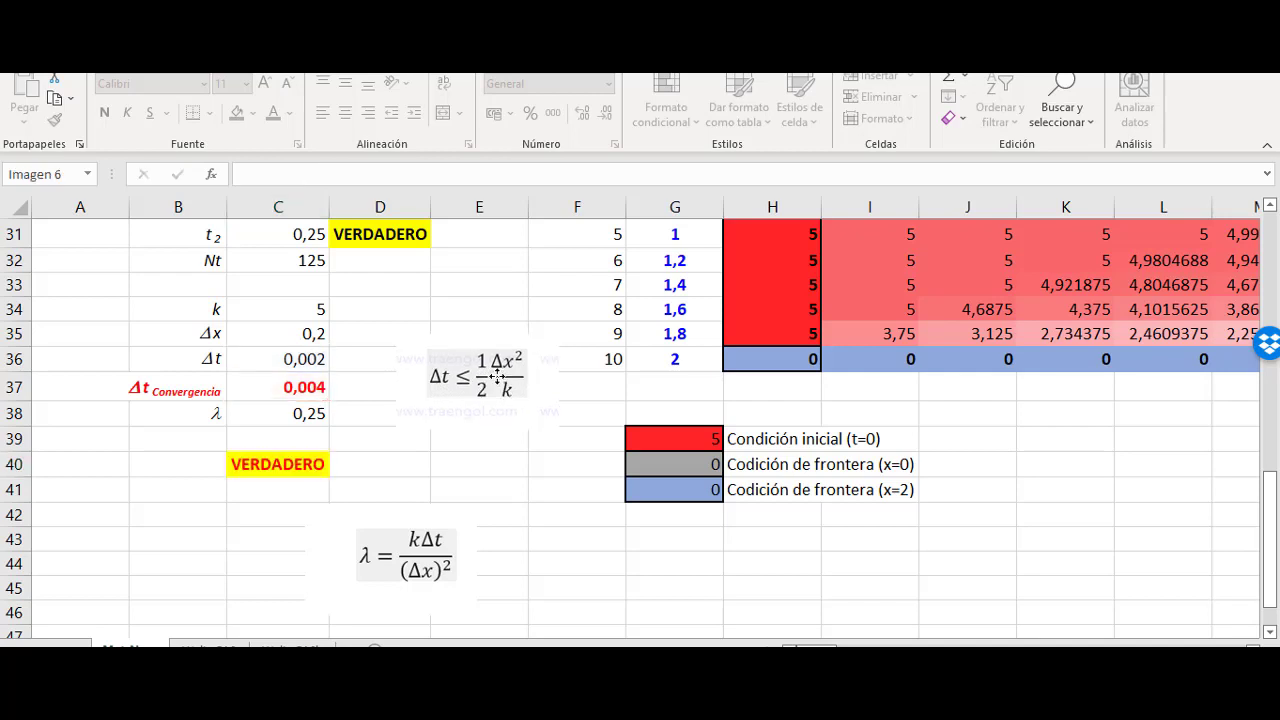
double_click(292, 465)
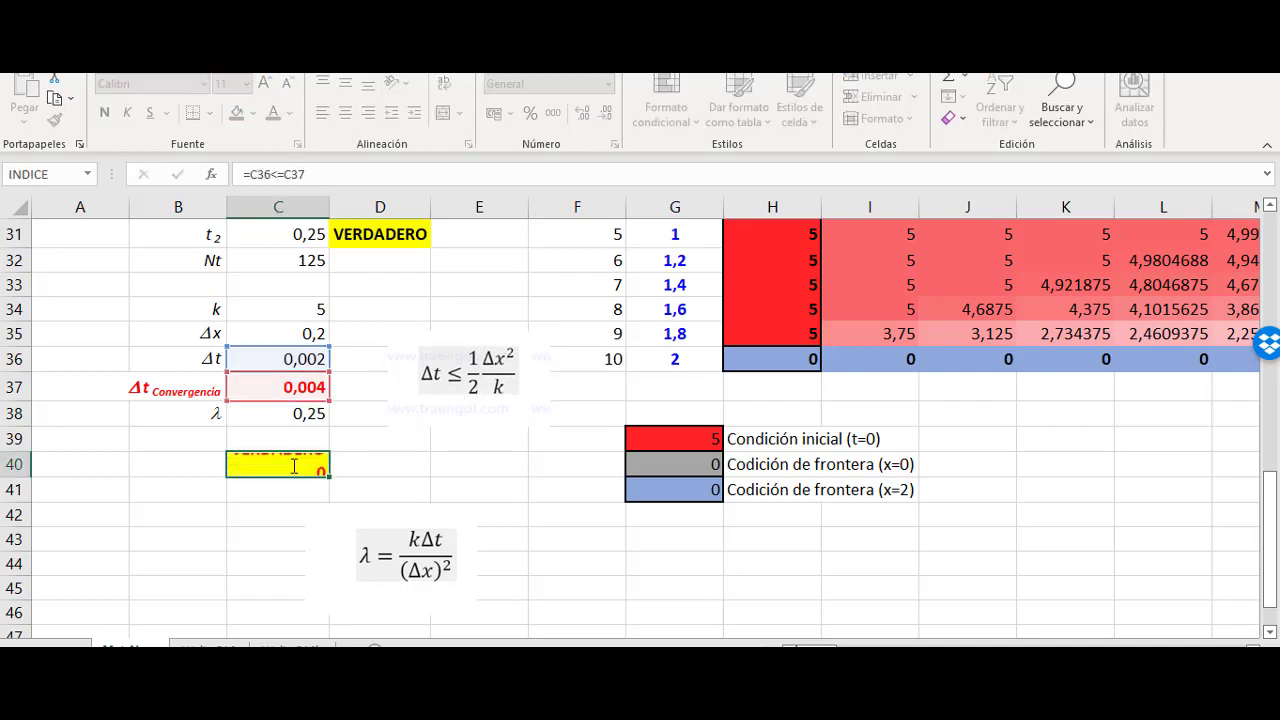
key(Return)
click(292, 465)
key(Return)
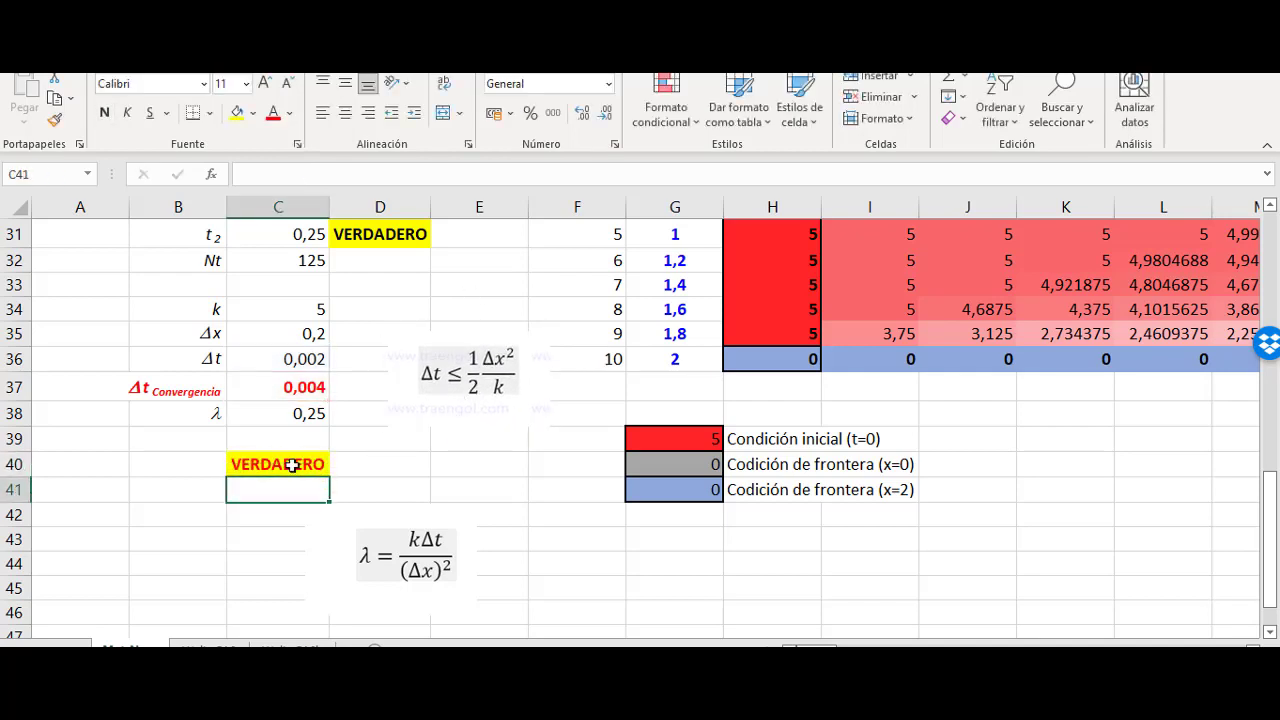
click(292, 465)
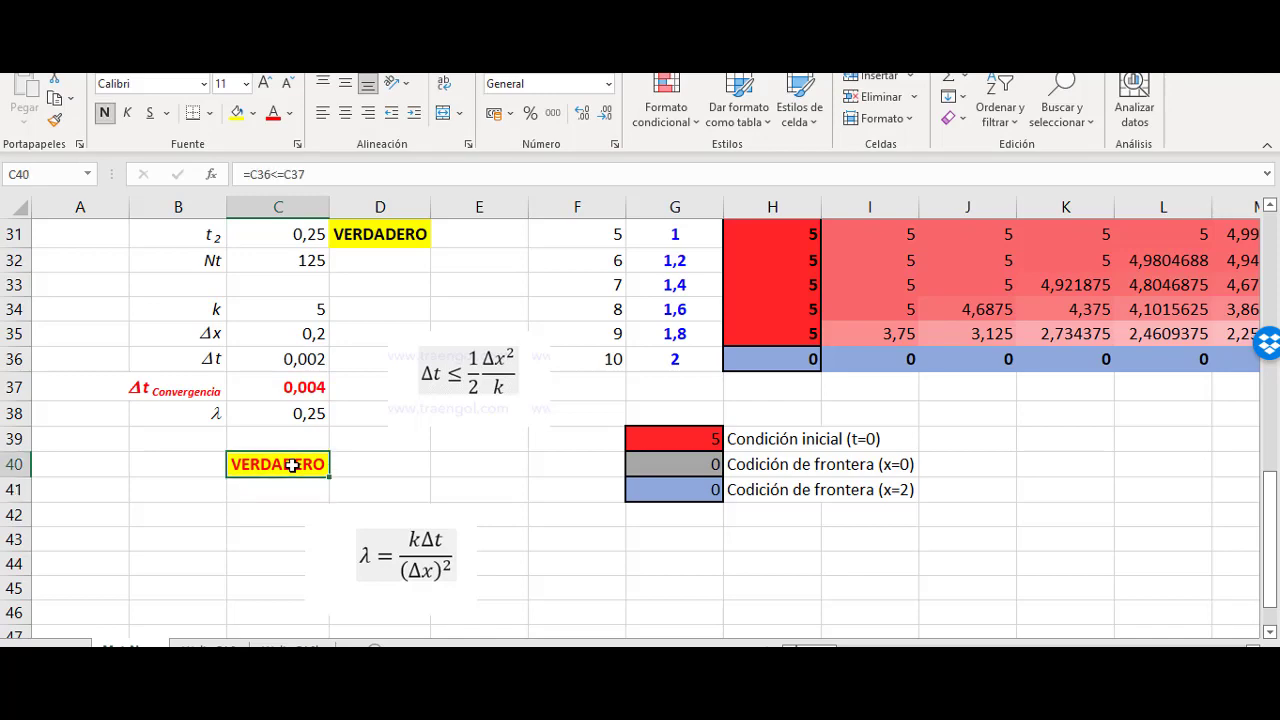
Step: Set the number of time steps Nt in C32 to 50
scroll(340, 355, up, 2)
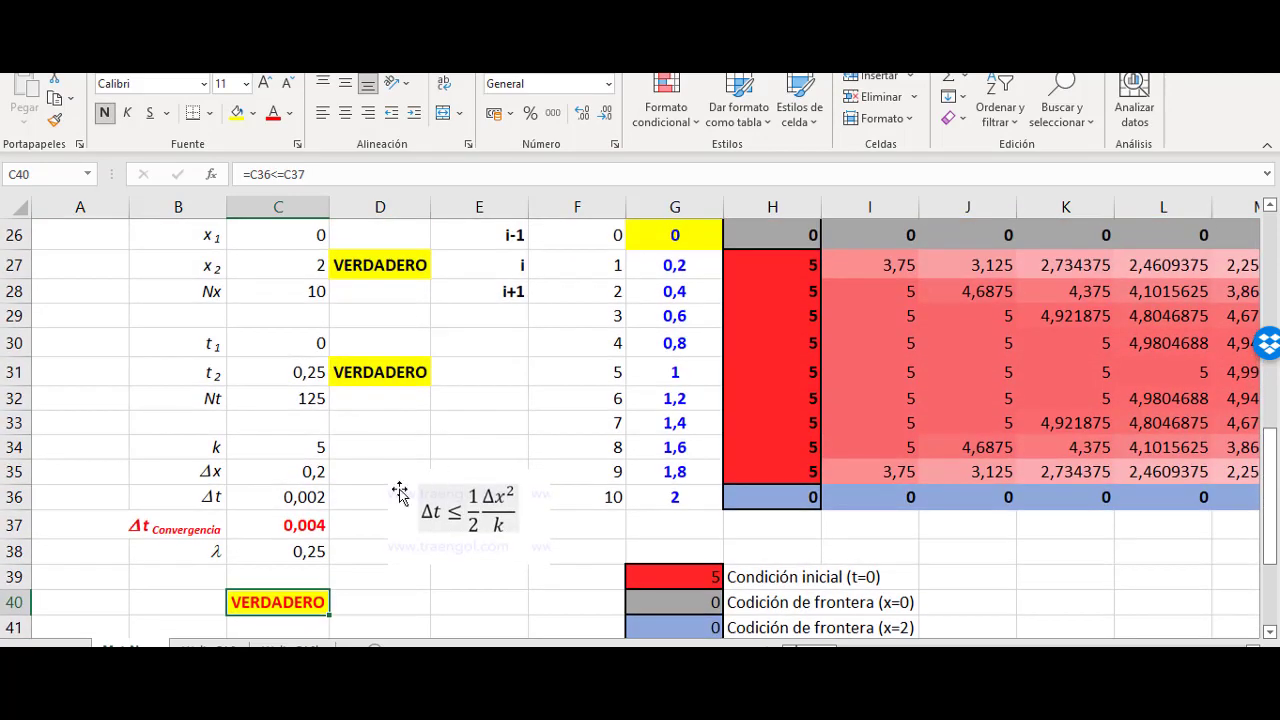
scroll(399, 492, up, 2)
scroll(402, 490, down, 5)
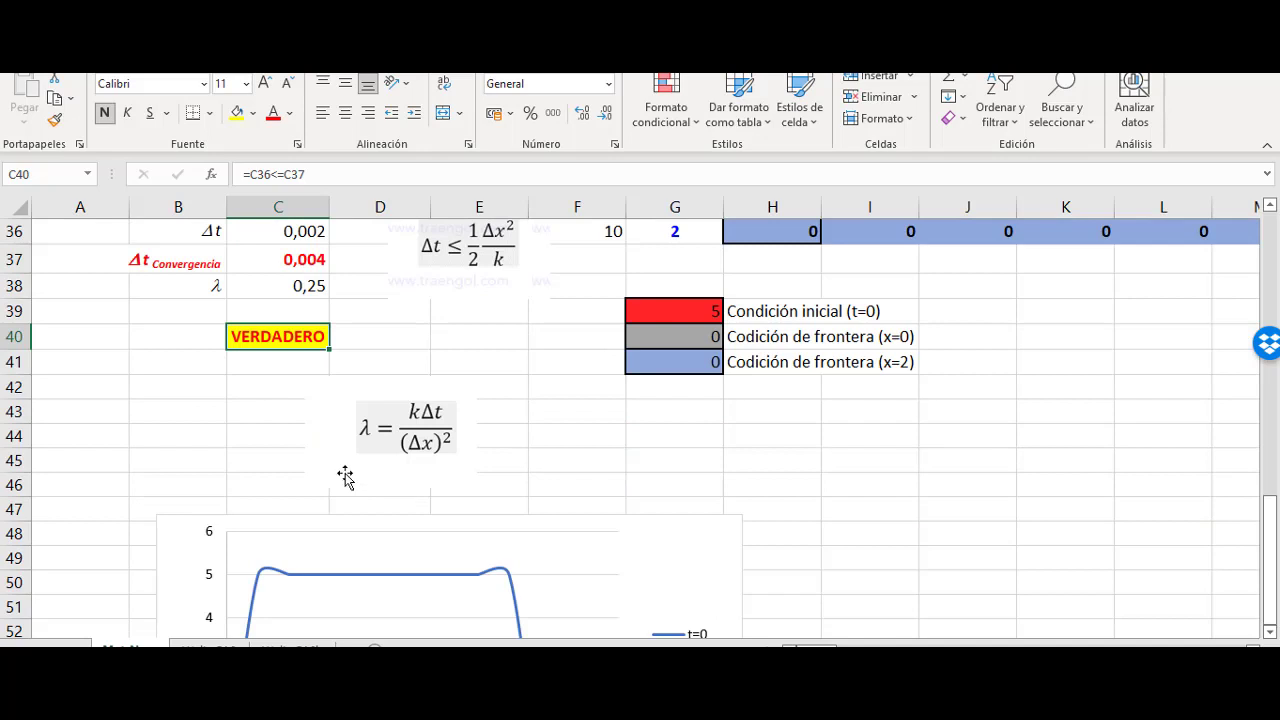
scroll(345, 477, up, 3)
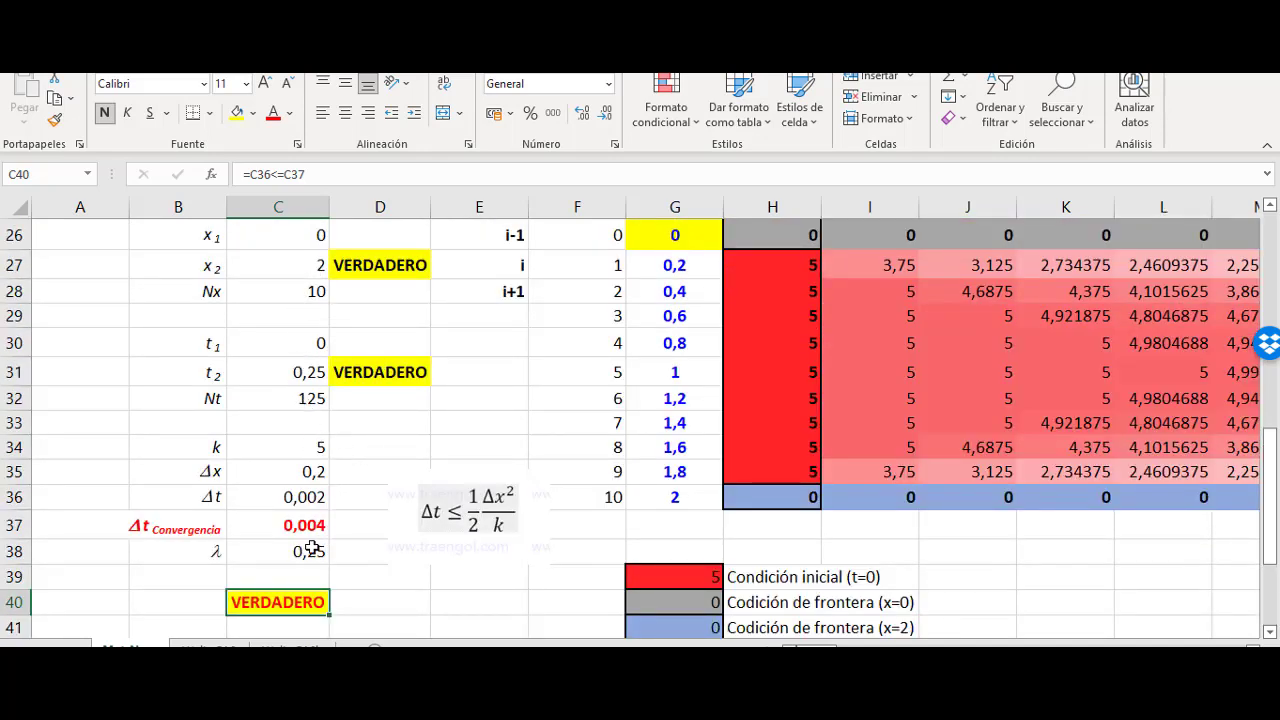
click(308, 400)
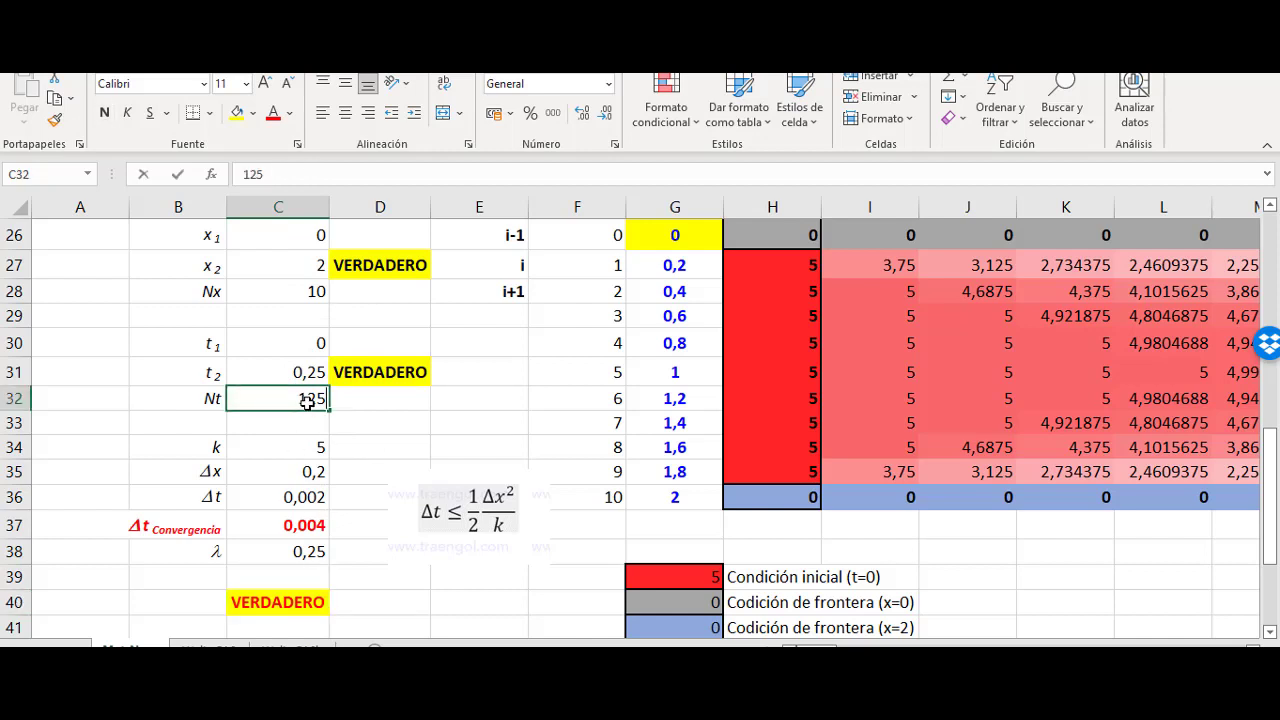
text(50)
key(Return)
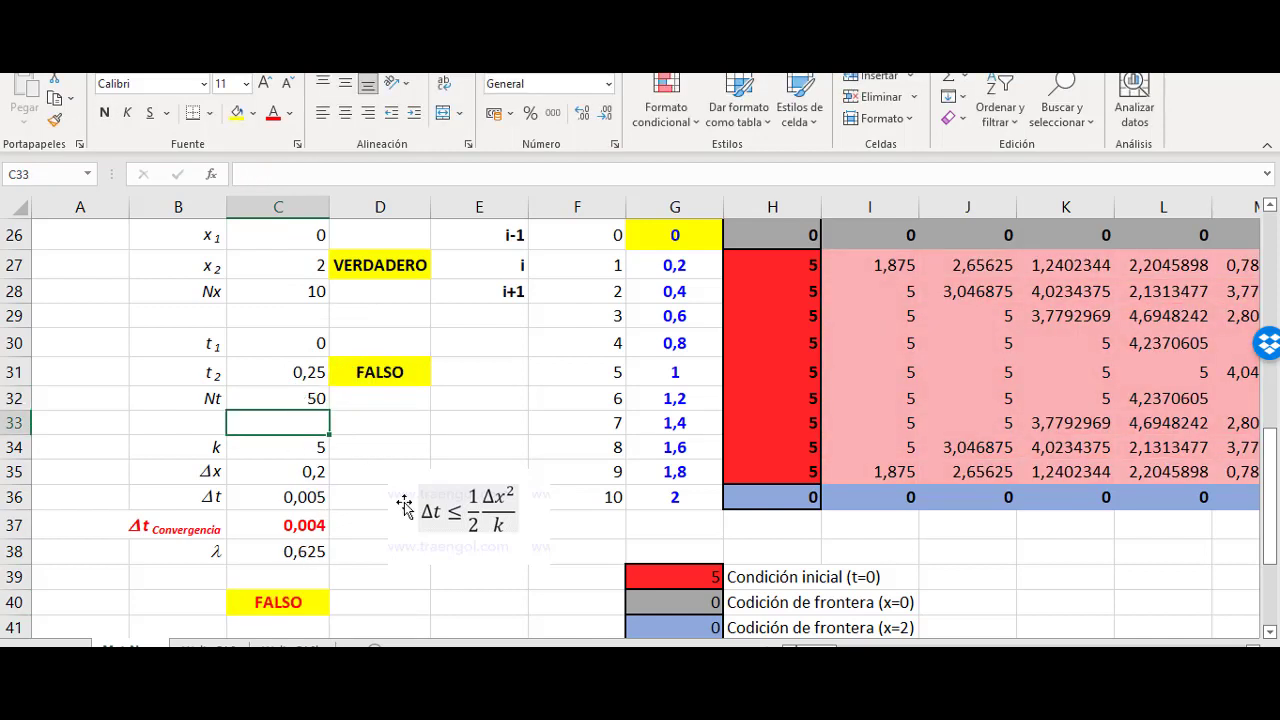
Step: Examine the convergence check in C40 together with the Δt formula in C36 and the λ formula in C38
click(278, 602)
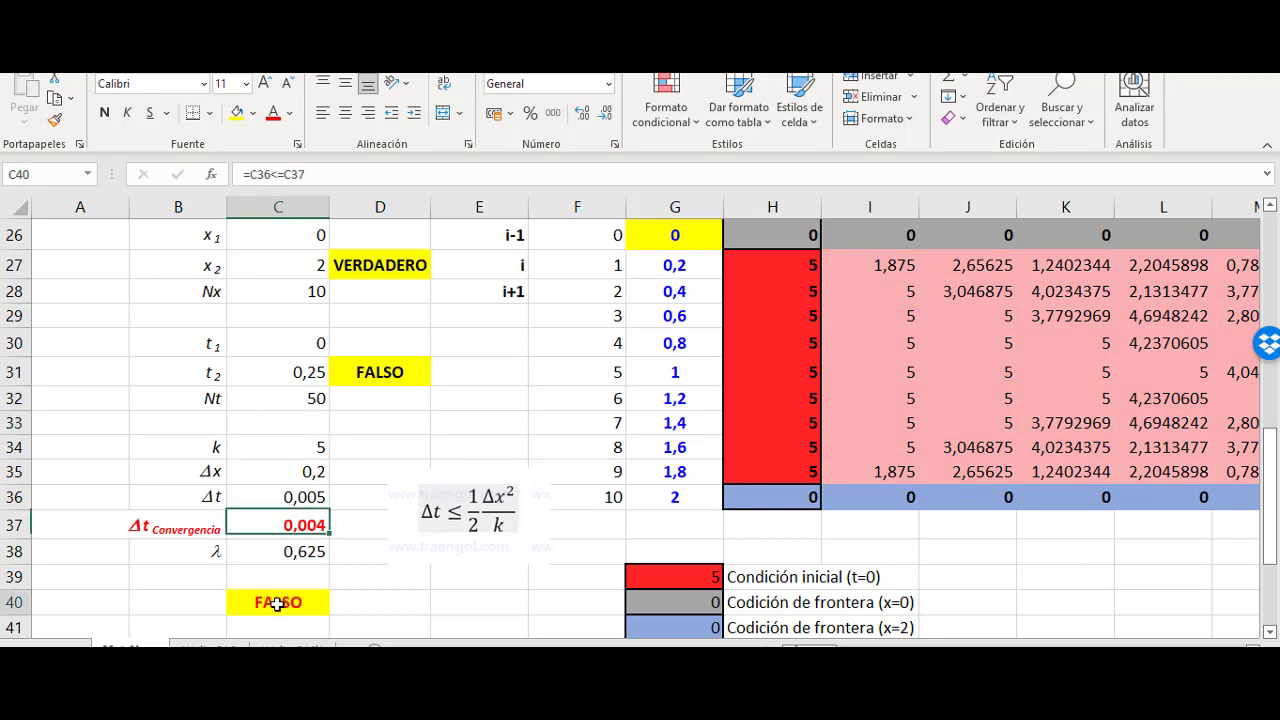
double_click(278, 602)
key(Return)
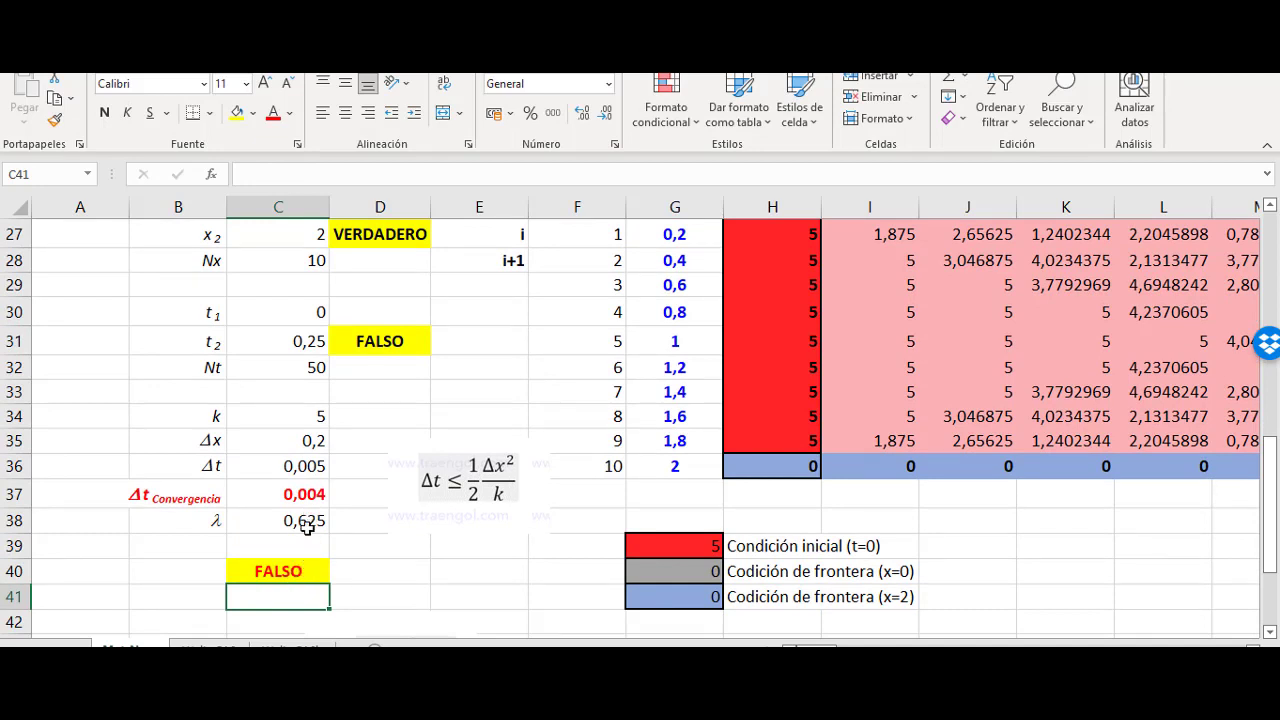
click(304, 474)
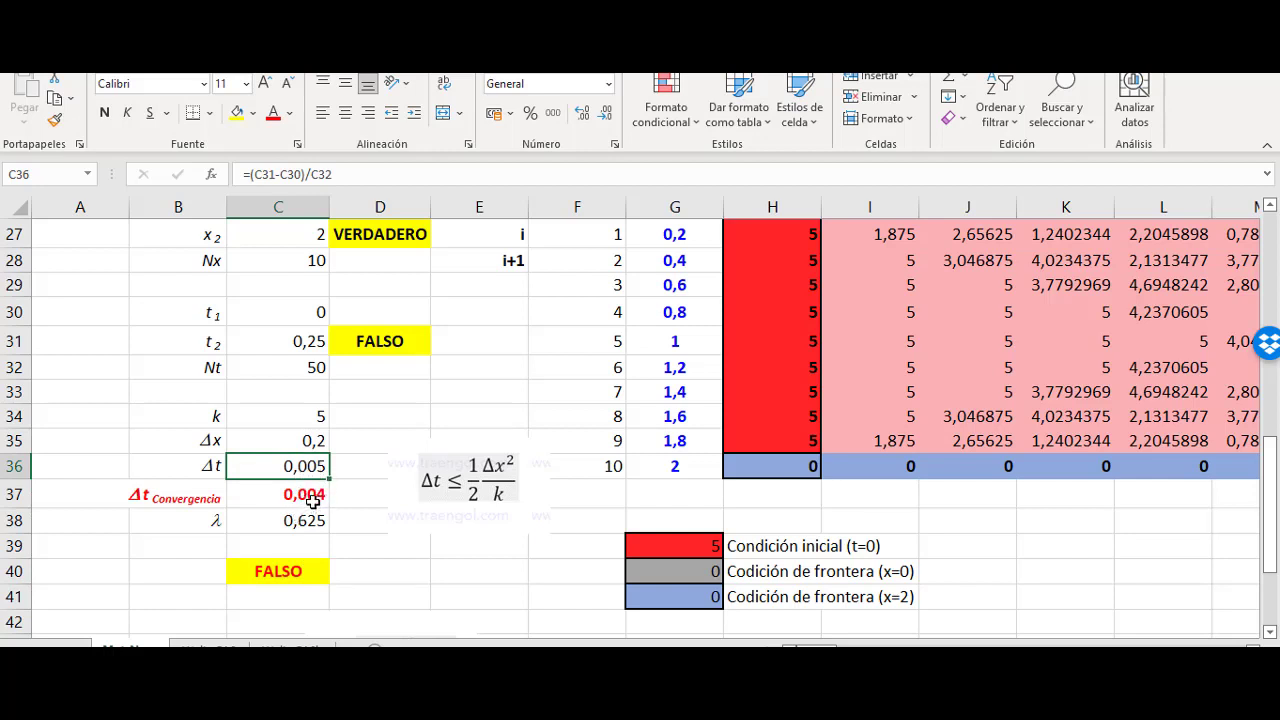
click(318, 518)
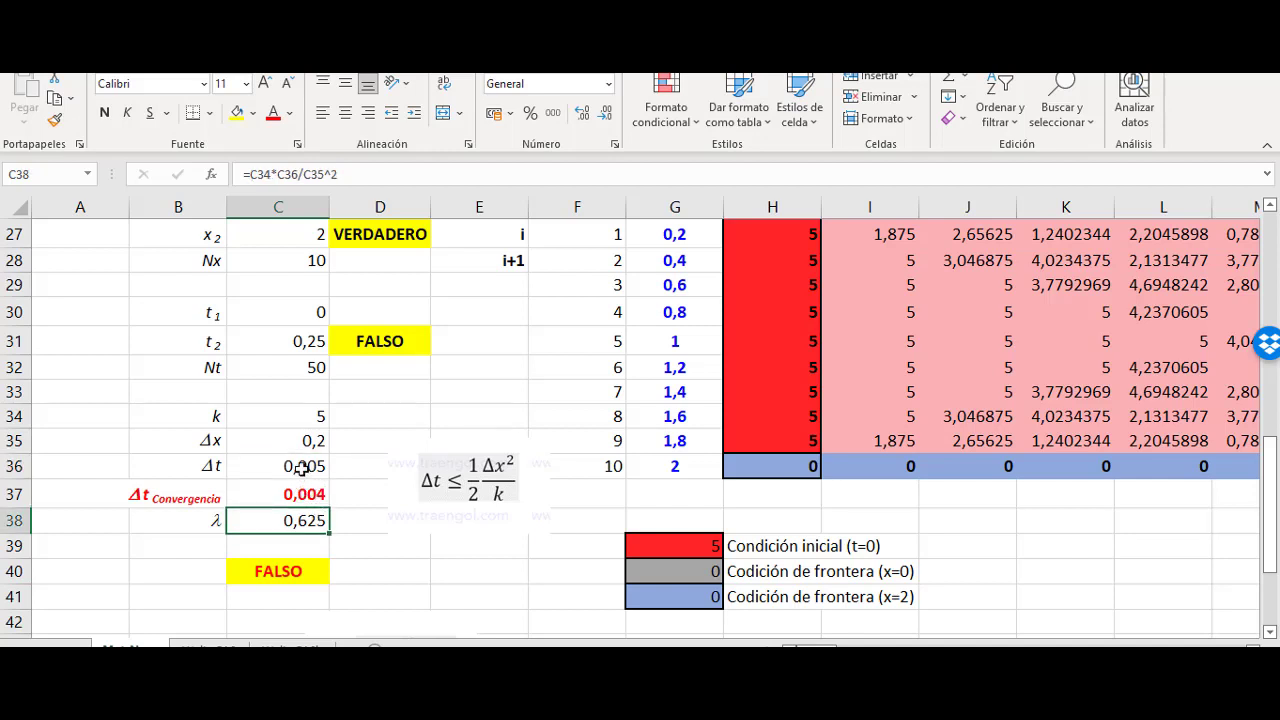
click(302, 468)
click(299, 370)
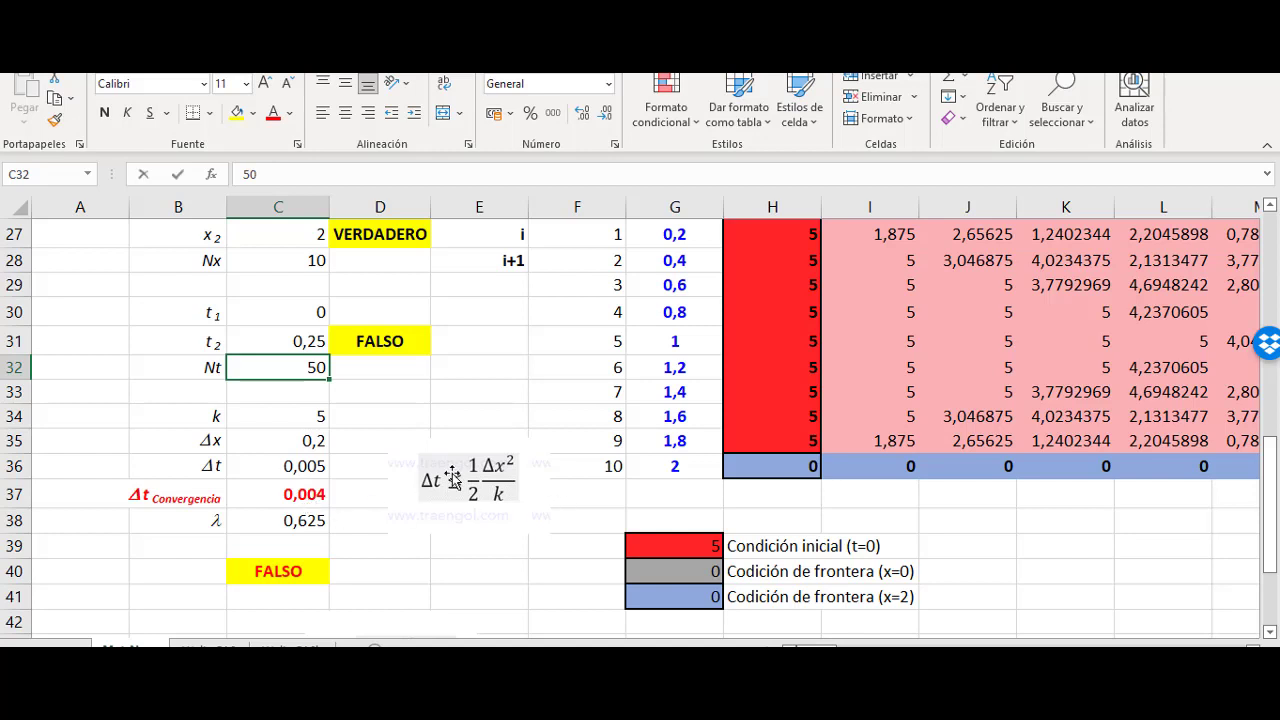
text(60)
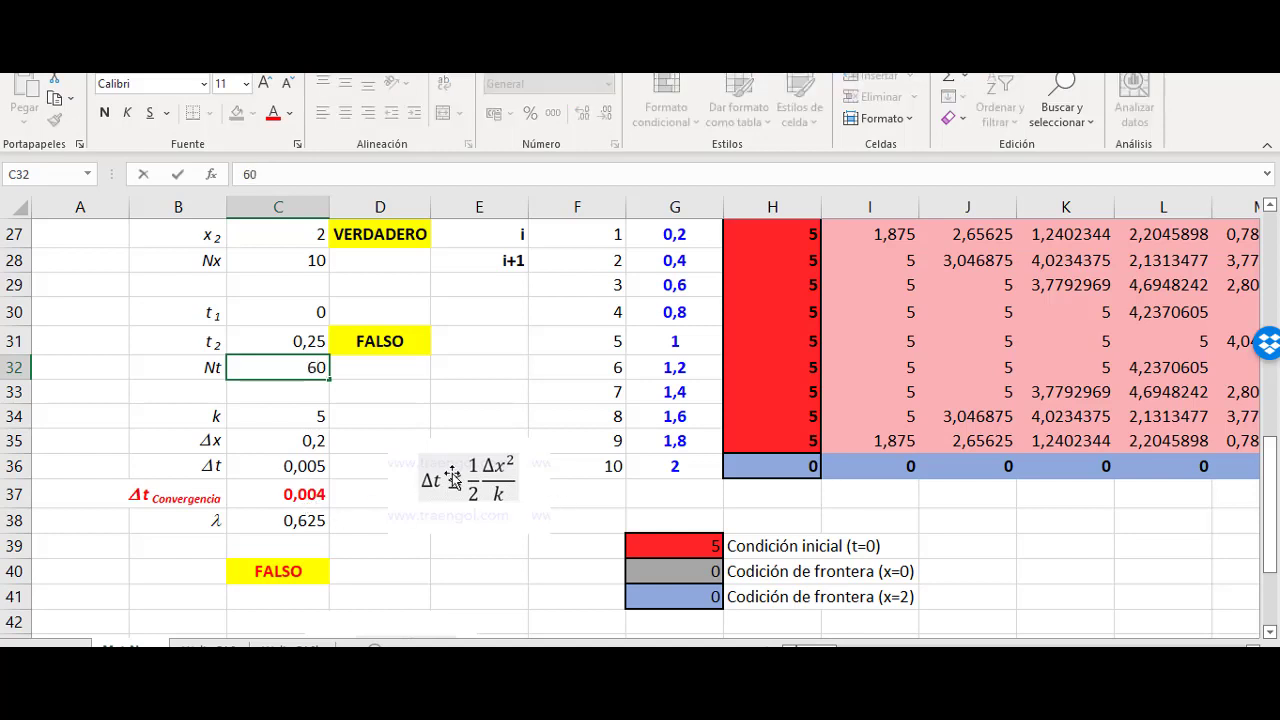
key(Escape)
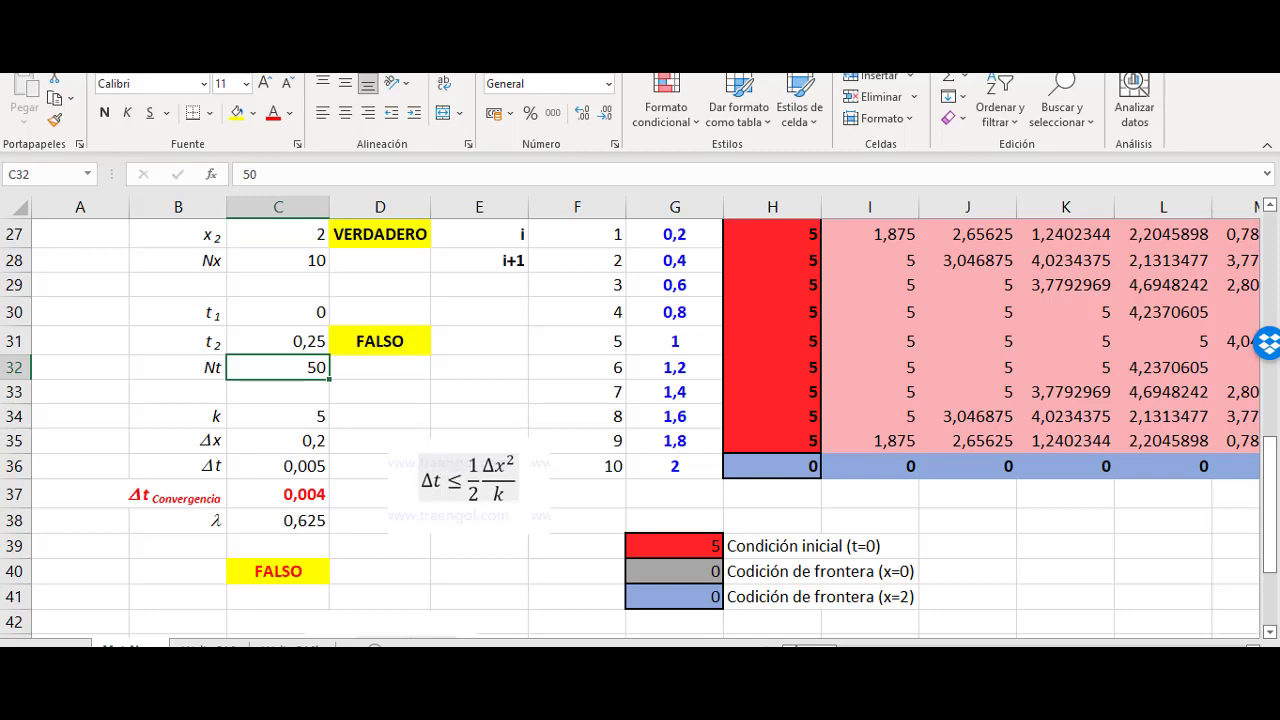
Step: Review the λ formula in C38 and check the PDF notes for the convergence criteria that apply to λ
click(296, 519)
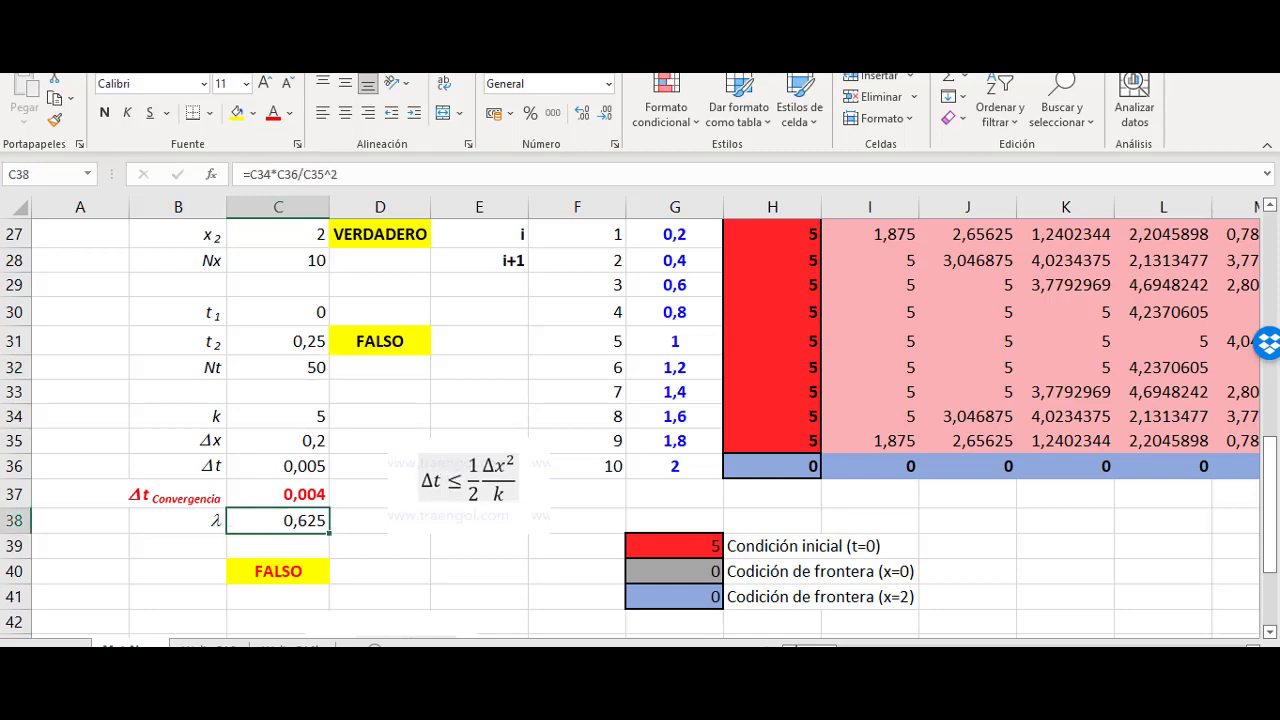
key(alt+Tab)
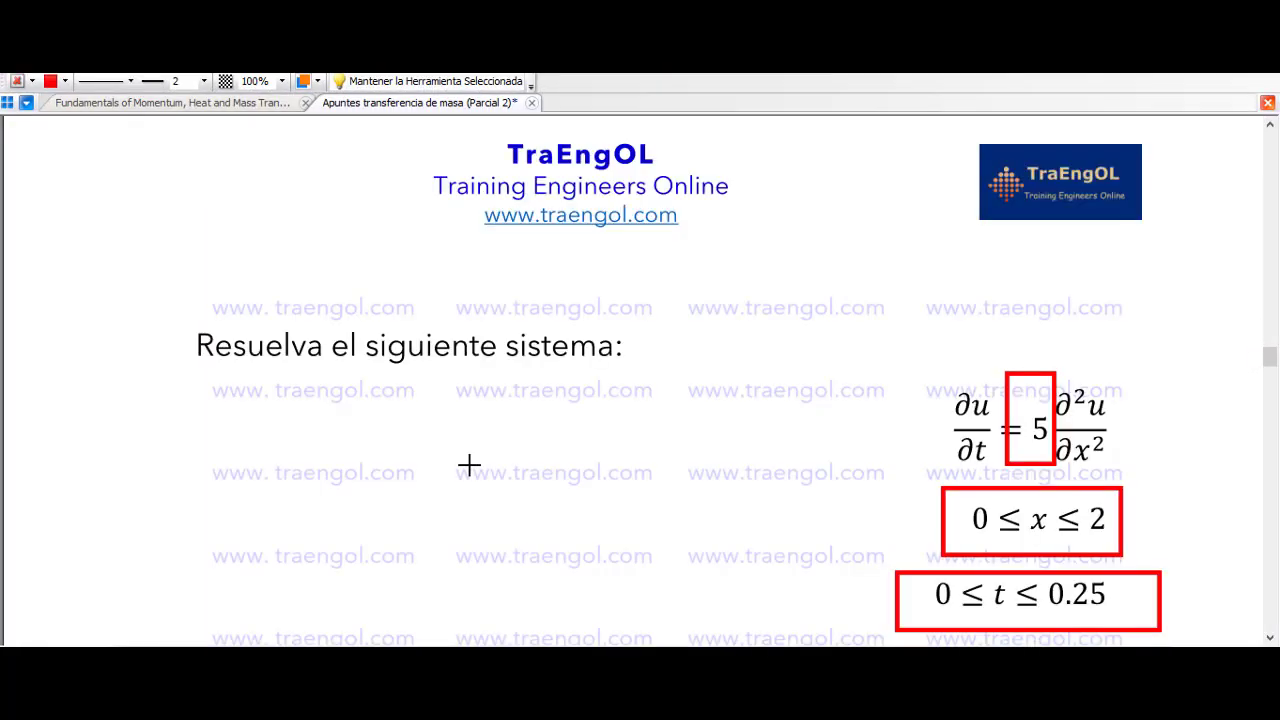
scroll(469, 465, up, 10)
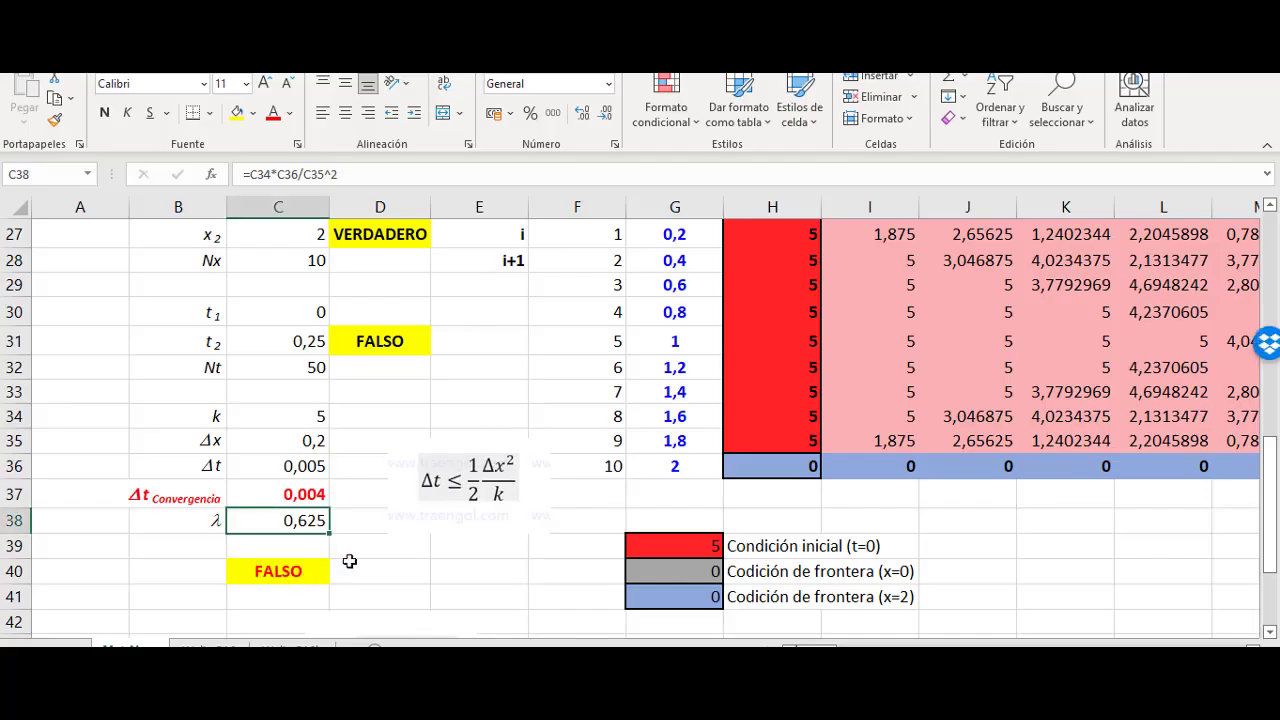
click(382, 556)
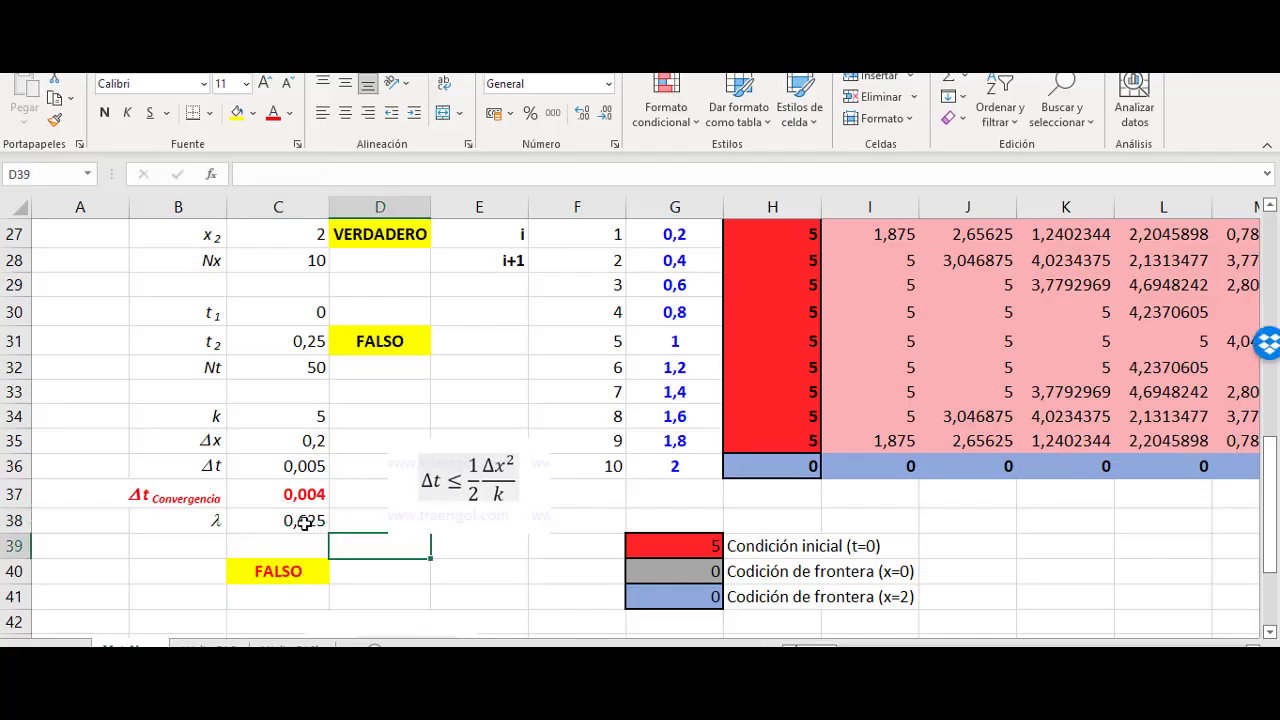
click(303, 520)
double_click(303, 520)
key(Return)
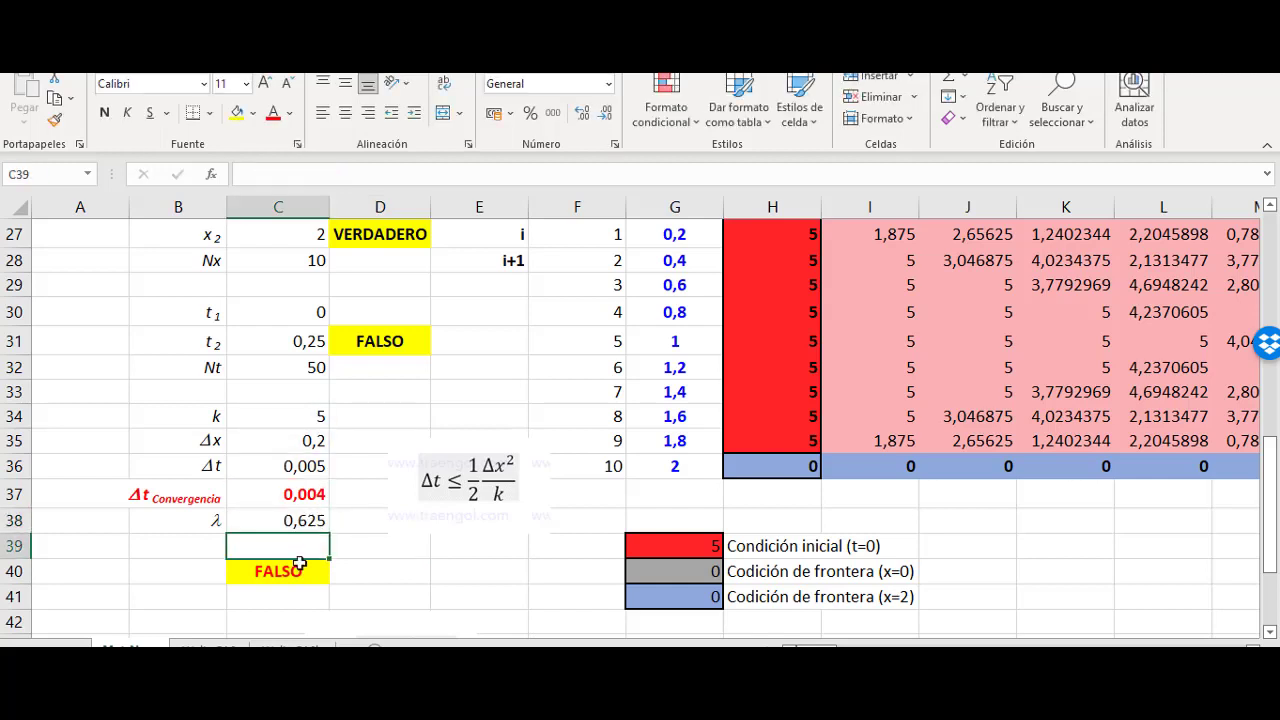
click(307, 521)
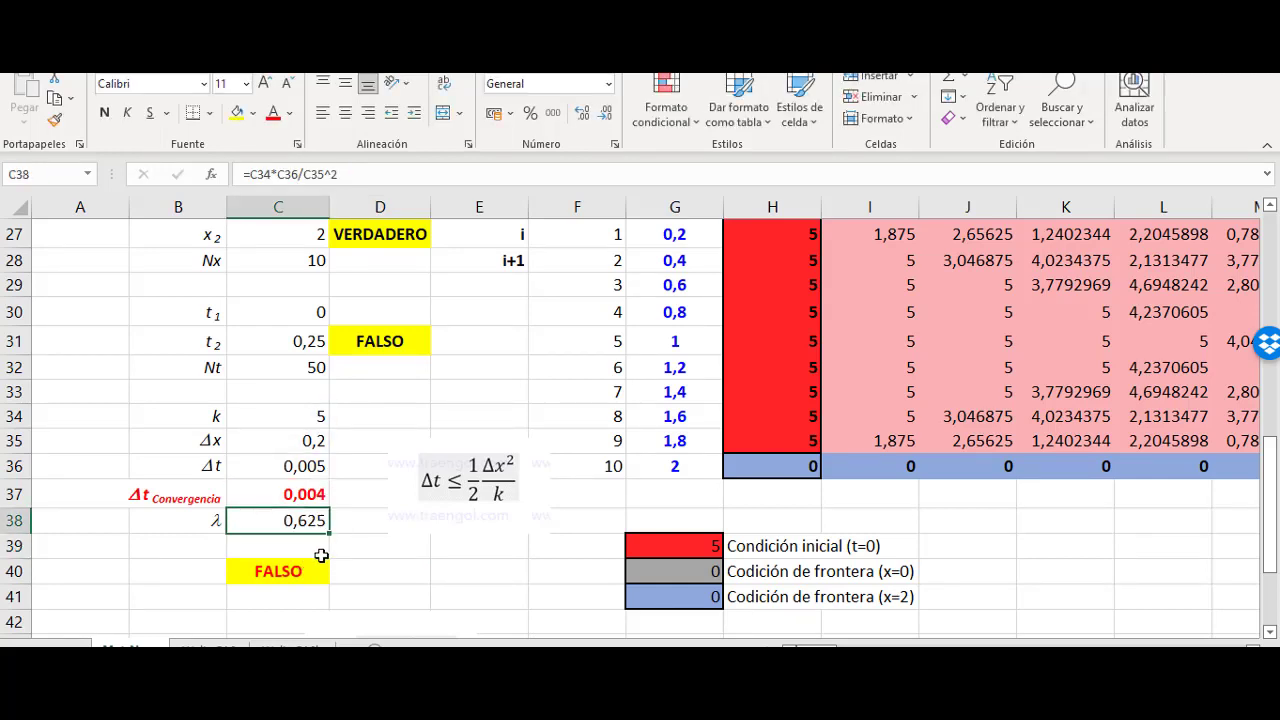
click(317, 523)
Step: Set Nt in C32 to 100 and check the recalculated Δt in C36
click(396, 566)
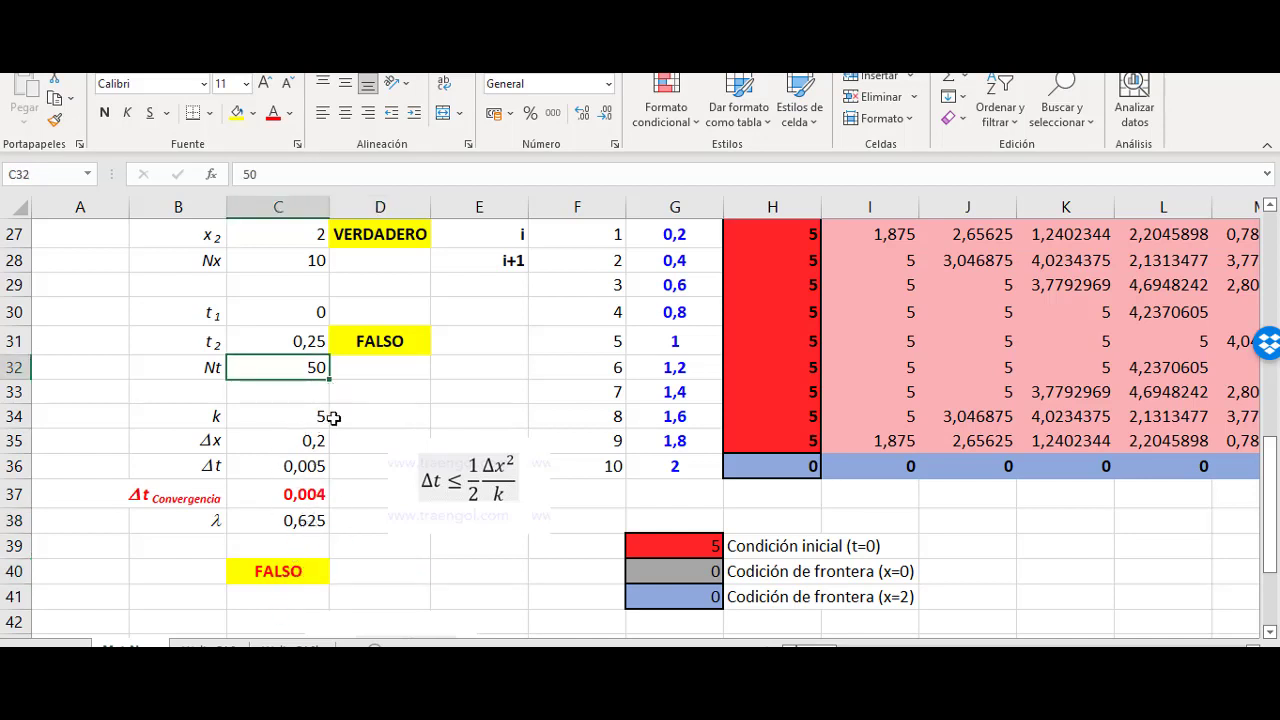
text(100)
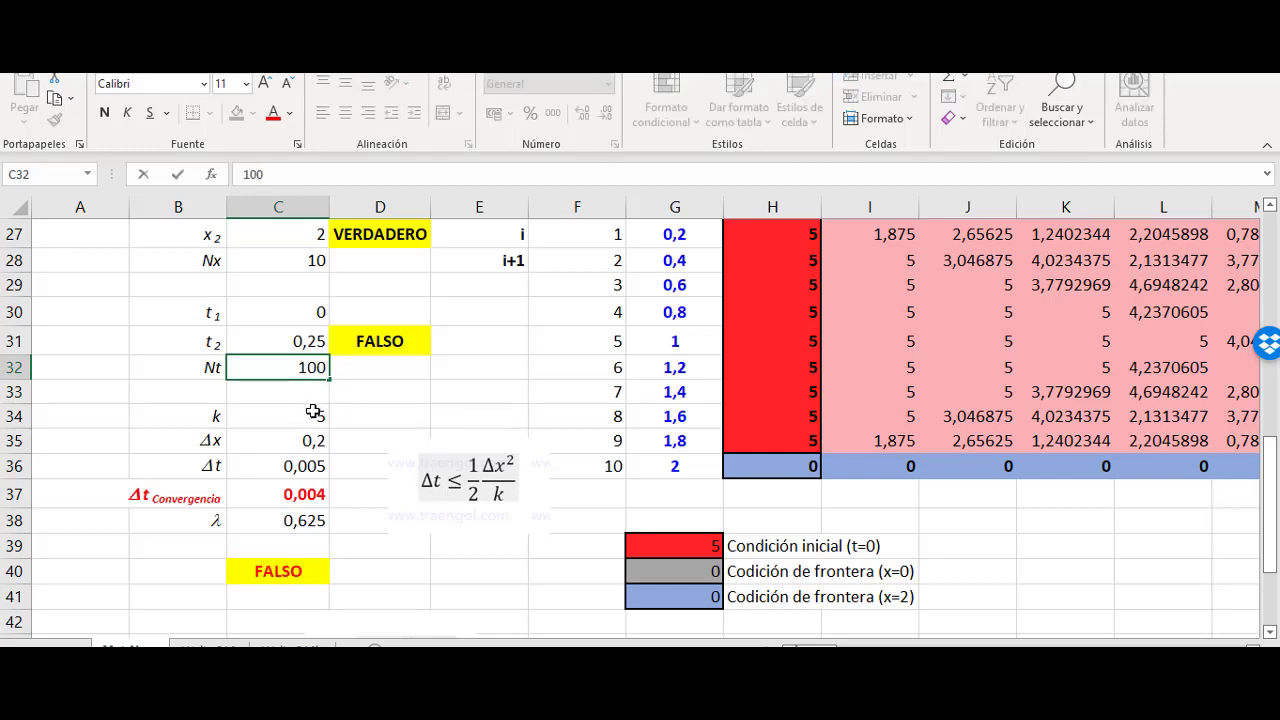
key(Return)
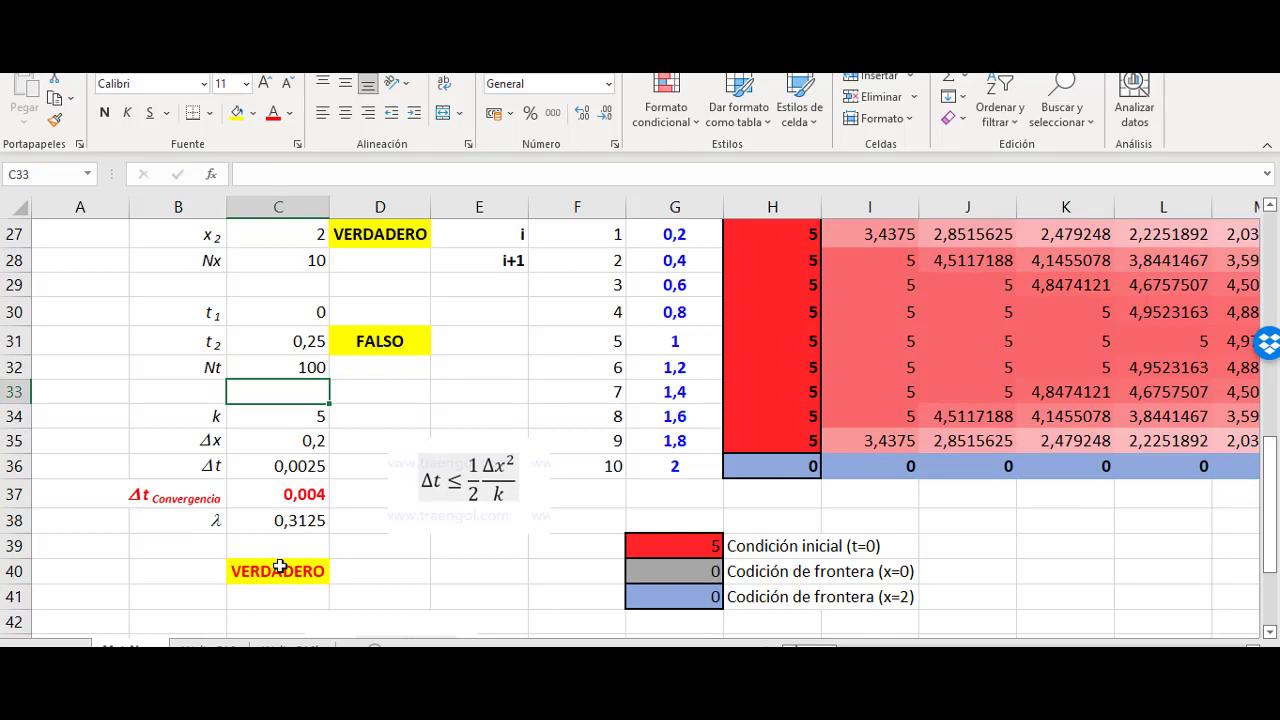
click(305, 465)
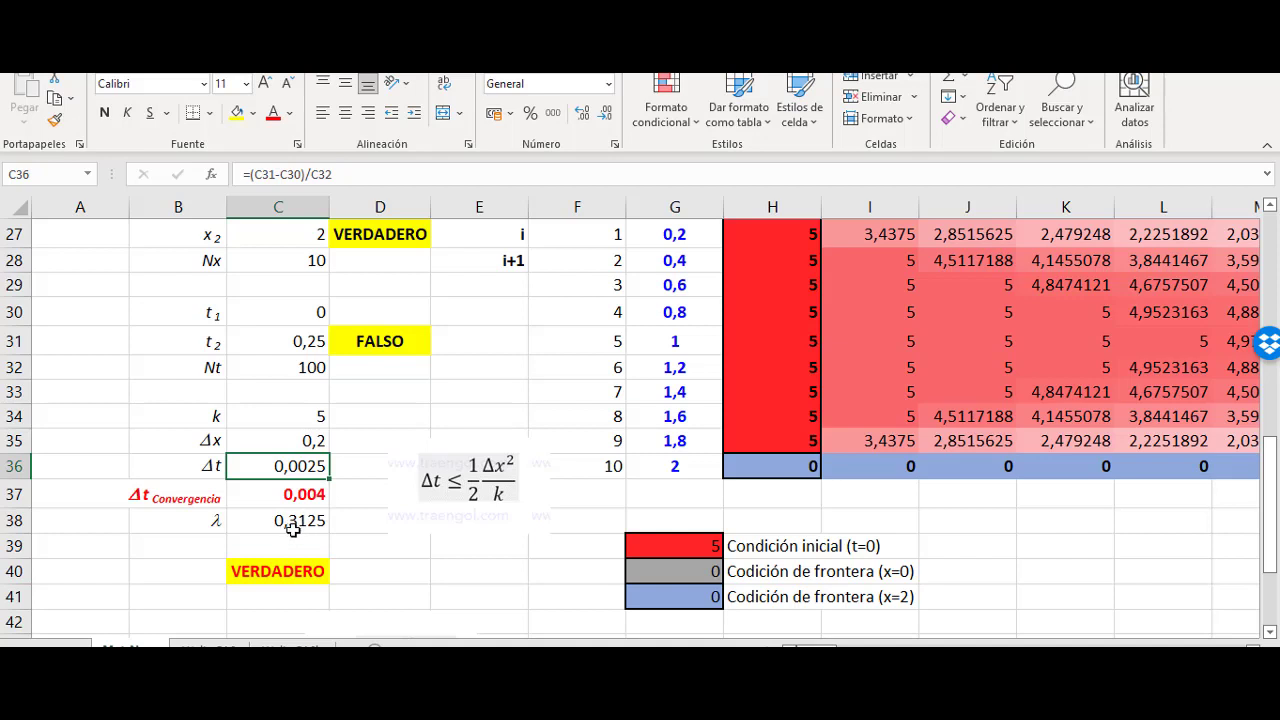
Step: Set Nt in C32 to 125
click(296, 369)
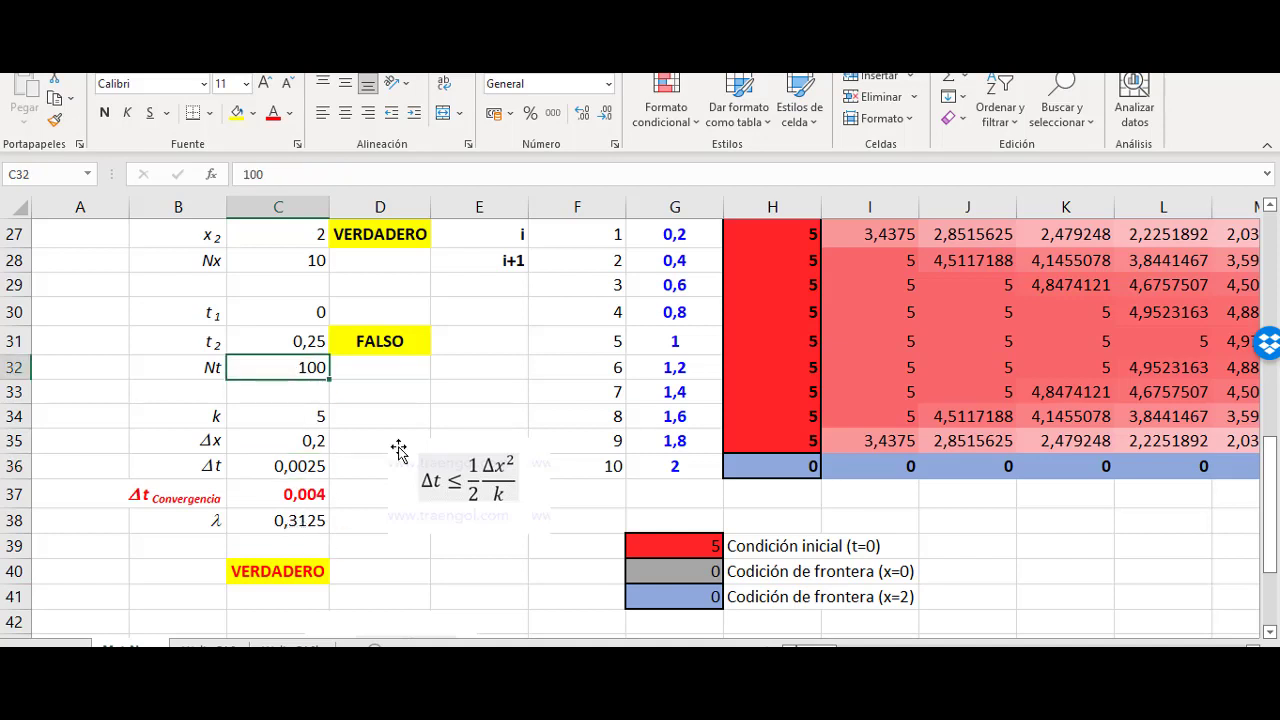
text(12)
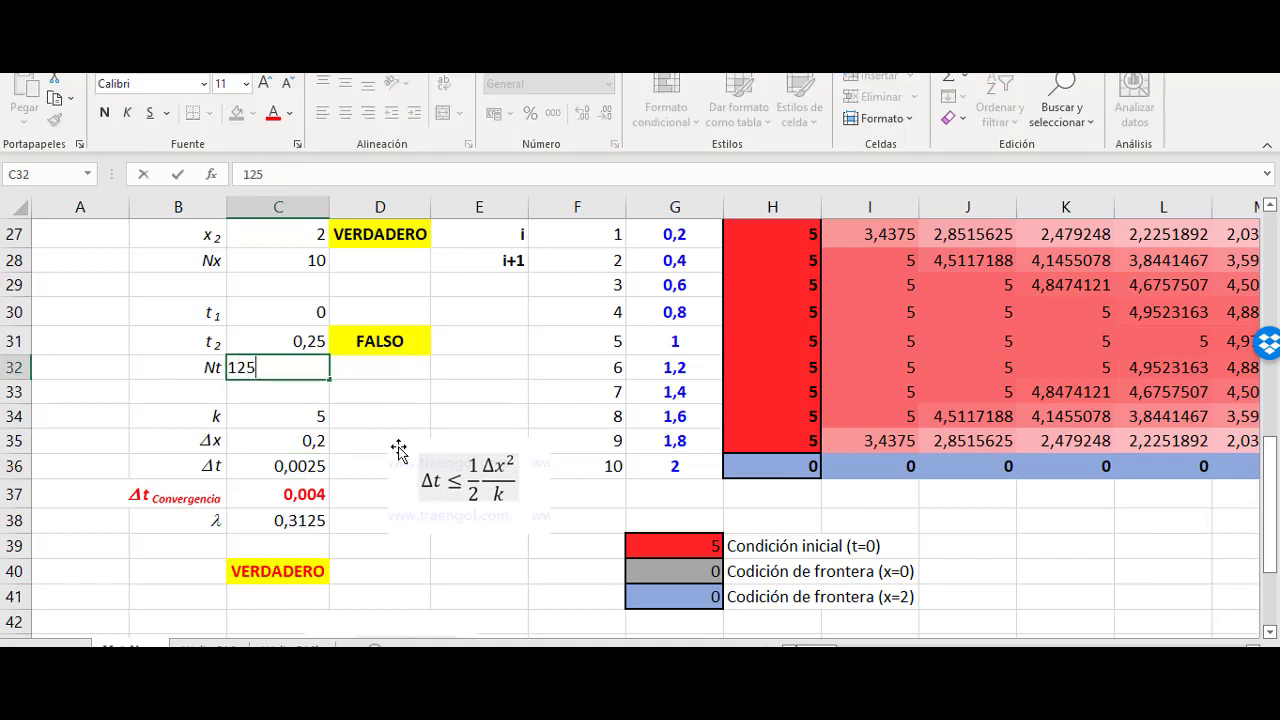
text(5)
key(Return)
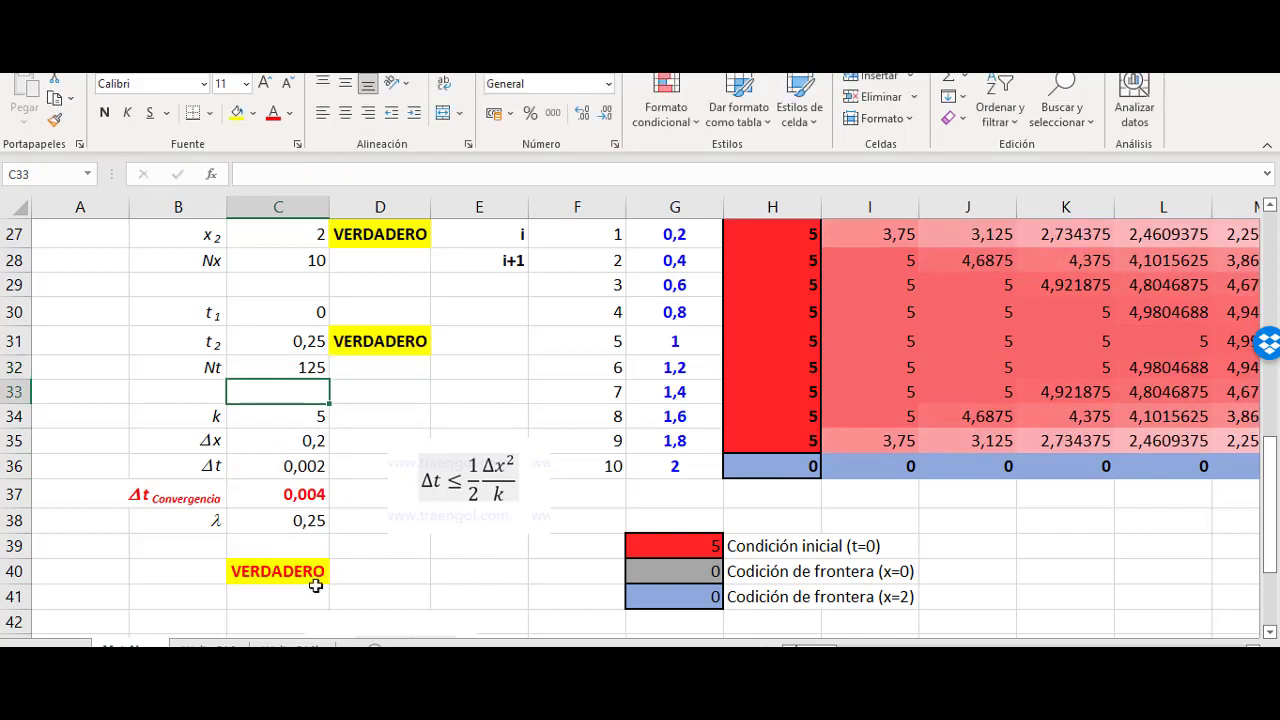
Step: Compare Δt in C36 with Δt Convergencia in C37 and shift the Δt condition image slightly closer to these cells
click(294, 466)
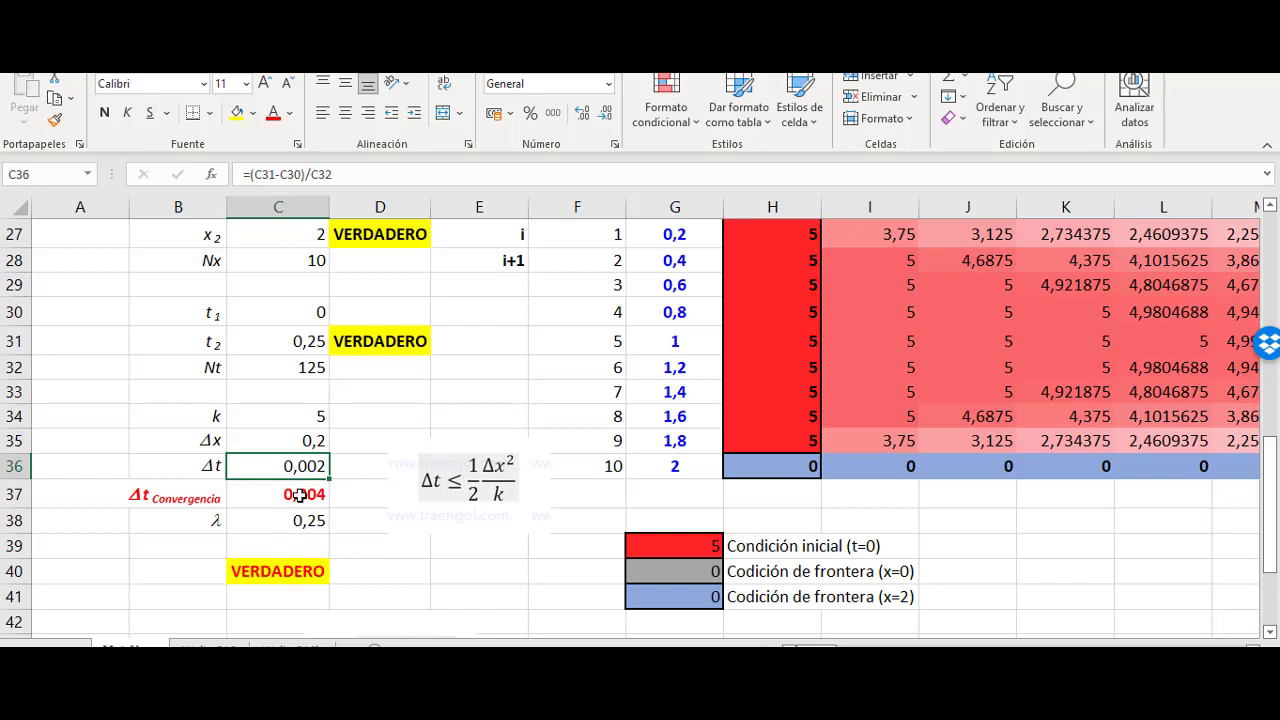
click(300, 494)
click(294, 462)
click(306, 494)
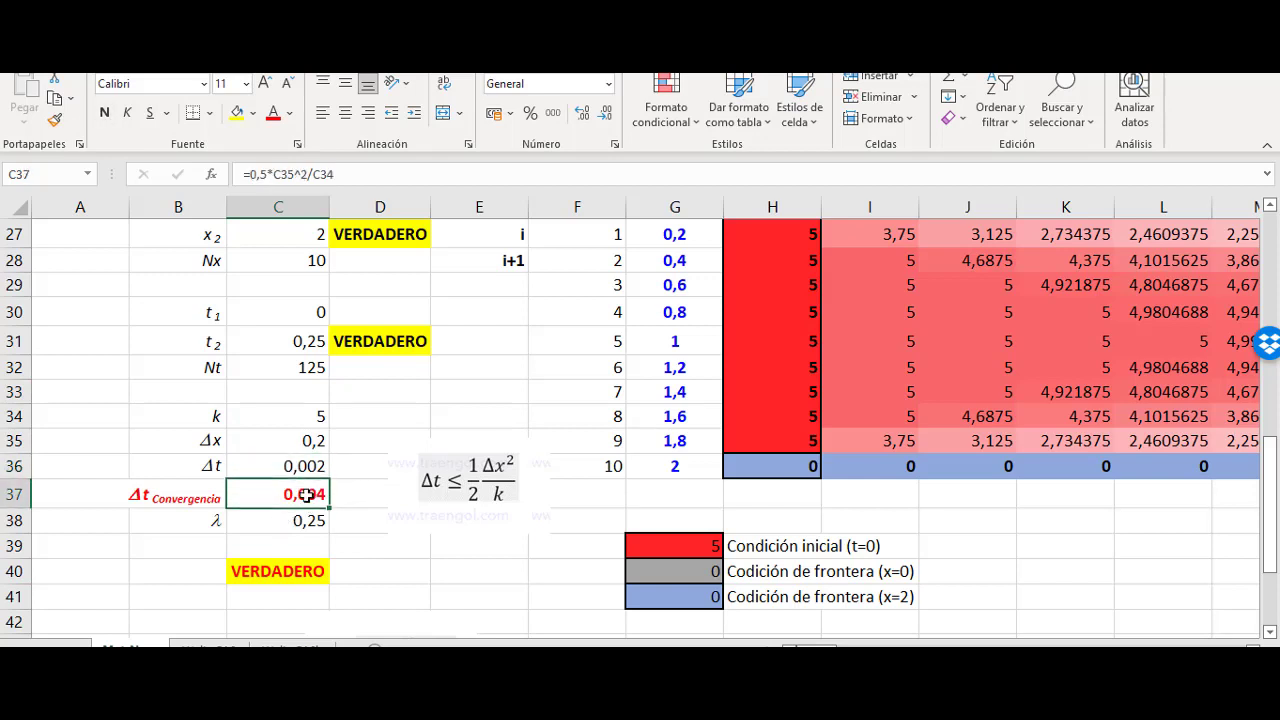
drag(476, 478, 459, 480)
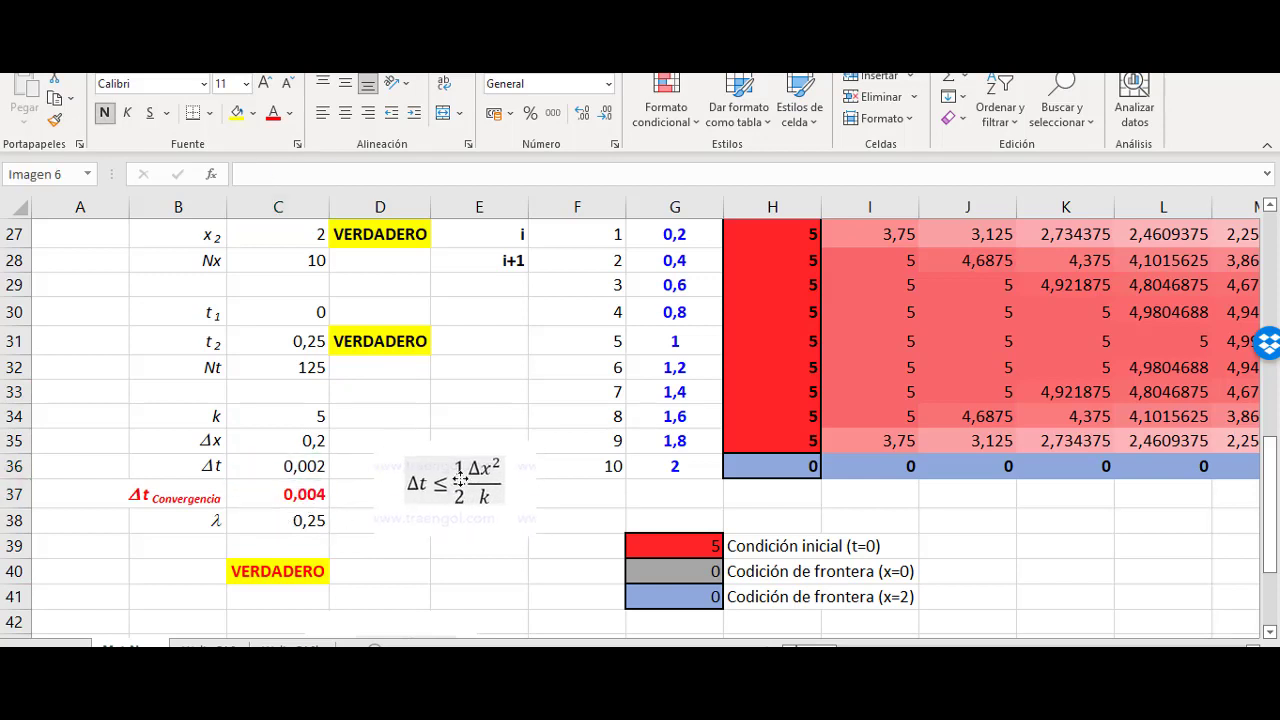
click(305, 494)
Step: Select λ in C38, switch to the PDF notes, frame the λ ≤ 1/4 criterion with a red rectangle and delete the frame
click(286, 520)
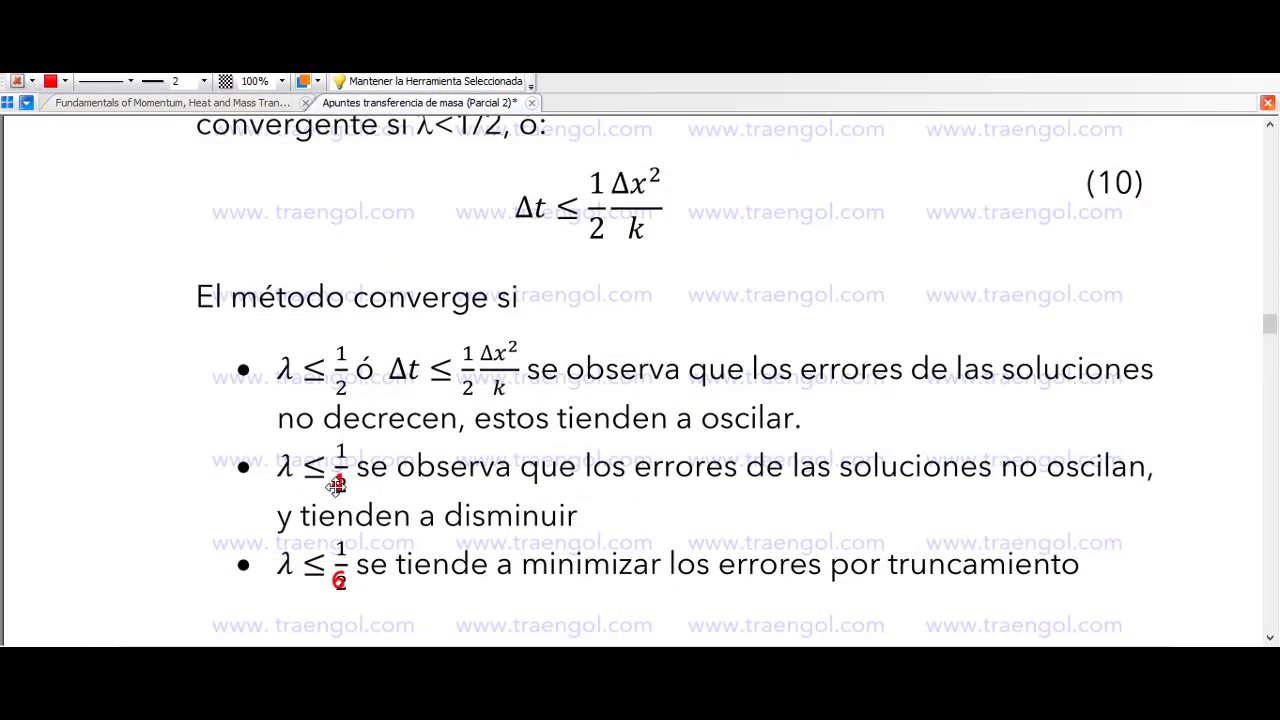
drag(240, 436, 400, 518)
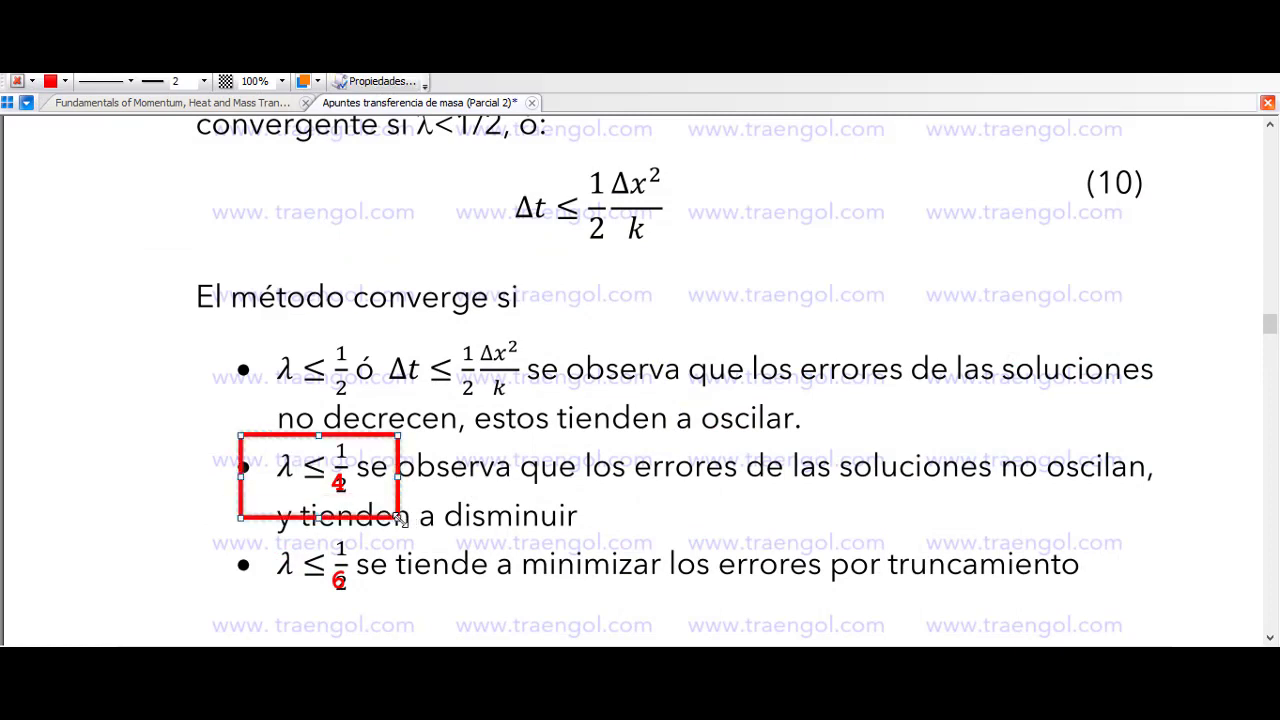
key(Delete)
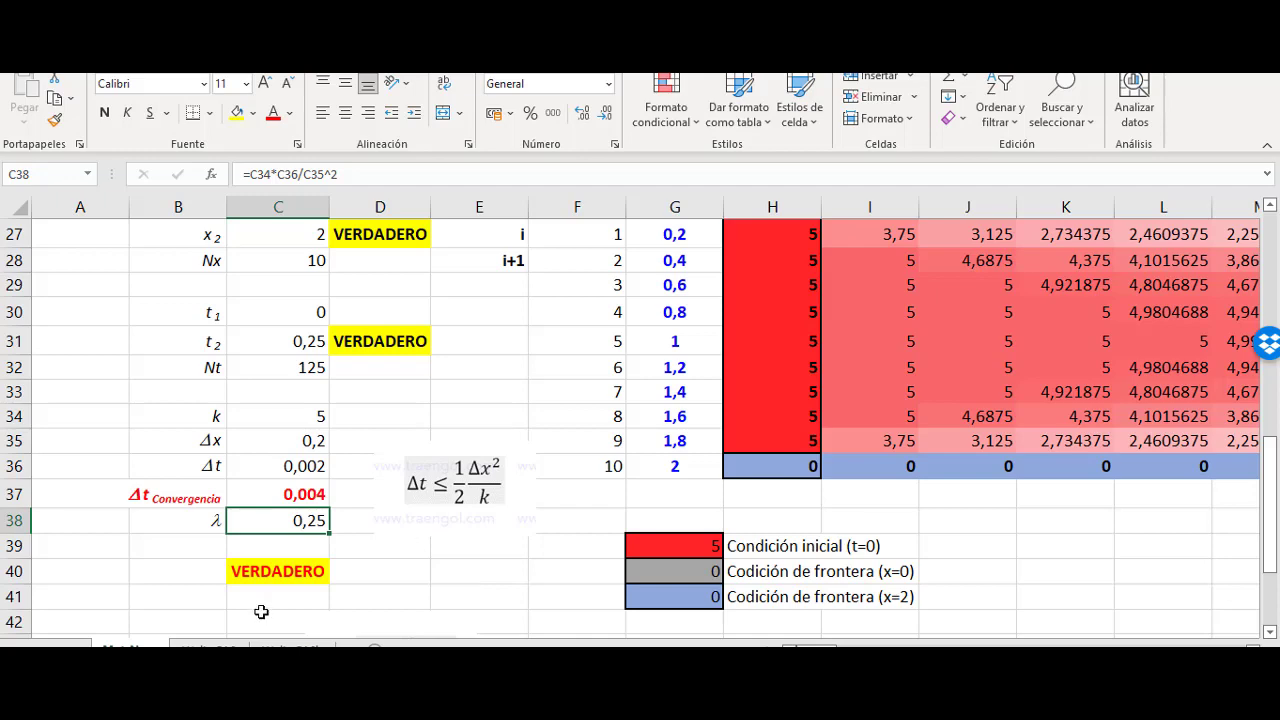
Step: Return to the Excel sheet and review the Nt and Nx cells, C32 and C28, that control the step sizes
scroll(257, 606, up, 1)
scroll(337, 603, down, 2)
scroll(280, 538, up, 2)
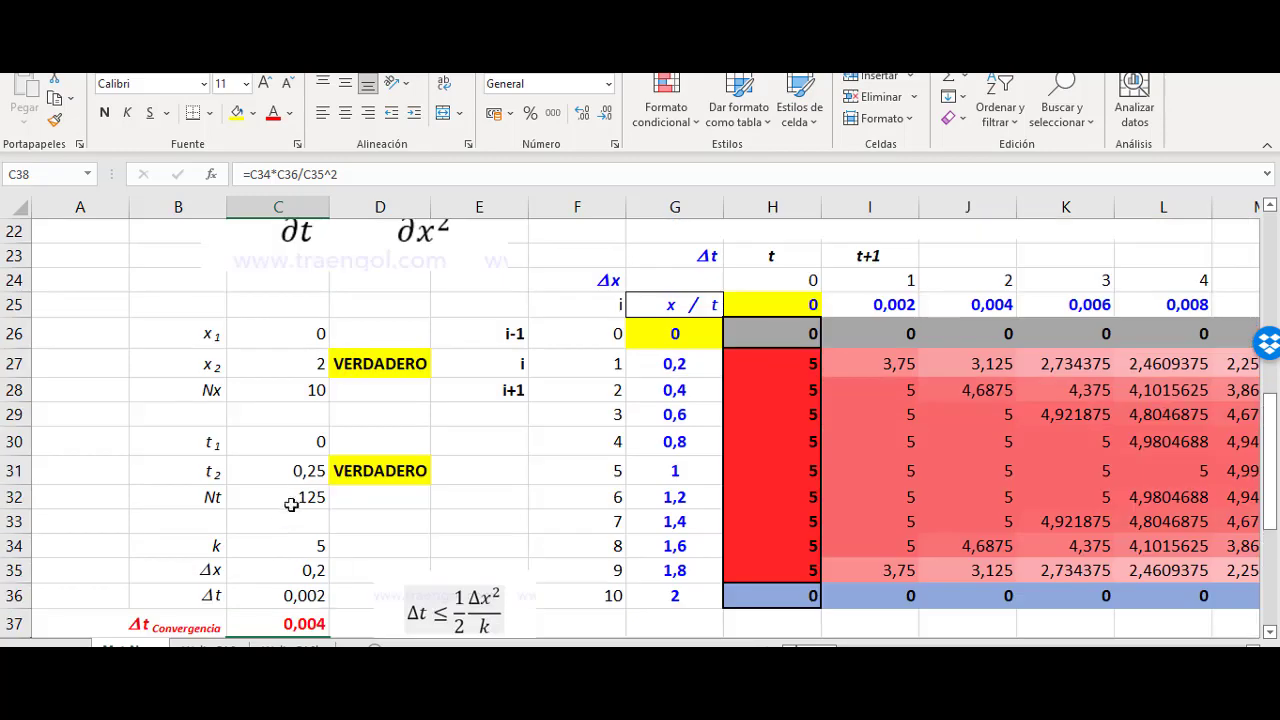
click(302, 492)
click(306, 390)
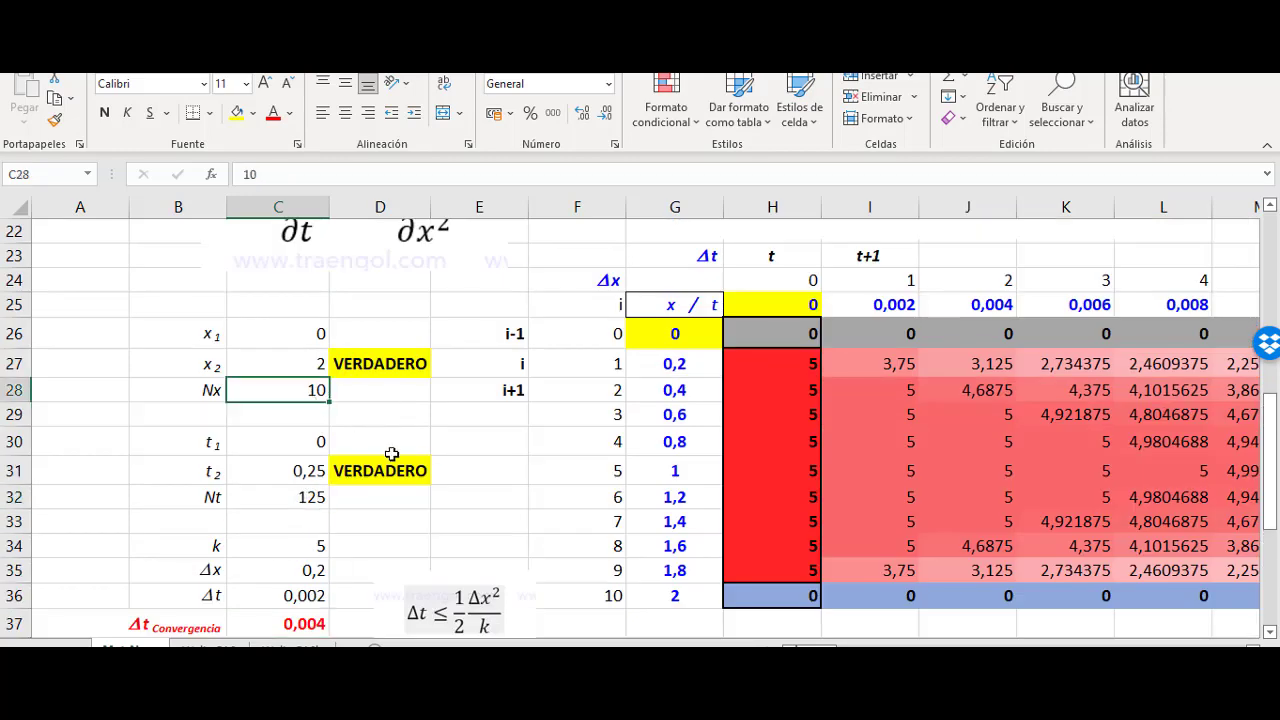
Step: Set Nt in C32 to 50
scroll(392, 455, down, 2)
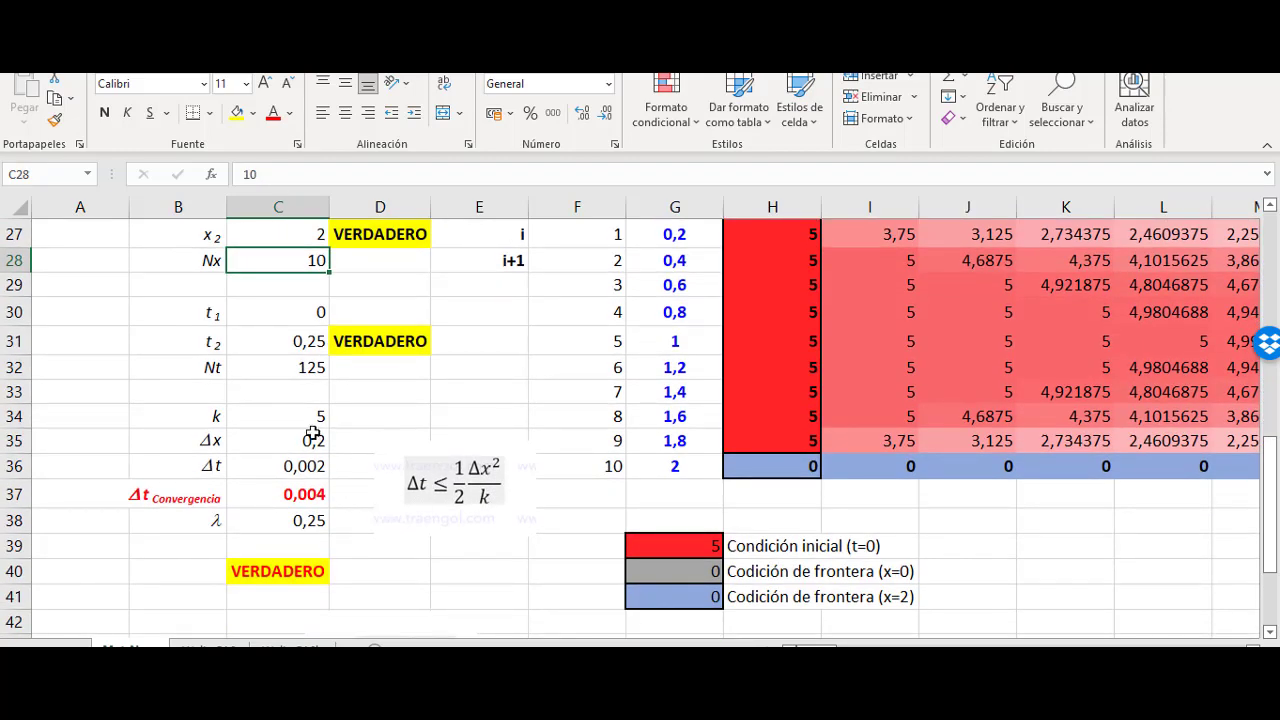
click(306, 348)
click(302, 376)
text(50)
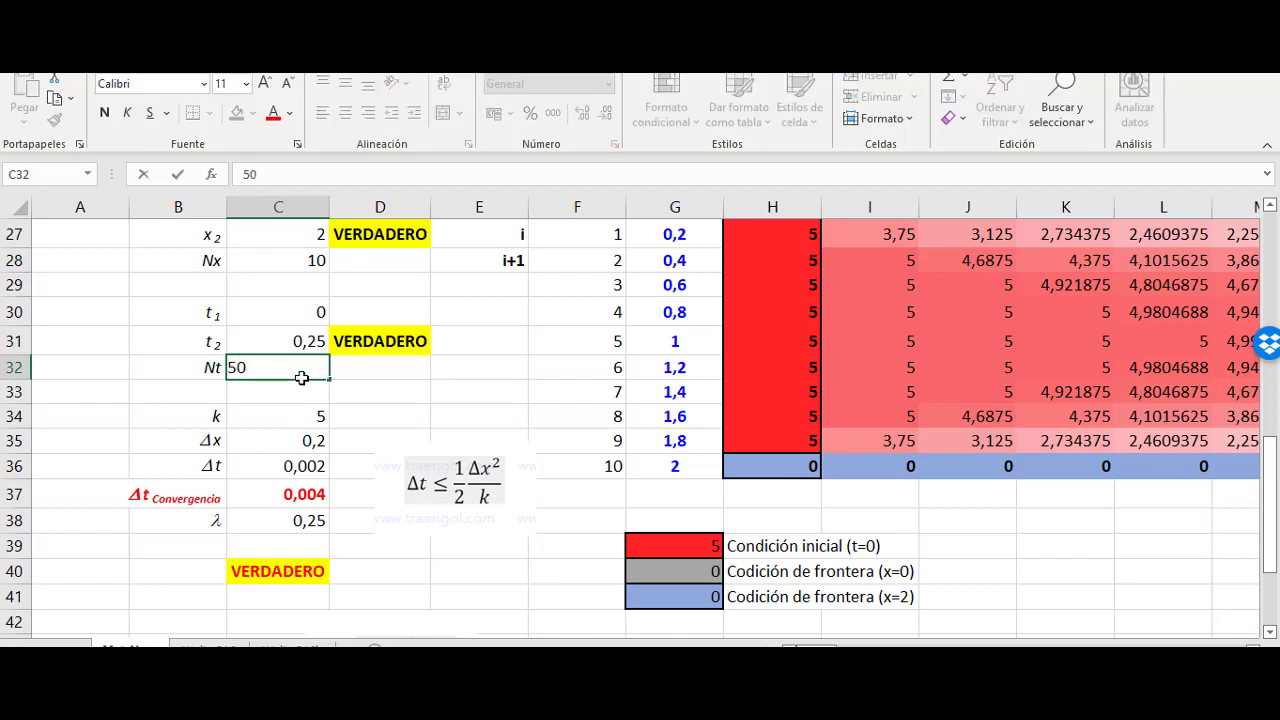
key(Return)
Step: Try Nx in C28 at 100, and undo that change
click(298, 260)
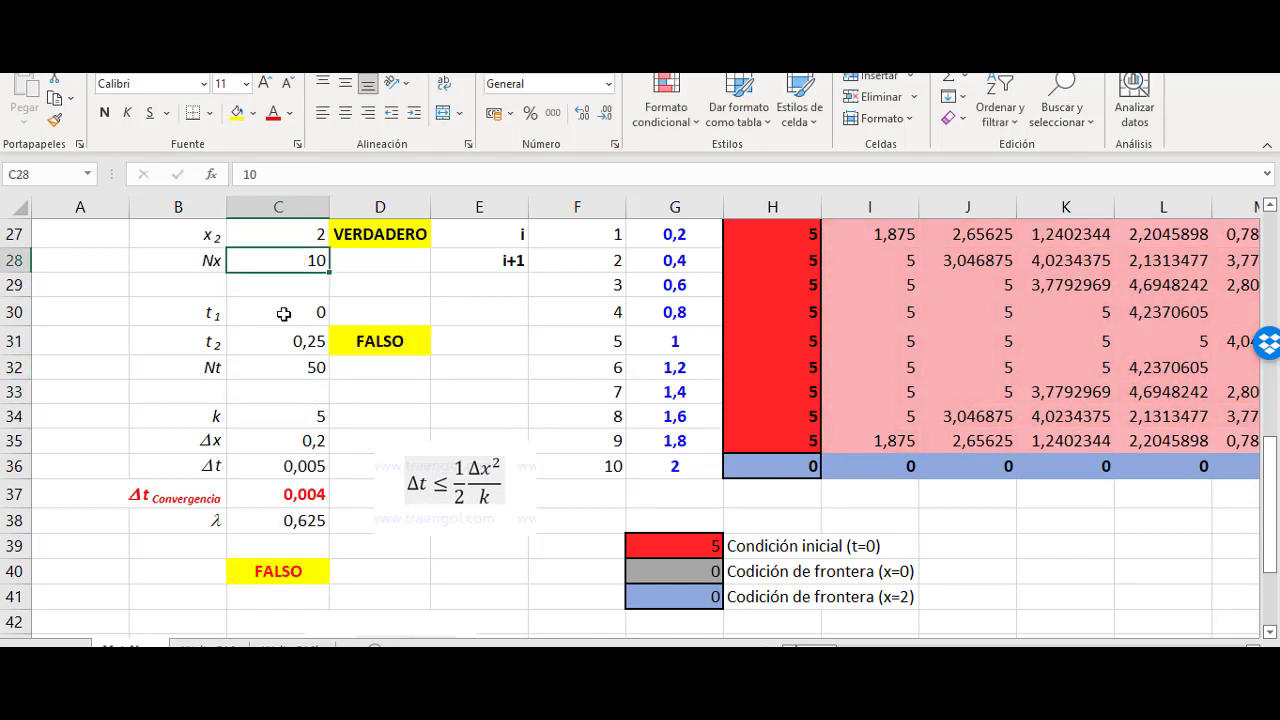
text(100)
key(Return)
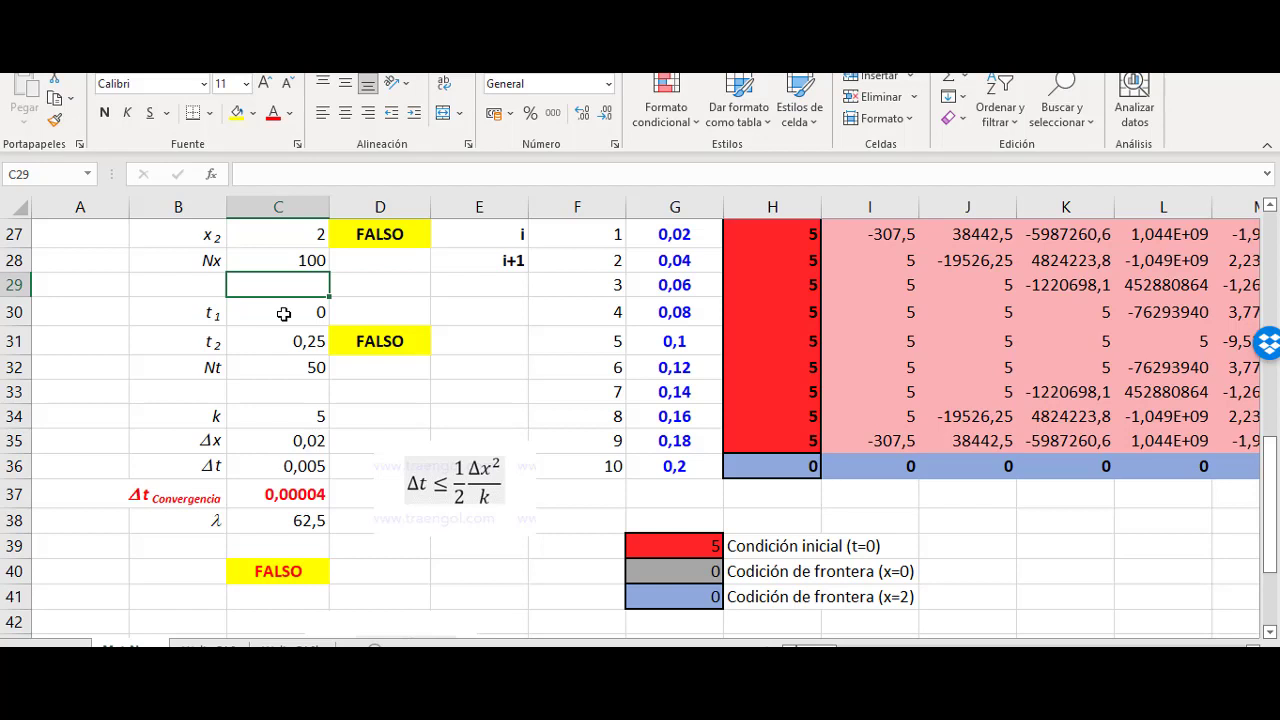
key(ctrl+z)
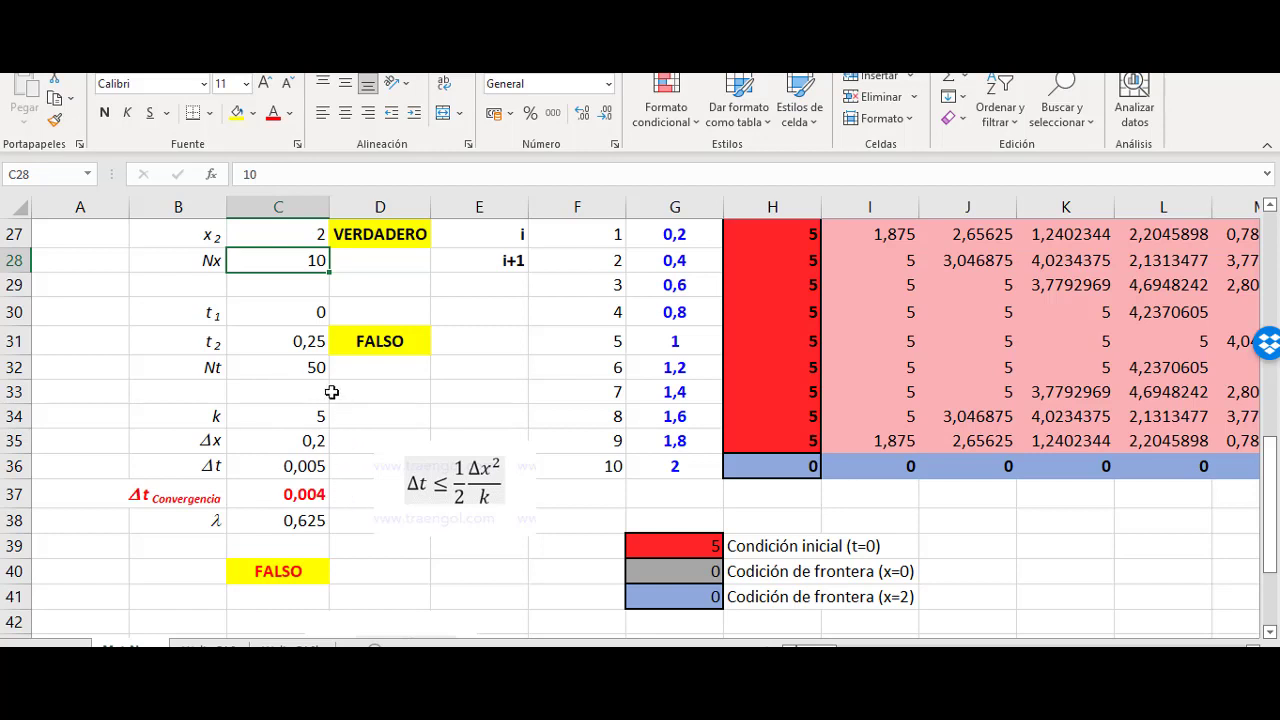
Step: Set Nt in C32 to 120
click(298, 371)
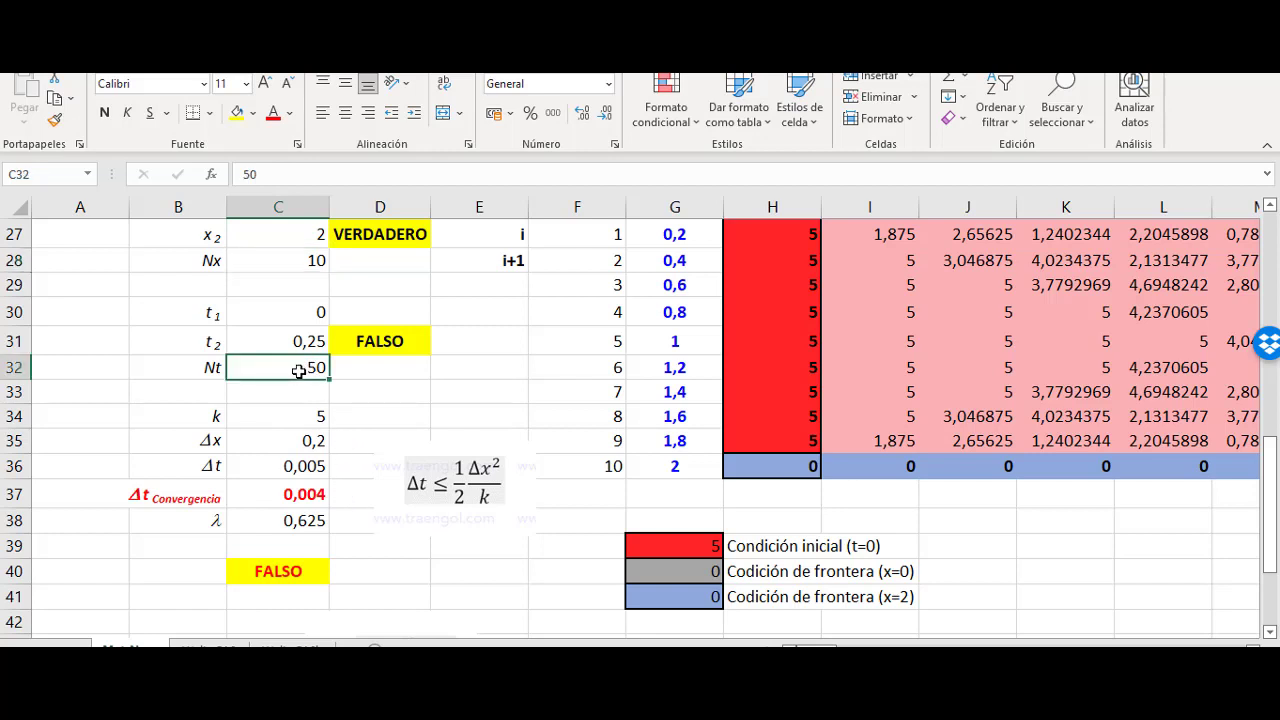
text(12)
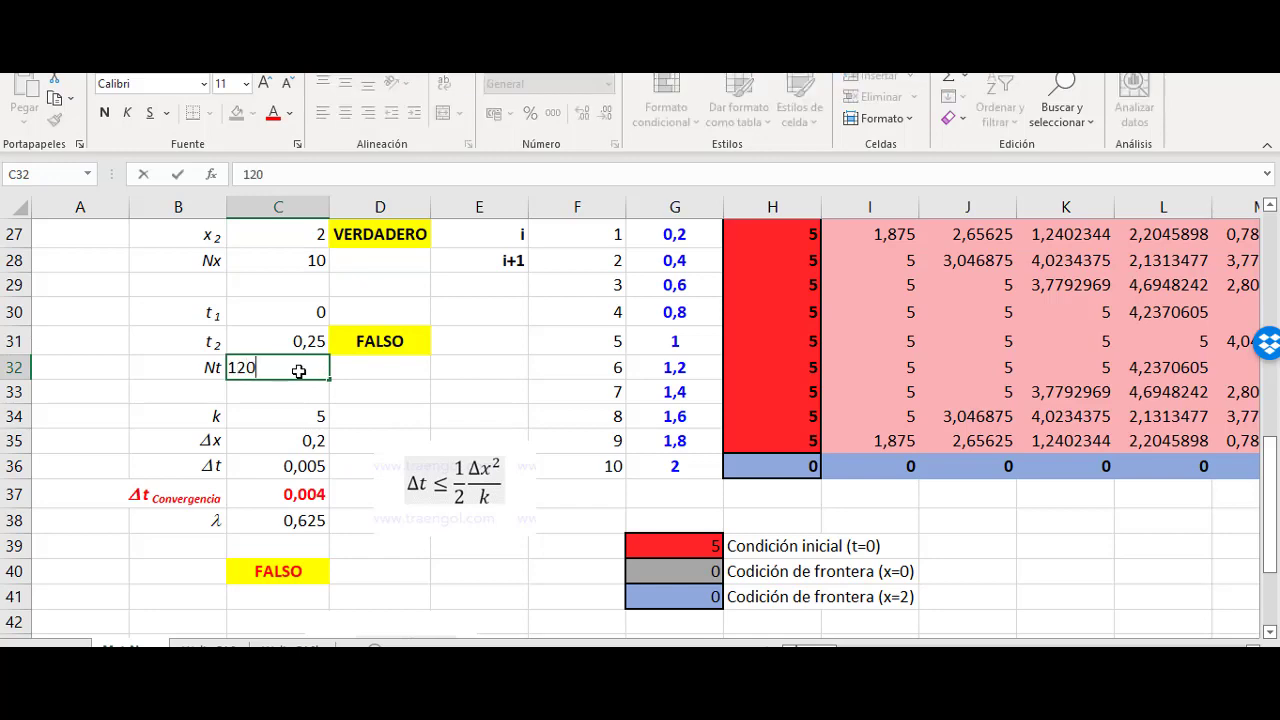
text(0)
key(Return)
Step: Fill the Nx cells B28:C28 and the Nt cells B32:C32 with dark gray
drag(207, 262, 285, 258)
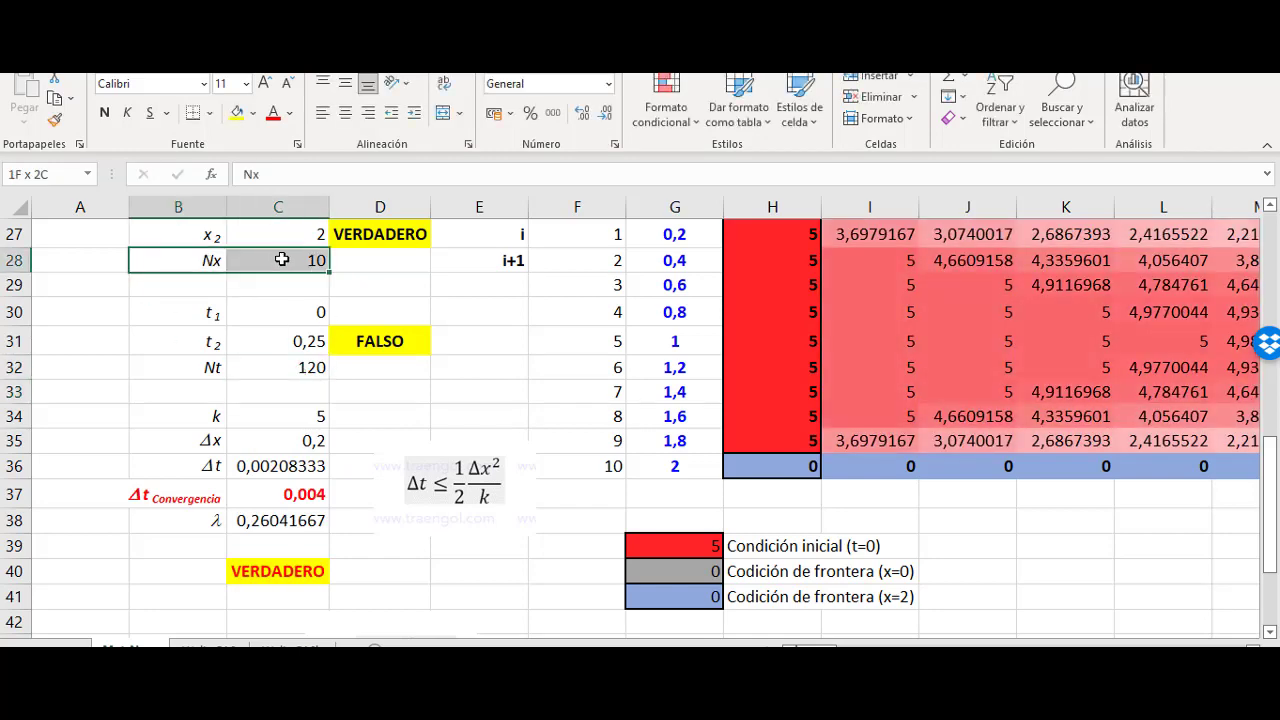
click(253, 113)
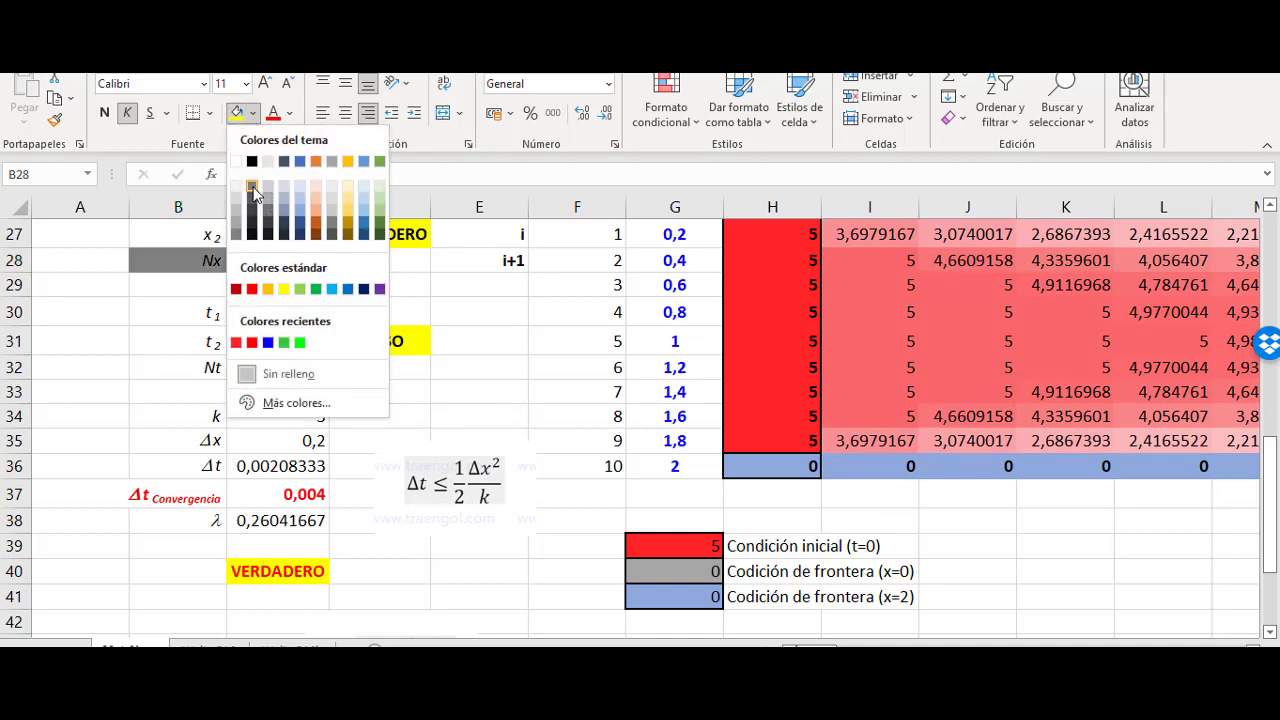
click(252, 197)
drag(195, 367, 271, 364)
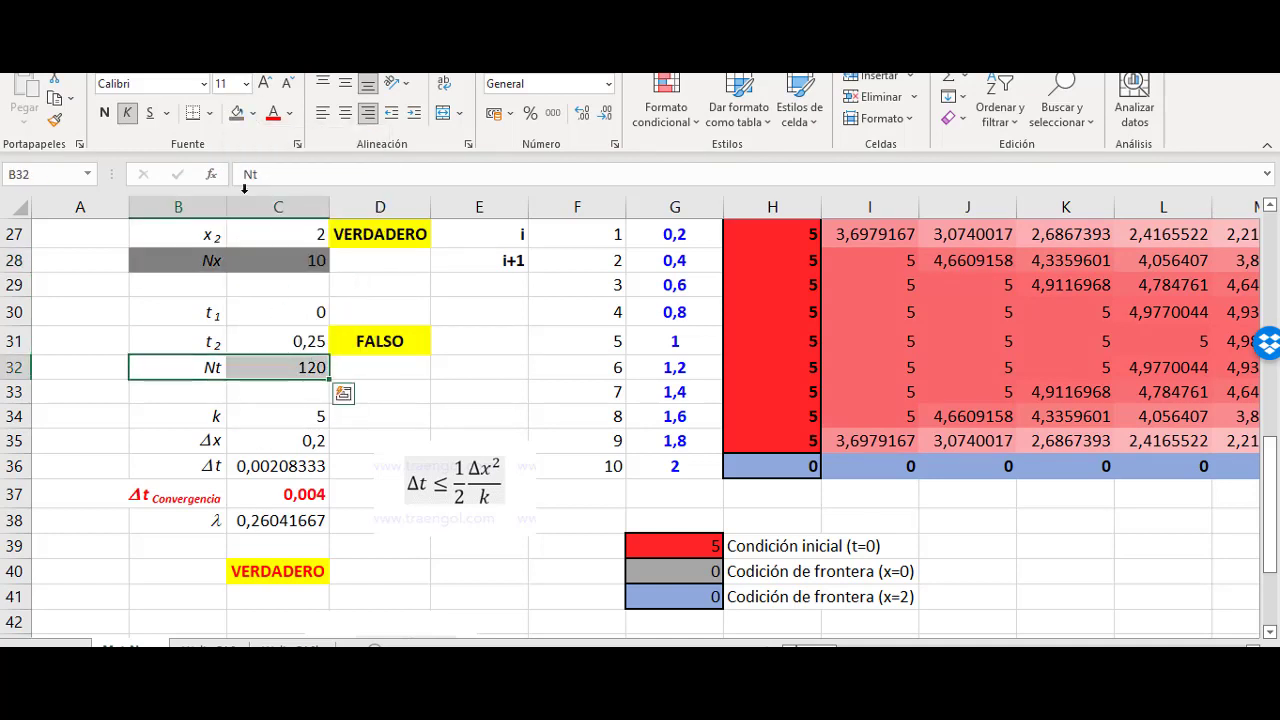
click(237, 113)
click(292, 592)
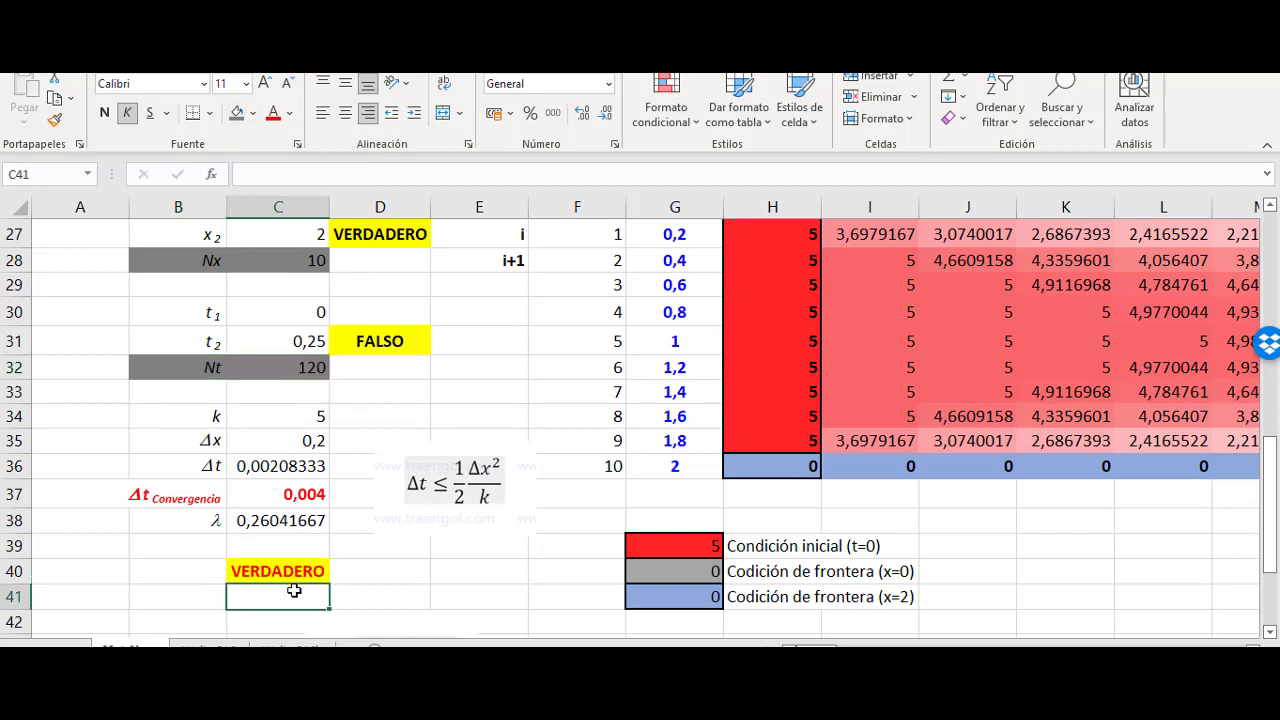
Step: Check λ in C38 and Δt in C36, and shift and slightly enlarge the Δt condition image beside them
click(290, 521)
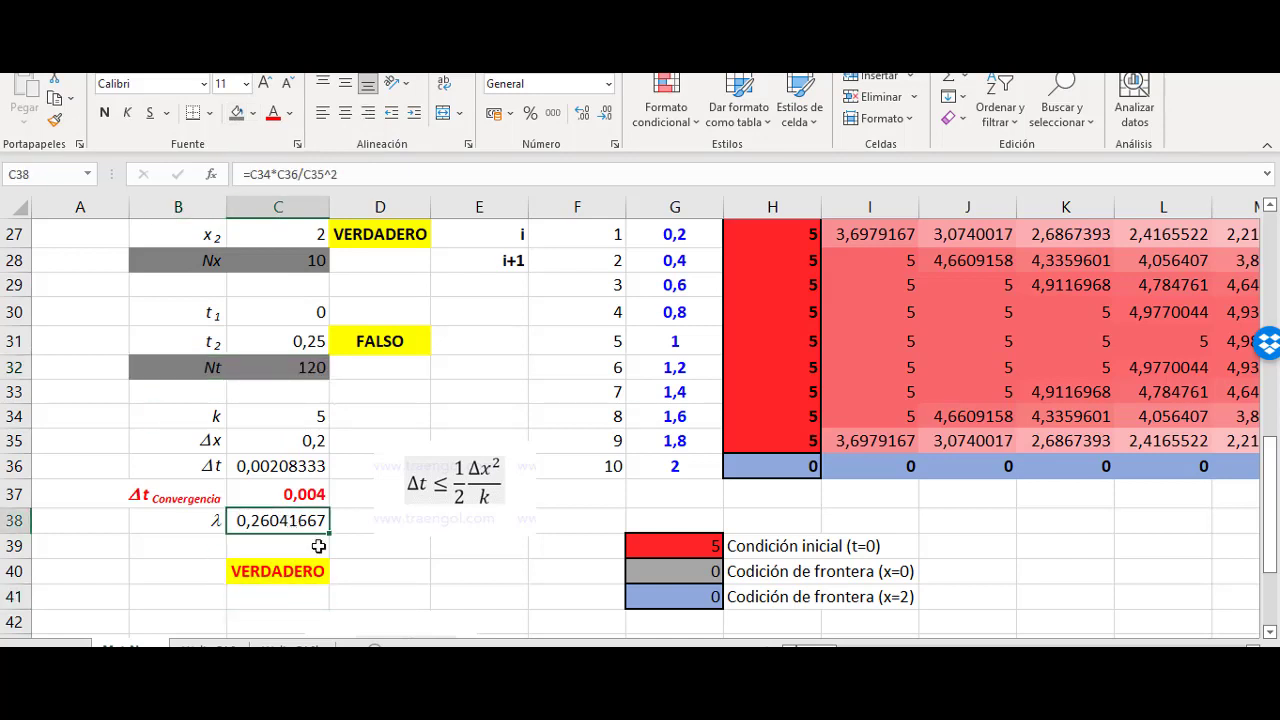
click(315, 546)
click(305, 469)
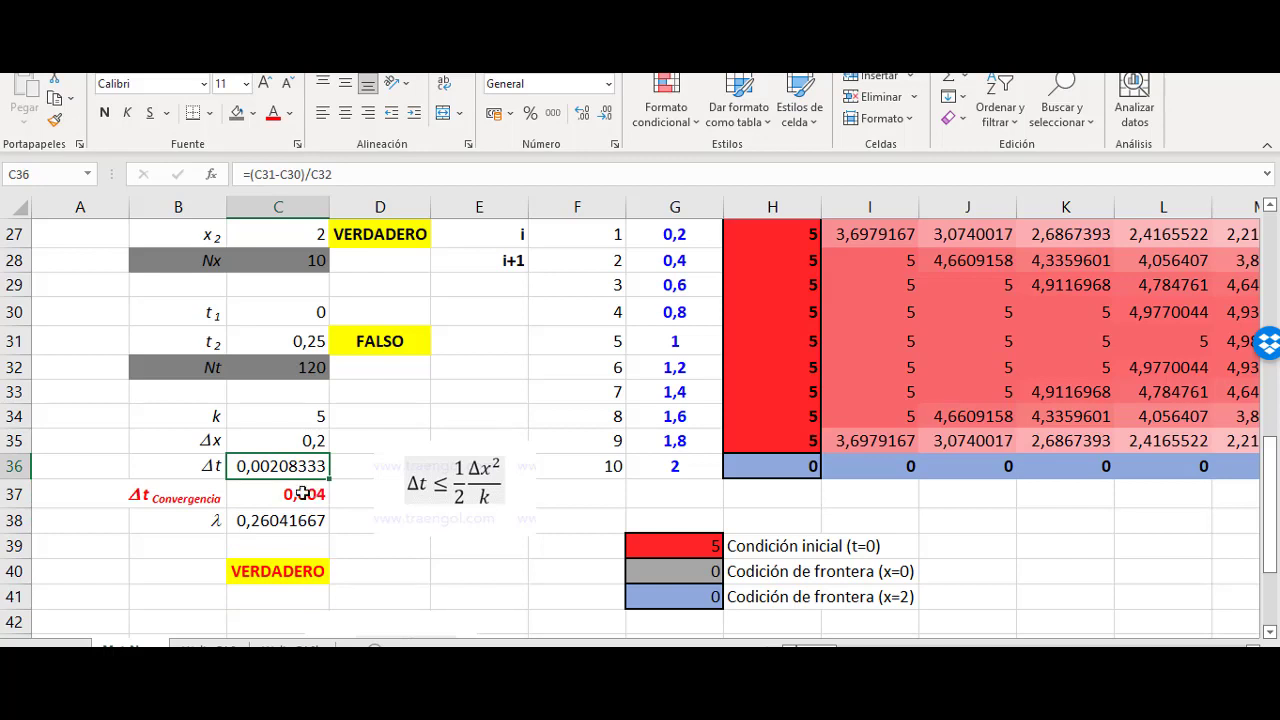
click(451, 491)
mouse_move(451, 491)
mouse_down()
mouse_move(458, 472)
mouse_move(470, 492)
mouse_up()
drag(543, 531, 550, 534)
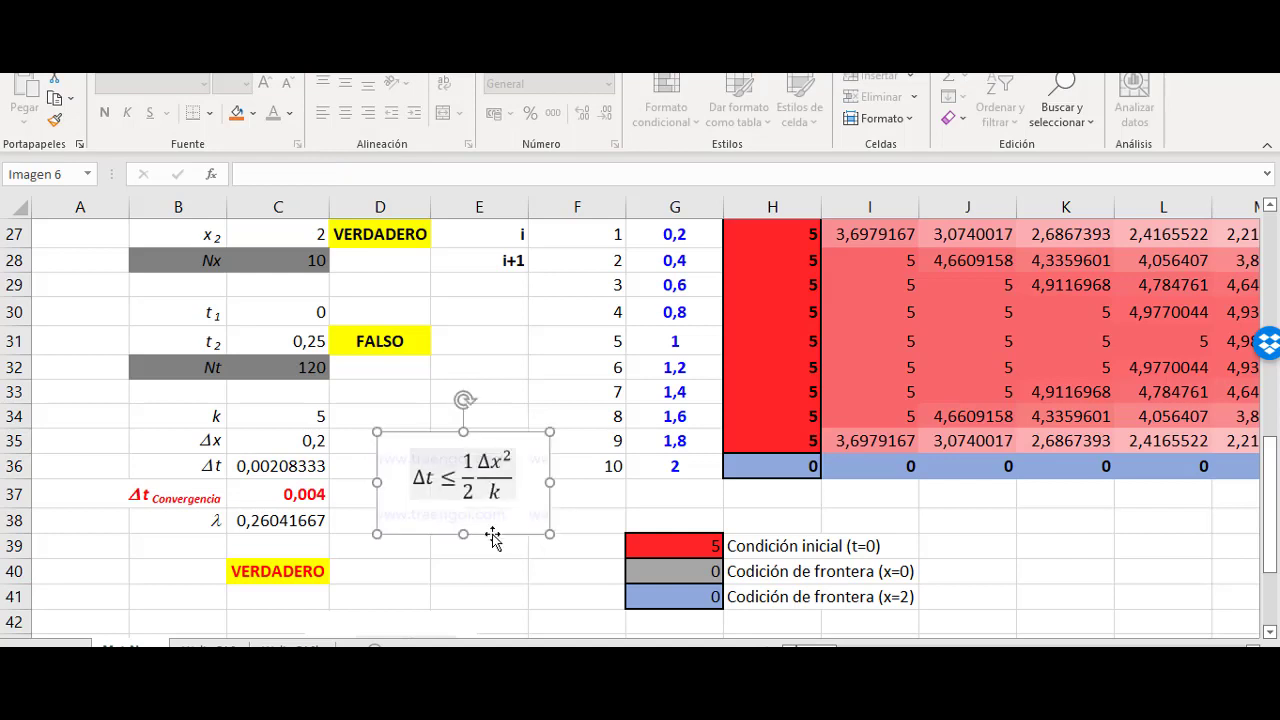
click(460, 592)
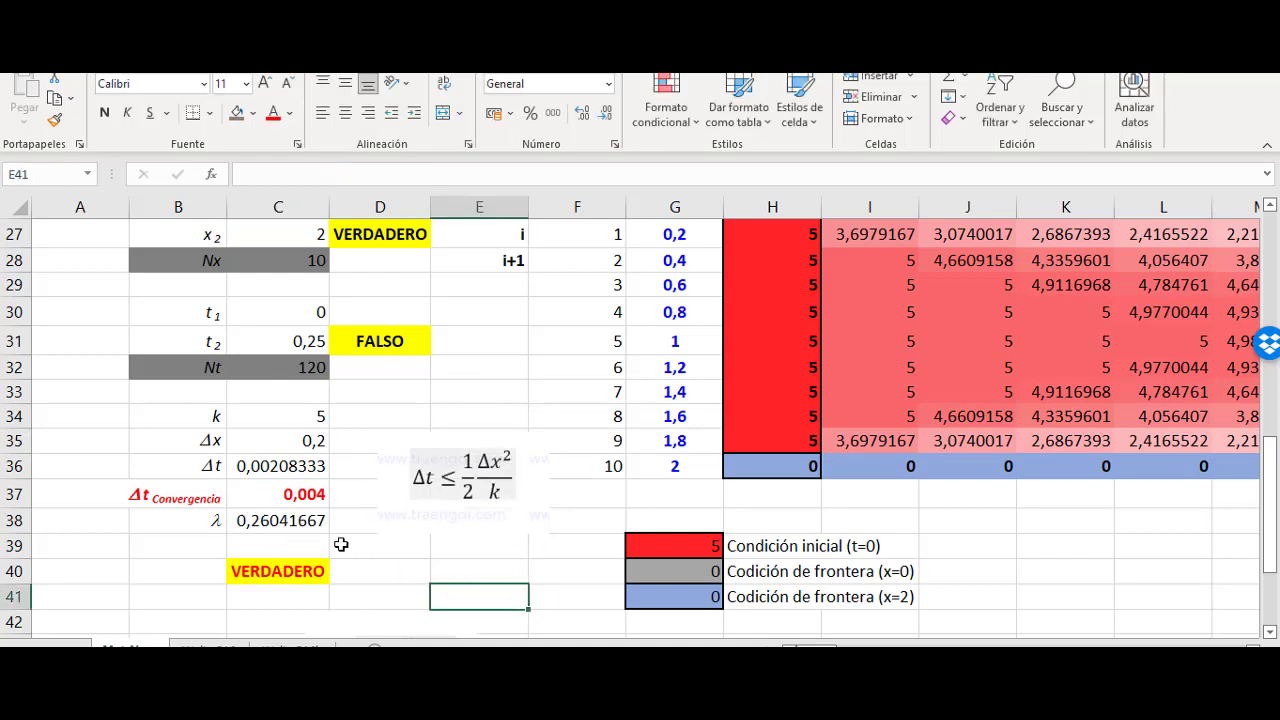
Step: Examine the x positions in column G, starting from G26, and the parameters k to λ in C34:C38
scroll(450, 512, up, 2)
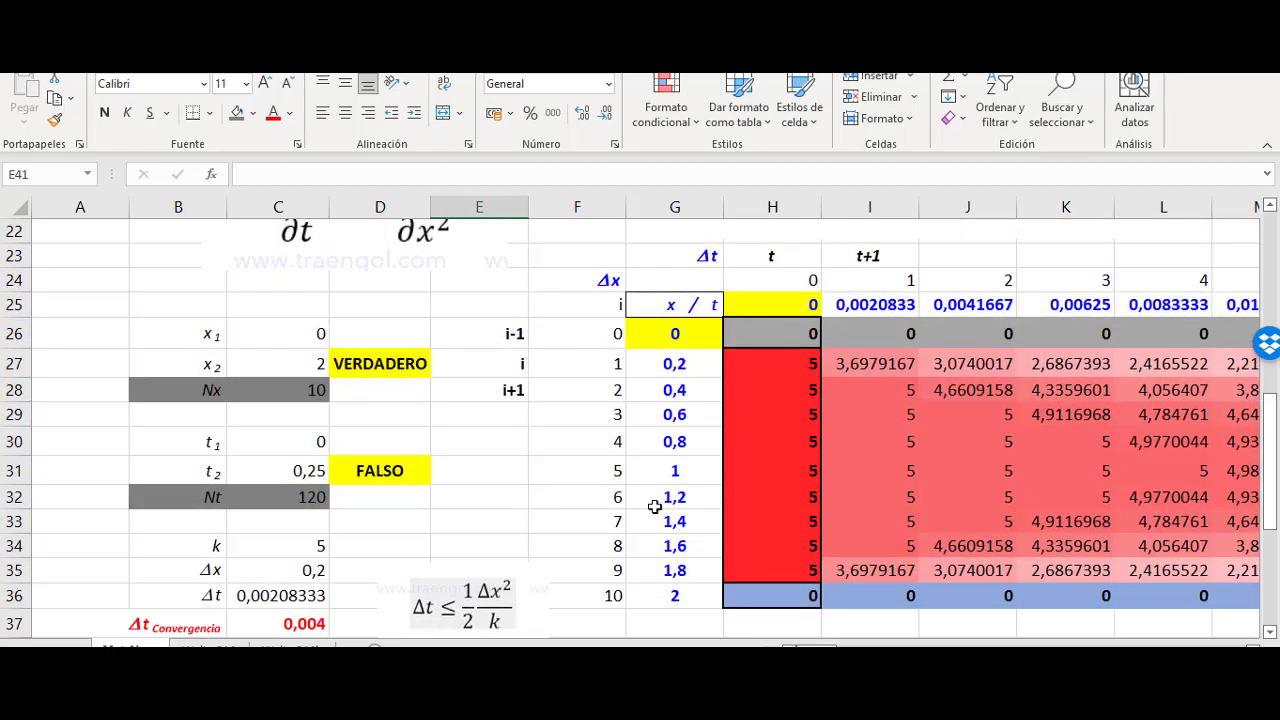
scroll(672, 620, down, 2)
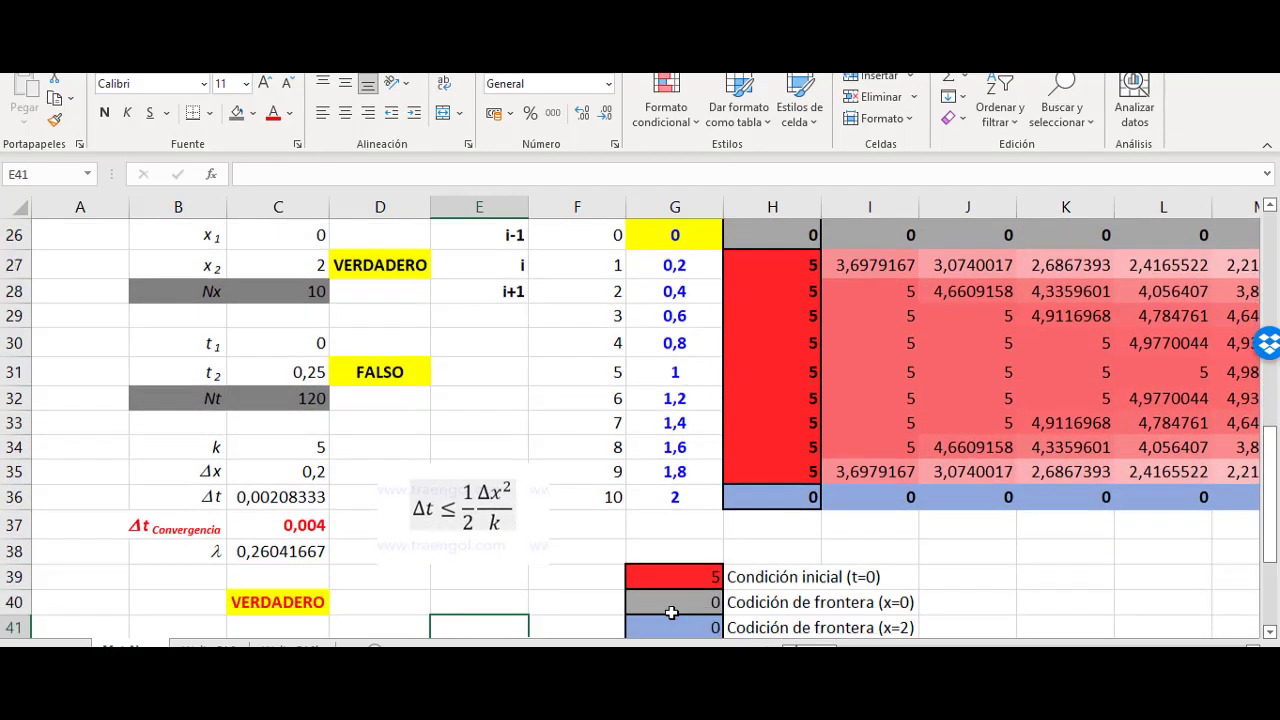
scroll(661, 541, up, 2)
click(666, 334)
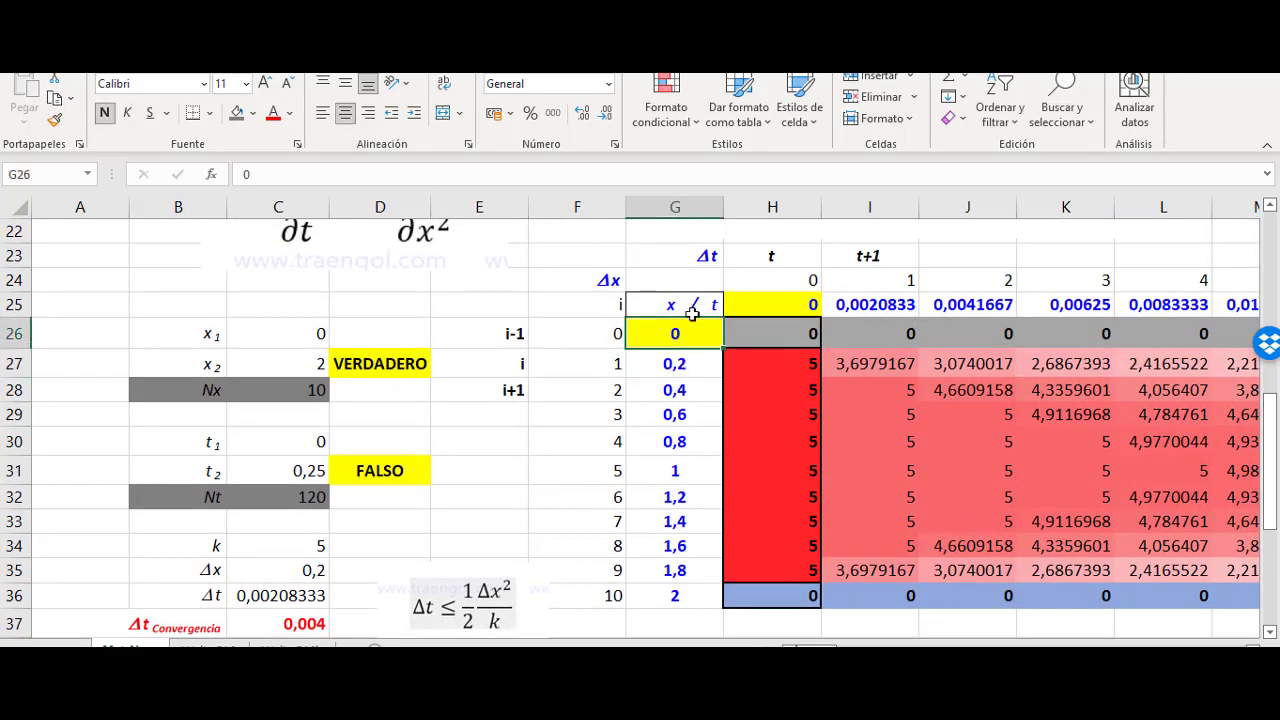
click(677, 206)
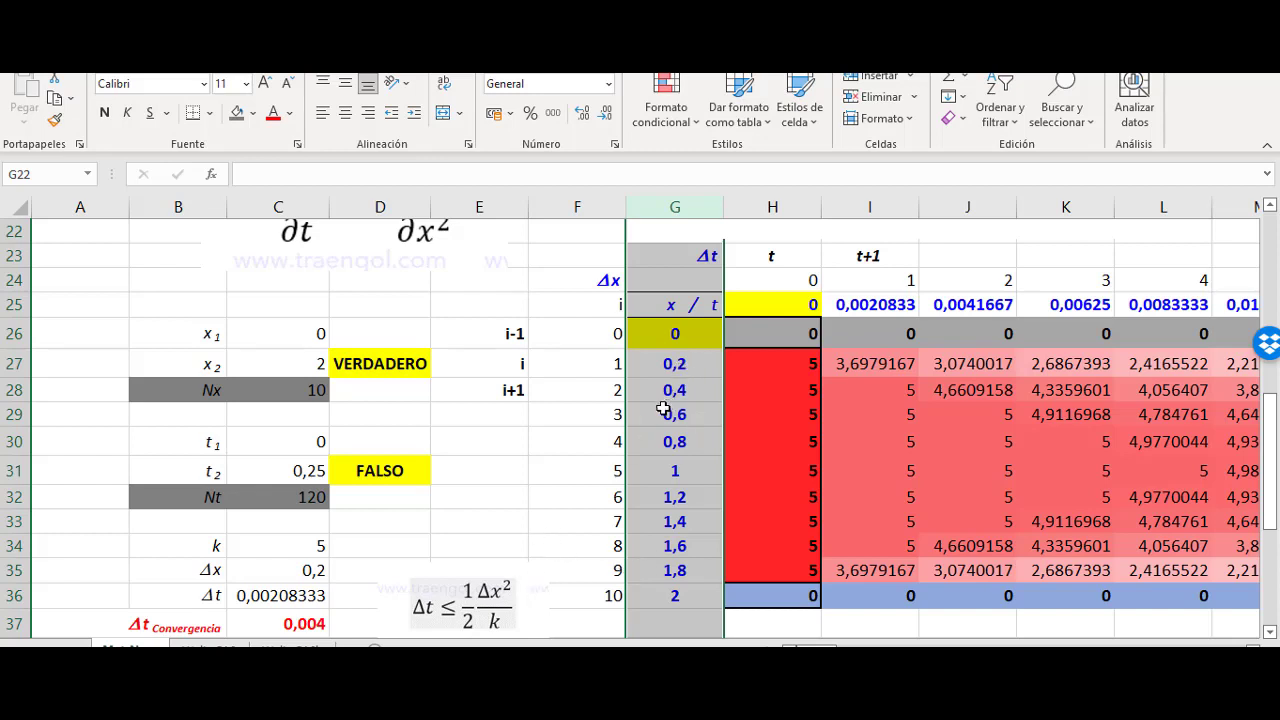
click(687, 331)
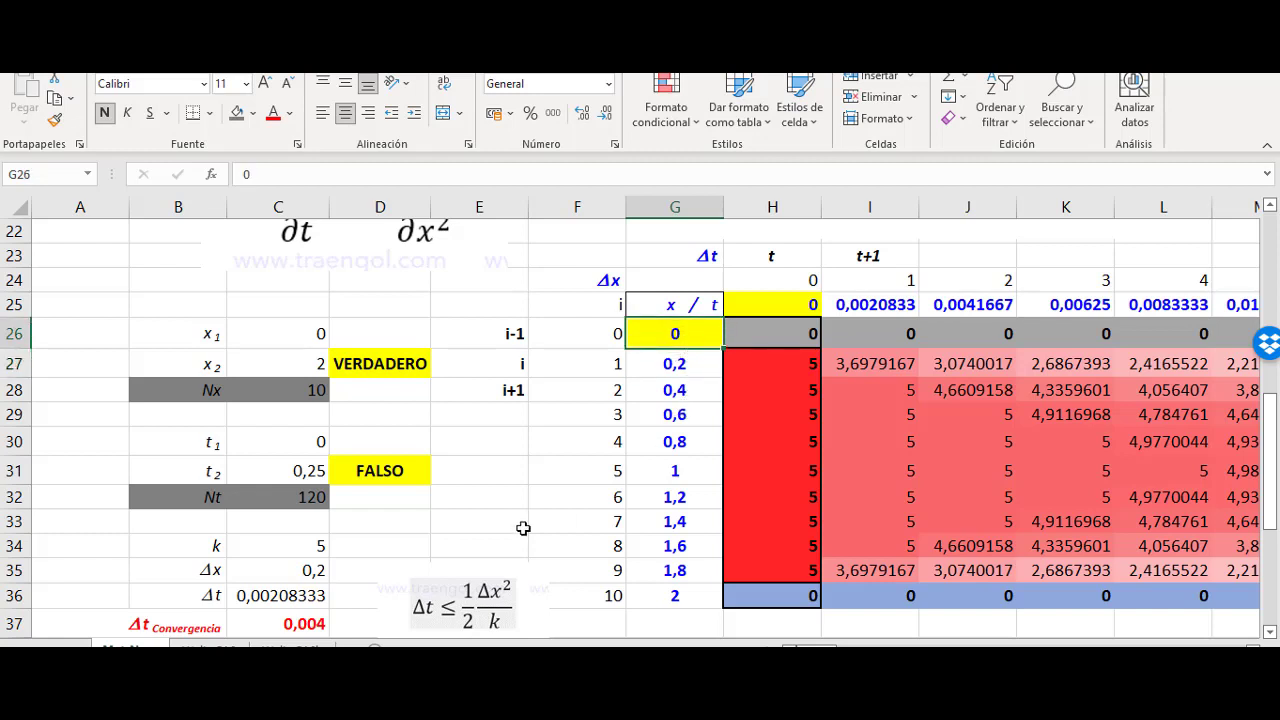
scroll(523, 528, down, 2)
drag(253, 406, 305, 516)
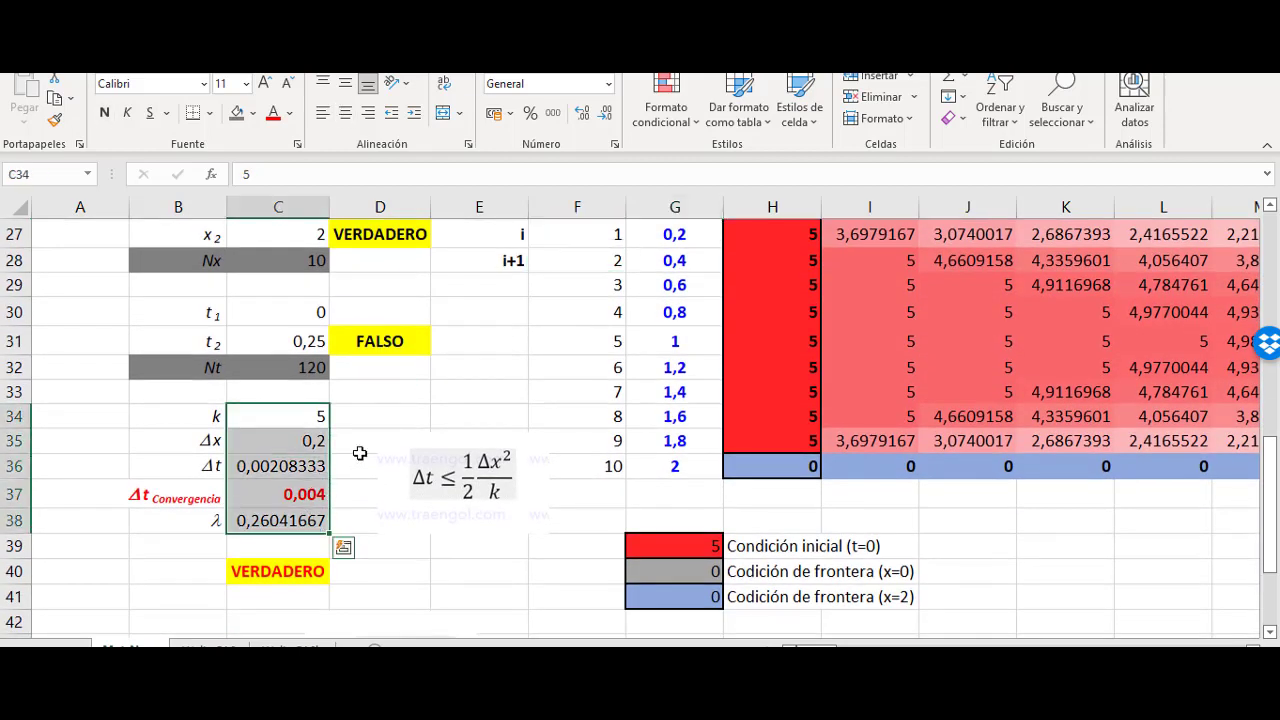
scroll(360, 454, up, 3)
scroll(355, 455, down, 1)
click(345, 413)
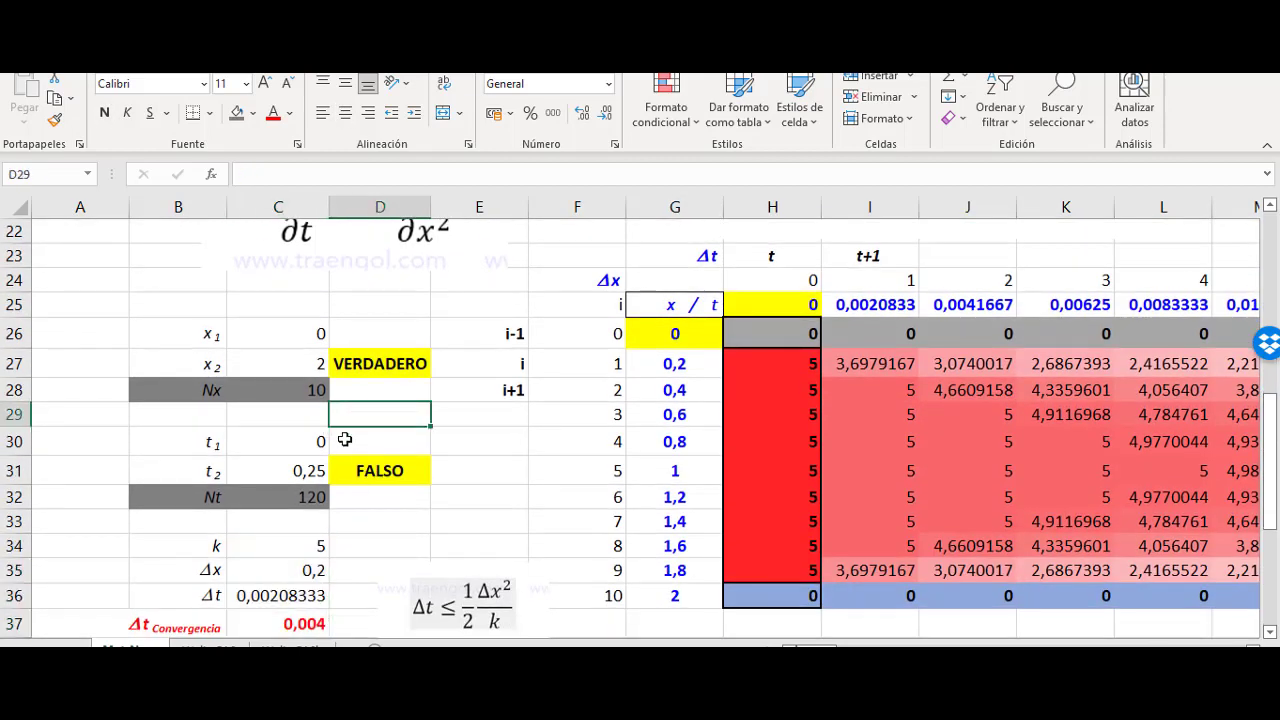
scroll(305, 478, down, 2)
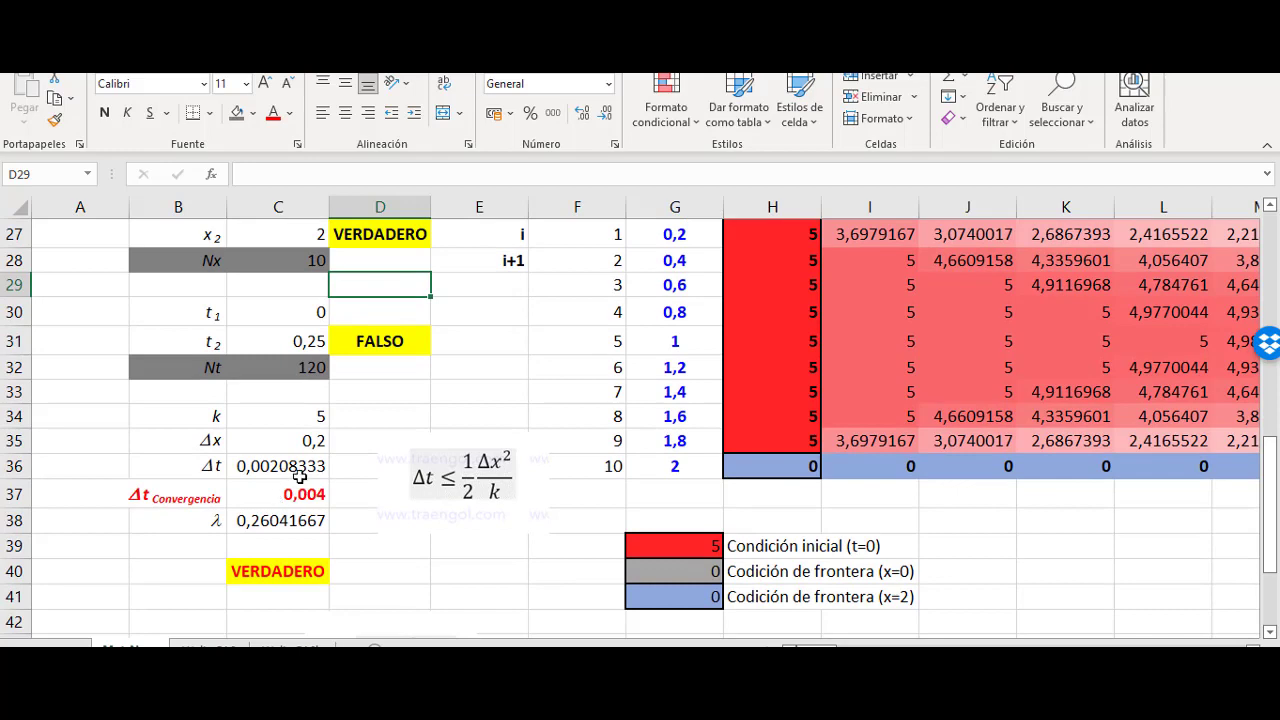
Step: Check Δx in C35 and re-enter the formula =G26+$C$35 in G27, with Δx as an absolute reference
click(300, 440)
scroll(404, 500, up, 2)
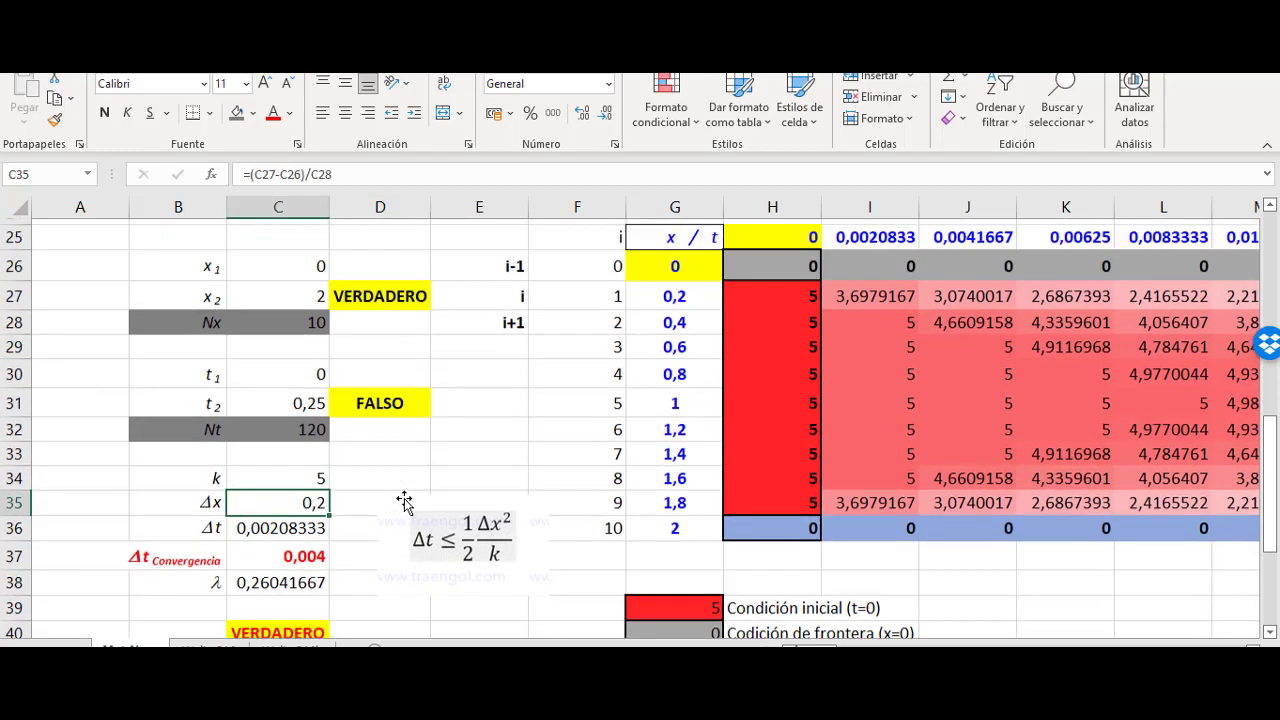
click(680, 334)
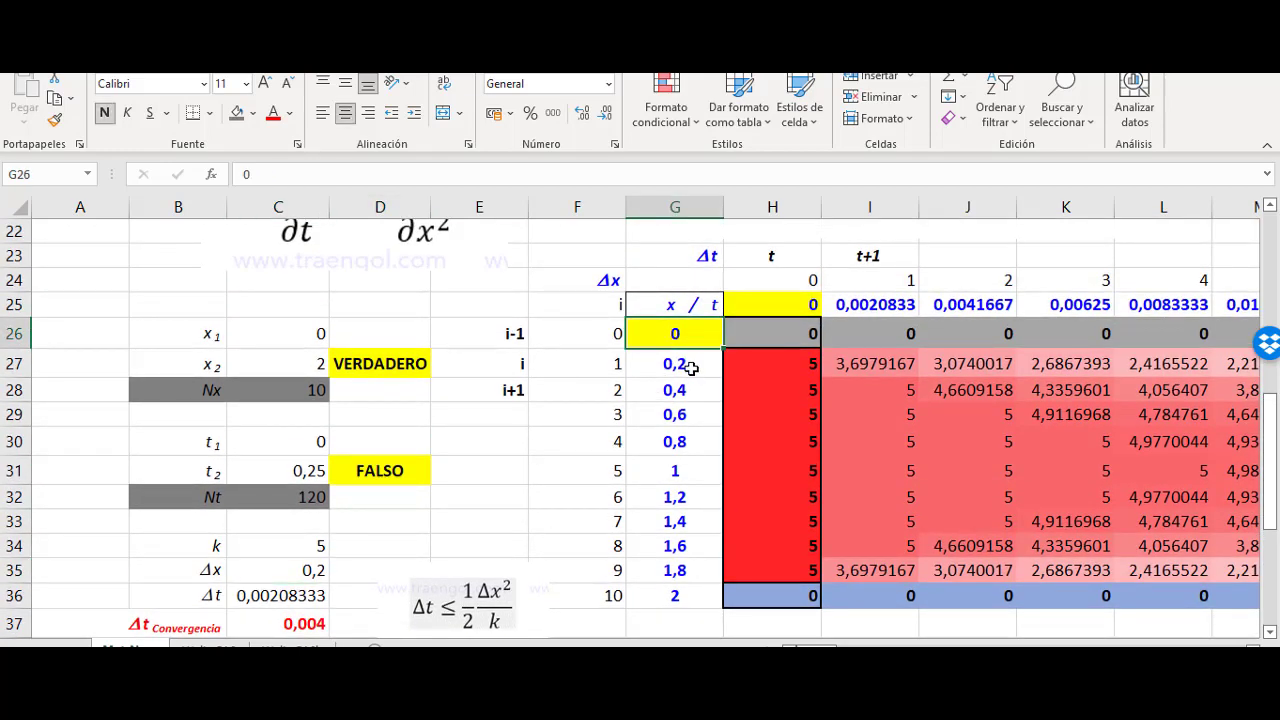
click(680, 363)
double_click(680, 363)
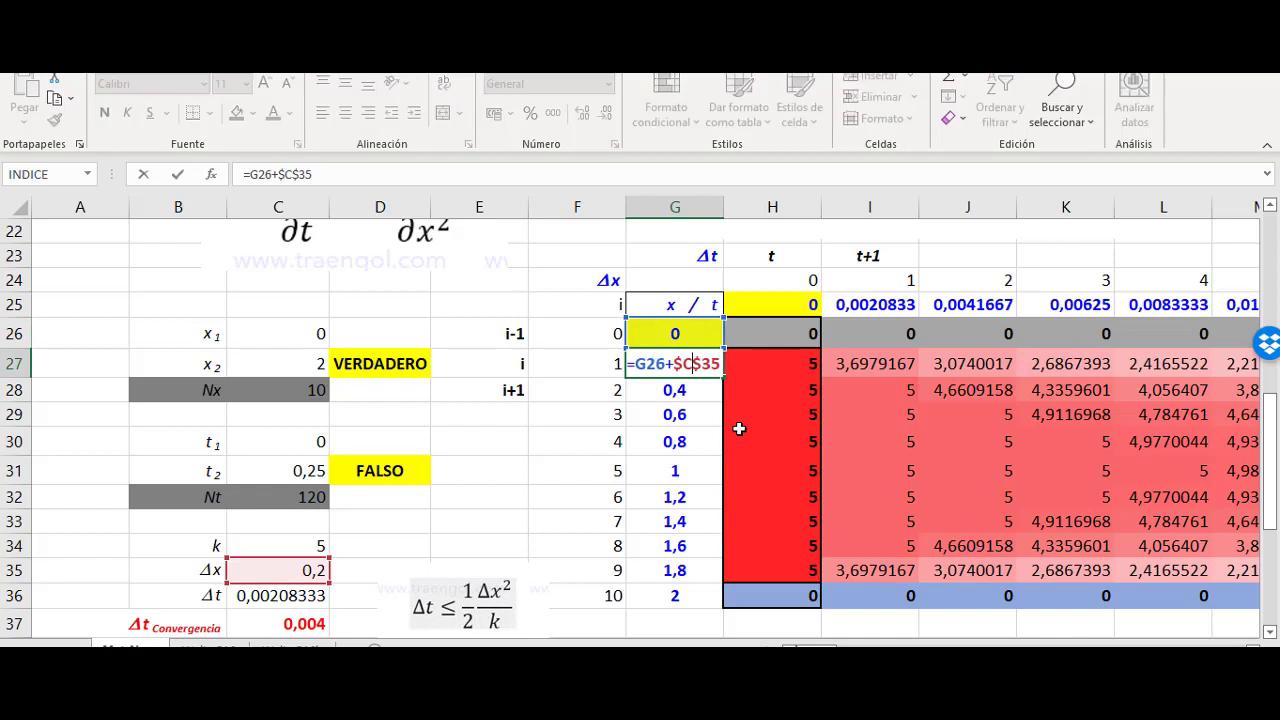
double_click(694, 364)
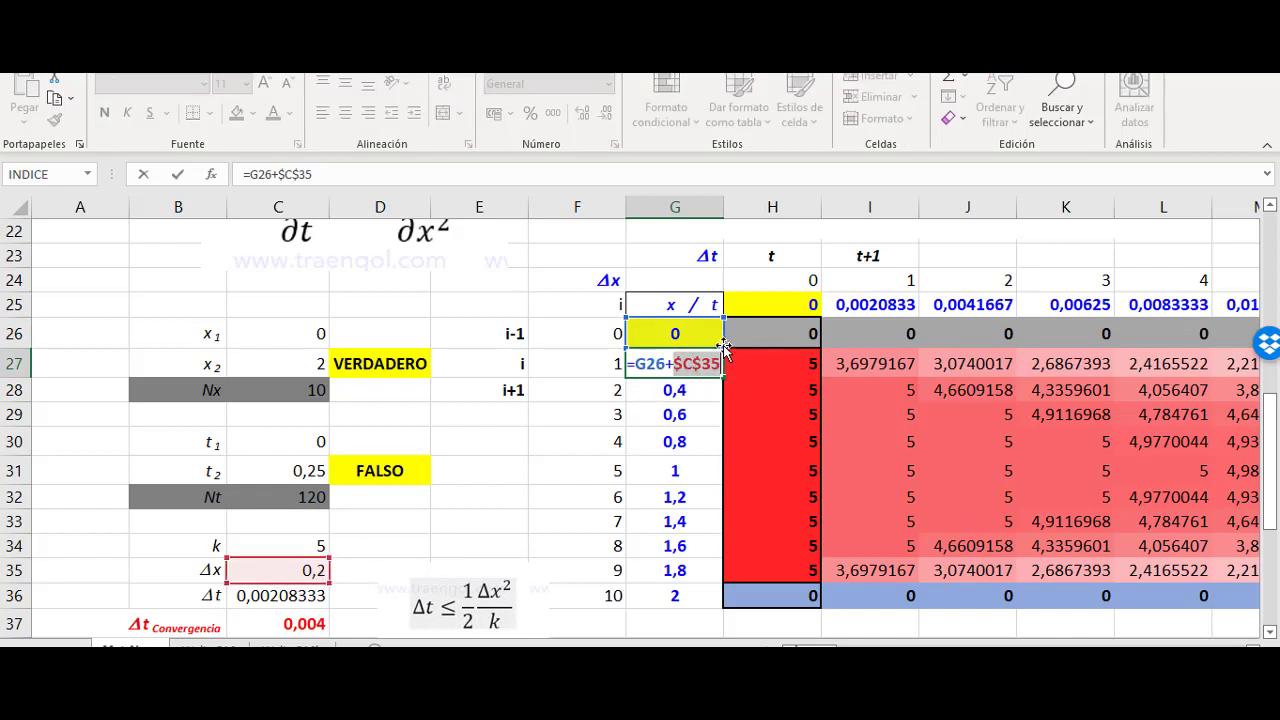
click(301, 574)
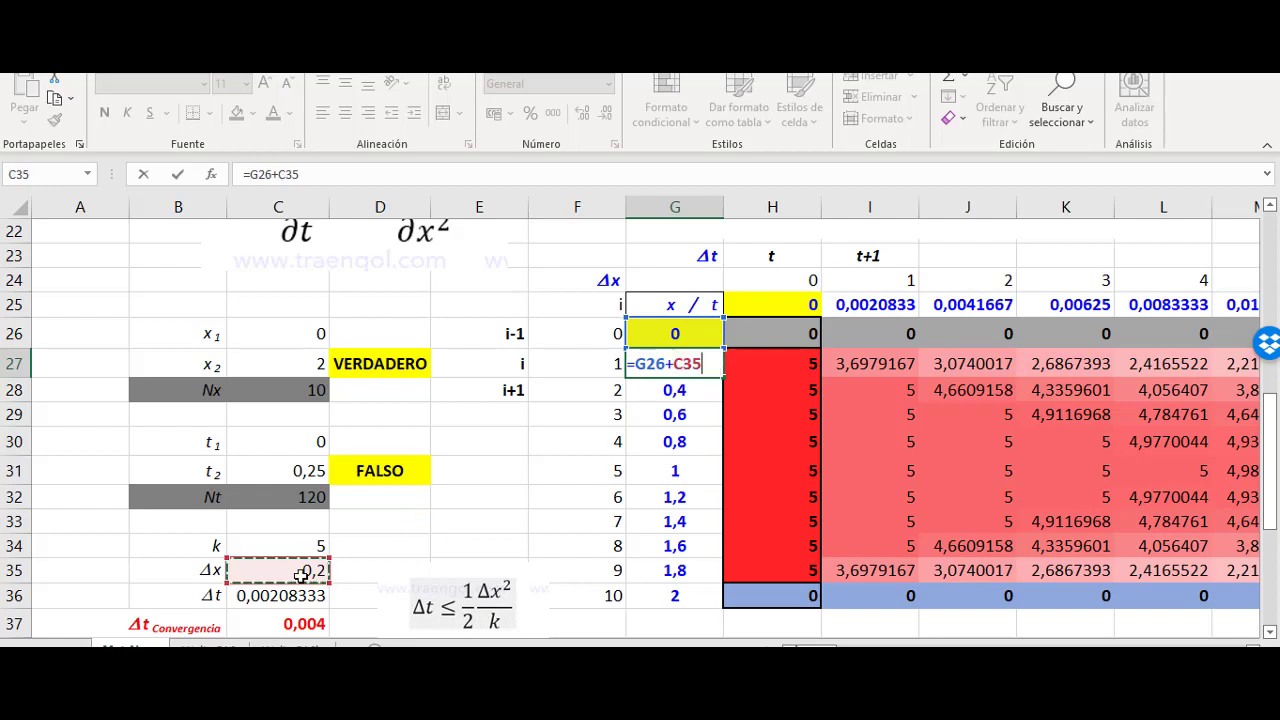
key(F4)
key(Return)
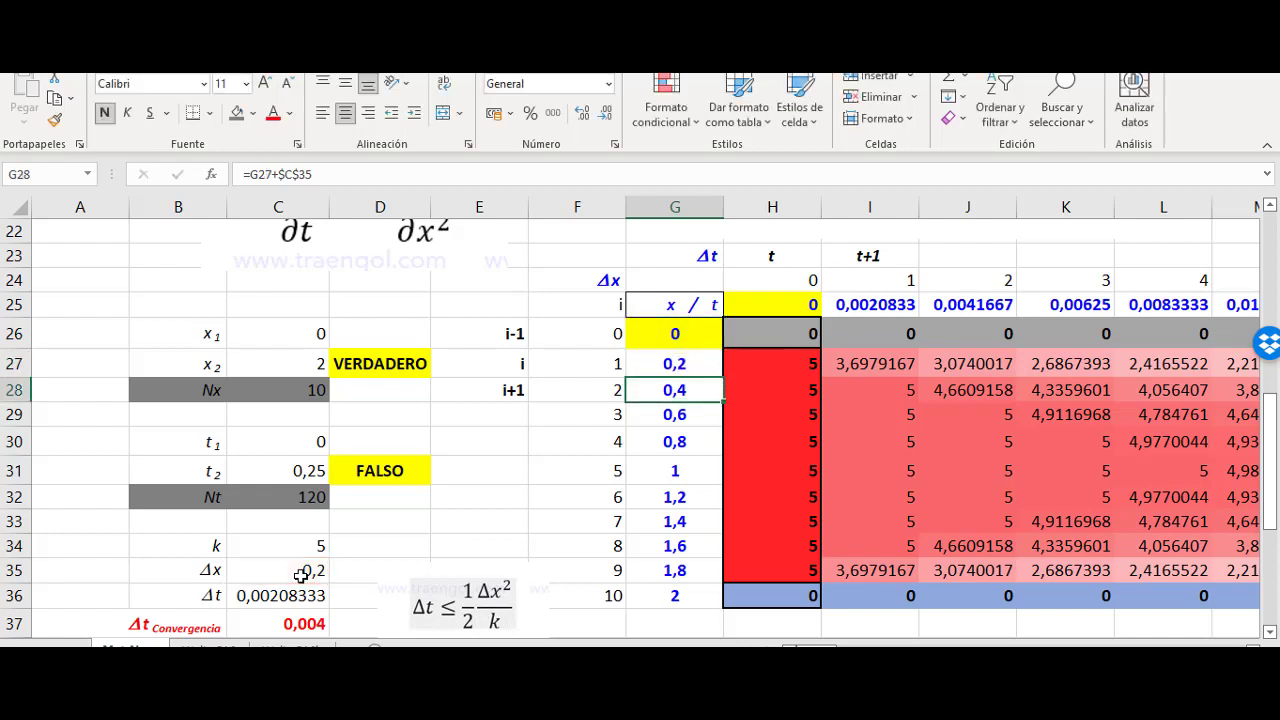
Step: Fill the x-position formula from G27 down to G36 and check the formula in G36
click(686, 364)
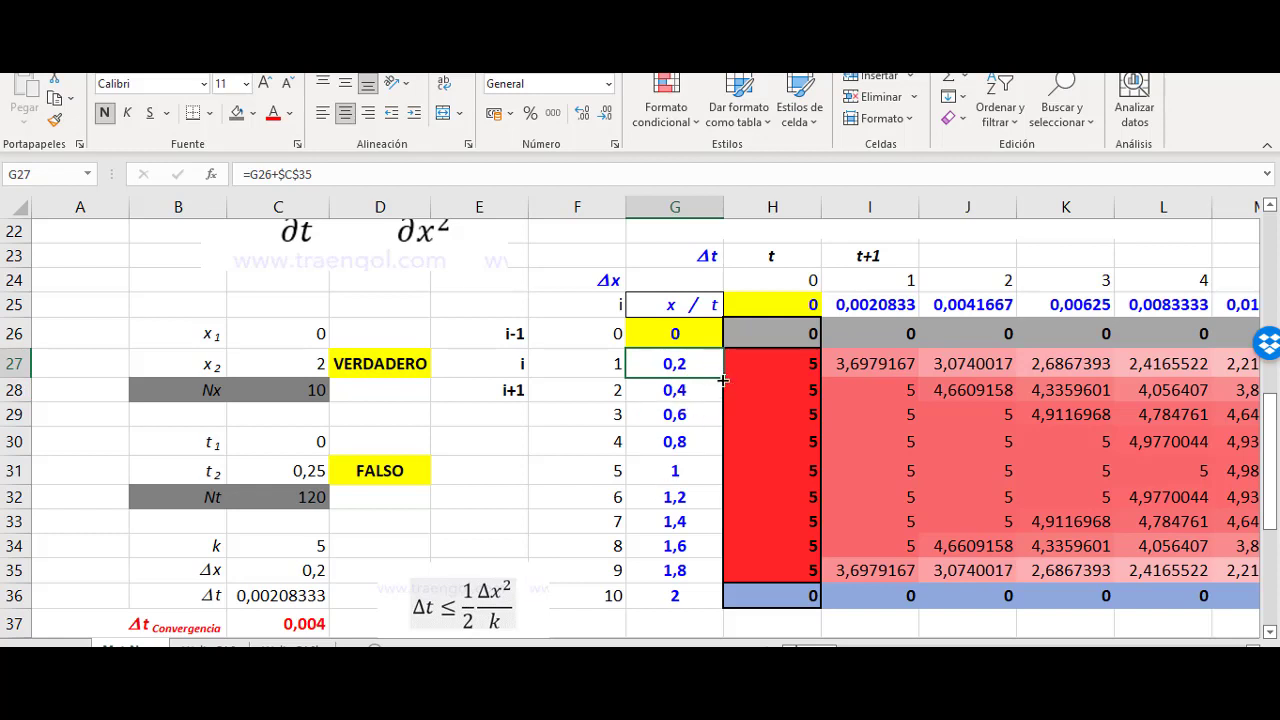
drag(722, 377, 718, 605)
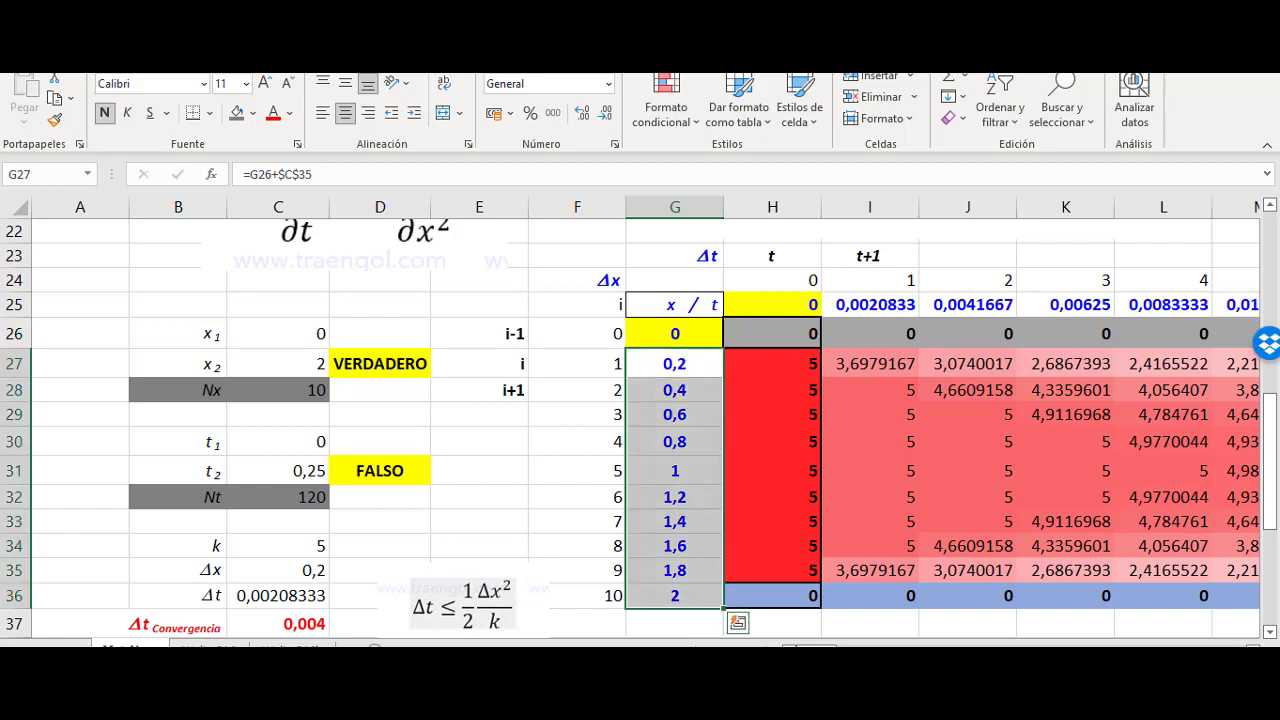
click(678, 598)
double_click(688, 594)
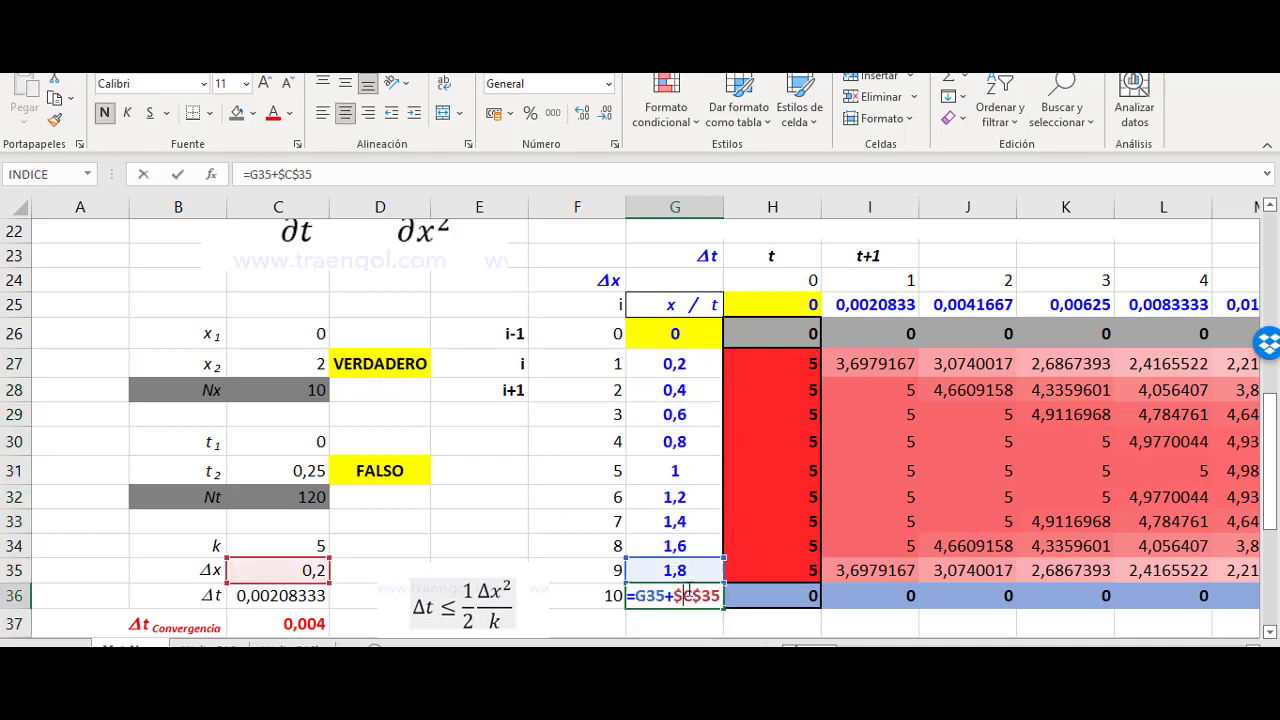
key(Return)
scroll(550, 553, down, 2)
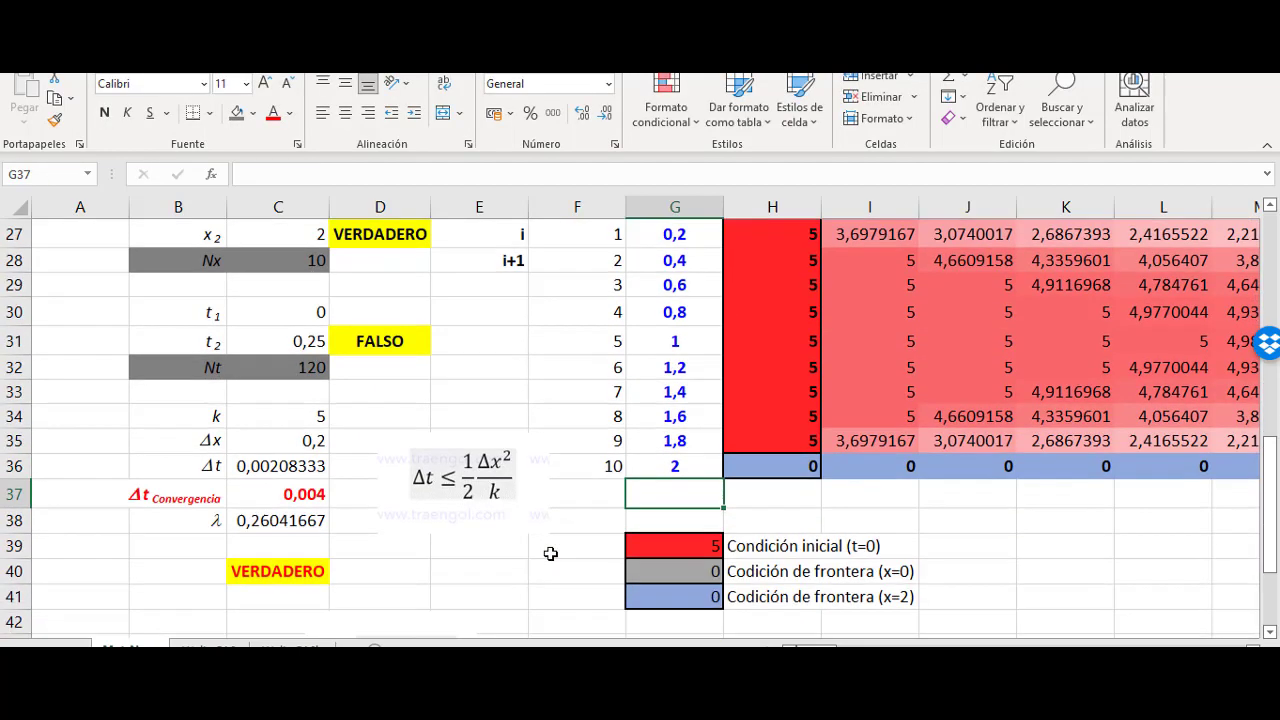
scroll(460, 525, up, 2)
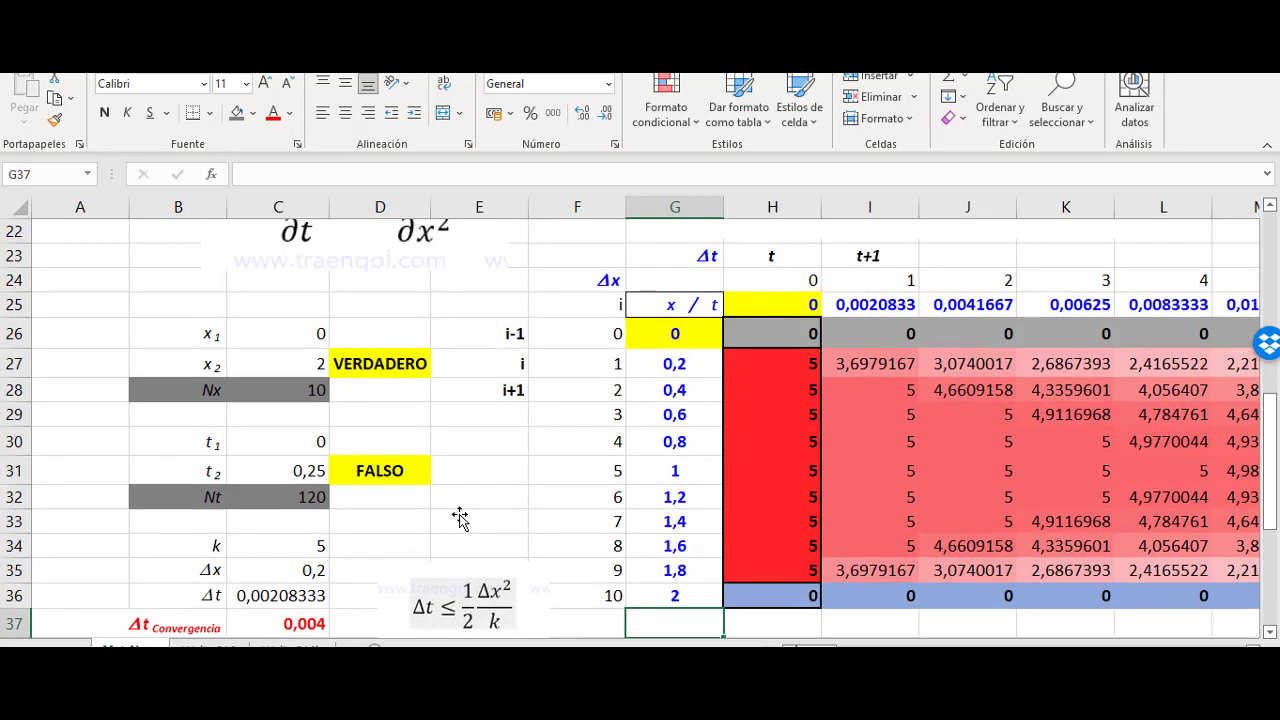
scroll(352, 493, down, 2)
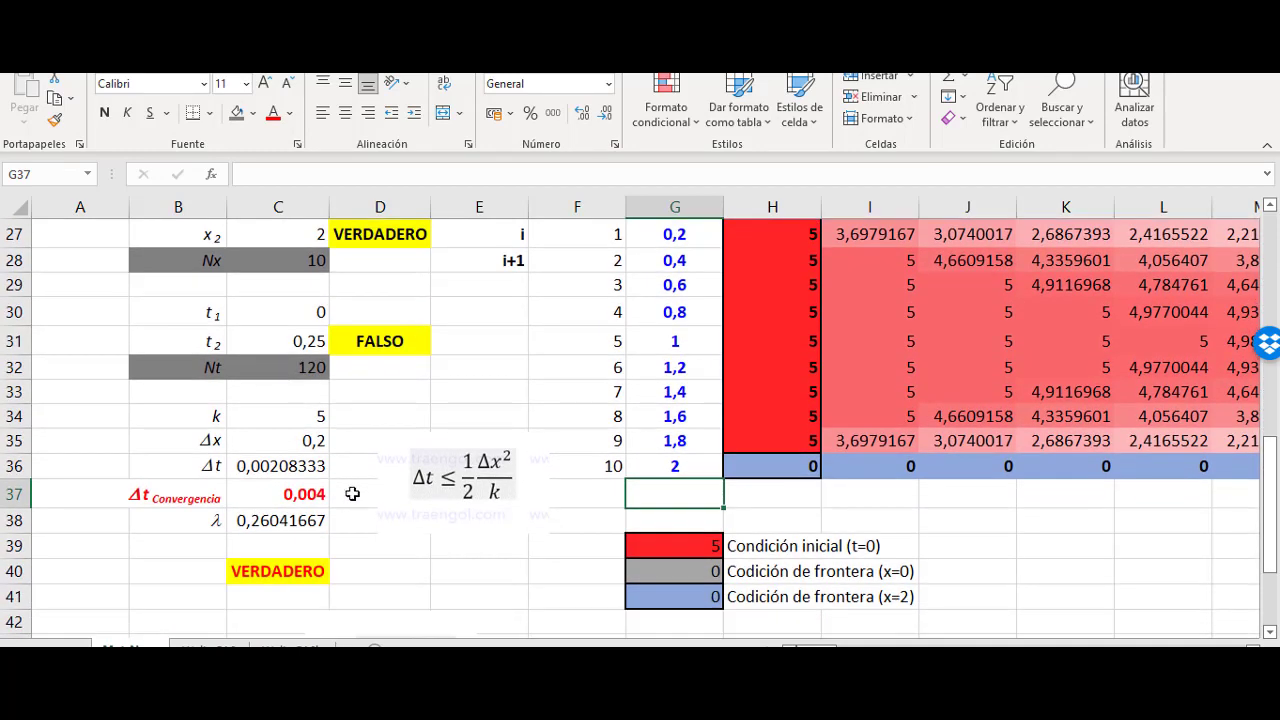
Step: Check x2 in C27 and the formula in D27 that compares it with the last x position in G36
scroll(362, 496, up, 2)
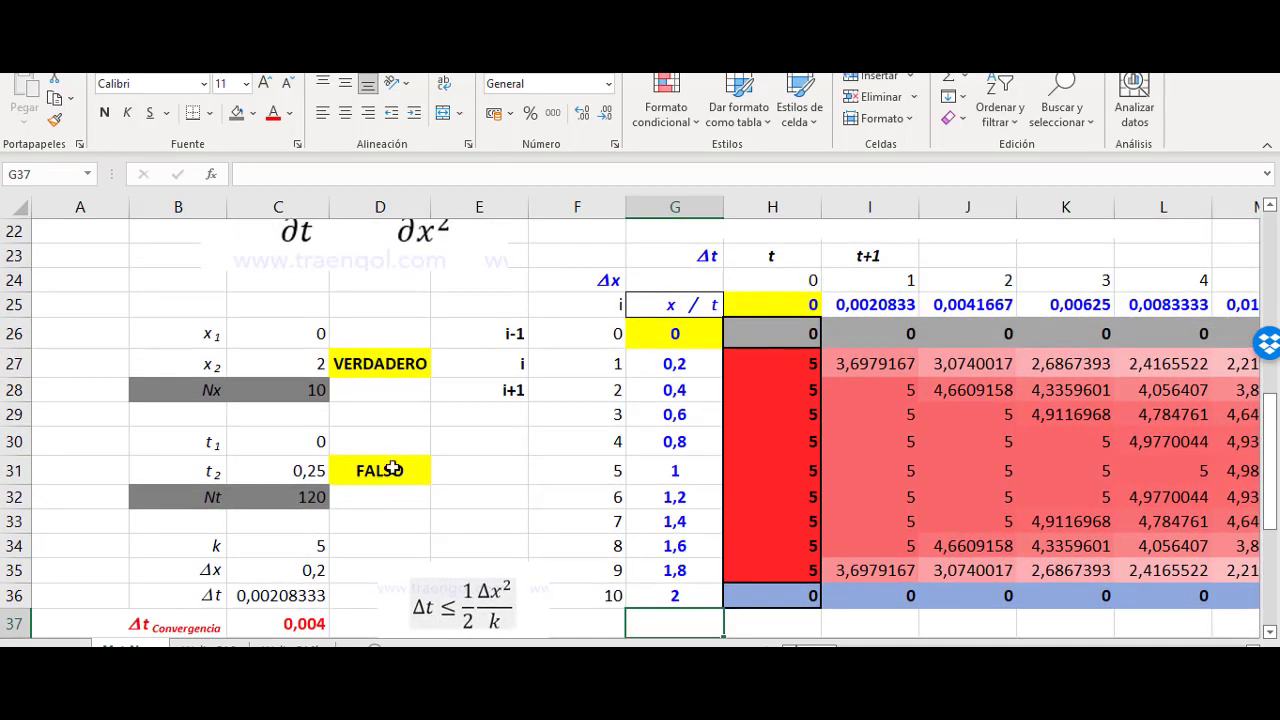
click(290, 362)
double_click(291, 362)
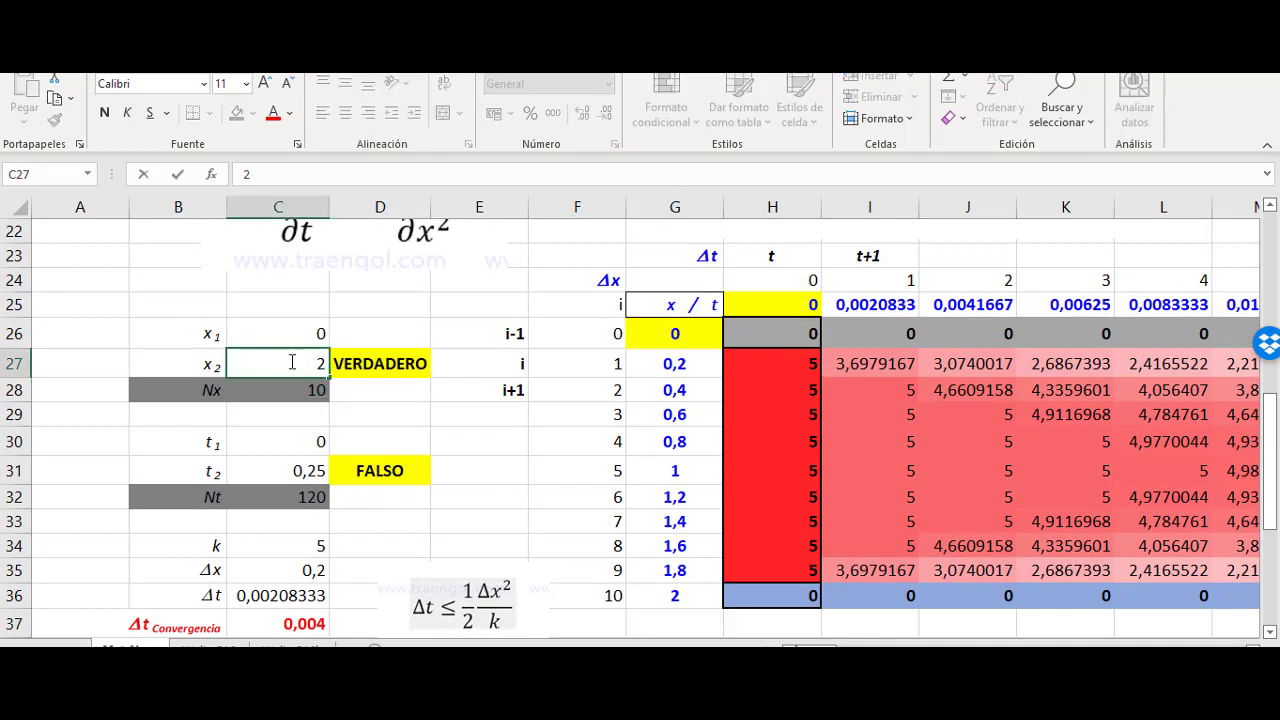
key(Return)
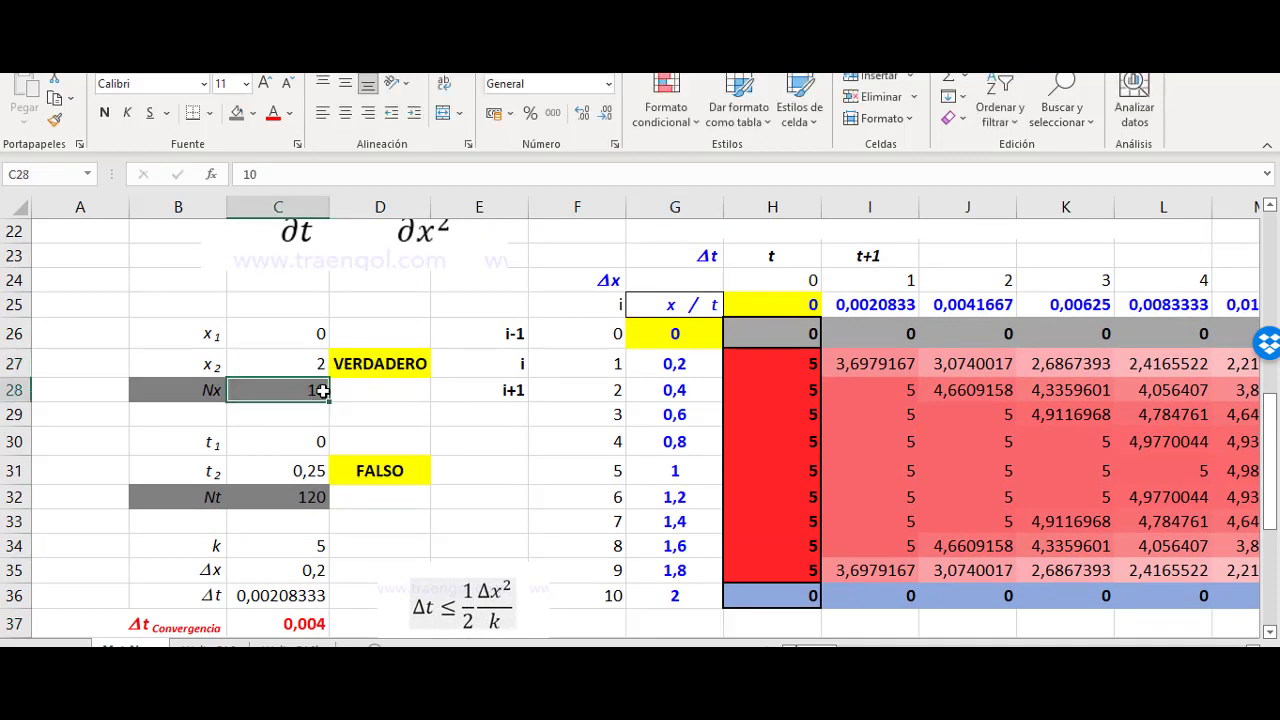
double_click(381, 365)
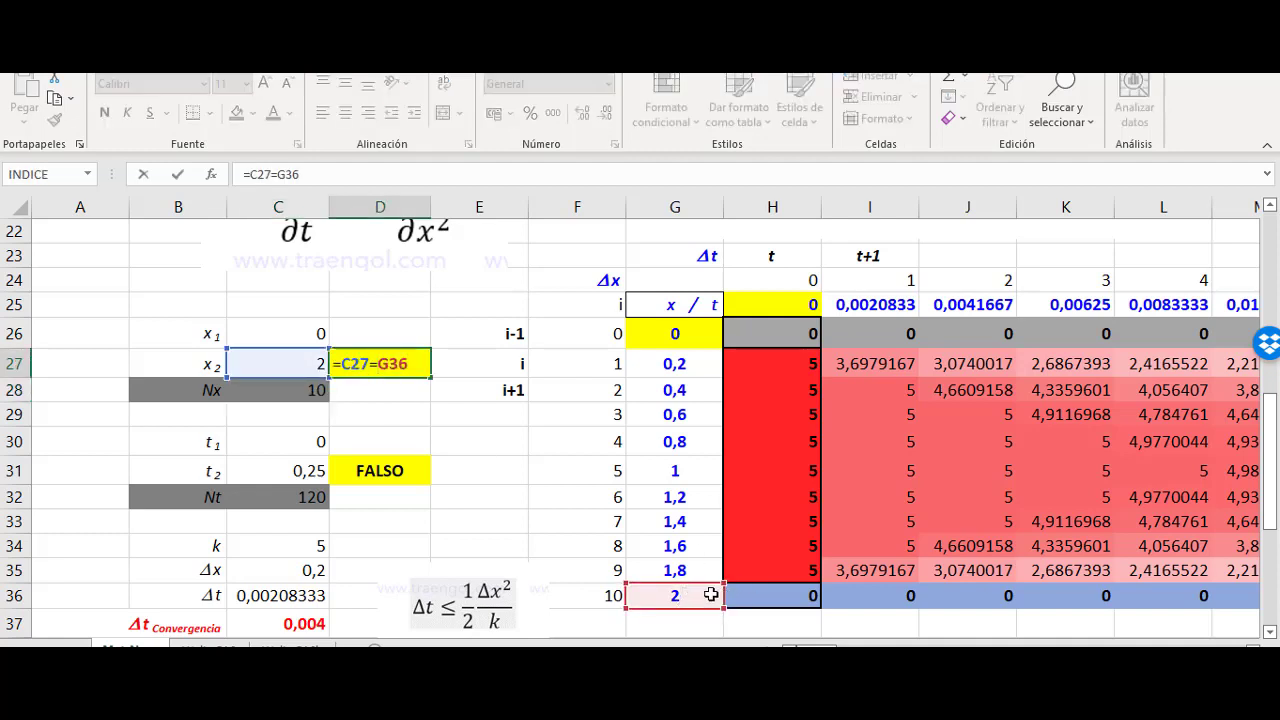
key(Return)
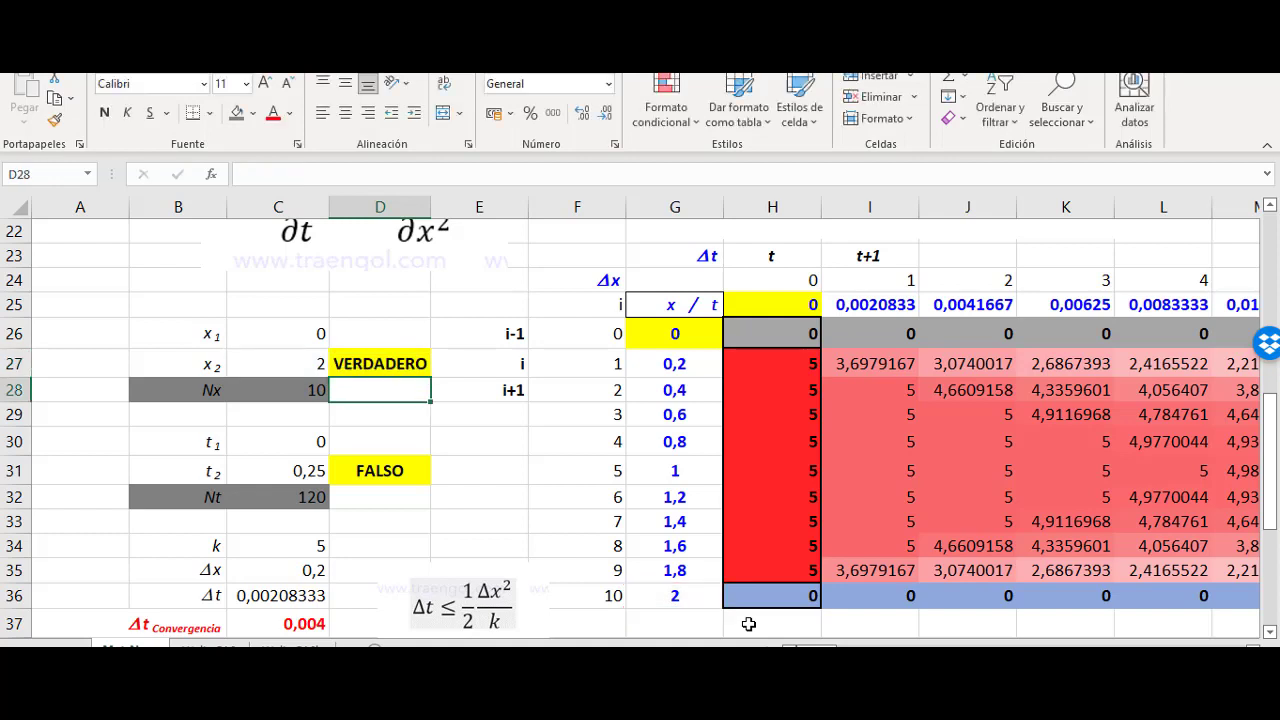
Step: Compare x2 in C27 with the formula in G36 and review the x positions in G26:G36
click(290, 362)
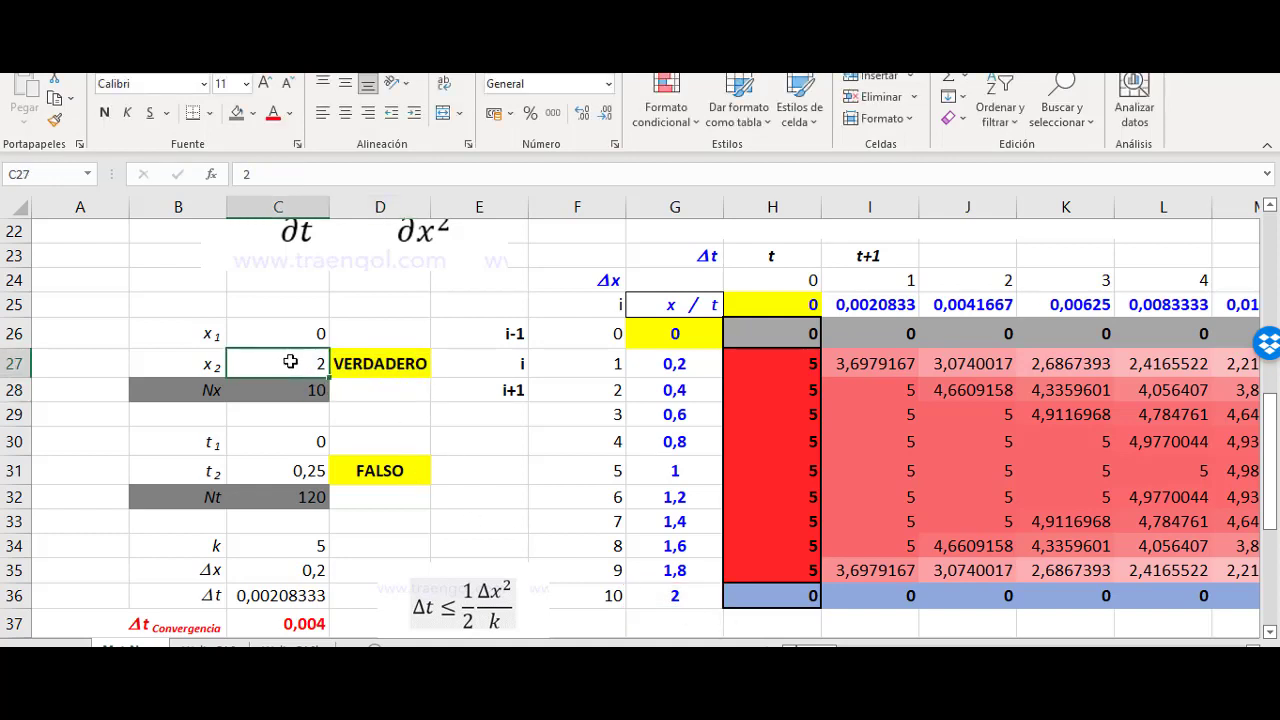
click(675, 595)
double_click(675, 594)
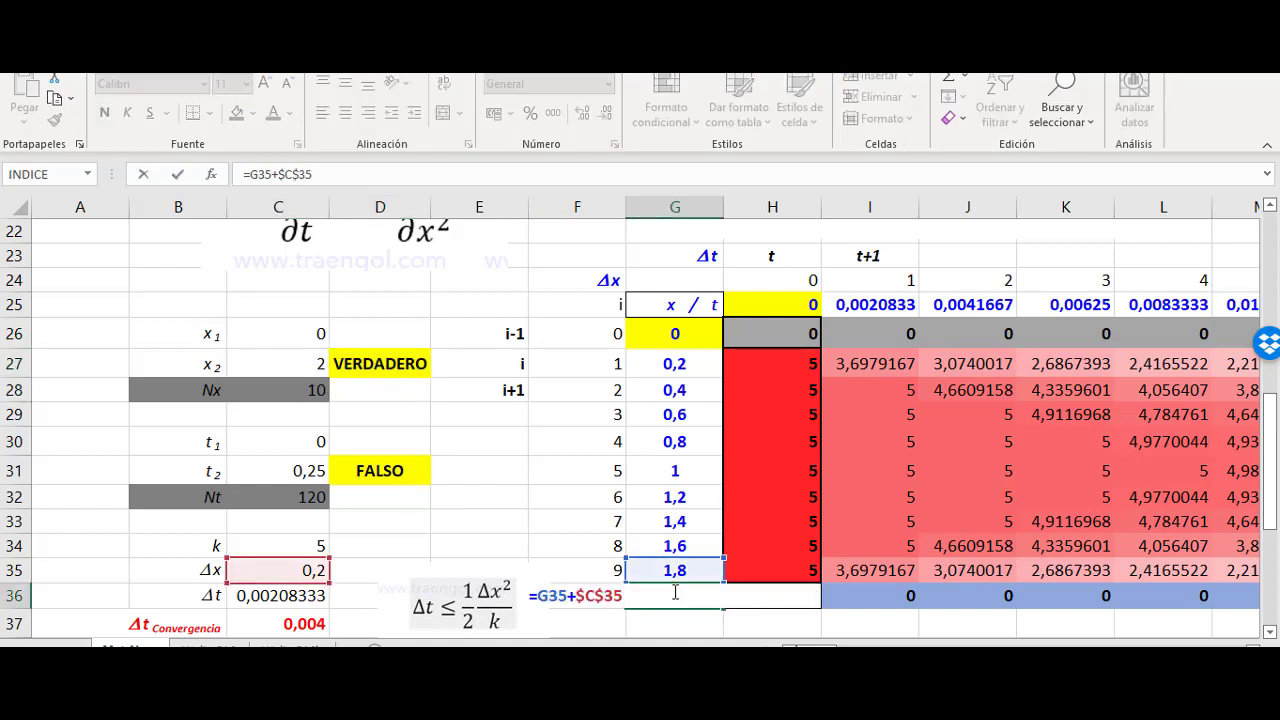
key(Return)
drag(675, 333, 697, 588)
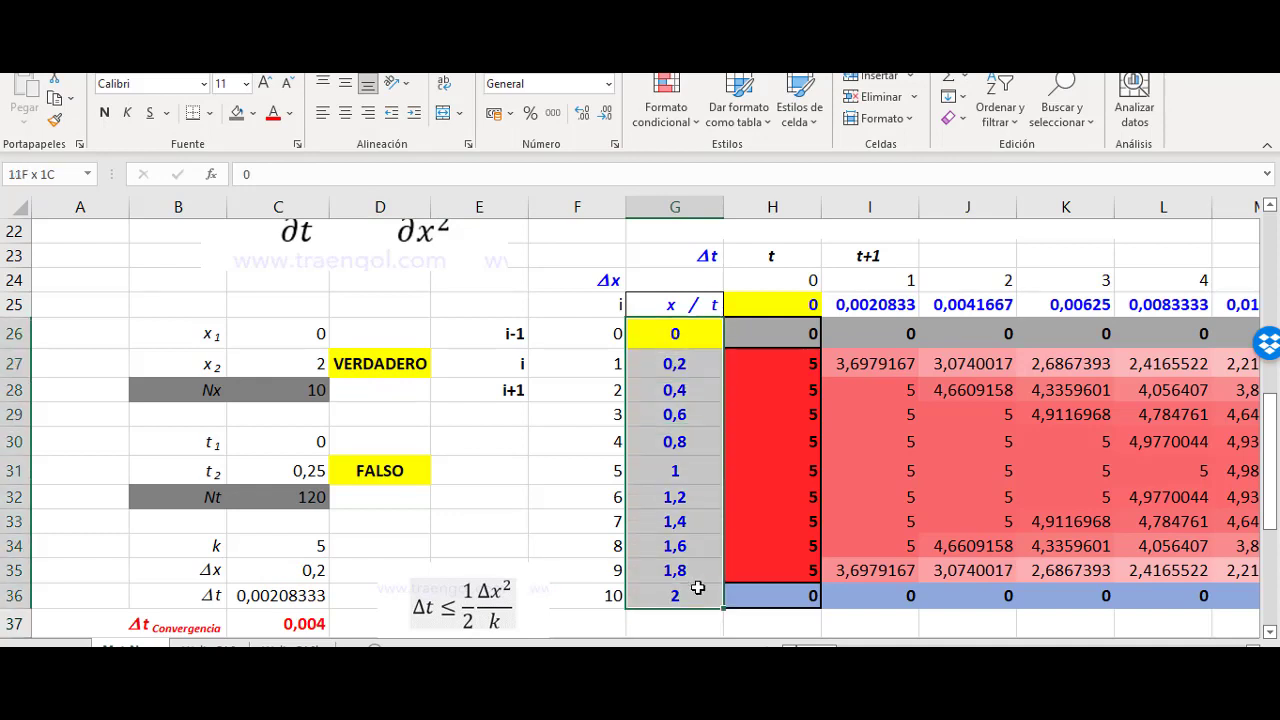
click(670, 622)
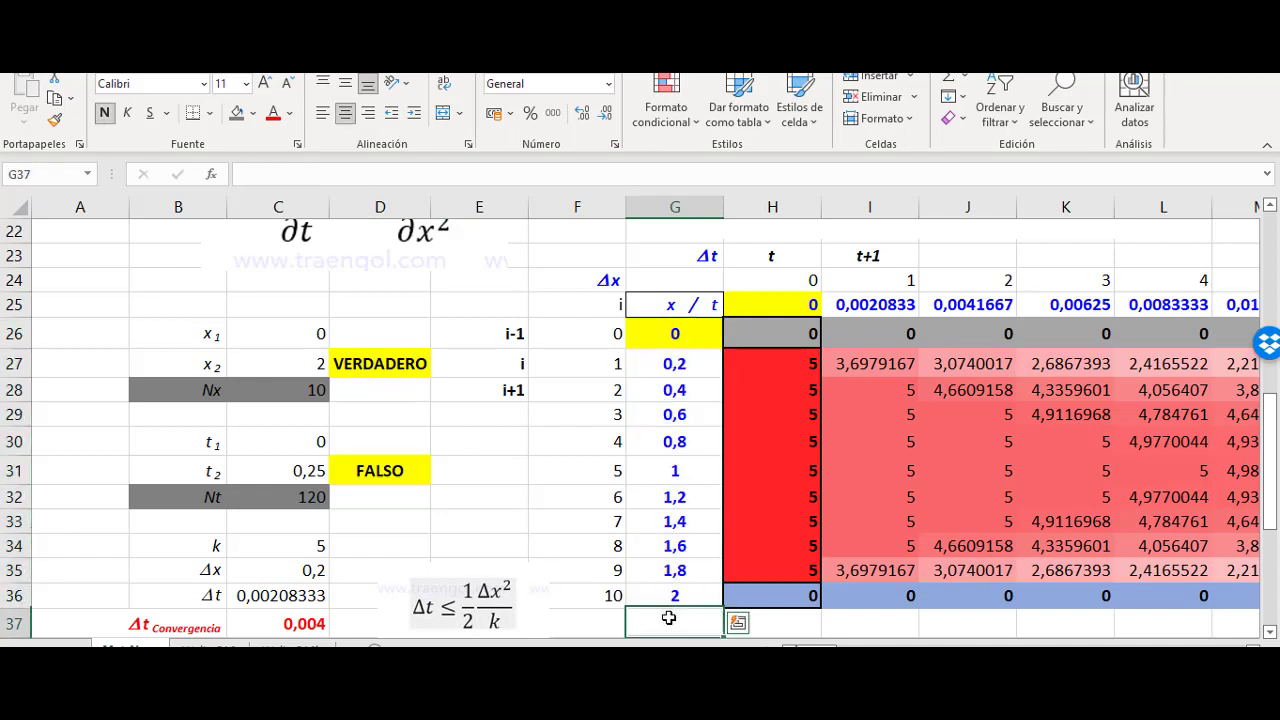
Step: Check the t2 comparison in D31 and set Nt in C32 to 125
click(388, 578)
click(378, 468)
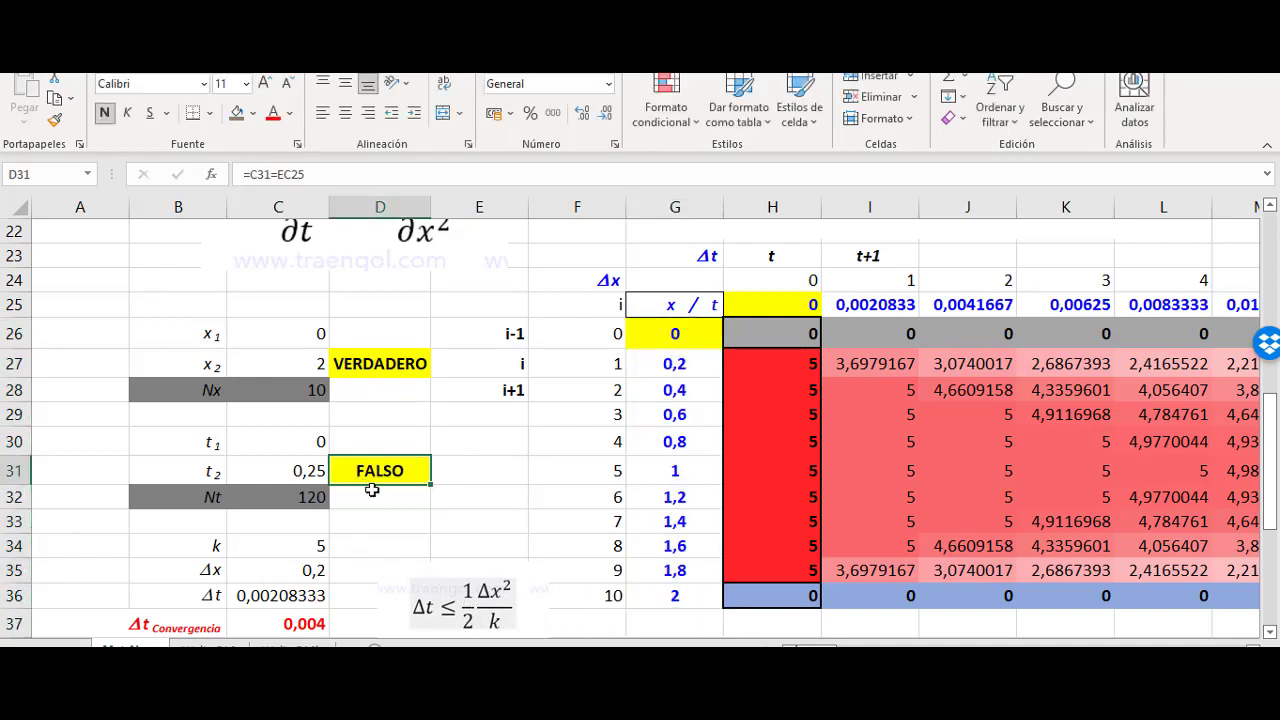
click(371, 490)
click(374, 472)
click(305, 496)
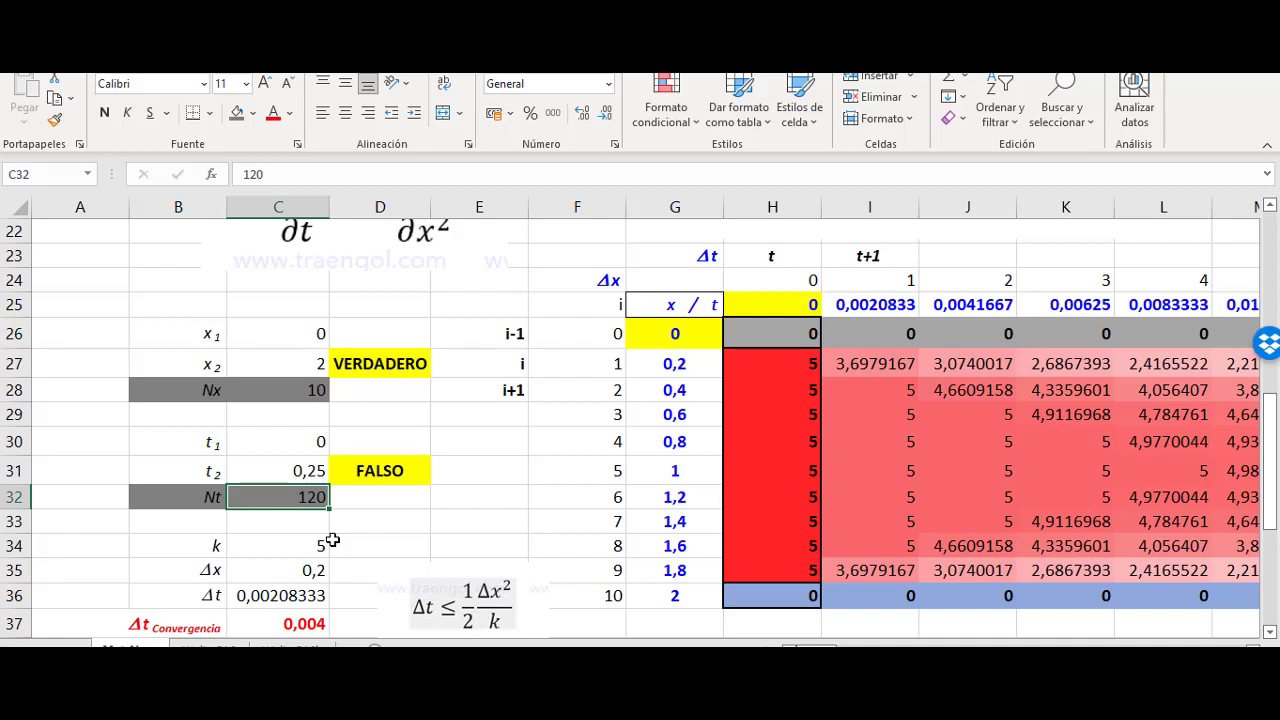
text(1)
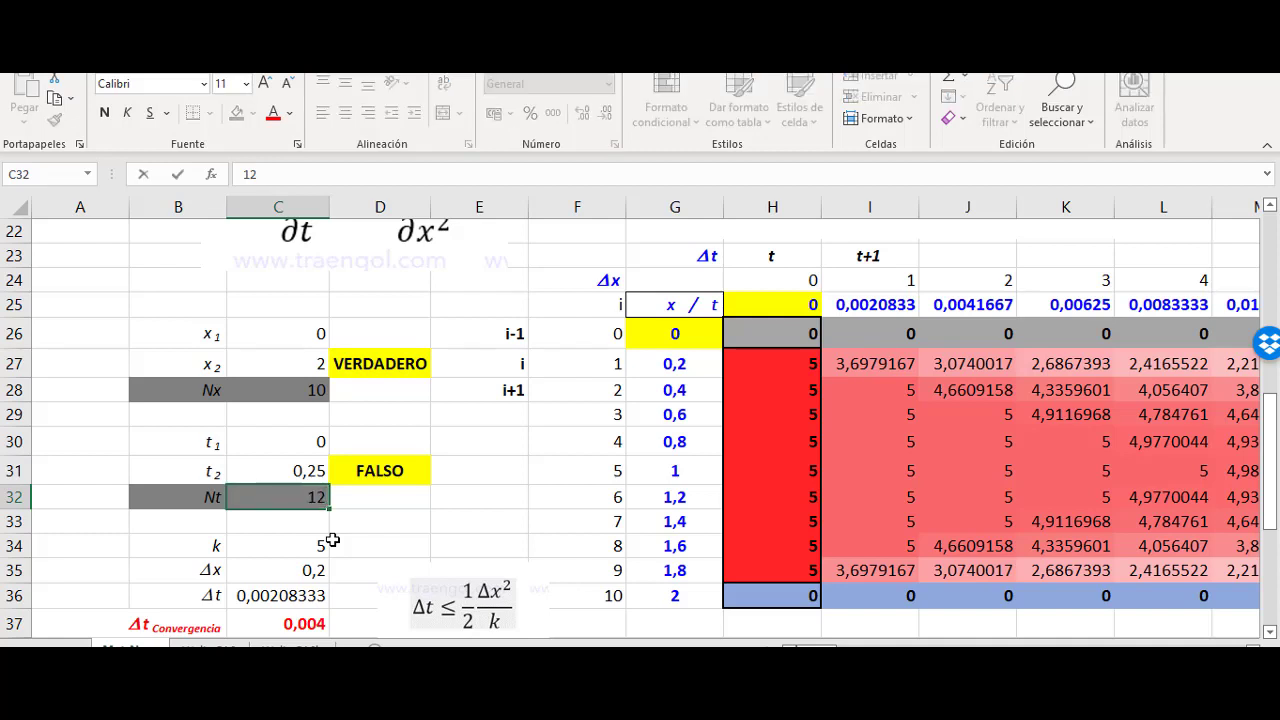
key(Return)
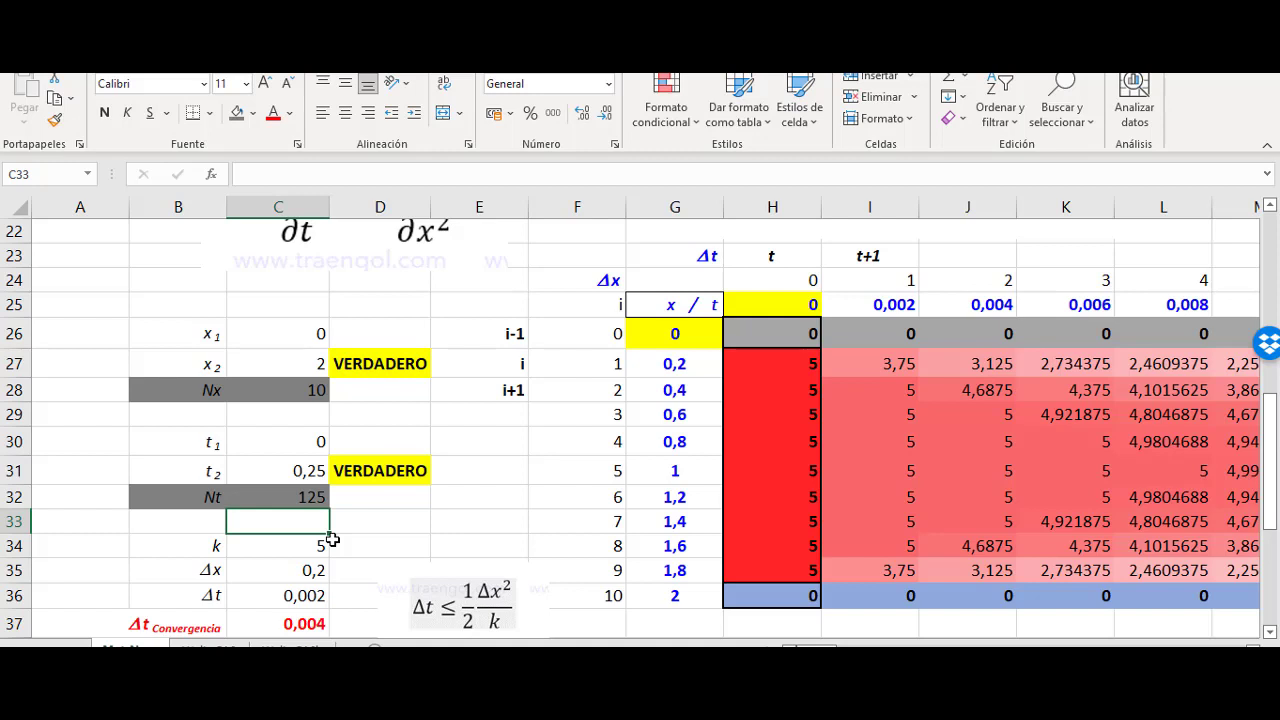
click(379, 535)
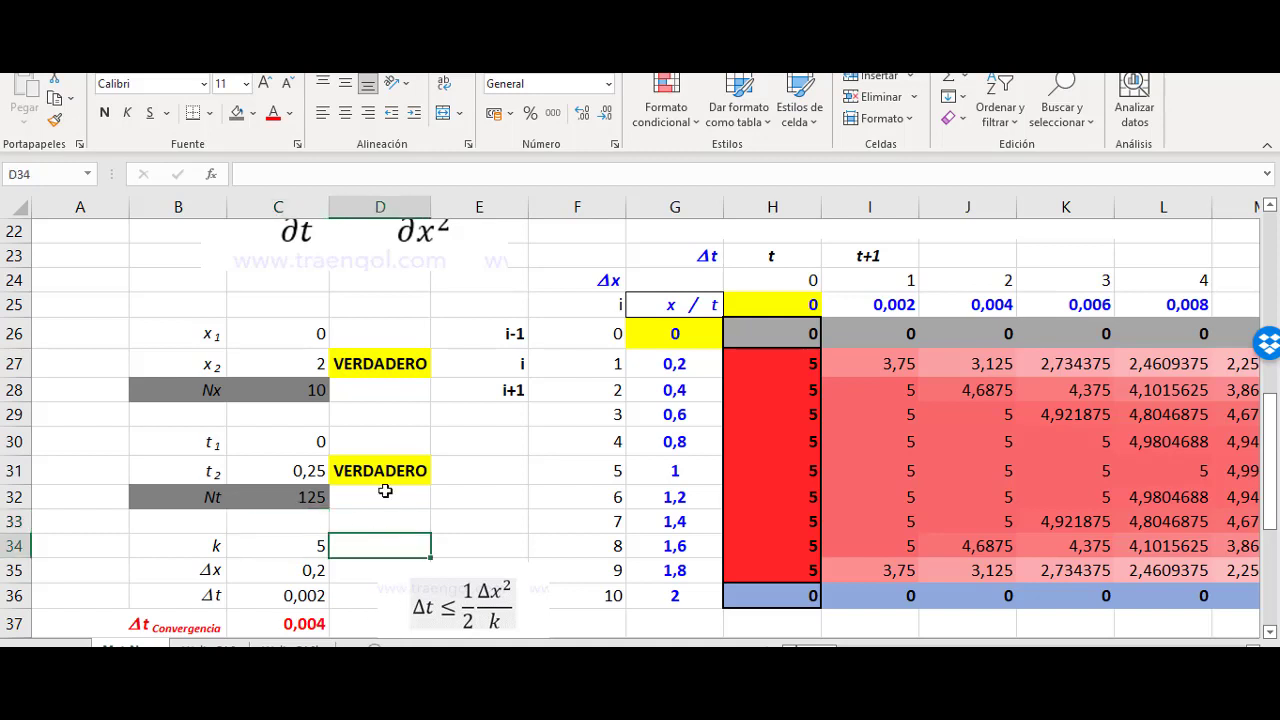
Step: Review the x positions in column G down to G36, and the starting time of row 25 in H25
drag(690, 231, 675, 623)
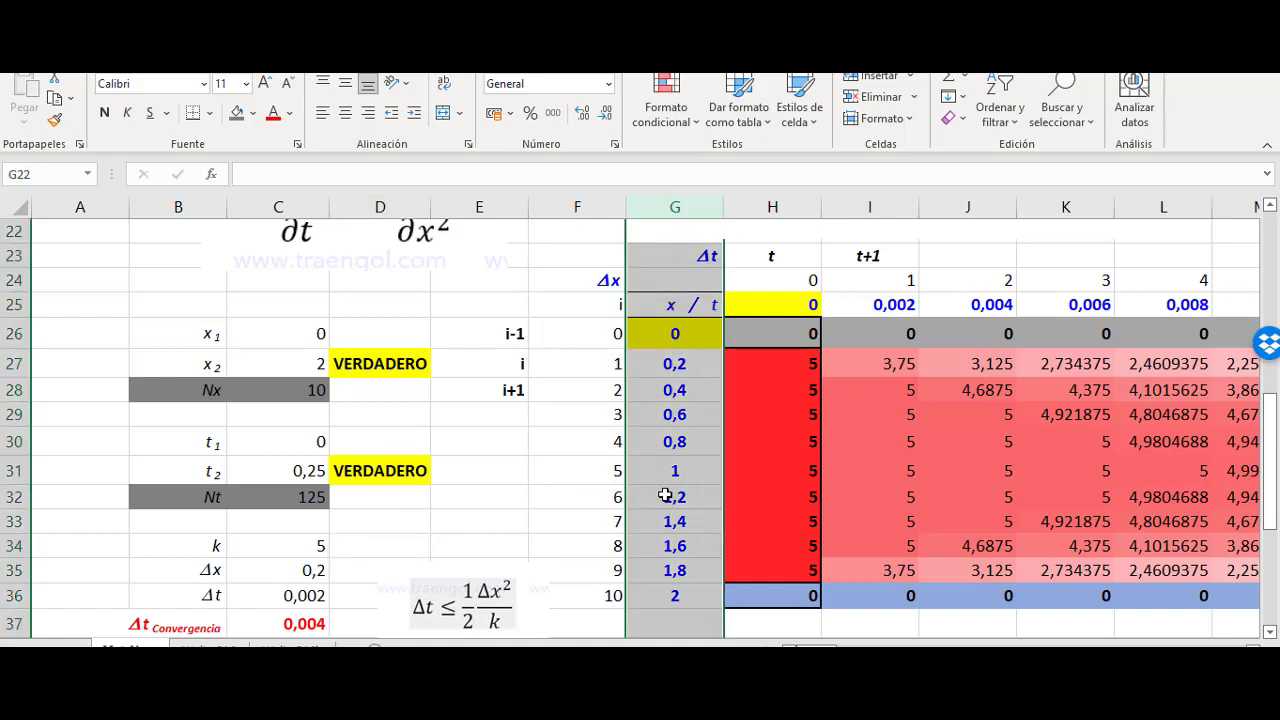
click(674, 596)
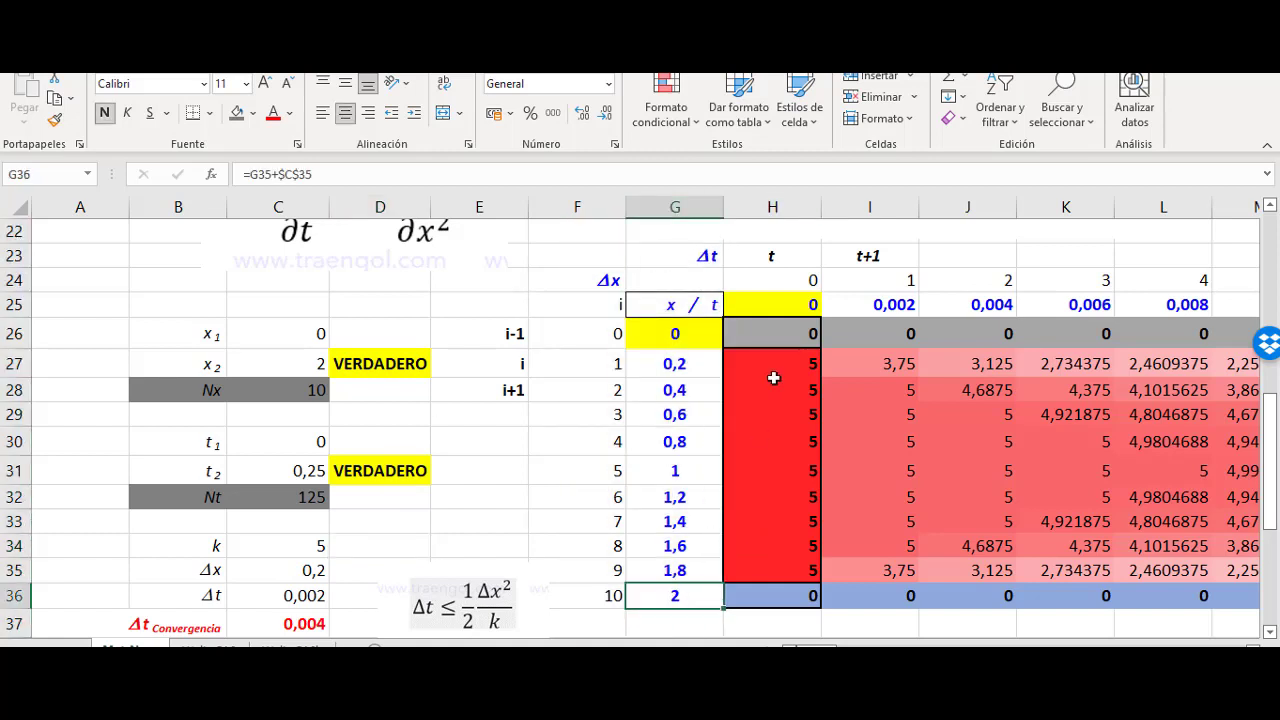
click(15, 304)
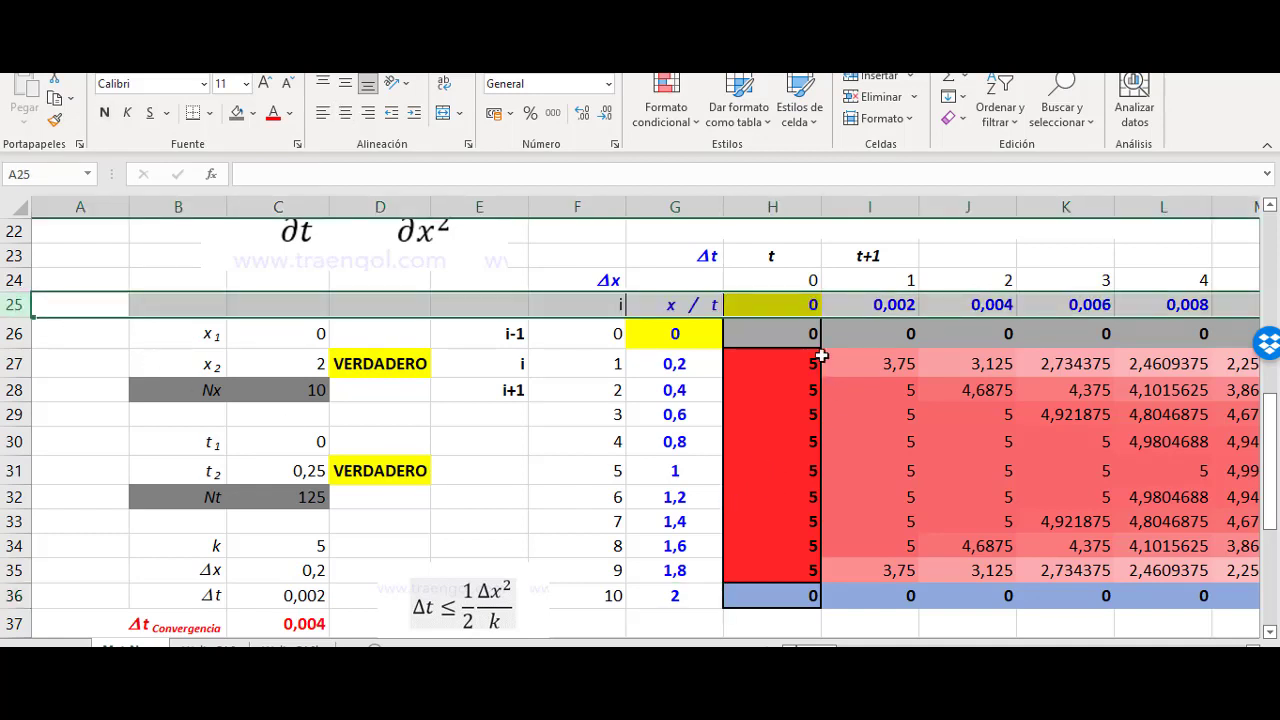
click(779, 308)
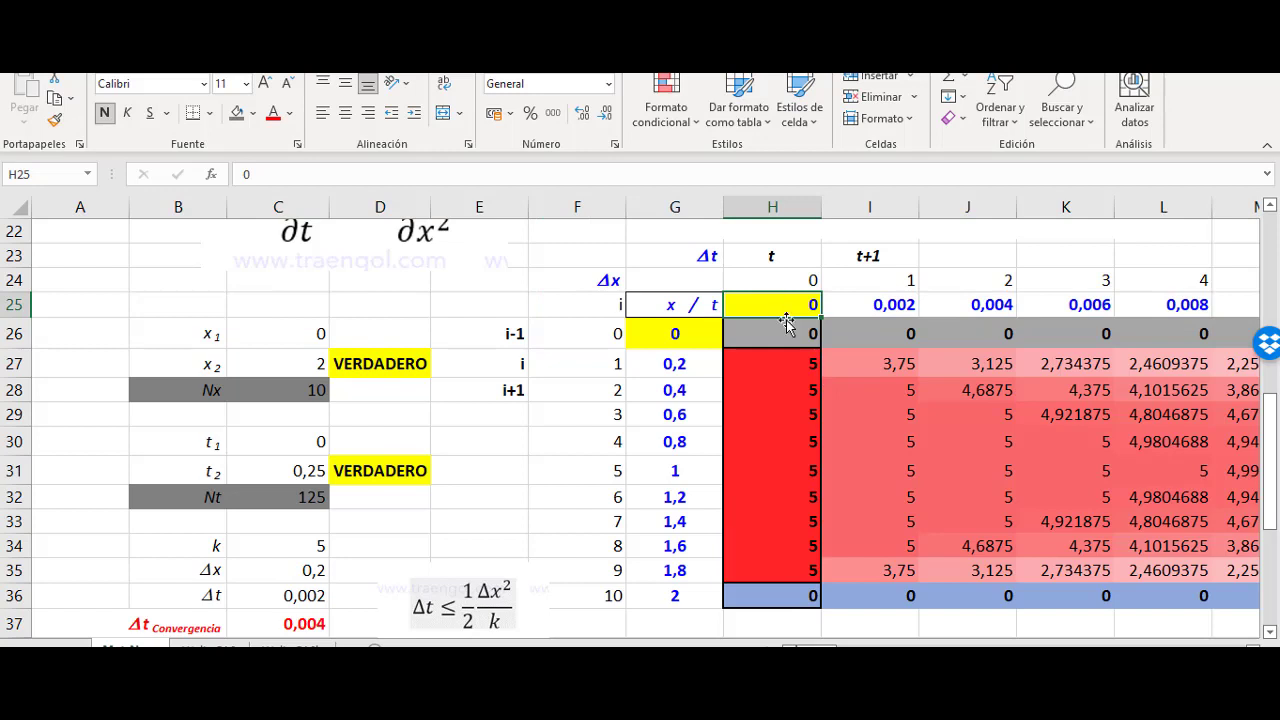
double_click(781, 307)
key(Return)
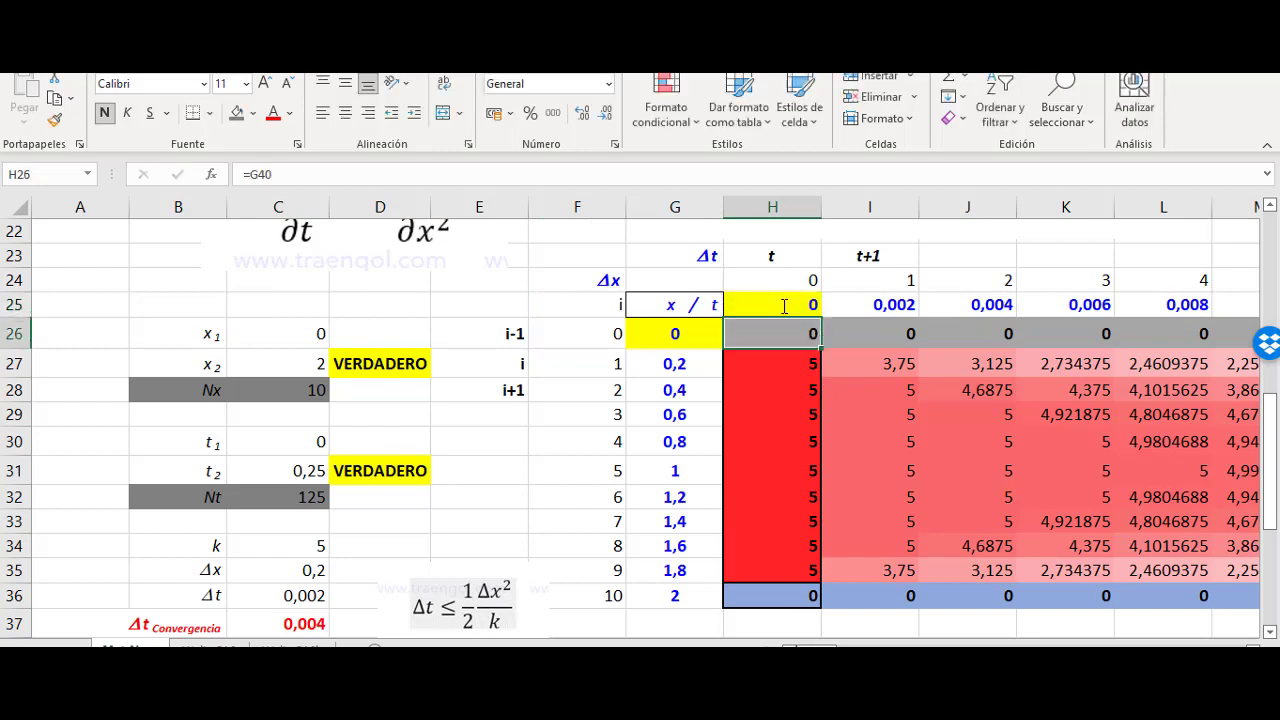
Step: Inspect the first time-step formula in I25, which adds the absolute Δt reference $C$36 to H25
double_click(884, 304)
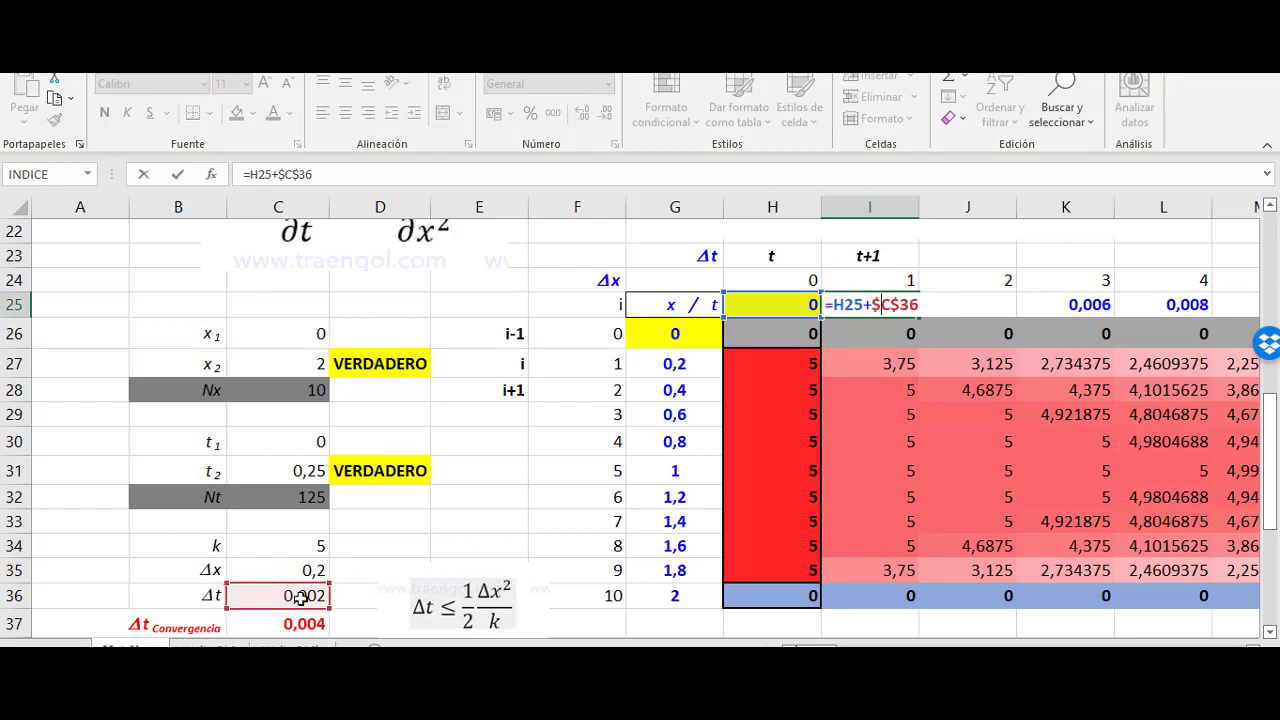
key(Return)
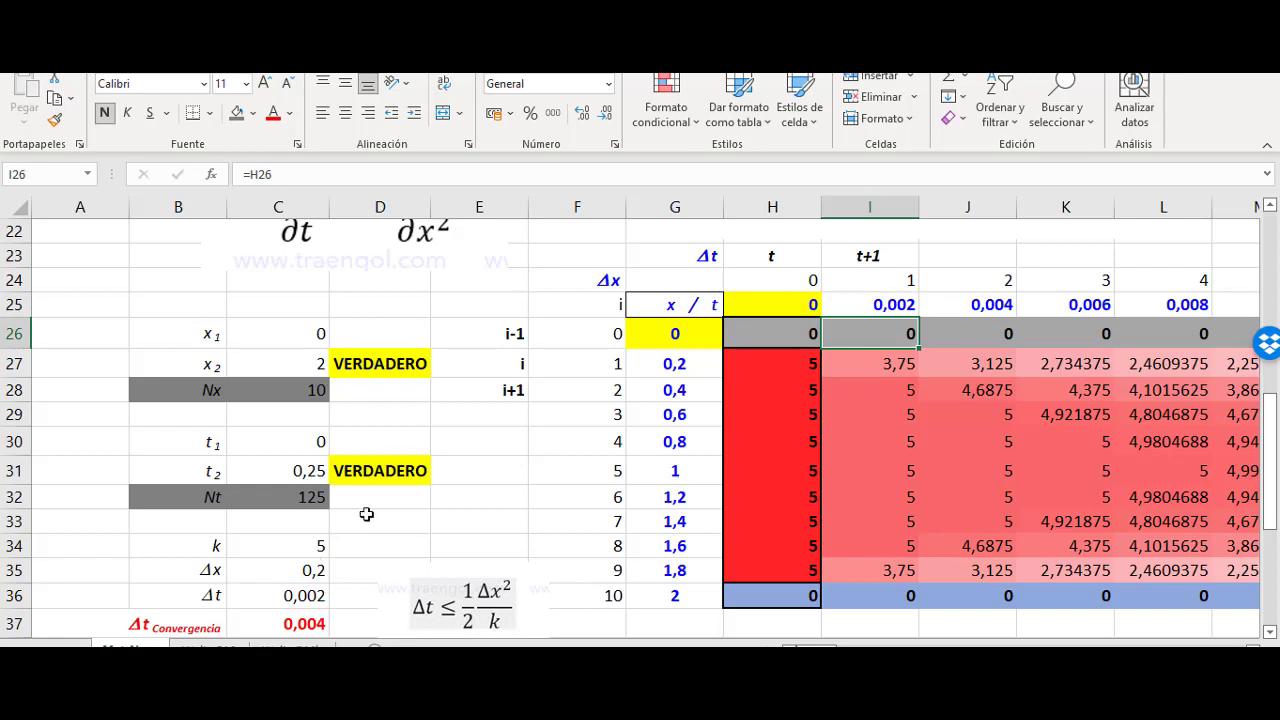
click(888, 306)
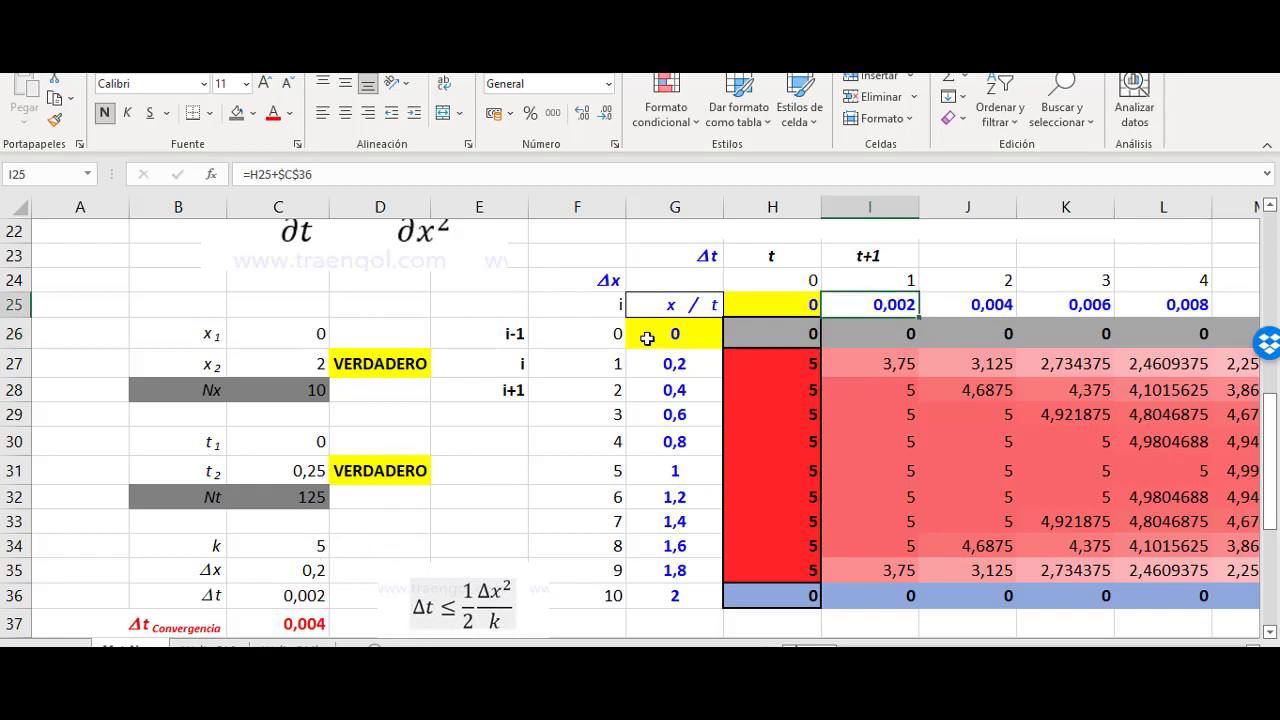
Step: Compare the time indices in row 24, from H24 to the last one in EC24, with Nt in C32
drag(810, 280, 1131, 278)
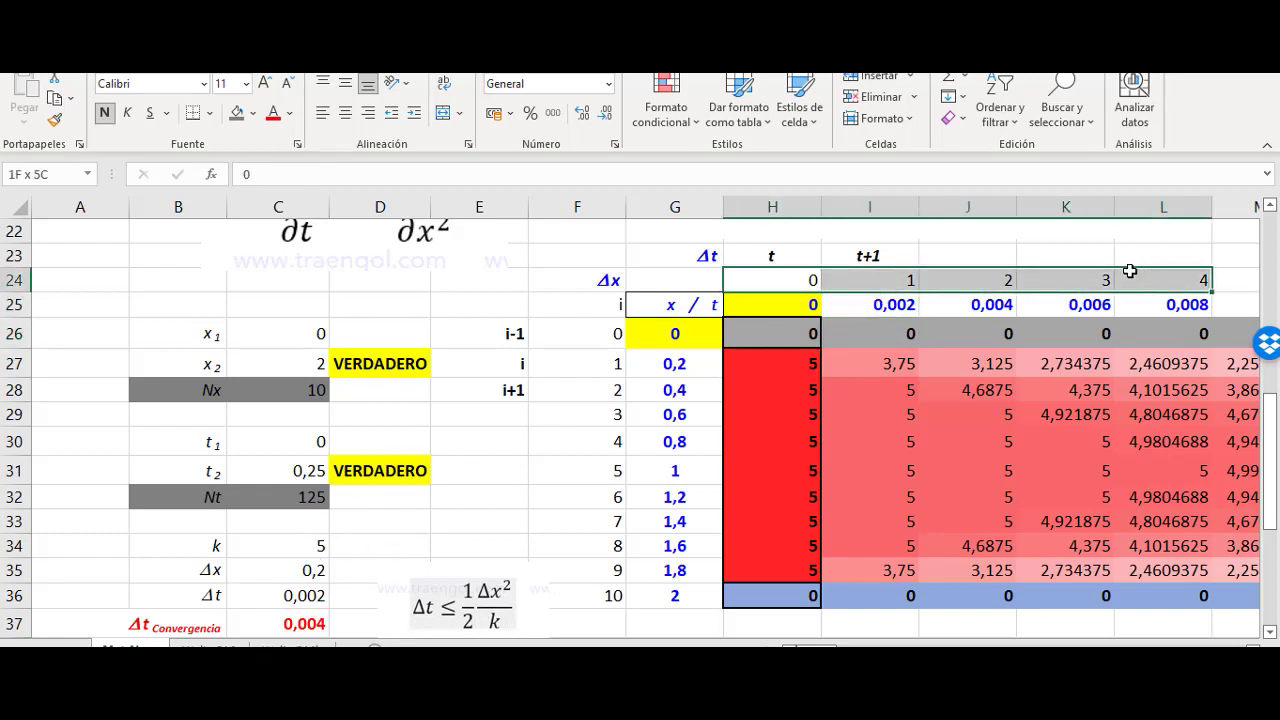
click(806, 300)
click(212, 500)
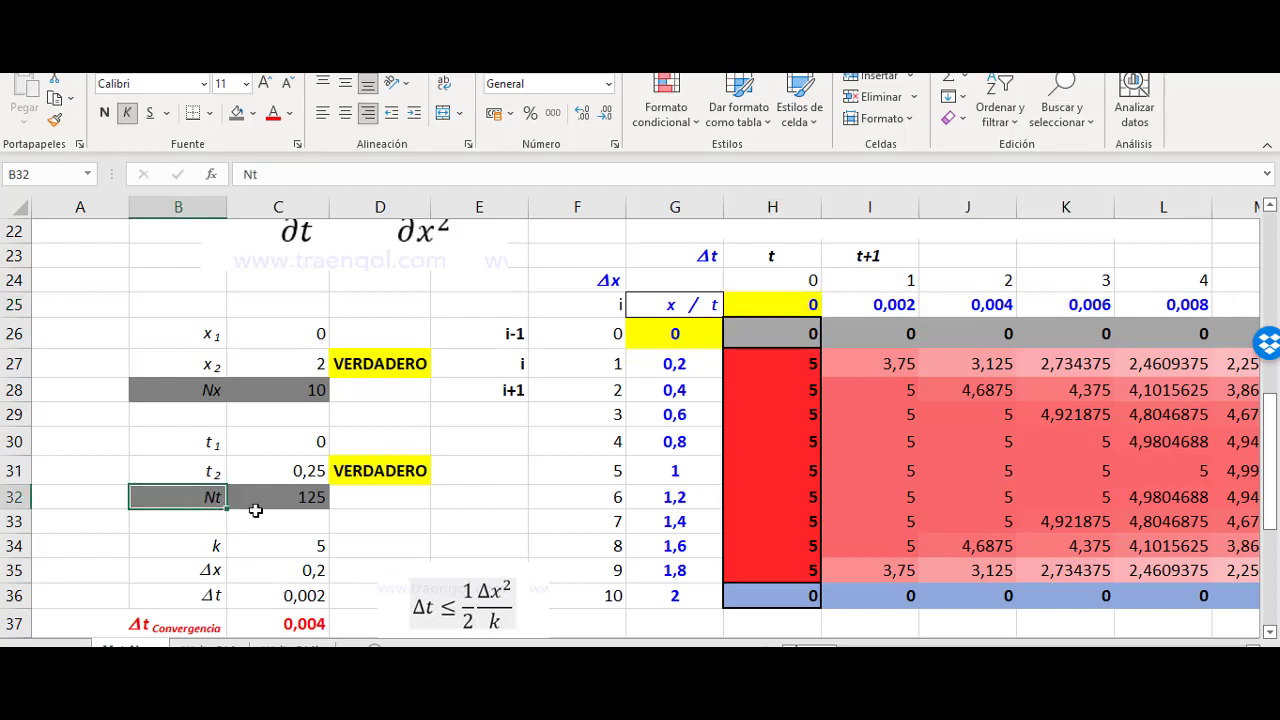
click(316, 499)
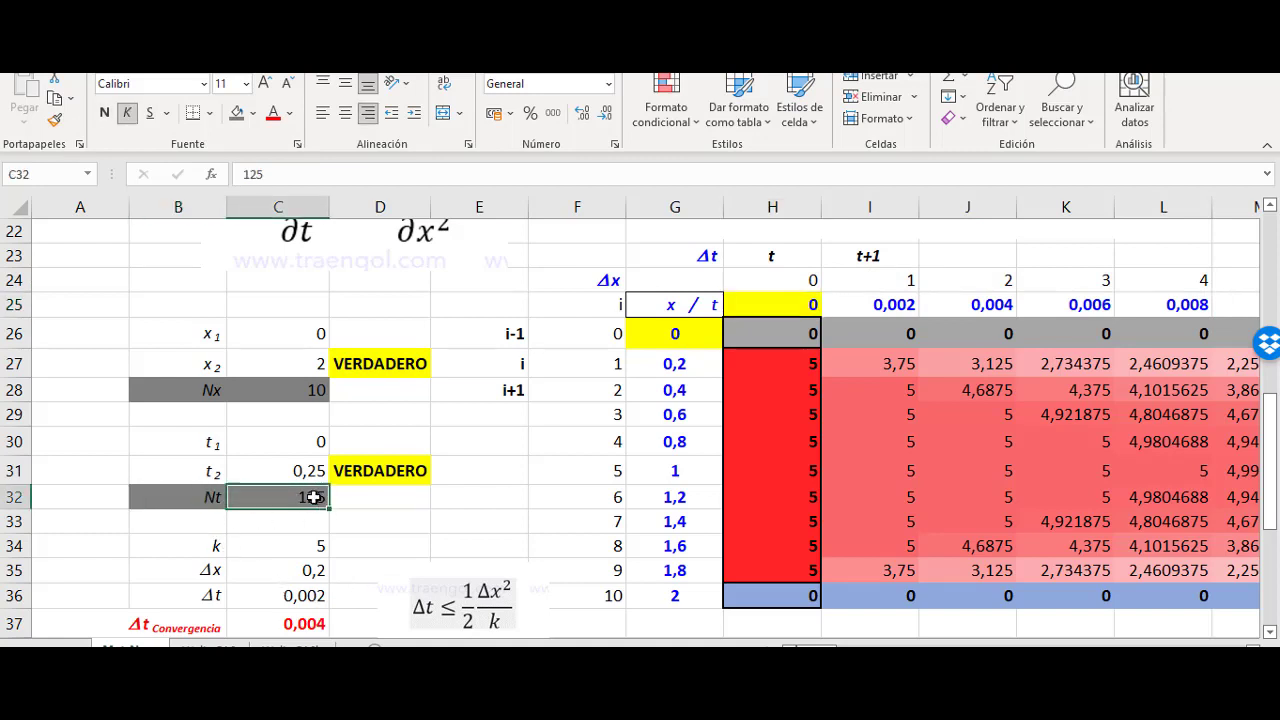
click(786, 305)
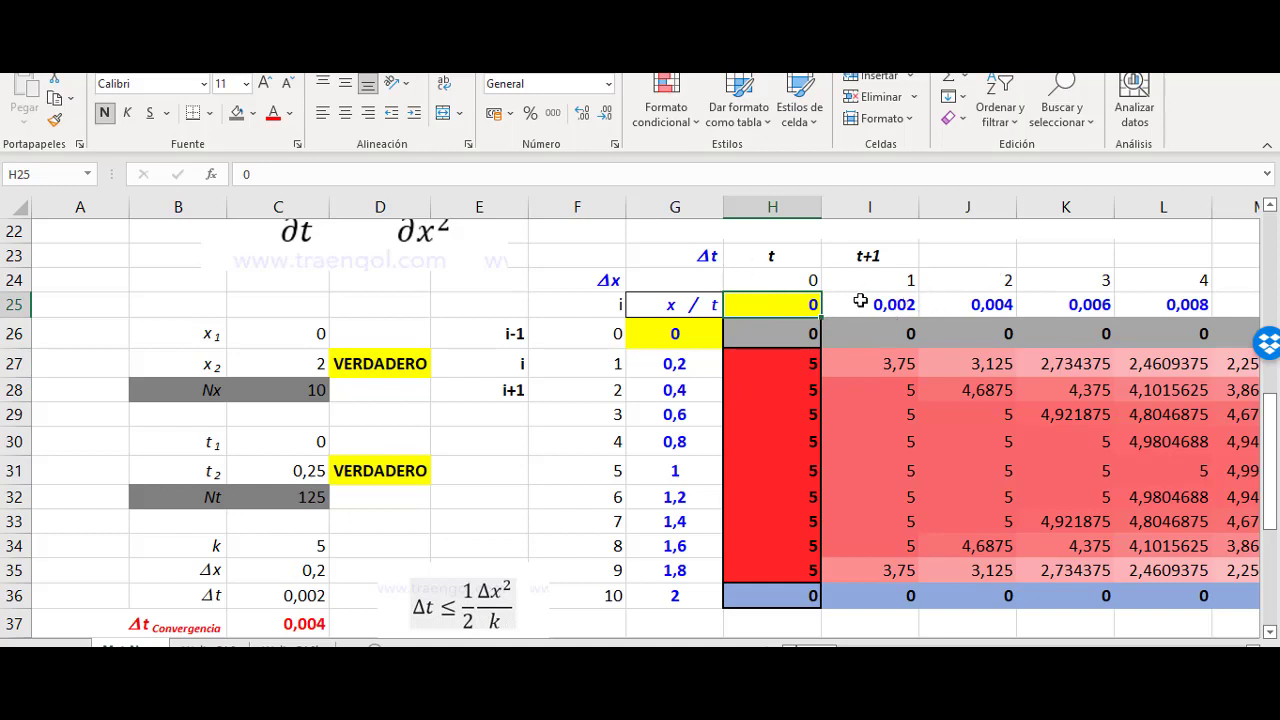
click(797, 279)
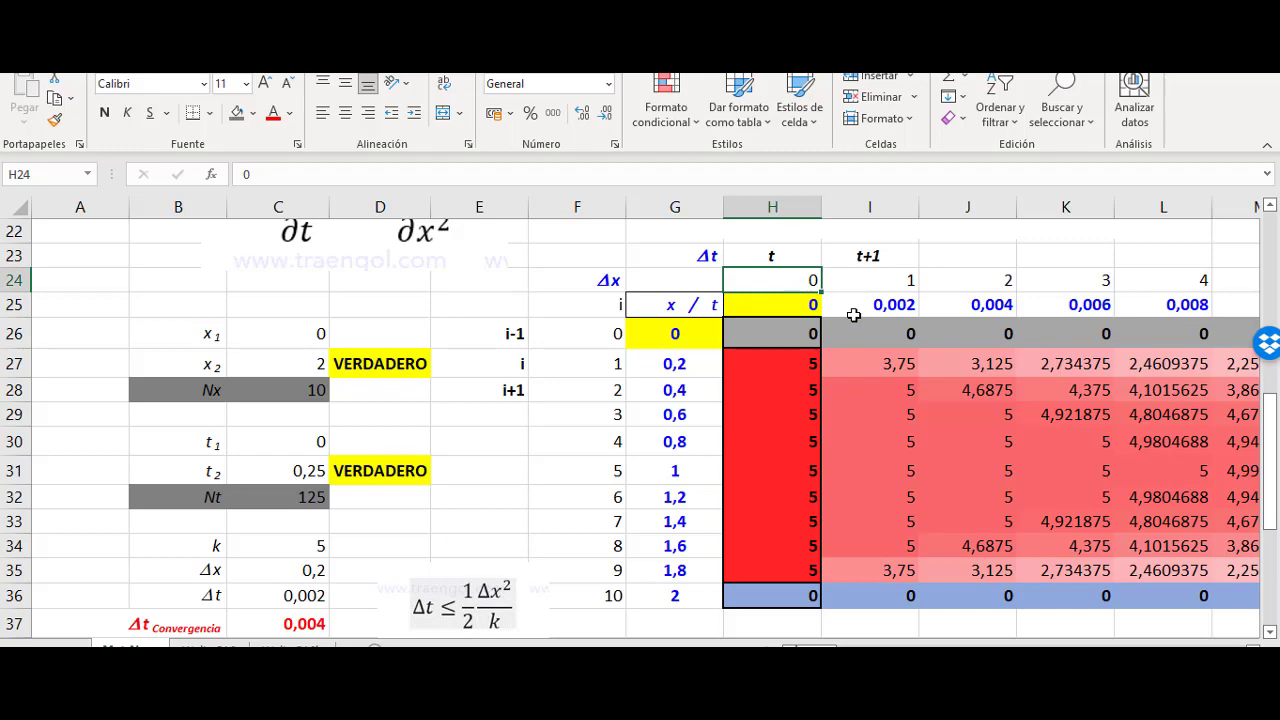
key(ctrl+Right)
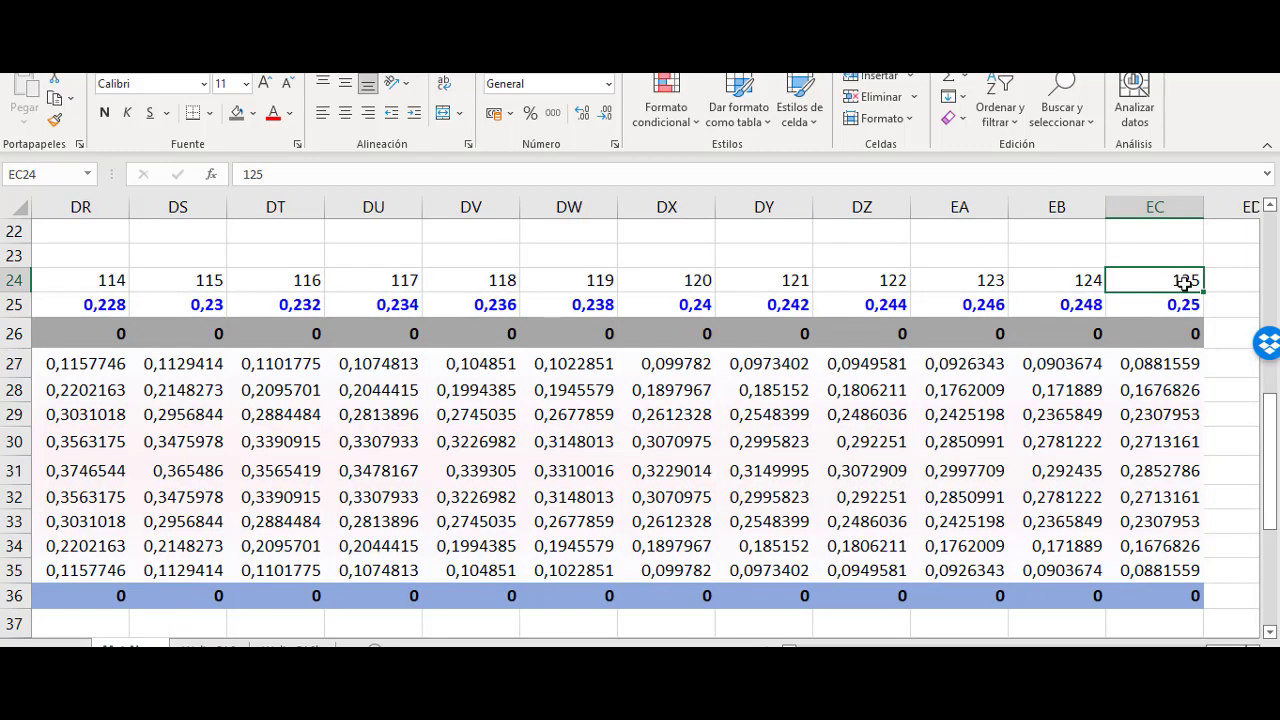
key(ctrl+Left)
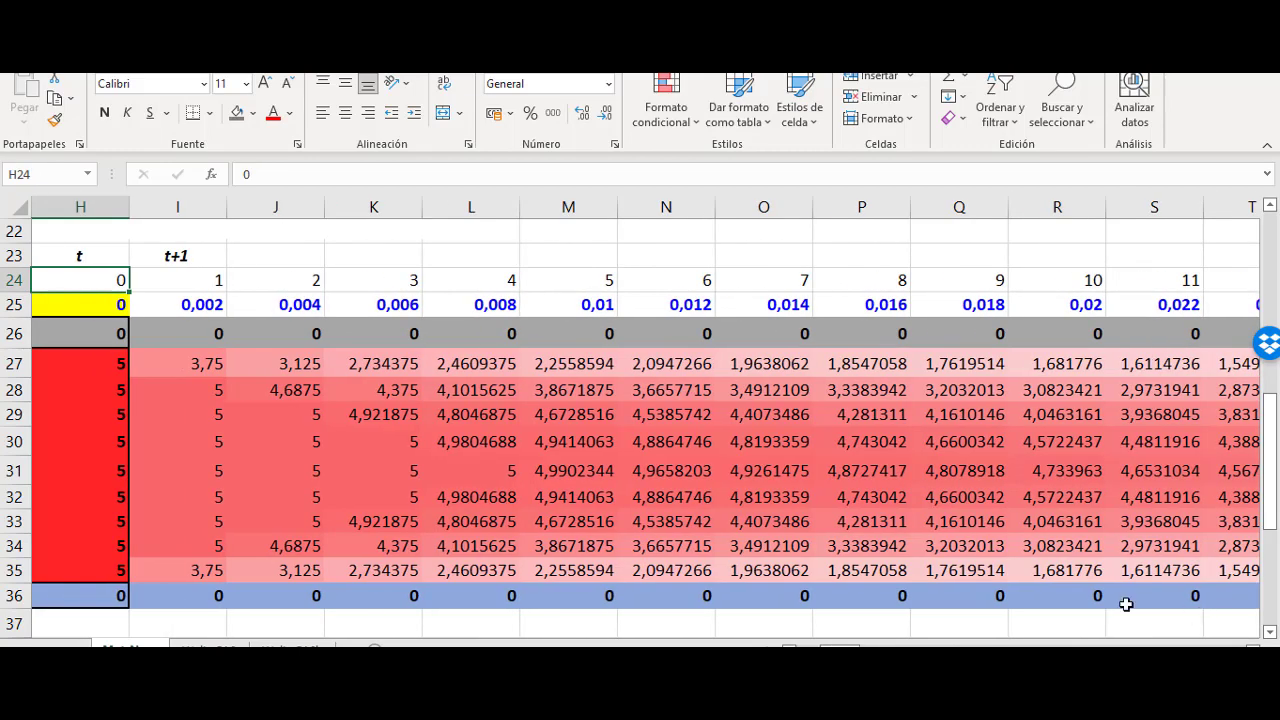
scroll(645, 428, left, 7)
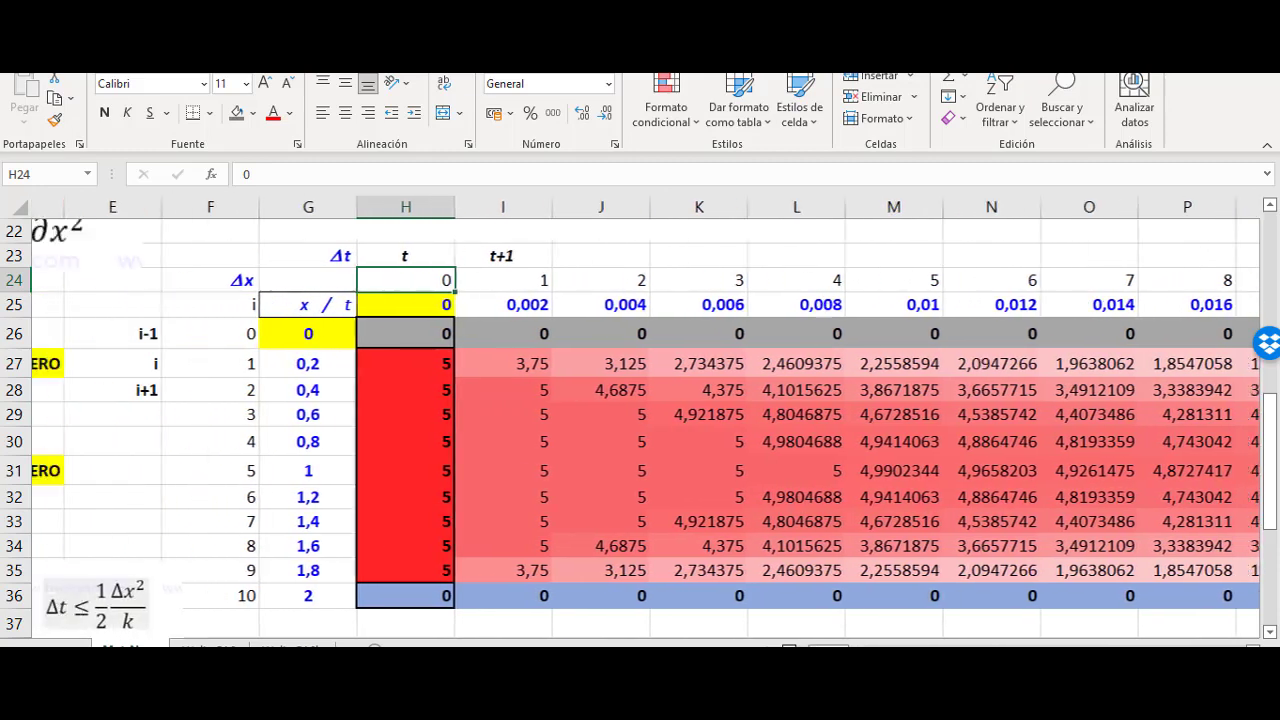
Step: Recheck the time formula =H25+$C$36 in I25 and leave that cell selected
click(912, 318)
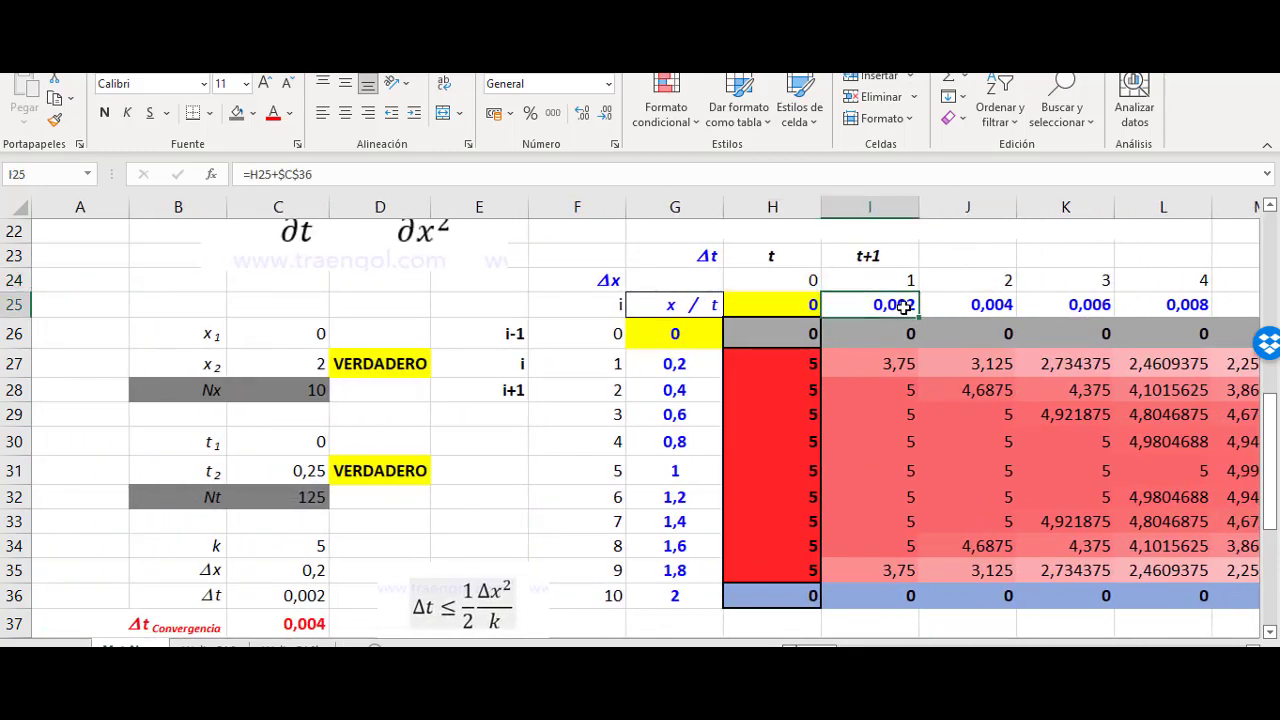
double_click(910, 318)
key(Return)
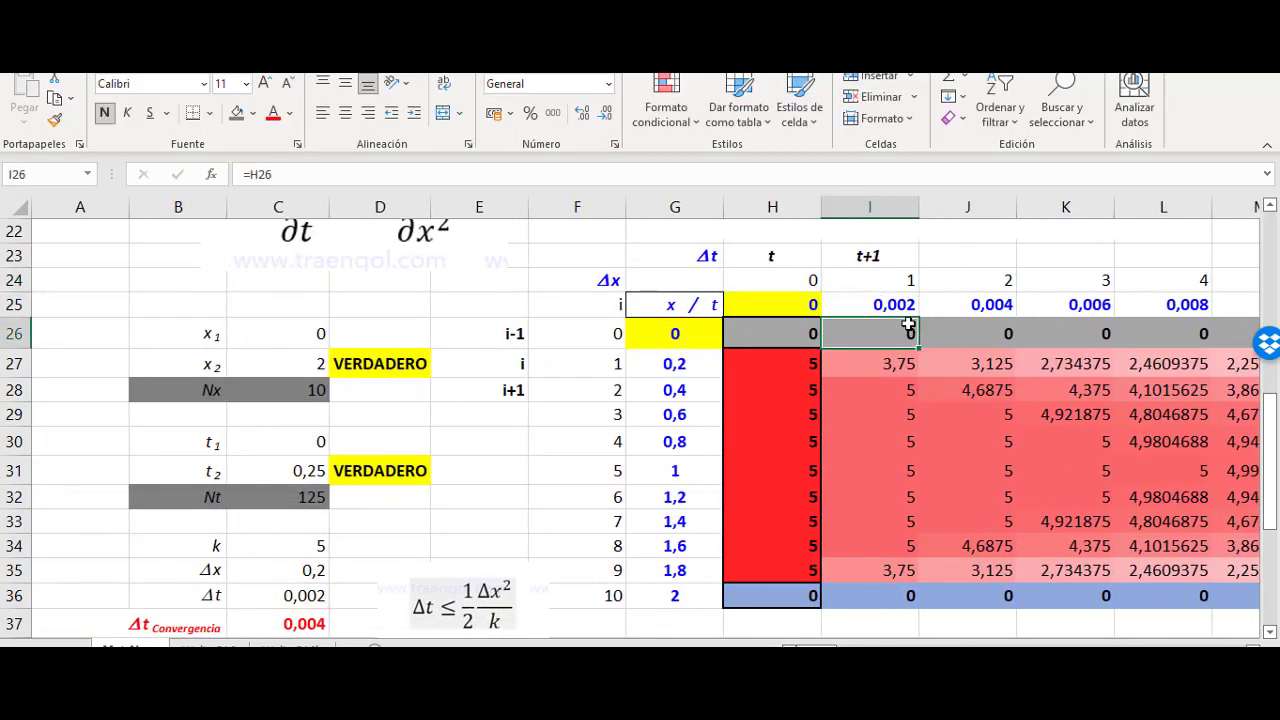
double_click(906, 296)
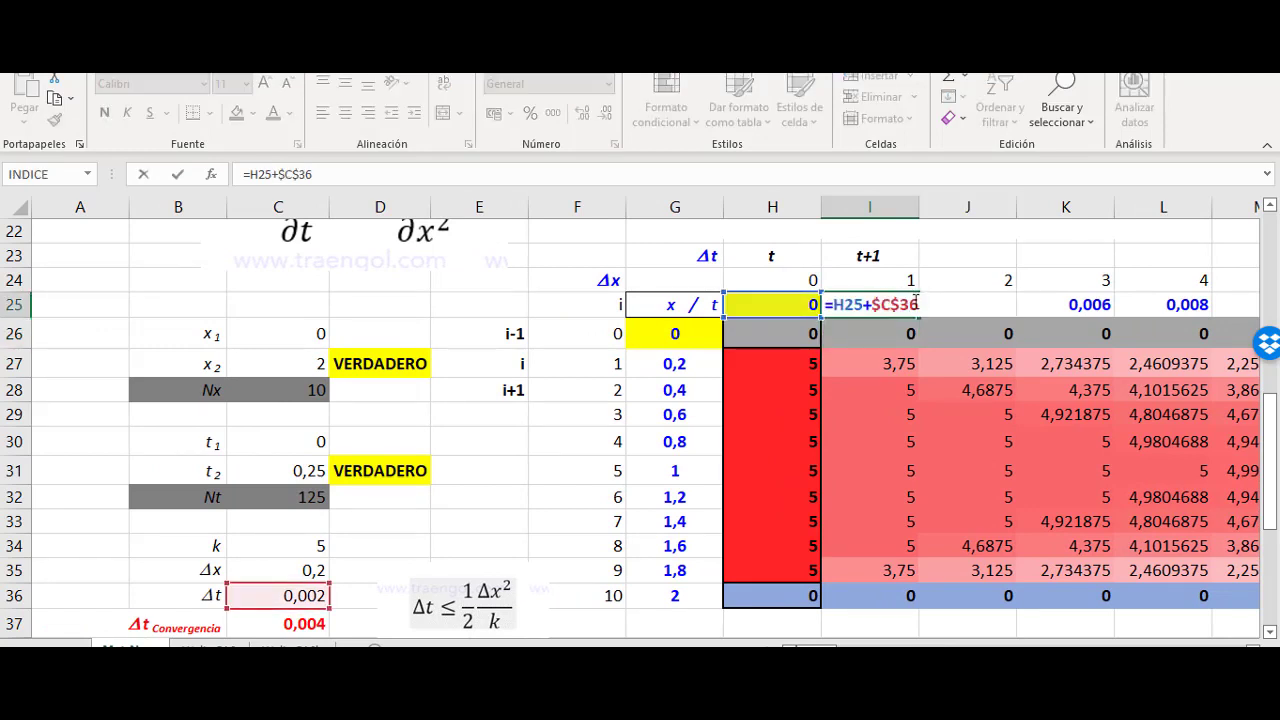
key(Return)
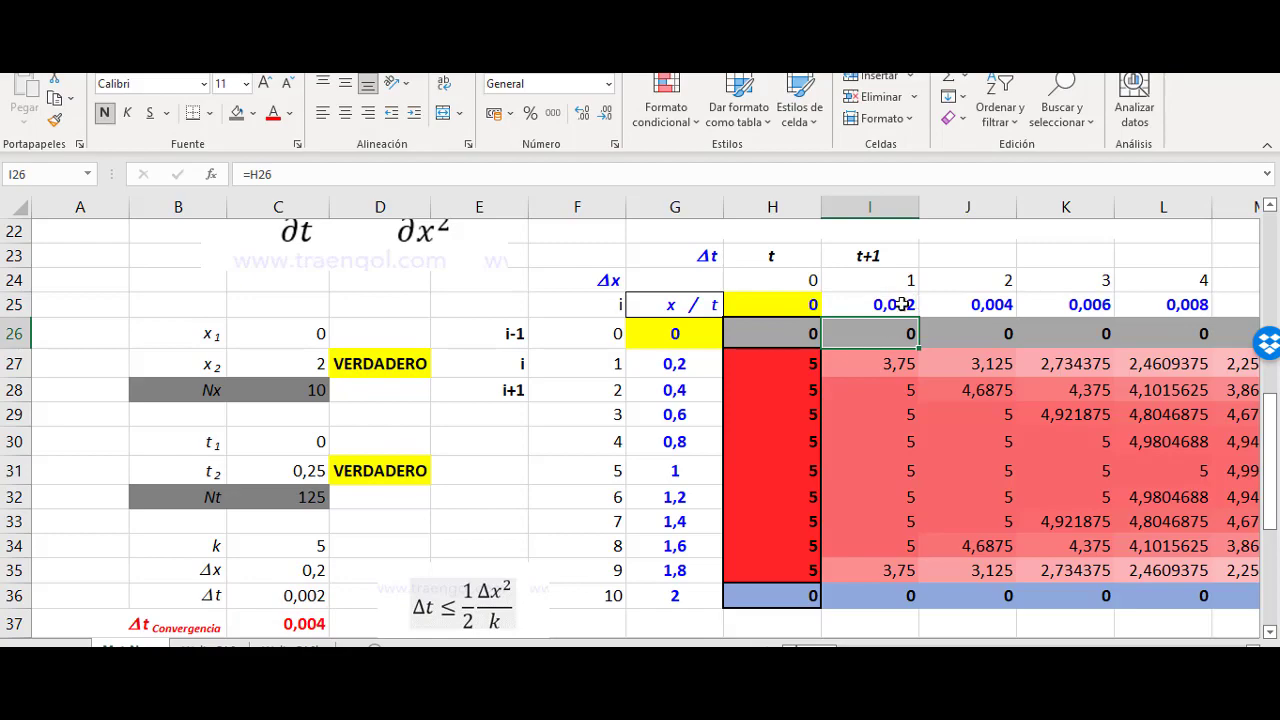
click(903, 304)
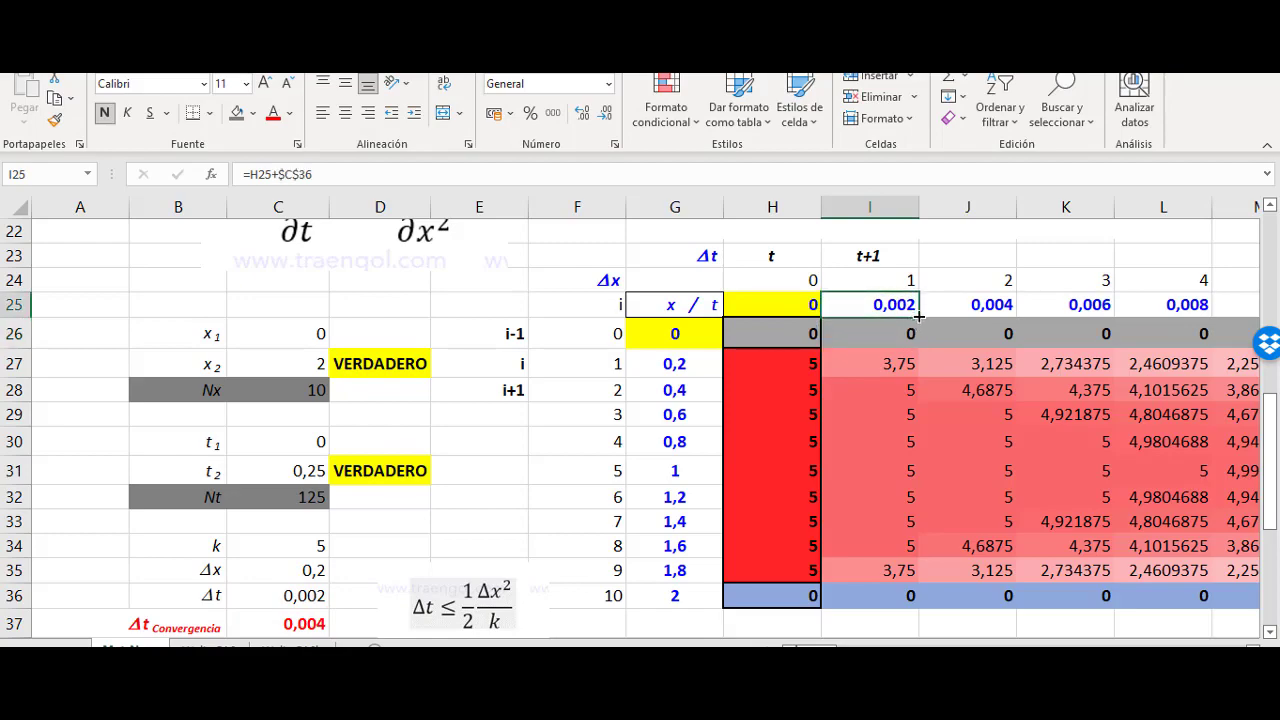
Step: Fill the time formula from I25 across row 25 to EC25 and return to the first columns
drag(918, 316, 1221, 362)
drag(1200, 311, 1276, 320)
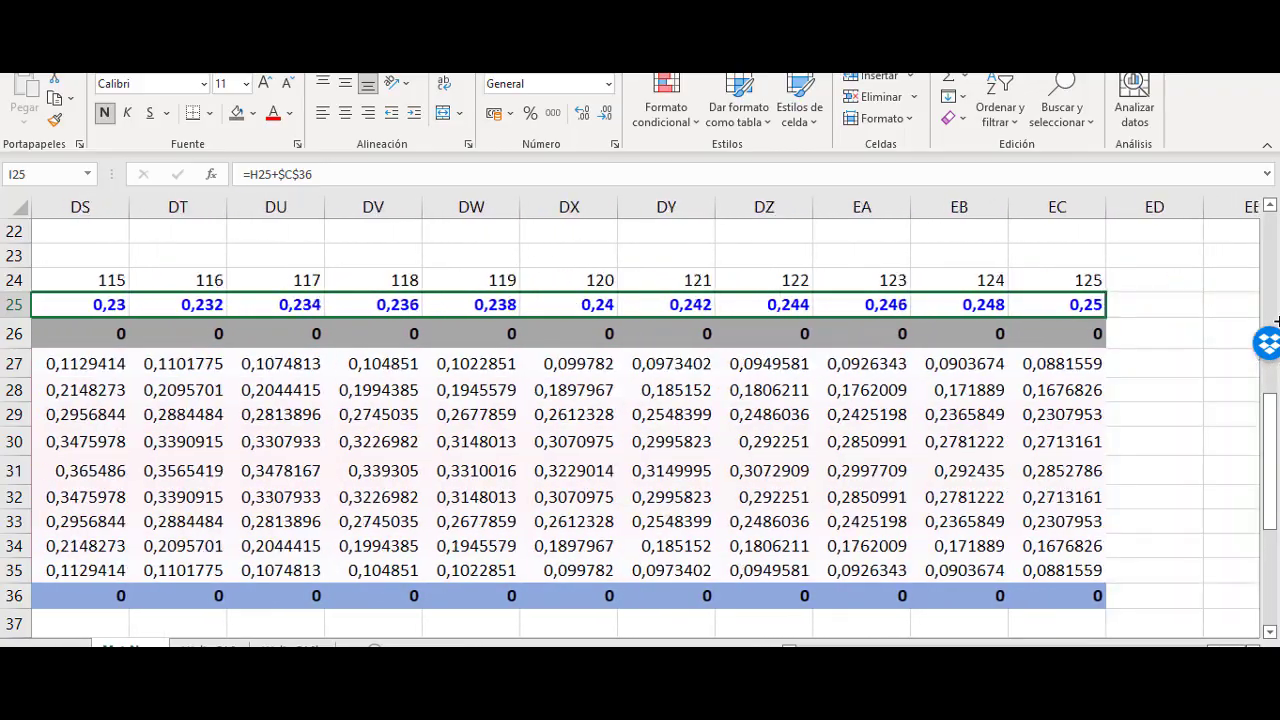
drag(1107, 310, 1107, 310)
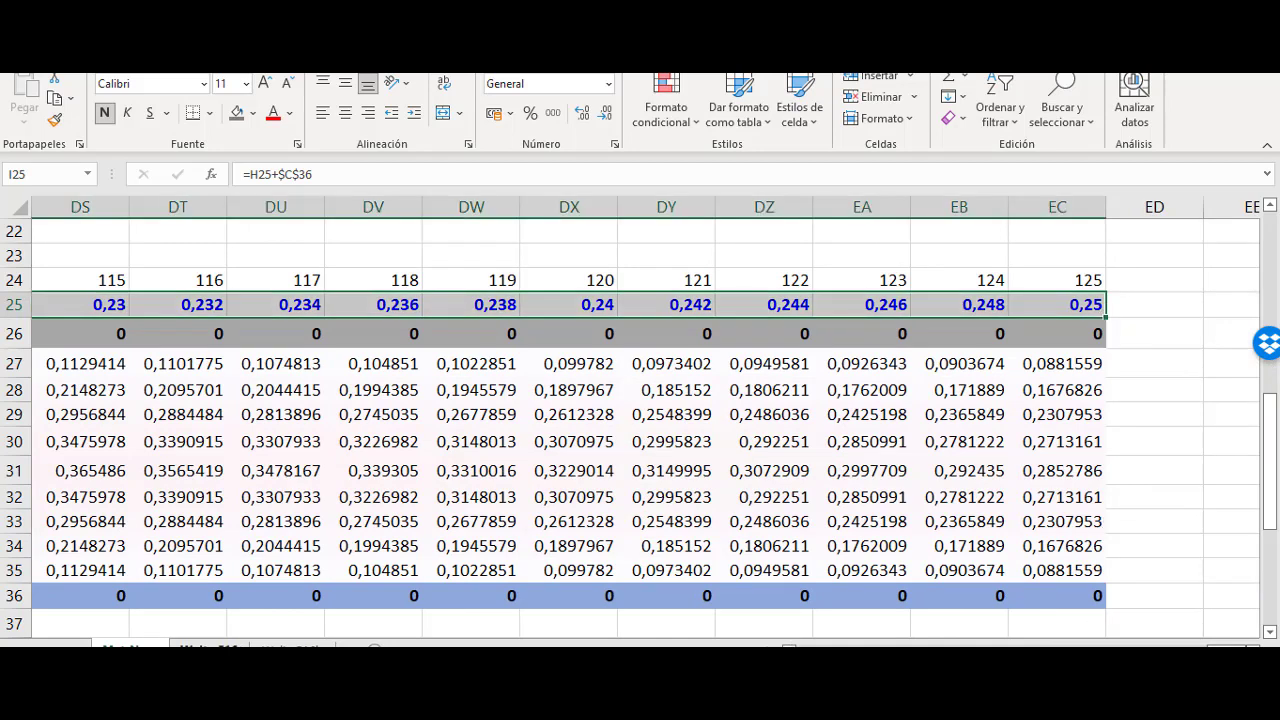
drag(1227, 649, 815, 649)
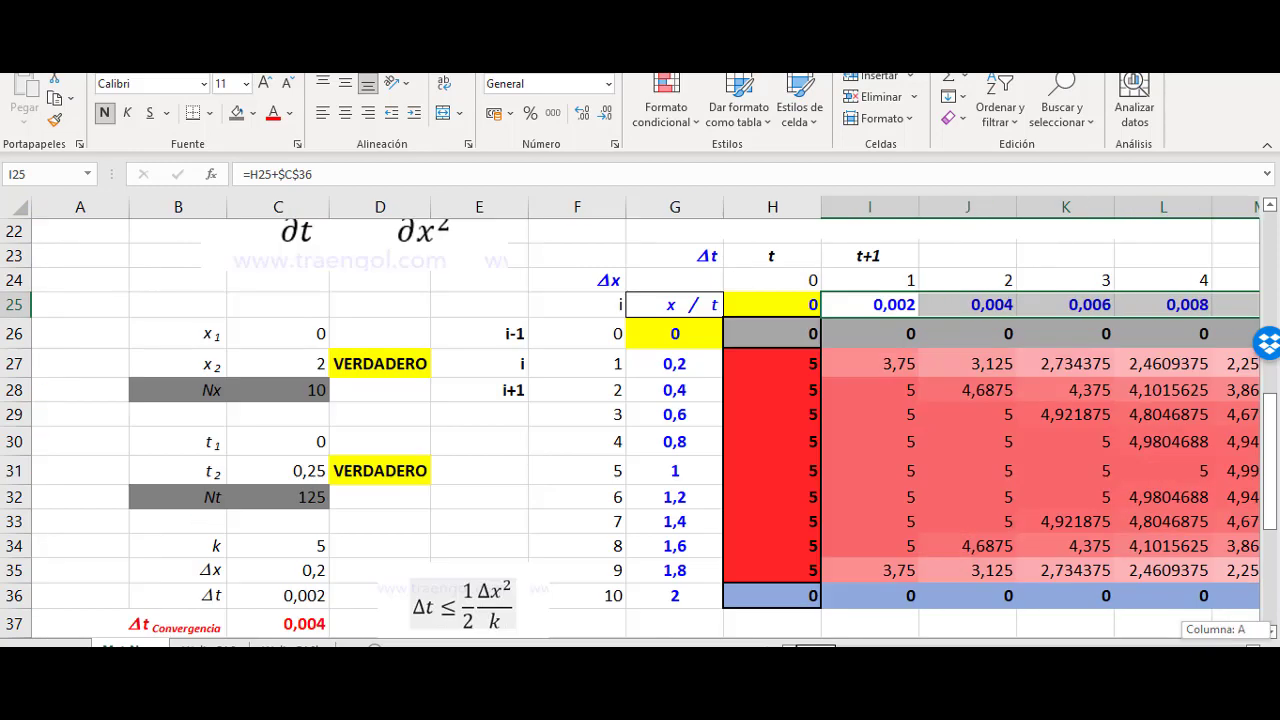
Step: Compare the x positions in column G with the times in row 25, and check the Δt convergence and λ parameters
click(675, 206)
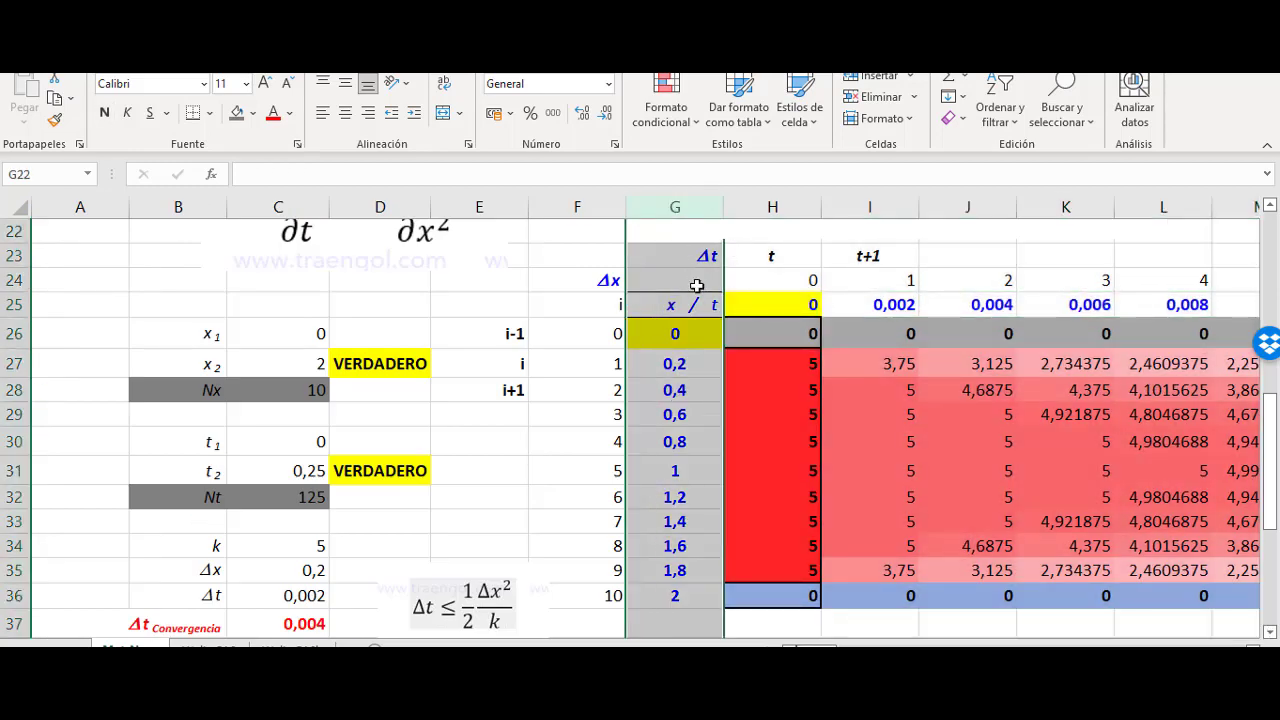
click(12, 304)
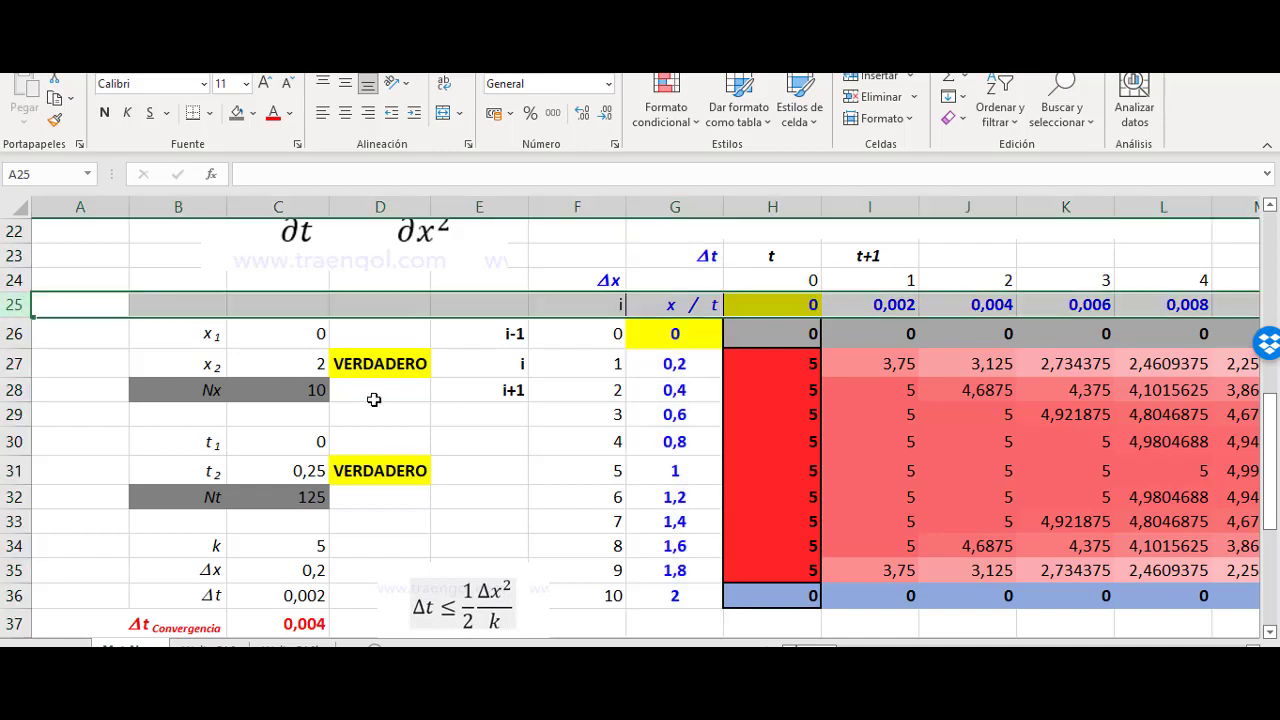
click(675, 204)
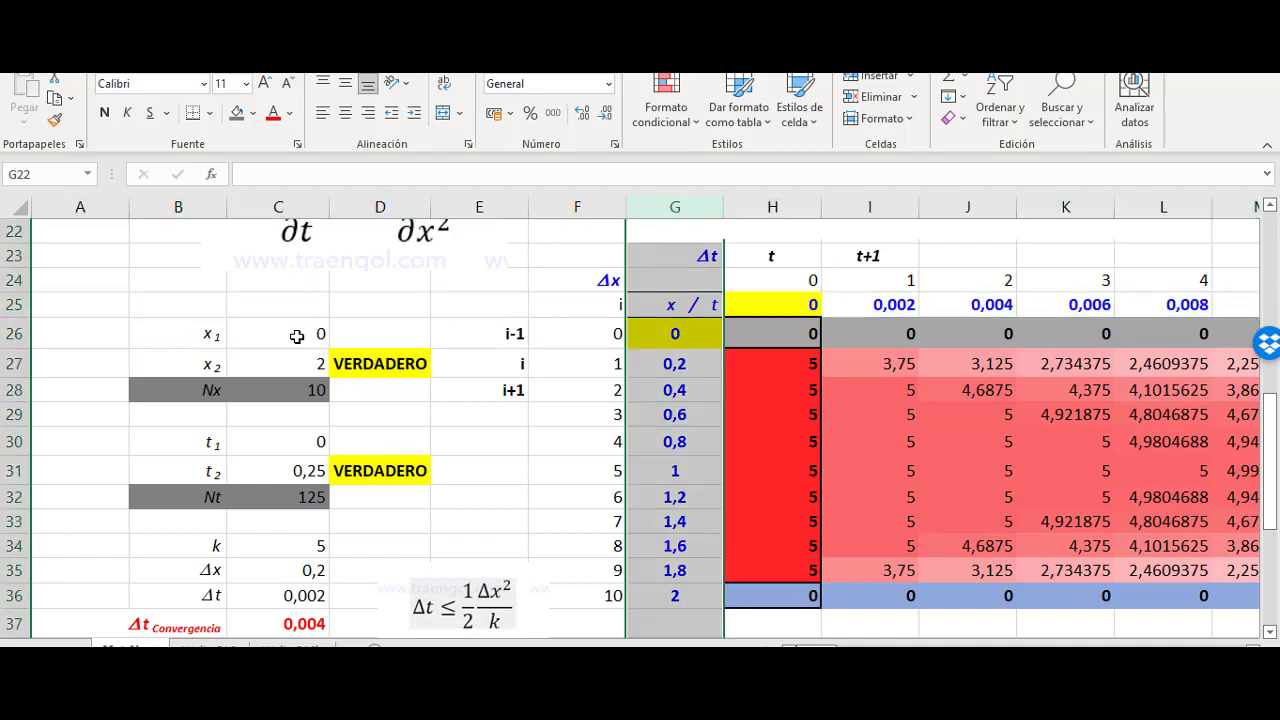
click(13, 304)
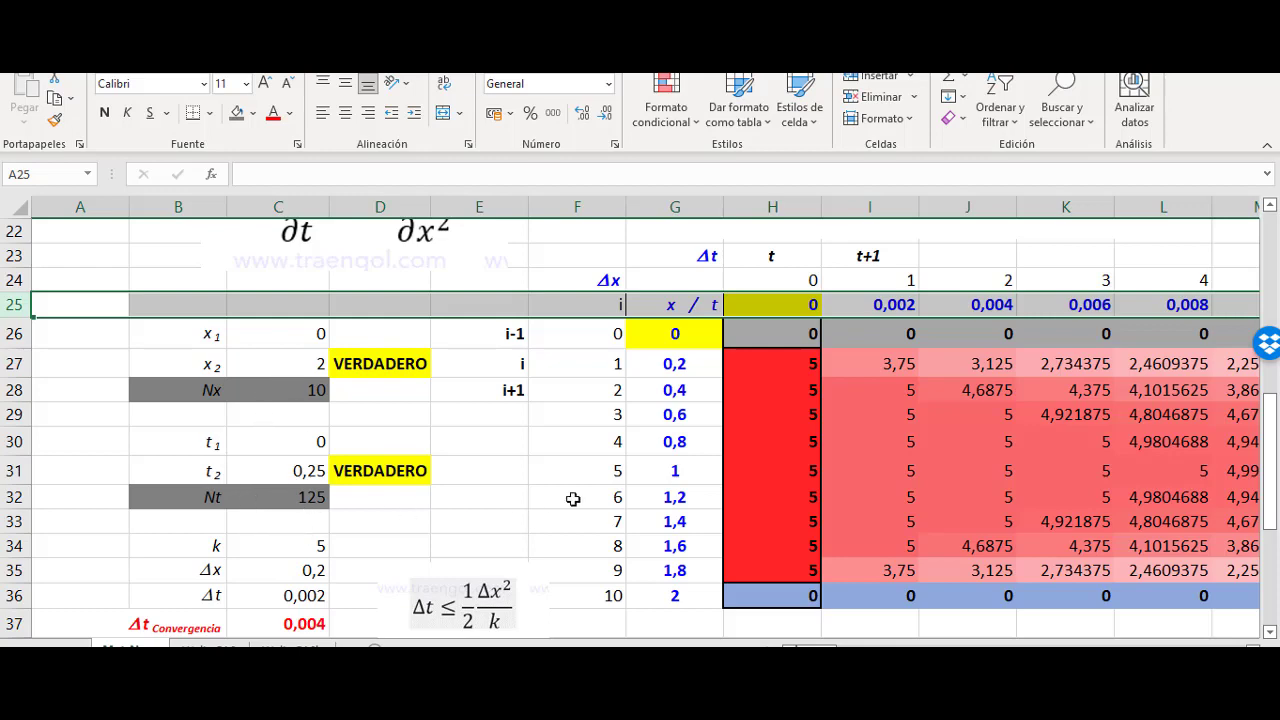
scroll(260, 498, down, 2)
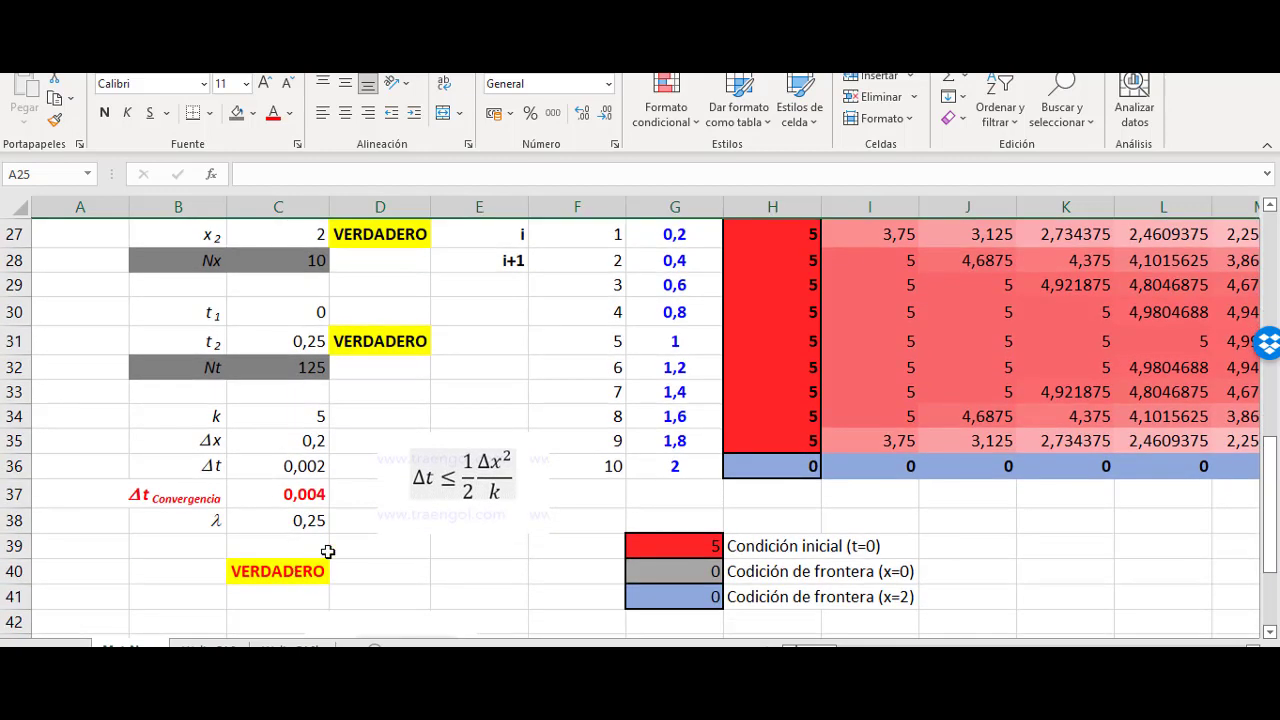
scroll(328, 551, up, 2)
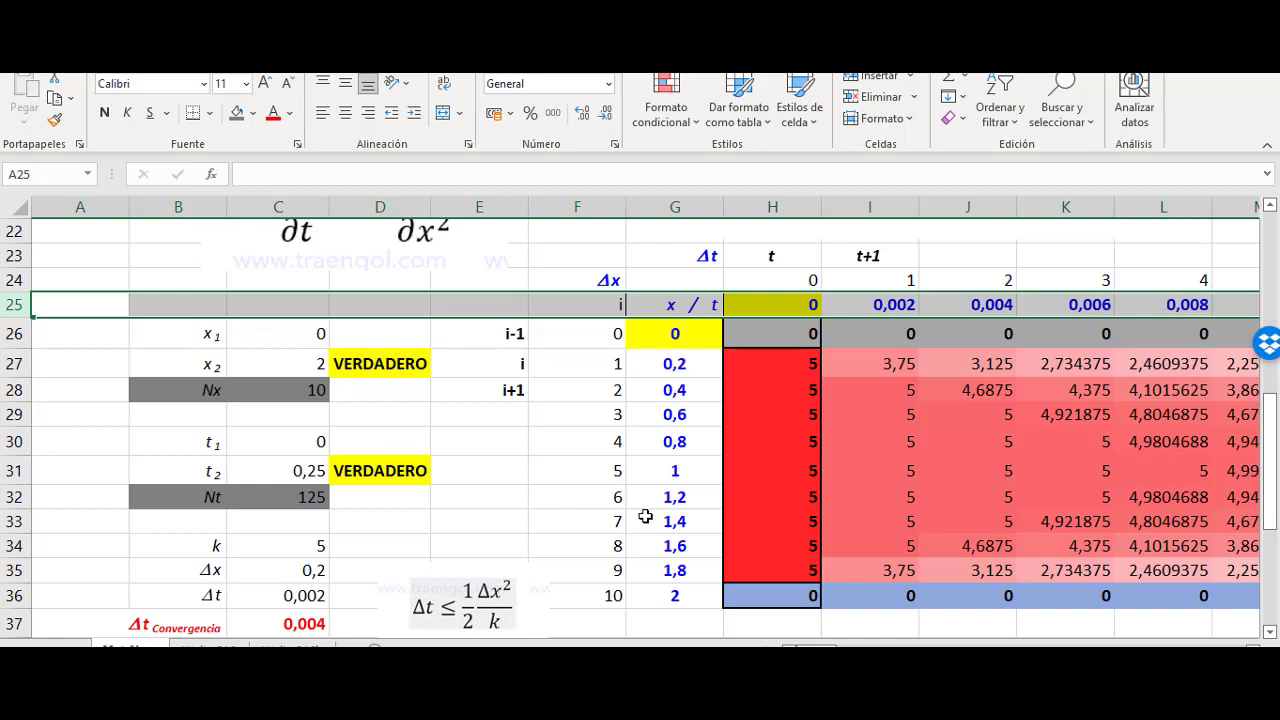
click(522, 466)
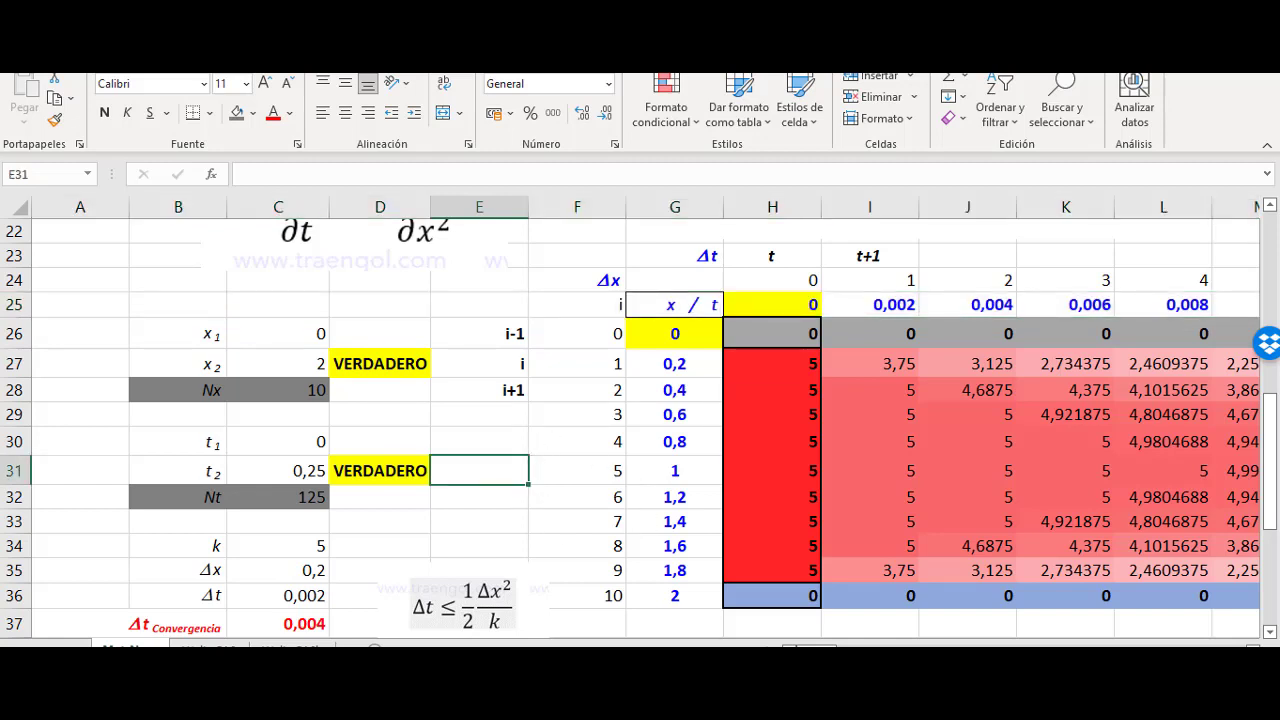
Step: Switch to the mass-transfer notes PDF and find the initial and boundary conditions for u(x,t)
click(529, 704)
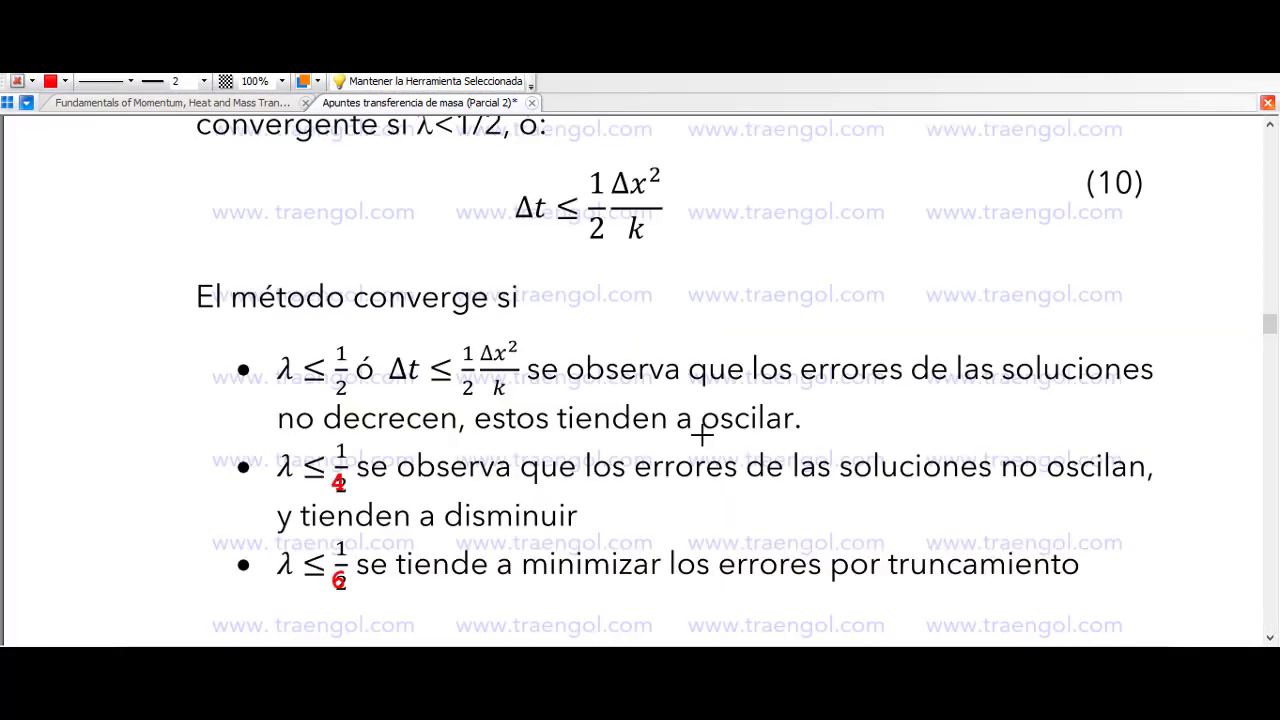
scroll(702, 435, down, 20)
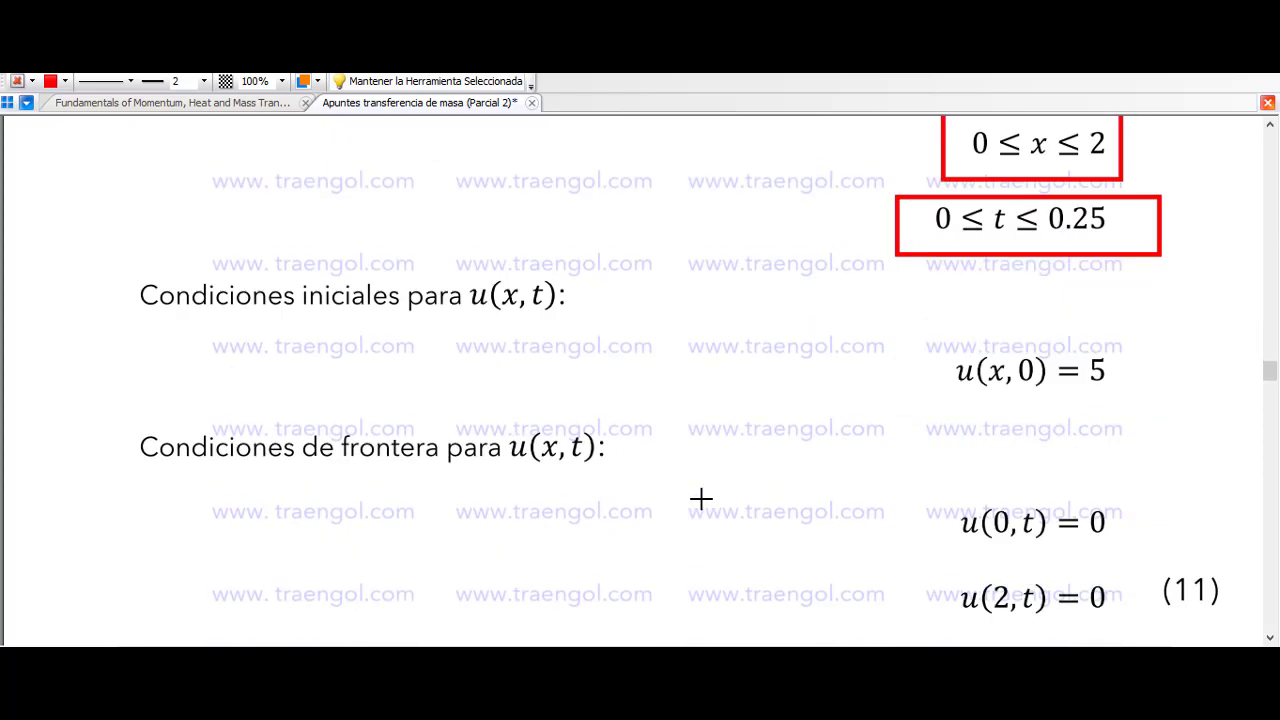
scroll(701, 498, down, 5)
scroll(210, 270, up, 2)
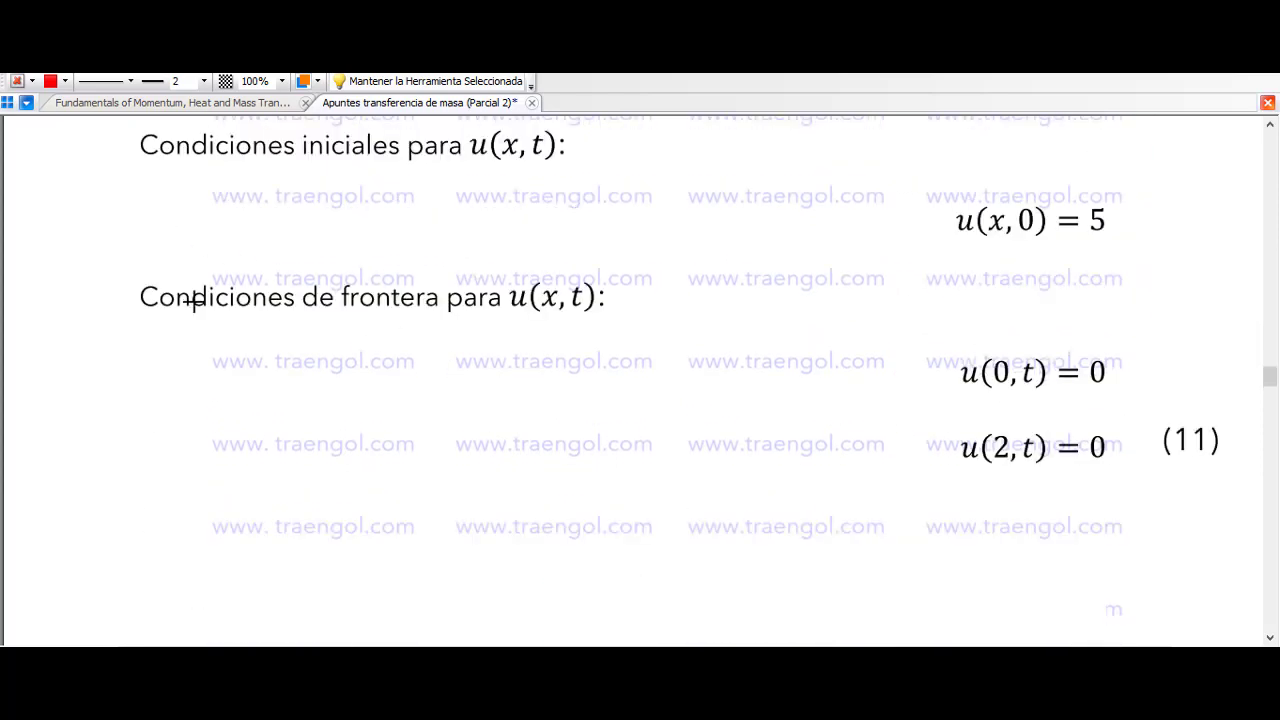
Step: Outline the boundary conditions and the initial-conditions heading with red rectangles, and undo both outlines
drag(107, 246, 1176, 523)
scroll(130, 263, up, 3)
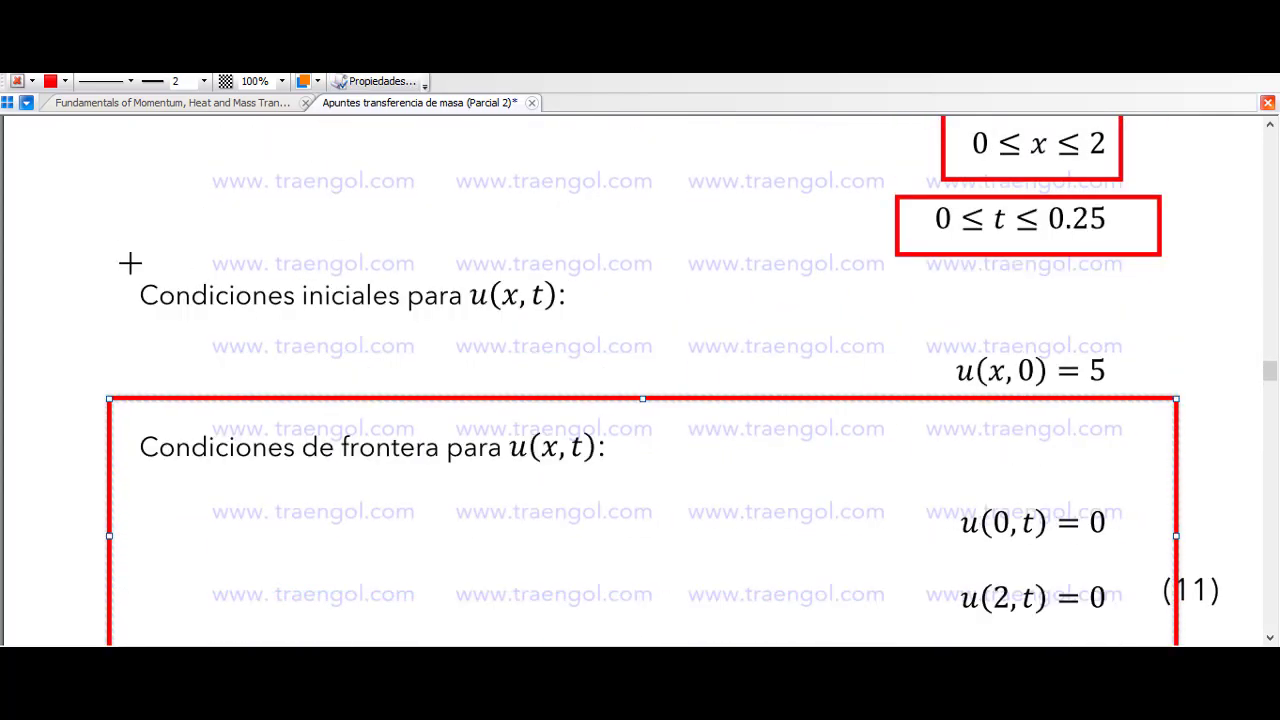
drag(103, 250, 613, 372)
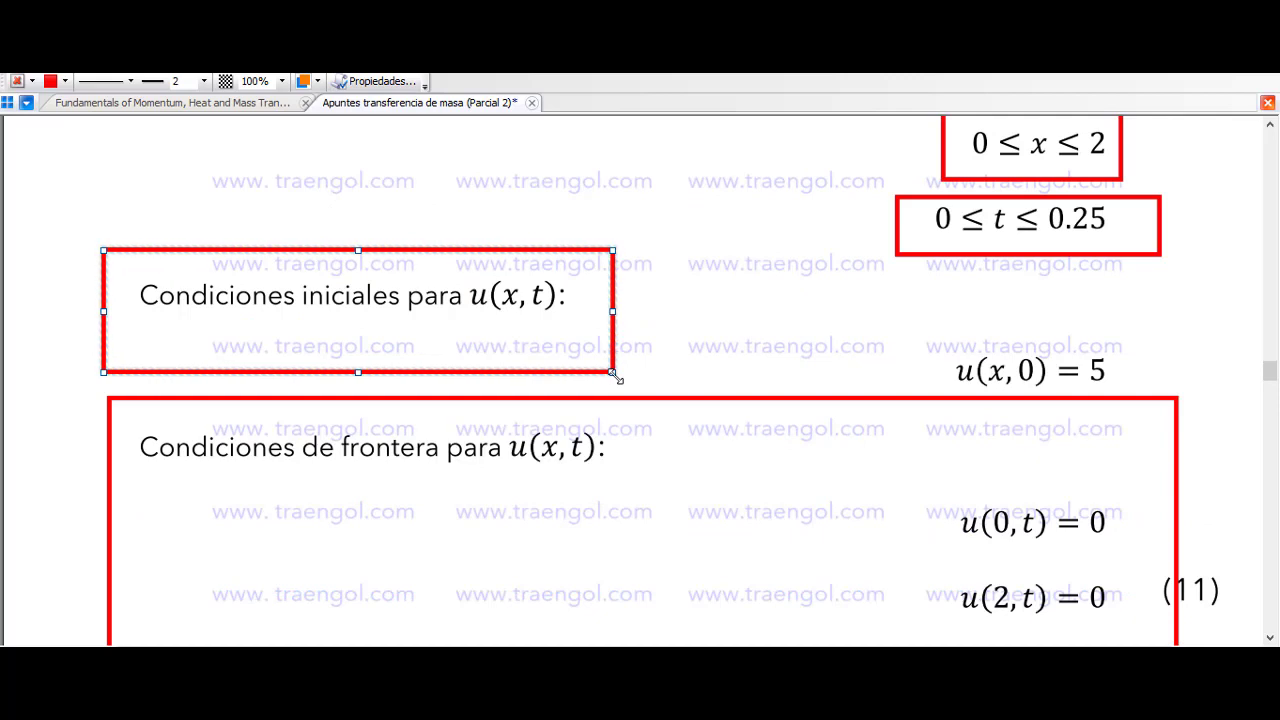
key(ctrl+z)
key(ctrl+z)
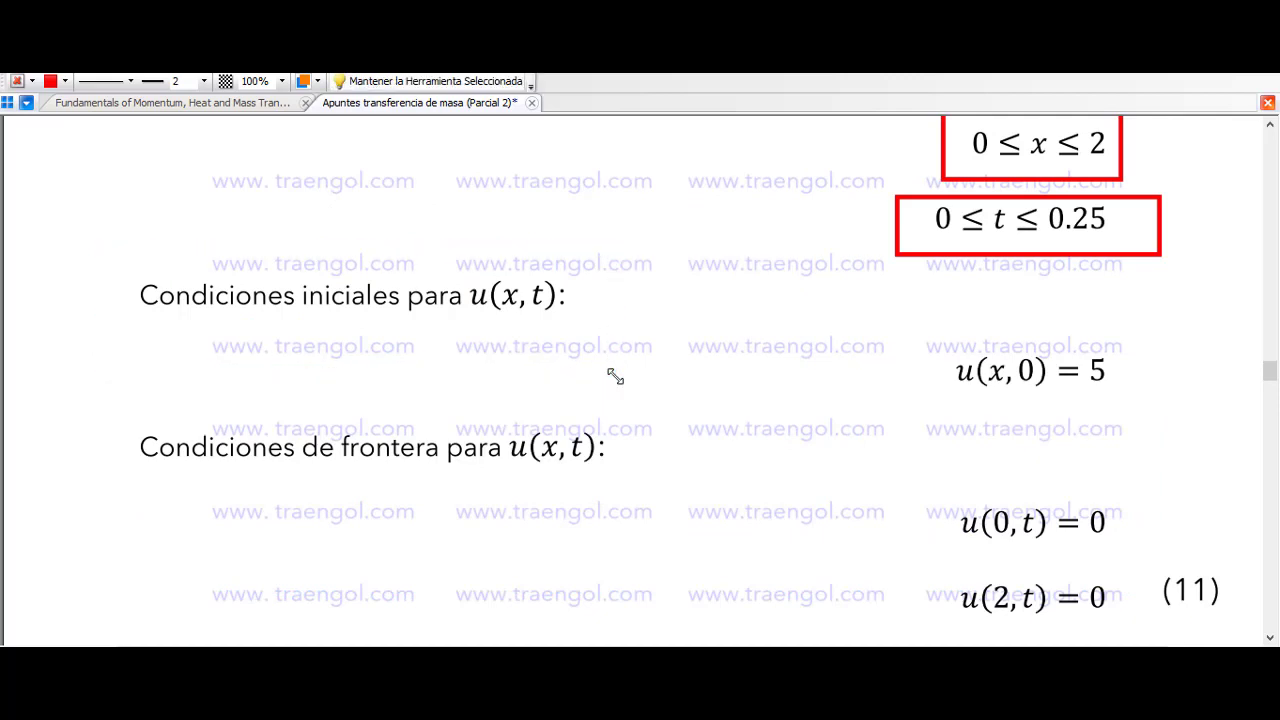
Step: Draw one red rectangle around the whole boundary-conditions block in the notes and delete it
scroll(603, 427, down, 2)
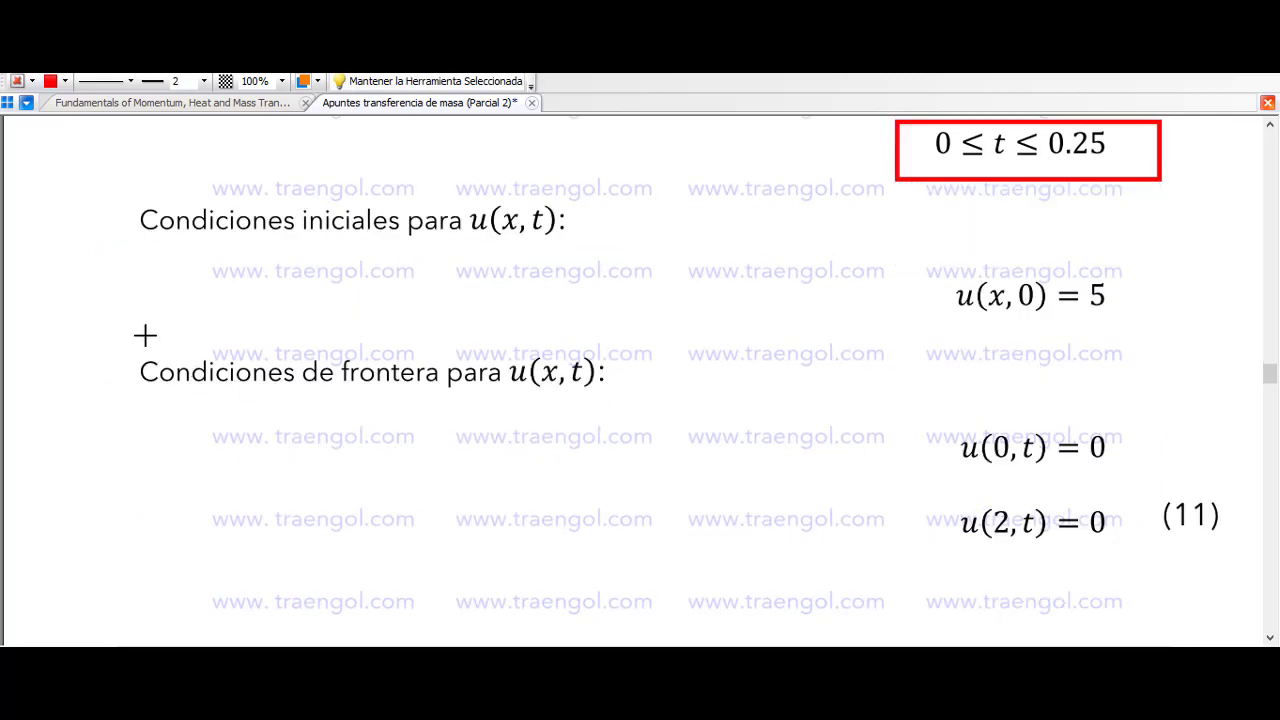
mouse_move(145, 335)
mouse_down()
mouse_move(1150, 630)
mouse_move(1262, 610)
mouse_up()
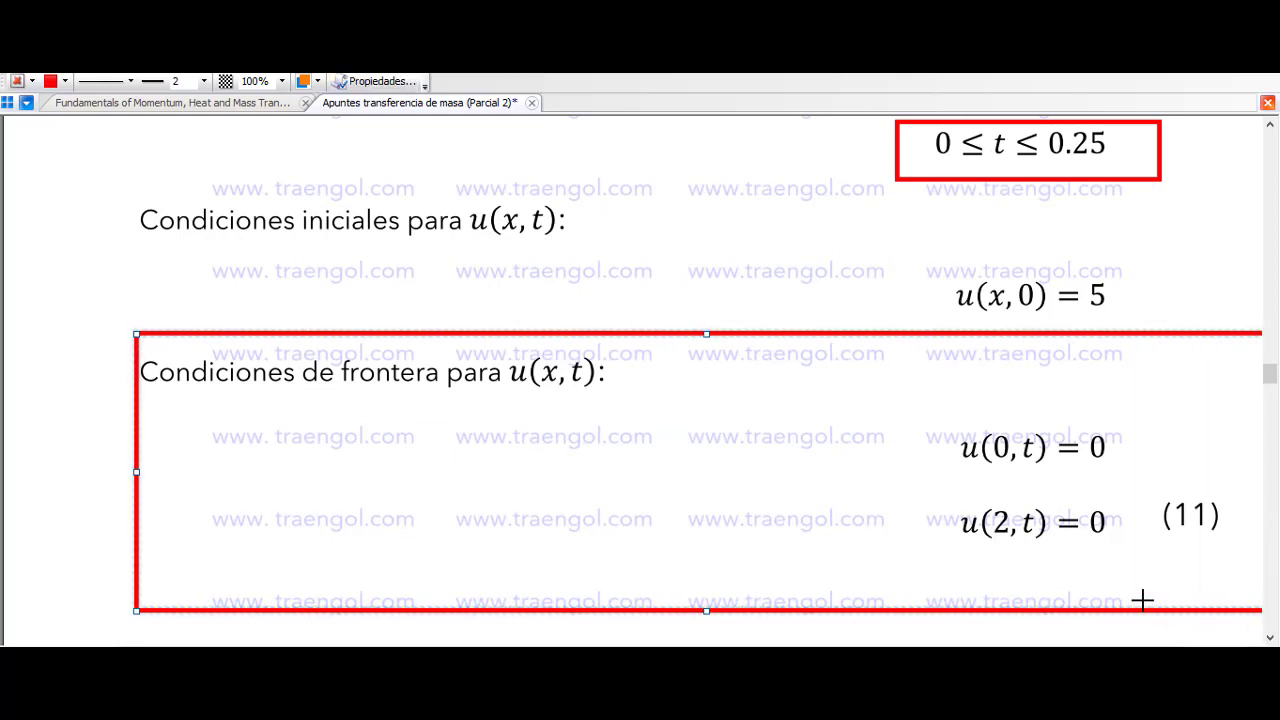
key(Delete)
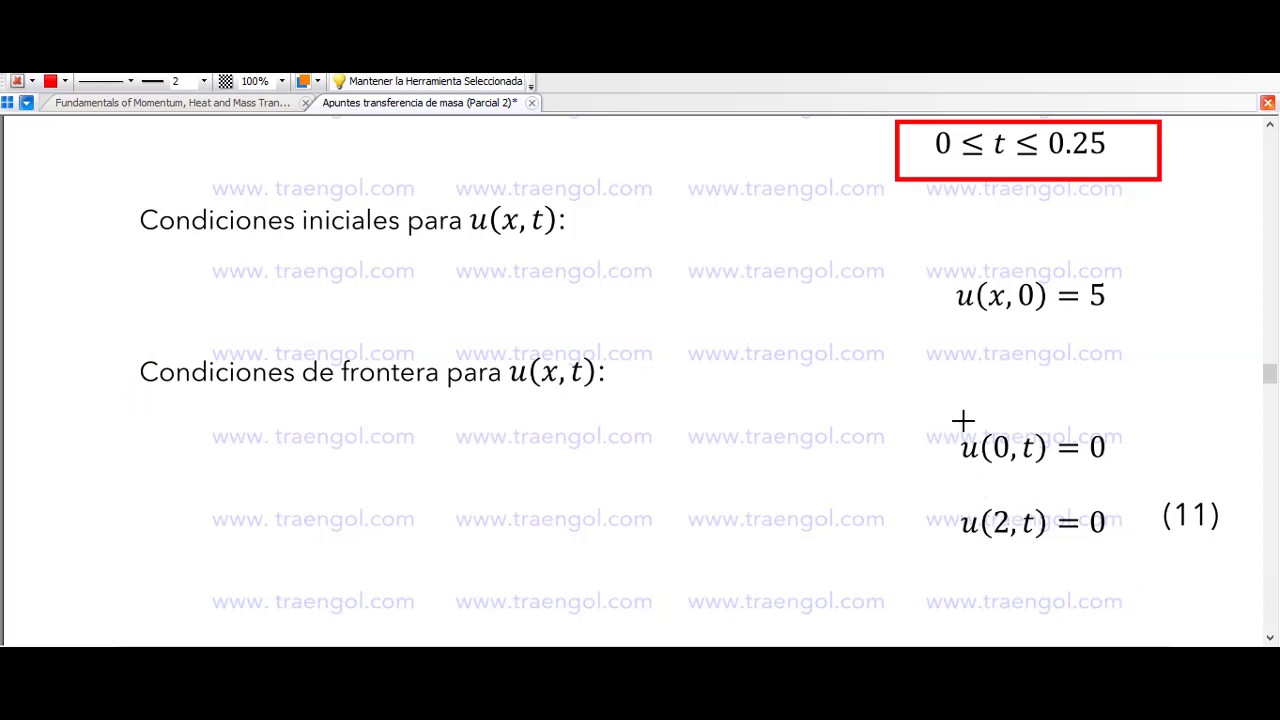
Step: Mark the x argument and the zero value of u(0,t) = 0 with red rectangles, and undo both marks
mouse_move(944, 407)
mouse_down()
mouse_move(1000, 455)
mouse_move(1010, 492)
mouse_up()
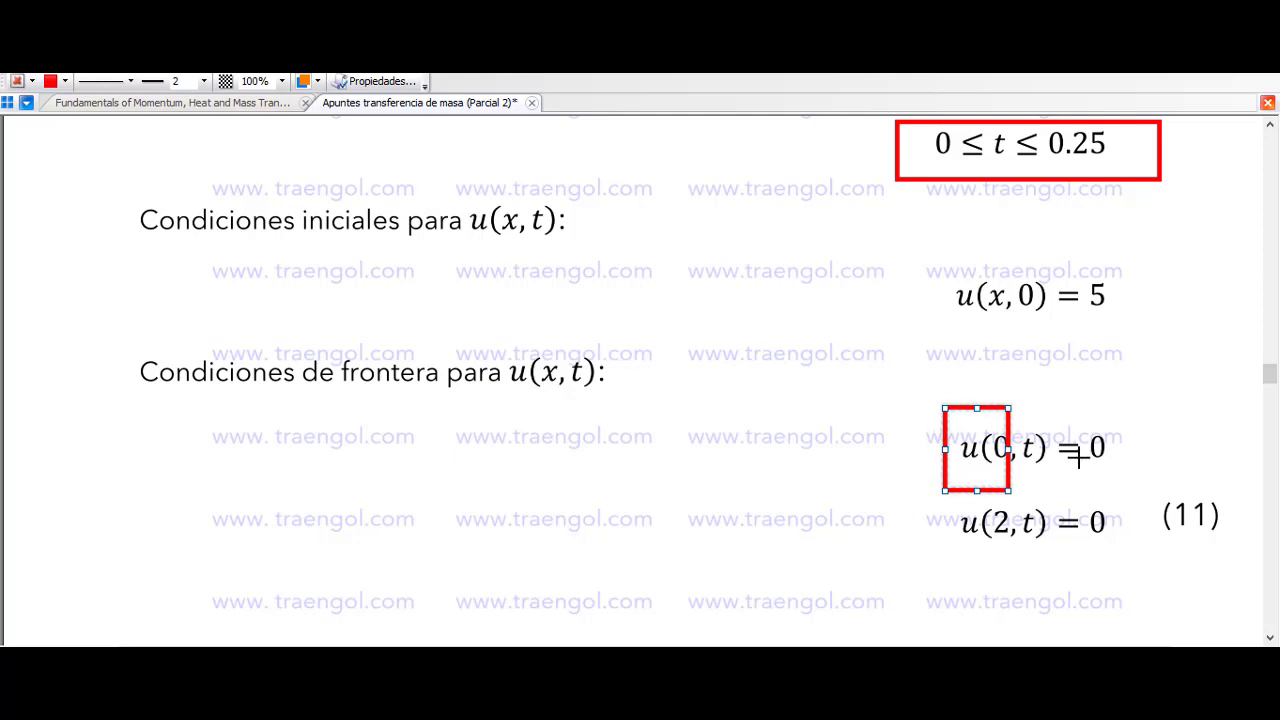
drag(1040, 400, 1130, 466)
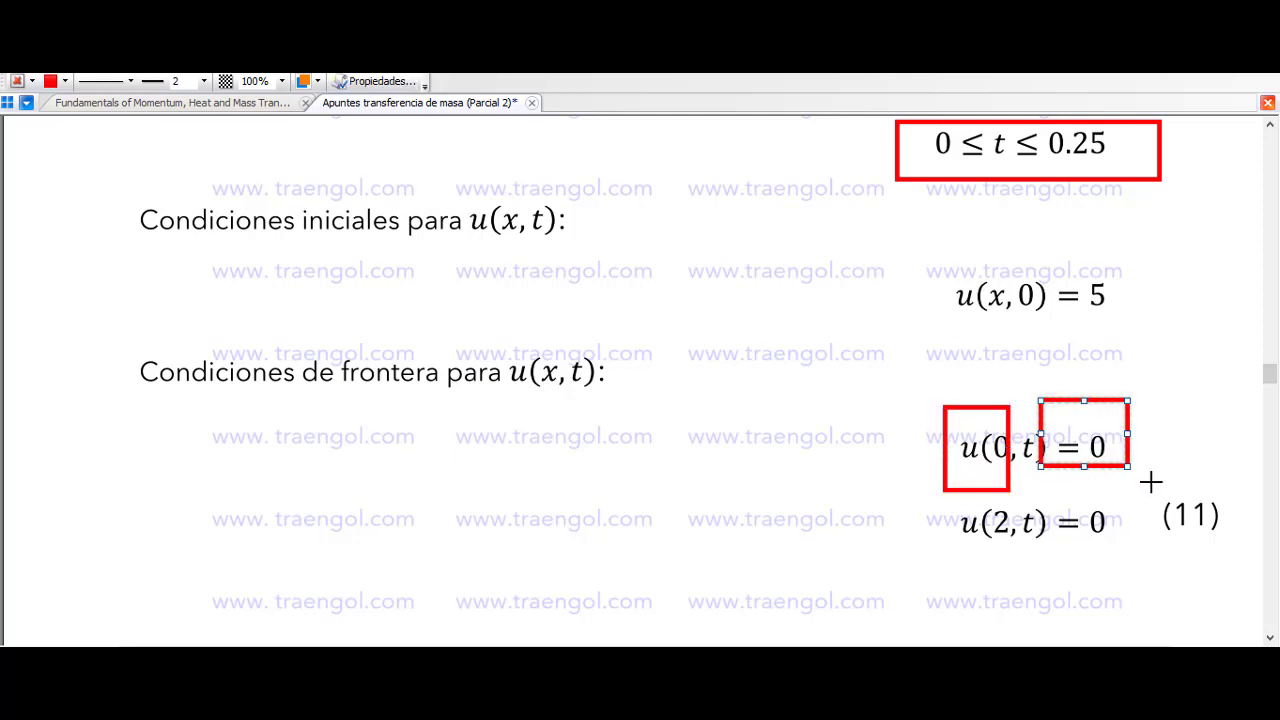
key(ctrl+z)
key(ctrl+z)
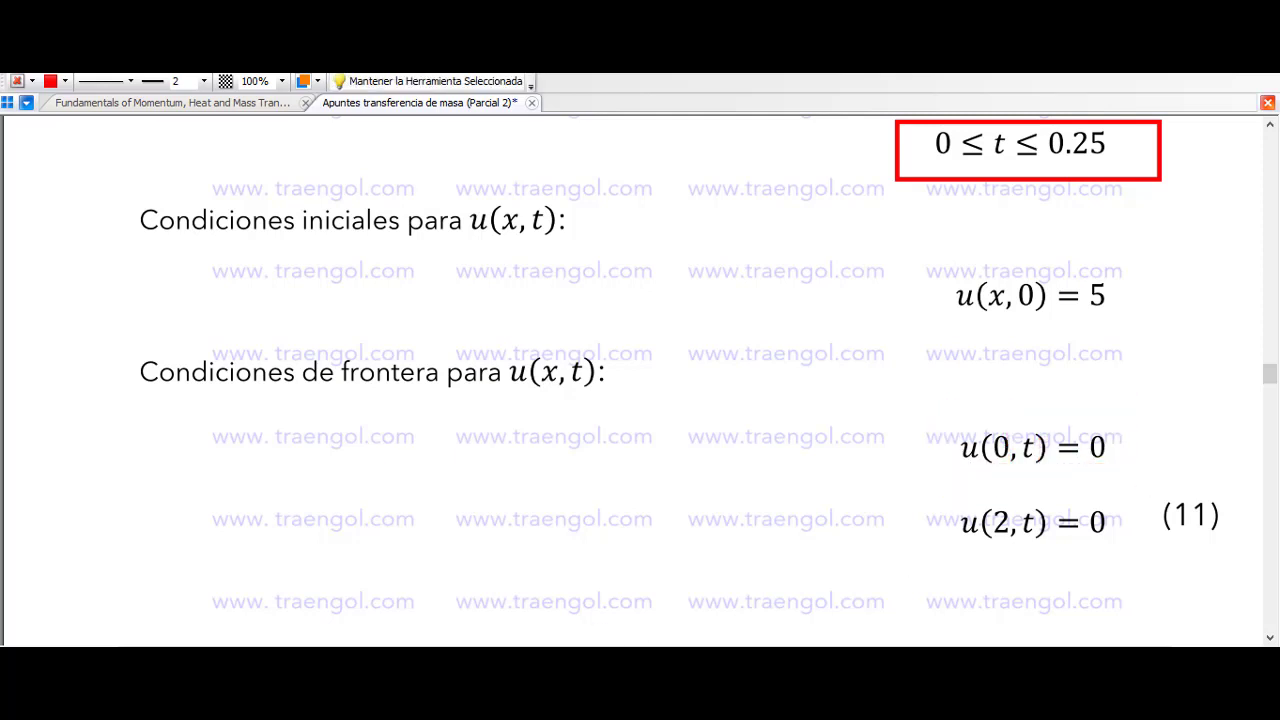
Step: Switch back to the Excel sheet and review the initial condition and the x=0 and x=2 boundary conditions in G39:H41
key(alt+Tab)
scroll(766, 520, down, 2)
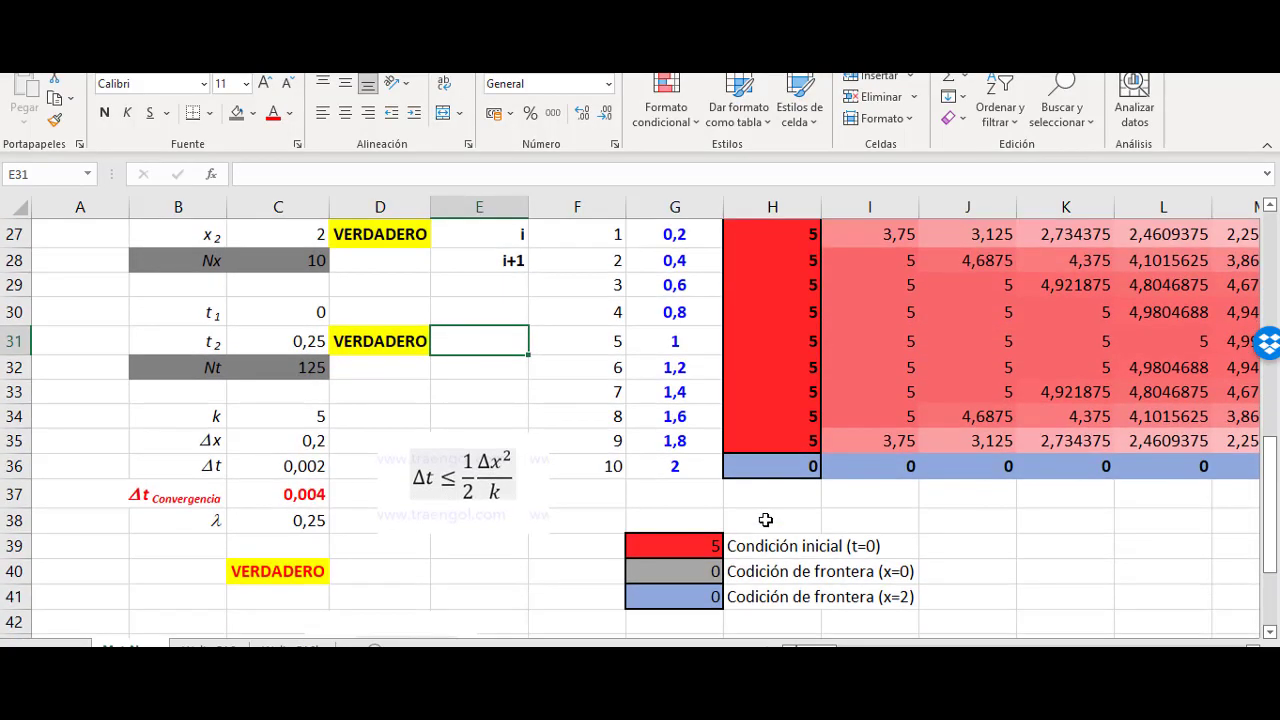
scroll(762, 528, down, 2)
click(756, 465)
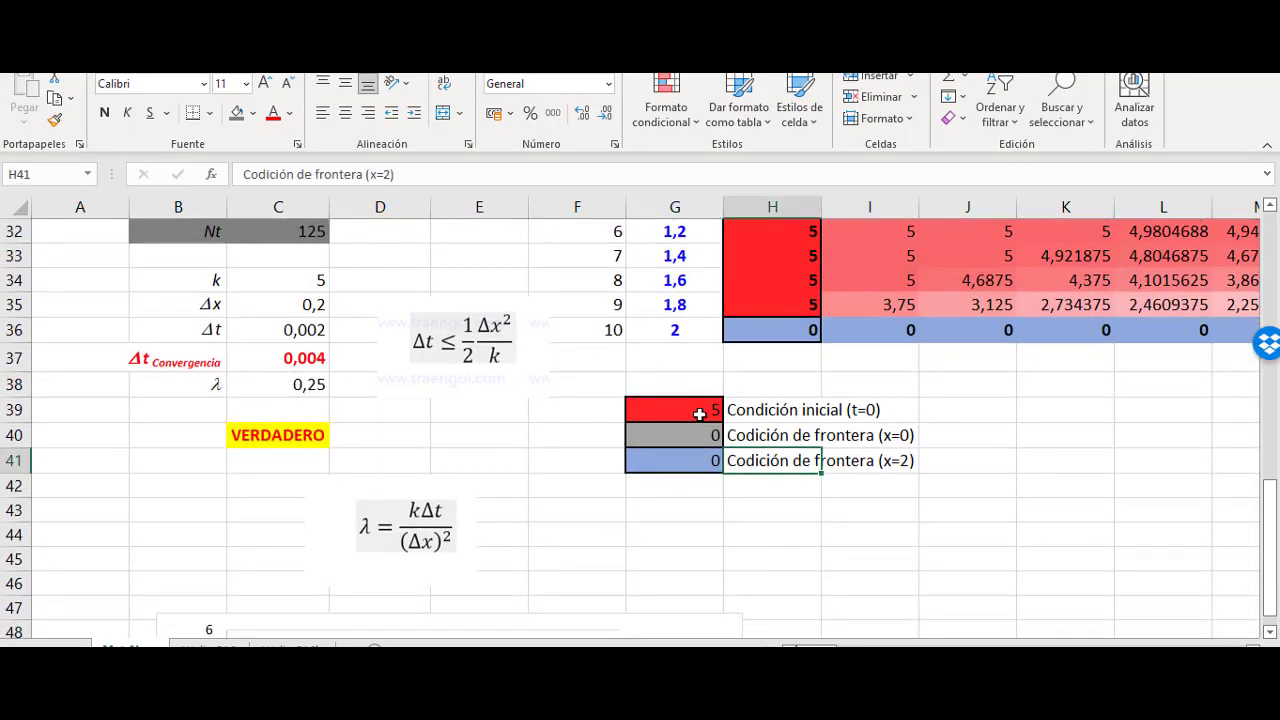
drag(699, 412, 697, 463)
click(702, 455)
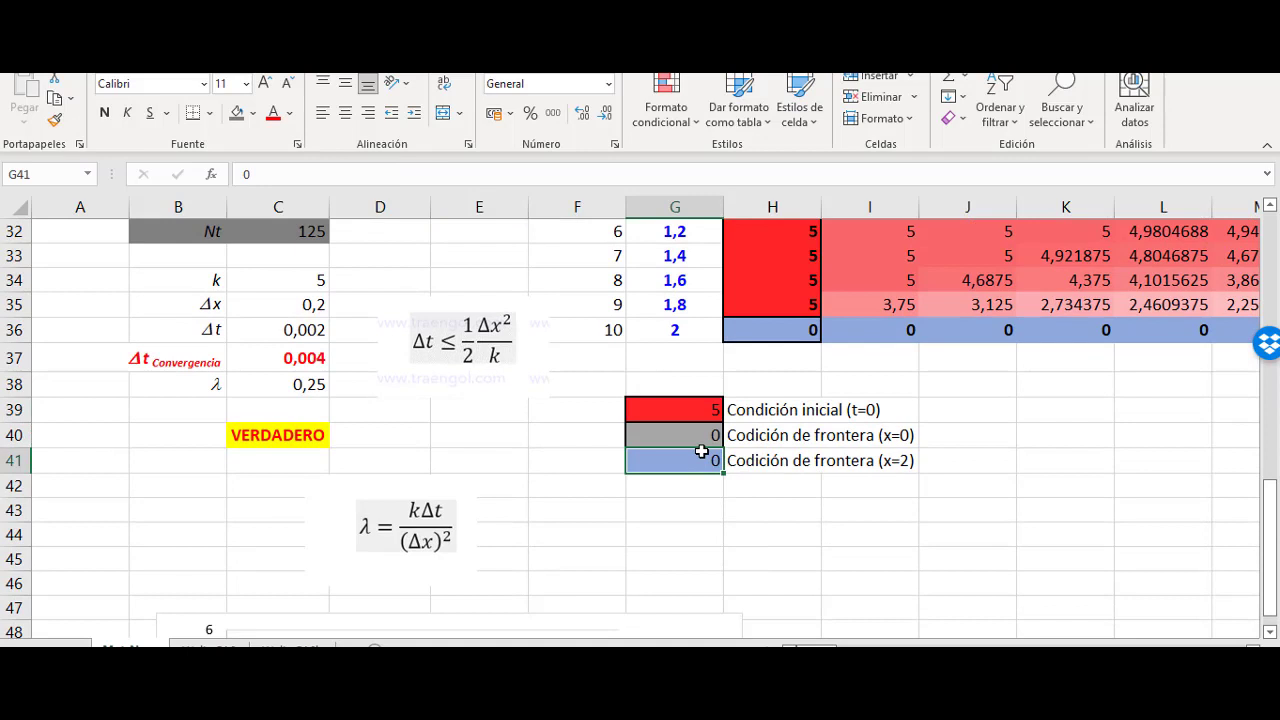
click(742, 537)
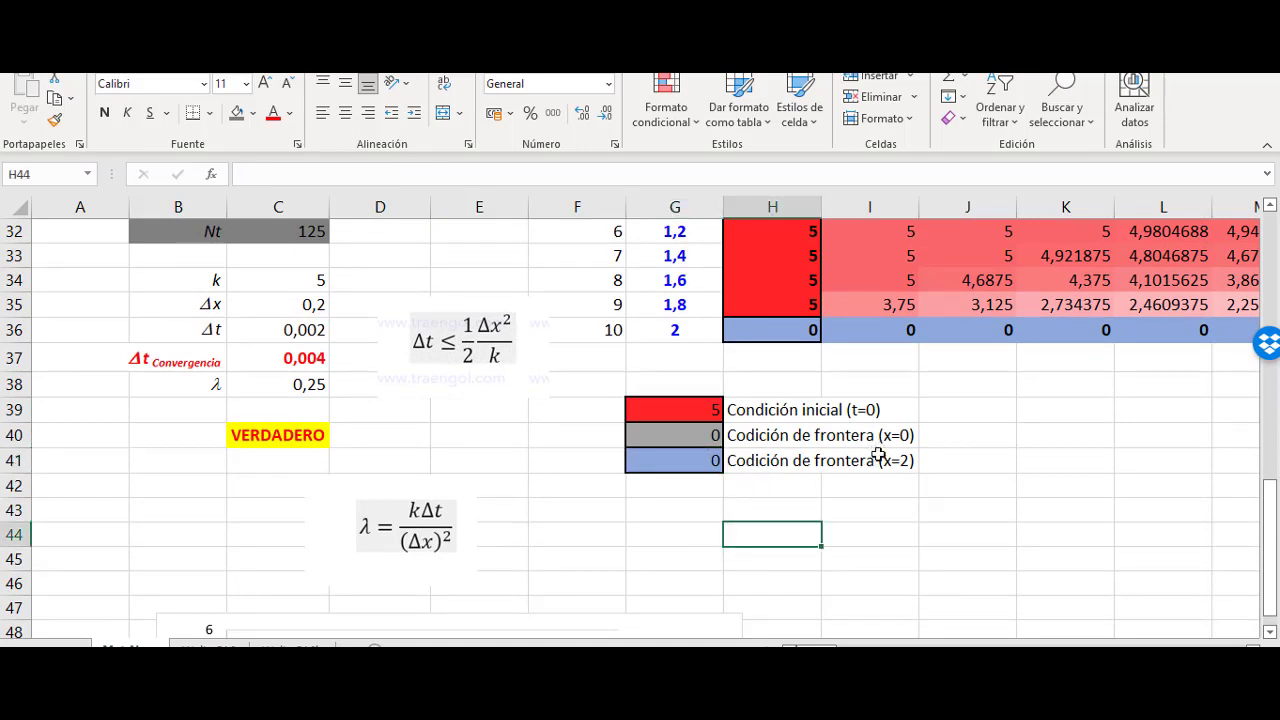
click(800, 432)
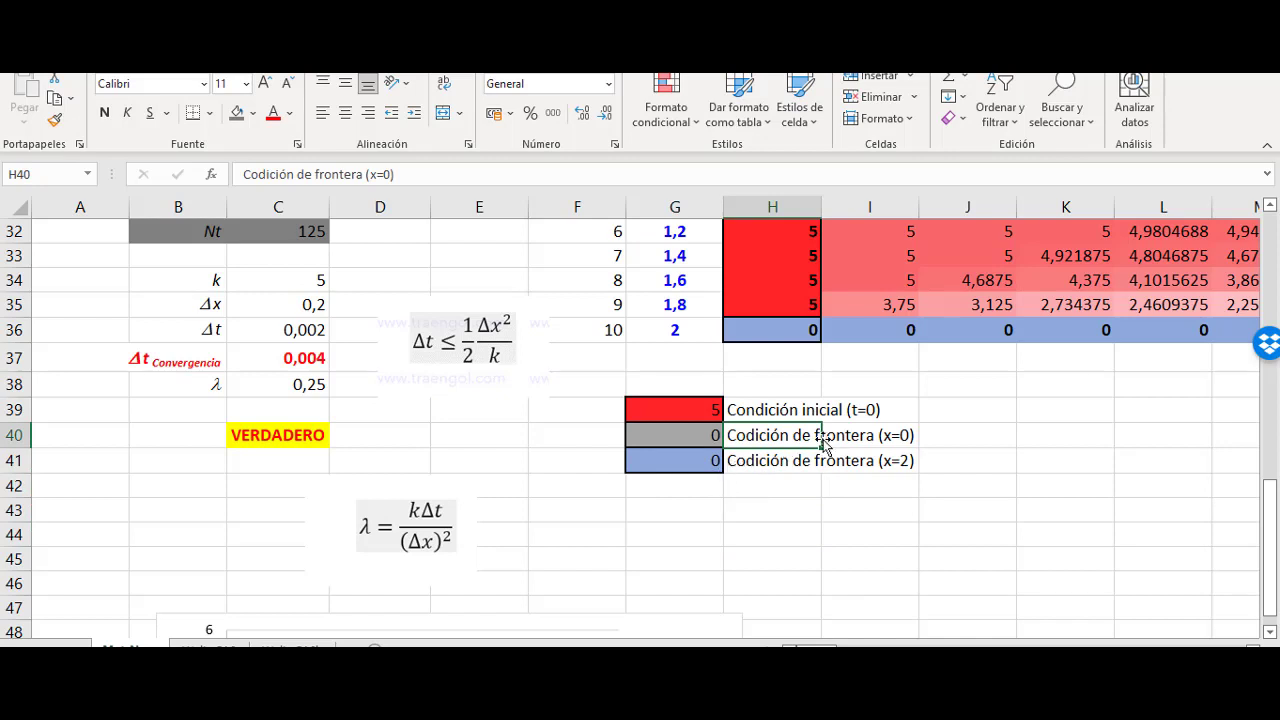
click(706, 435)
Step: Enter the heading u in G38, above the initial and boundary condition values
click(677, 376)
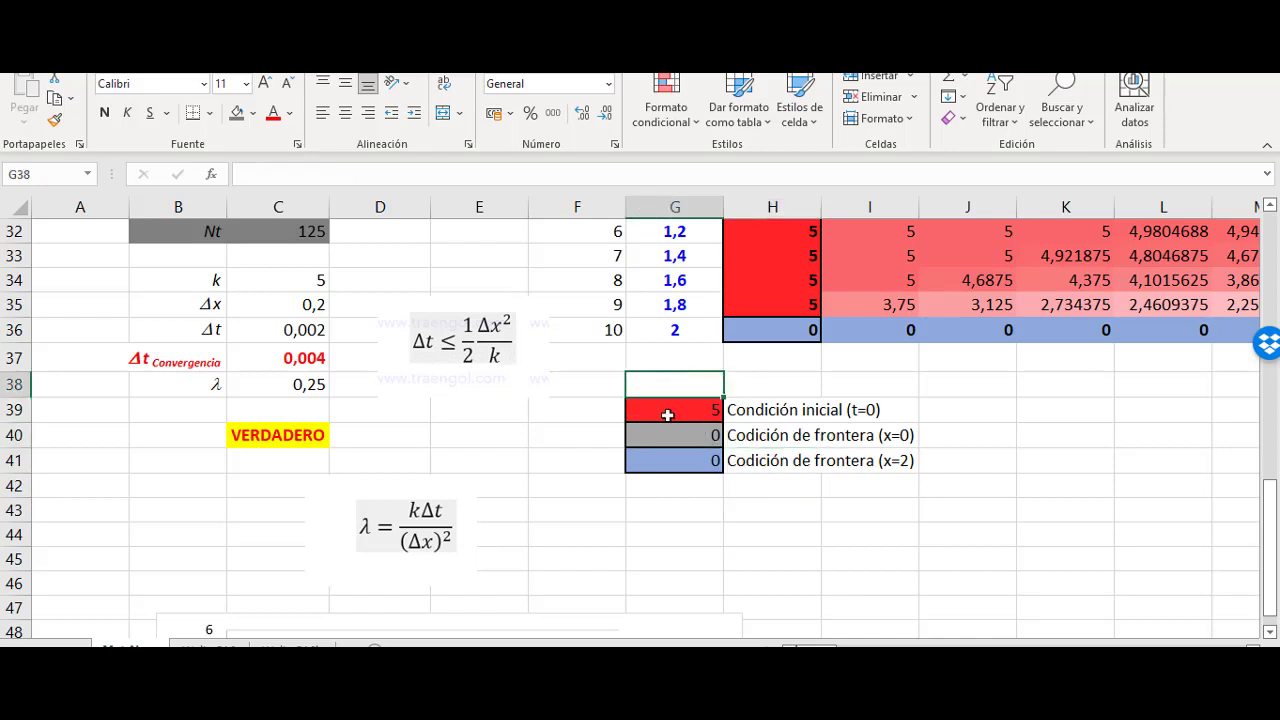
text(u)
key(Return)
Step: Relate the x=0 boundary value in G40 to the x position in G26 and to row 26 of the grid
click(676, 432)
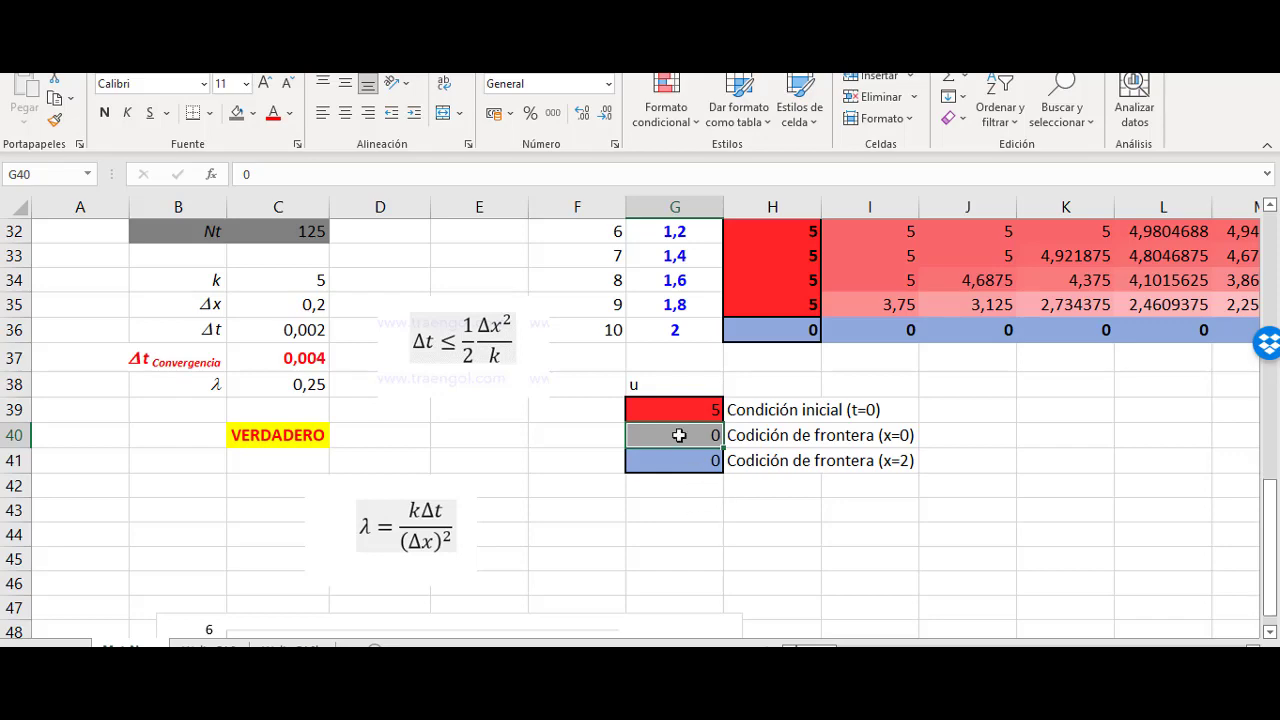
scroll(679, 435, up, 3)
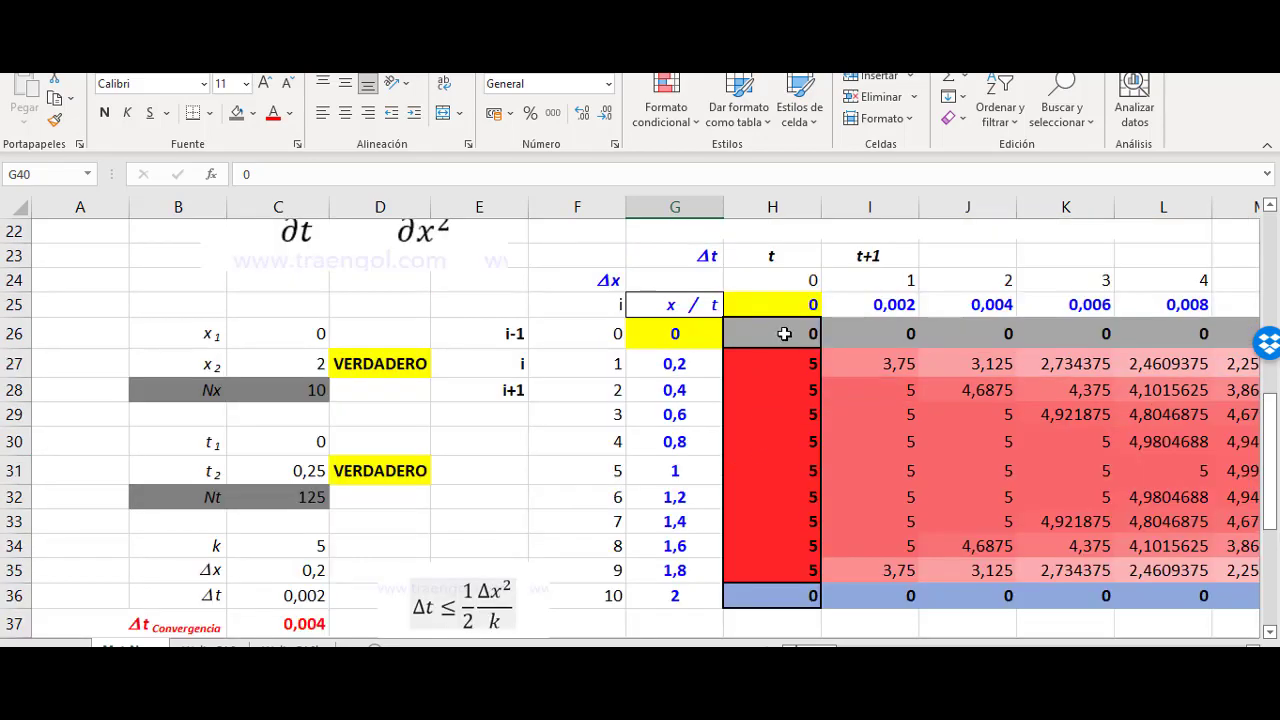
click(675, 334)
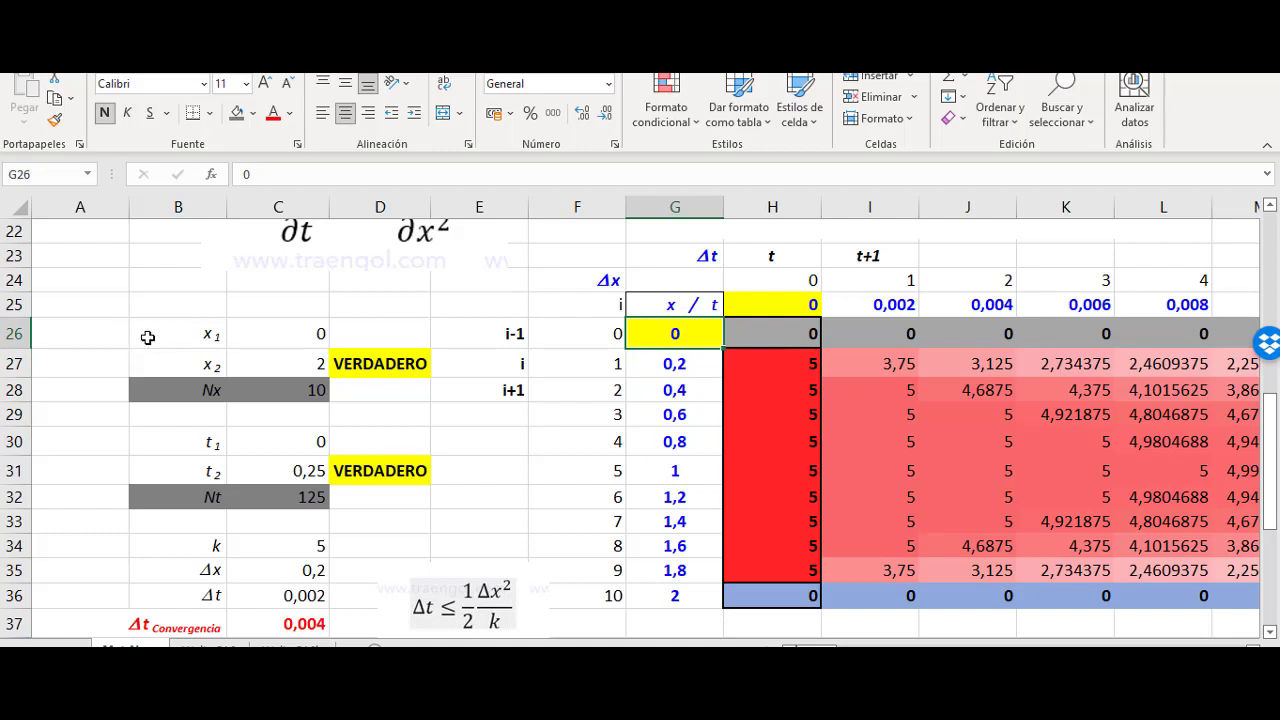
click(16, 330)
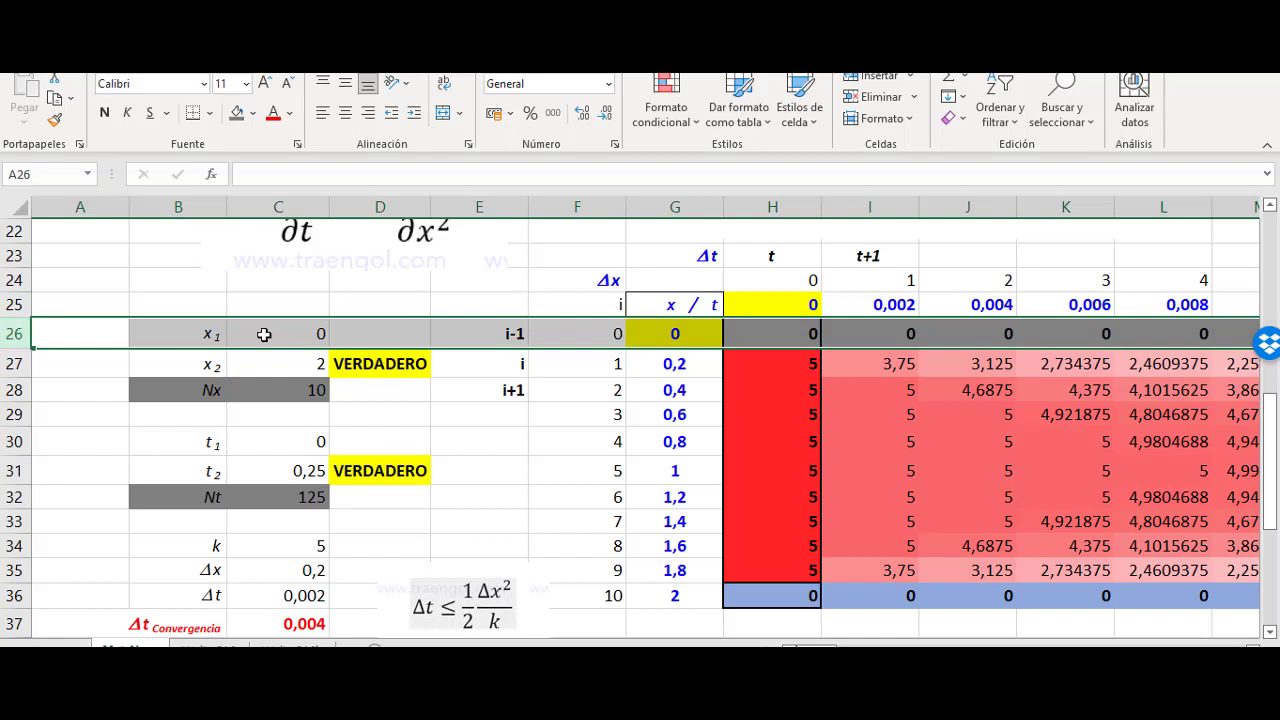
click(681, 341)
click(675, 207)
click(692, 342)
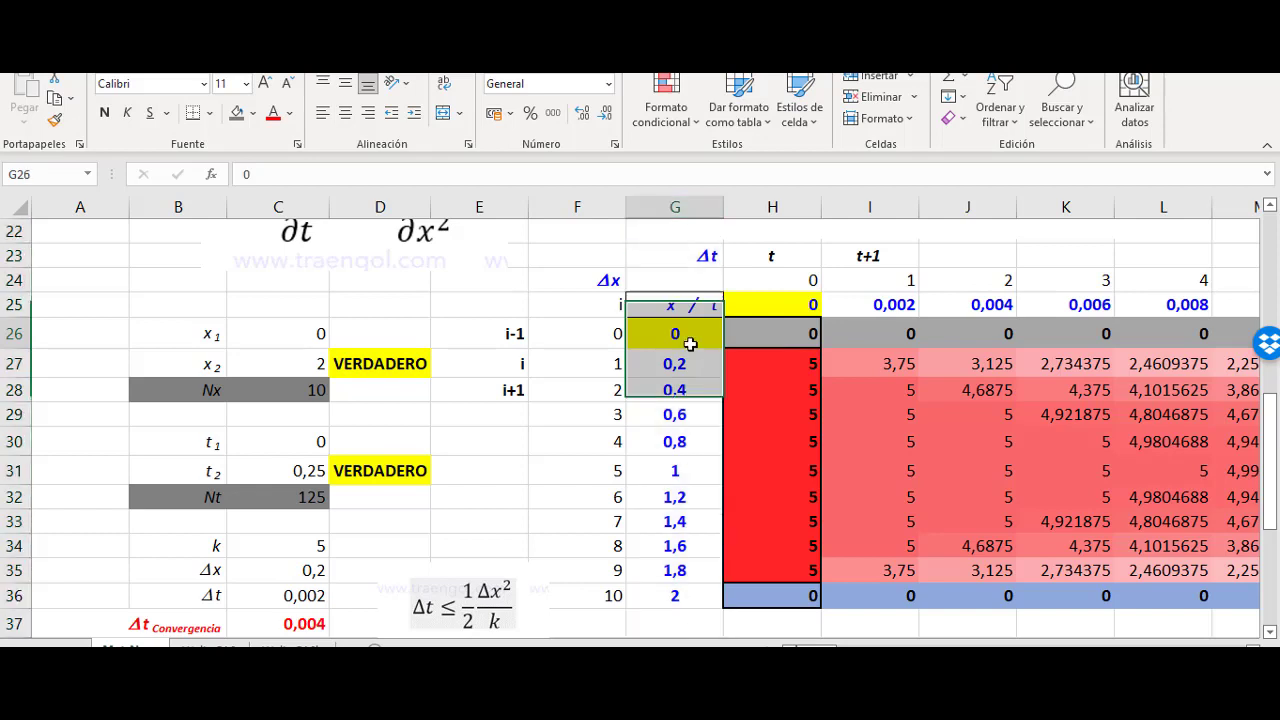
Step: Inspect how row 26 carries the x=0 boundary value over time, checking cells I26 and J26
click(15, 333)
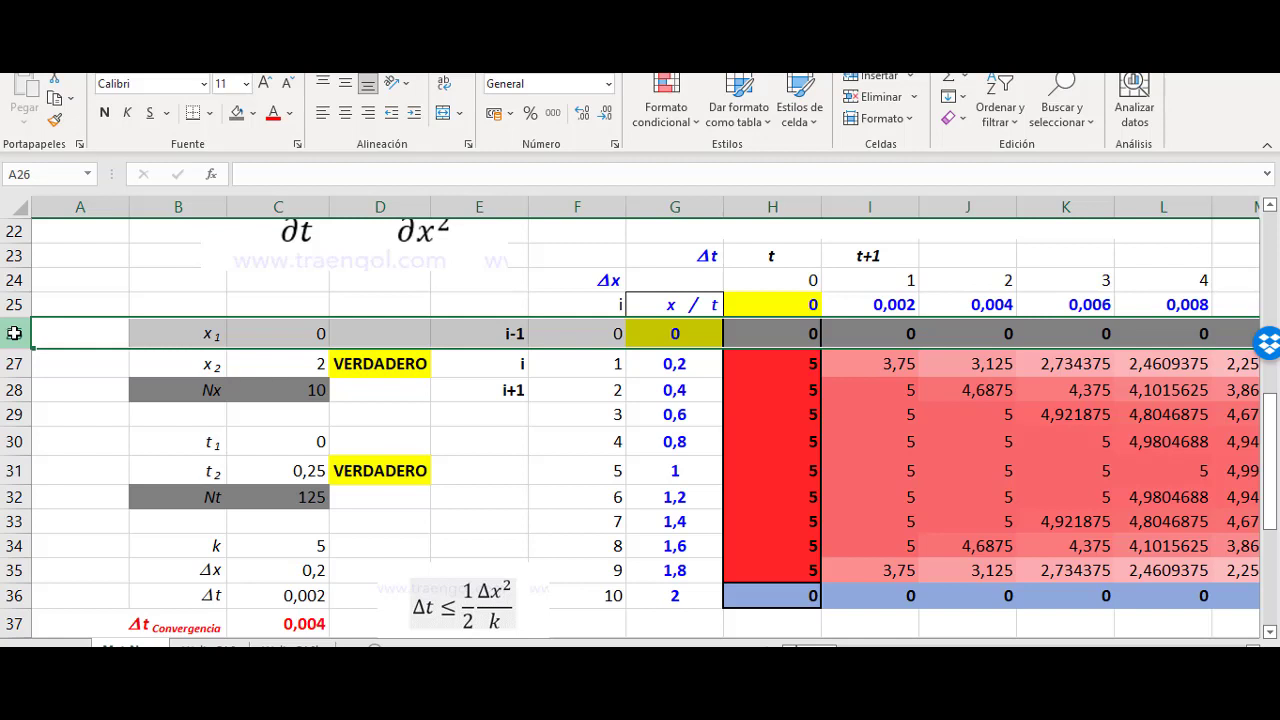
click(905, 335)
click(985, 335)
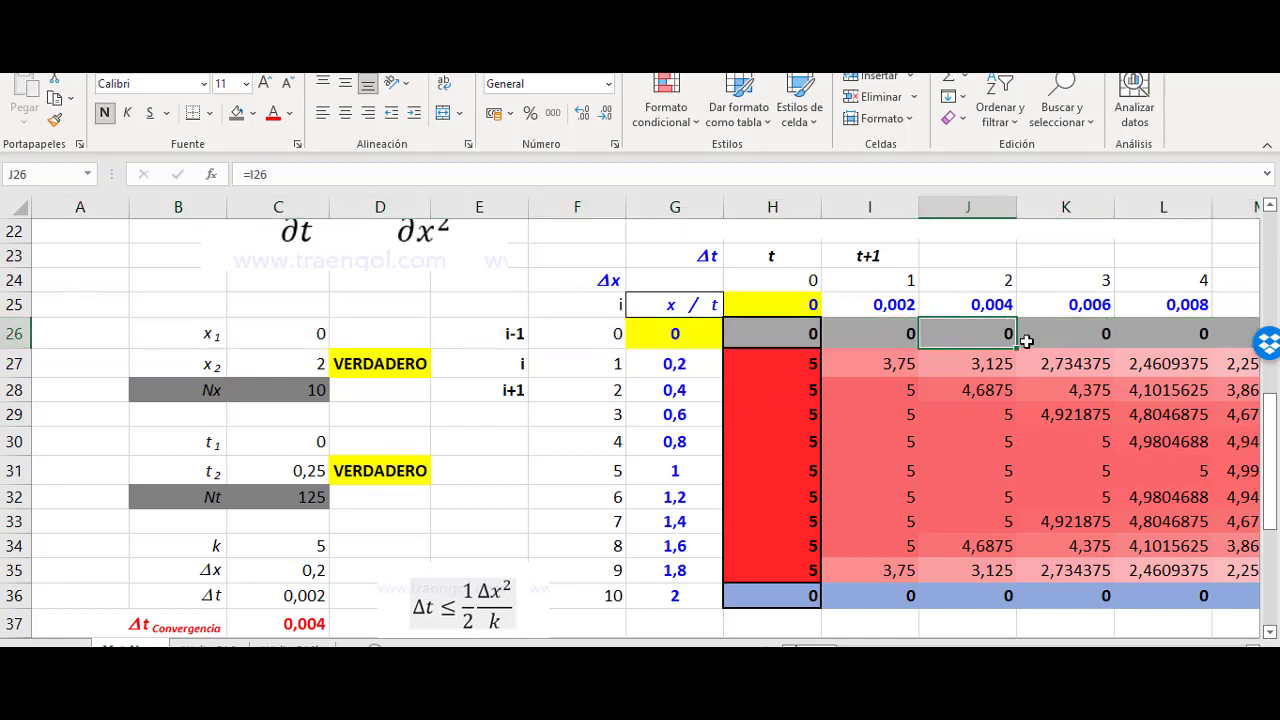
Step: Trace the x=0 boundary value along row 26 through K26 and L26 and examine the source references in H26 and H27
click(1100, 335)
click(1138, 338)
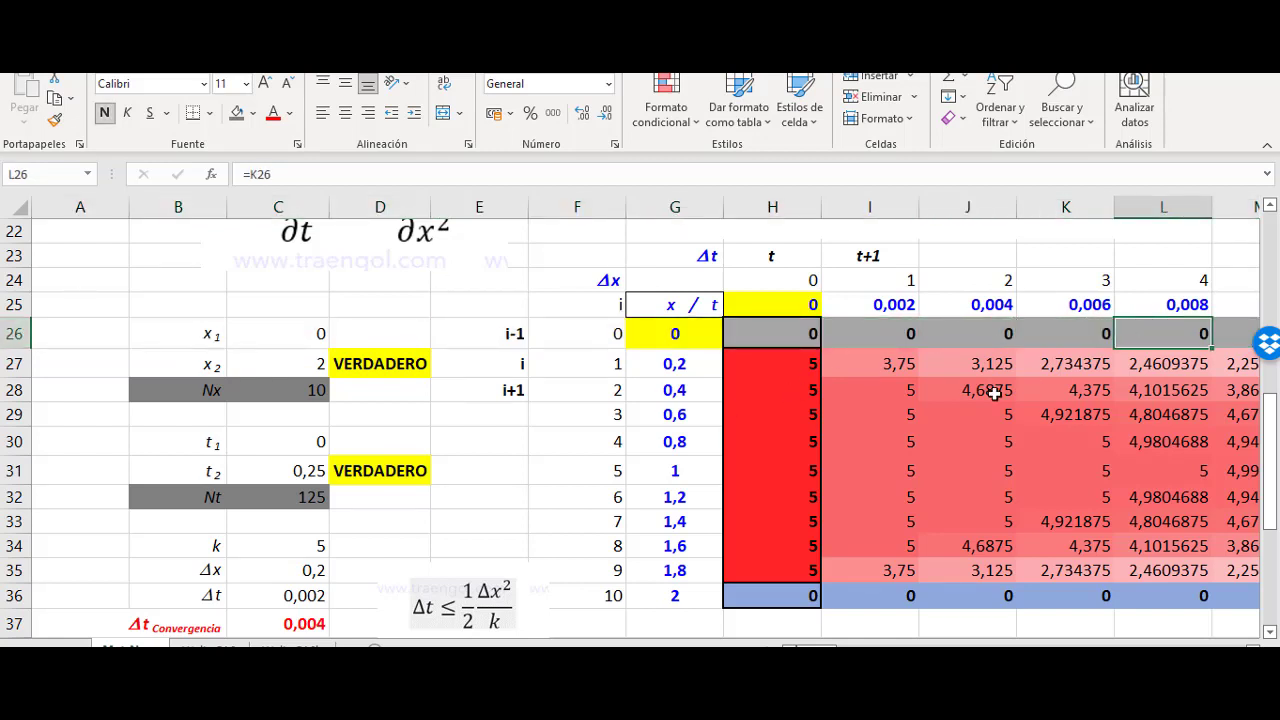
click(792, 338)
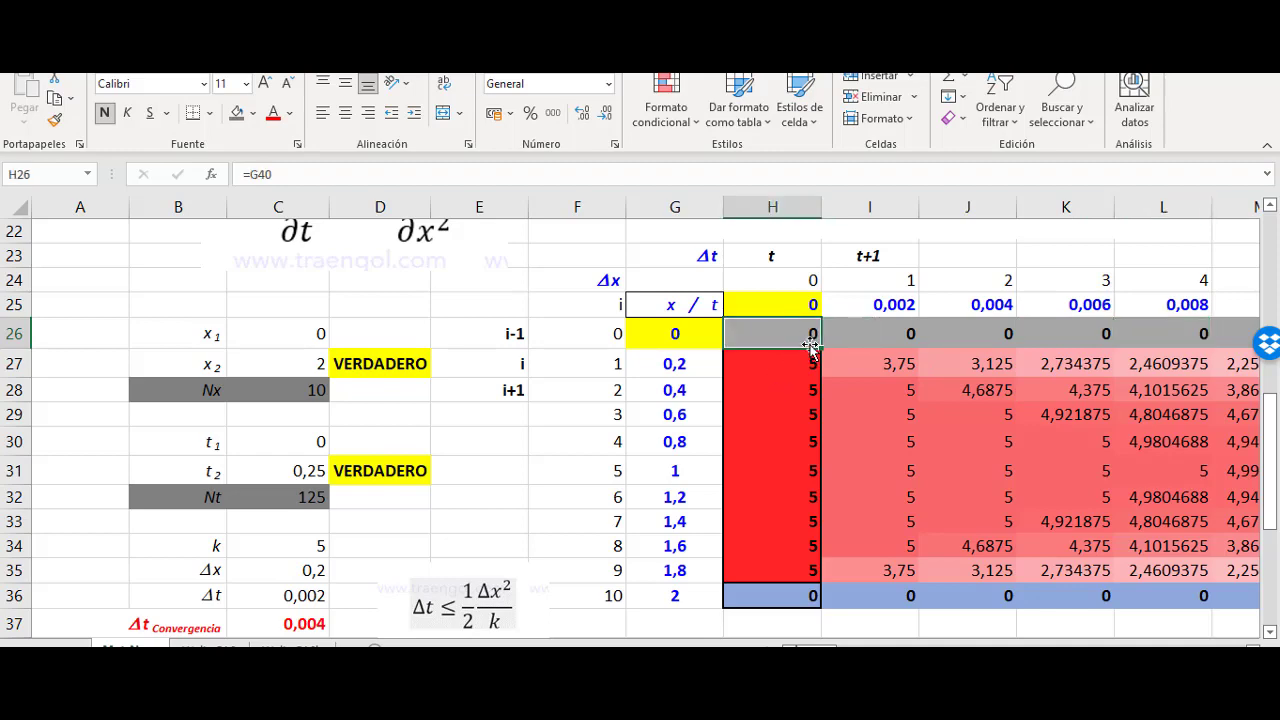
double_click(800, 348)
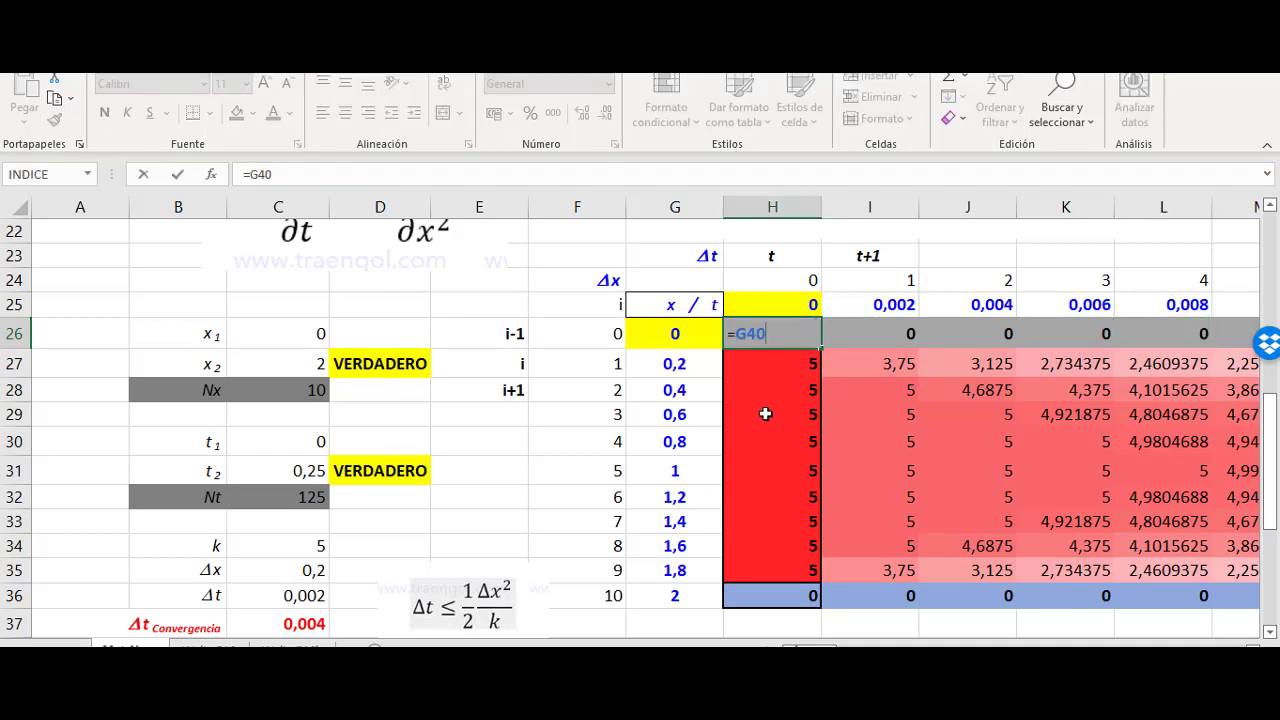
scroll(765, 413, down, 3)
key(Return)
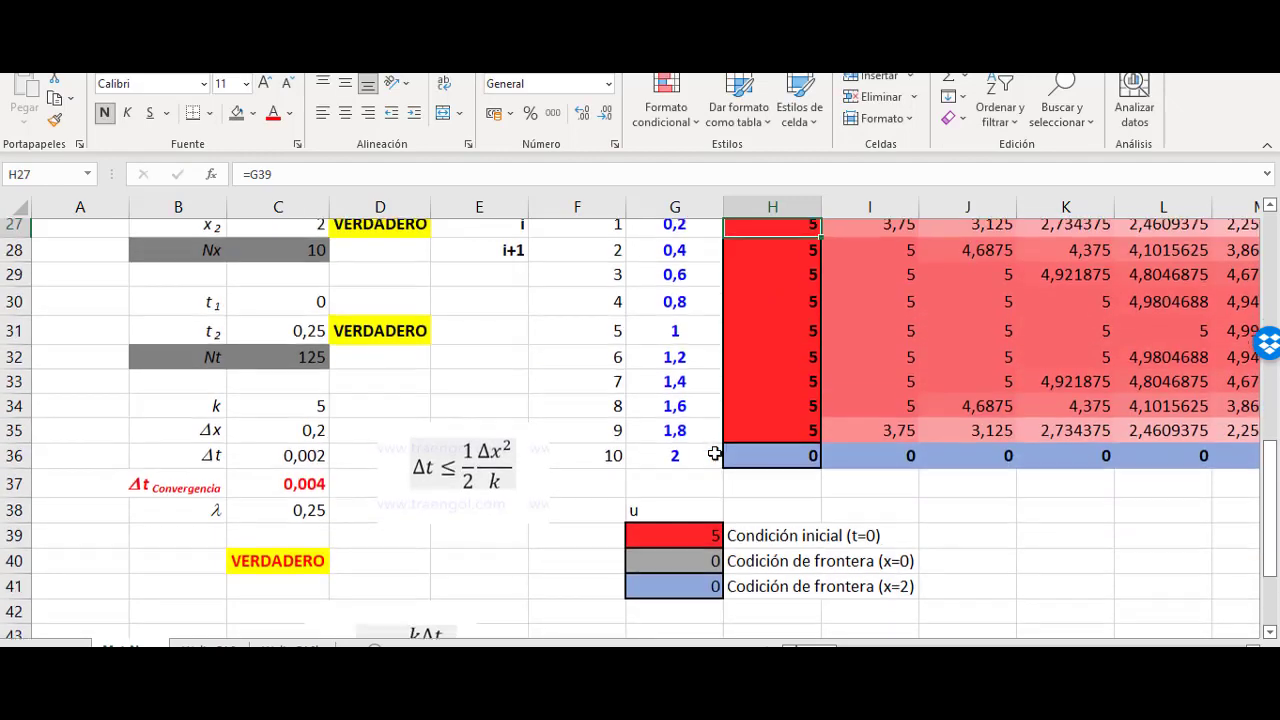
scroll(786, 440, up, 2)
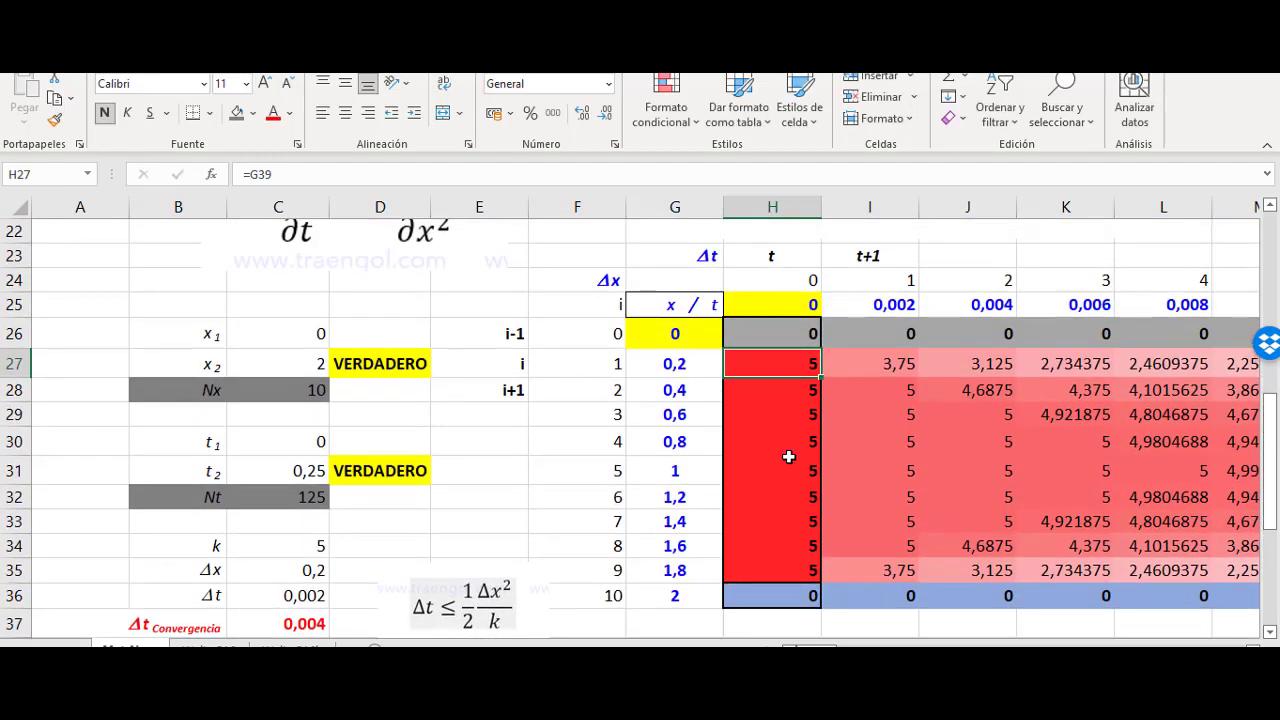
key(ctrl+c)
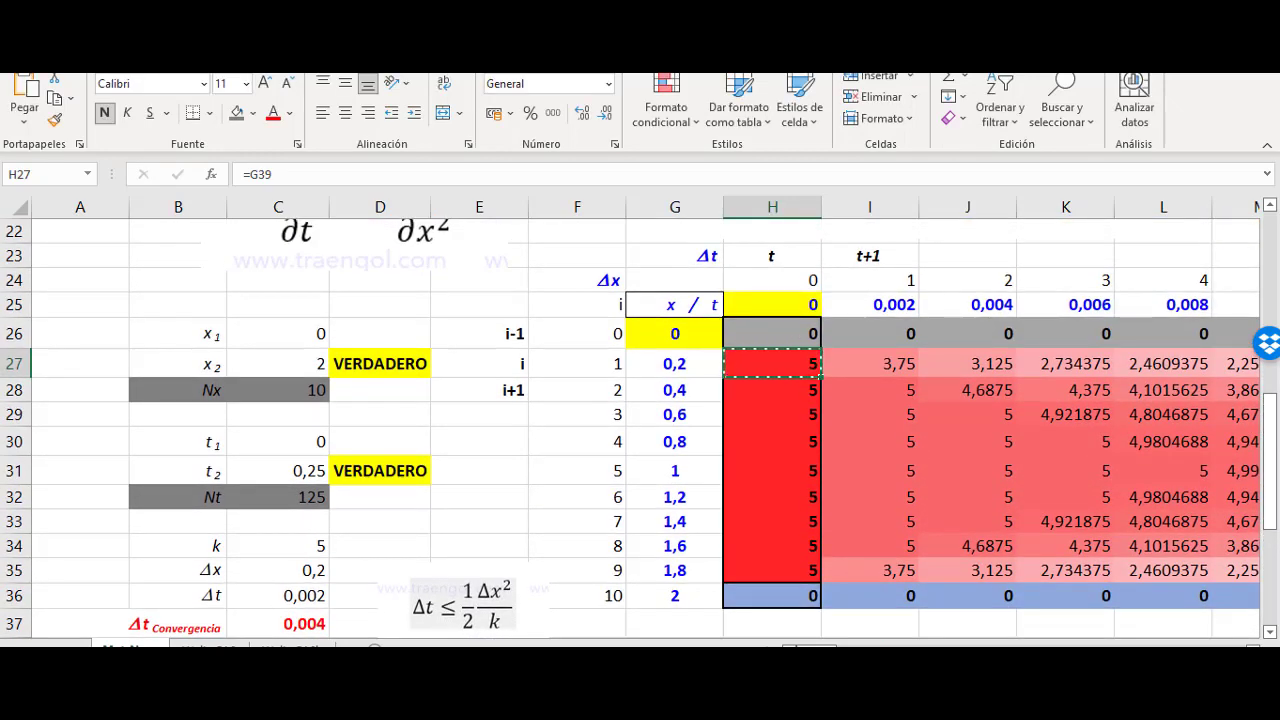
key(Escape)
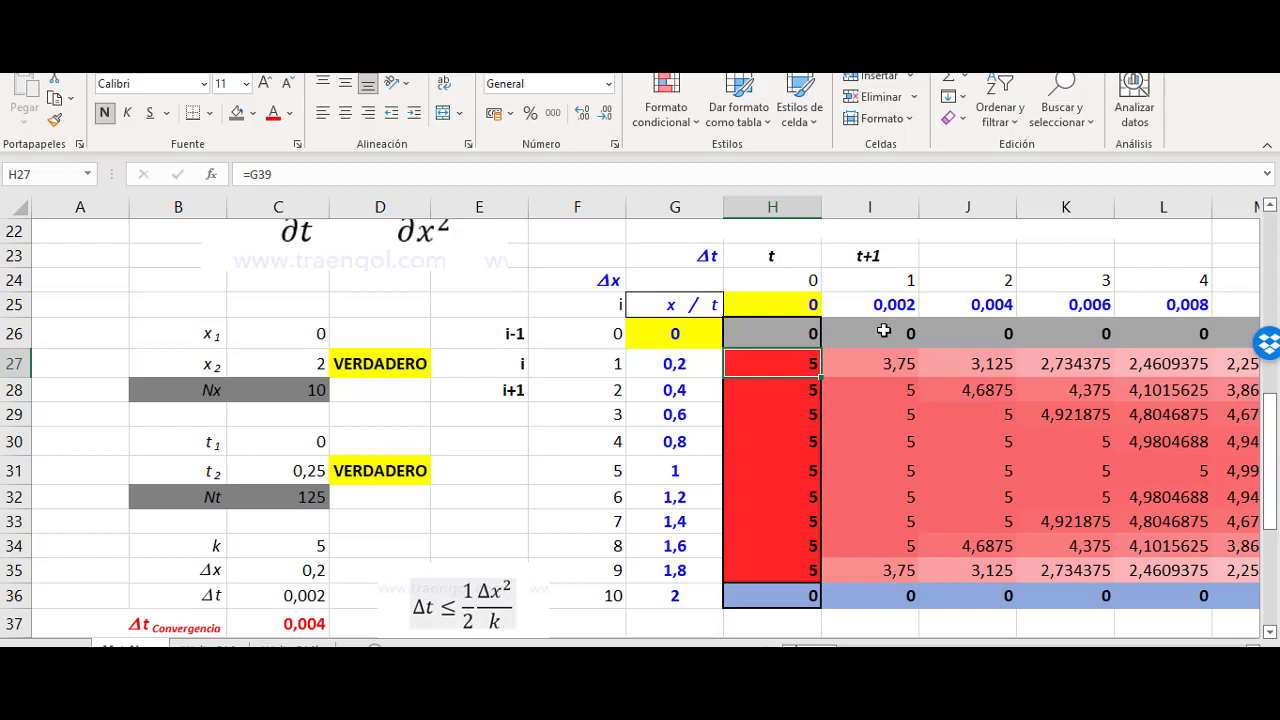
Step: Enter the formula =H26 in I26 so the x=0 boundary row references the previous time step
click(990, 332)
click(883, 333)
text(=)
key(Left)
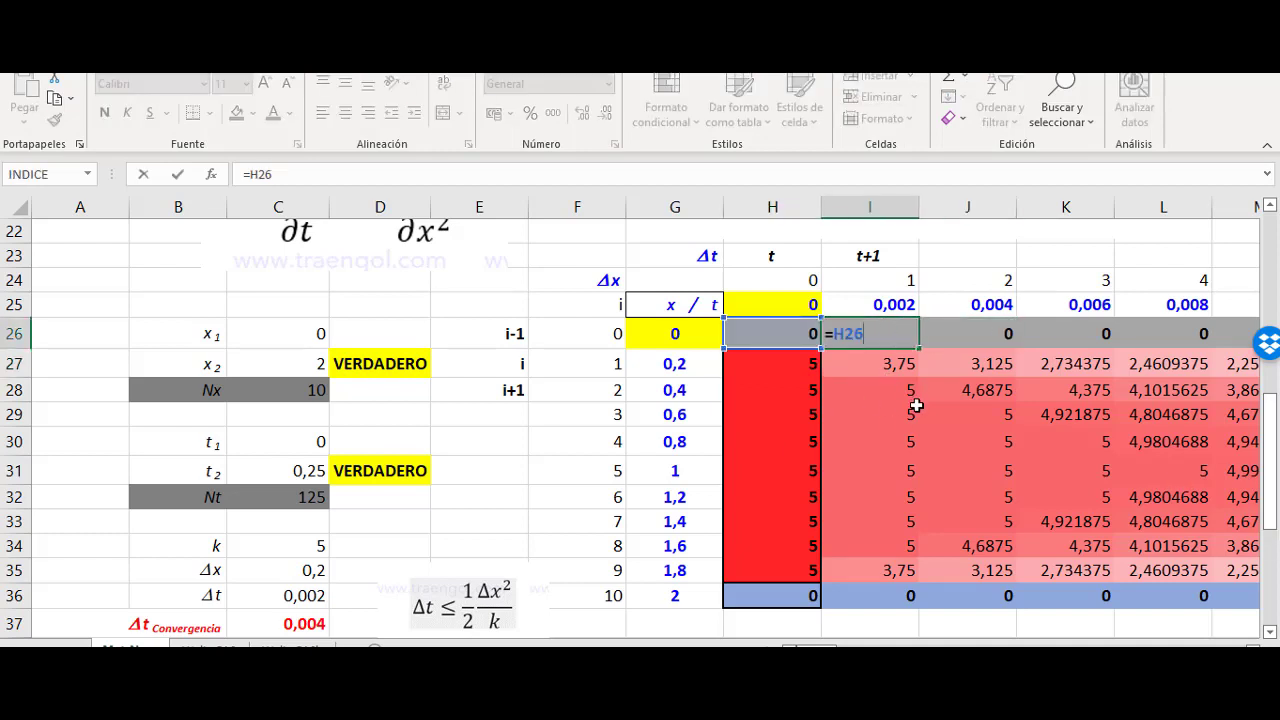
key(Return)
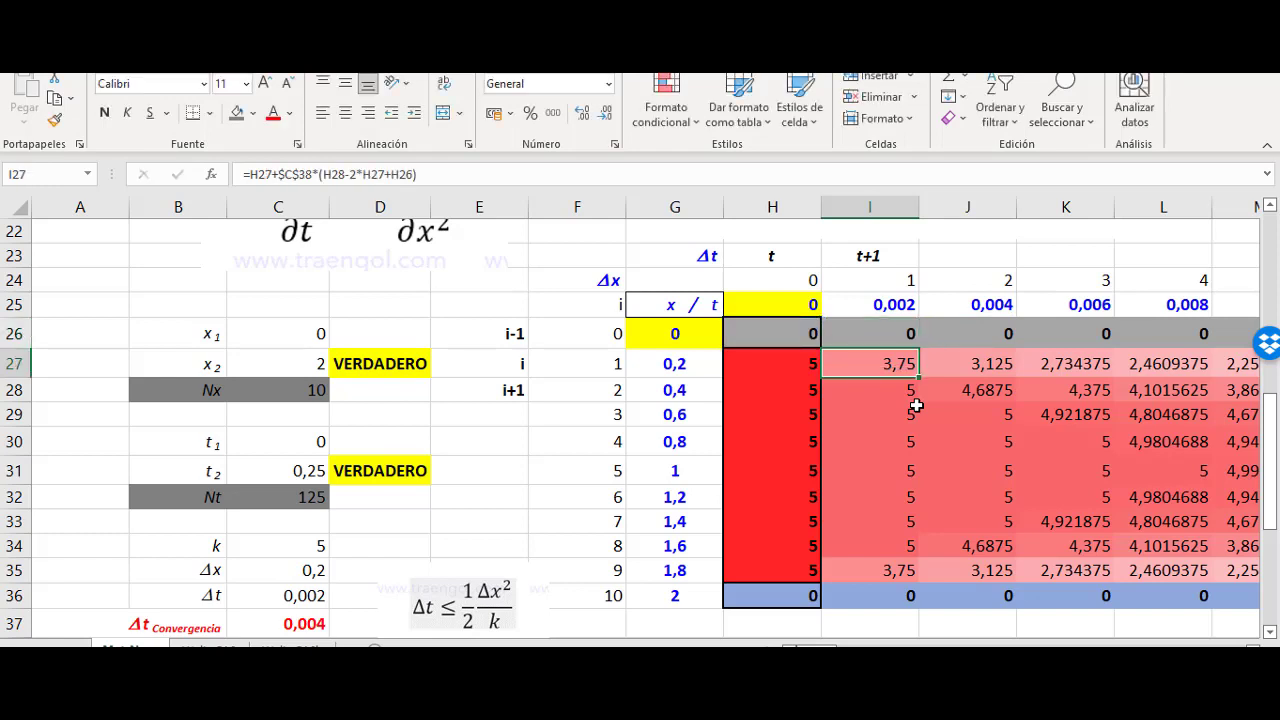
Step: Recheck the formula in I26 and copy it across row 26 through column EC, time step 125
click(866, 206)
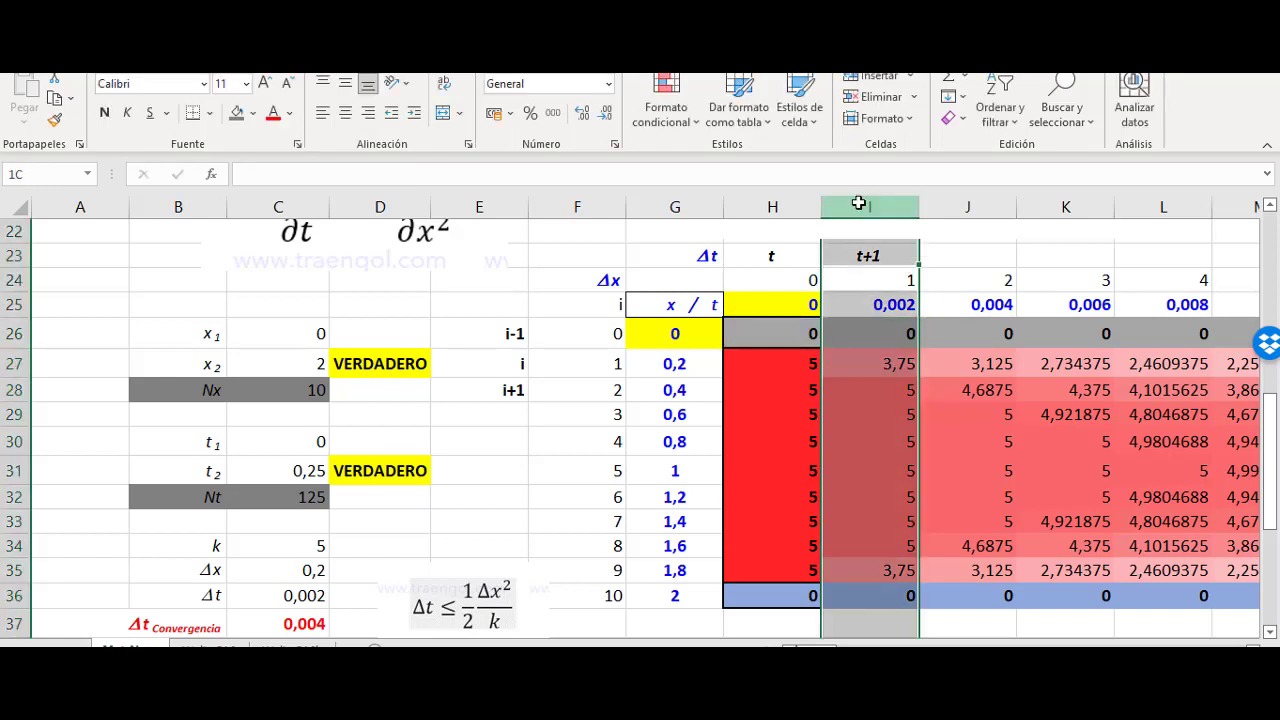
double_click(886, 328)
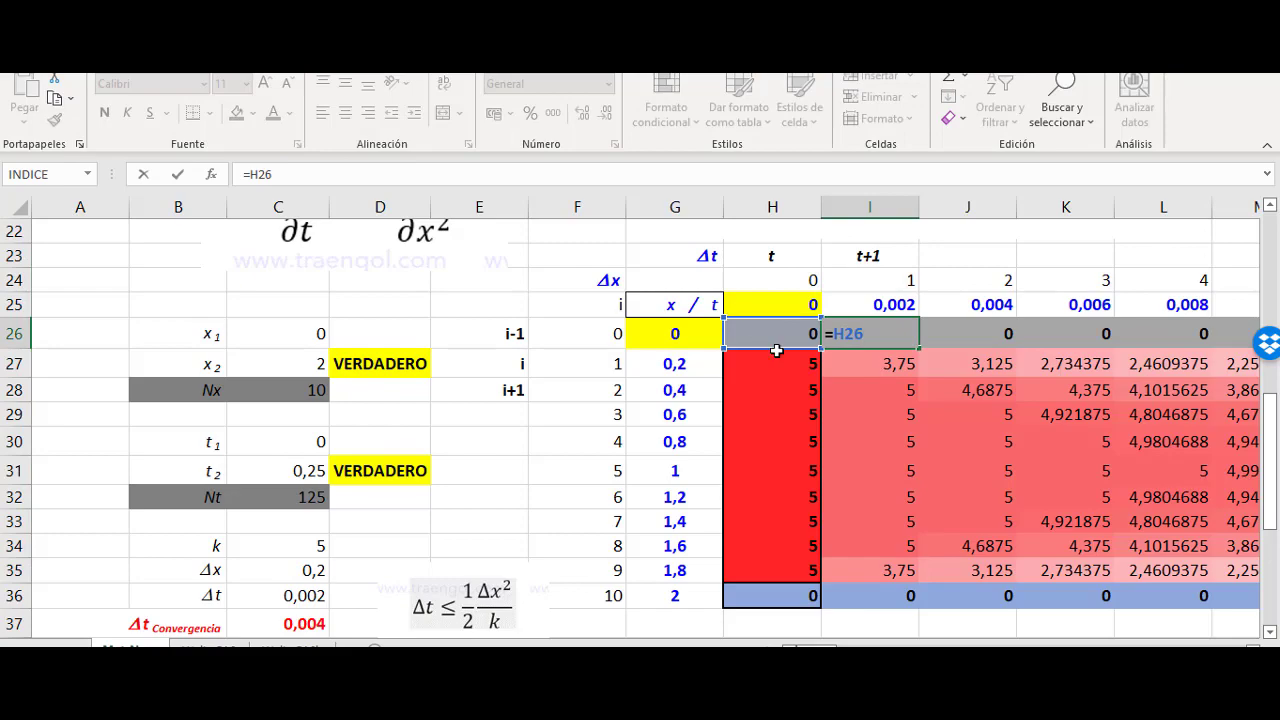
key(Return)
click(900, 340)
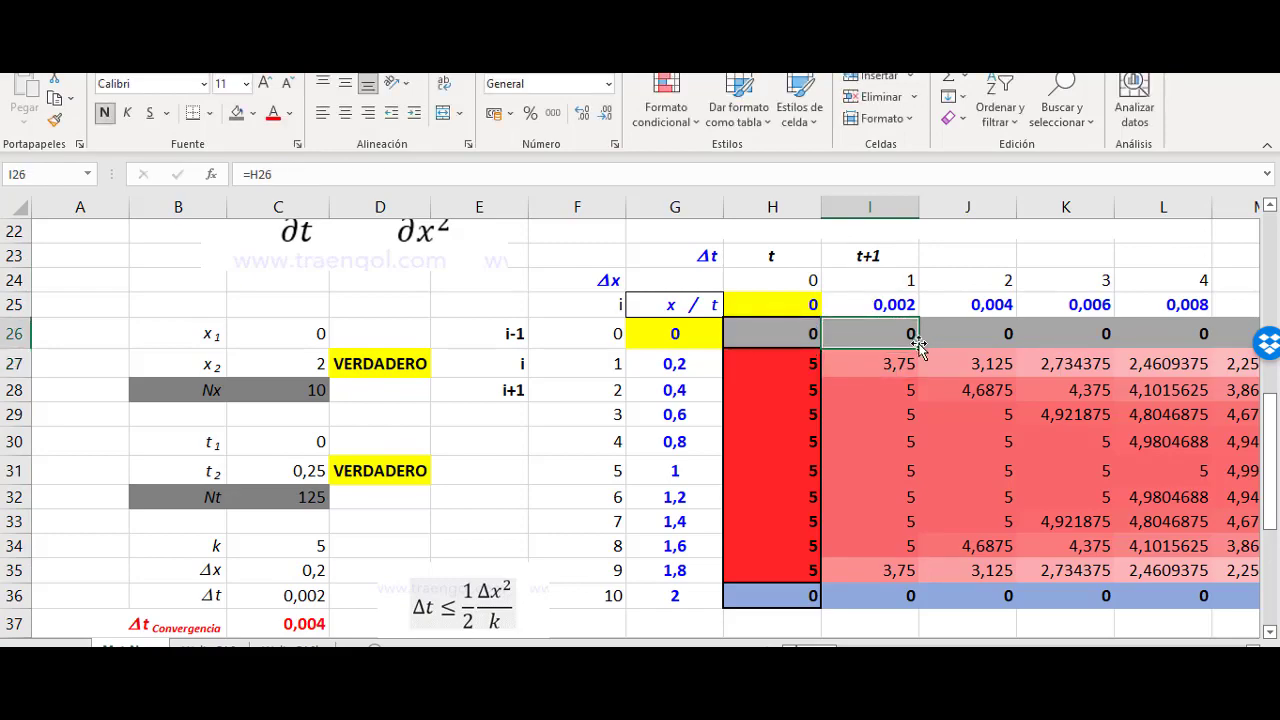
drag(918, 348, 1200, 340)
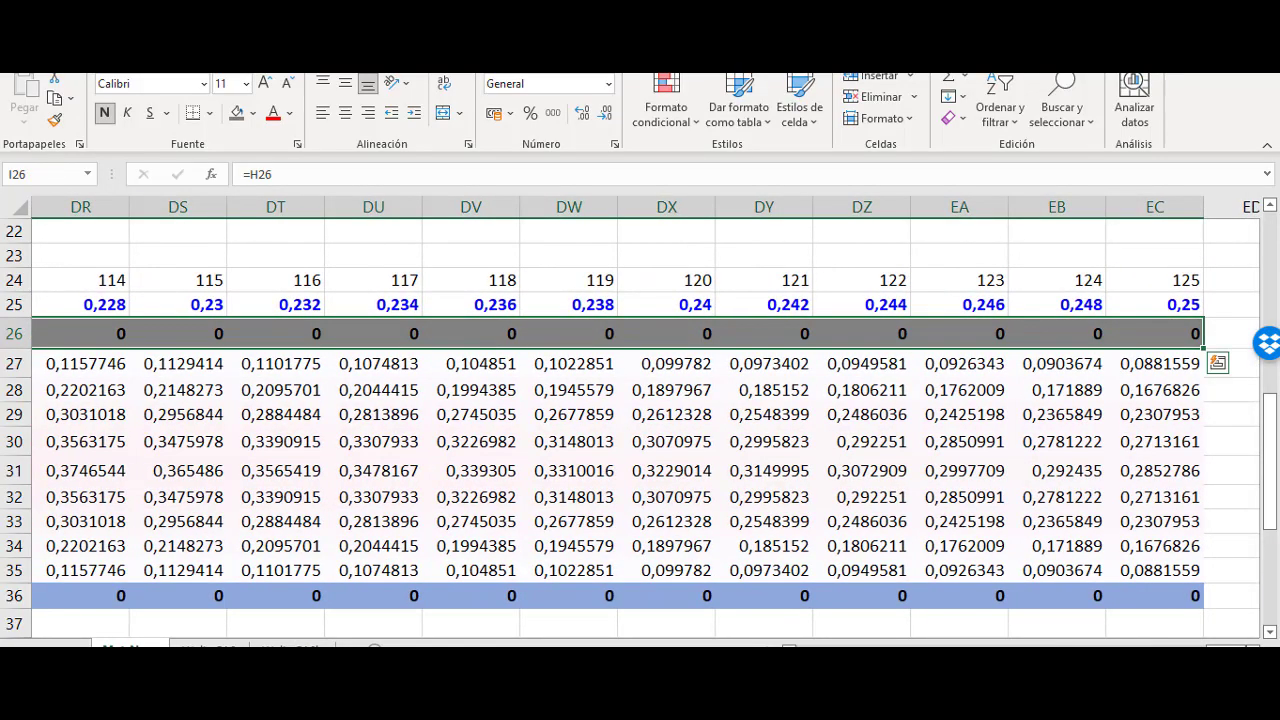
Step: Return to the condition values, set the x=0 boundary value in G40 to 5 and examine its effect on row 26
scroll(519, 595, down, 2)
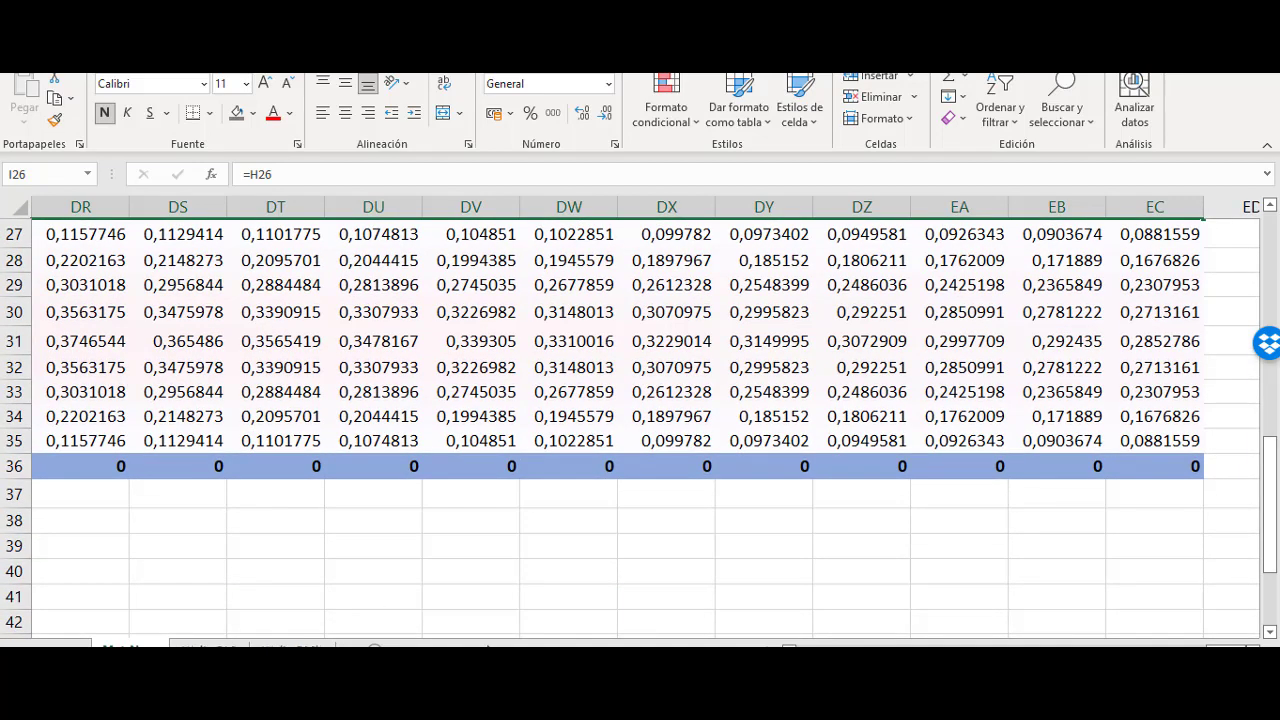
click(543, 577)
key(ctrl+Left)
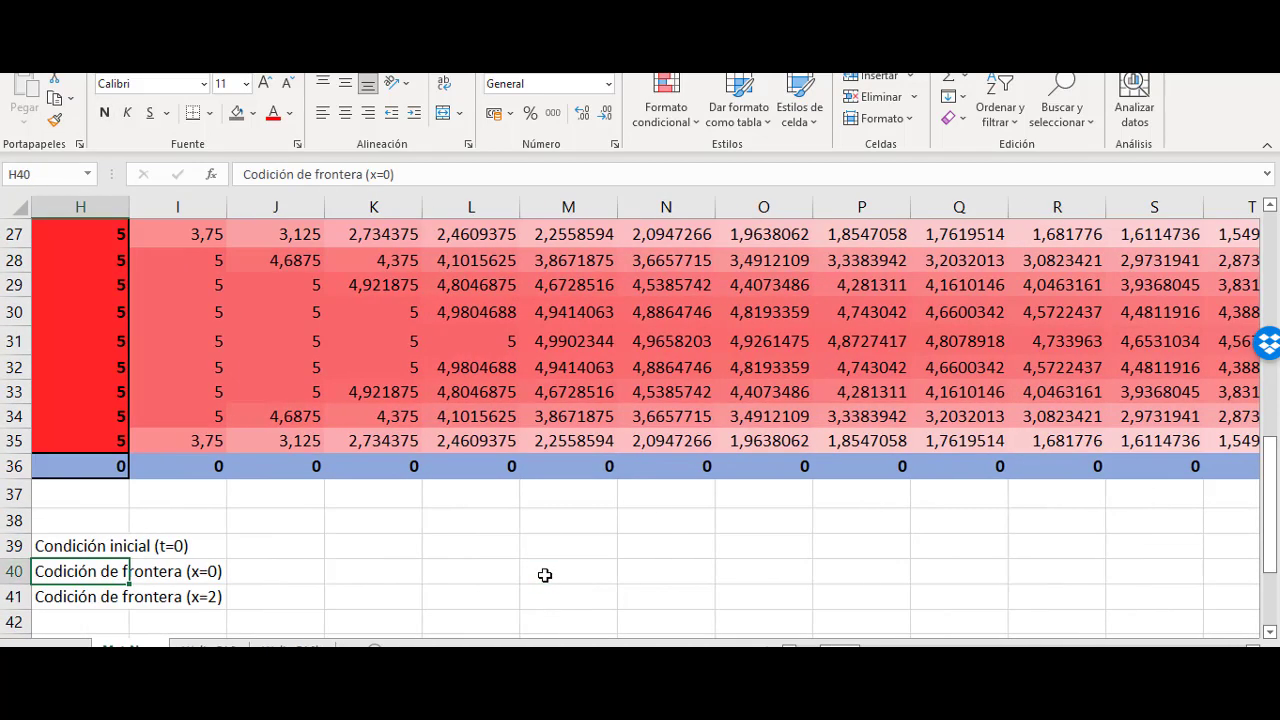
key(Left)
key(Left)
key(Left)
key(Left)
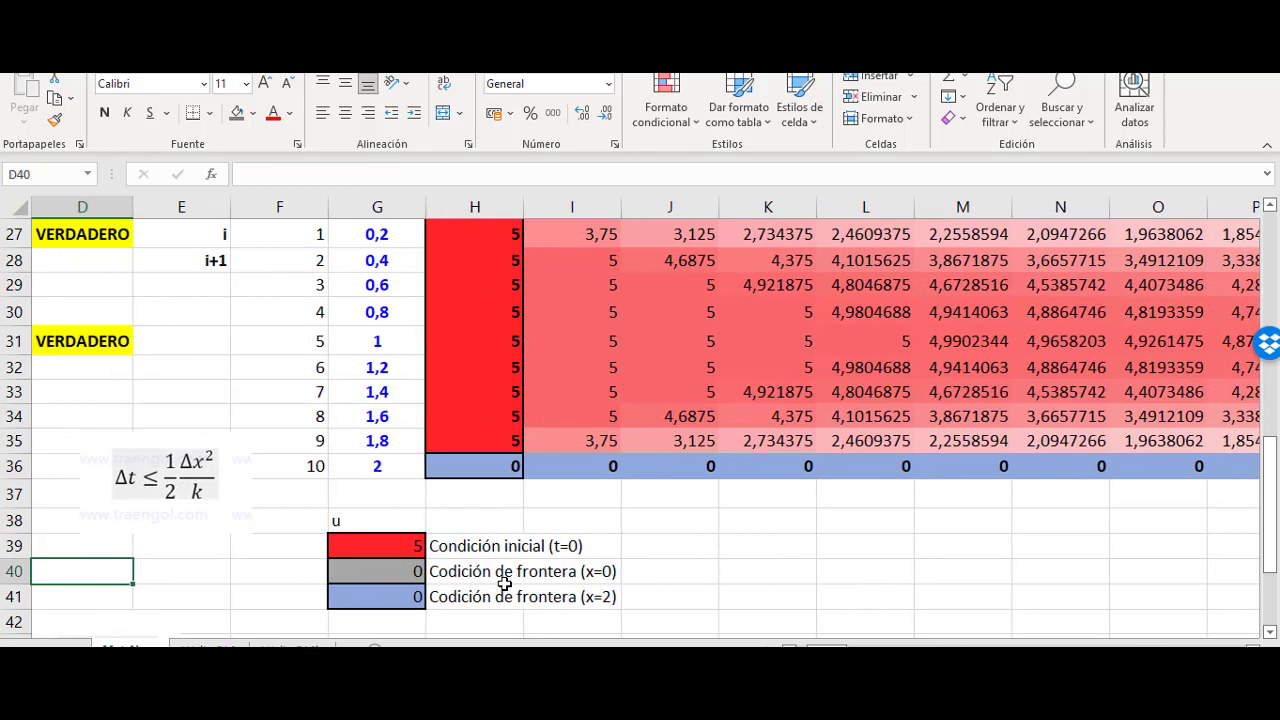
click(396, 571)
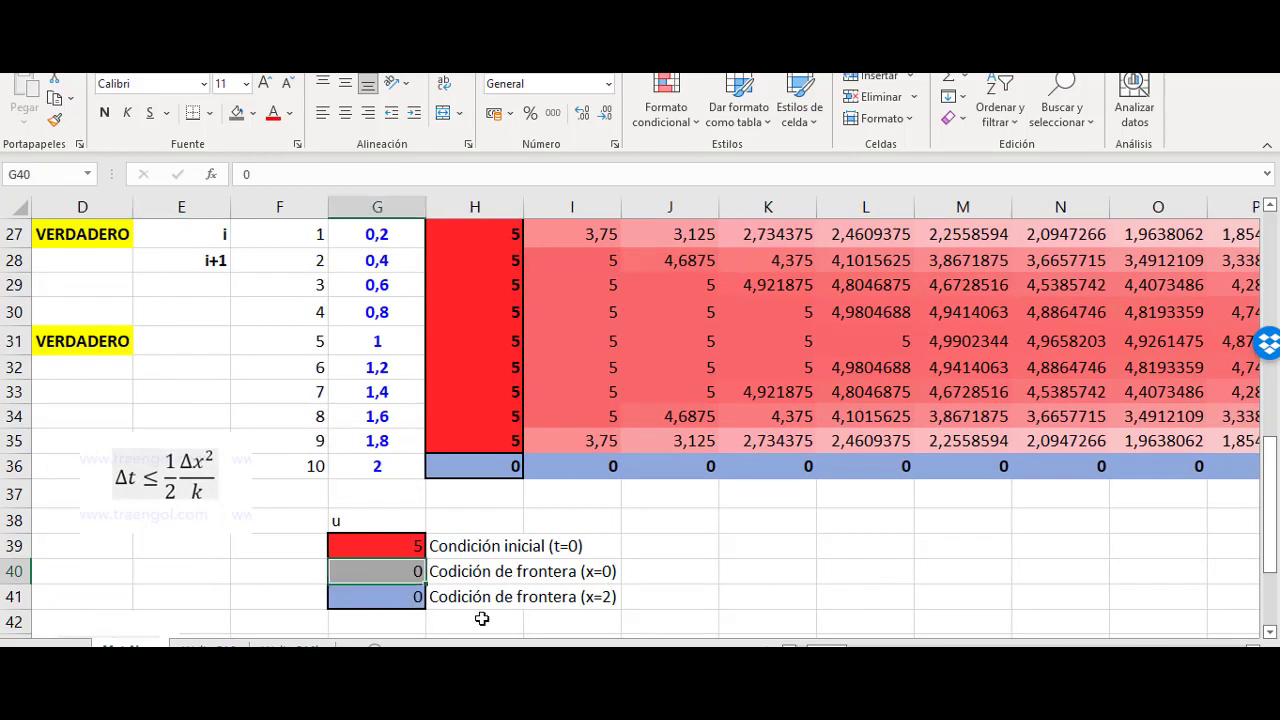
text(5)
key(Return)
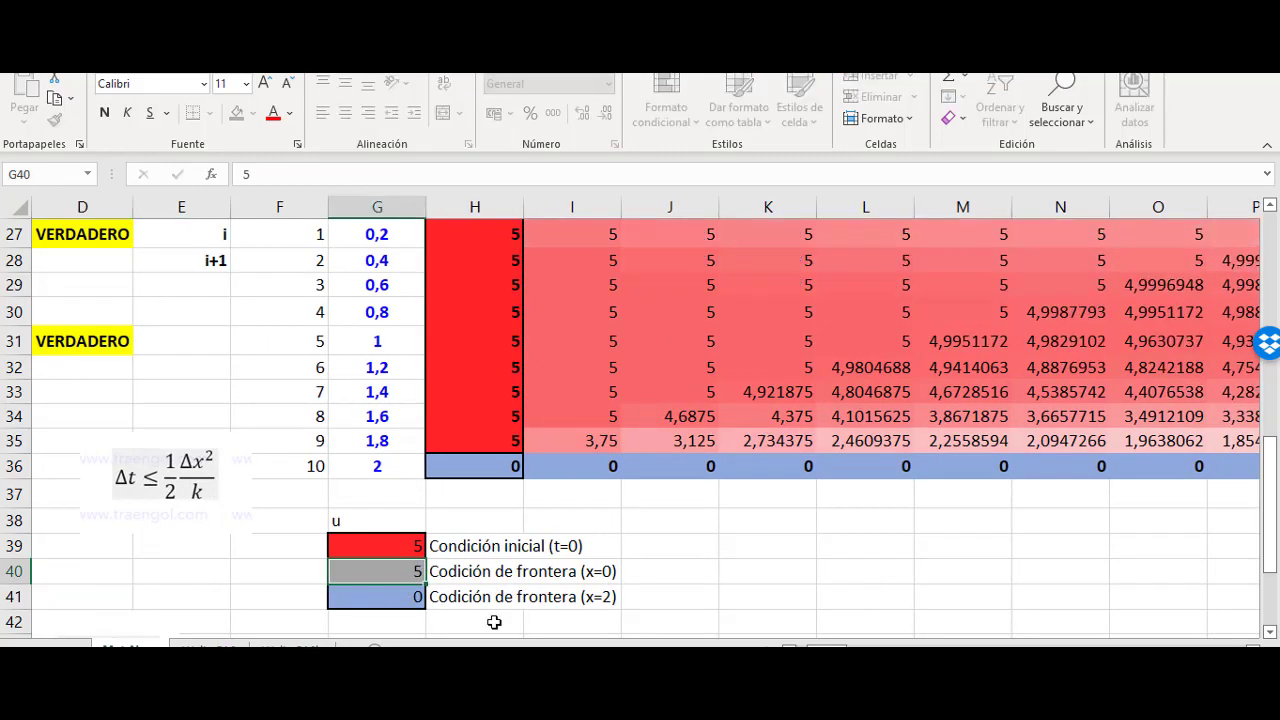
scroll(494, 620, up, 4)
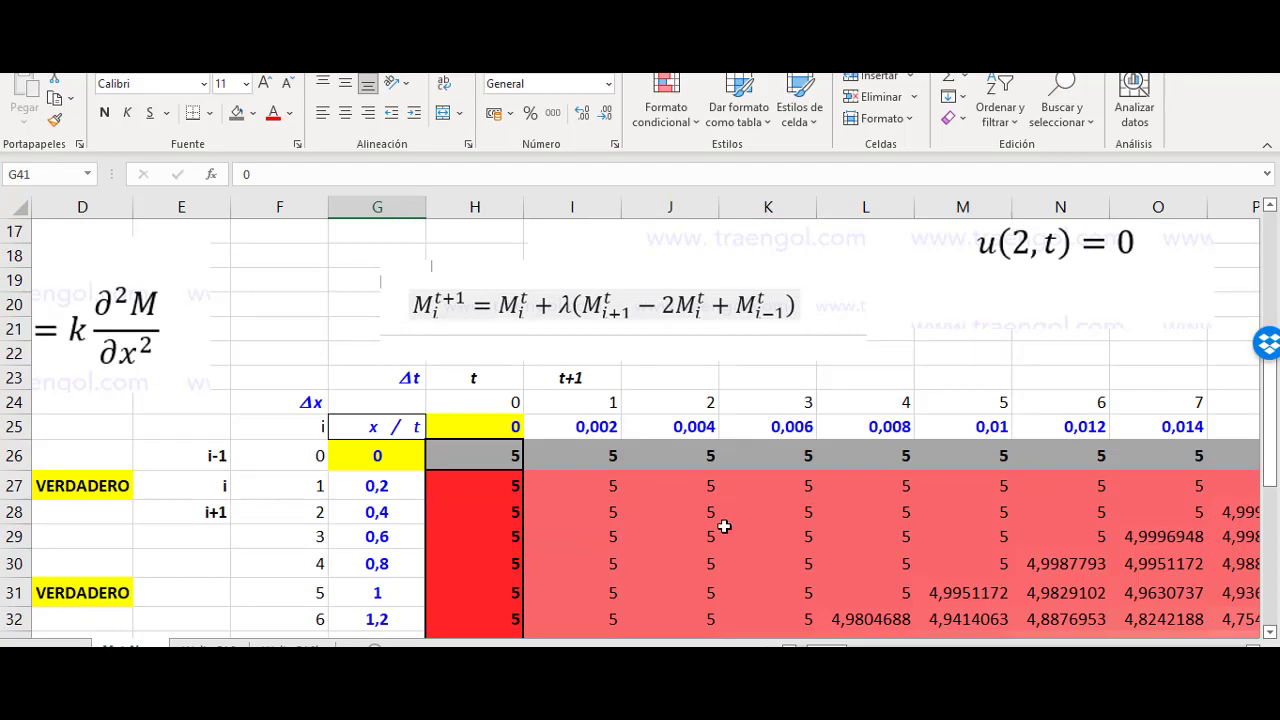
scroll(509, 582, down, 3)
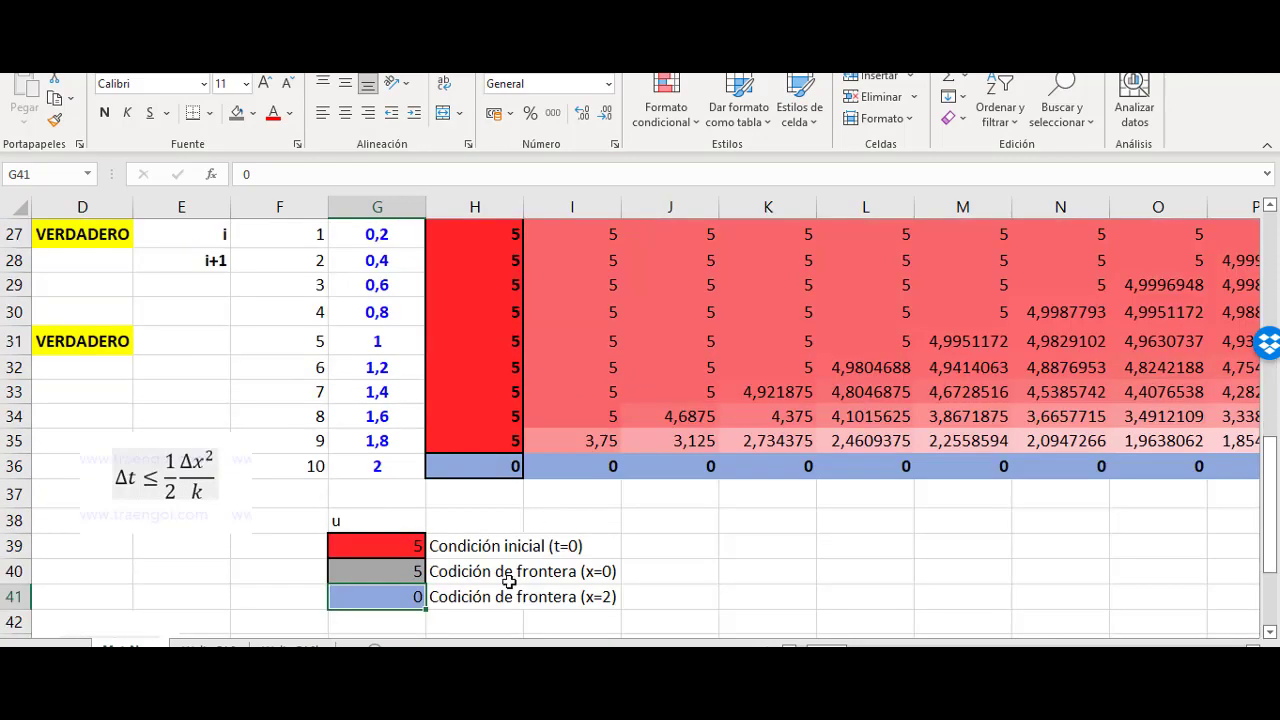
Step: Set the x=0 boundary value in G40 back to 0
click(405, 574)
text(0)
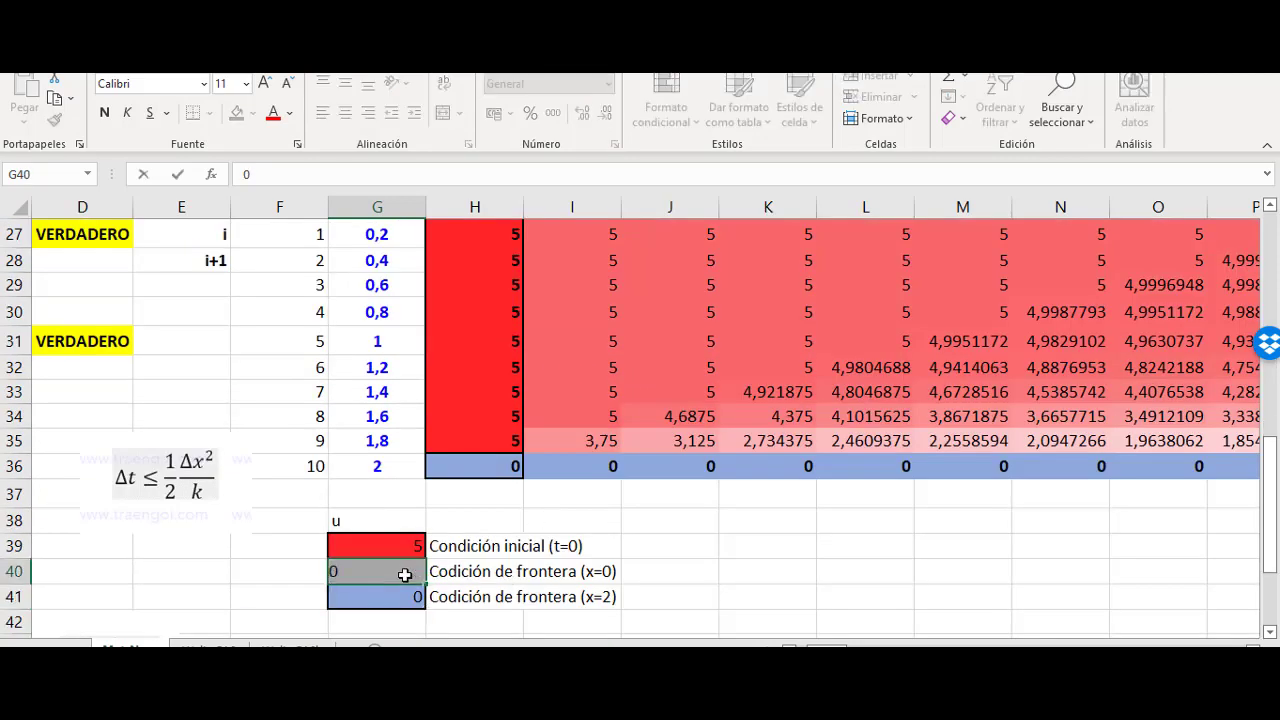
key(Return)
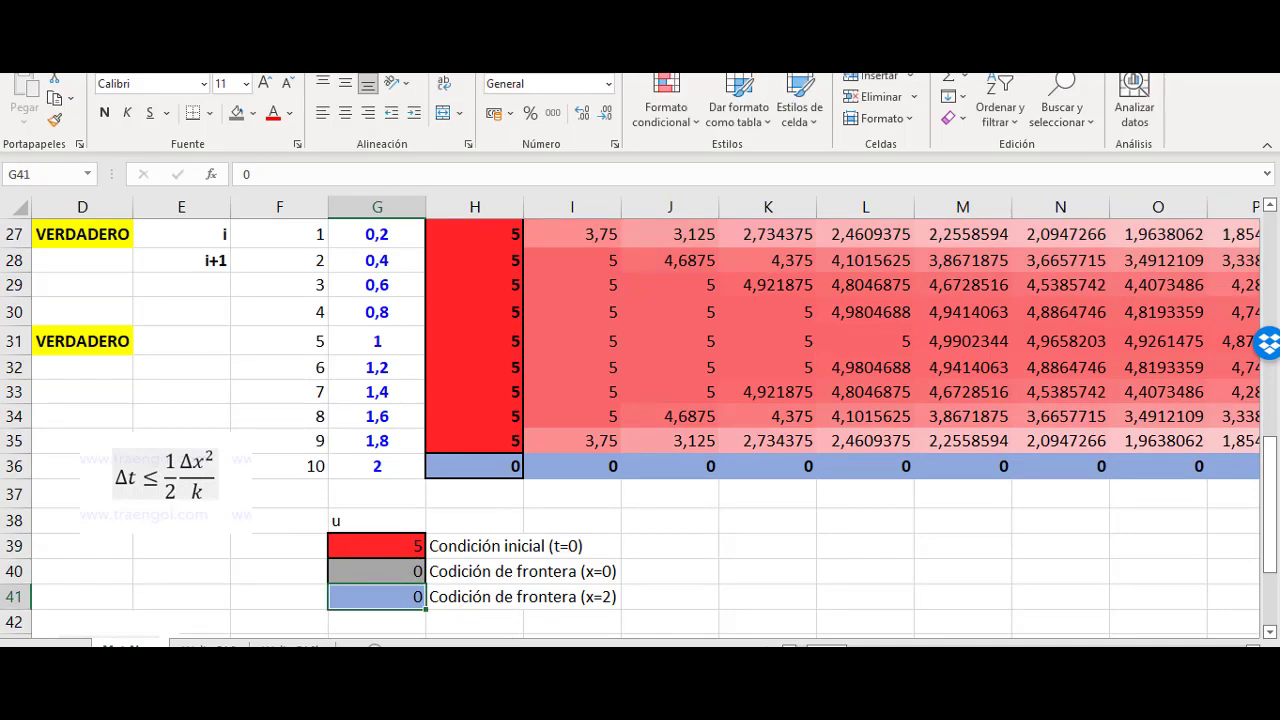
Step: Switch to the PDF notes and frame the boundary condition u(2,t) = 0 with a red rectangle
key(alt+Tab)
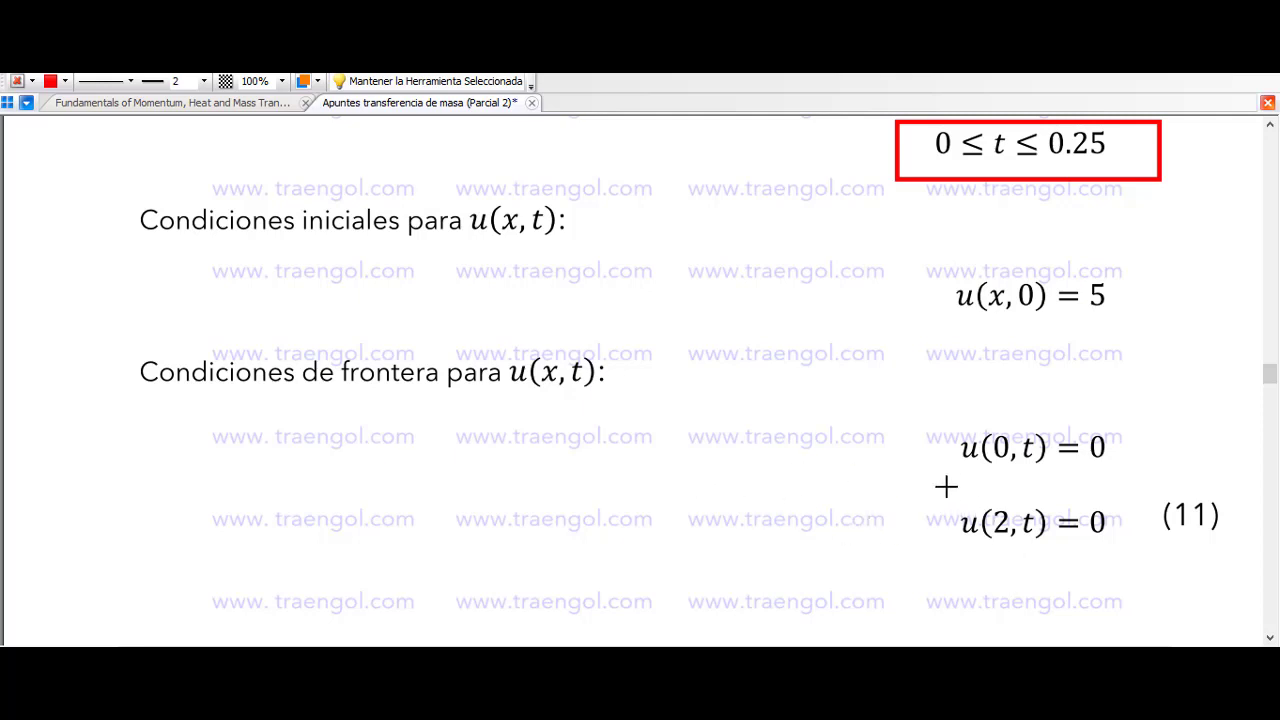
drag(962, 480, 1132, 561)
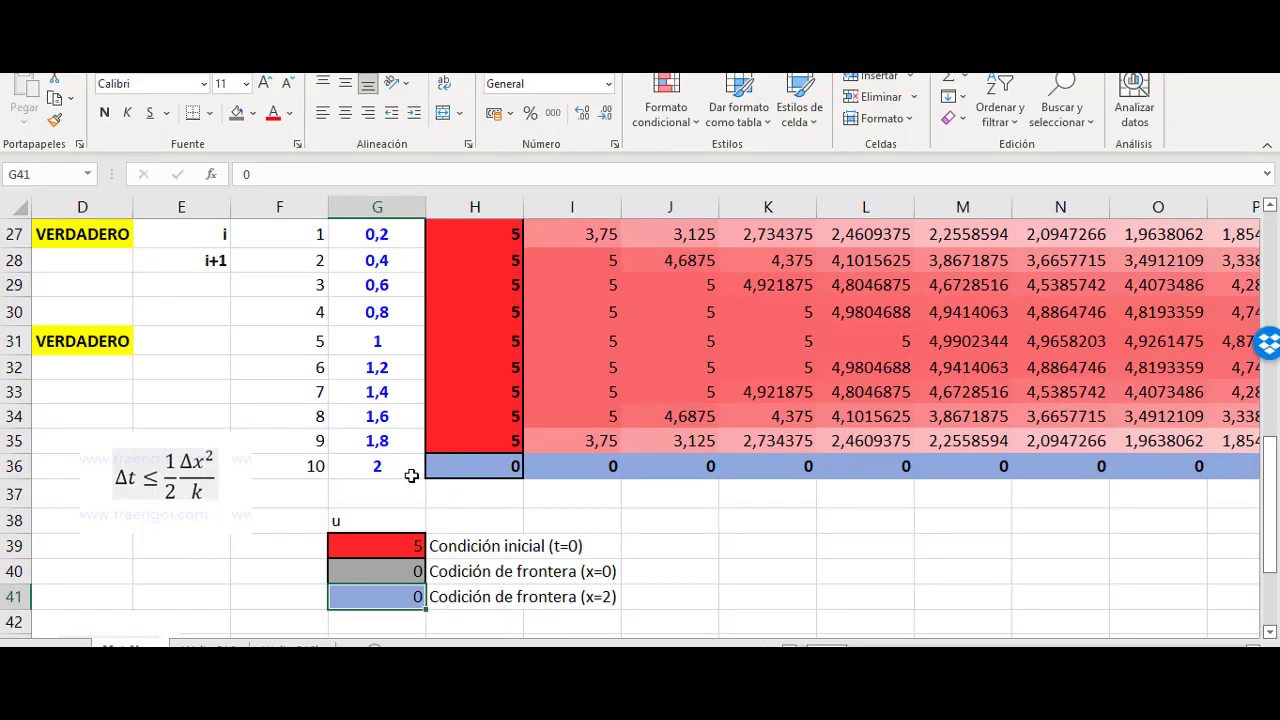
Step: In Excel, inspect how the x=2 boundary value in G41 feeds row 36, checking the formulas in H36 and I36
click(485, 470)
click(401, 596)
double_click(395, 596)
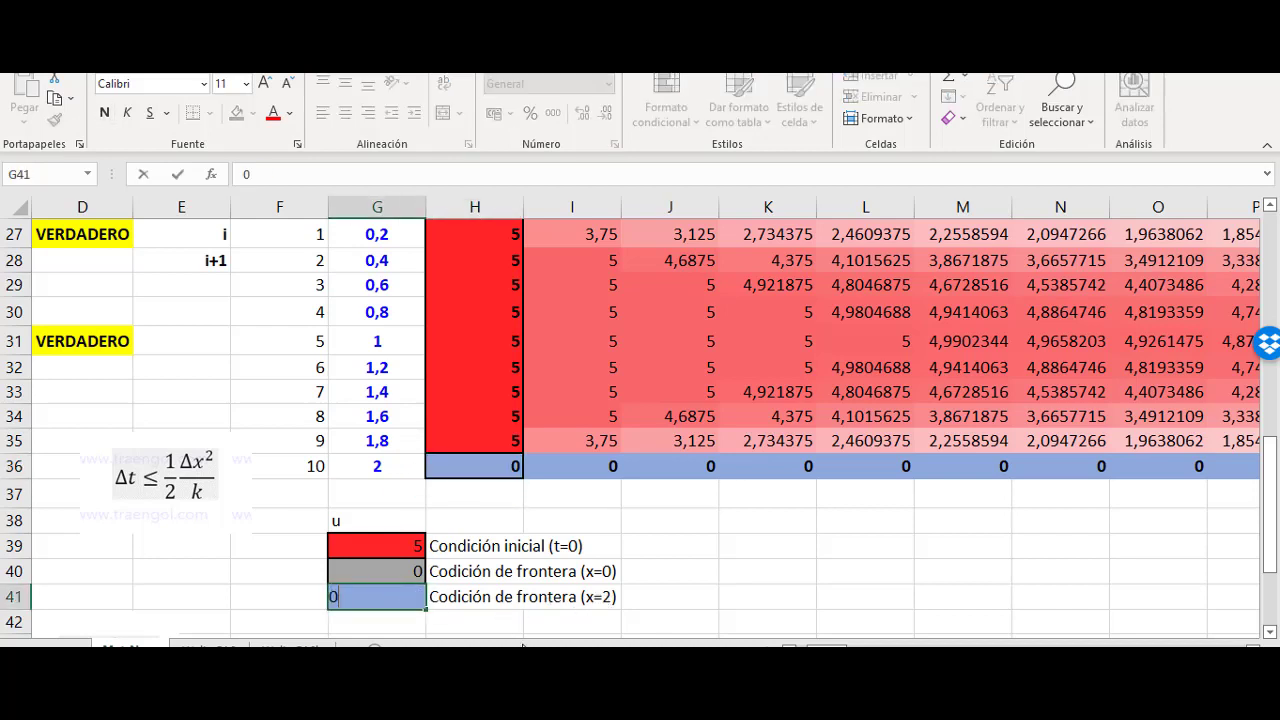
key(Escape)
click(470, 465)
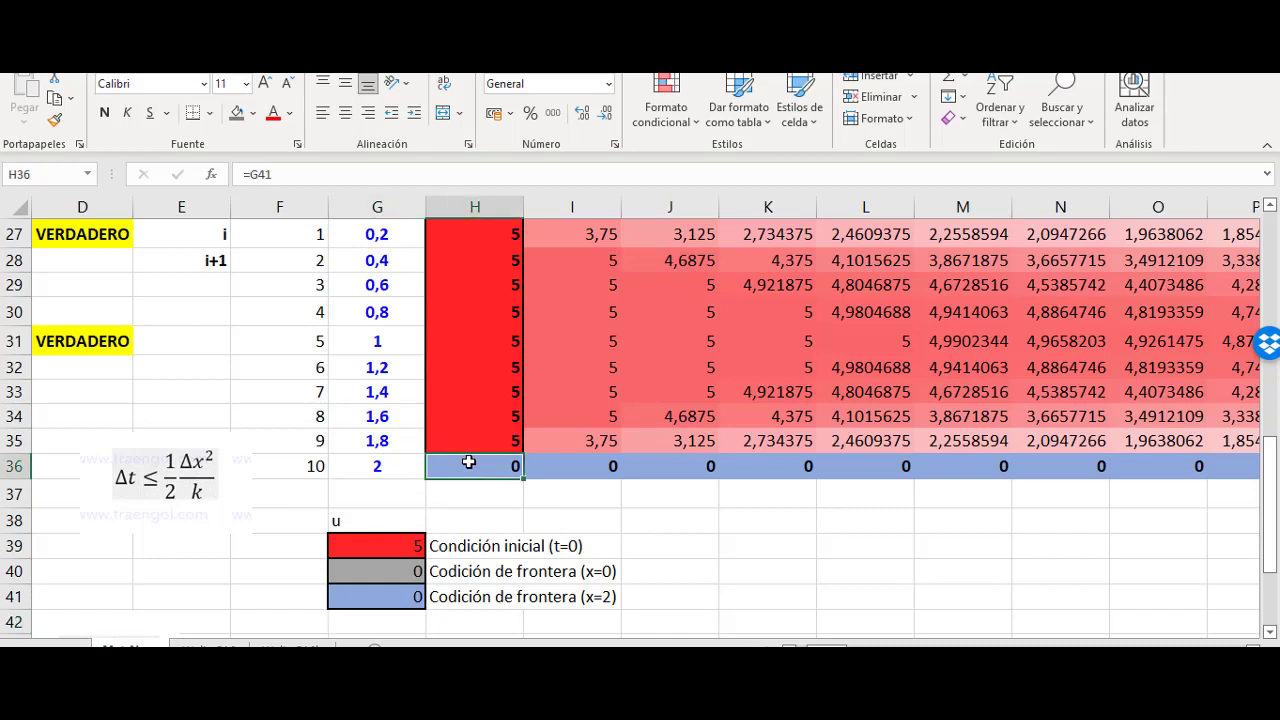
double_click(470, 463)
key(Return)
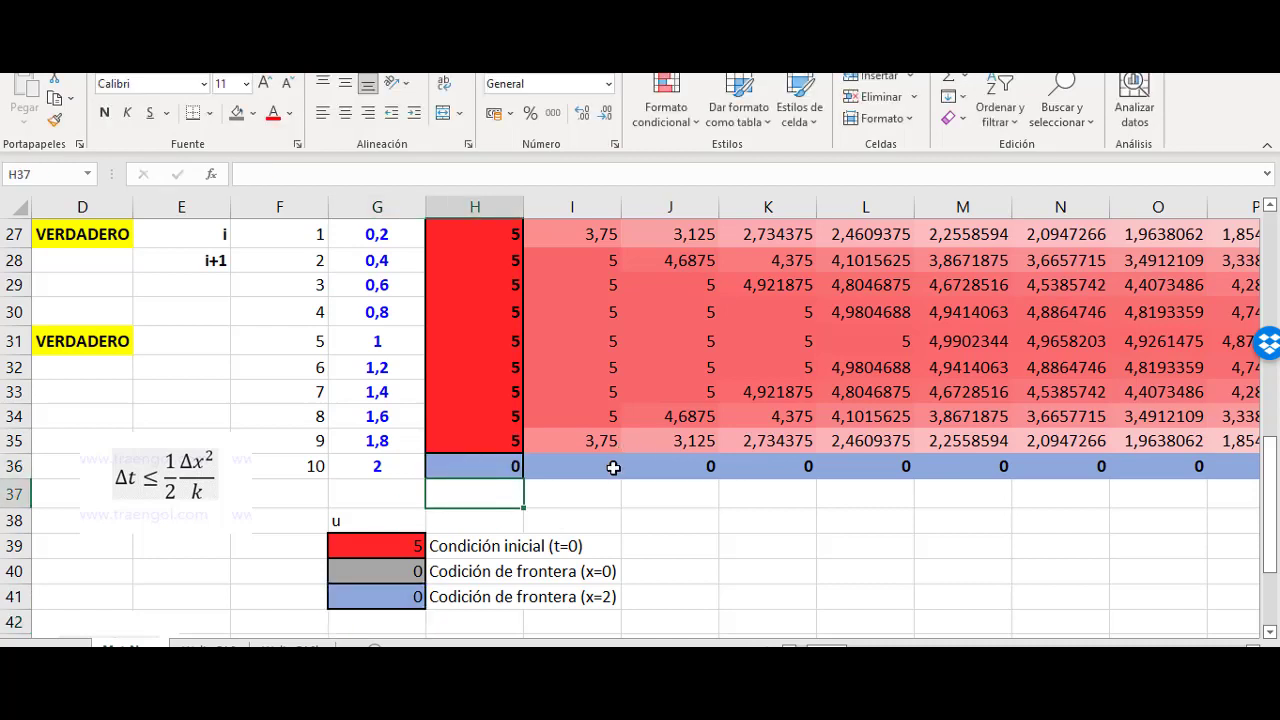
double_click(615, 465)
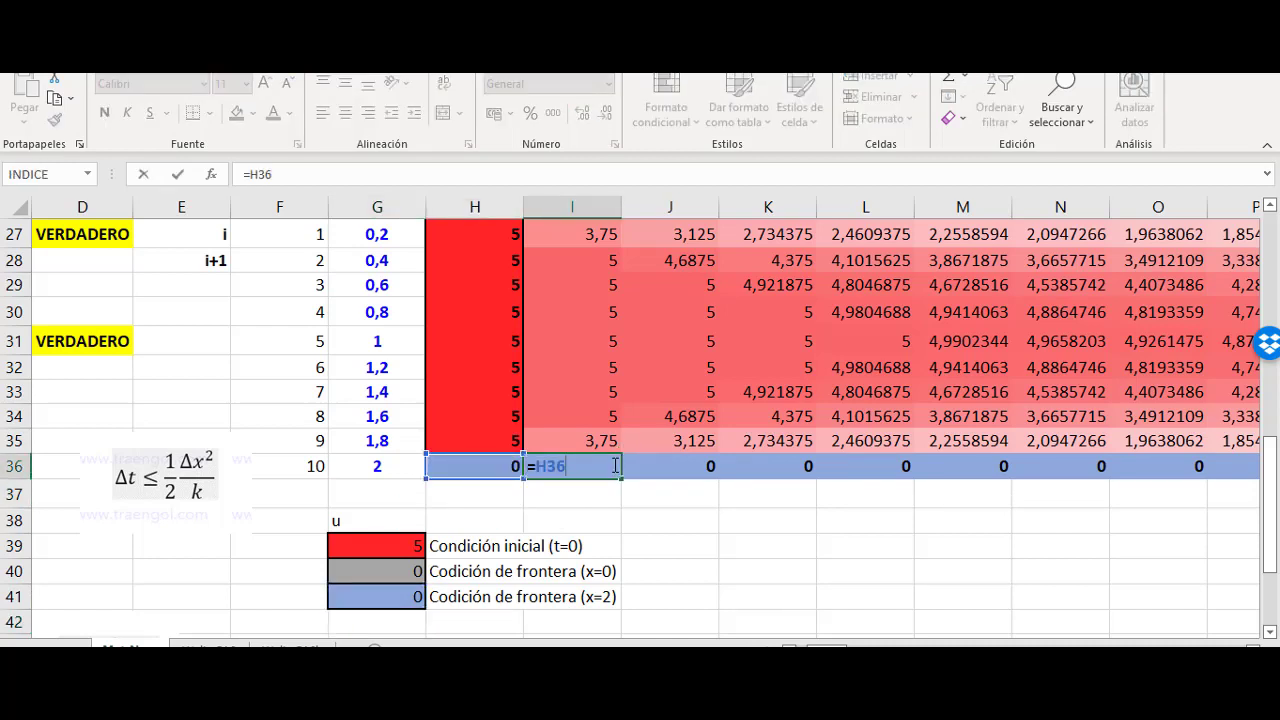
key(Return)
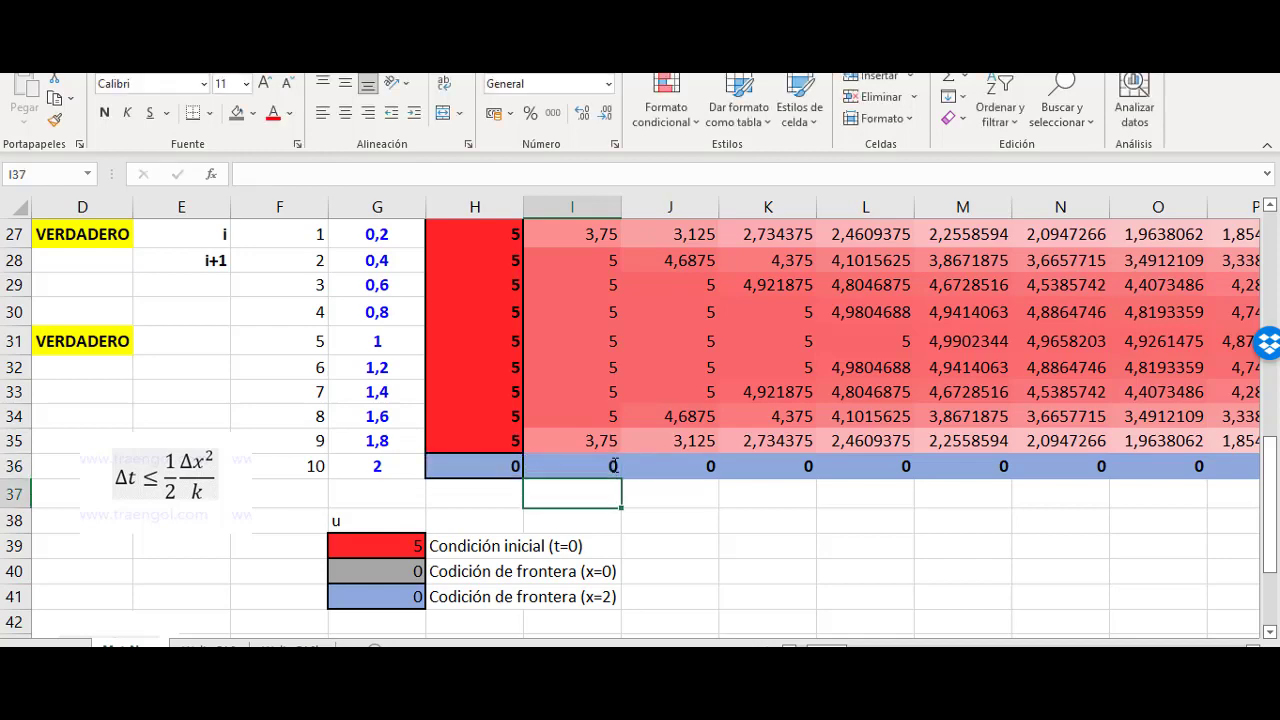
Step: Highlight rows 36 and 26 in turn to compare the x=2 and x=0 boundary rows
click(15, 463)
scroll(730, 520, up, 2)
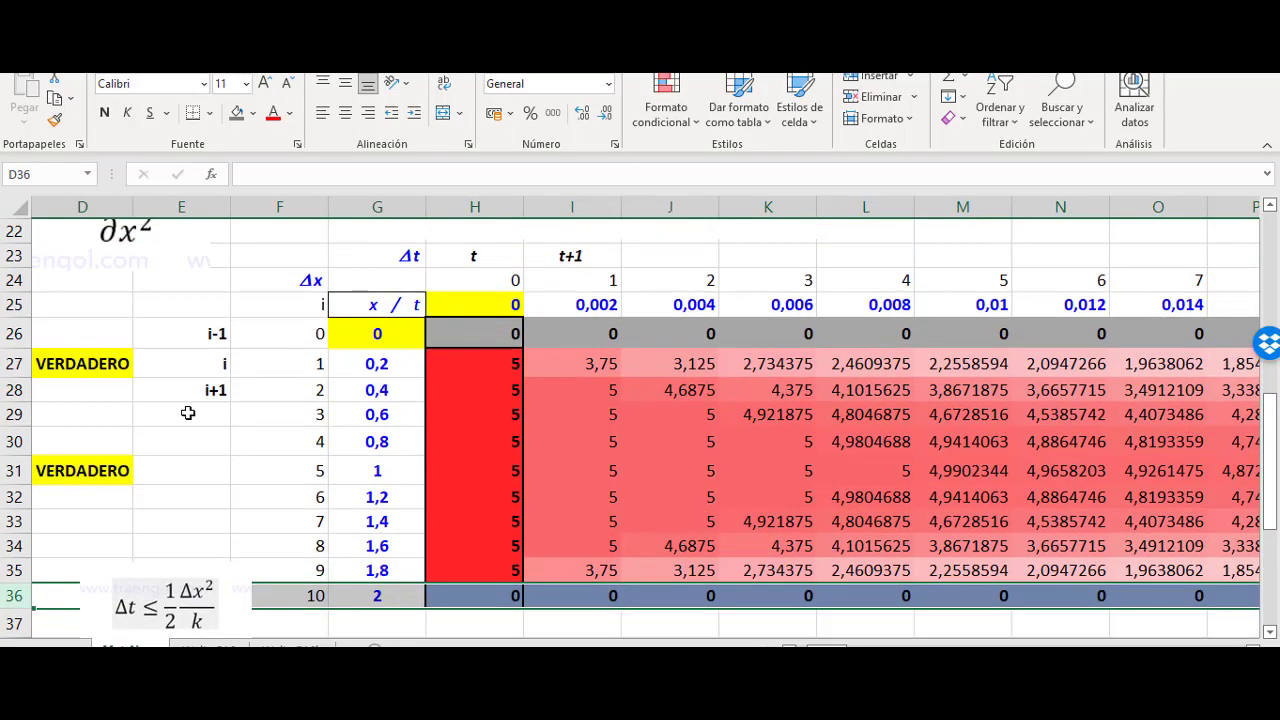
click(15, 333)
scroll(38, 511, down, 2)
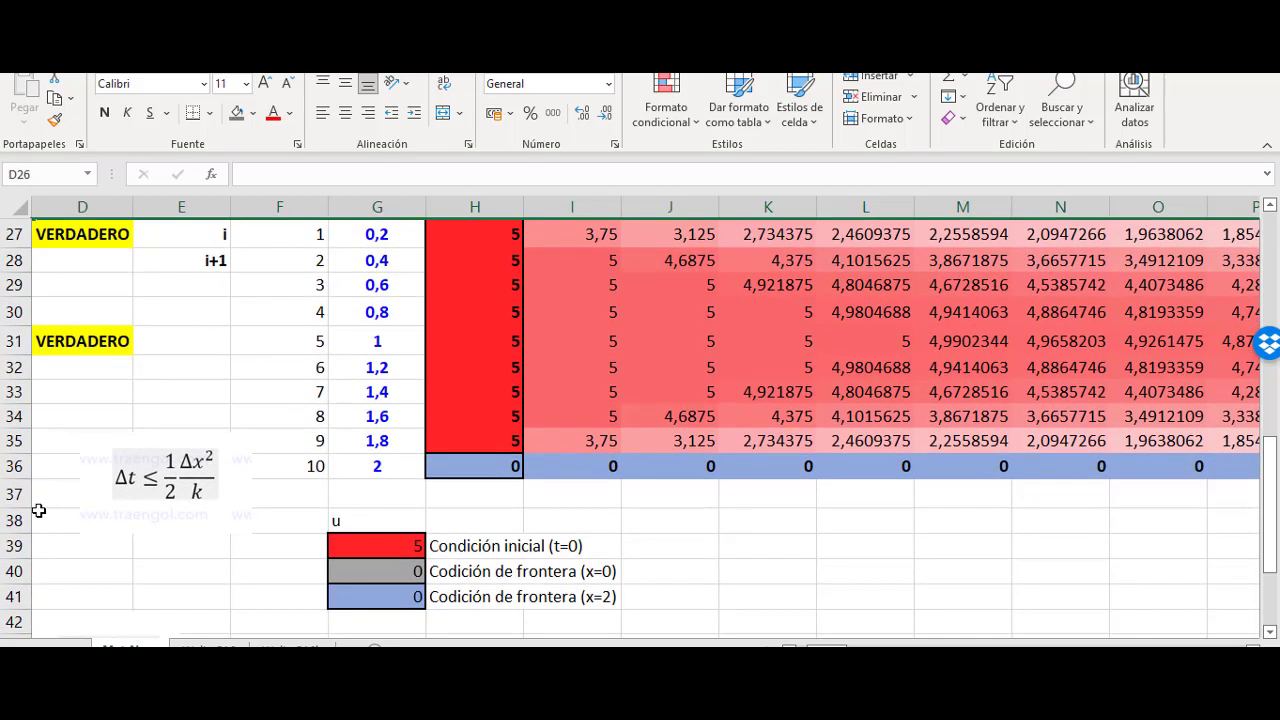
click(18, 468)
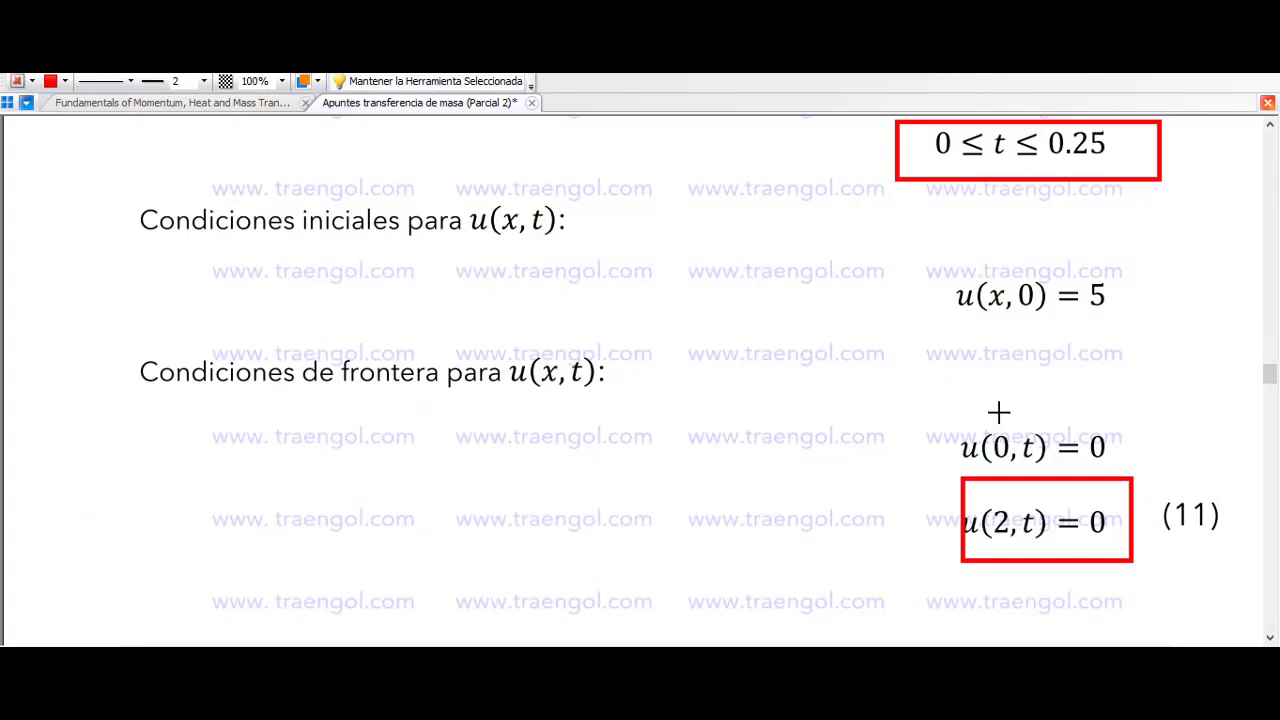
Step: Point out the boundary conditions u(0,t) = 0 and u(2,t) = 0 in the PDF notes, and return to the Excel grid
mouse_move(999, 412)
mouse_down()
mouse_move(1068, 472)
mouse_move(1050, 553)
mouse_up()
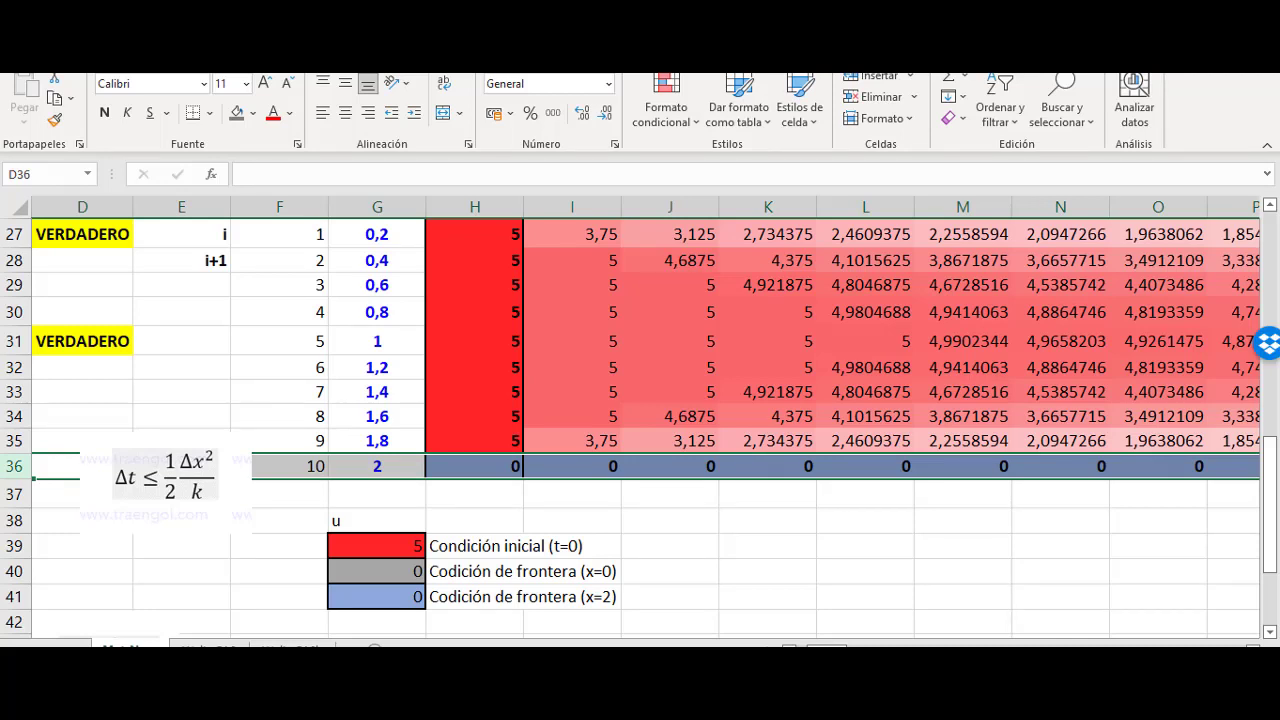
click(765, 551)
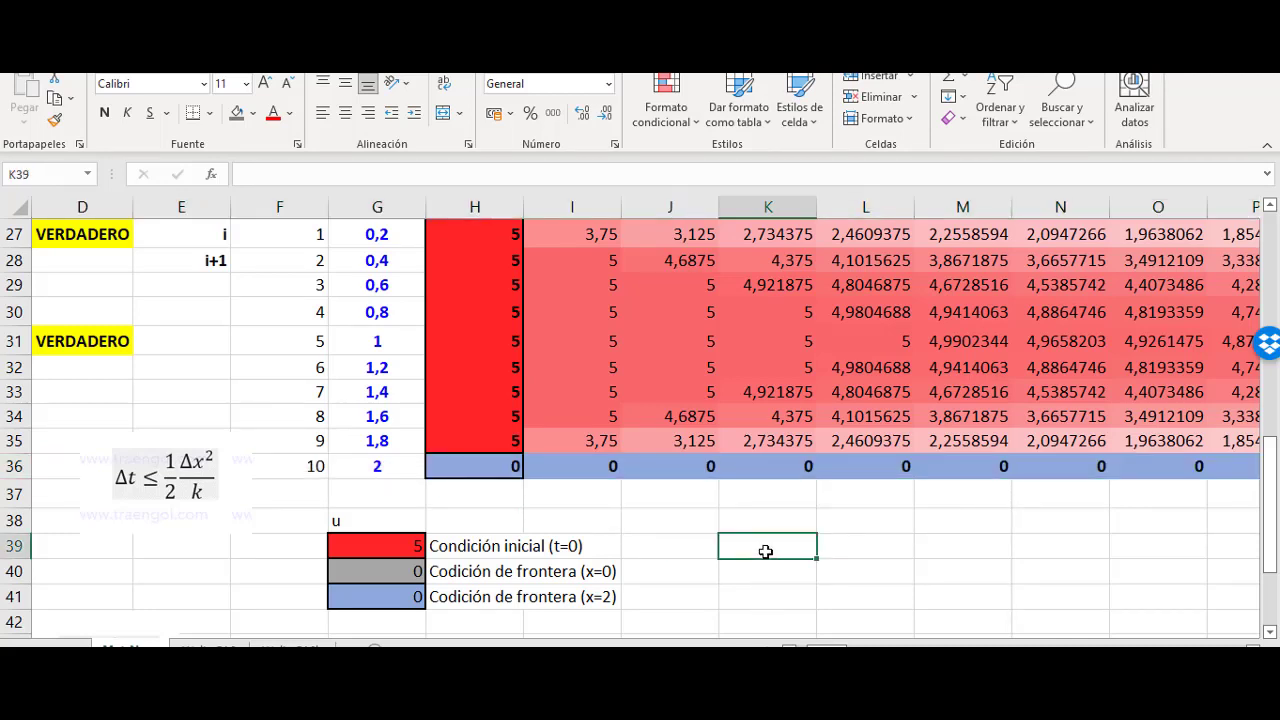
scroll(600, 550, up, 2)
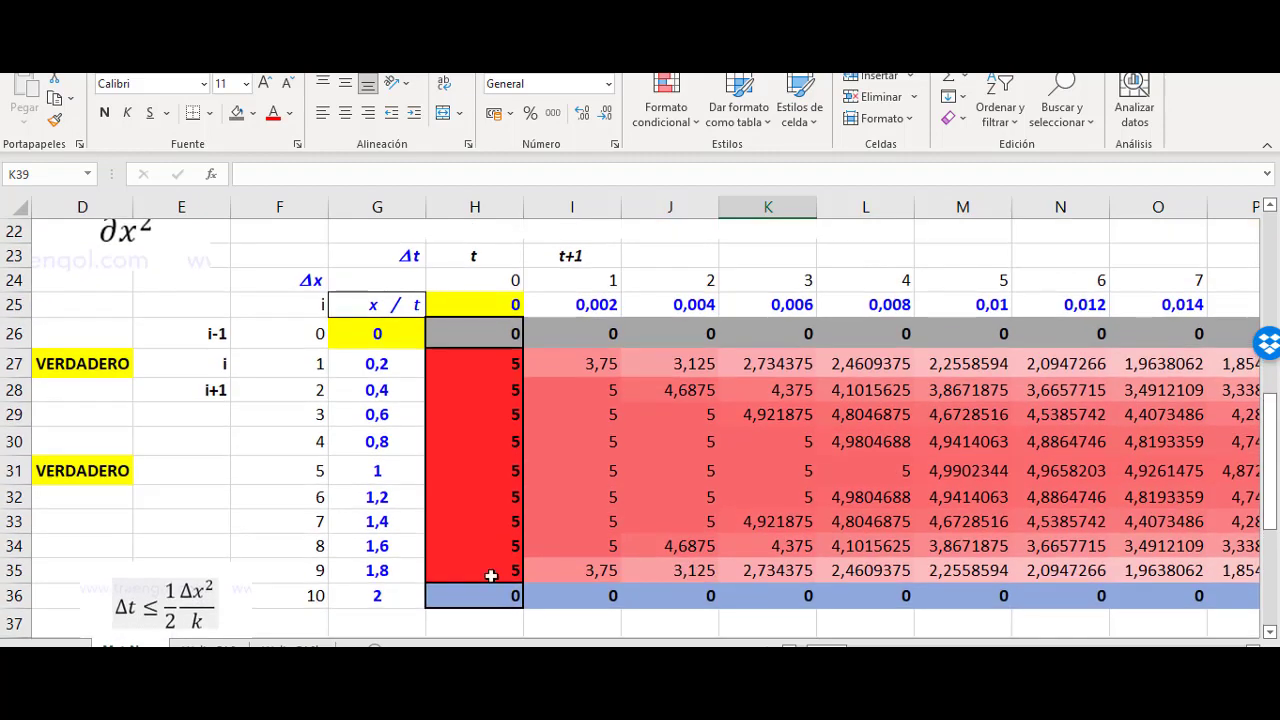
Step: Highlight row 26 and row 36 in turn to show the x=0 and x=2 boundary rows of the grid
click(15, 305)
click(12, 334)
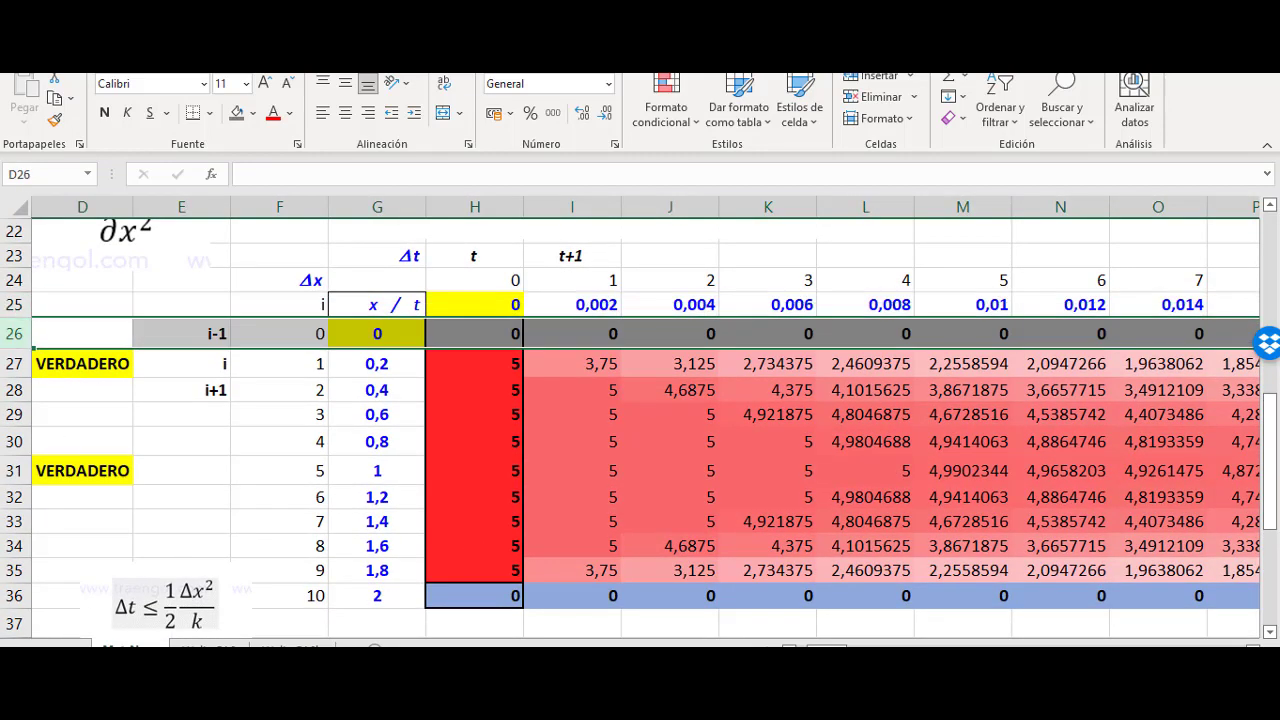
click(14, 595)
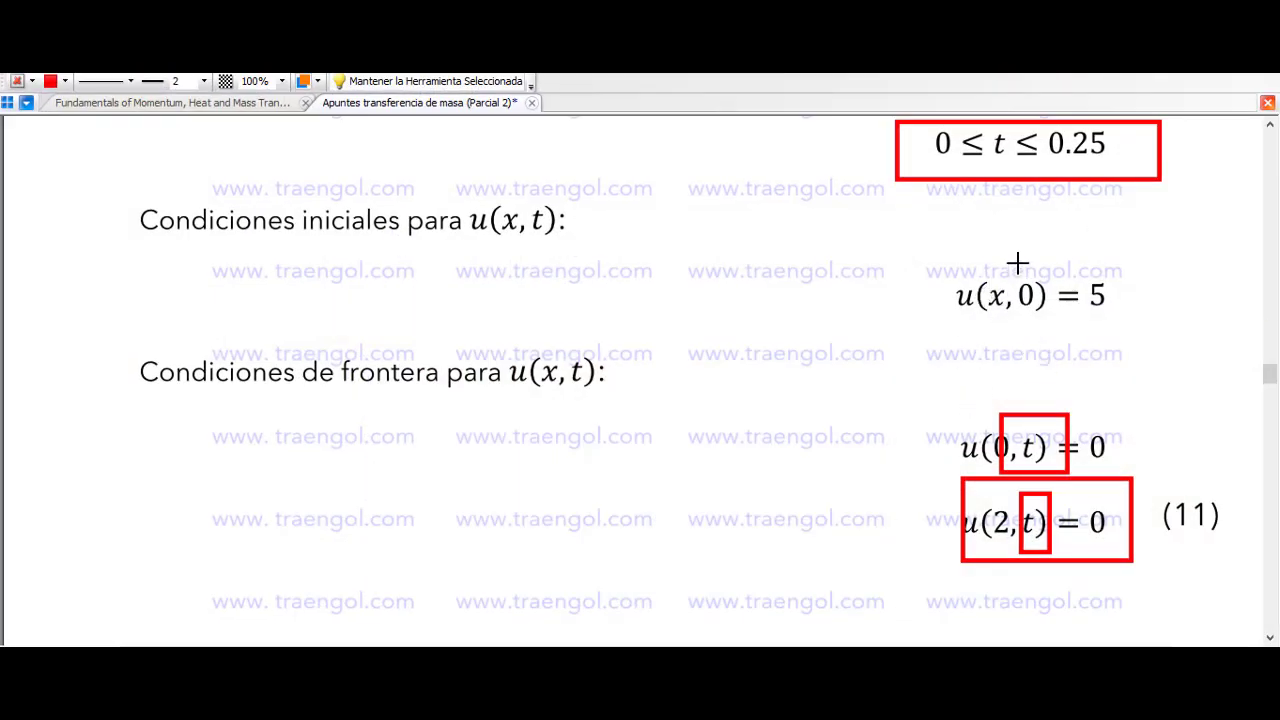
Step: Frame the 0 in u(x,0) = 5 in the PDF notes with a red rectangle, and highlight column H in Excel
drag(1013, 262, 1038, 312)
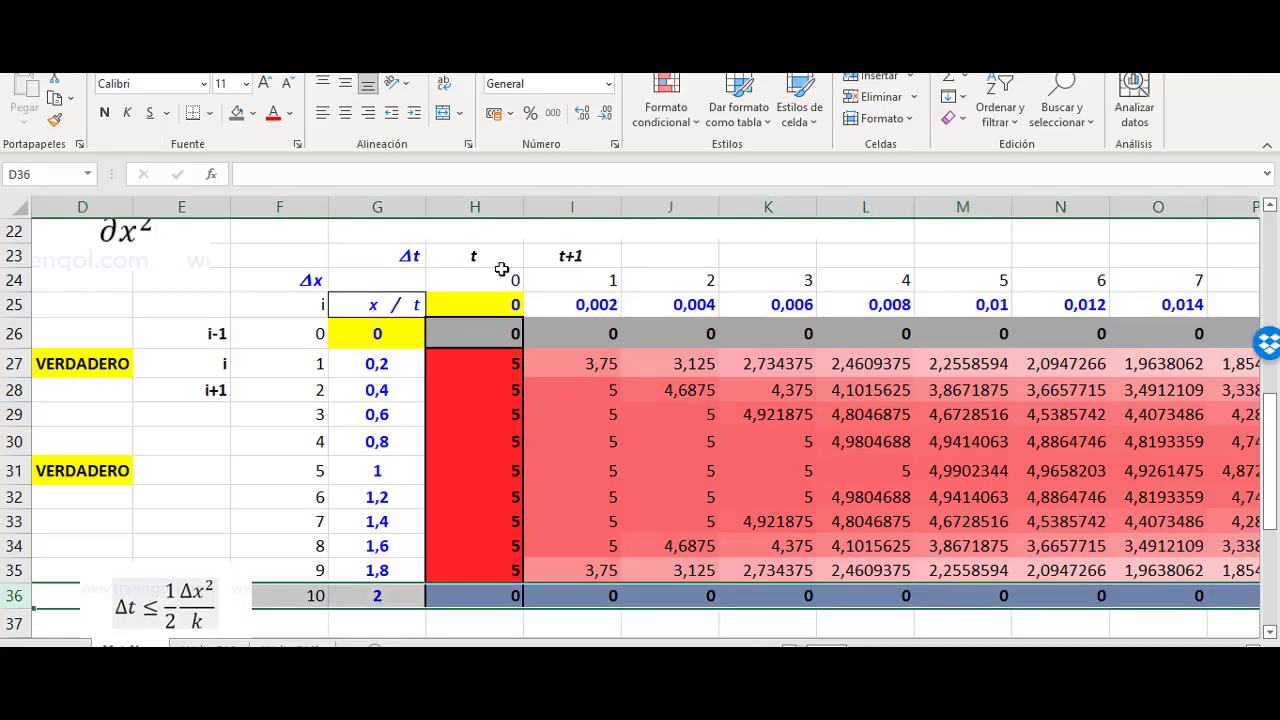
click(498, 205)
click(491, 331)
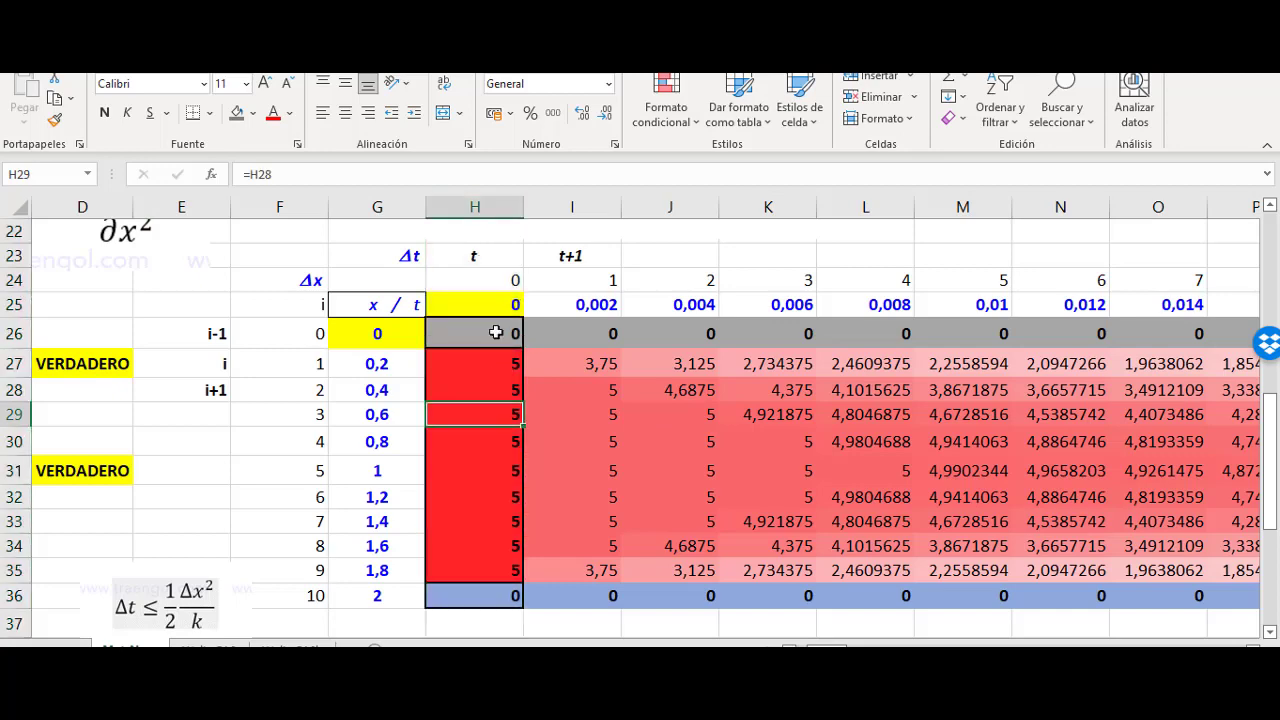
click(481, 207)
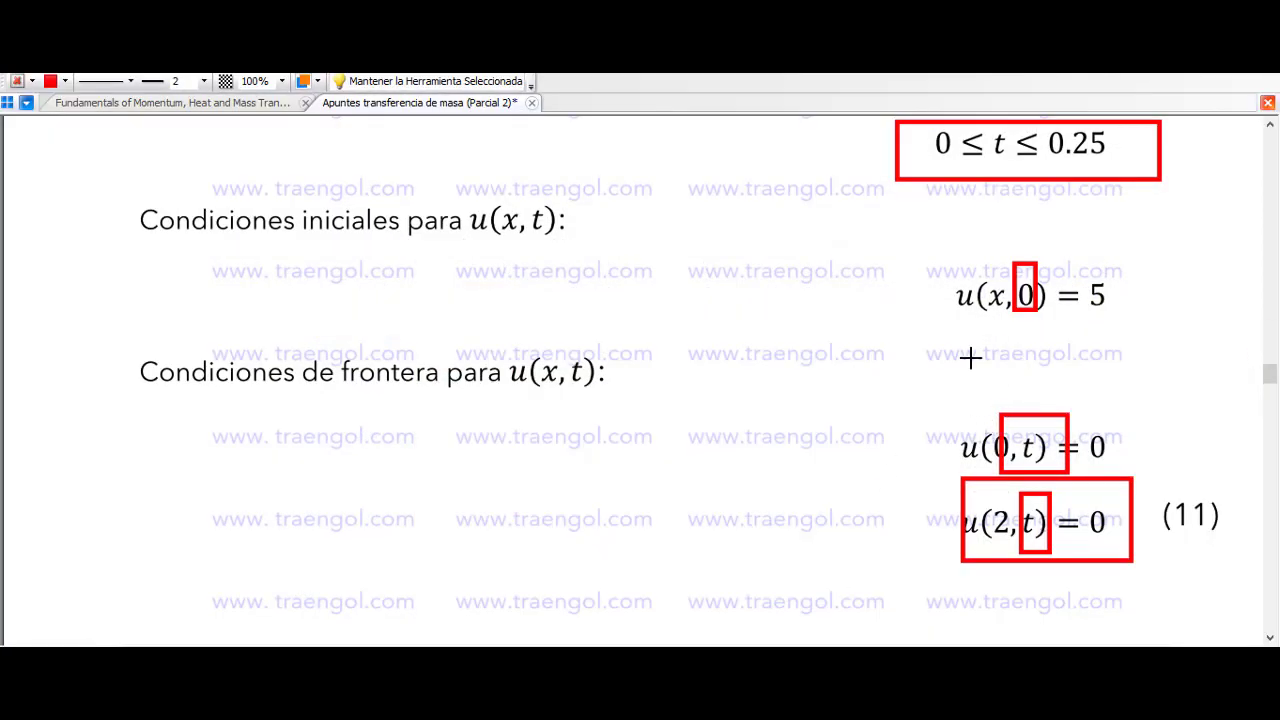
Step: Frame u(x,0) in the PDF notes with a red rectangle, and undo the last three rectangles
drag(940, 239, 1078, 340)
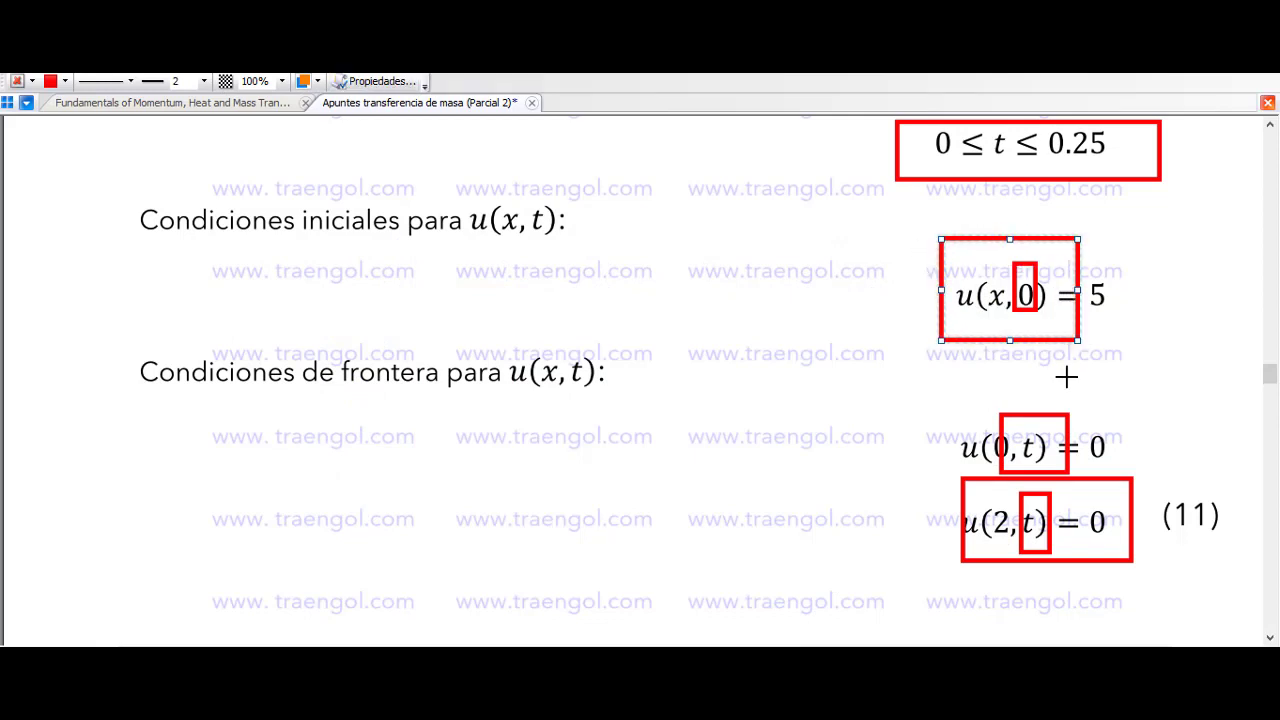
key(ctrl+z)
key(ctrl+z)
key(ctrl+z)
scroll(1027, 456, up, 2)
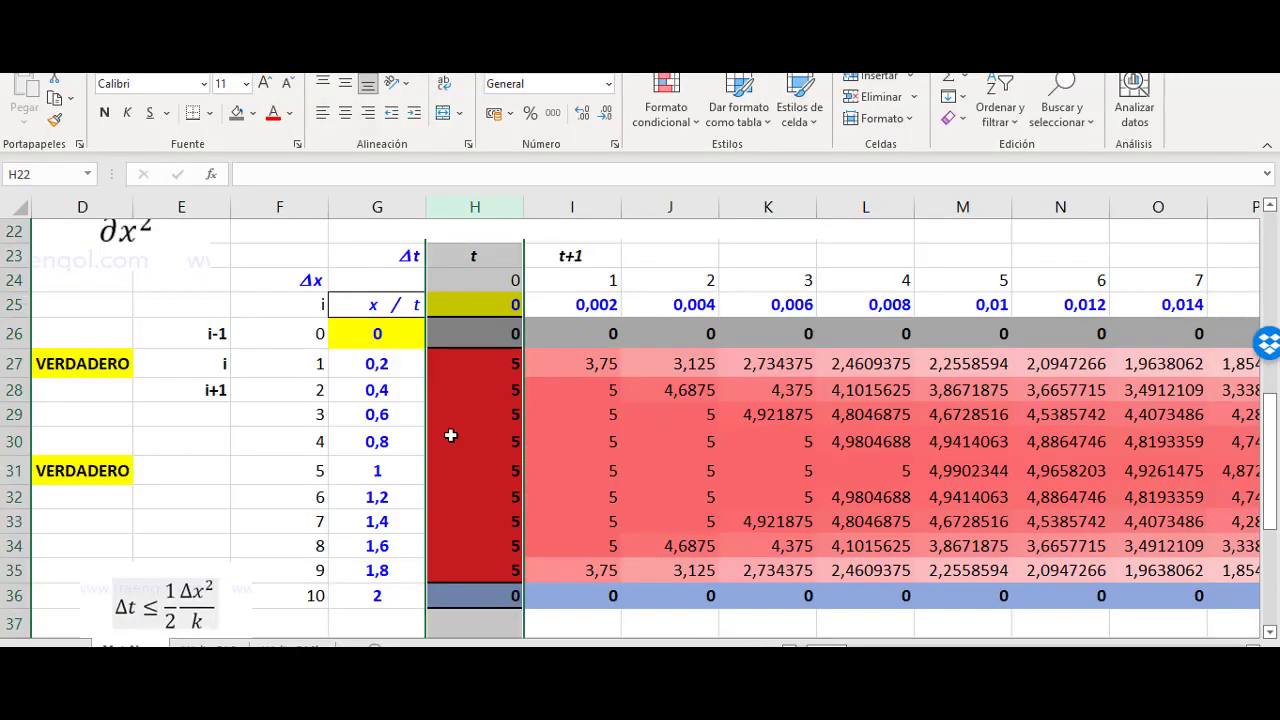
Step: In Excel, inspect how the initial condition in G39 feeds H27:H35 by highlighting the range and checking the formula in H27
click(388, 418)
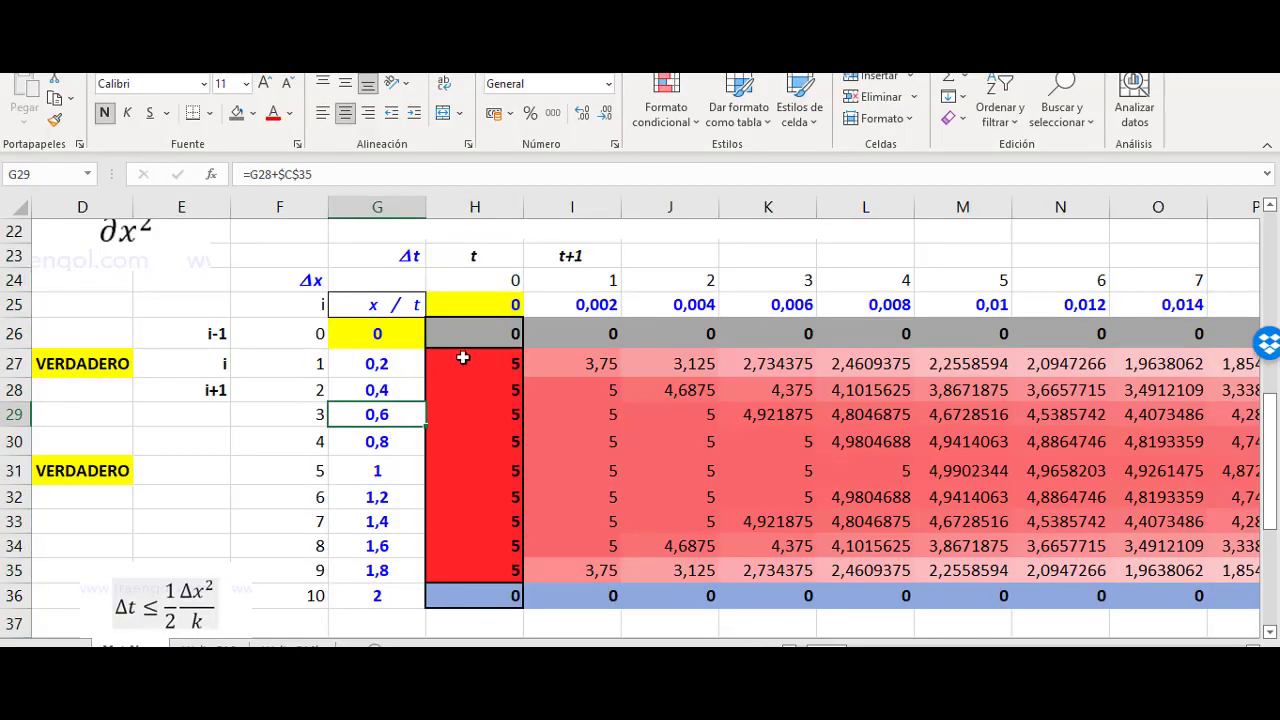
drag(463, 357, 497, 569)
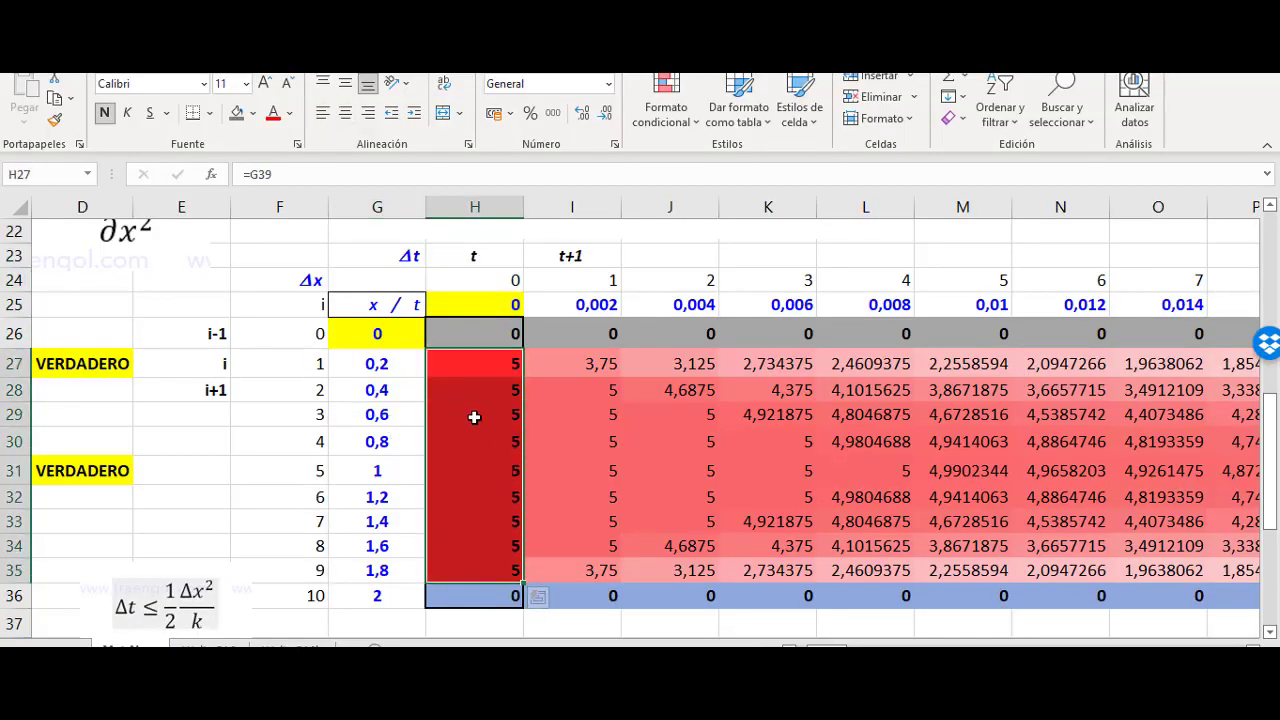
click(489, 370)
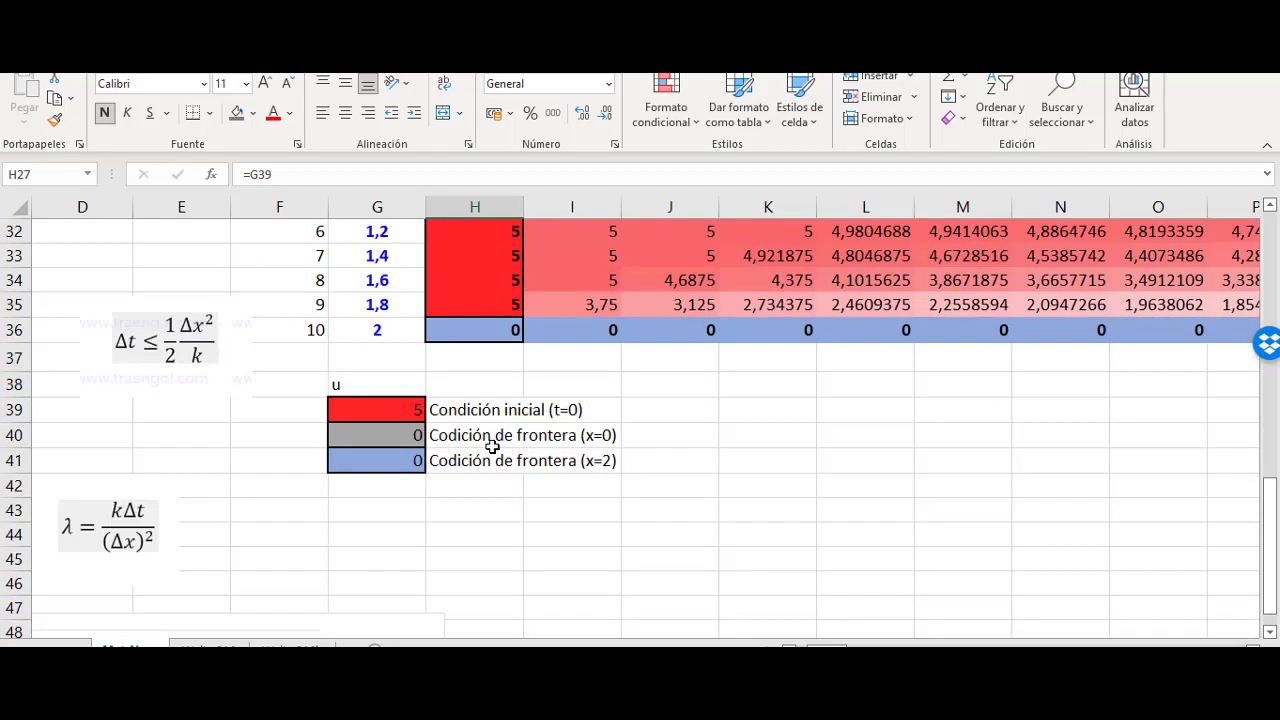
scroll(494, 449, down, 3)
scroll(410, 416, up, 3)
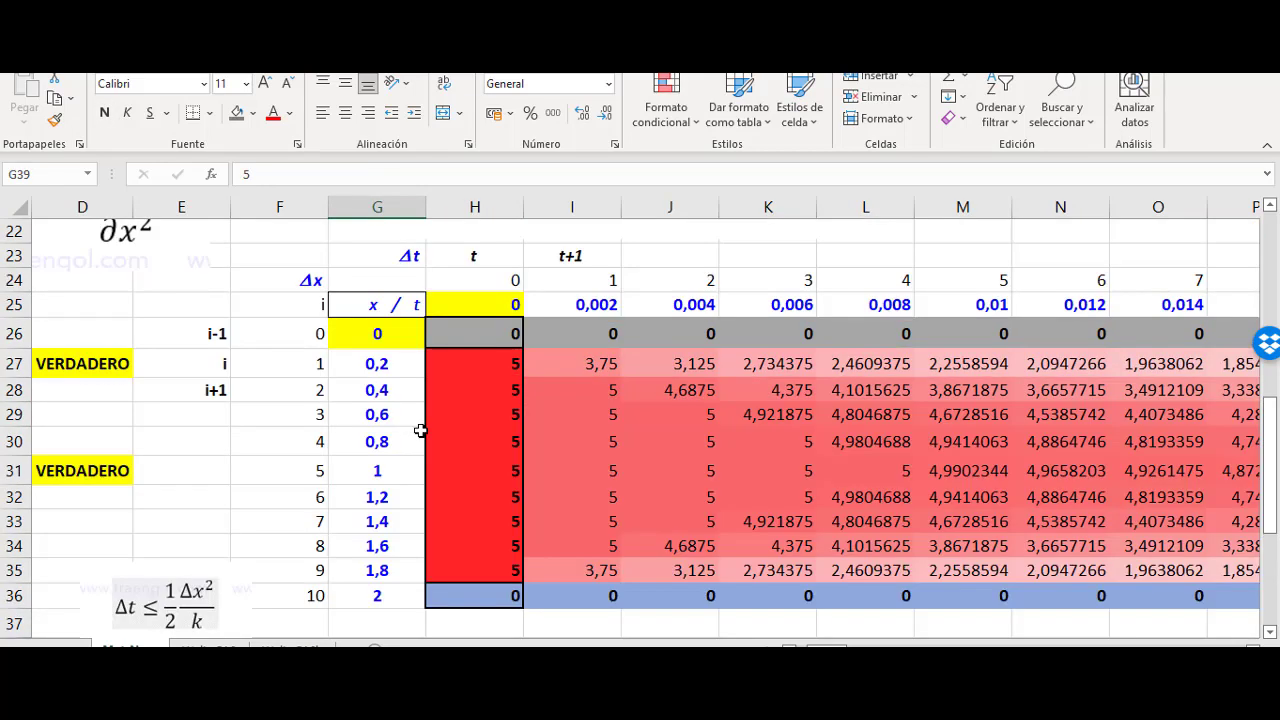
double_click(505, 368)
scroll(501, 385, down, 2)
key(Return)
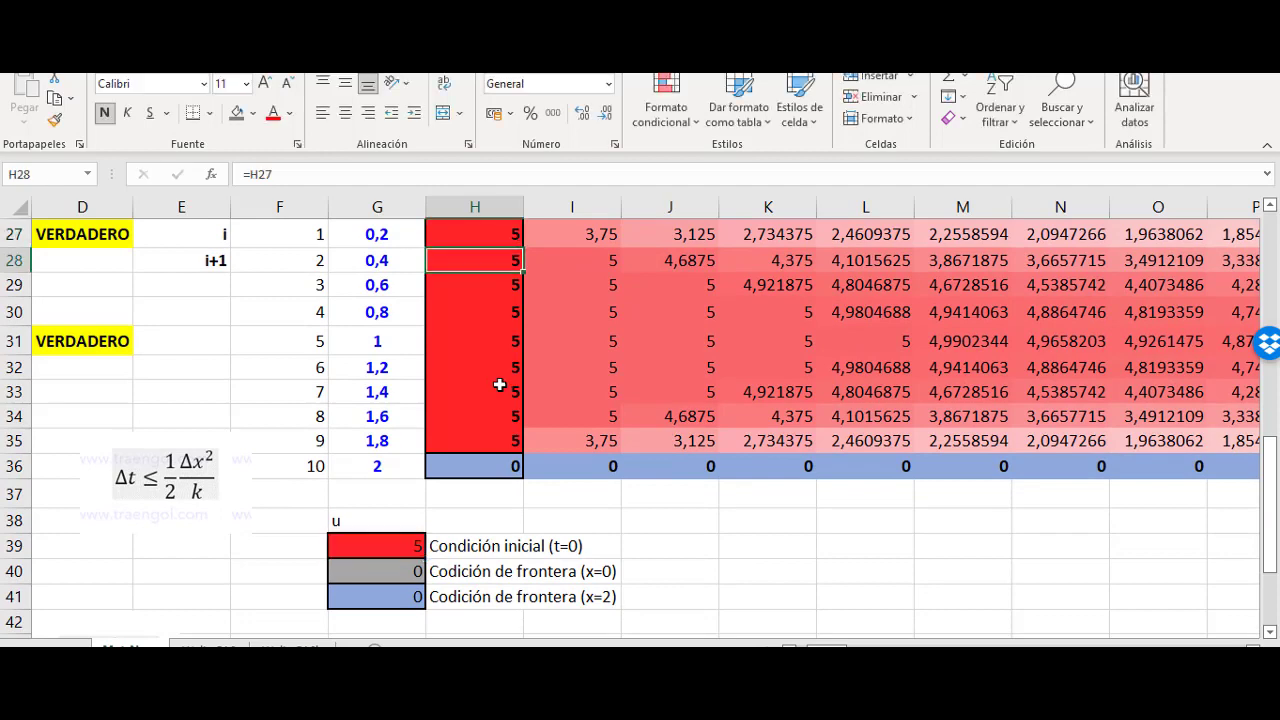
Step: Check the formulas in H28 and H30 to see how the initial value is carried down column H
scroll(503, 383, up, 2)
double_click(509, 392)
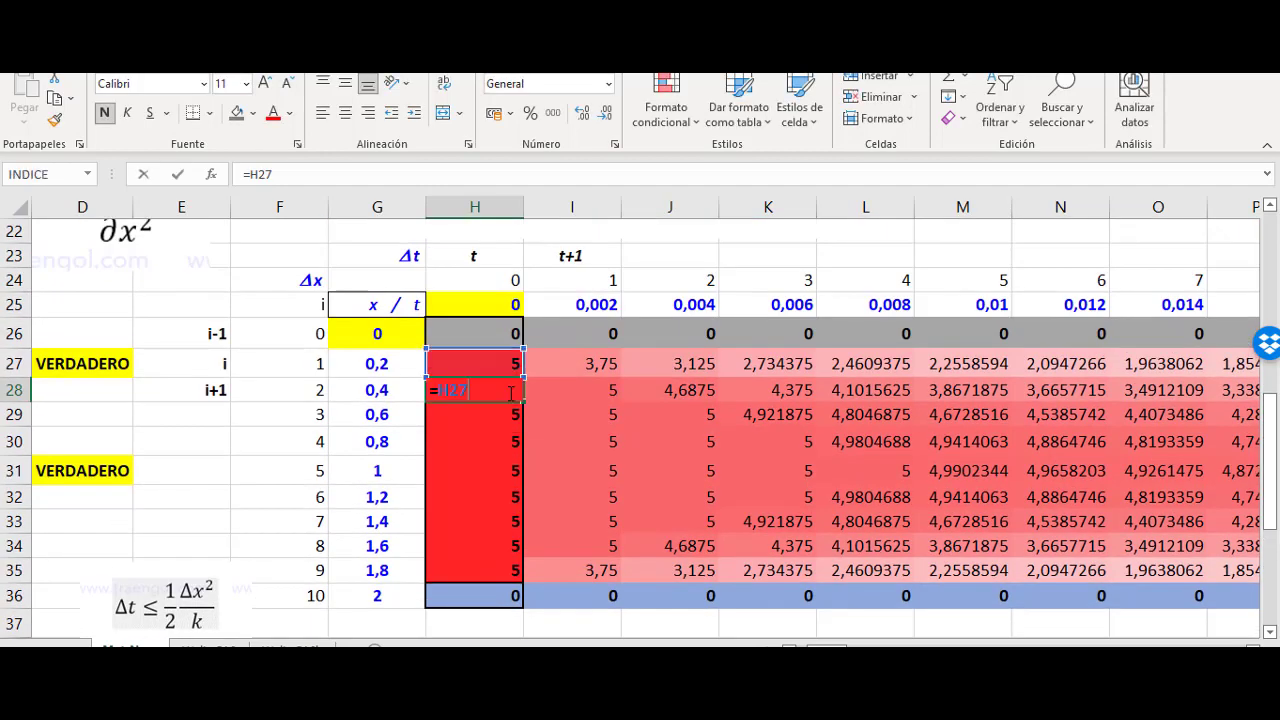
key(Return)
double_click(506, 445)
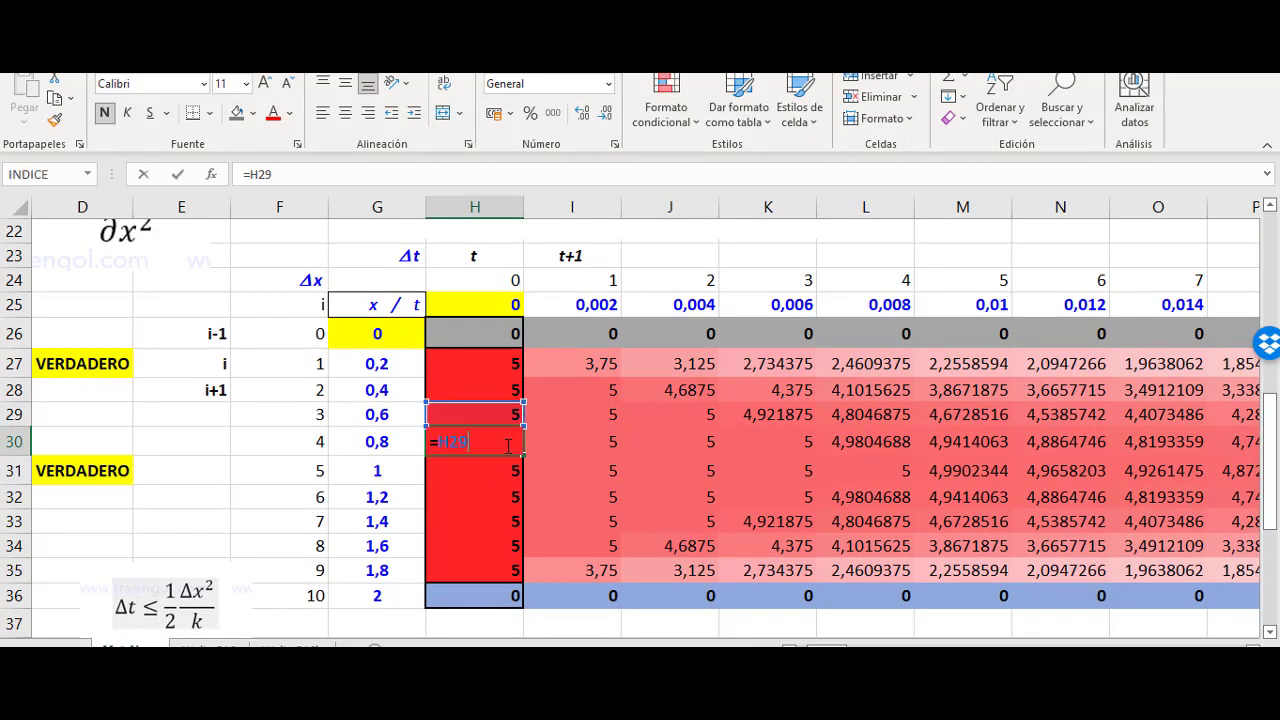
key(Return)
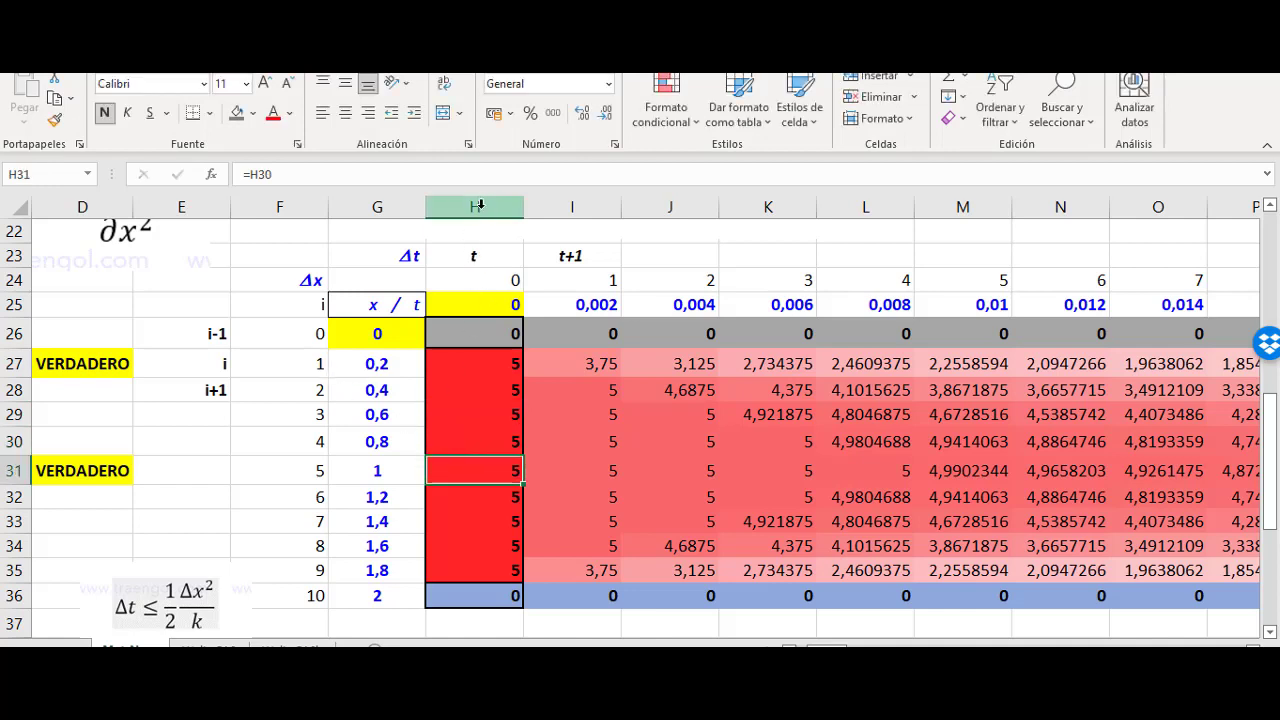
Step: Highlight row 26, row 36 and column H in turn to recap the boundary and initial condition cells
click(14, 333)
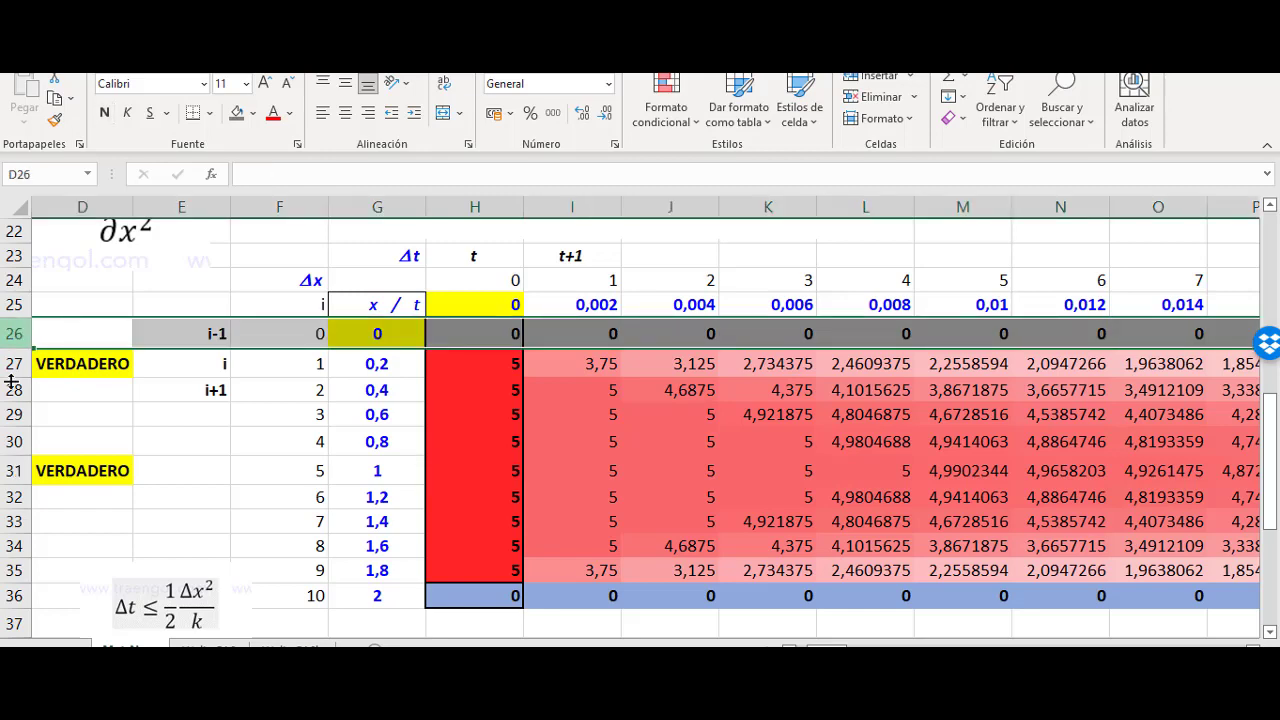
click(14, 595)
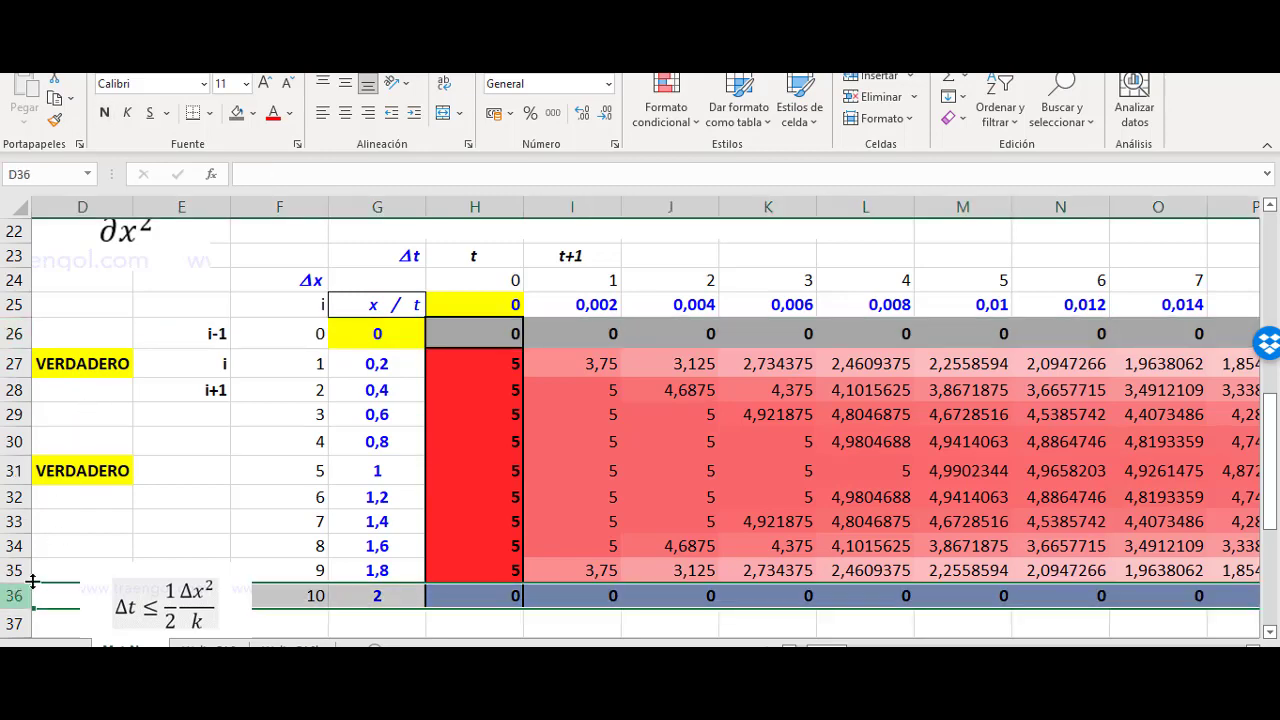
click(482, 210)
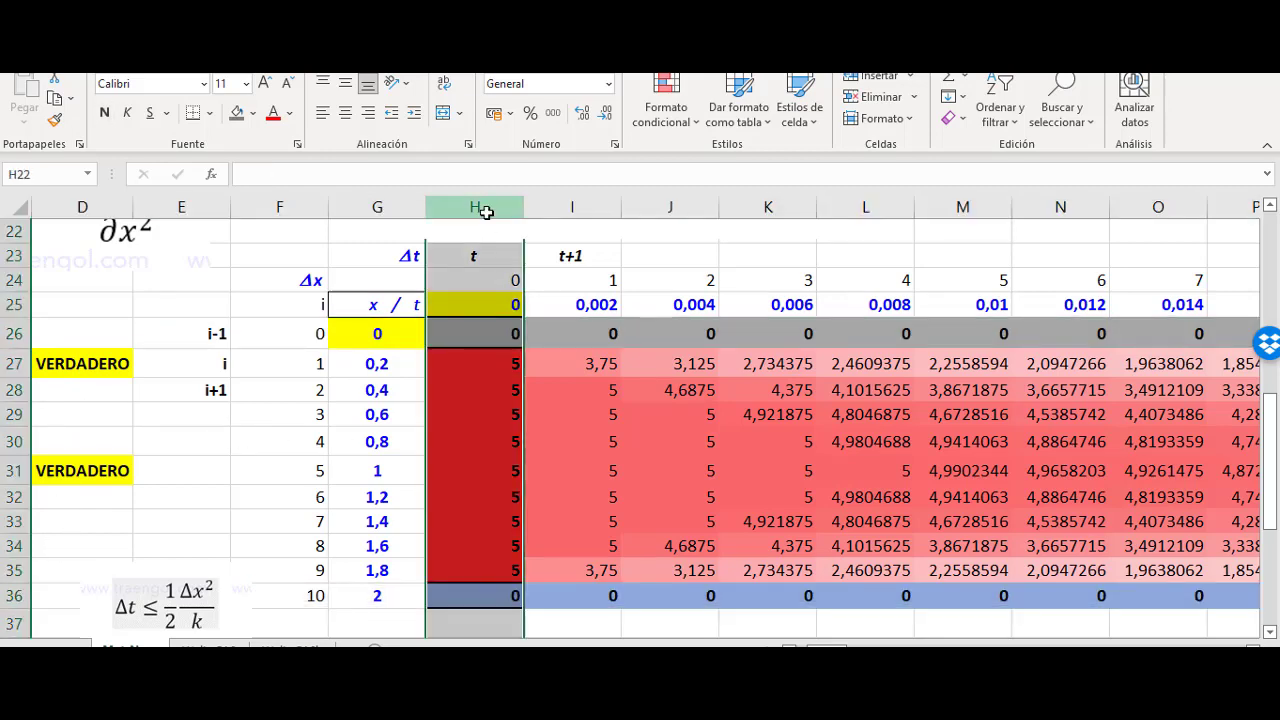
click(463, 424)
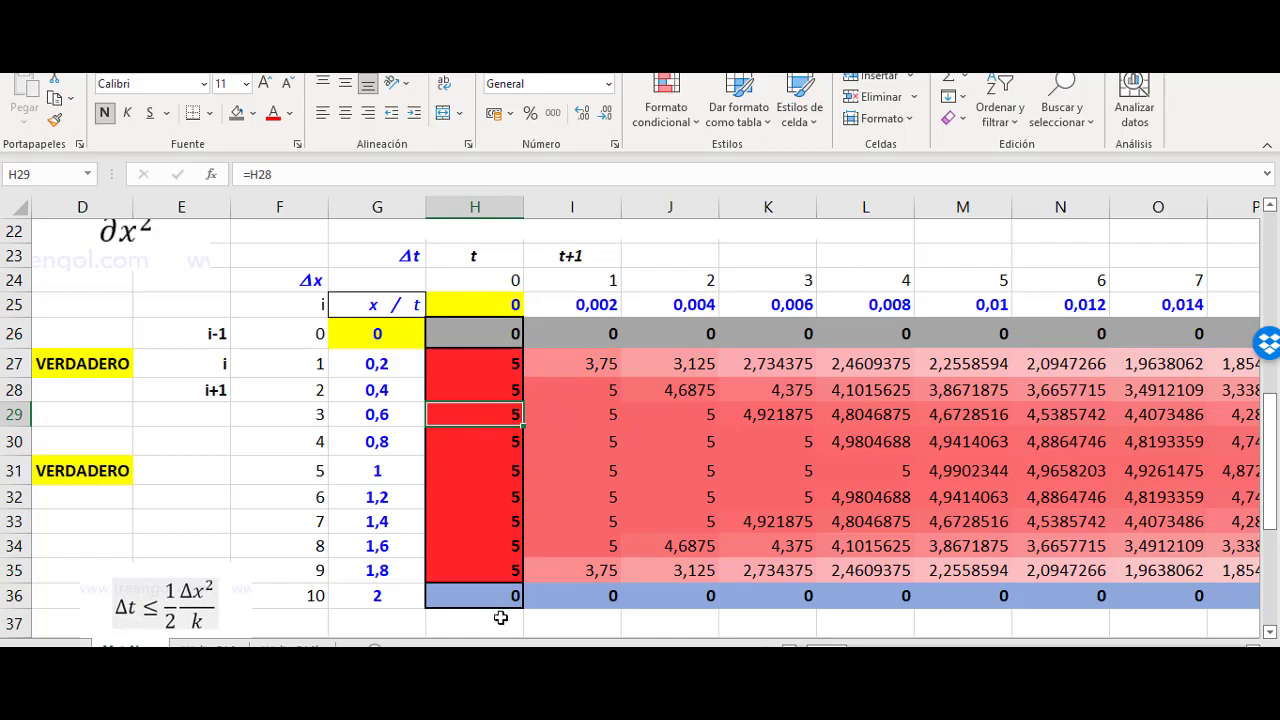
Step: Switch to the PDF notes, find equation (8) for M at t+1, and return to its image in the Excel sheet
key(alt+Tab)
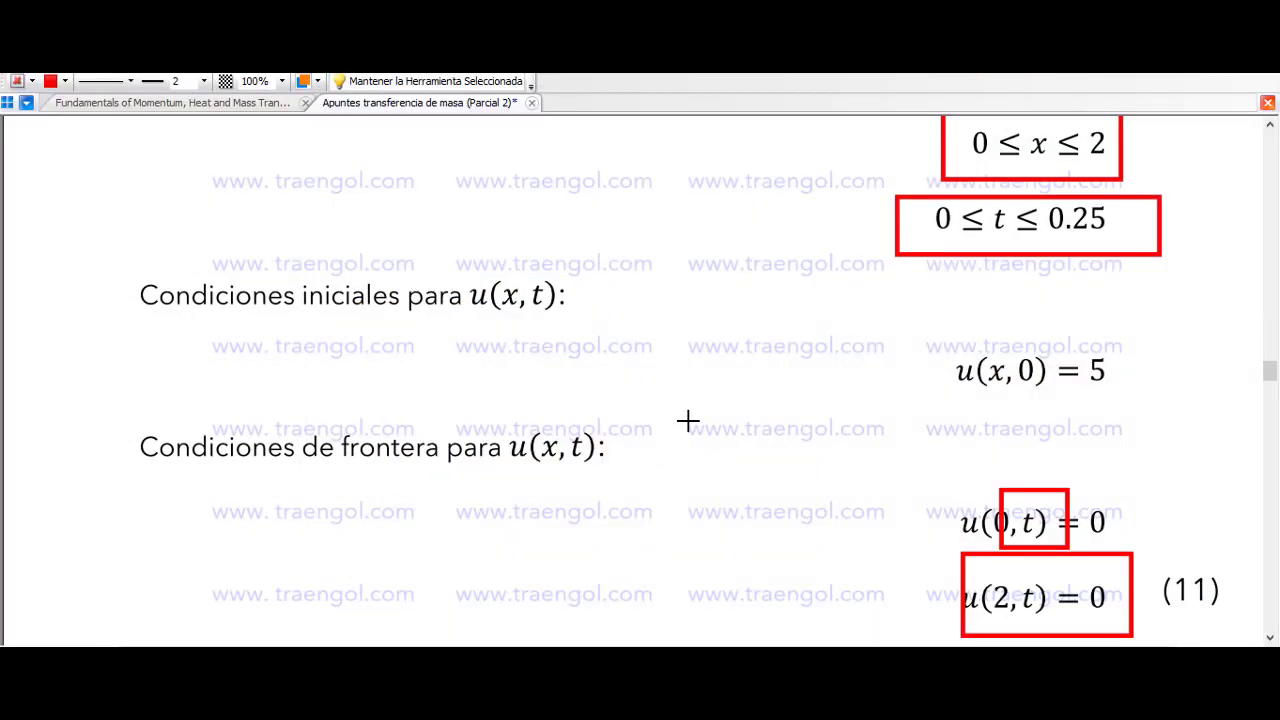
scroll(663, 500, up, 6)
scroll(663, 500, up, 20)
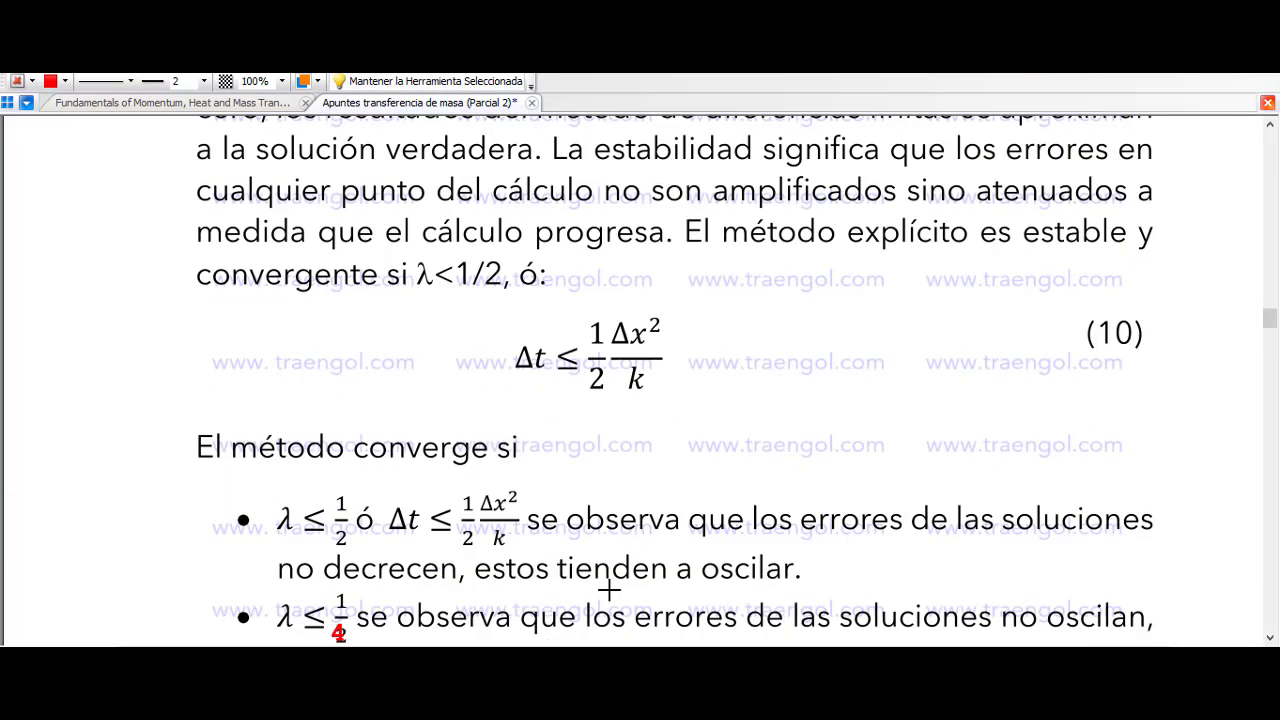
scroll(576, 631, up, 8)
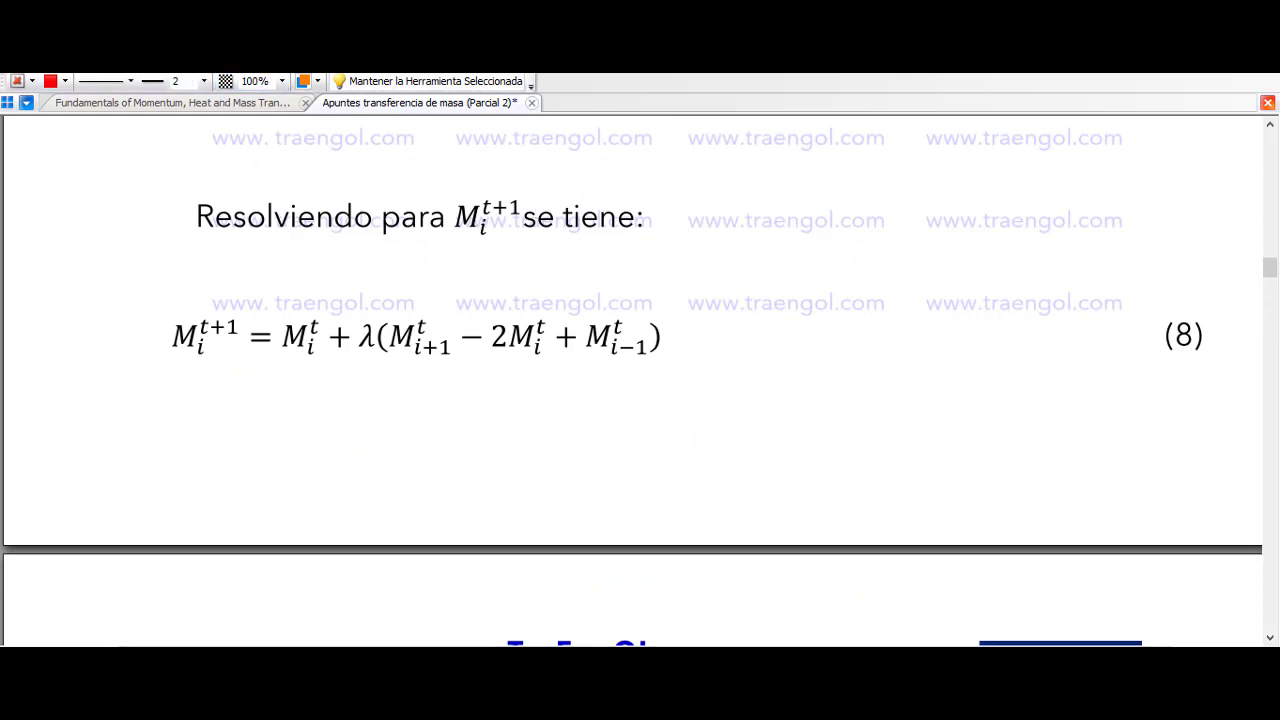
key(alt+Tab)
scroll(682, 413, up, 3)
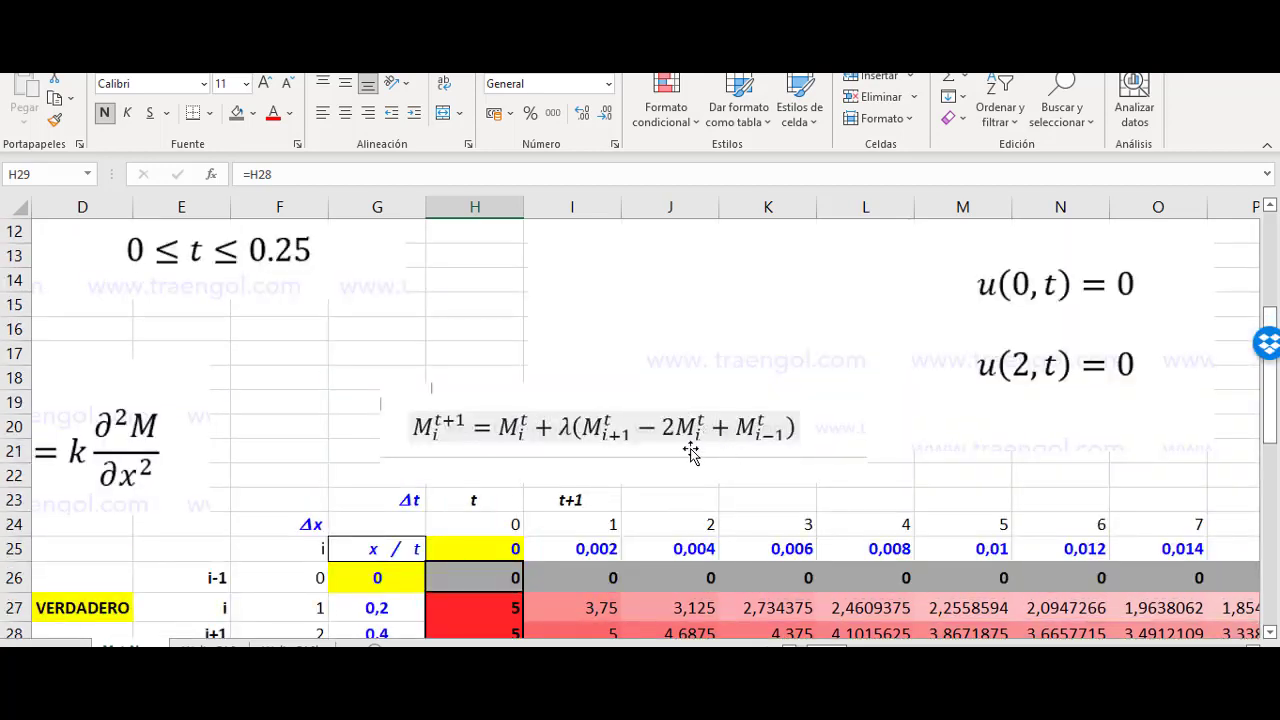
Step: Move the image of the explicit equation for M at t+1 to just above the t and t+1 labels in row 23
scroll(650, 400, down, 2)
click(634, 352)
drag(634, 352, 642, 352)
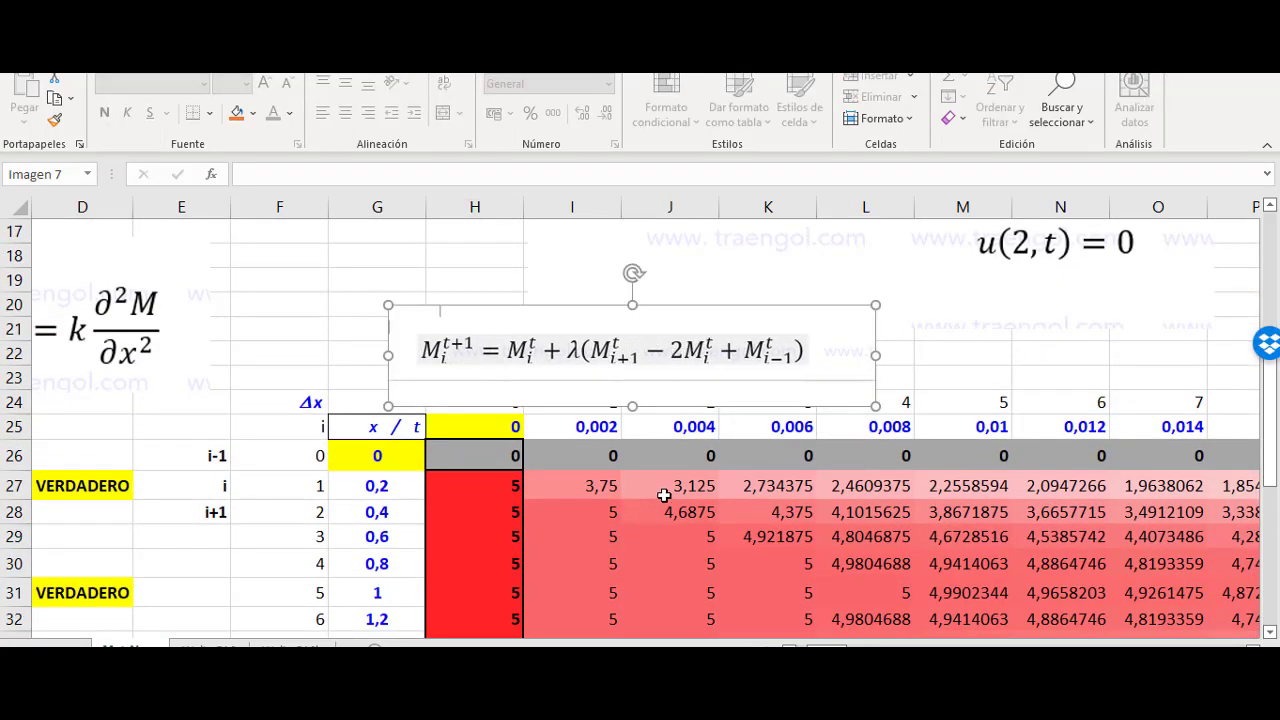
scroll(660, 470, down, 2)
scroll(683, 410, up, 2)
drag(682, 349, 710, 305)
scroll(811, 416, left, 3)
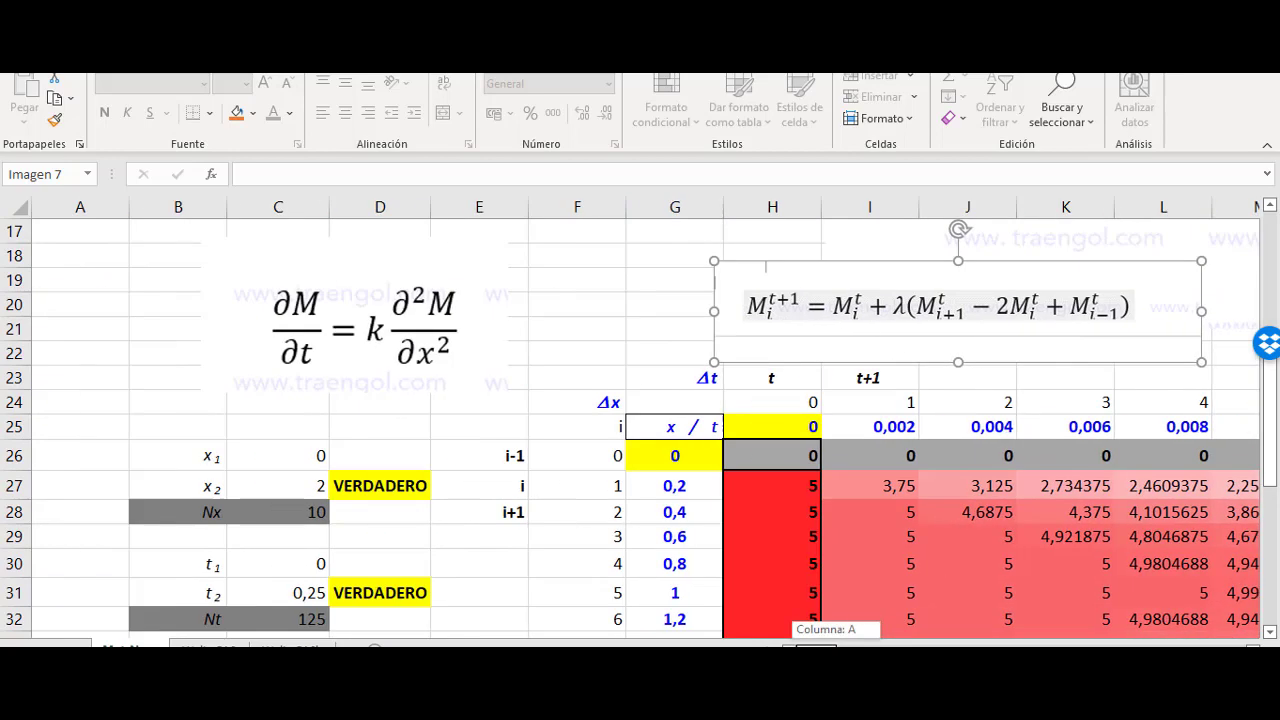
mouse_move(818, 303)
mouse_down()
mouse_move(800, 252)
mouse_move(819, 326)
mouse_up()
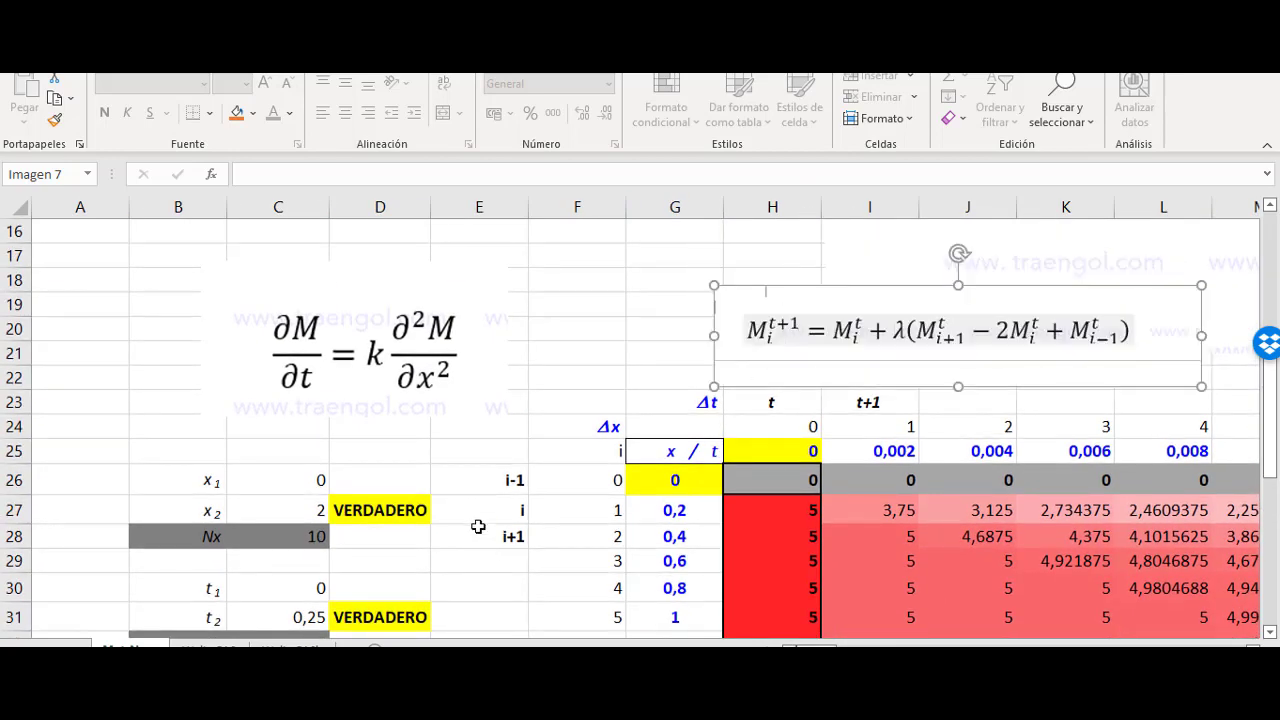
Step: Point out the node labels i-1, i and i+1 in E26:E28, the index header in F25 and the time value in I25
drag(509, 487, 474, 540)
click(577, 588)
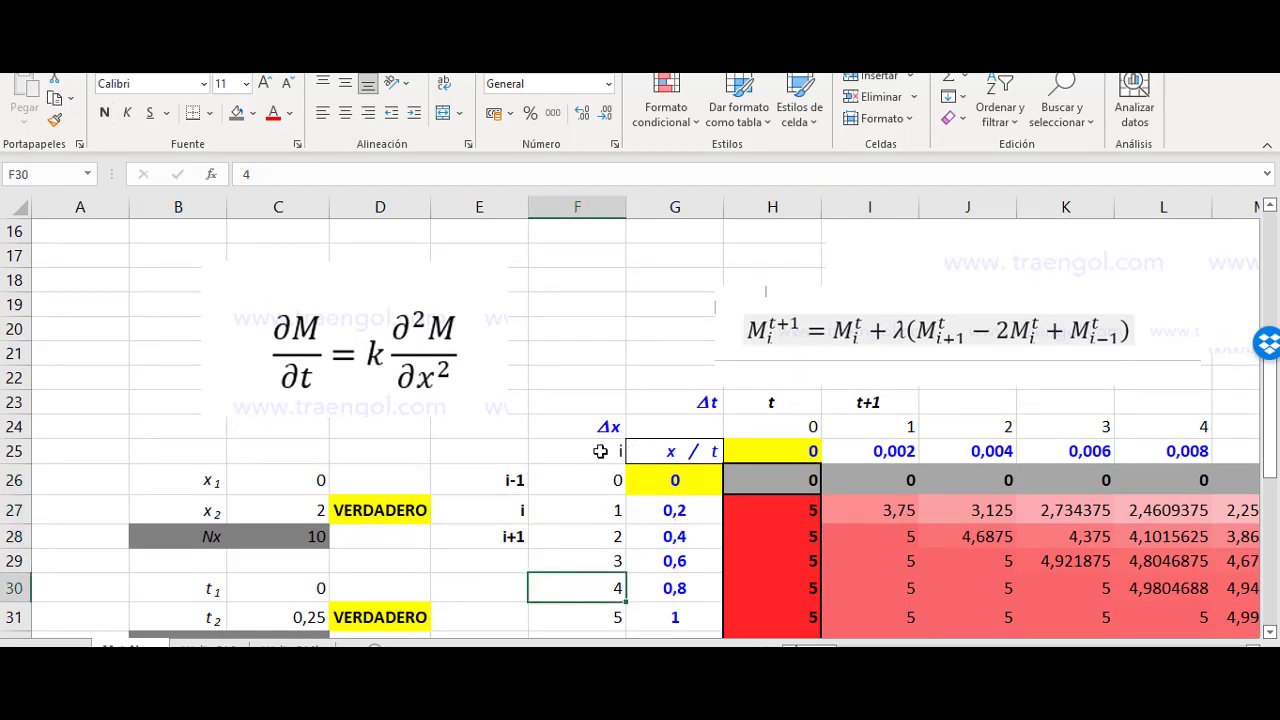
click(600, 451)
scroll(600, 451, down, 5)
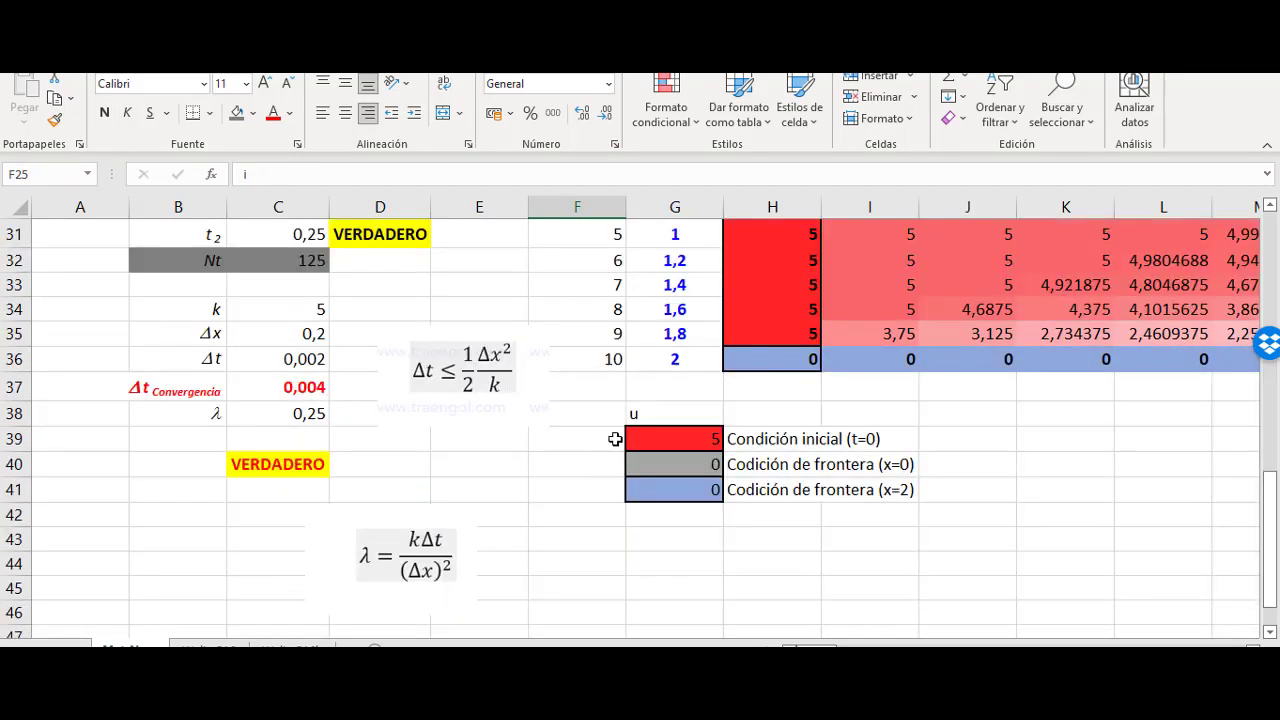
scroll(615, 439, up, 3)
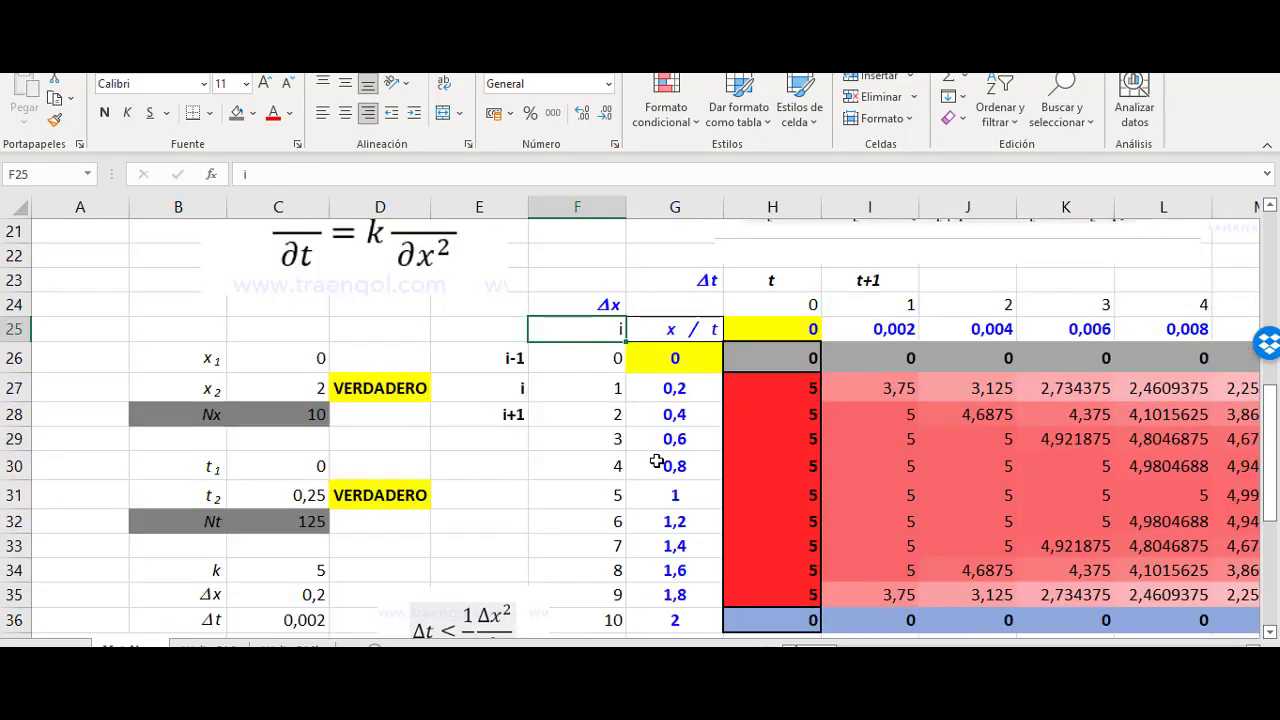
click(921, 331)
click(868, 338)
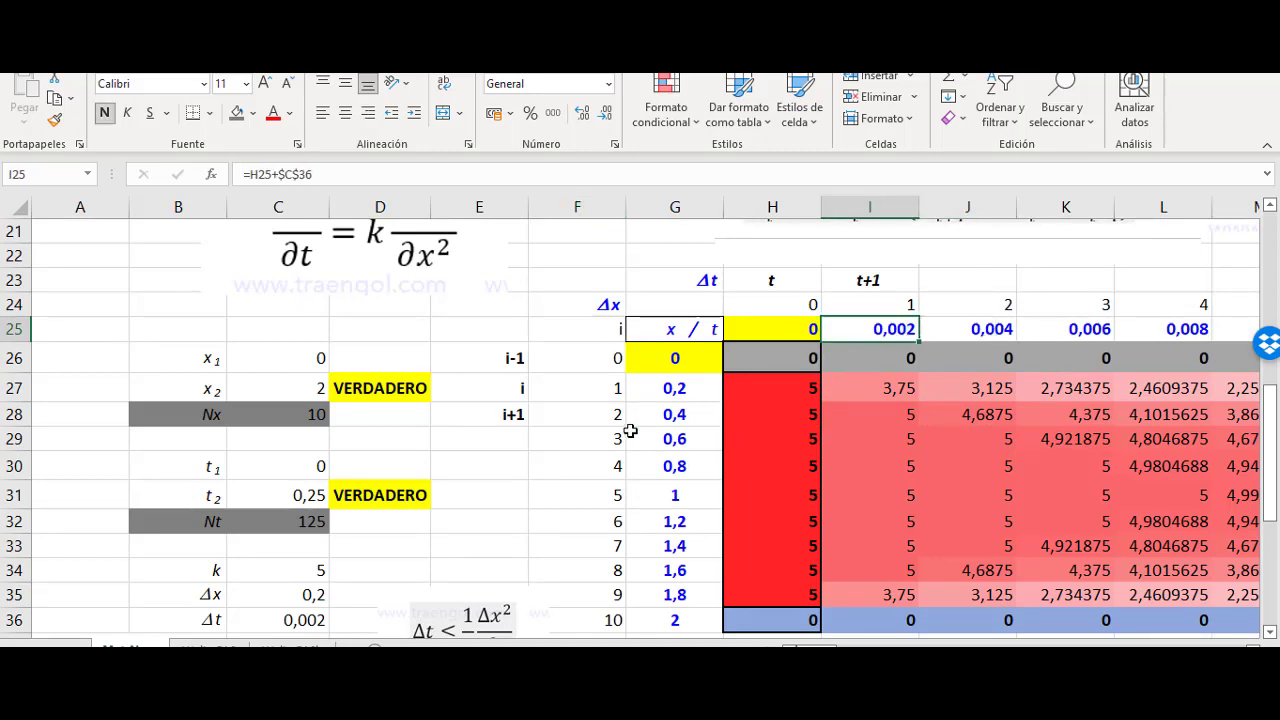
drag(513, 358, 500, 414)
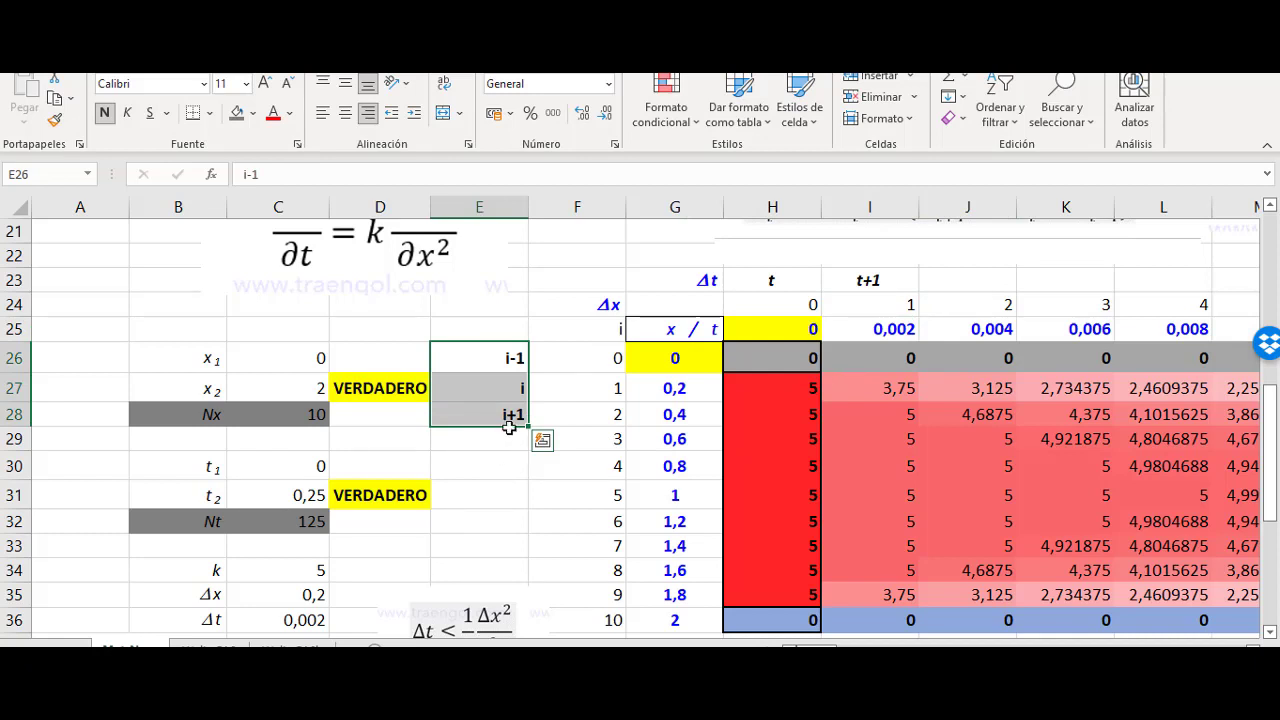
Step: Highlight H26, row 26 and column H as the known values, and select I27 to examine its explicit formula
click(783, 353)
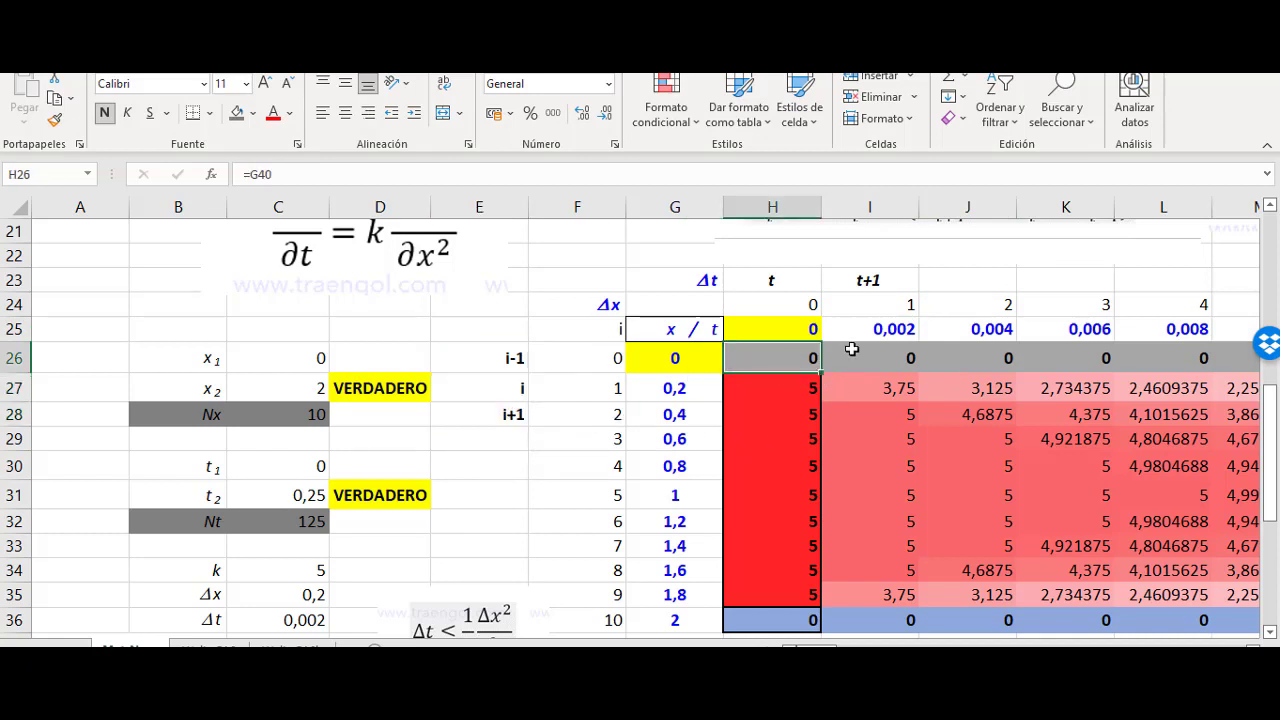
click(19, 354)
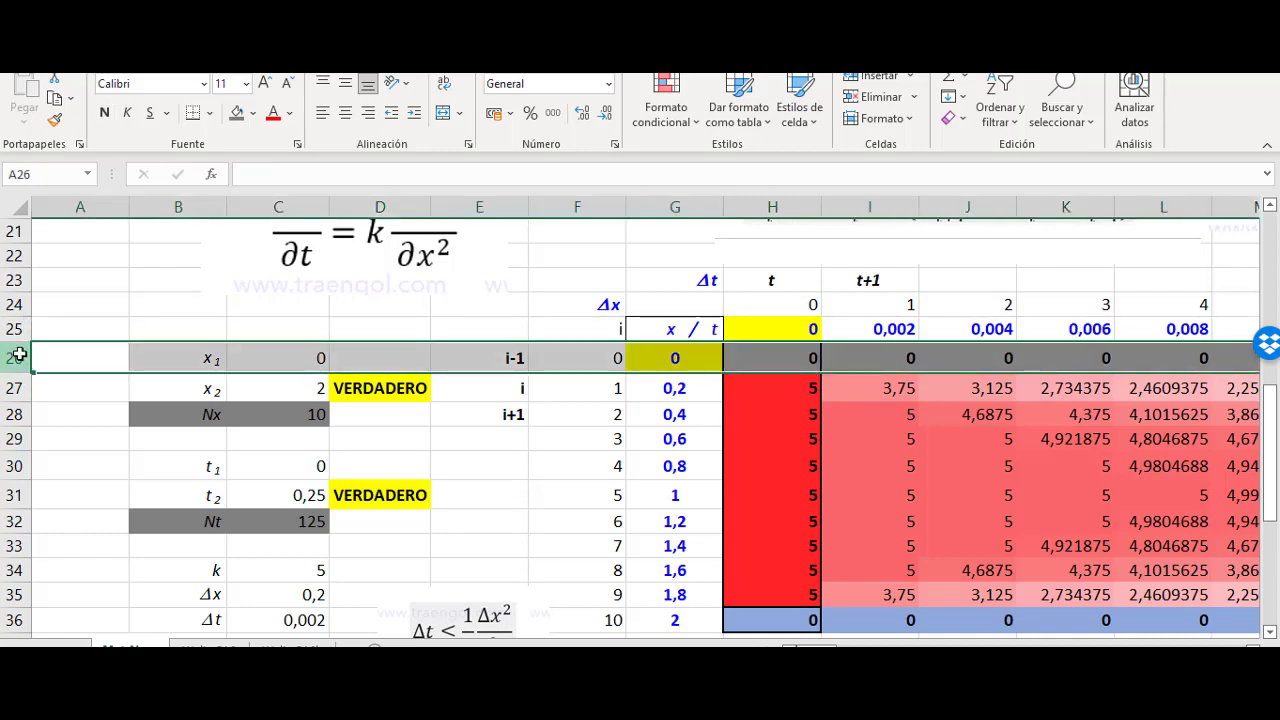
click(777, 203)
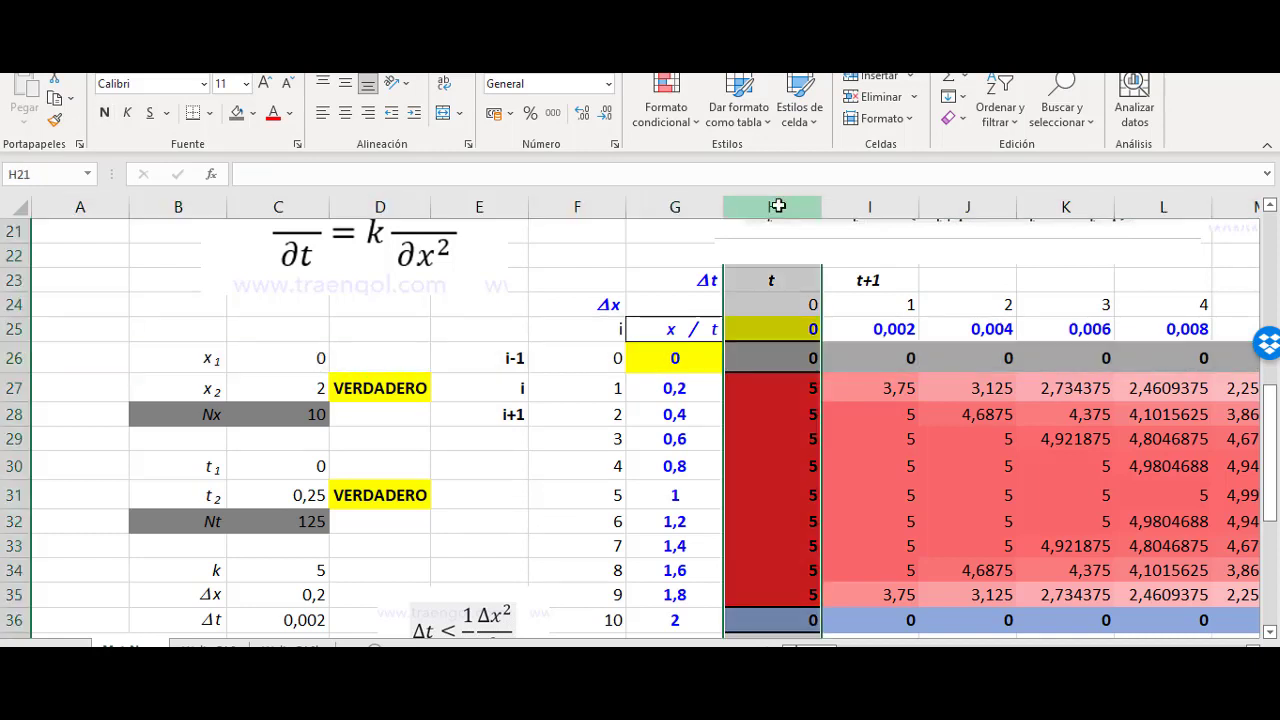
click(866, 389)
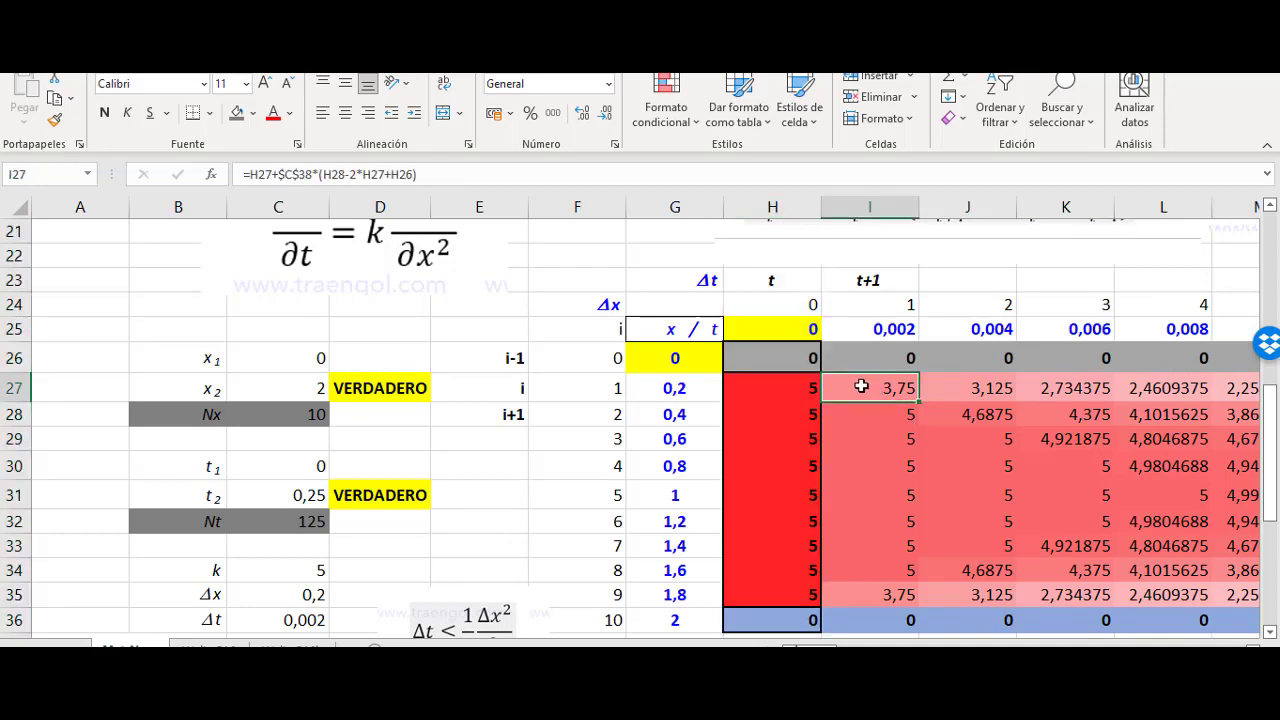
Step: Apply all borders to cell I27 and reselect it
click(208, 113)
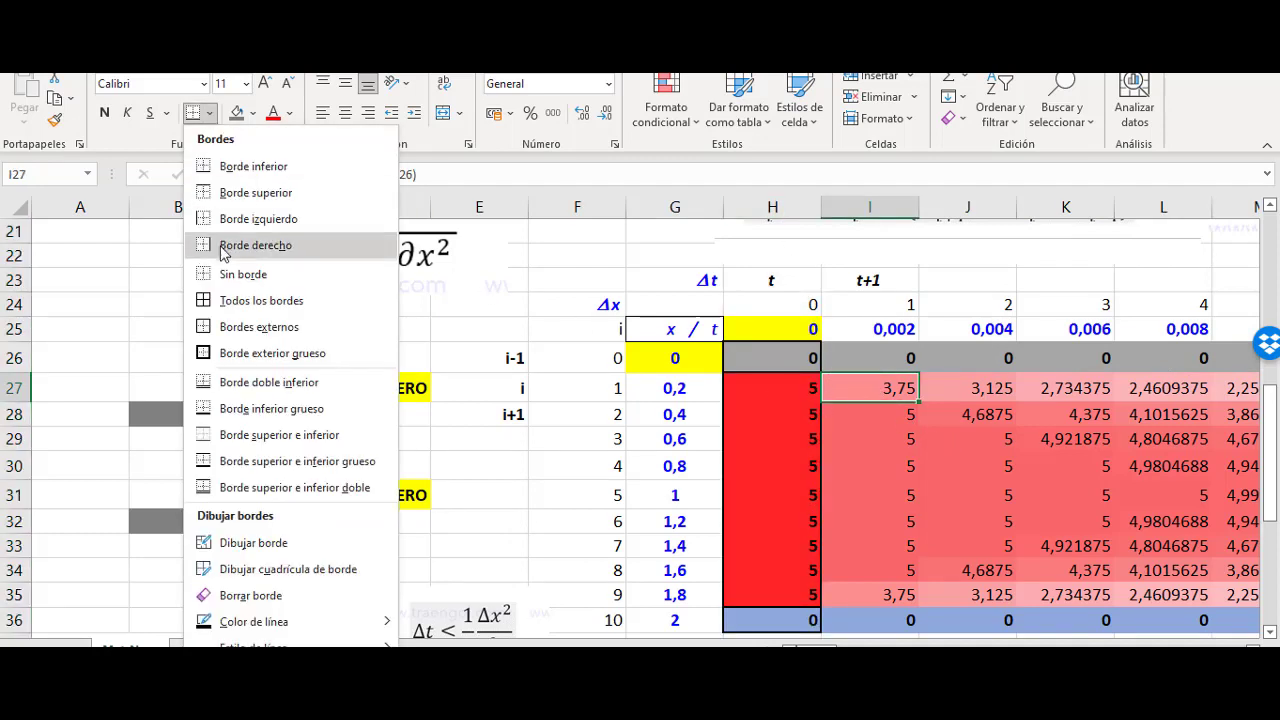
click(222, 302)
click(899, 460)
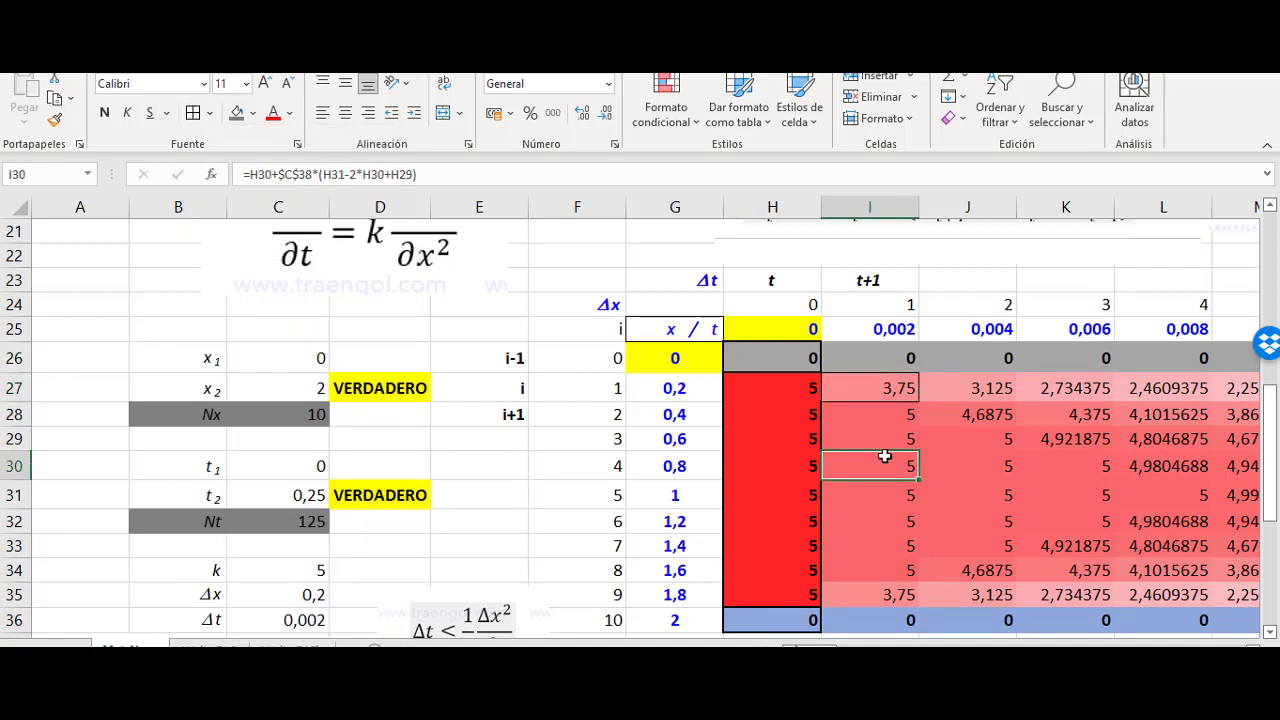
click(891, 390)
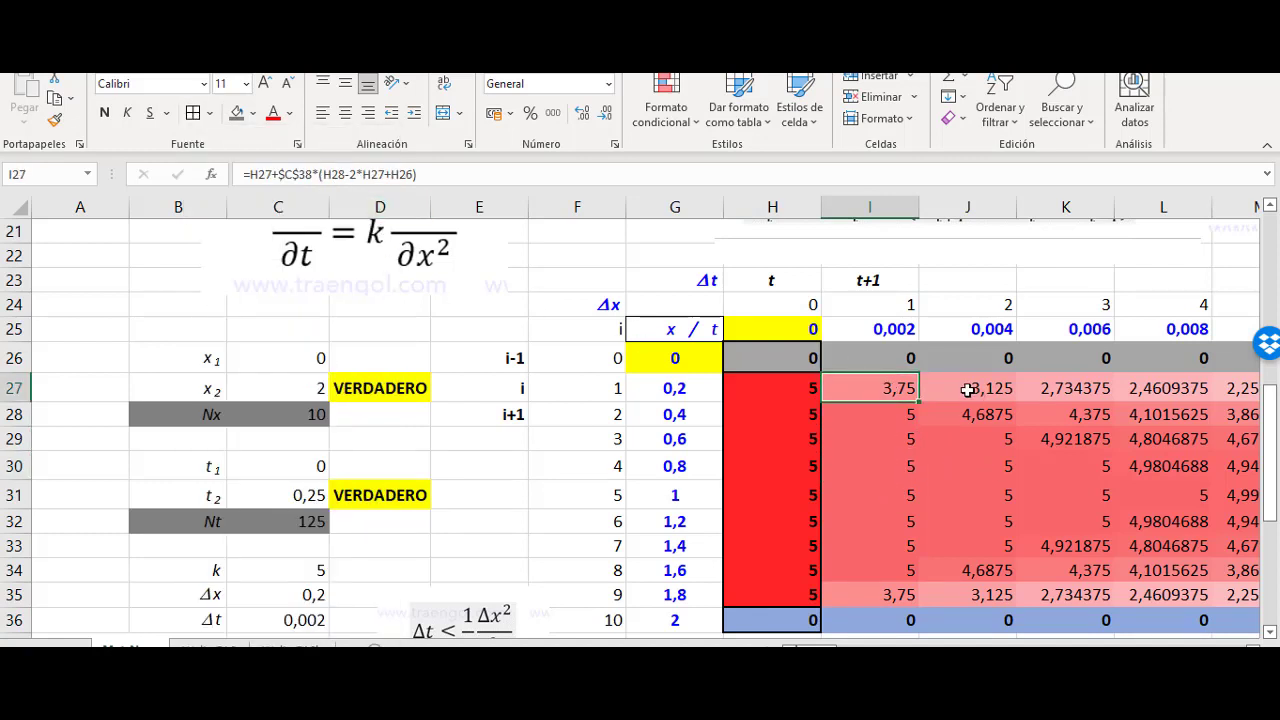
Step: Highlight row 27 and reselect I27 as the grid cell whose value is calculated
double_click(881, 391)
click(901, 476)
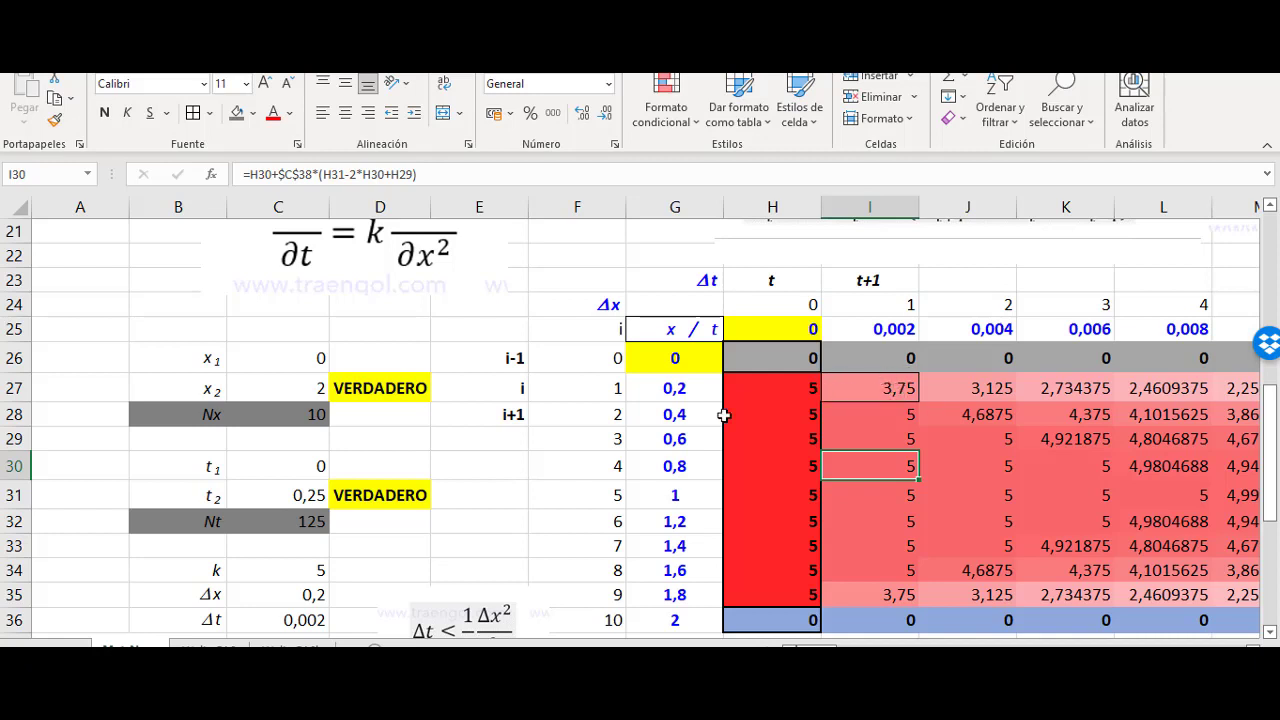
click(15, 388)
click(880, 393)
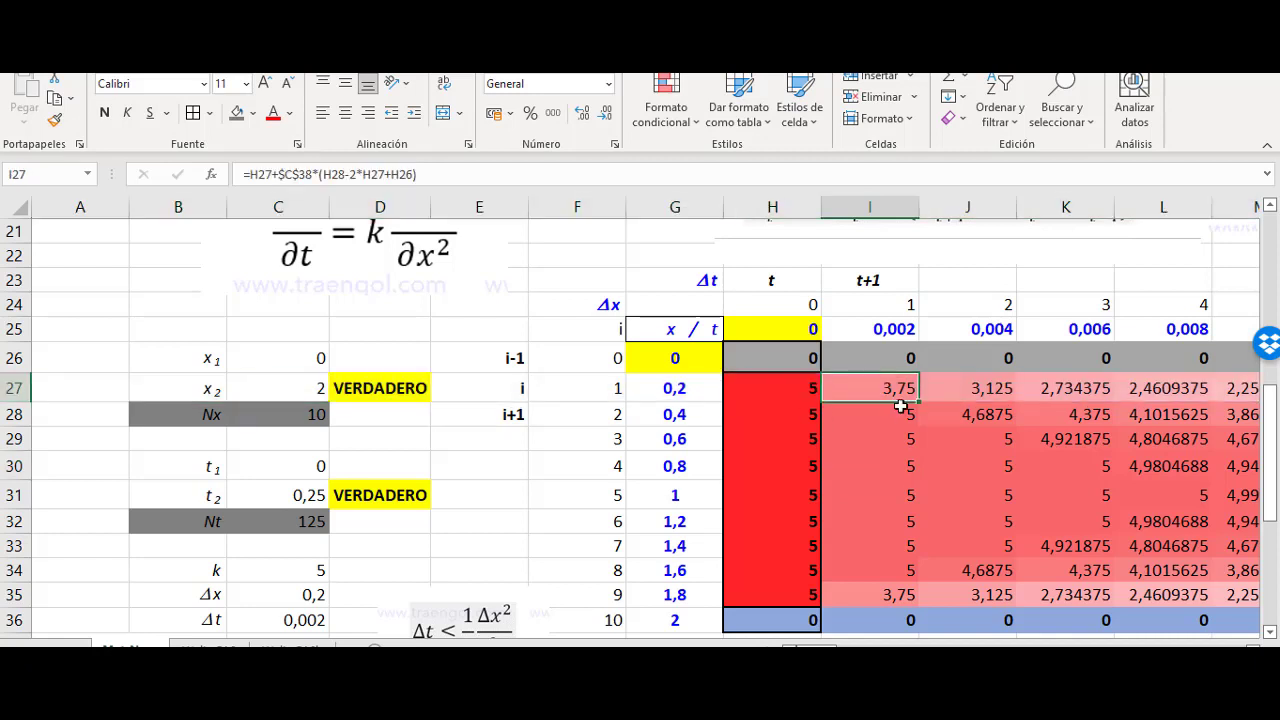
click(890, 468)
click(886, 386)
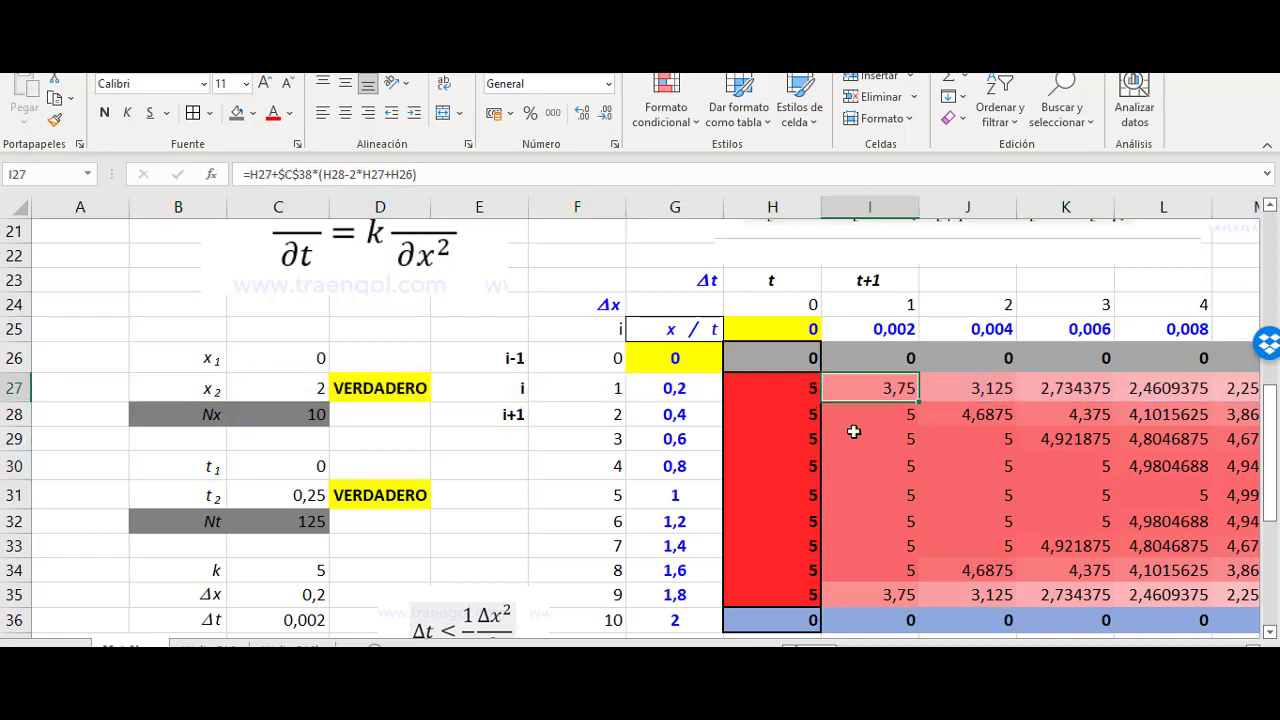
Step: Point out row 27 as node i using label E27, plus its neighbours i+1 in E28 and i-1 in E26
click(499, 392)
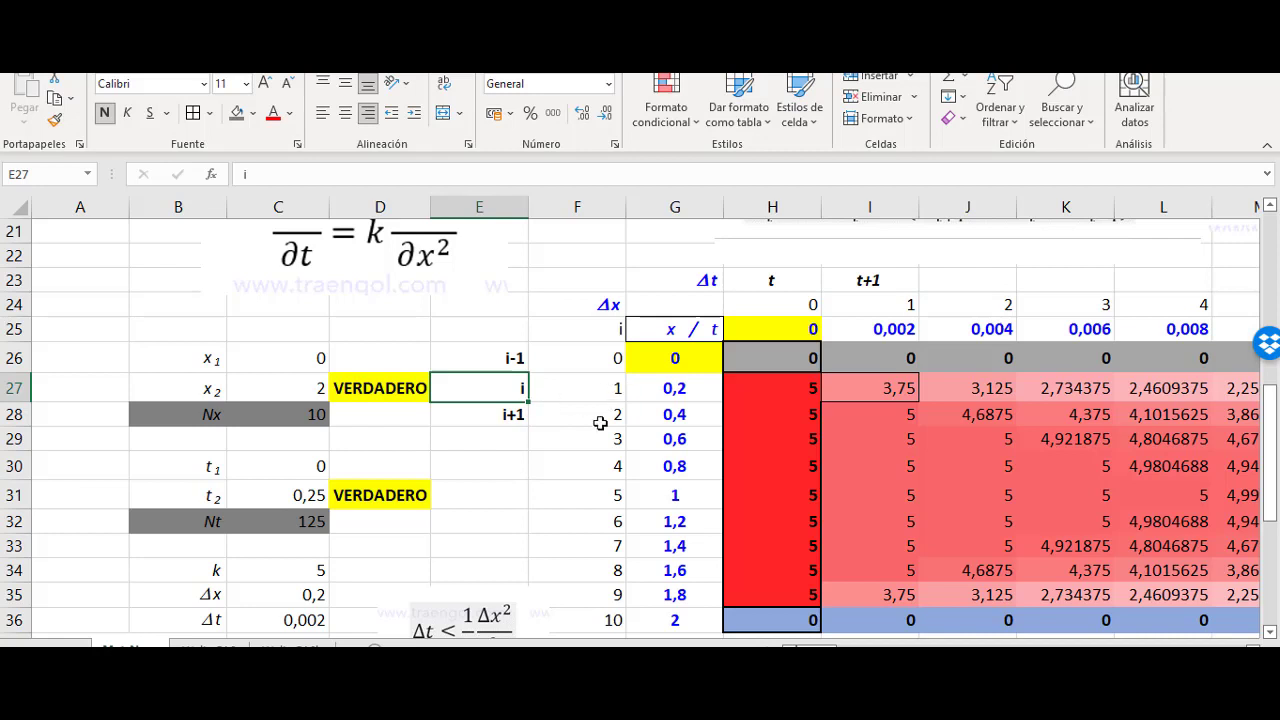
key(Right)
click(16, 388)
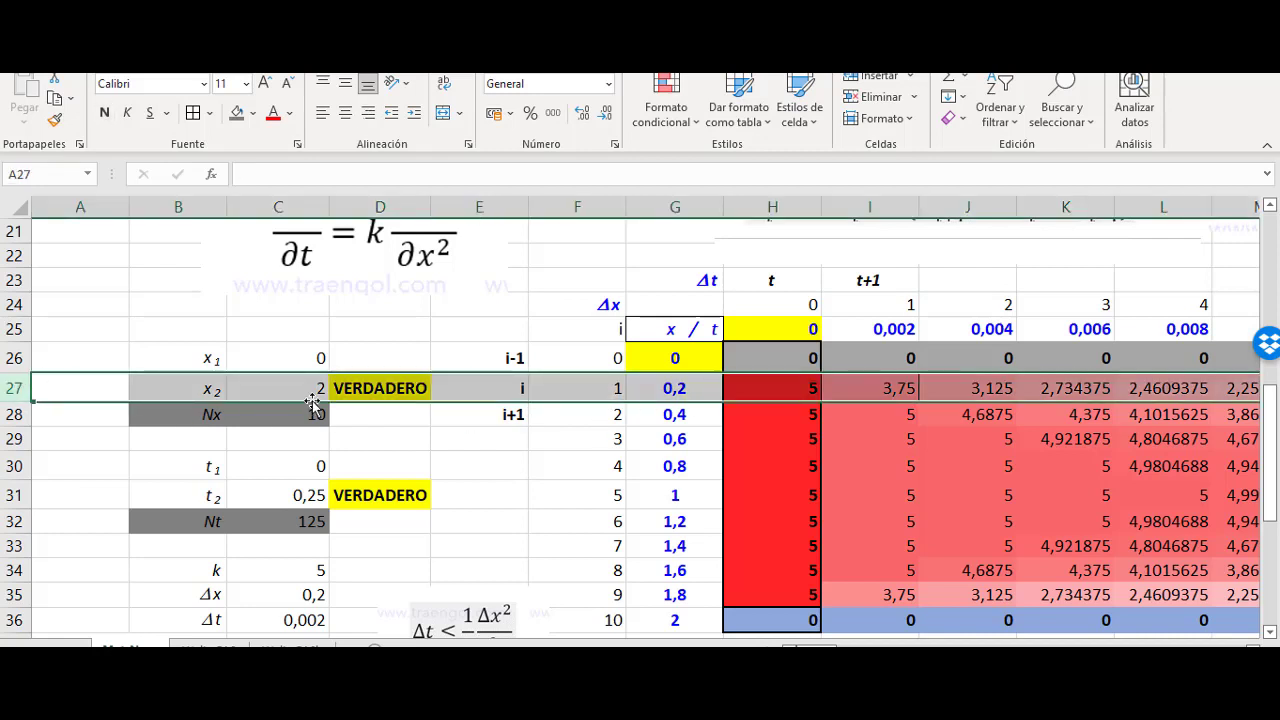
click(529, 399)
click(500, 395)
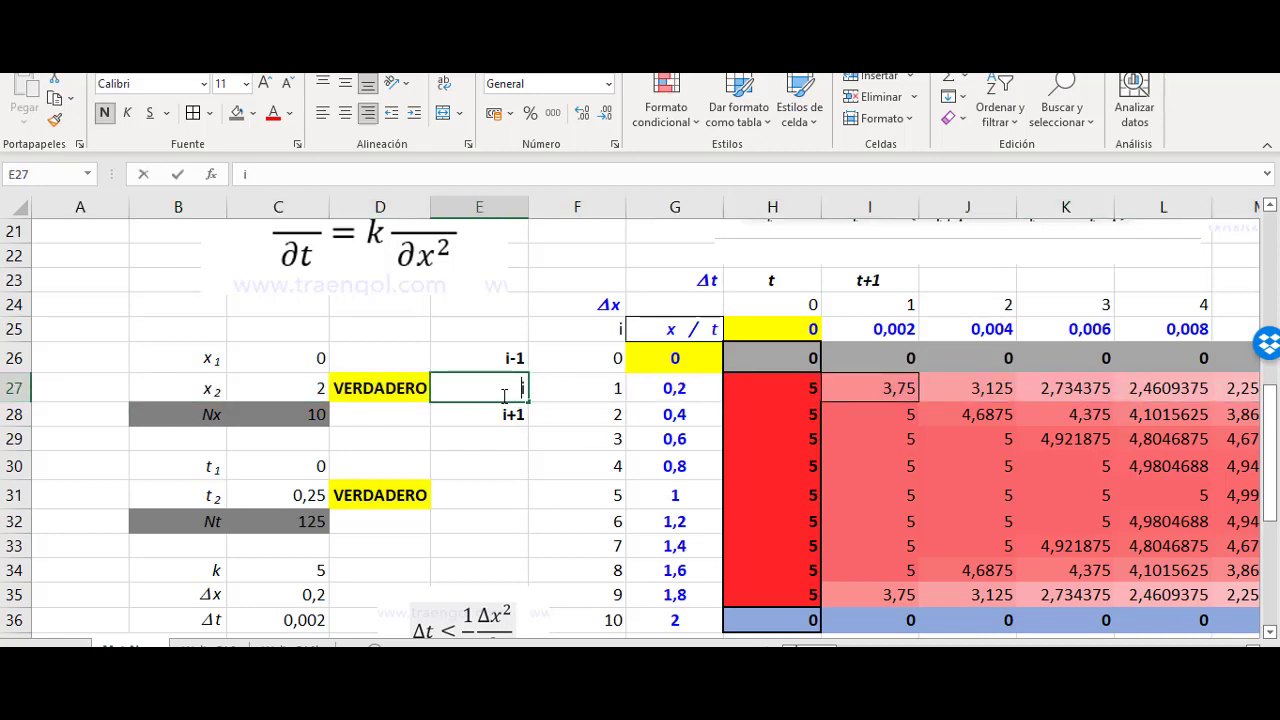
key(Down)
key(Down)
click(516, 414)
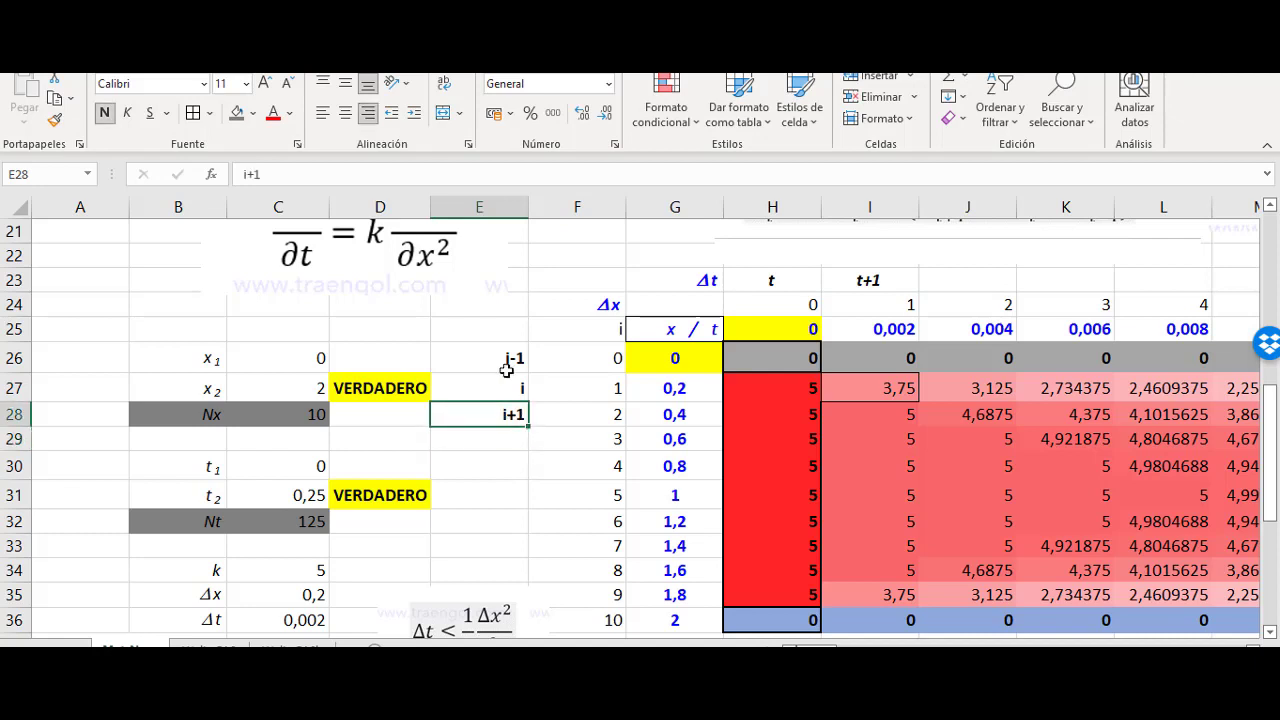
click(512, 357)
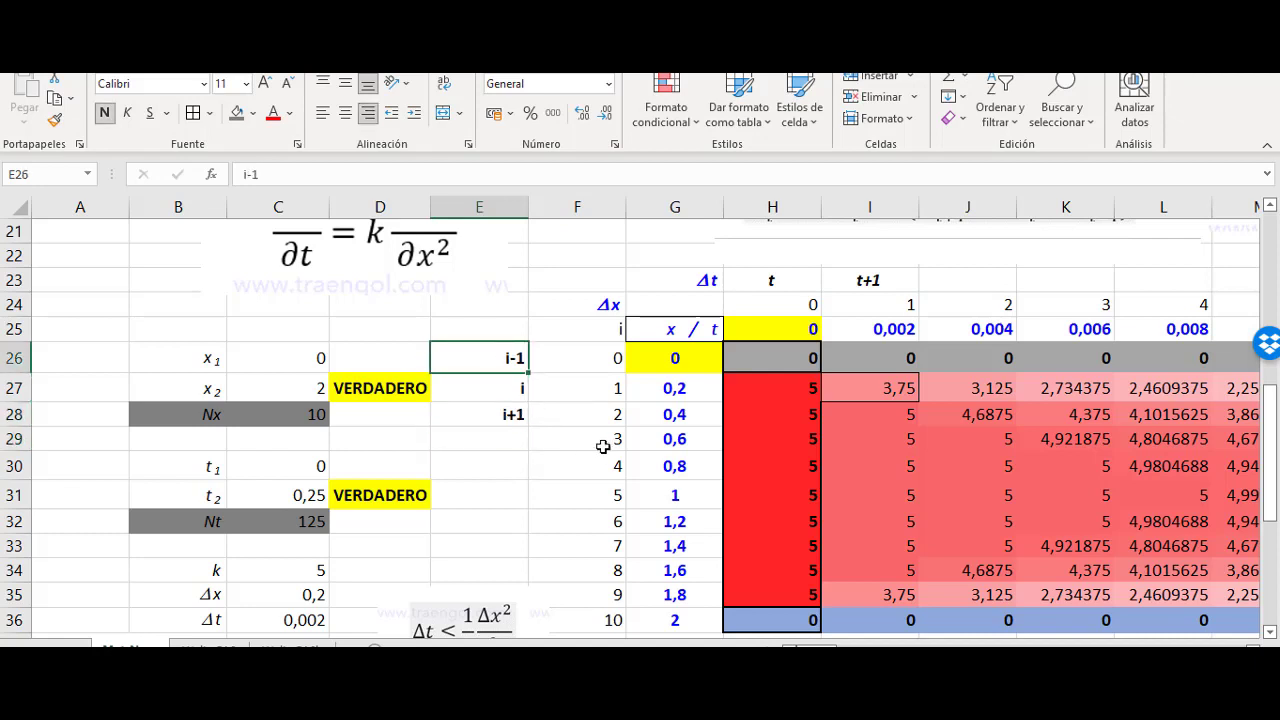
Step: Highlight column H as time t and column I as time t+1 in relation to cell I27
click(852, 460)
click(888, 392)
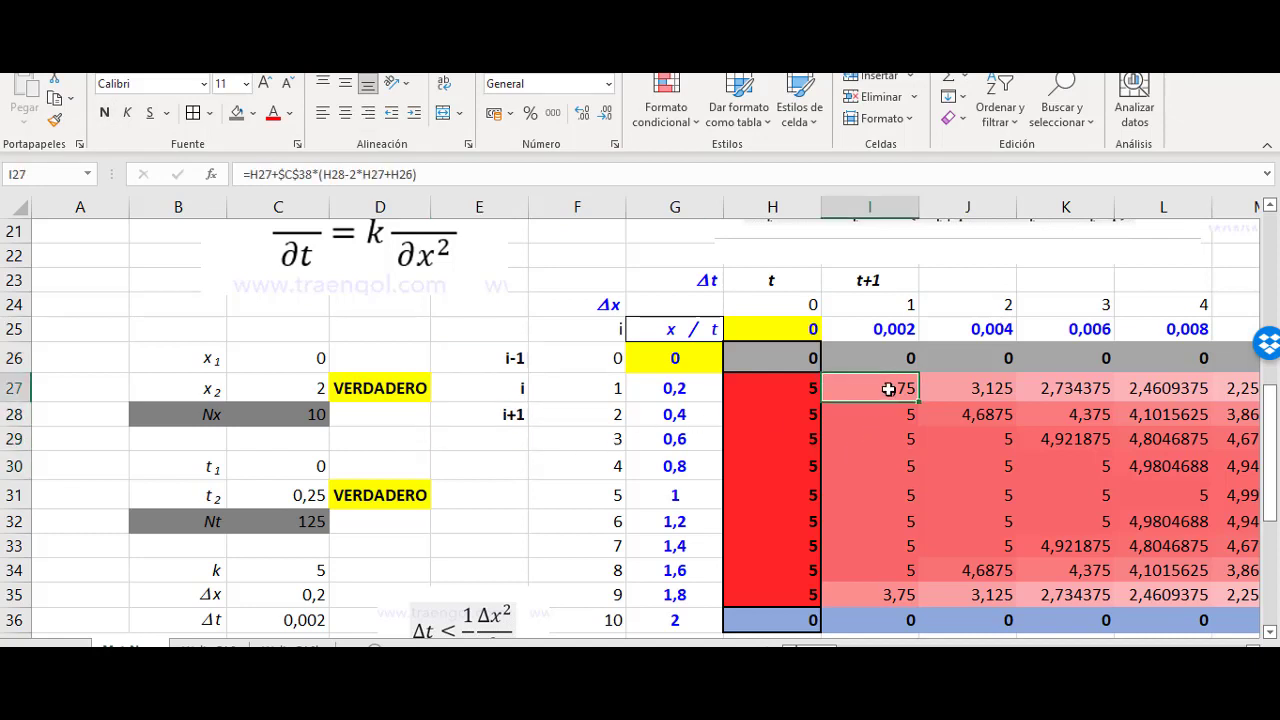
click(774, 208)
click(900, 388)
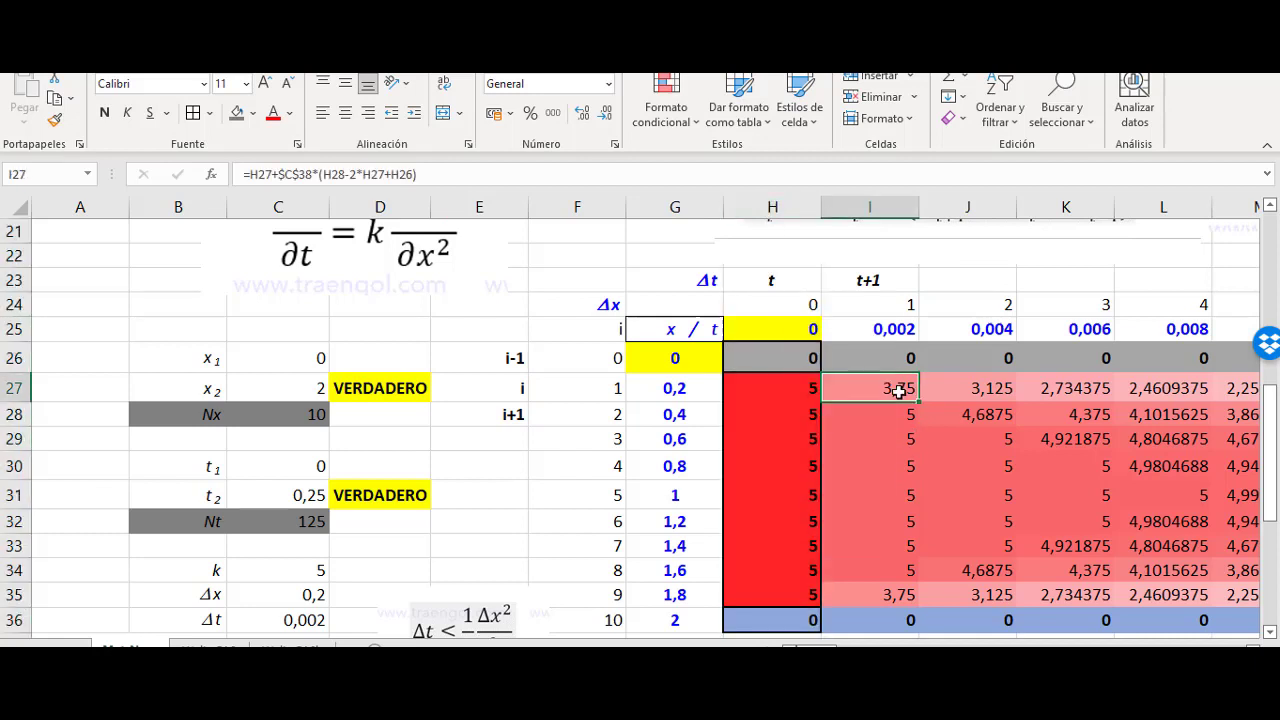
click(908, 460)
click(870, 208)
click(886, 466)
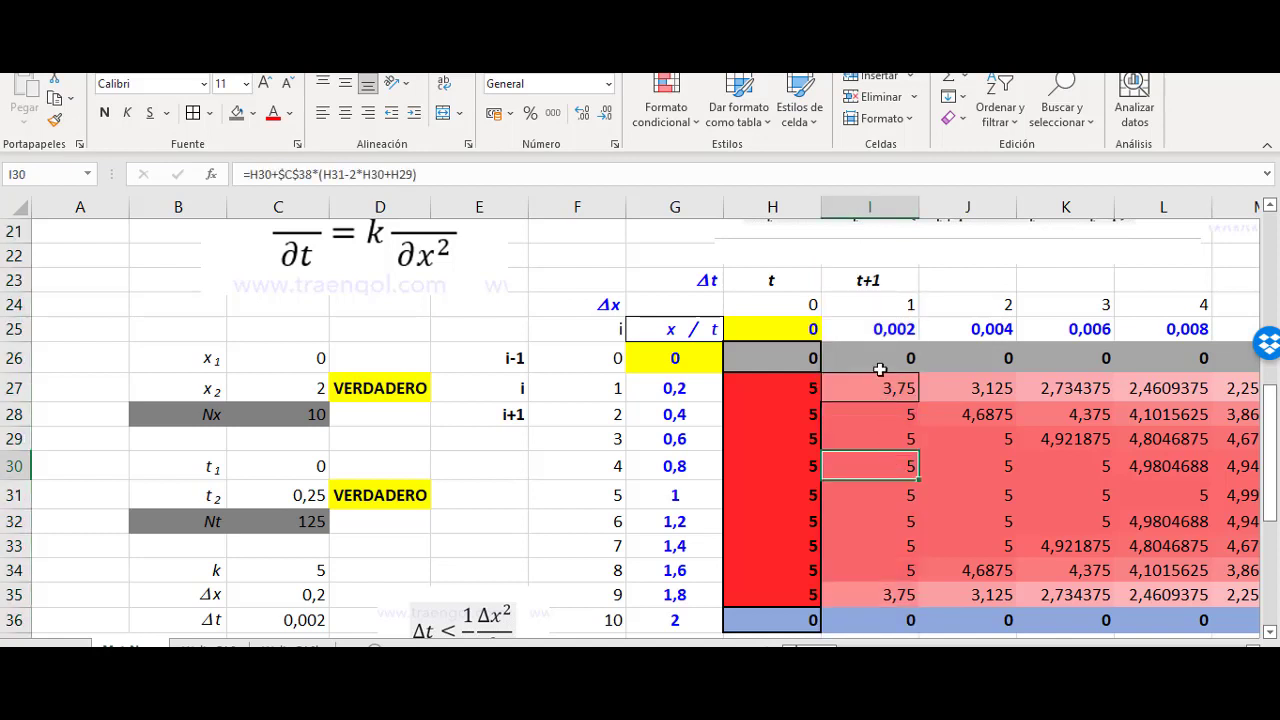
Step: Point out time index I24, cells I27 and I28 beneath it, and the t+1 label in I23
click(887, 305)
click(870, 420)
click(890, 382)
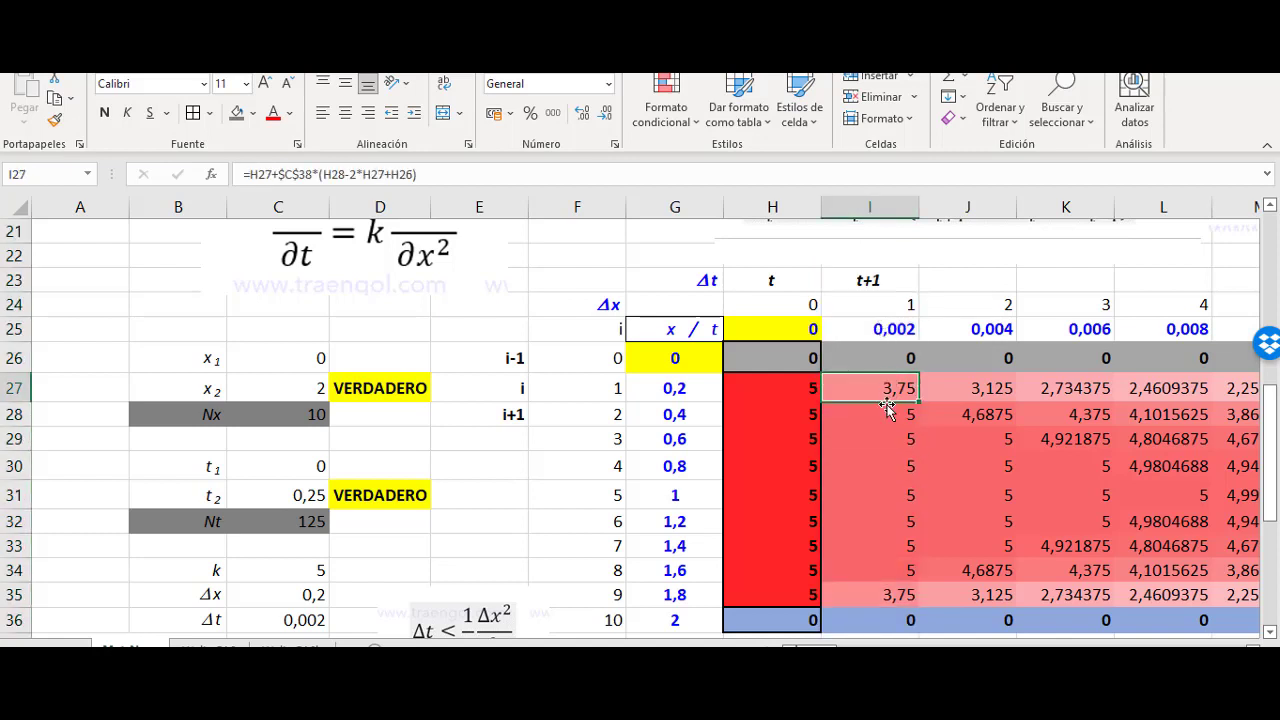
click(878, 438)
click(869, 404)
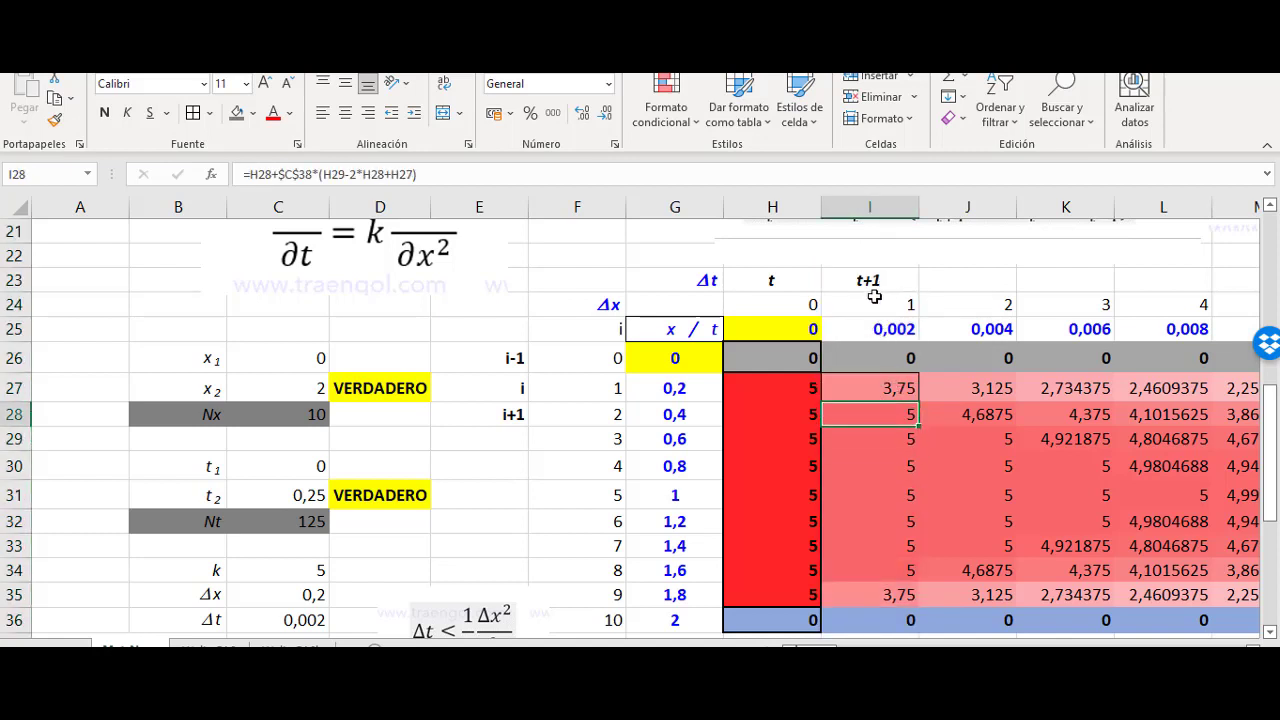
click(877, 288)
Step: Compare the explicit equation image with cell I27 and the t+1 and t labels in I23 and H23
scroll(800, 370, up, 2)
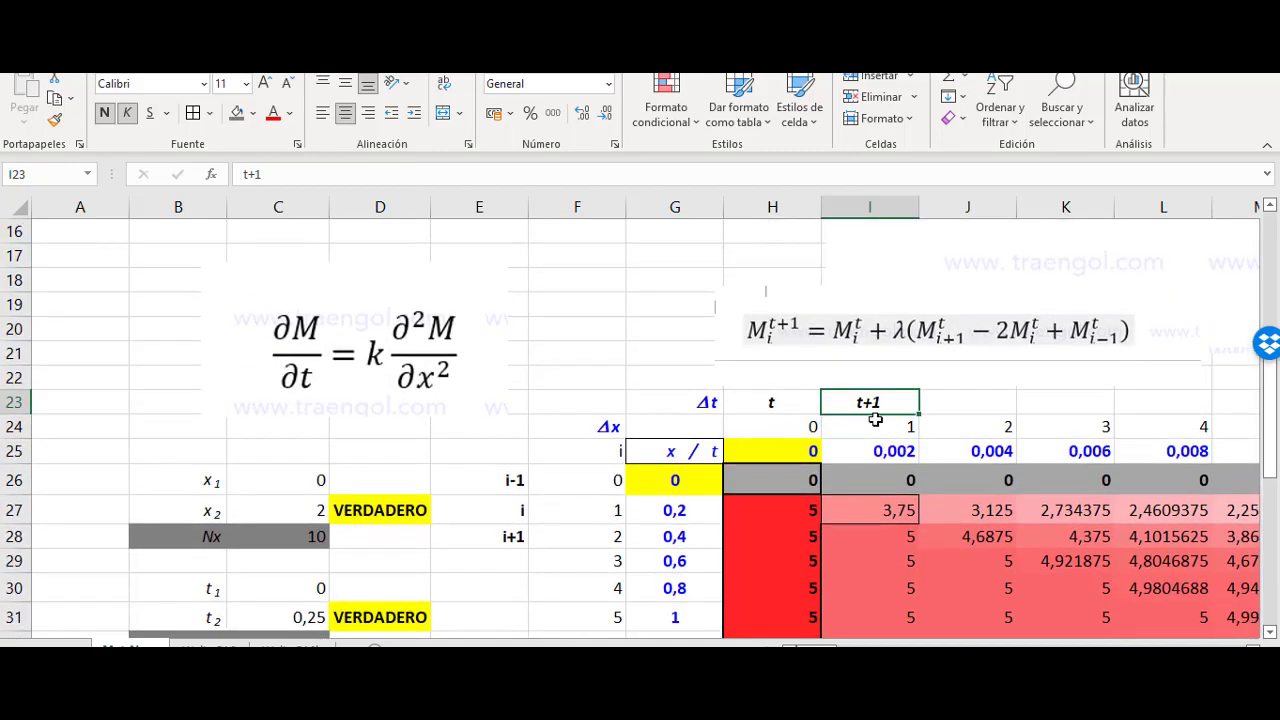
click(772, 335)
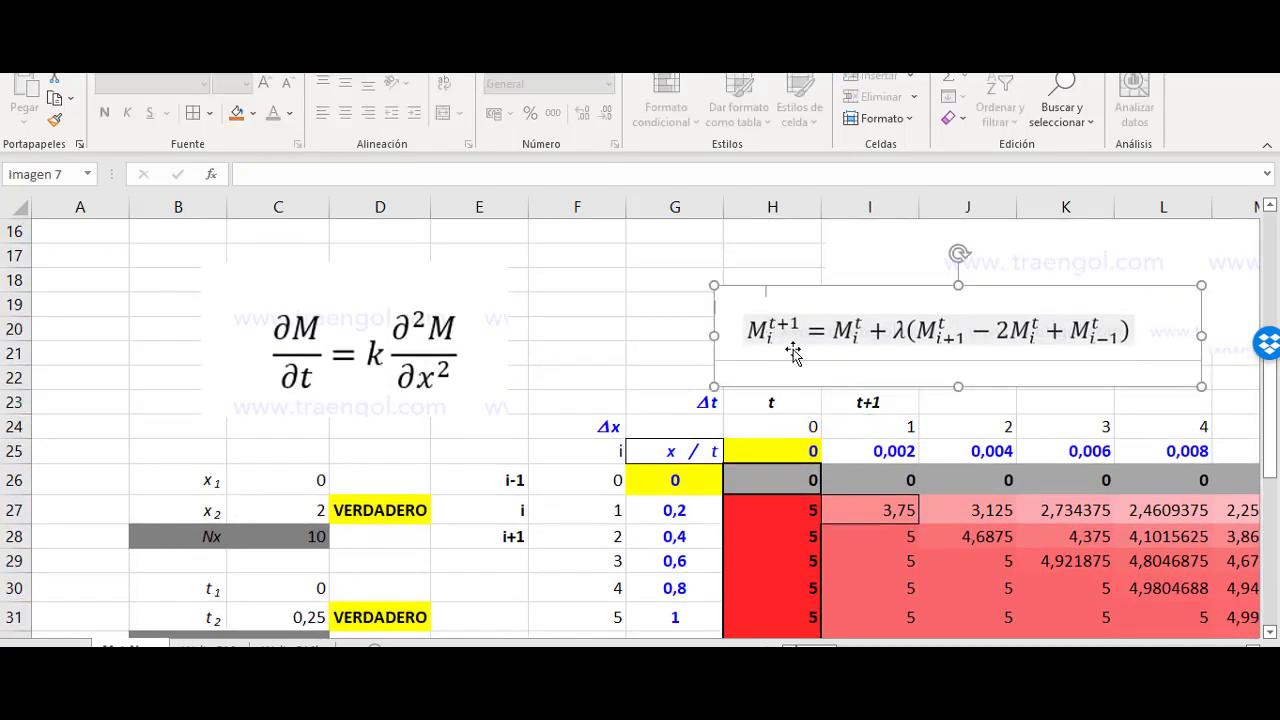
click(880, 415)
click(882, 512)
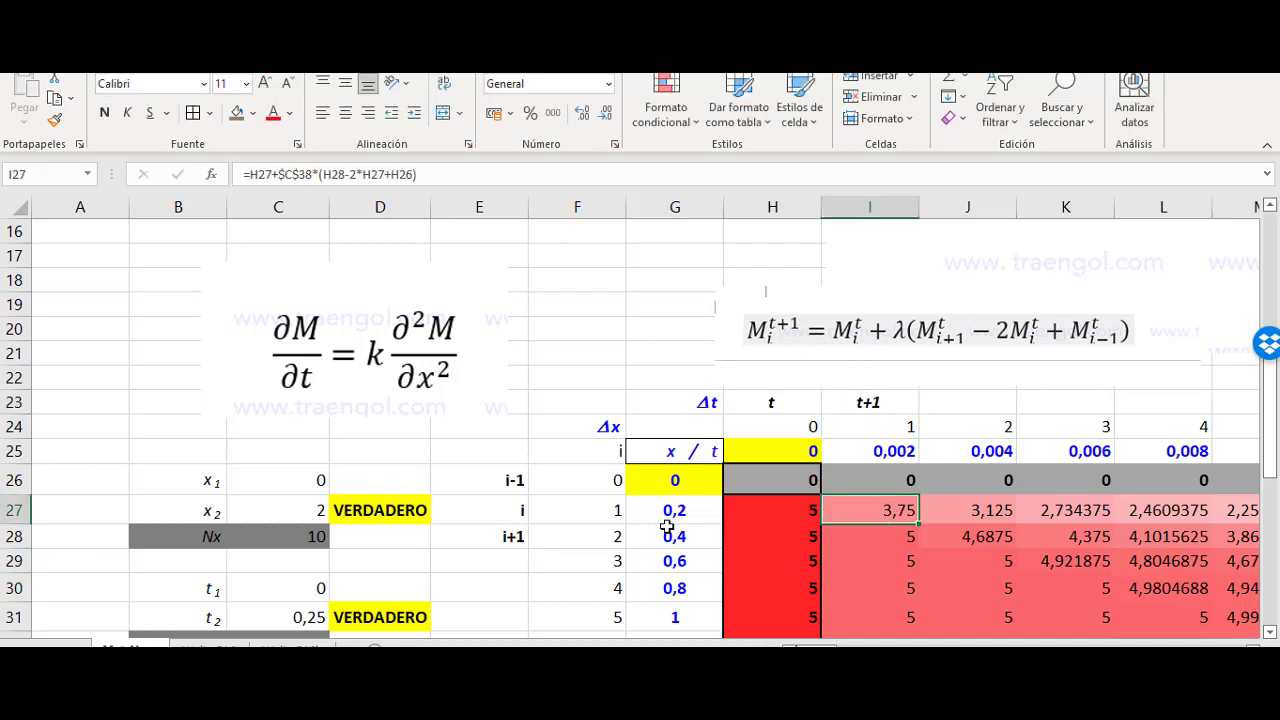
click(884, 400)
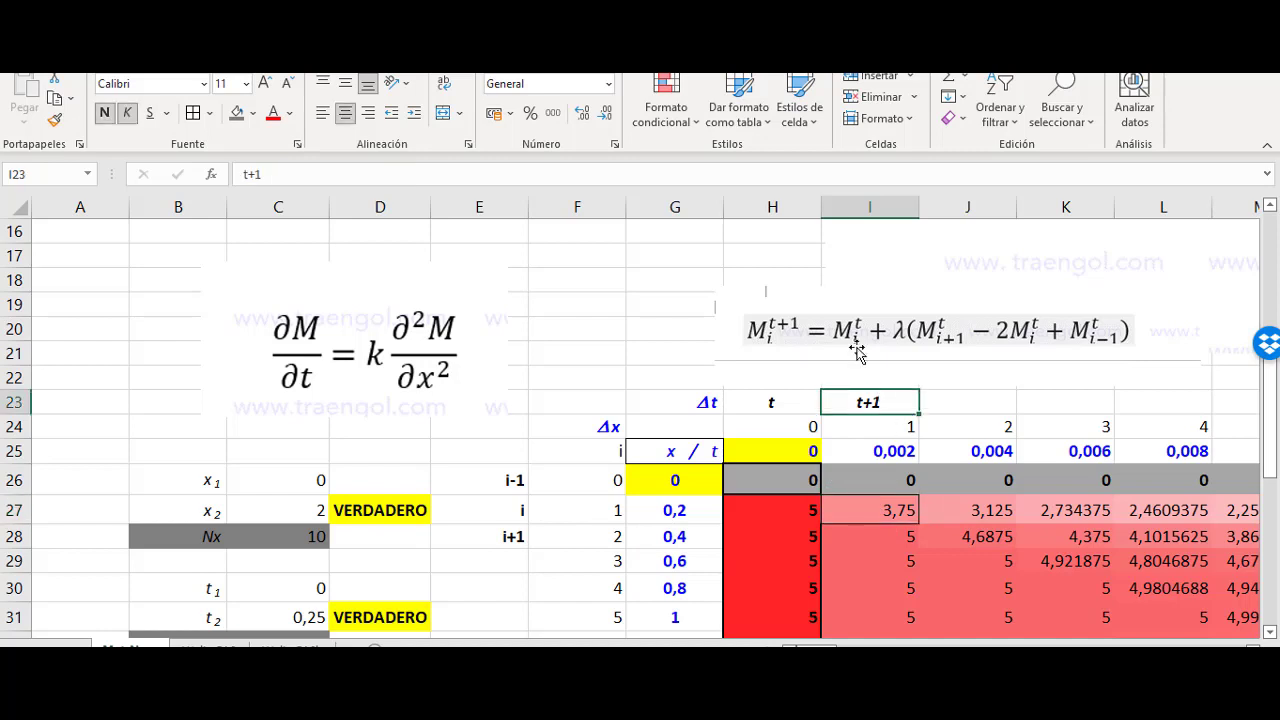
click(885, 511)
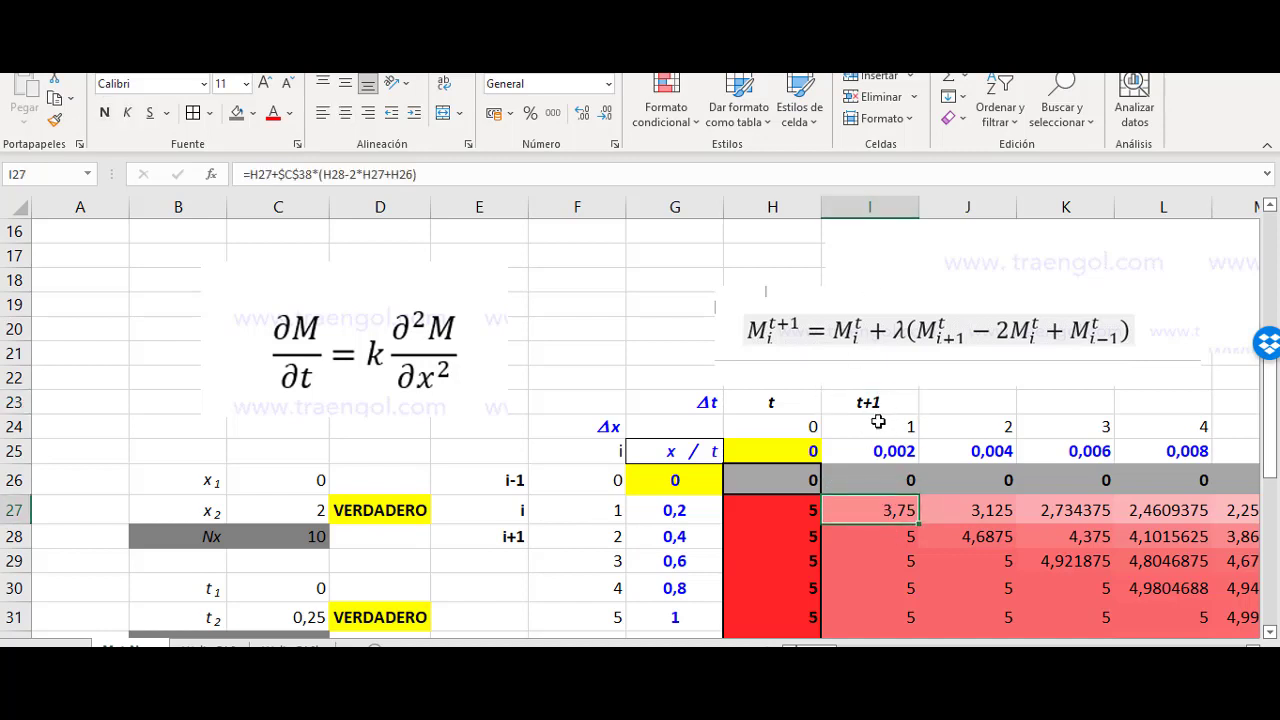
click(873, 403)
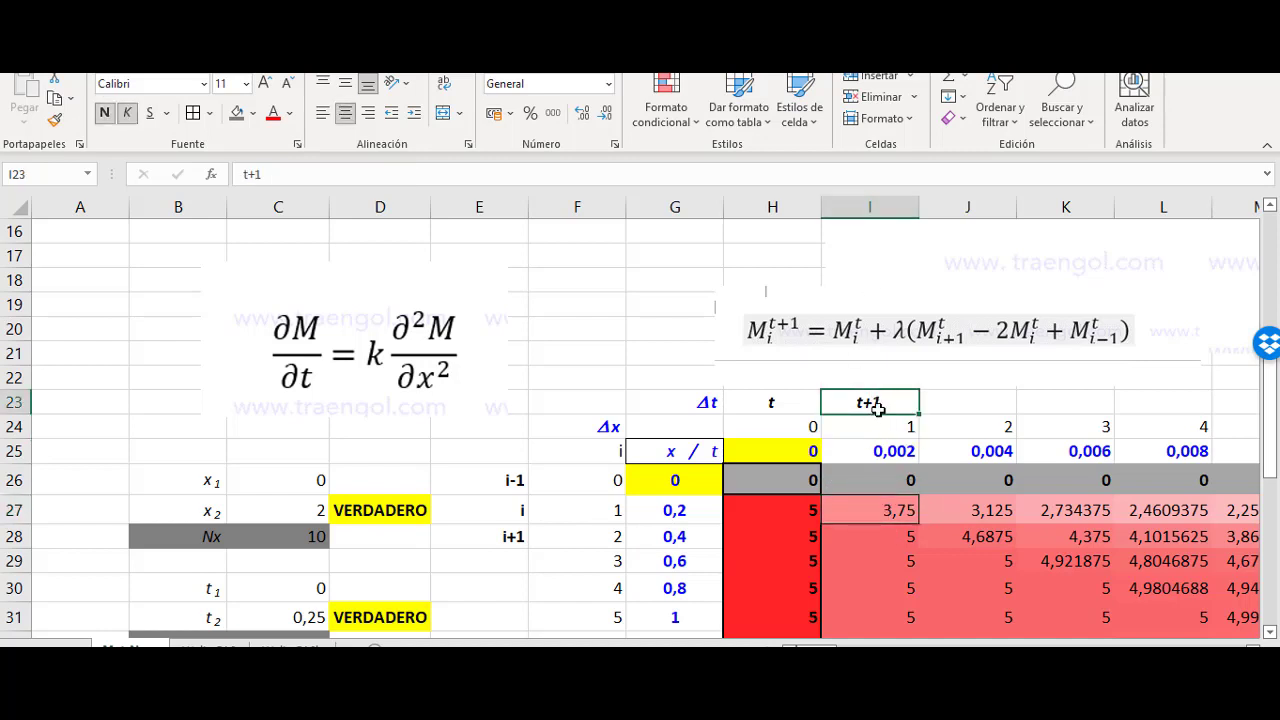
click(786, 402)
scroll(778, 423, down, 2)
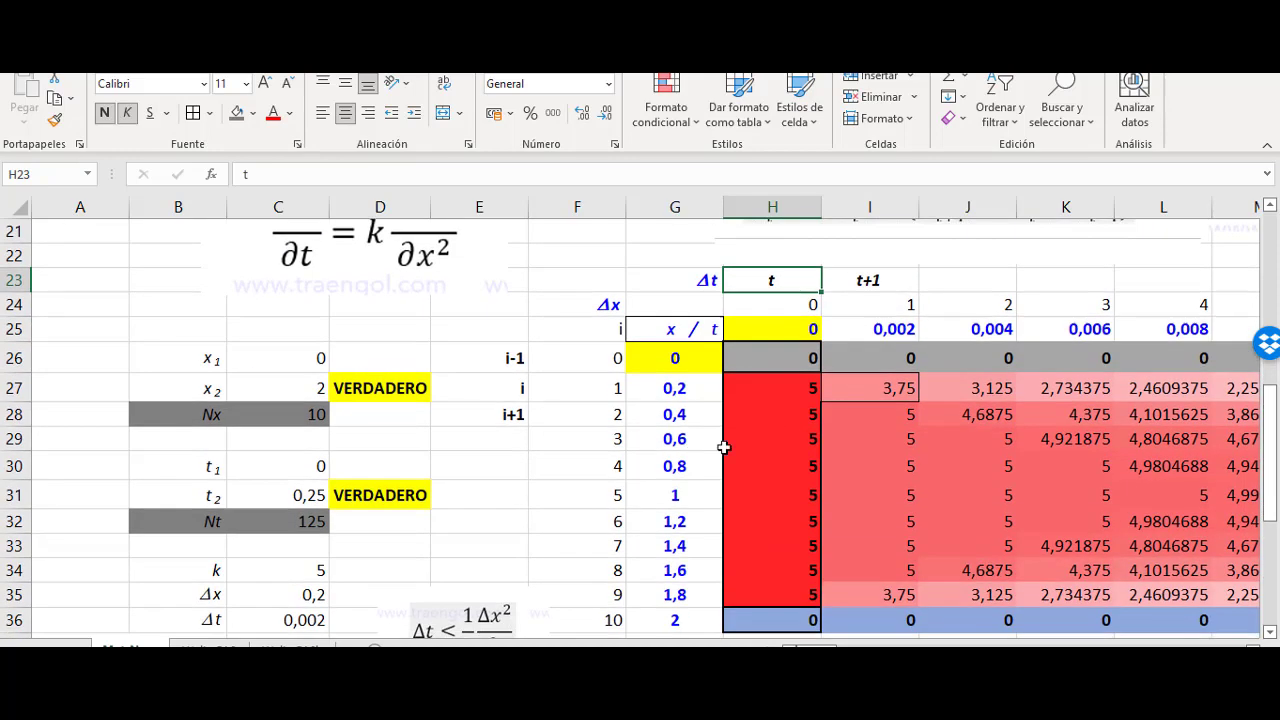
scroll(852, 384, up, 2)
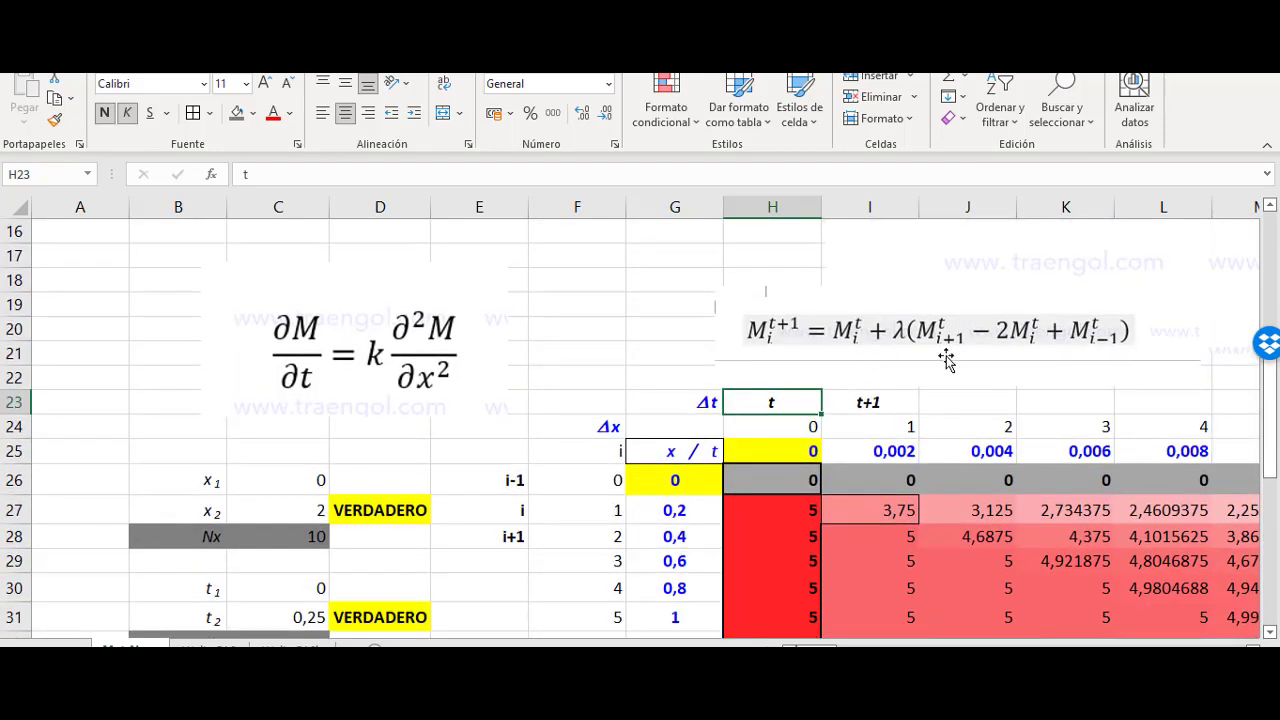
Step: Open the formula in I27 and trace its H27 term to the grid and its $C$38 term to λ
click(889, 510)
double_click(889, 510)
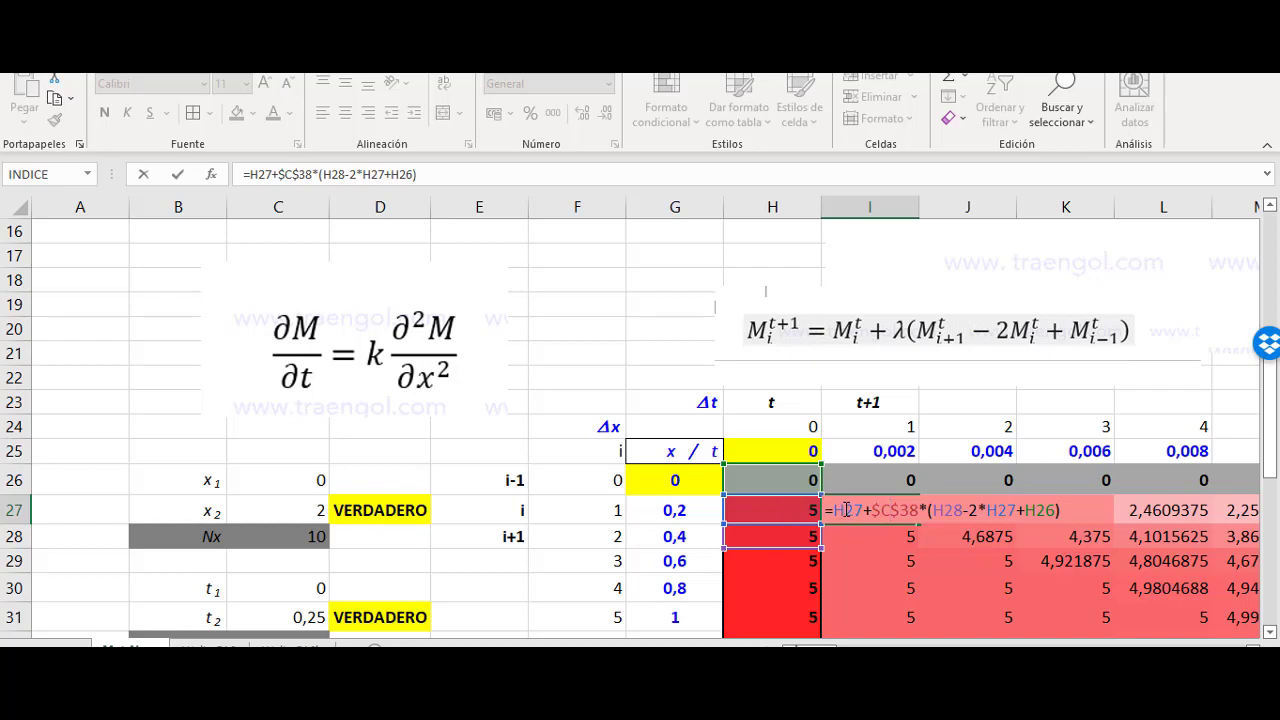
double_click(846, 510)
click(794, 509)
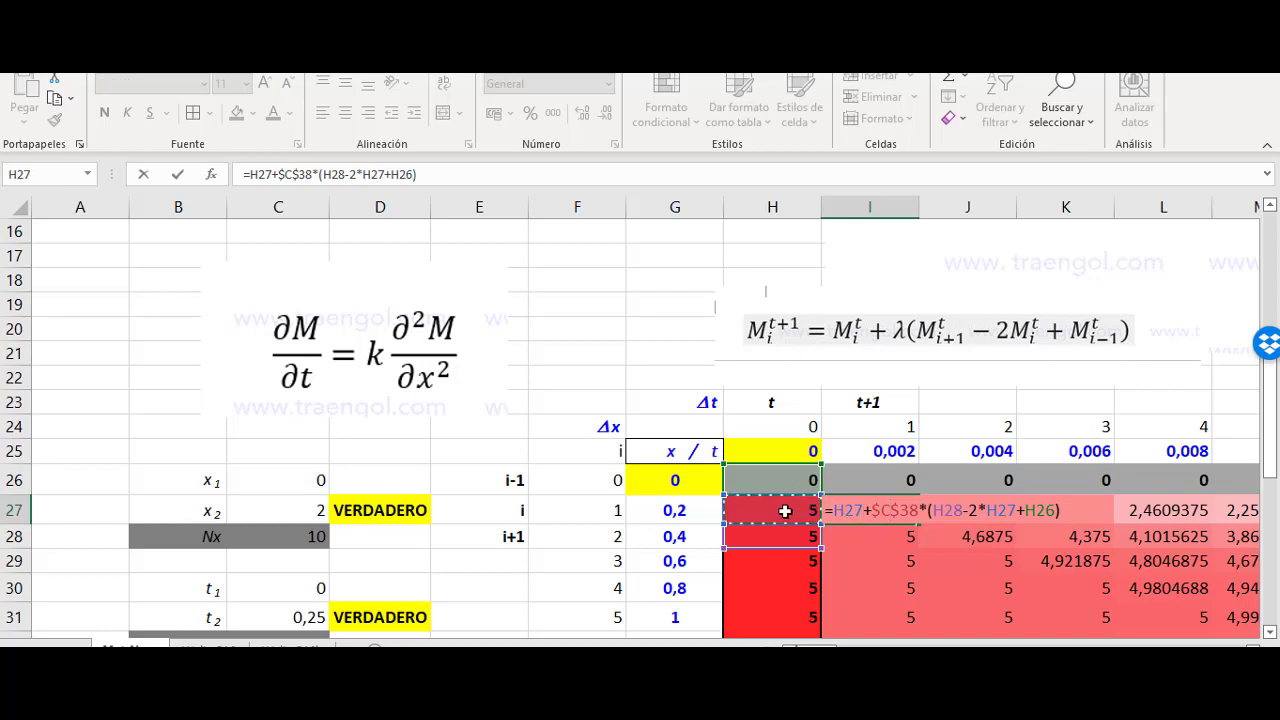
double_click(905, 509)
scroll(421, 533, down, 3)
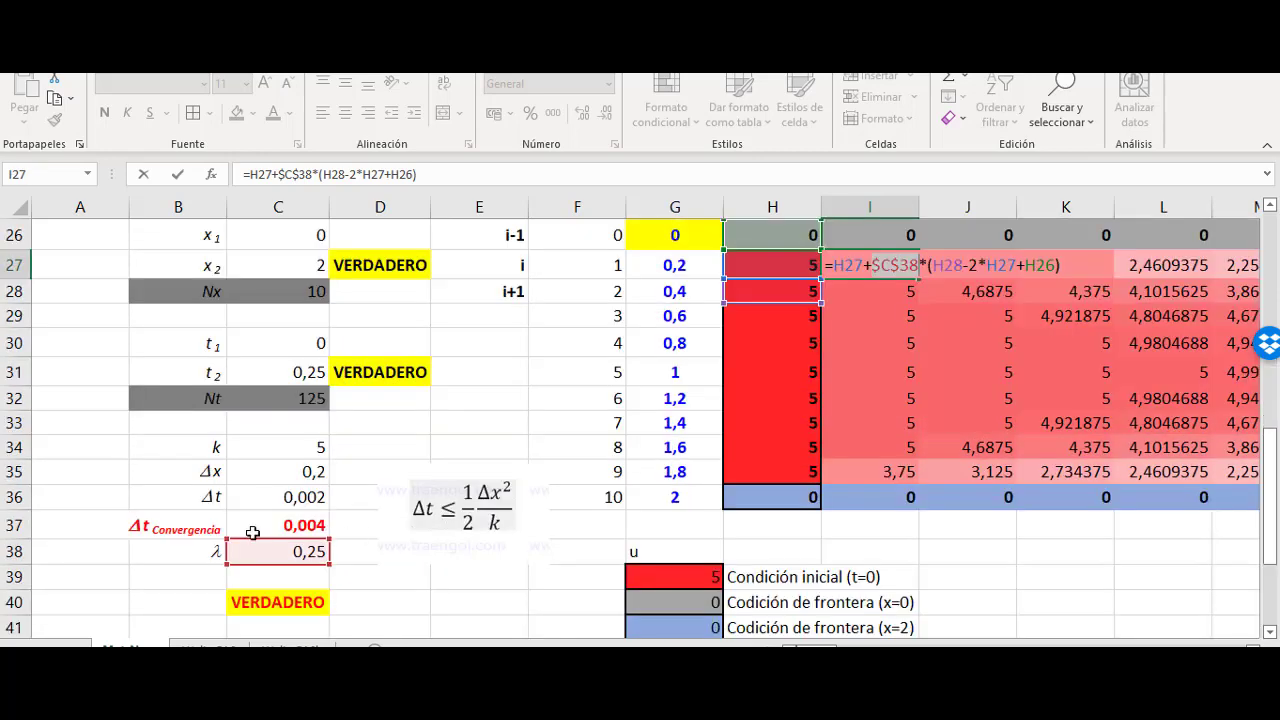
scroll(631, 537, up, 2)
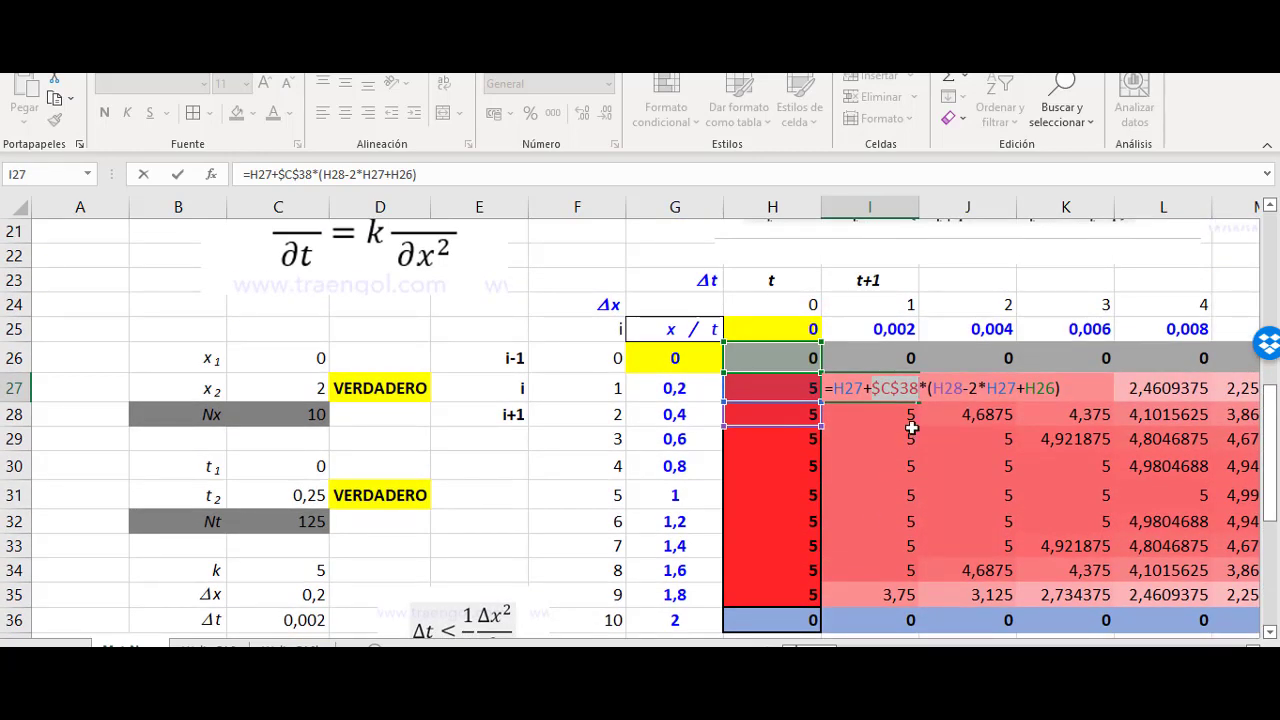
scroll(890, 398, up, 2)
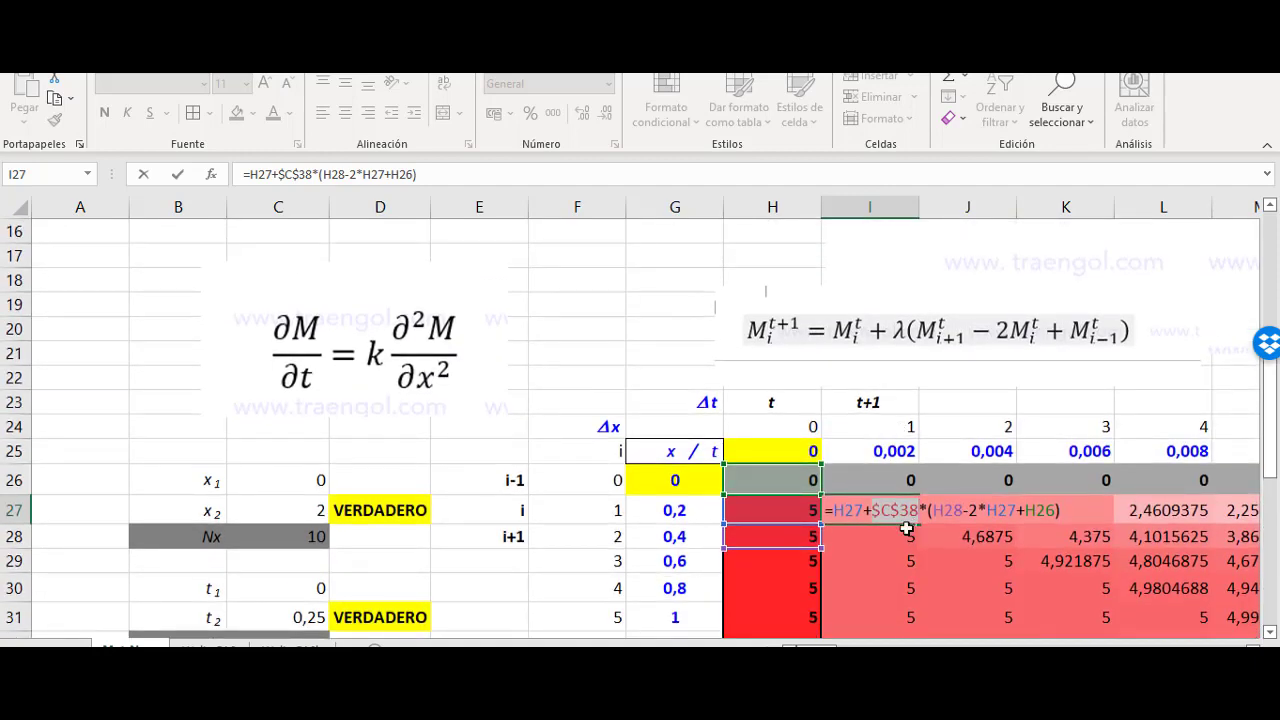
Step: Match the H28, H27 and H26 terms inside I27's parentheses to their grid cells, and close the formula
click(931, 509)
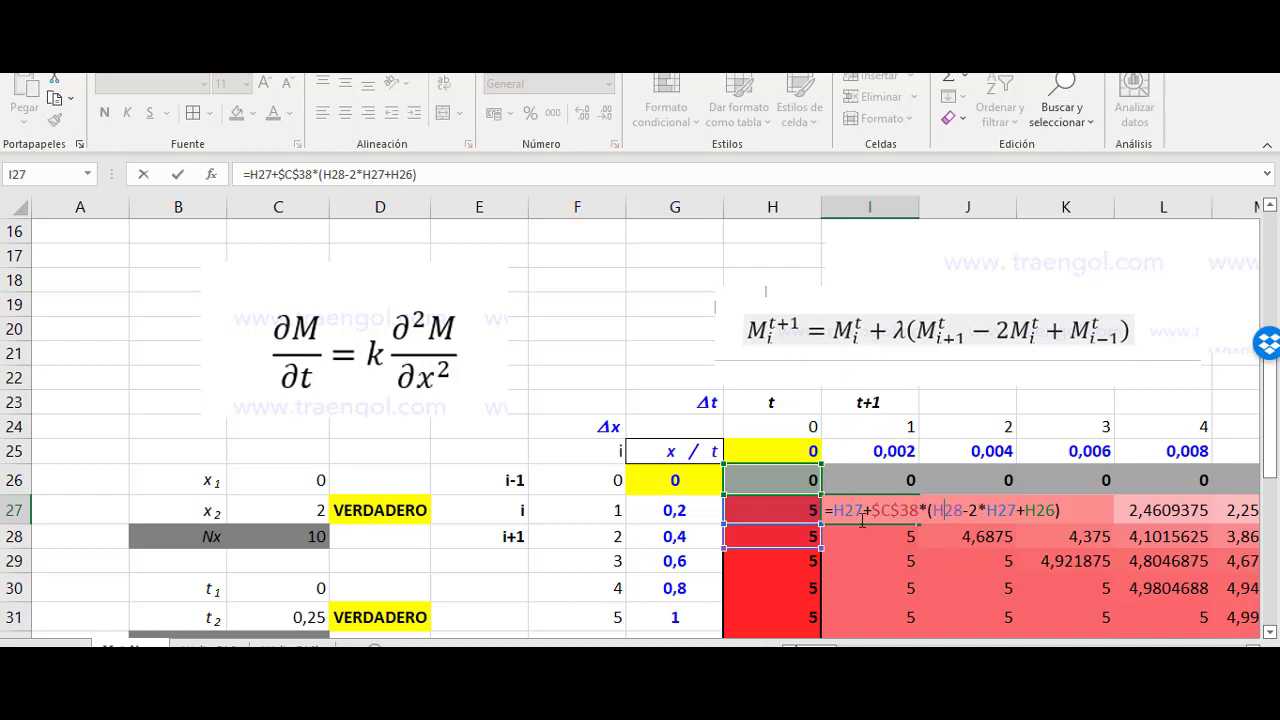
double_click(850, 510)
double_click(946, 505)
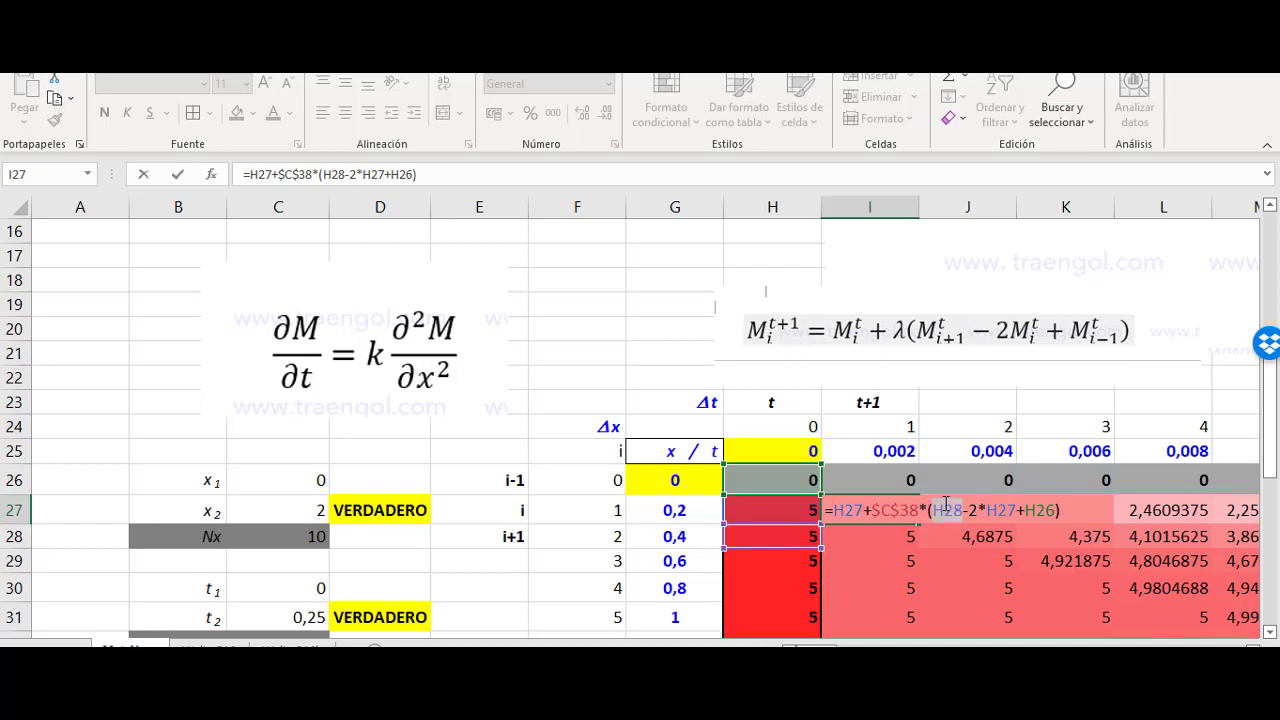
click(786, 539)
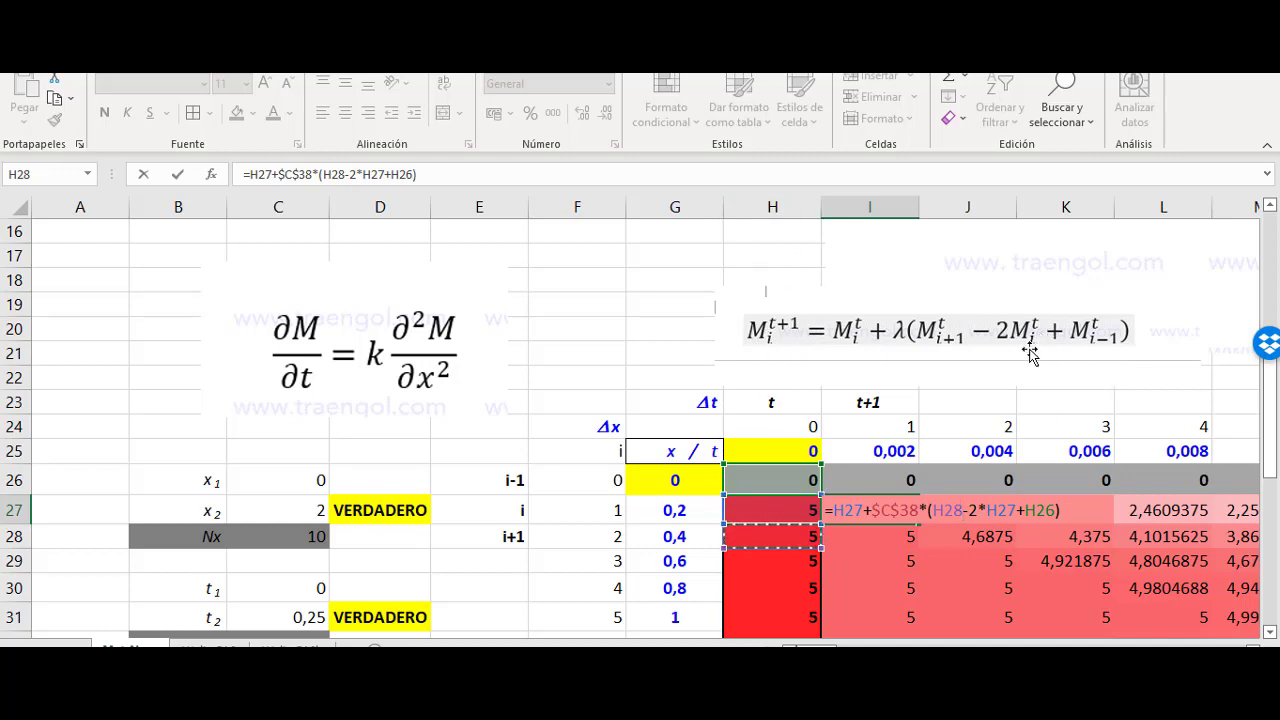
double_click(1004, 510)
click(778, 511)
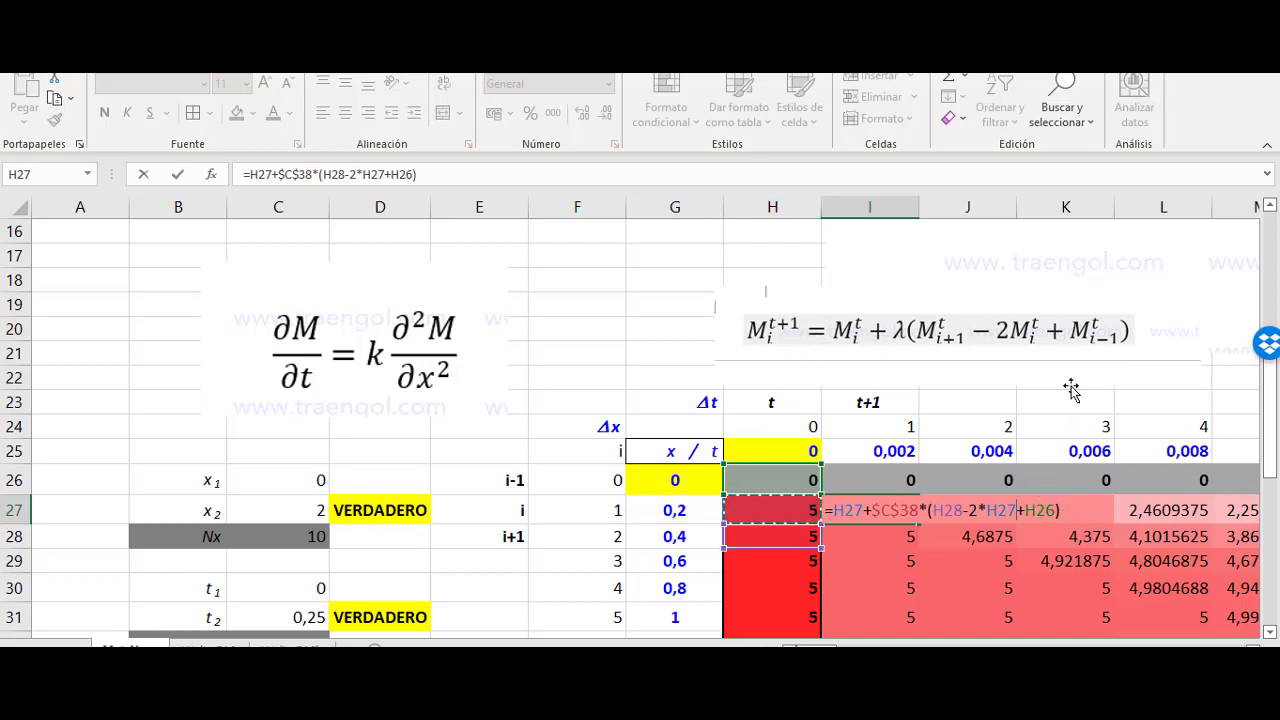
double_click(1043, 510)
click(765, 479)
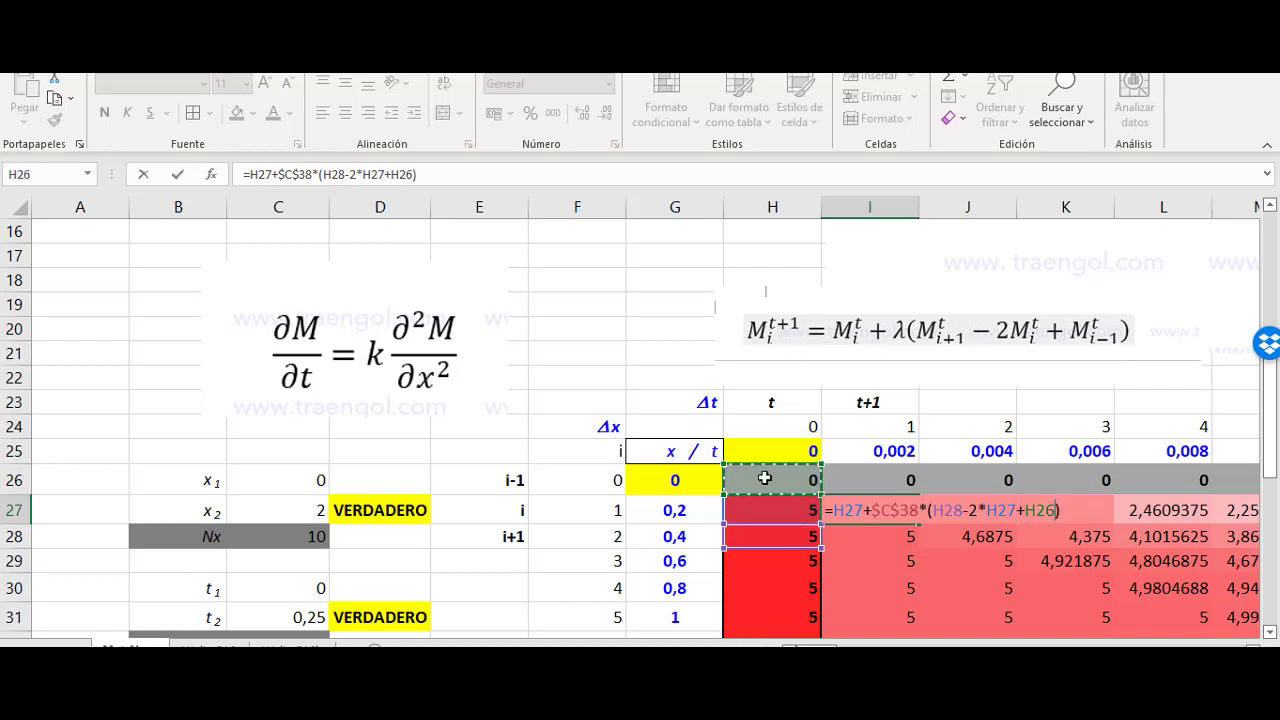
key(Return)
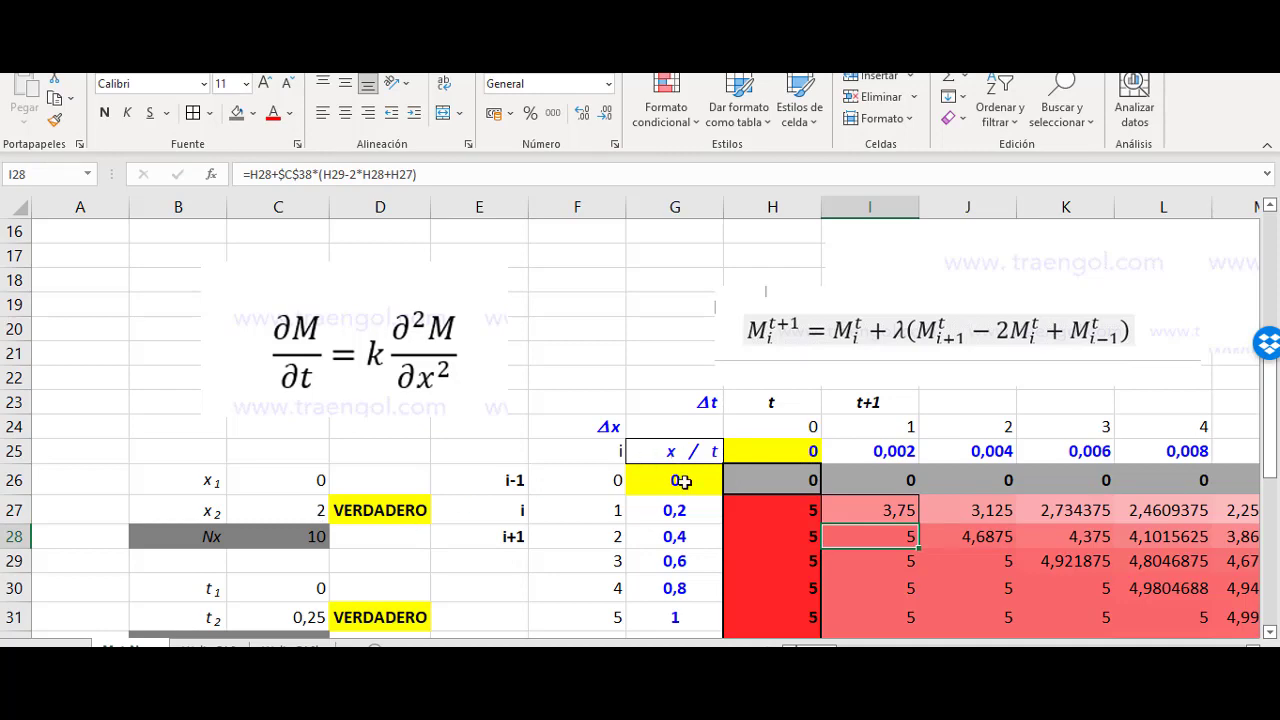
Step: Reopen the formula in I27 to review its cell references and highlight the $C$38 term, leaving the formula as it is
scroll(680, 481, down, 2)
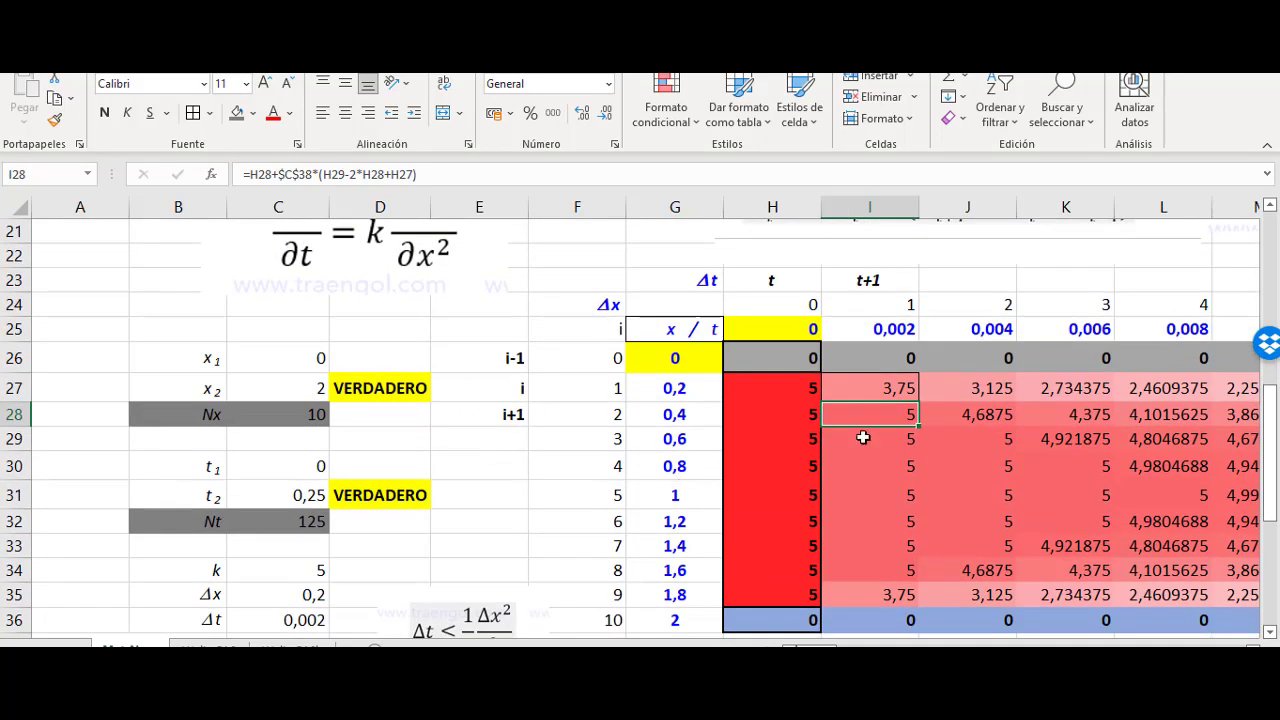
click(885, 381)
double_click(894, 385)
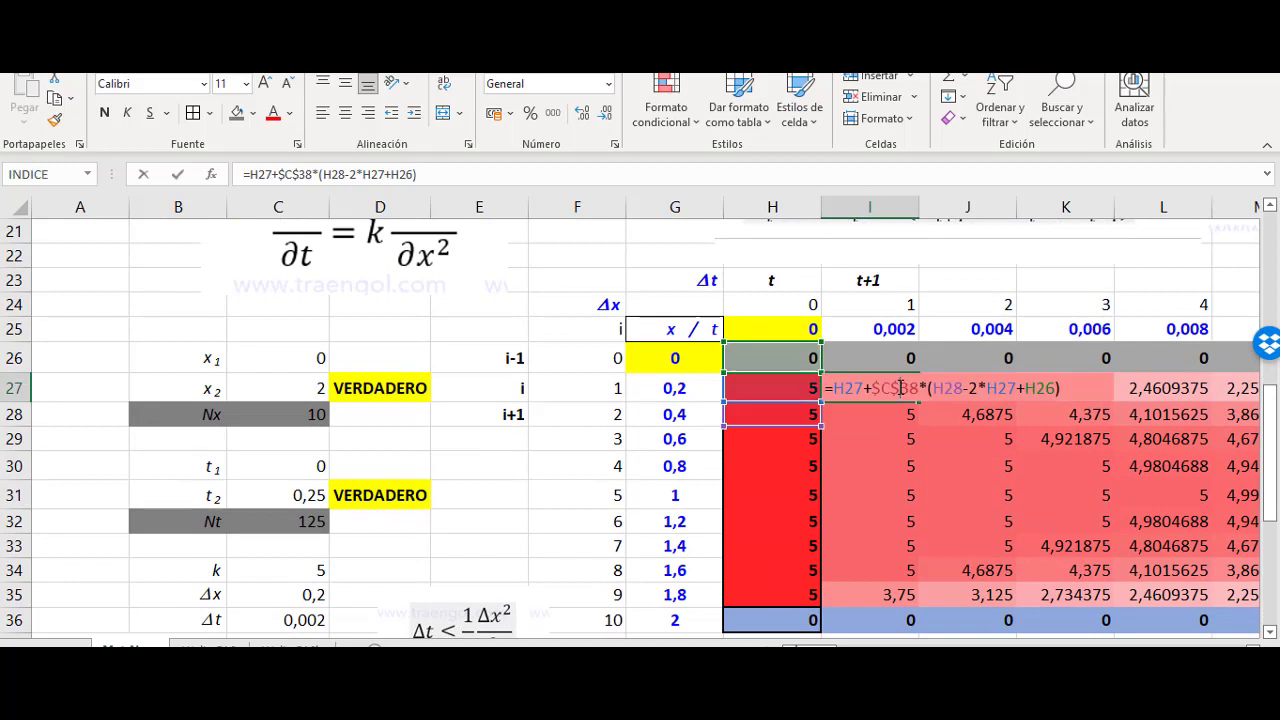
key(Return)
click(898, 388)
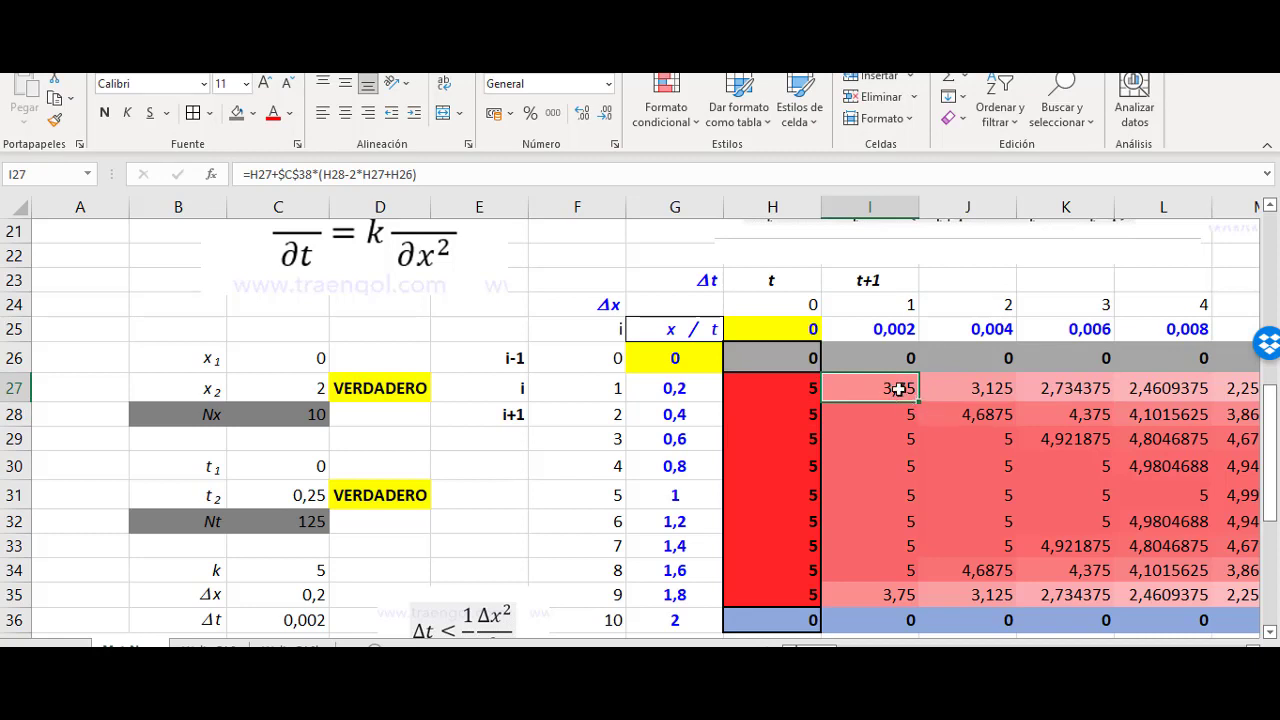
double_click(900, 387)
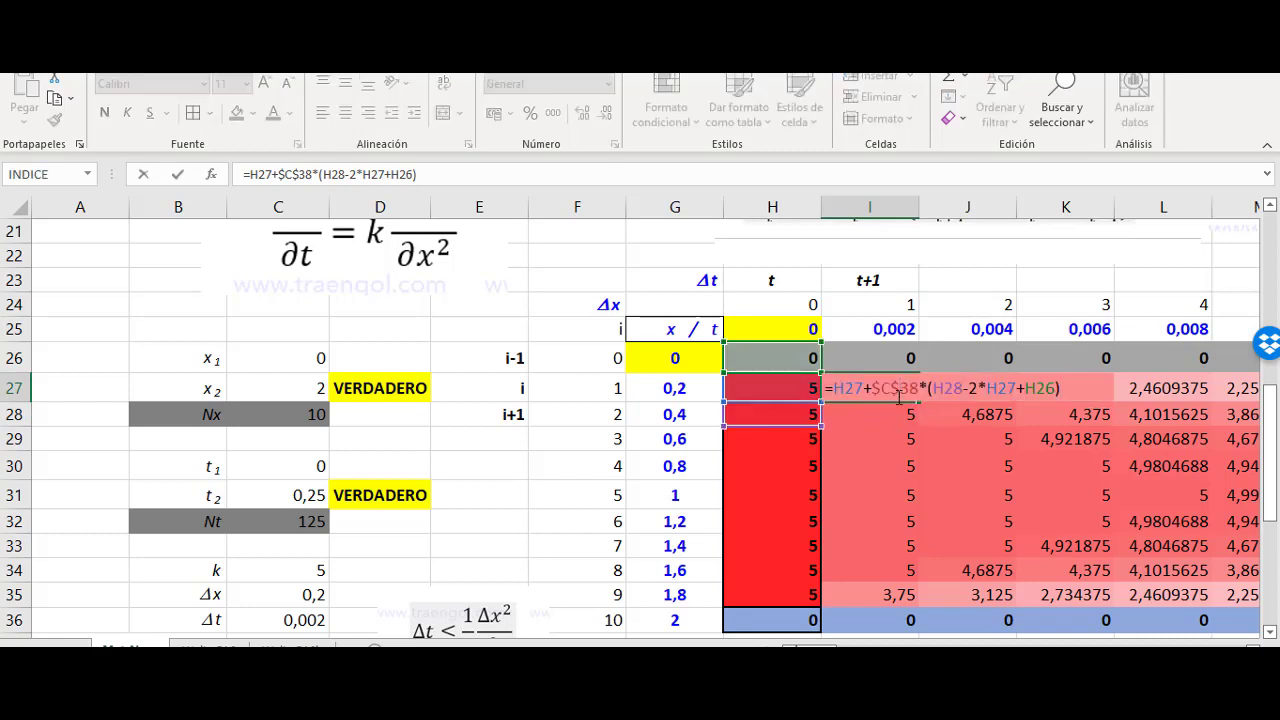
double_click(909, 388)
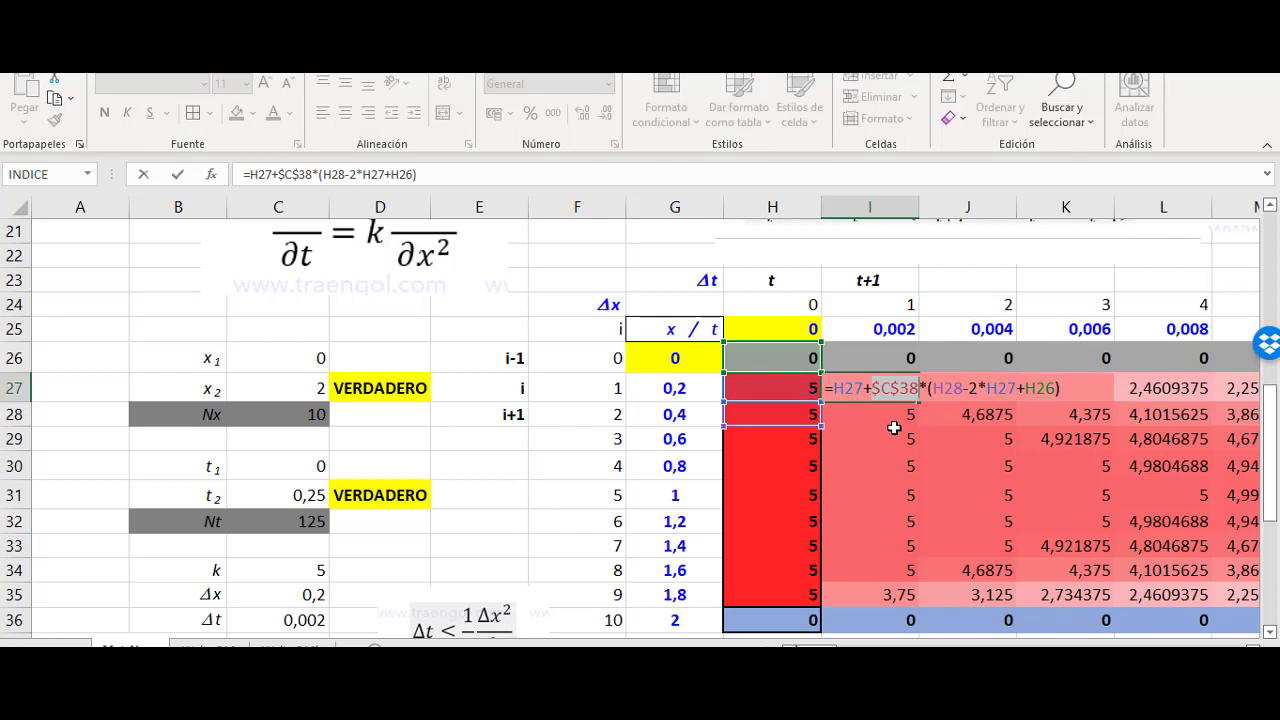
key(Return)
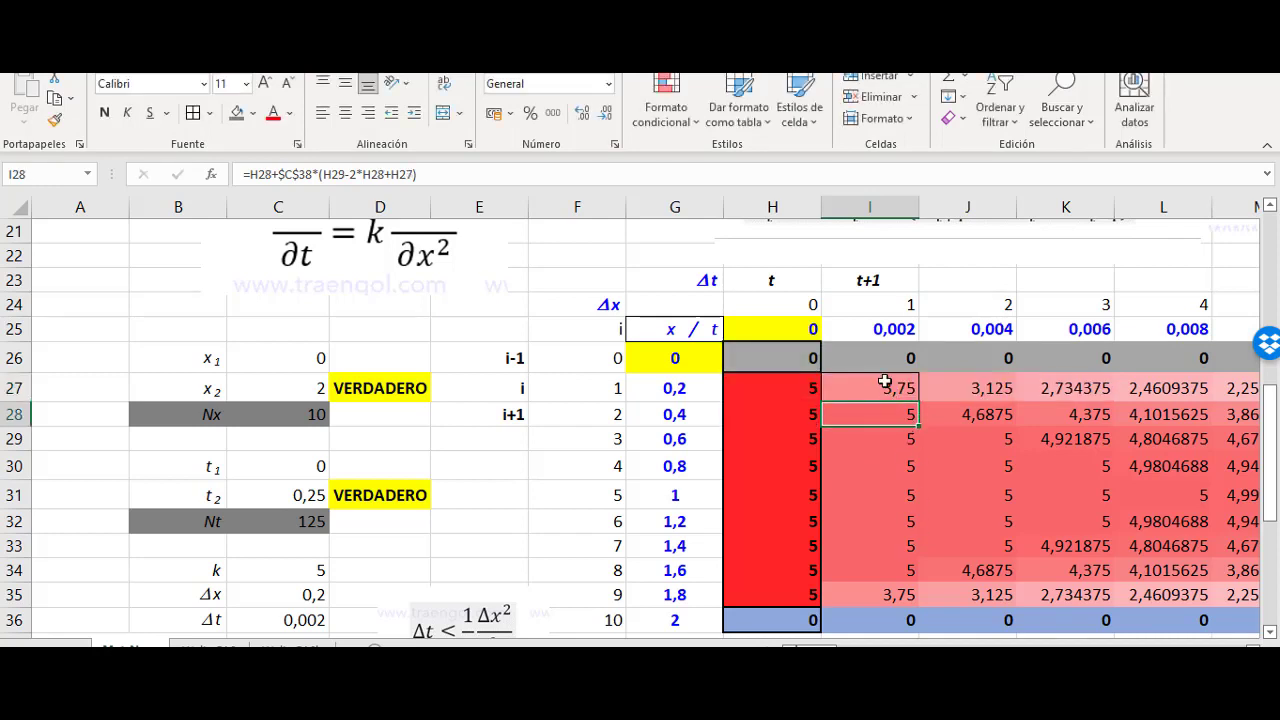
Step: Remove all borders from cell I27
click(885, 384)
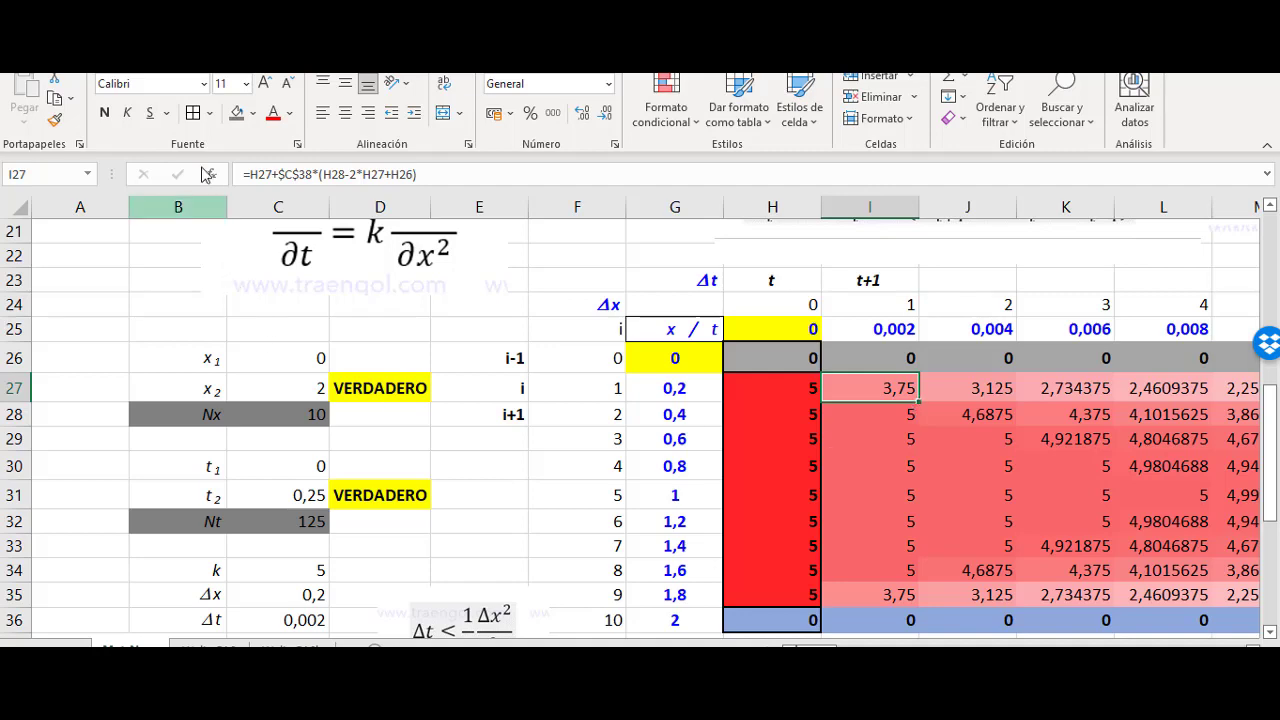
click(209, 113)
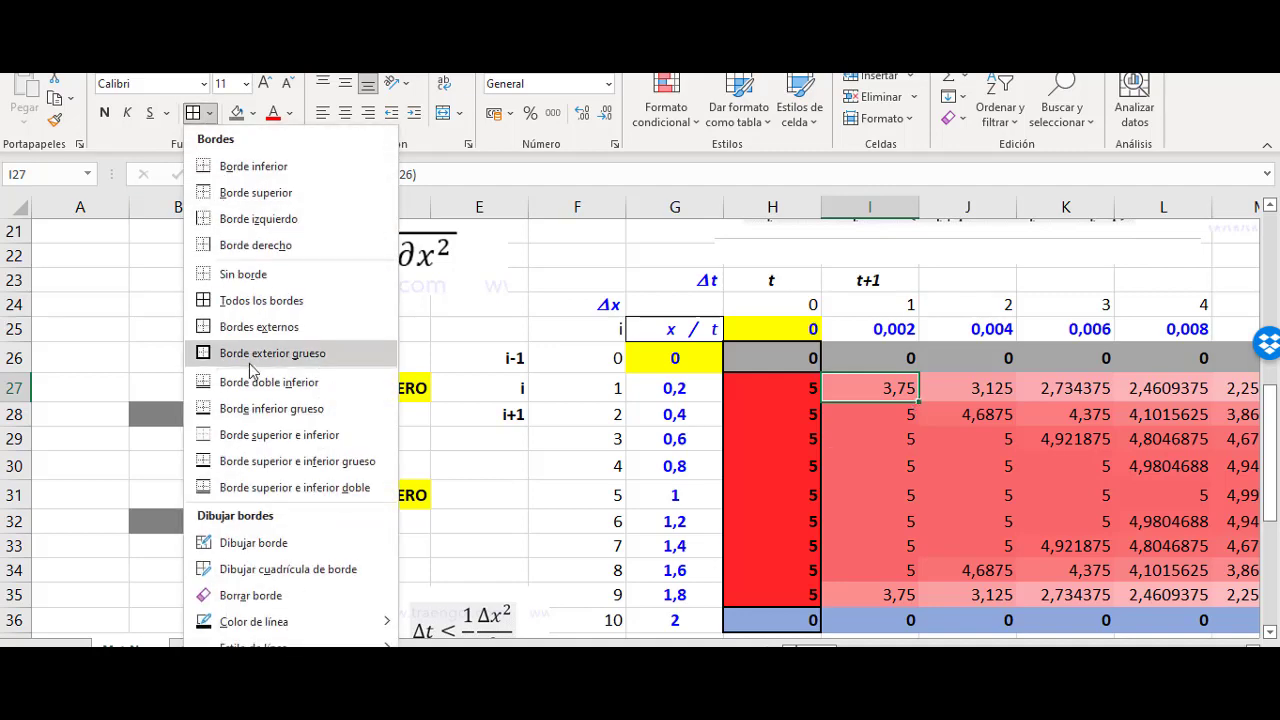
click(245, 274)
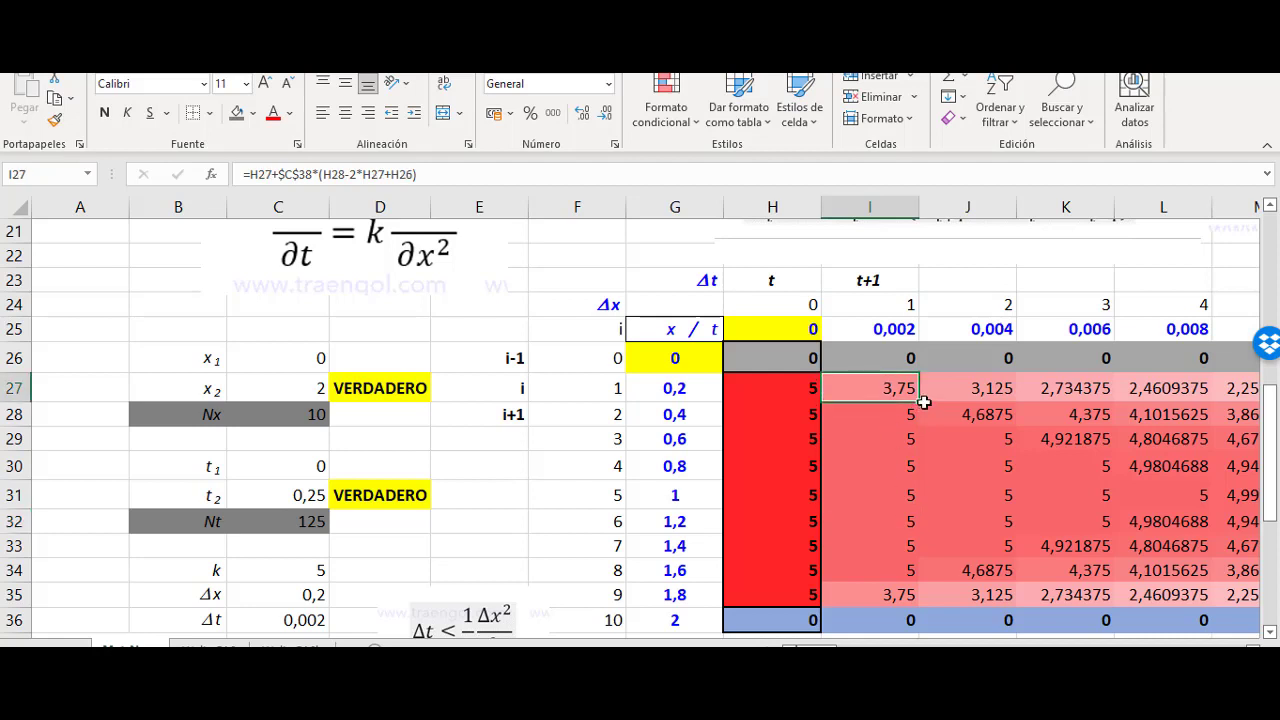
Step: Fill the I27 formula down through I35, the last interior node above the lower boundary row
drag(918, 401, 918, 607)
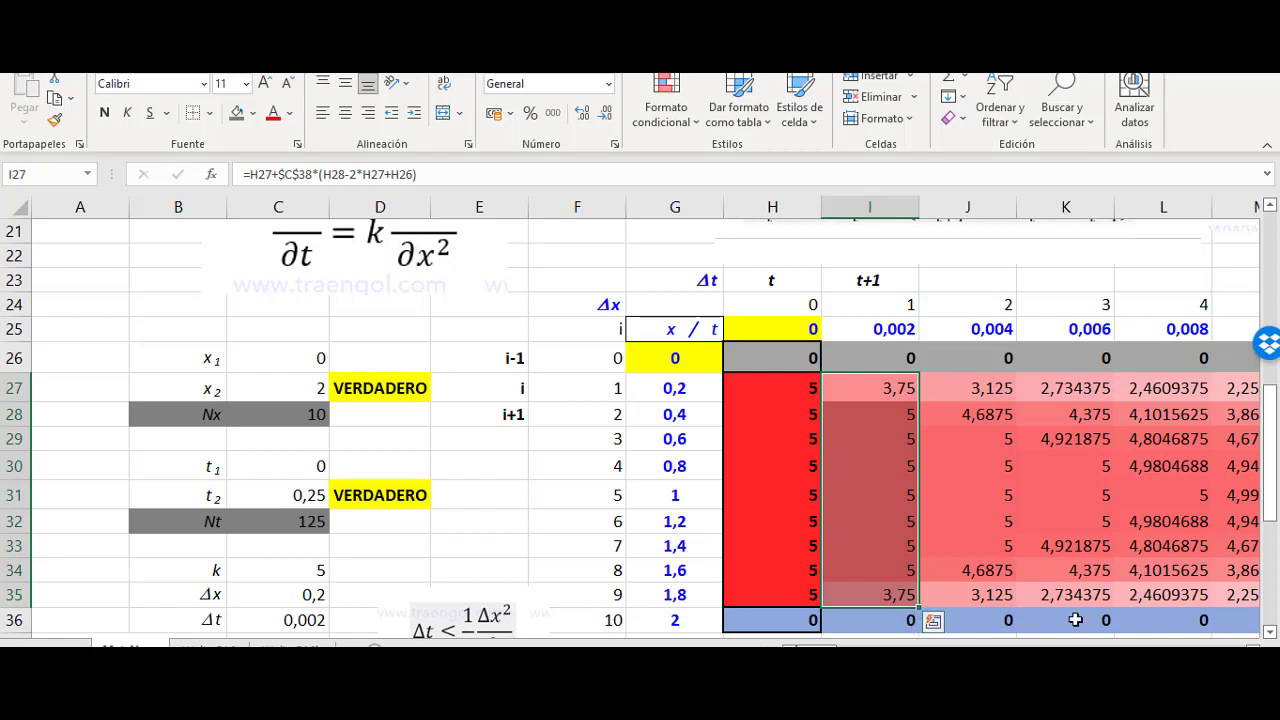
key(shift+BackSpace)
click(900, 420)
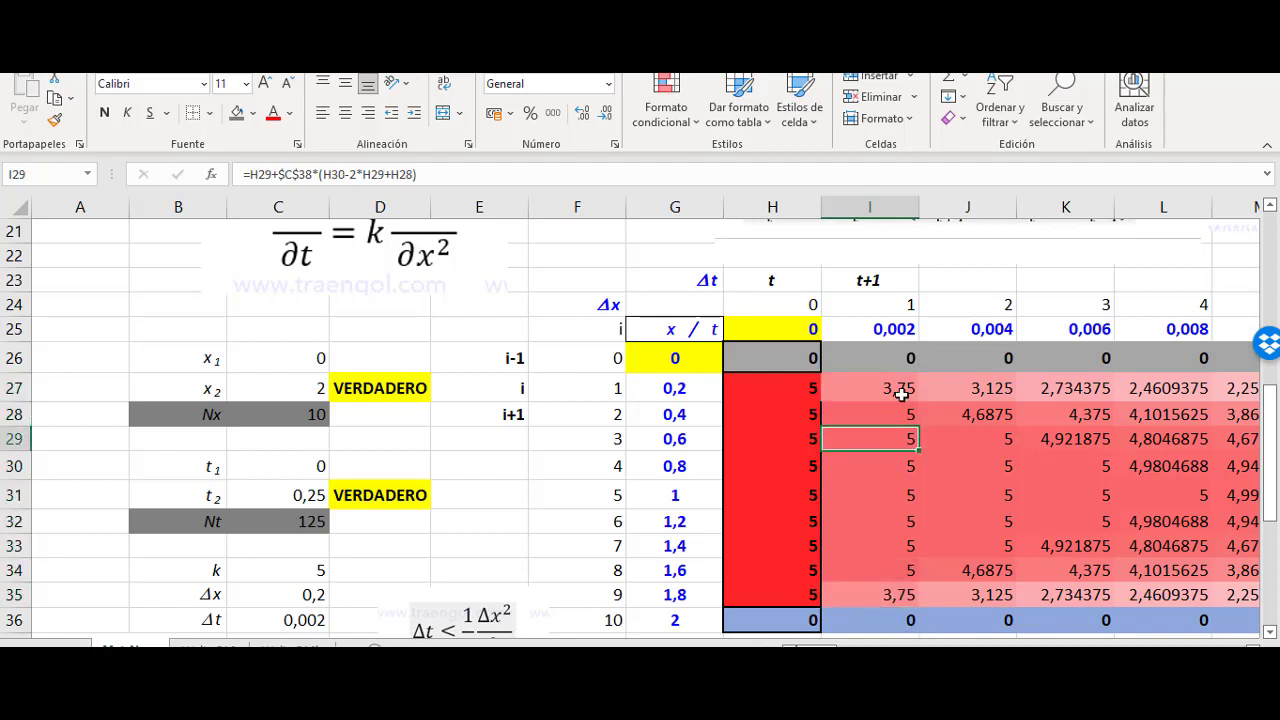
click(901, 395)
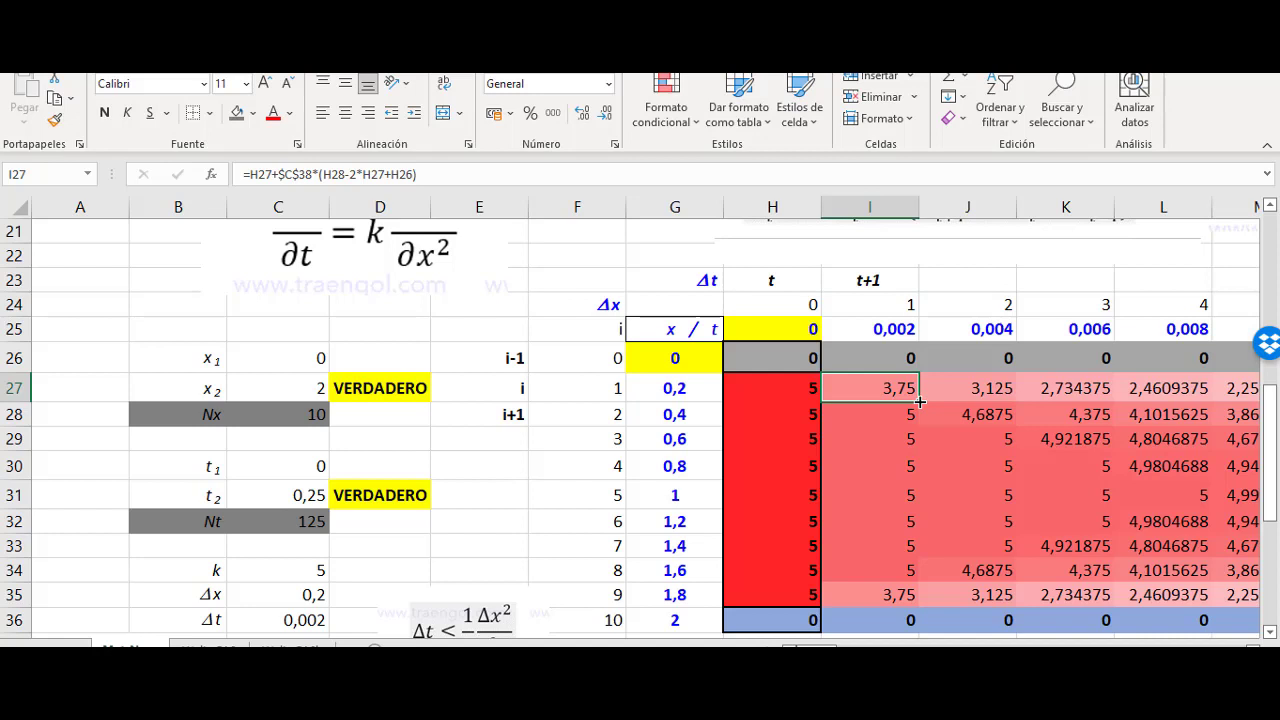
drag(918, 401, 907, 597)
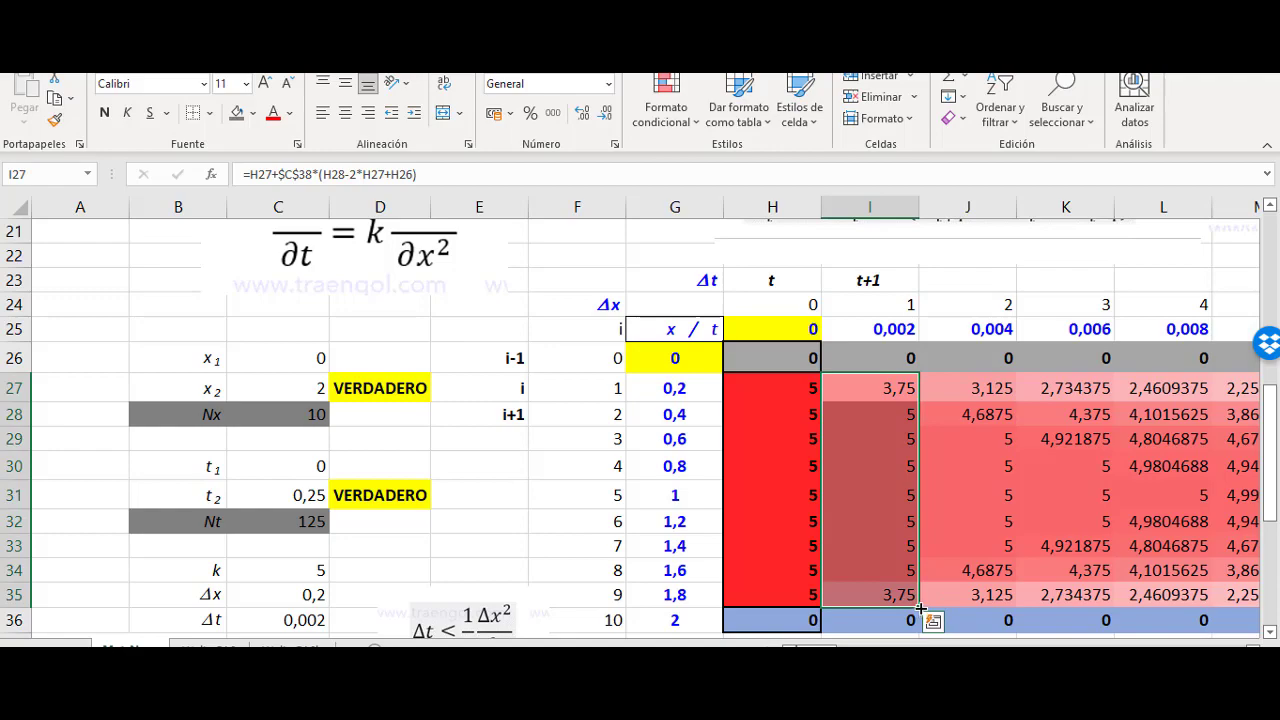
Step: Fill the I27:I35 formulas across to column EC, the last time step, and return to the start of the grid
drag(928, 608, 1105, 612)
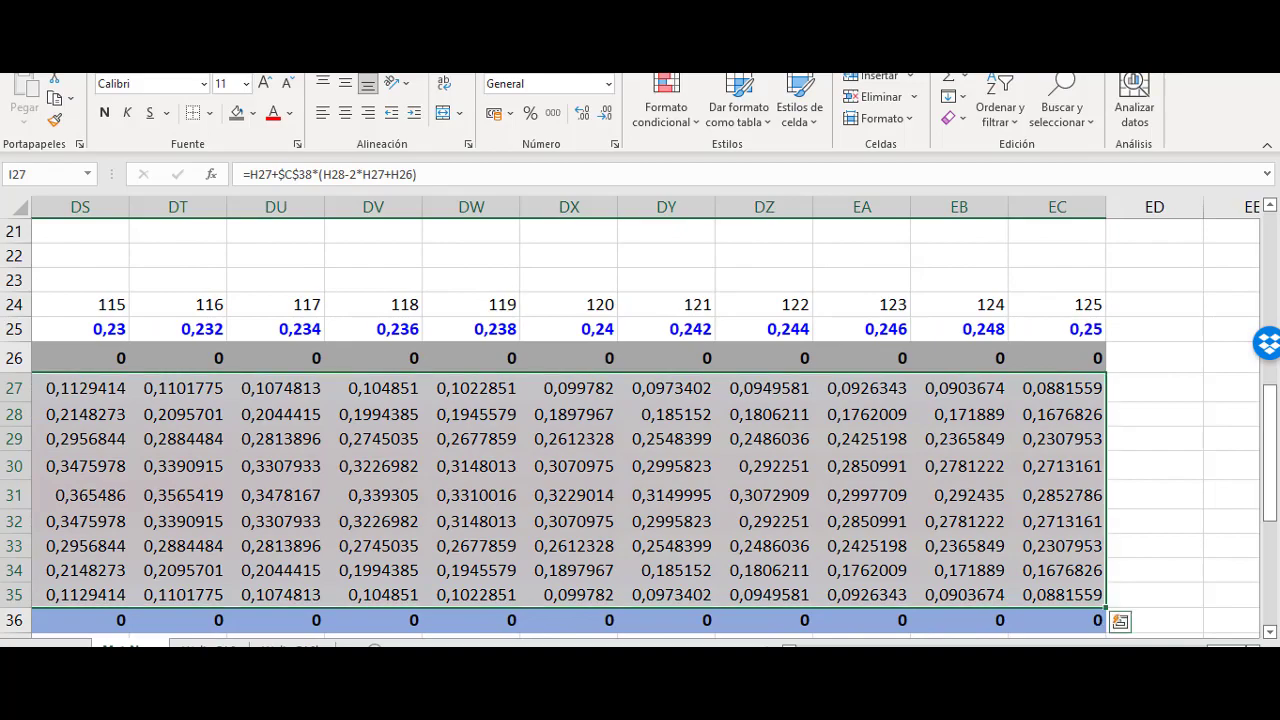
drag(1225, 647, 815, 647)
scroll(646, 420, right, 3)
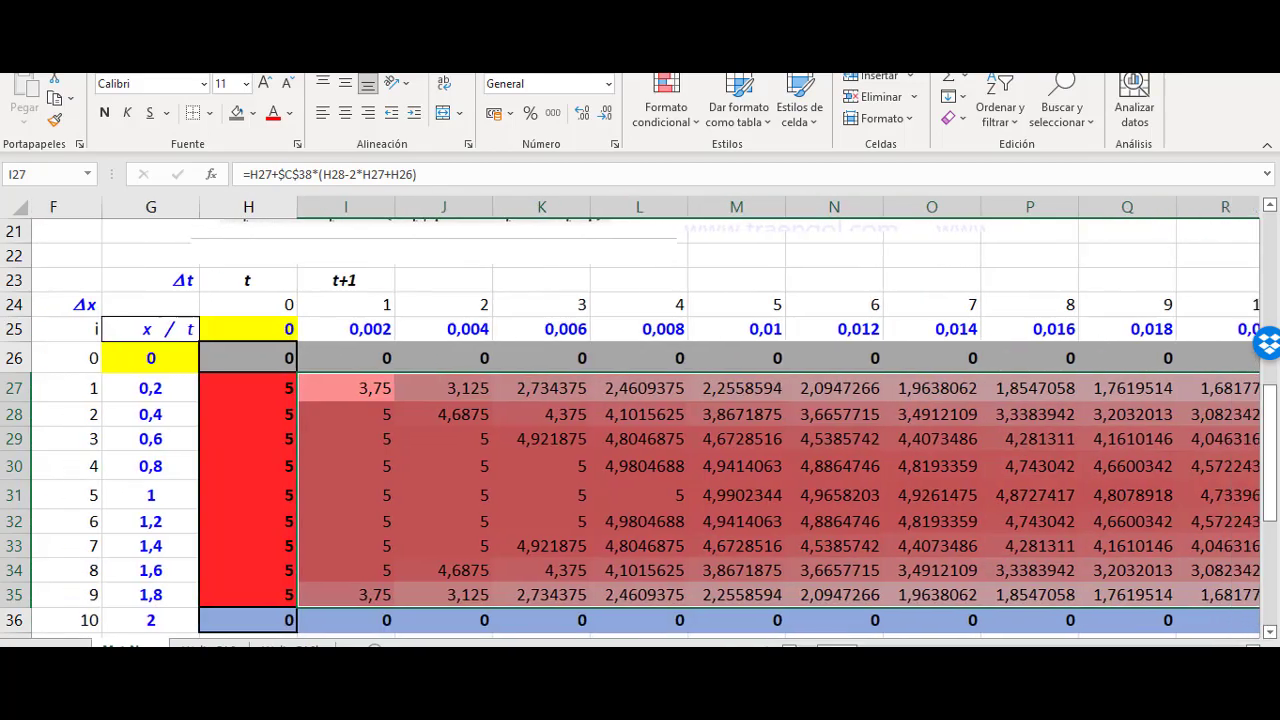
drag(830, 647, 815, 647)
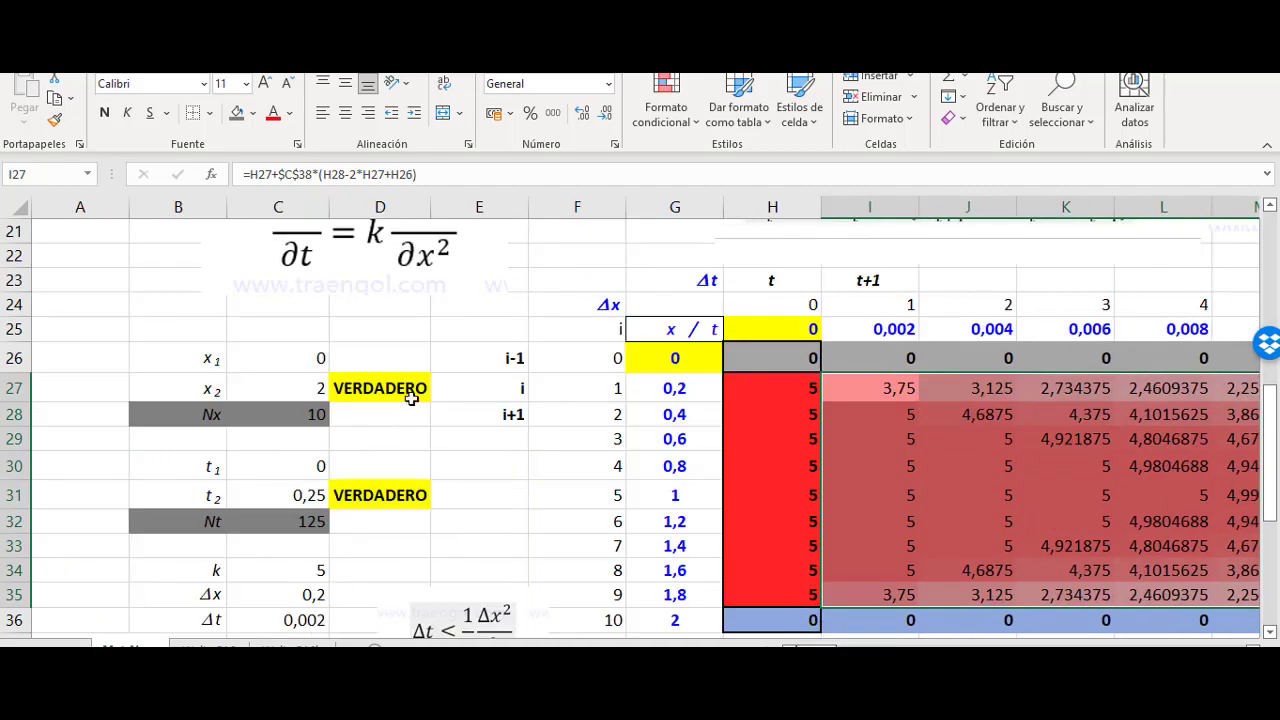
Step: Point out boundary rows 26 and 36 and inspect the fill colour options for H26 without changing the fill
click(14, 331)
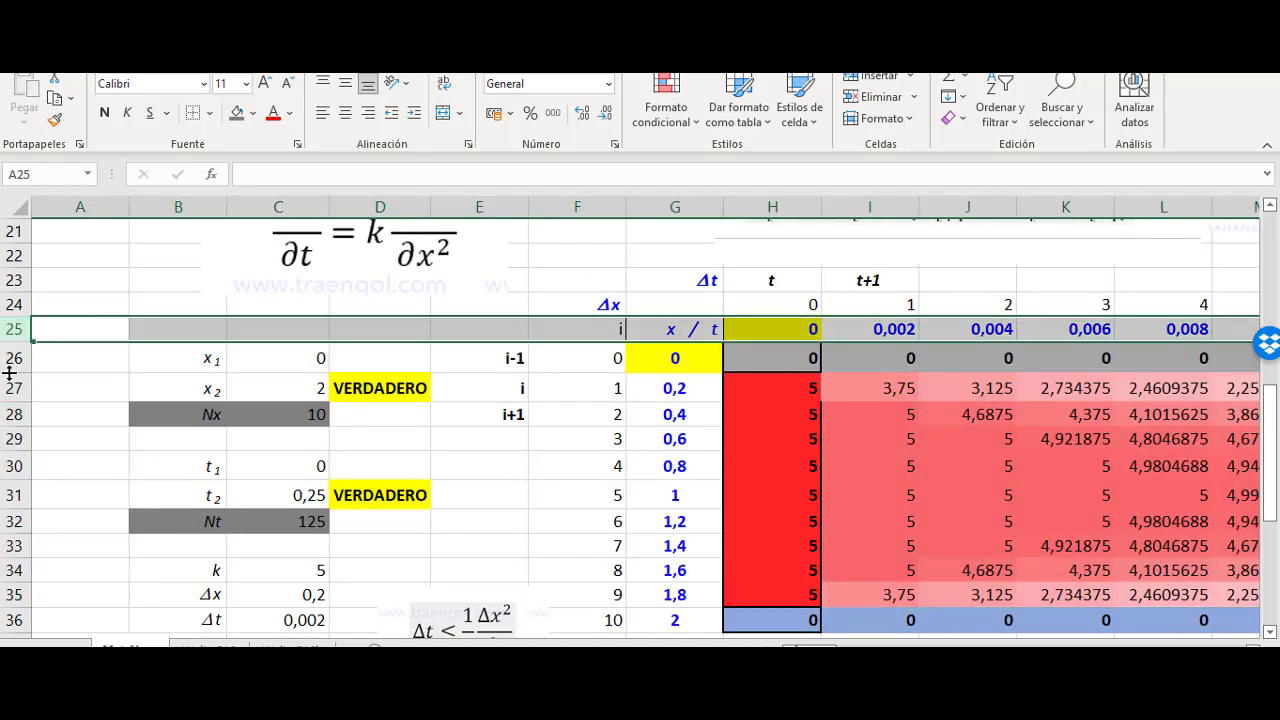
click(12, 358)
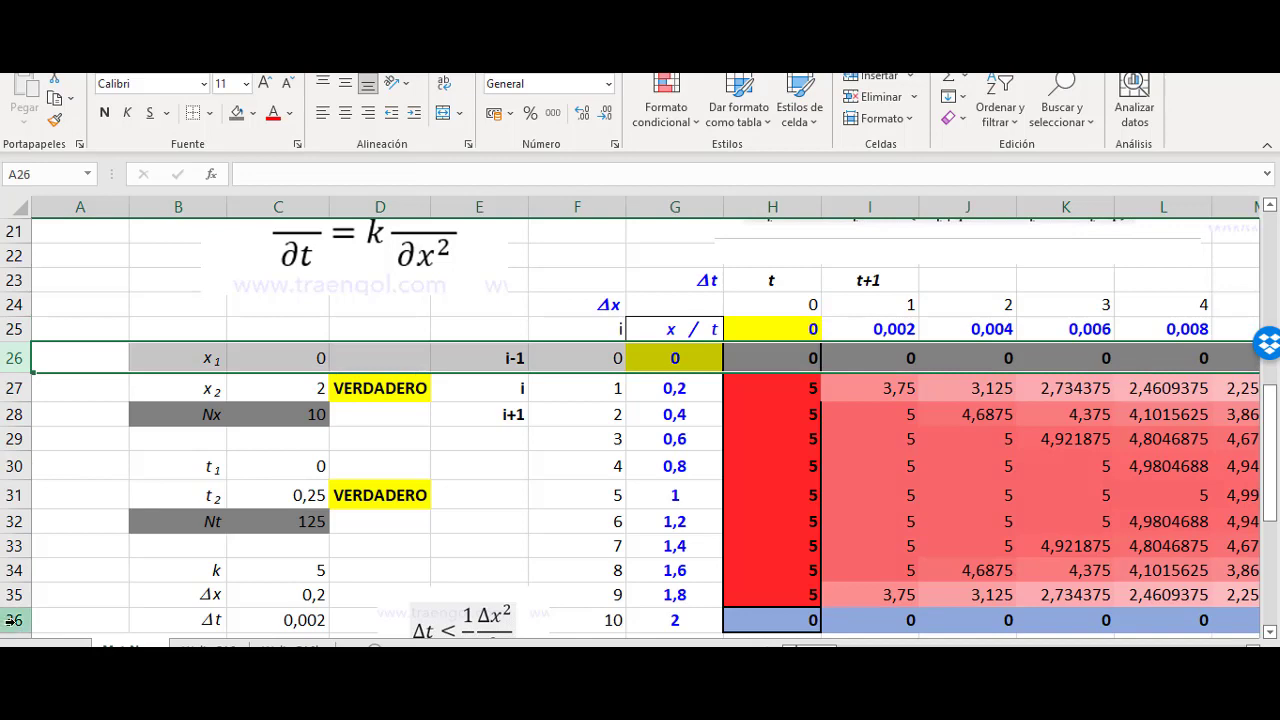
click(12, 620)
click(800, 358)
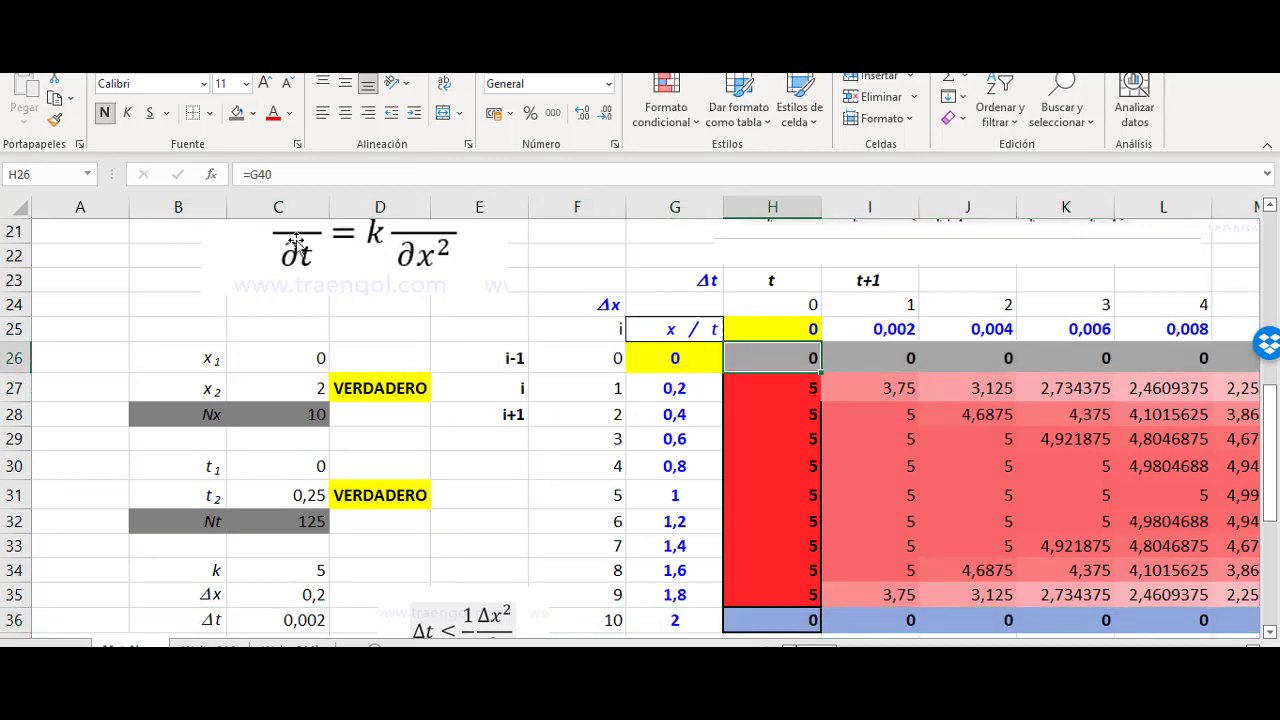
click(255, 114)
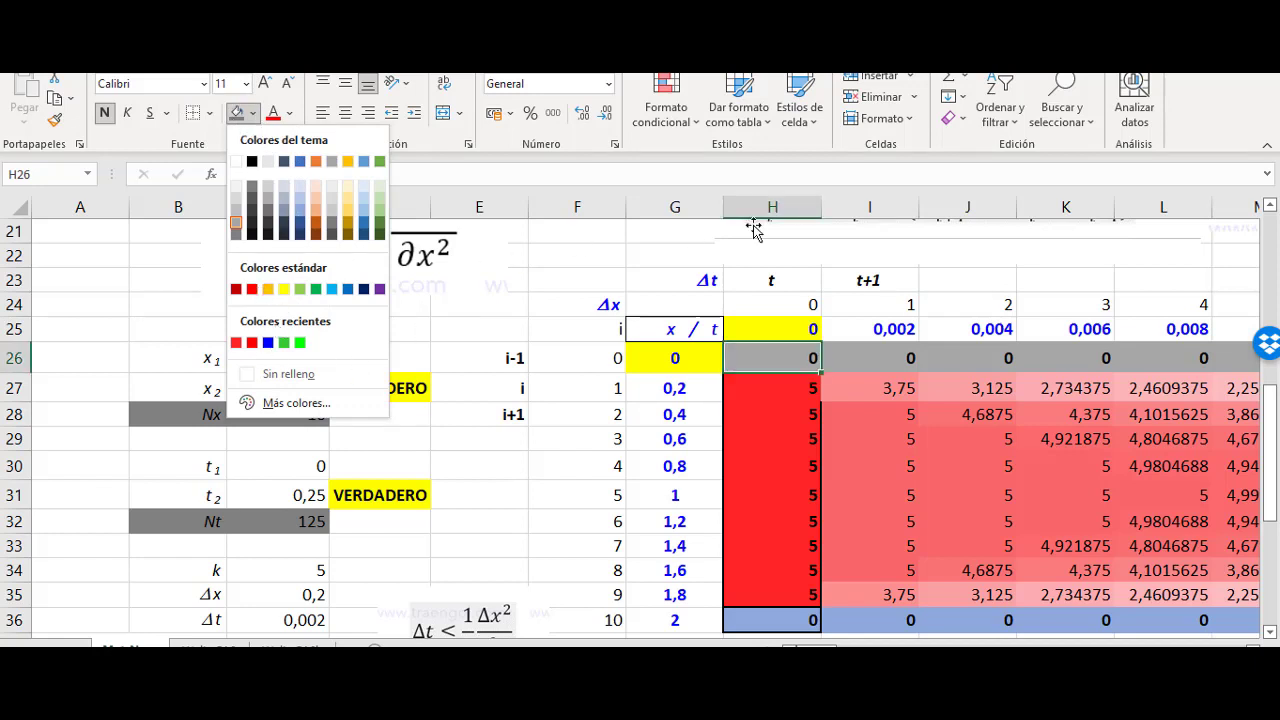
click(808, 265)
click(870, 462)
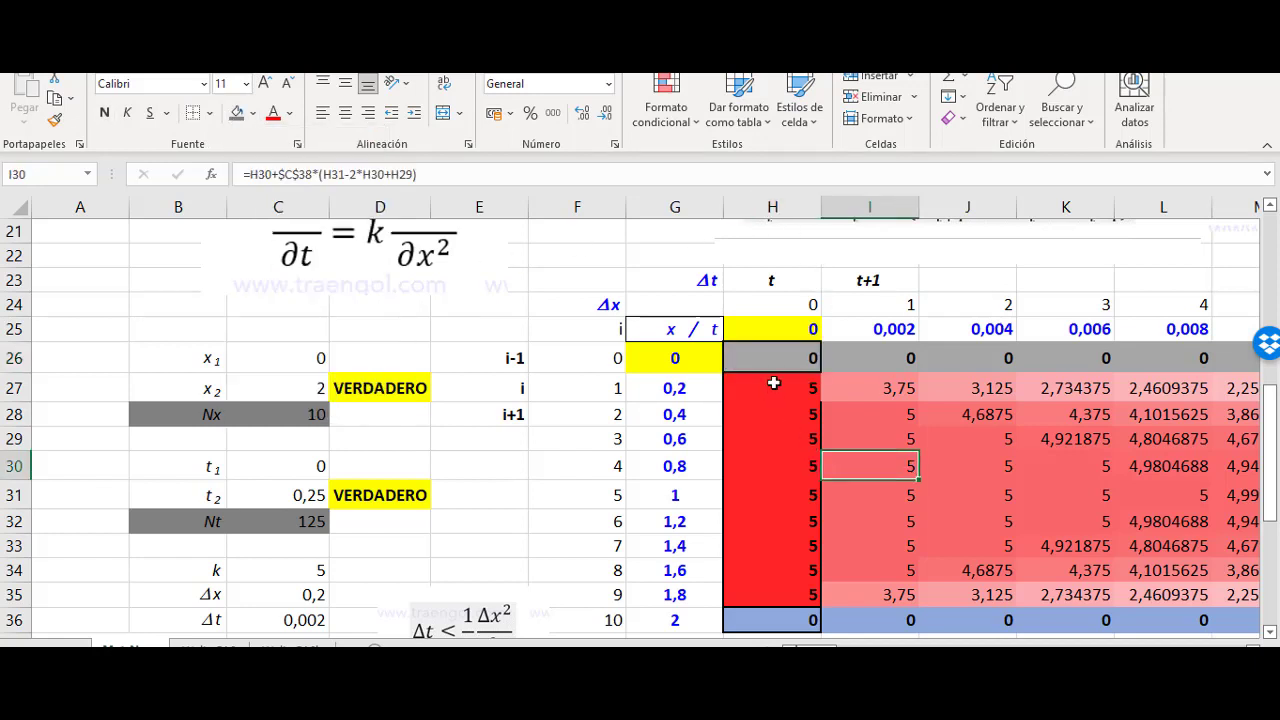
Step: Select H27:EC35 and view the conditional formatting colour scales without applying one
drag(771, 385, 1154, 601)
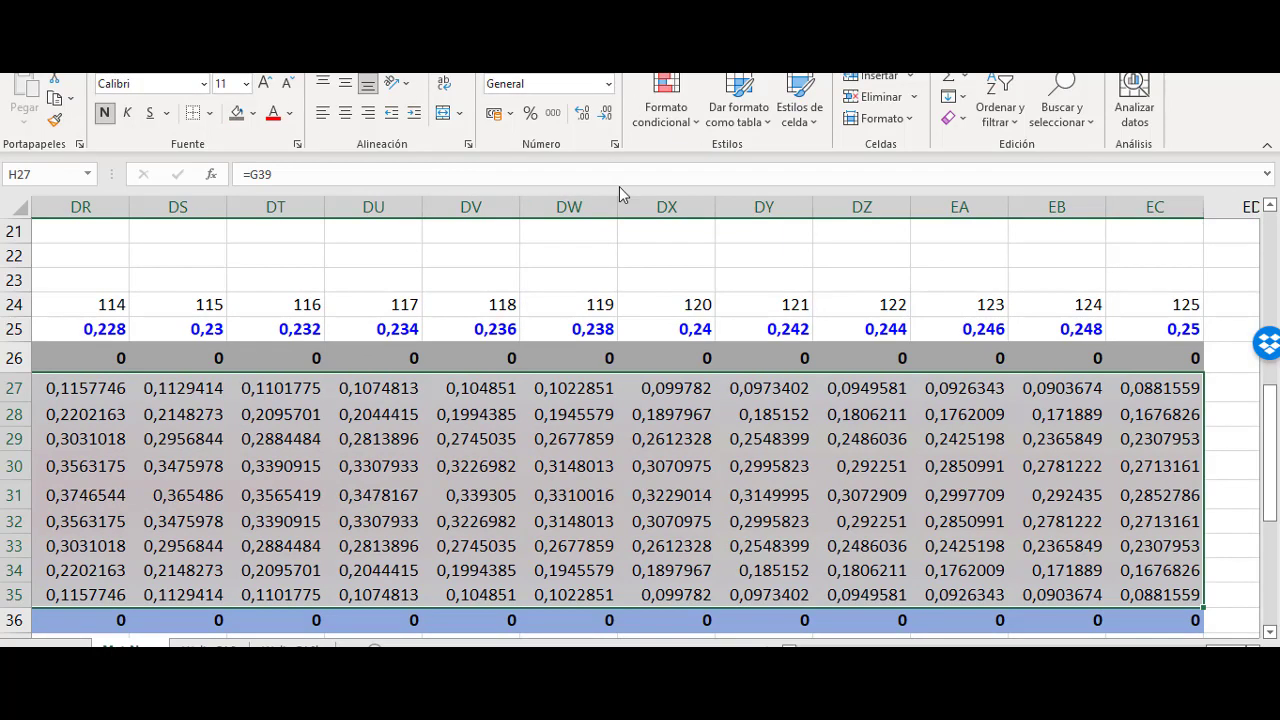
click(704, 131)
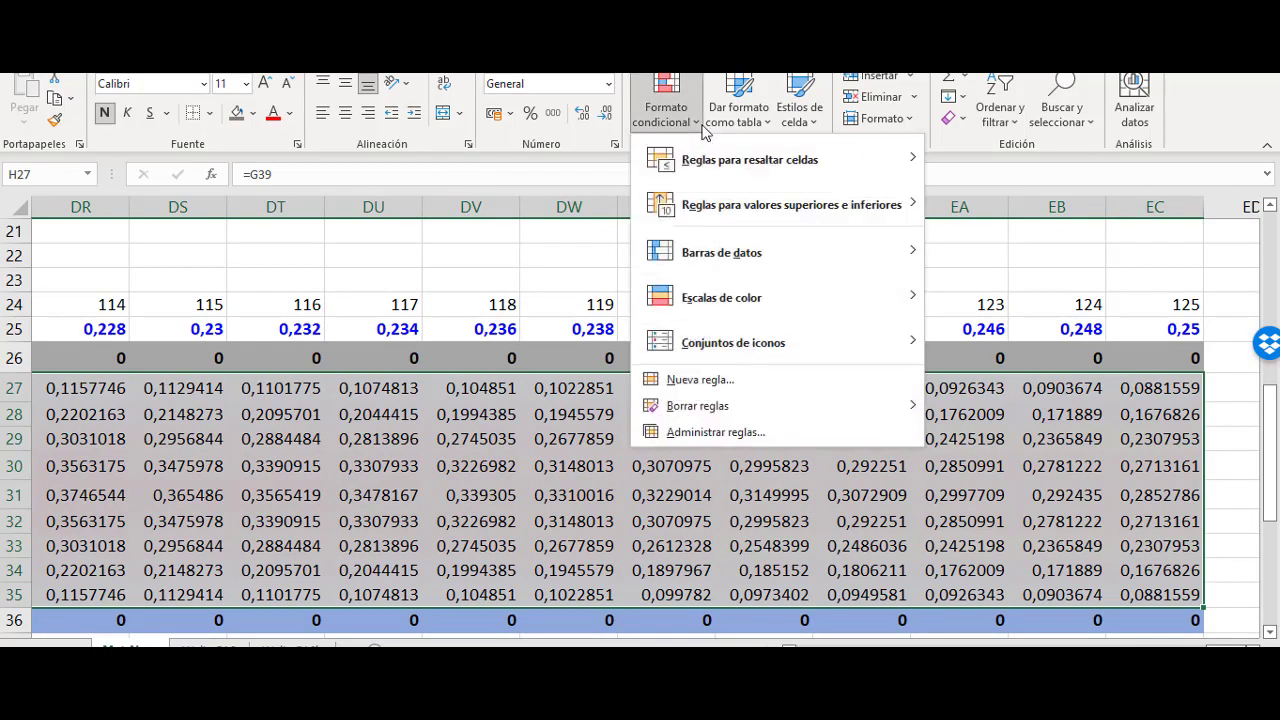
mouse_move(735, 292)
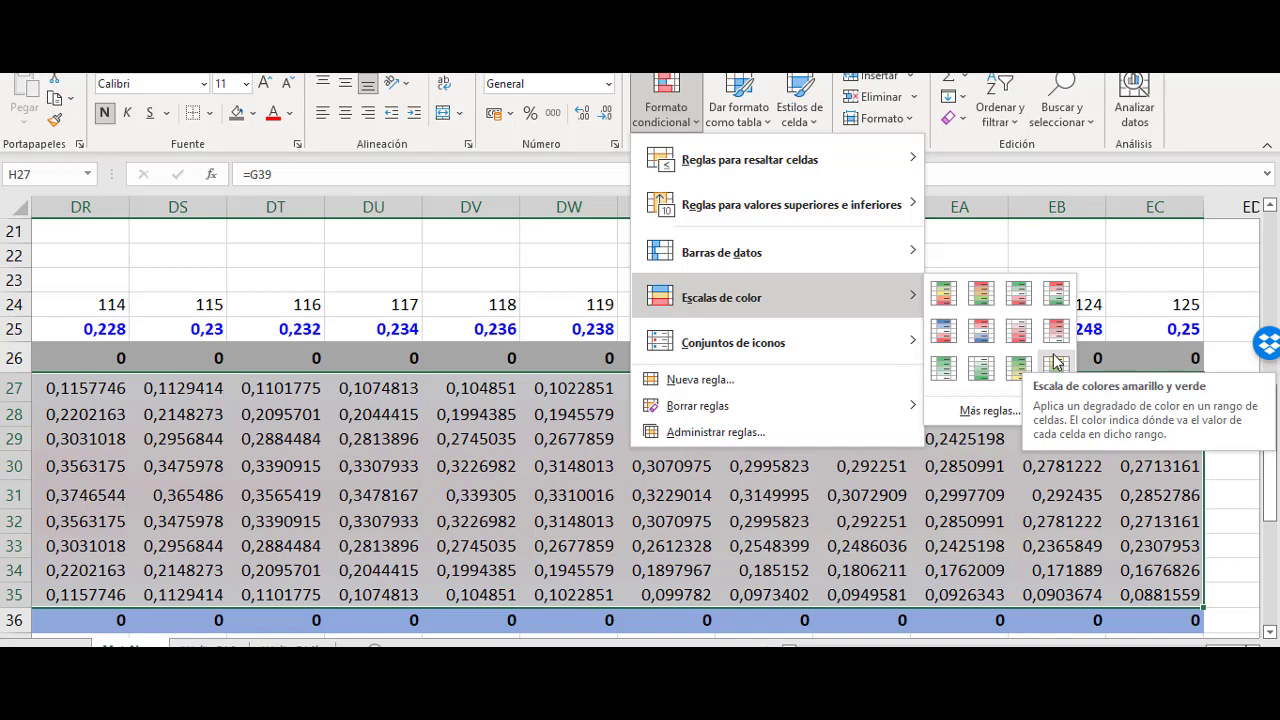
key(Escape)
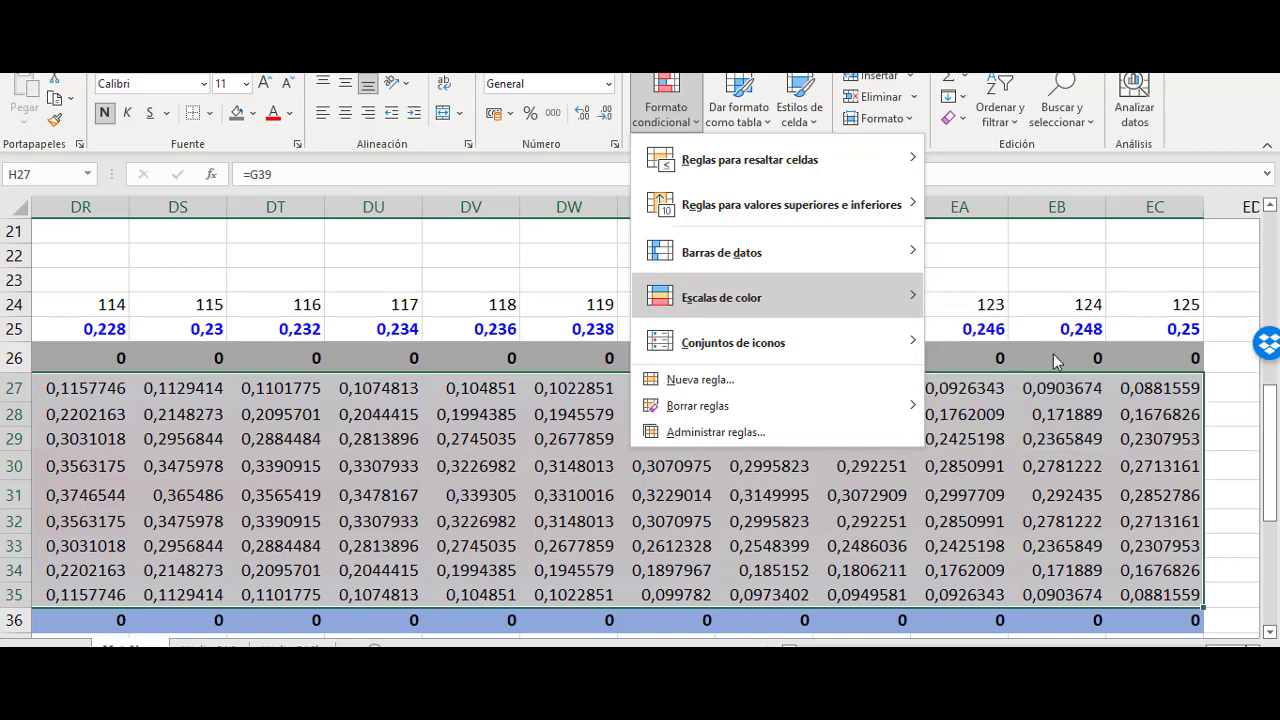
key(Escape)
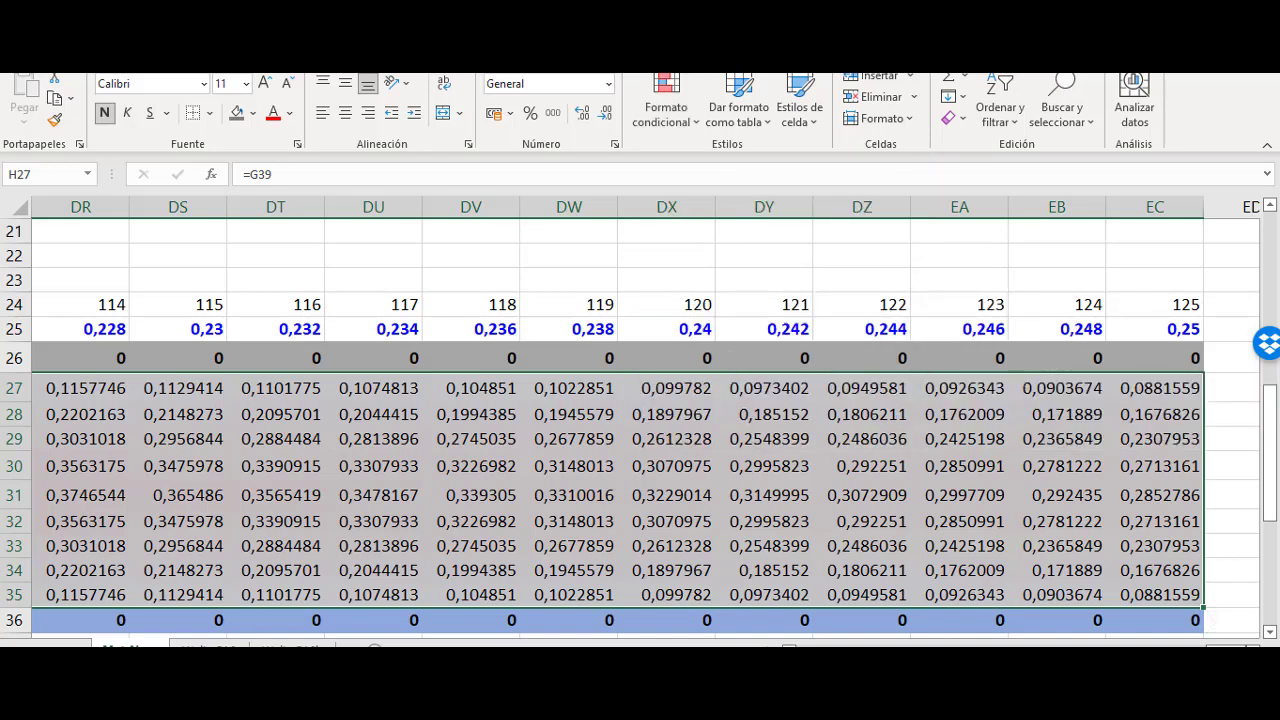
Step: Compare the shading of the initial column H27:H35 and the first time step in column I with the final time steps up to column EC
drag(1227, 646, 828, 646)
click(488, 414)
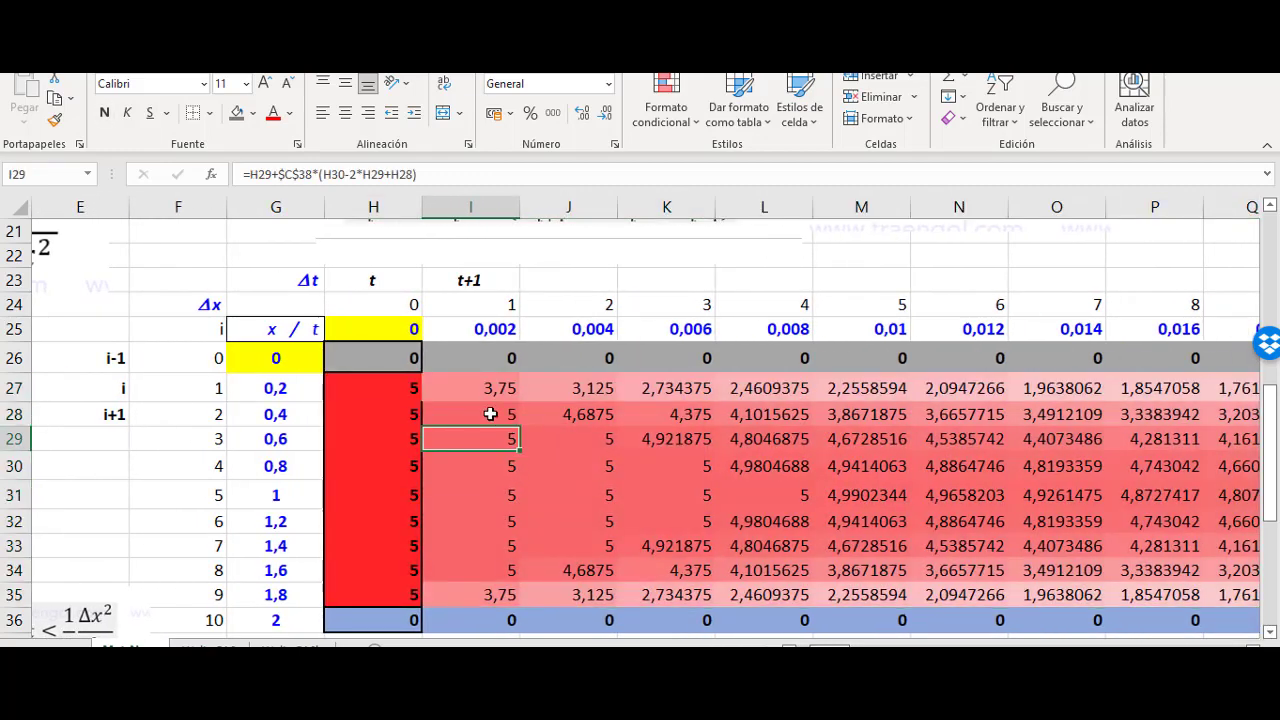
drag(484, 496, 486, 590)
drag(375, 388, 409, 588)
click(455, 464)
drag(383, 386, 478, 596)
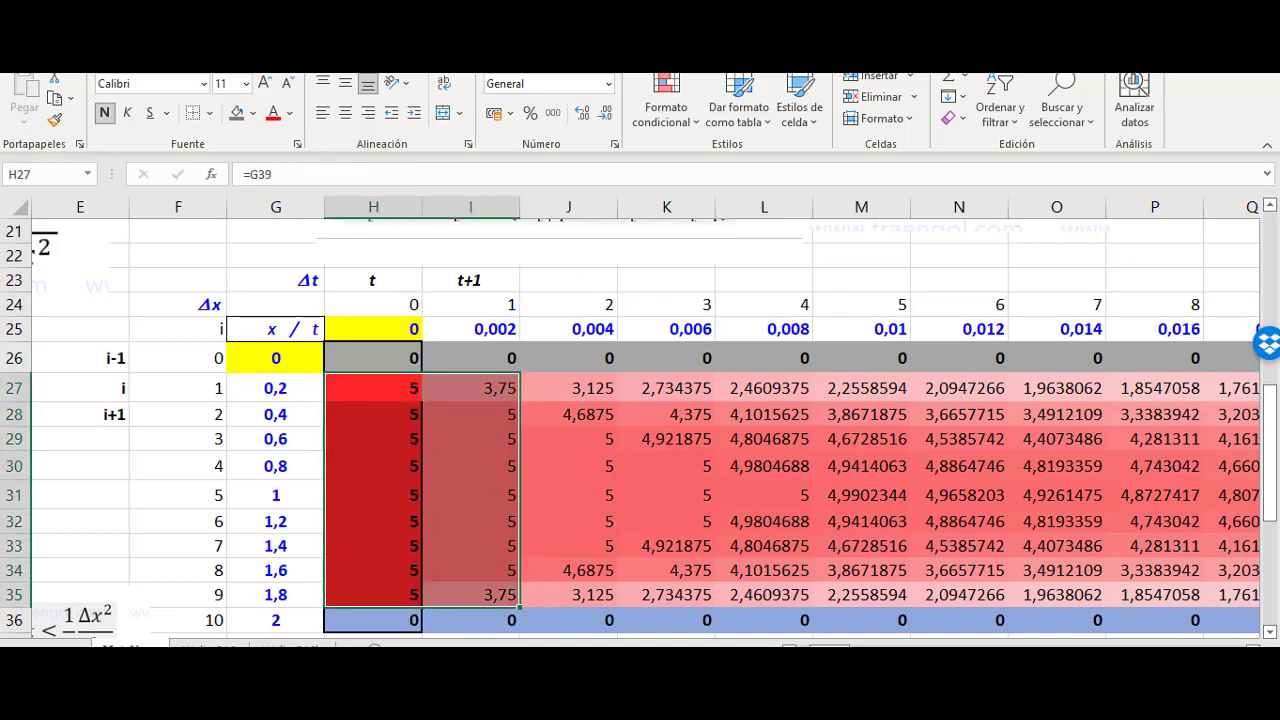
mouse_move(830, 644)
mouse_down()
mouse_move(790, 644)
mouse_move(827, 644)
mouse_move(812, 644)
mouse_up()
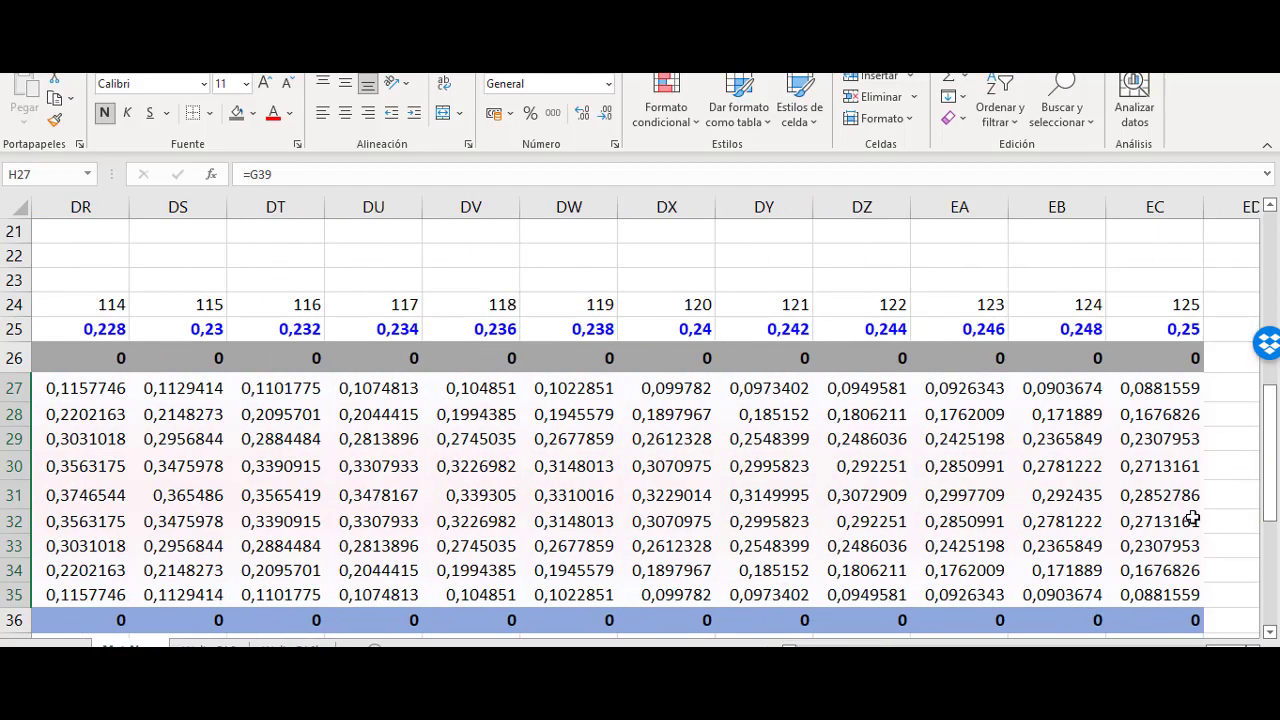
drag(1226, 647, 821, 647)
Step: Highlight boundary rows 26 and 36 above and below the interior nodes of the x/t grid
click(591, 514)
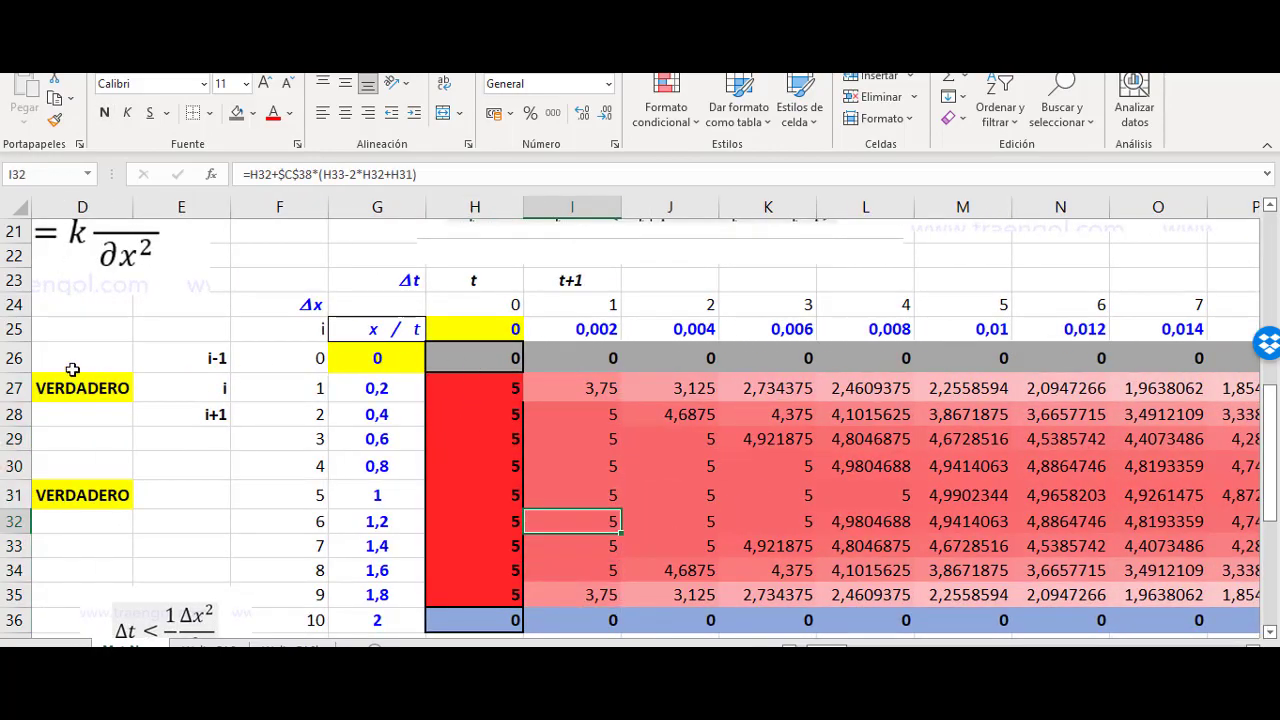
click(12, 358)
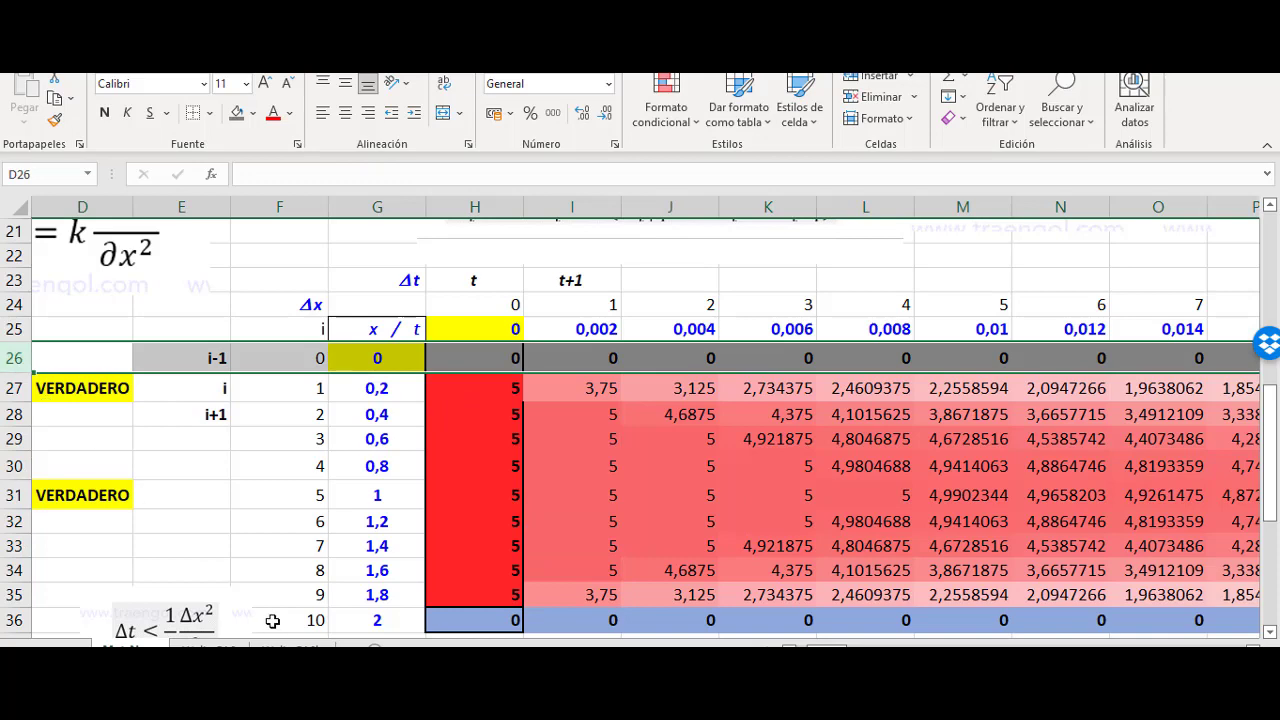
click(5, 620)
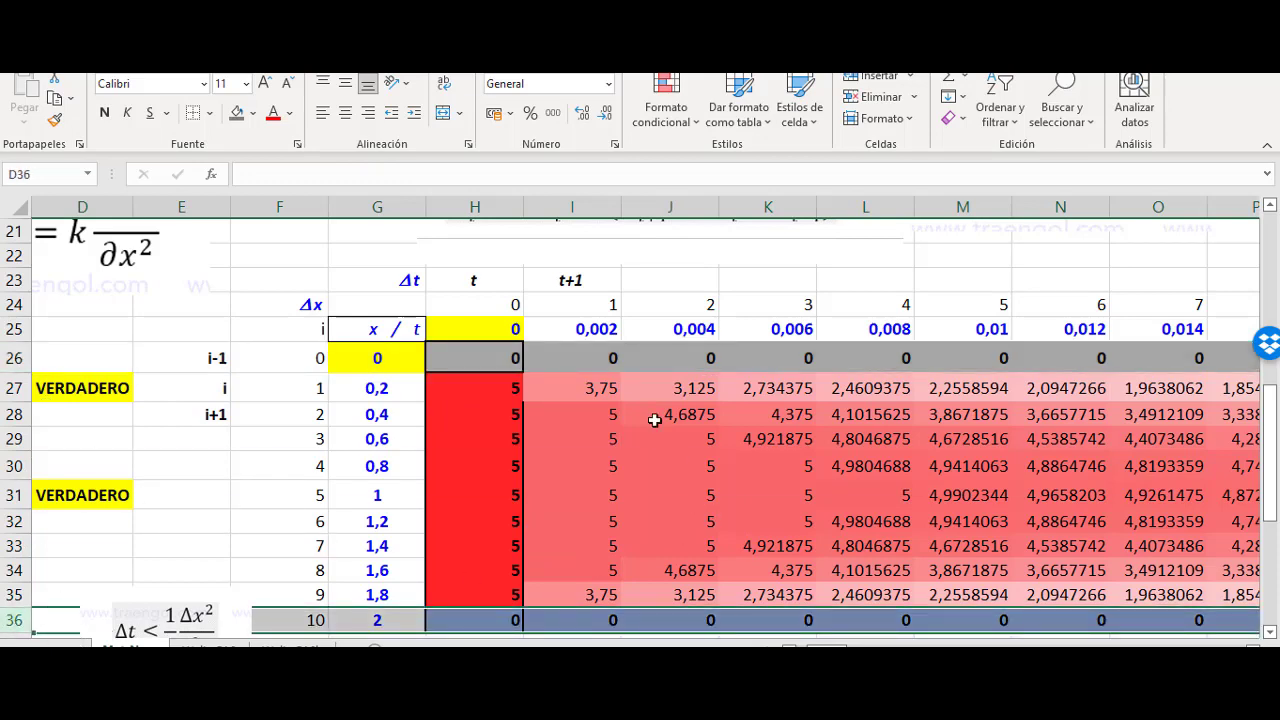
Step: Examine the formula in J27 and the t=0 to t=0.25 curves of the u versus x chart below the table
click(656, 388)
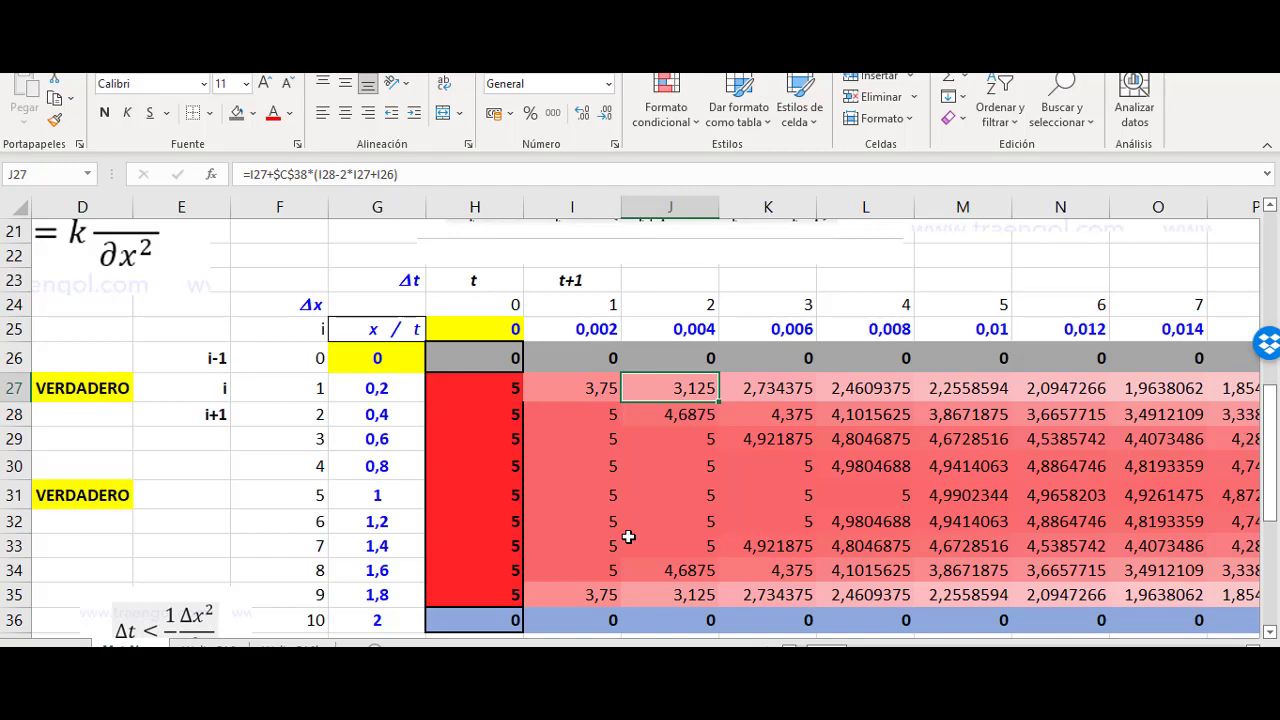
scroll(646, 420, left, 3)
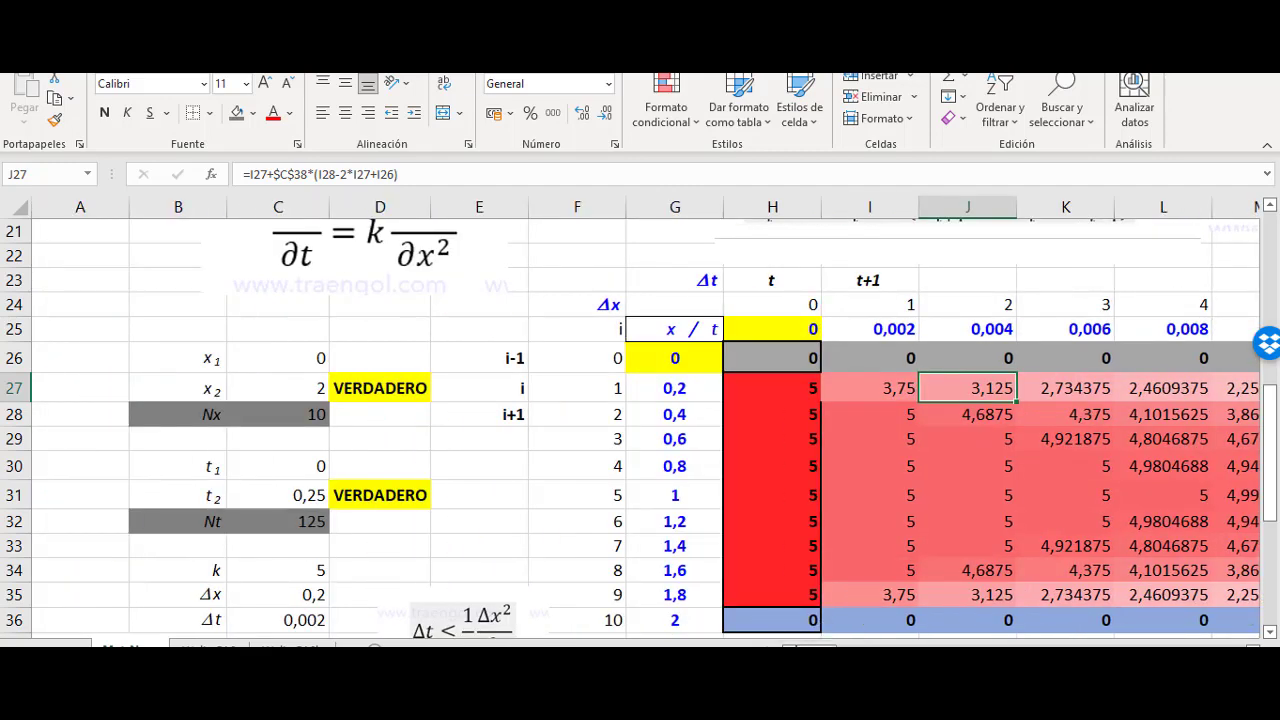
scroll(617, 567, down, 3)
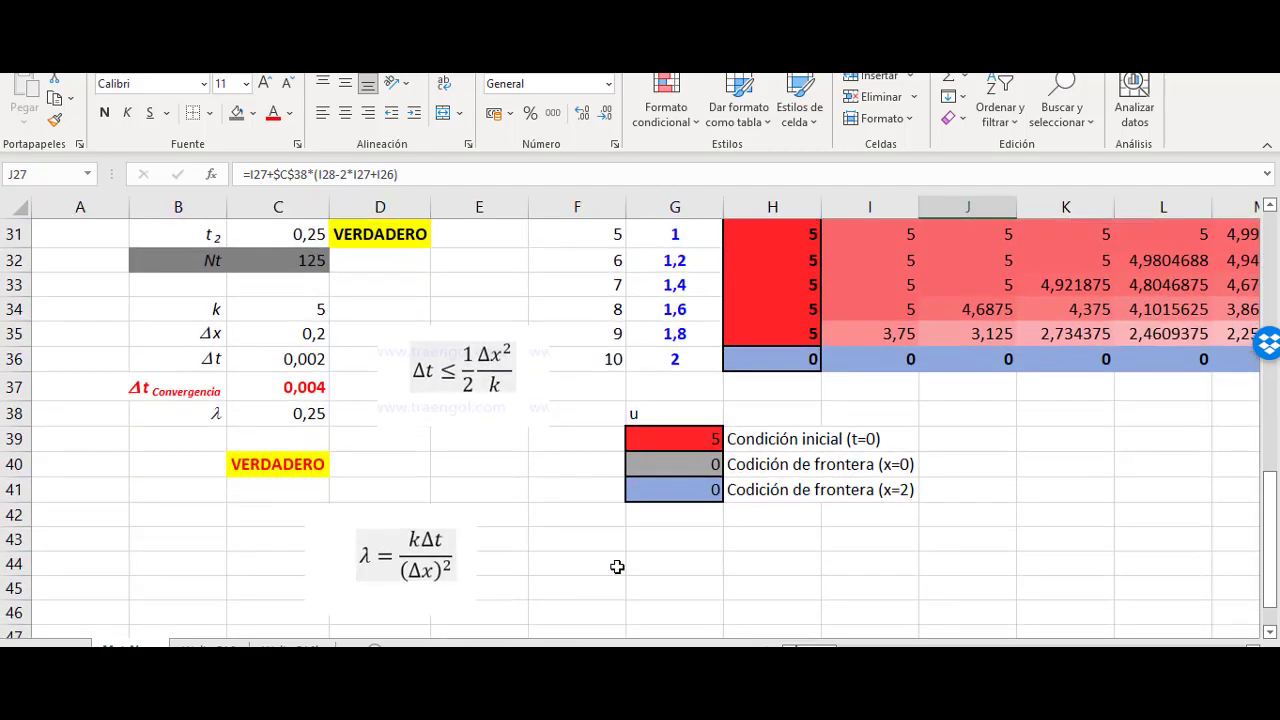
scroll(617, 567, down, 5)
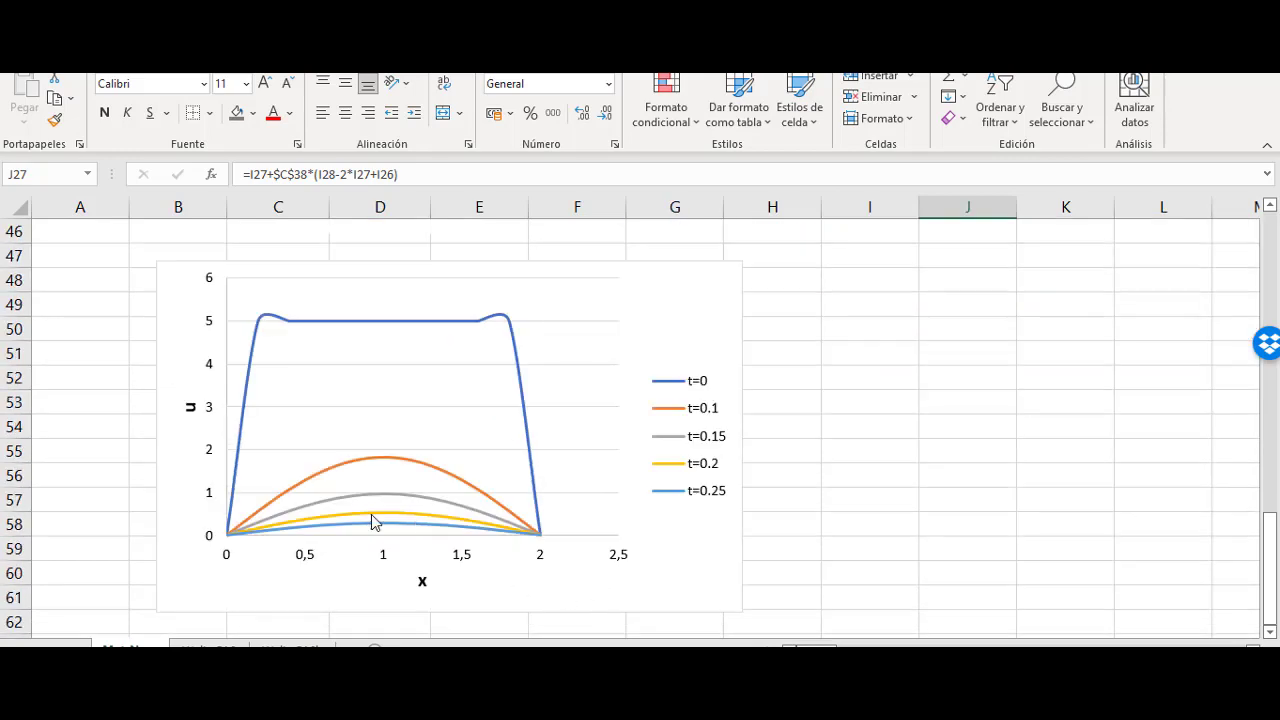
click(210, 432)
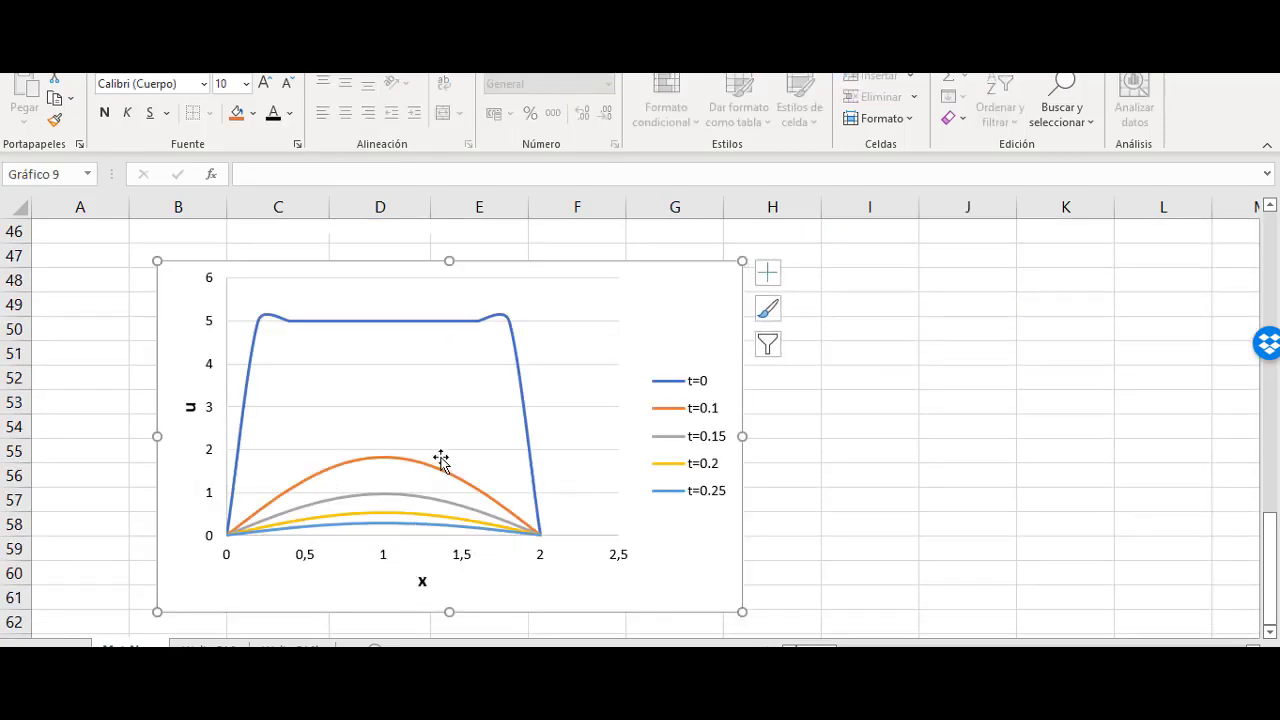
click(408, 322)
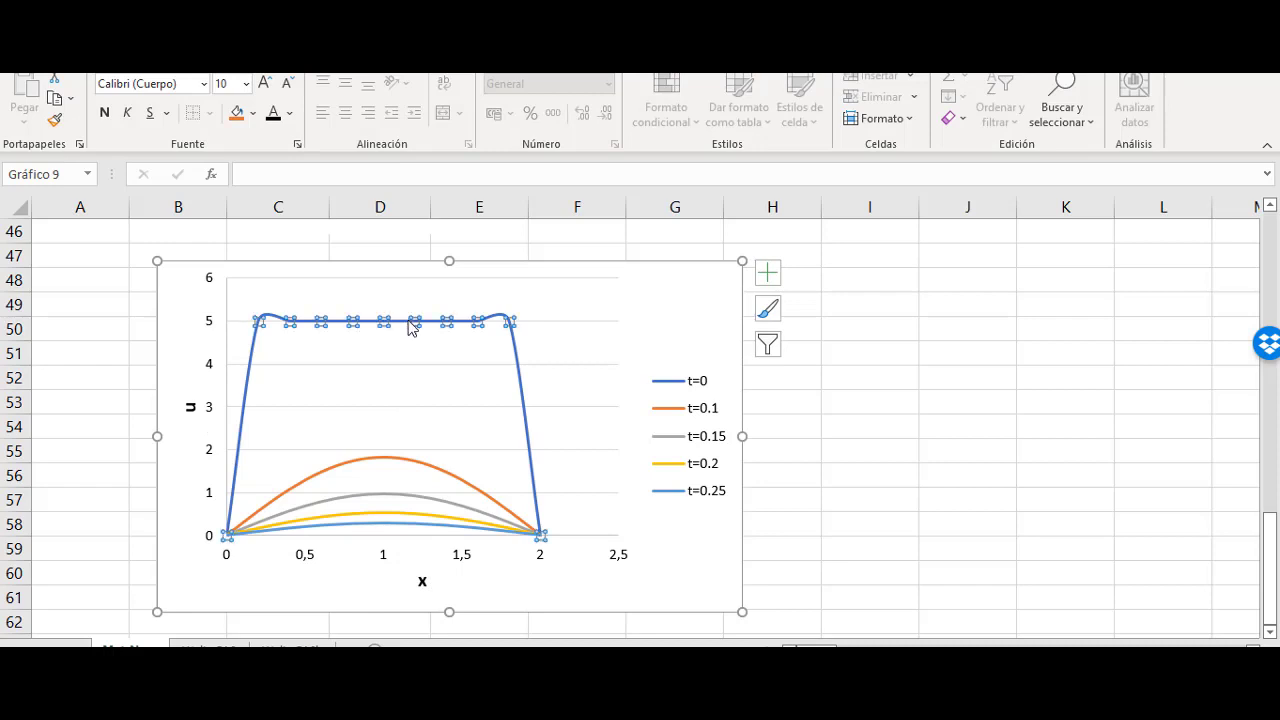
click(435, 470)
click(391, 496)
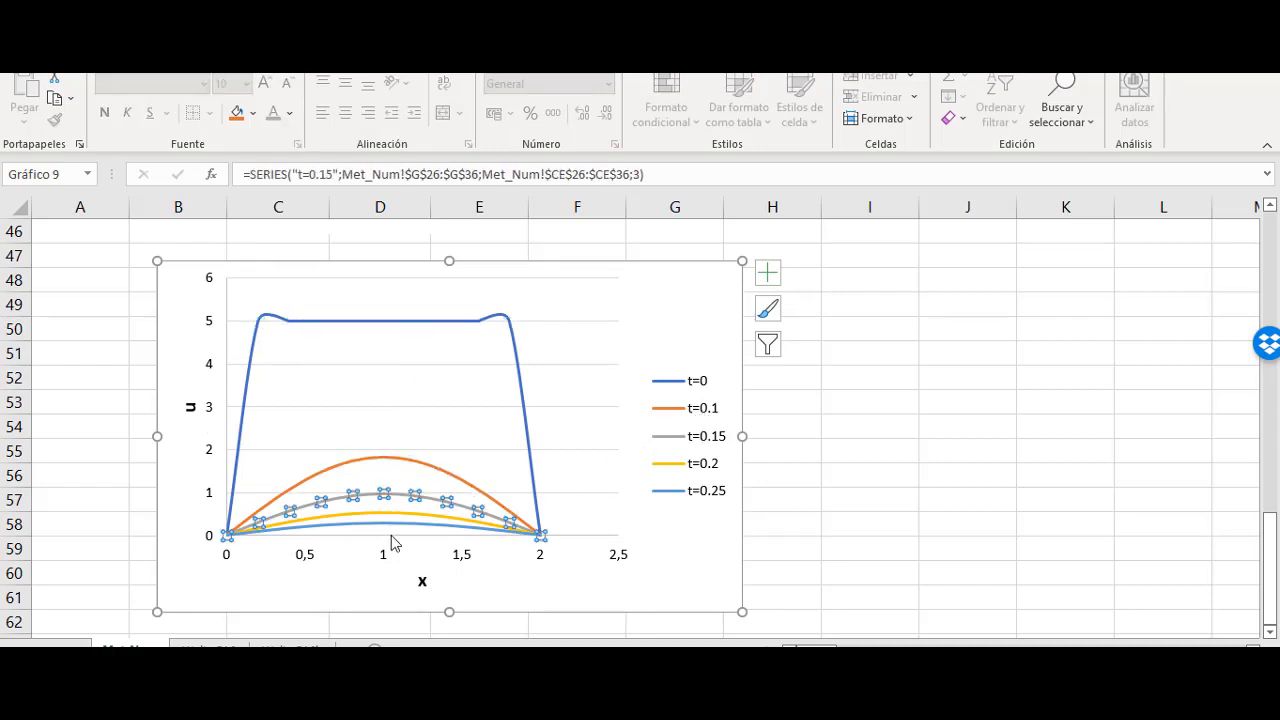
click(398, 518)
key(Escape)
scroll(437, 500, up, 4)
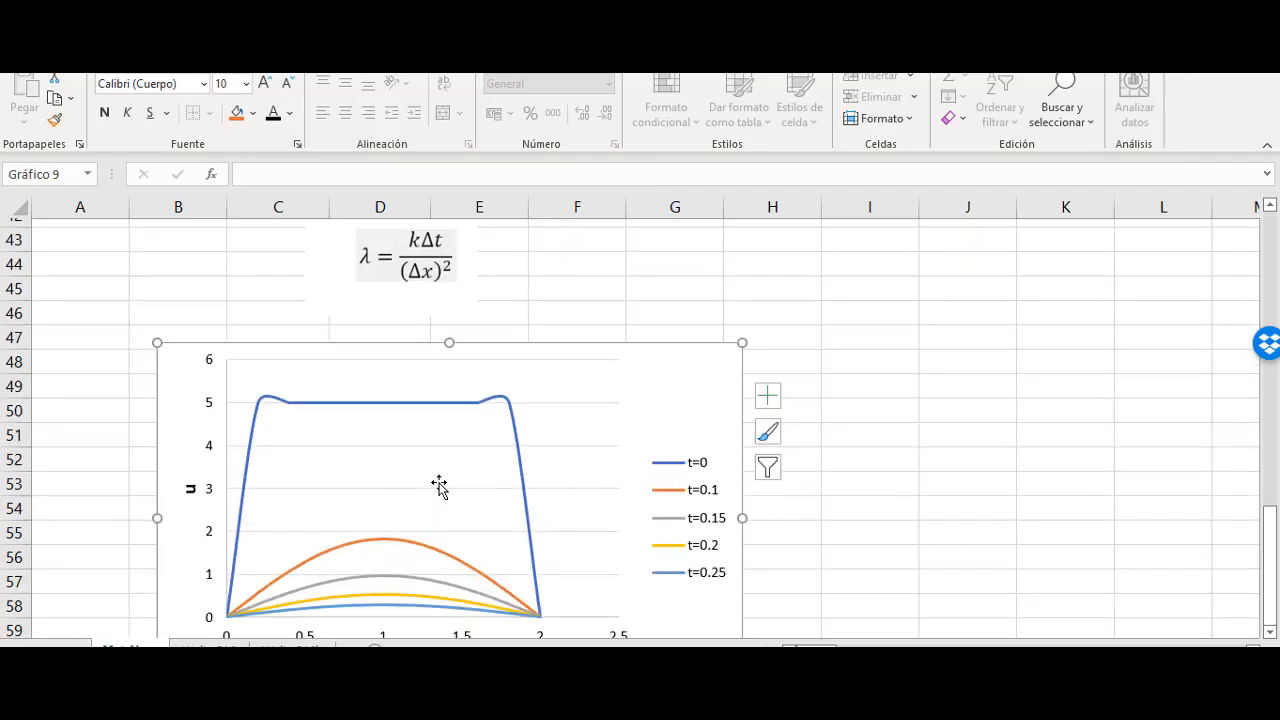
scroll(523, 515, down, 3)
Step: Review the sheet's parameters, convergence criterion, discretized equation and the time-step grid with its initial and boundary conditions
scroll(514, 531, up, 7)
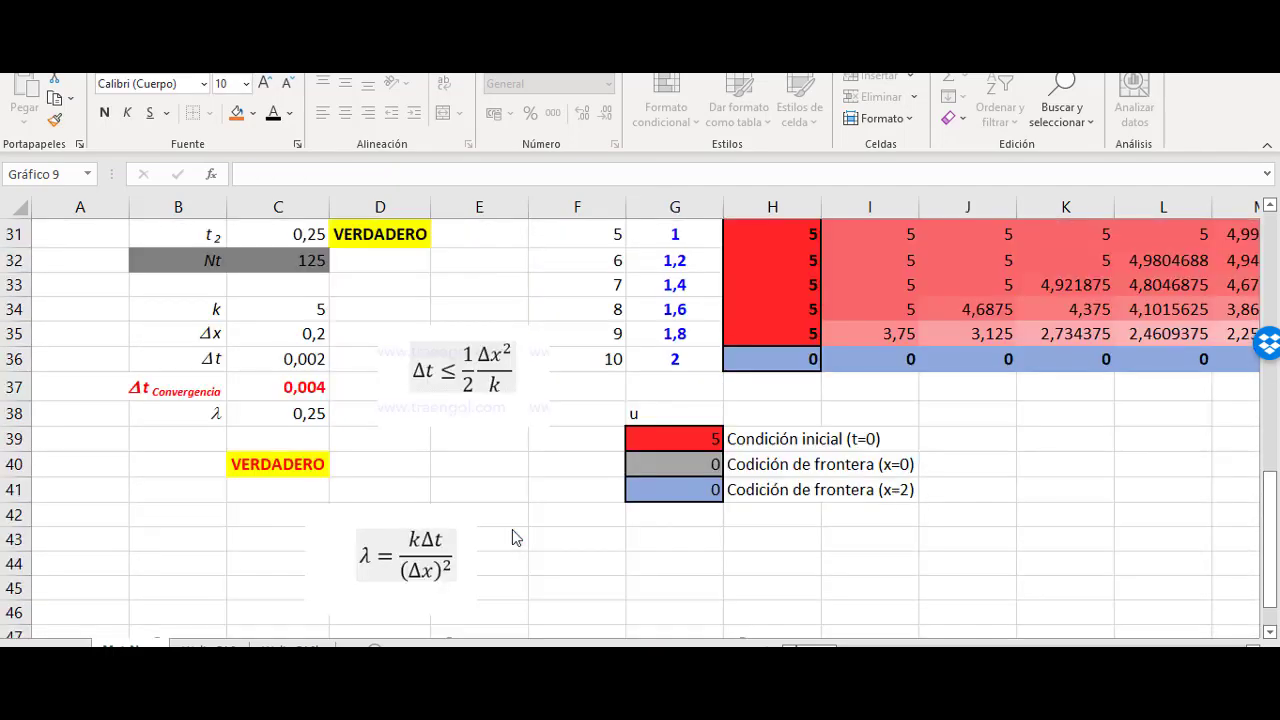
scroll(486, 571, down, 5)
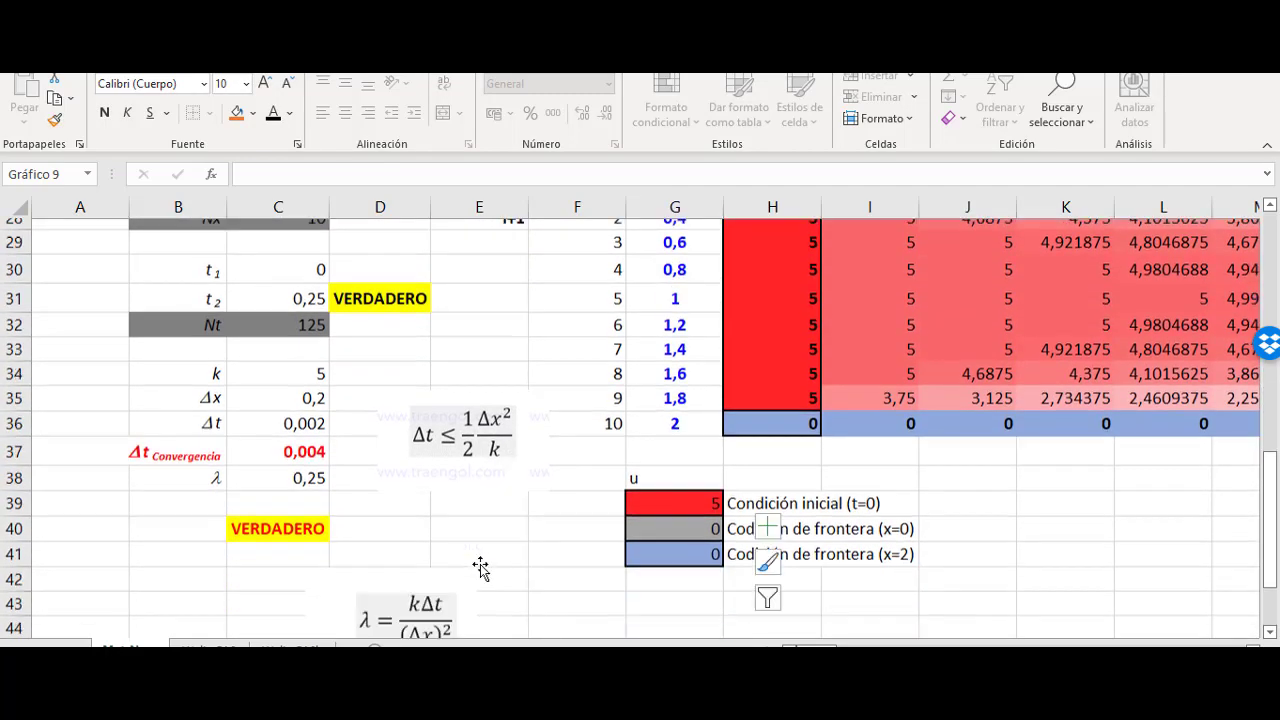
scroll(480, 563, up, 5)
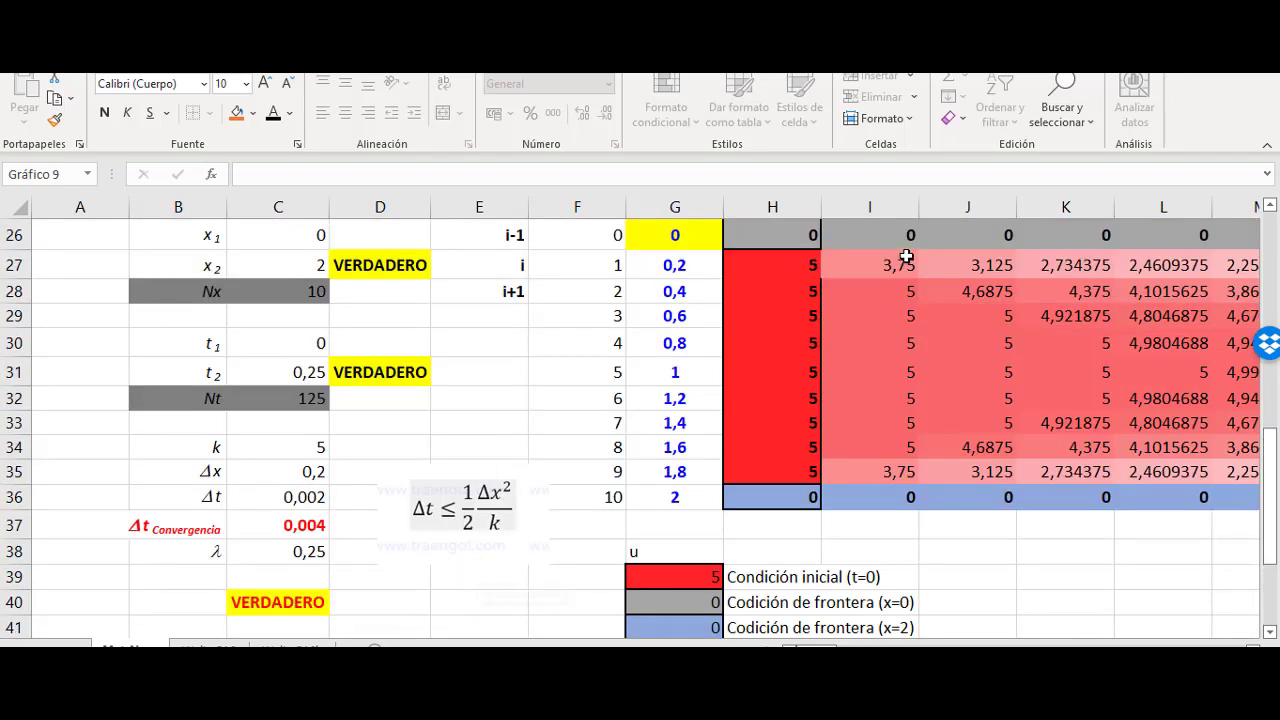
scroll(790, 290, up, 2)
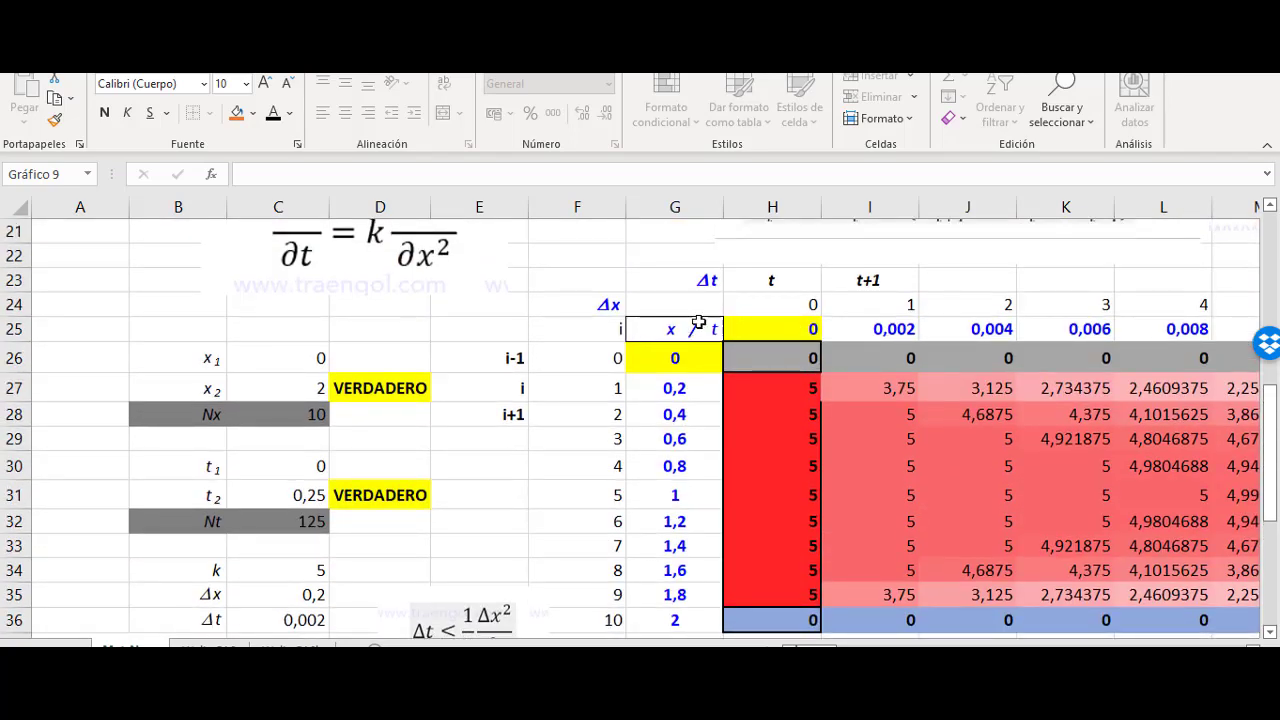
drag(870, 330, 1193, 560)
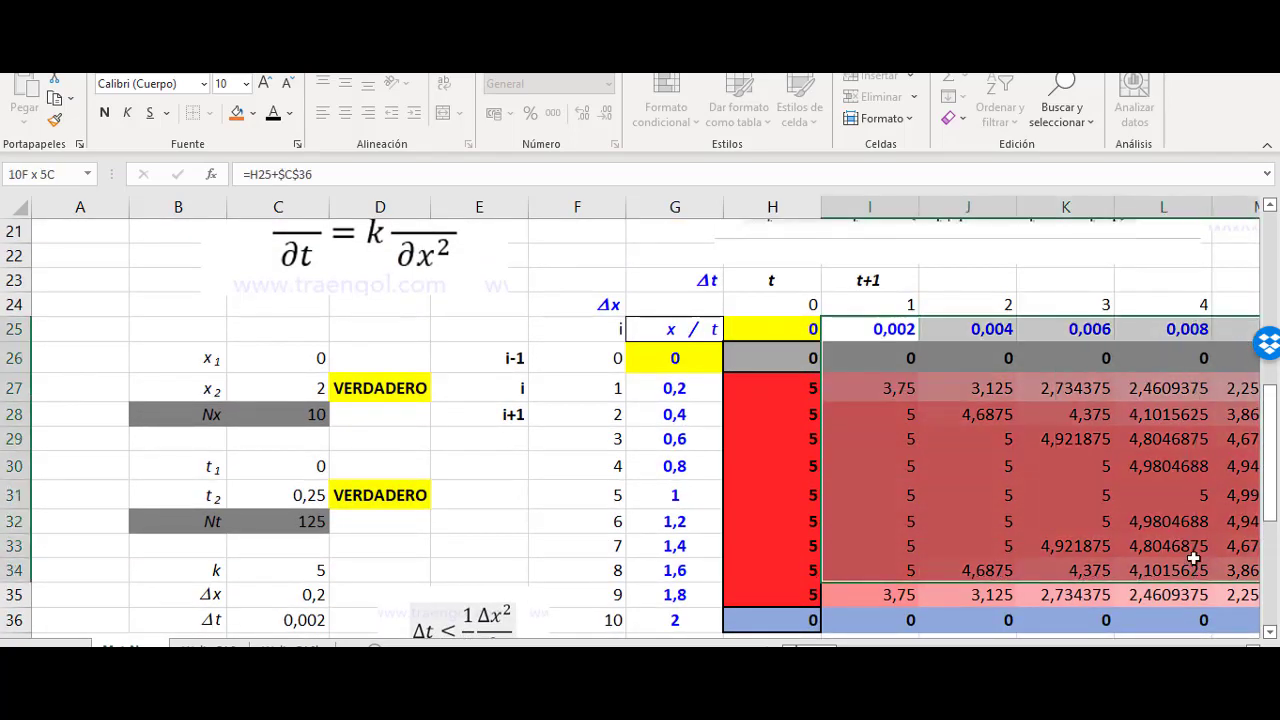
click(1034, 598)
scroll(610, 460, down, 3)
scroll(610, 460, up, 2)
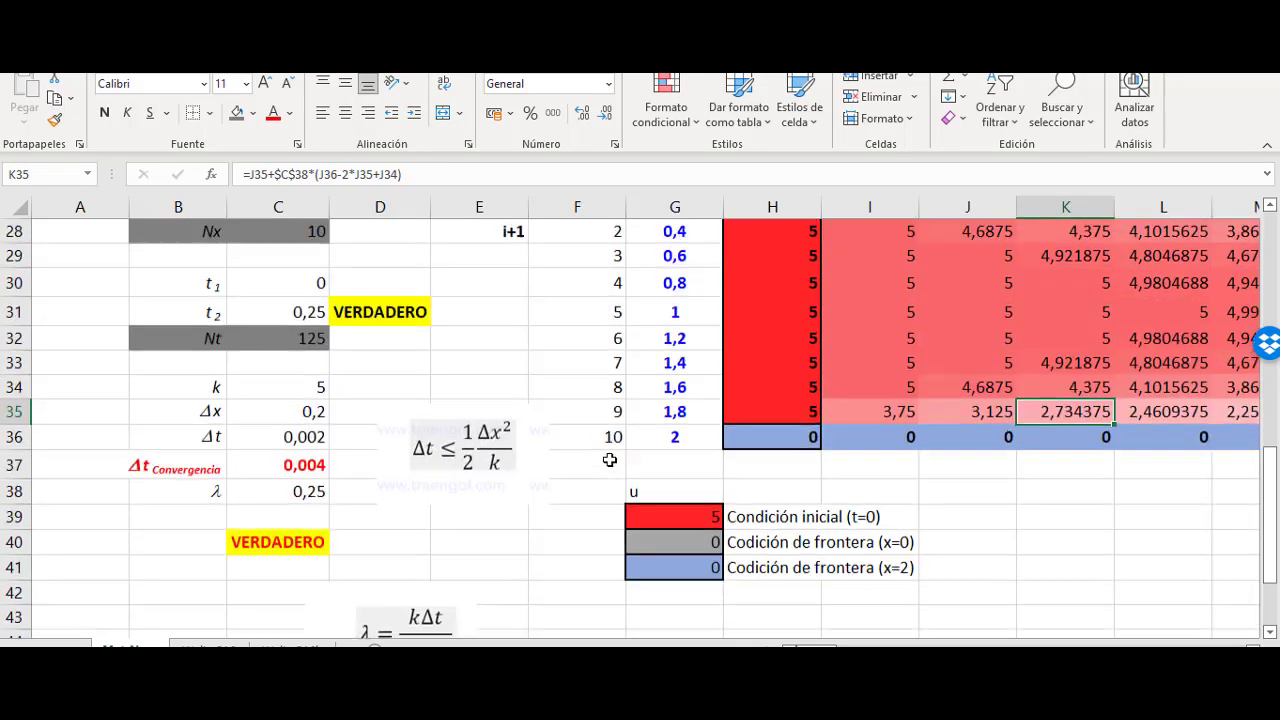
scroll(561, 466, up, 2)
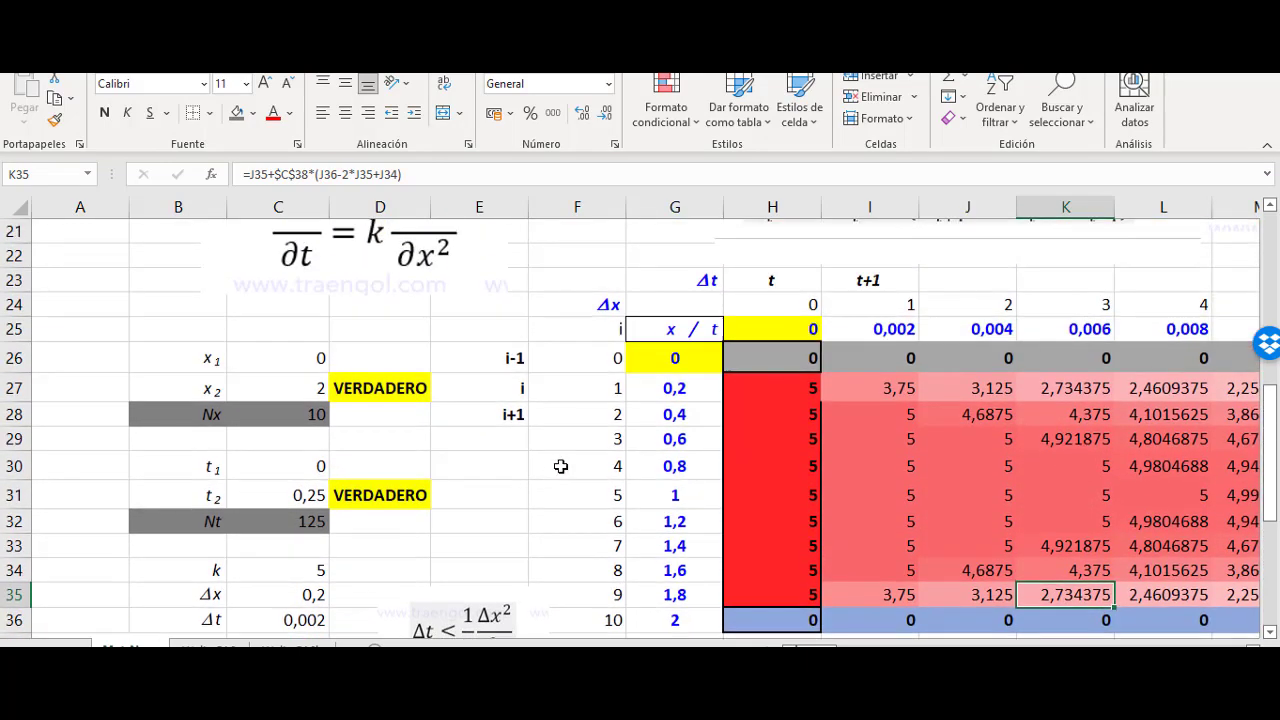
scroll(561, 466, up, 2)
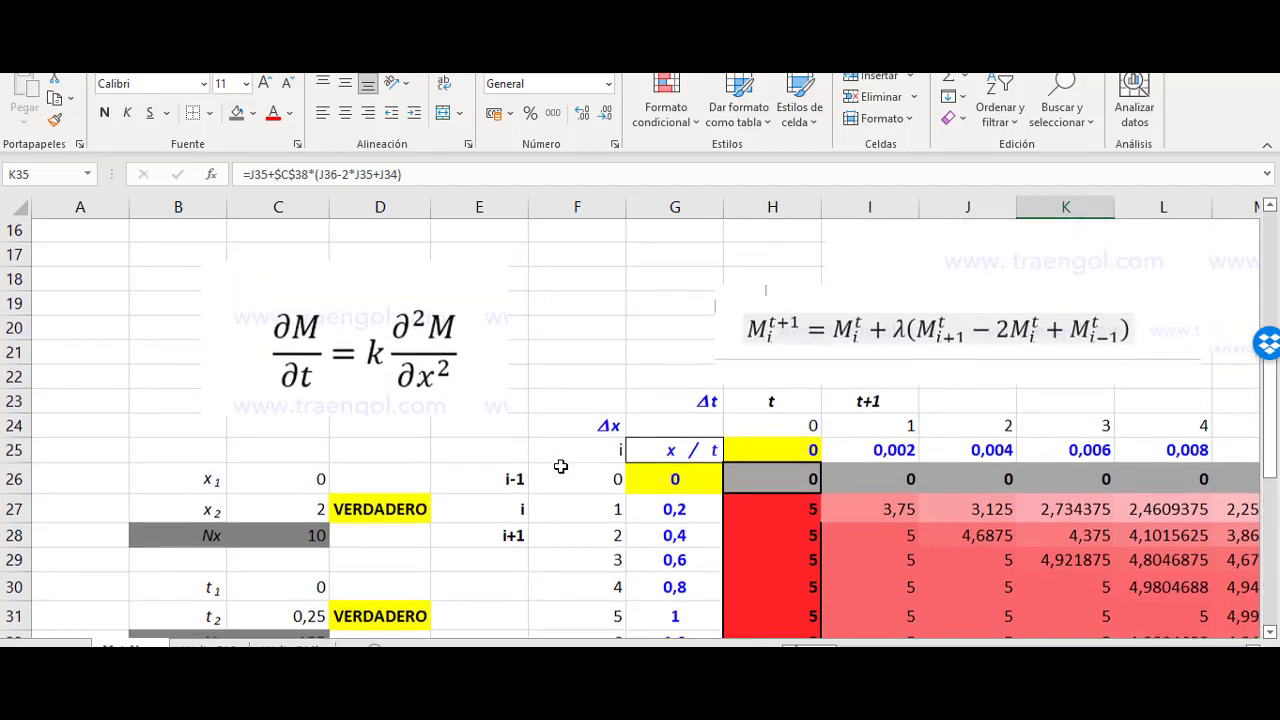
scroll(561, 466, down, 3)
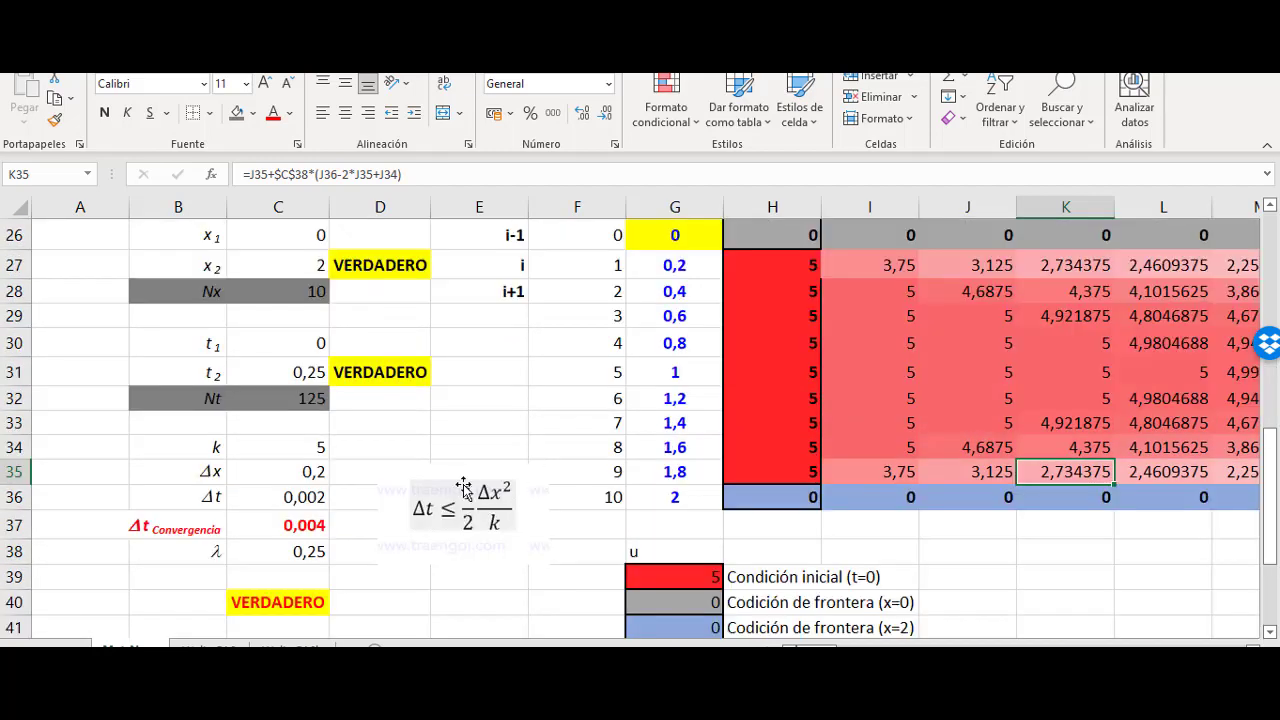
scroll(463, 487, down, 3)
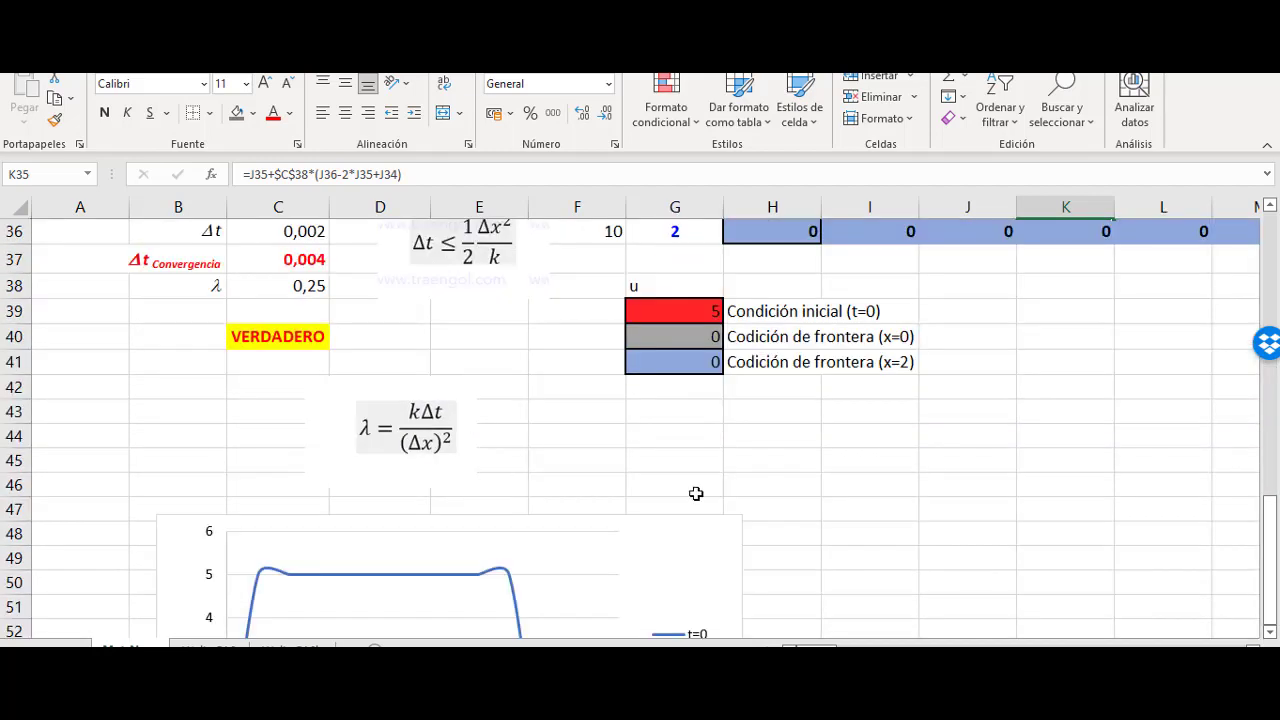
scroll(693, 495, up, 5)
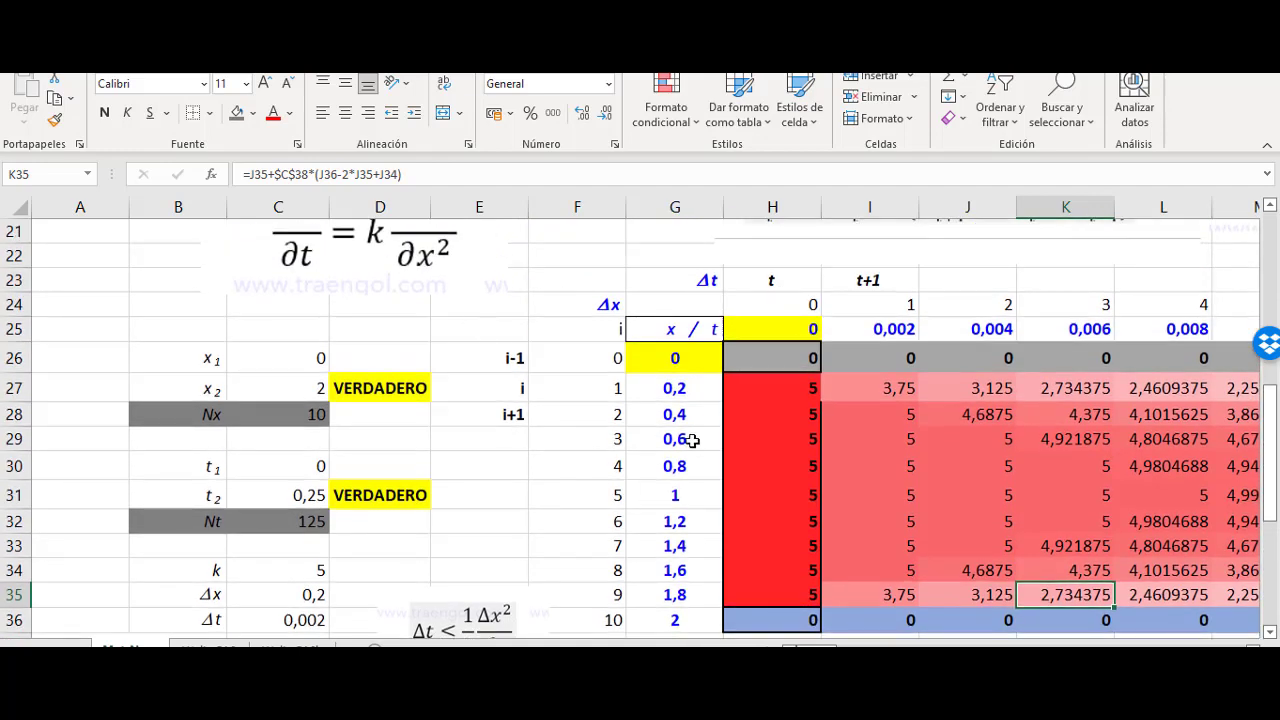
click(545, 466)
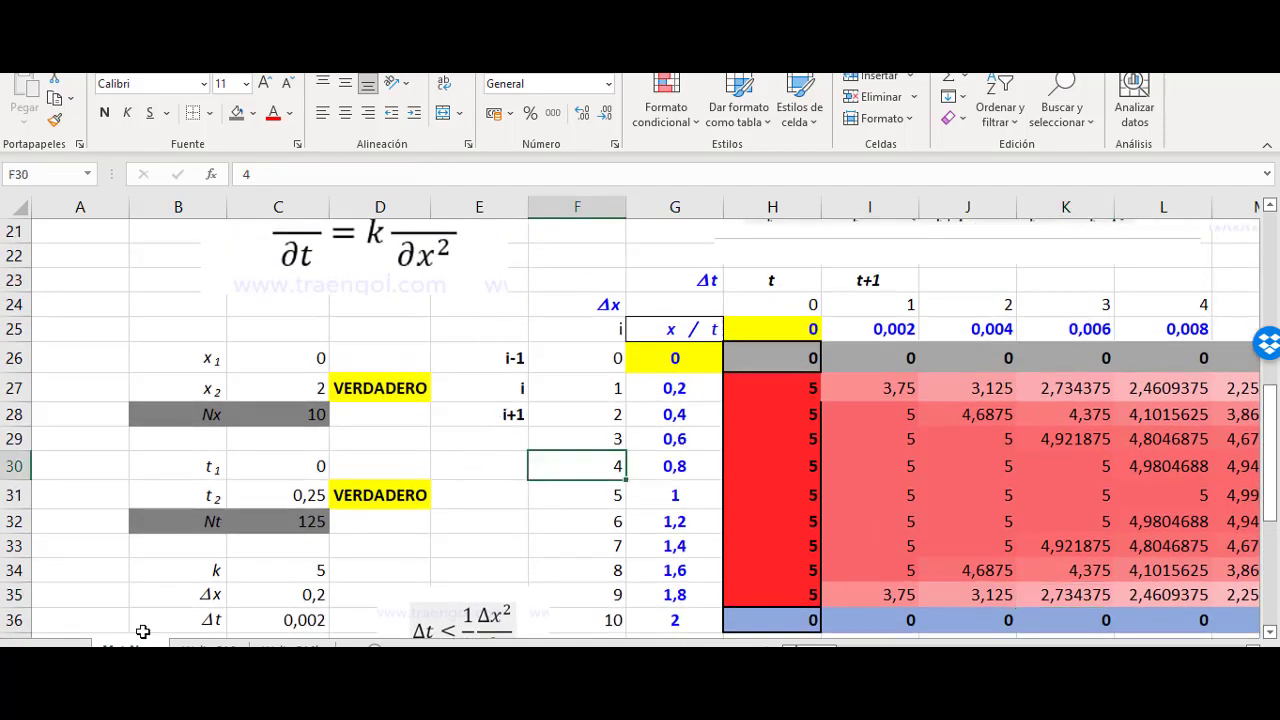
click(494, 512)
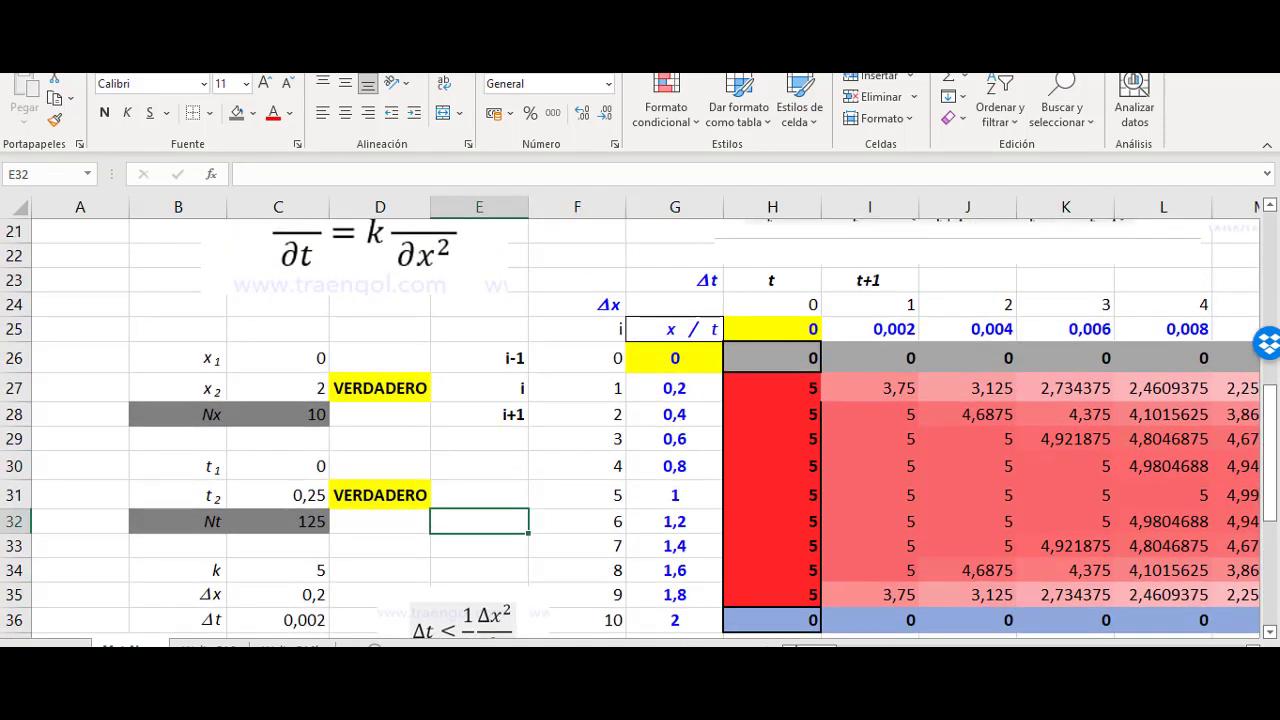
right_click(132, 645)
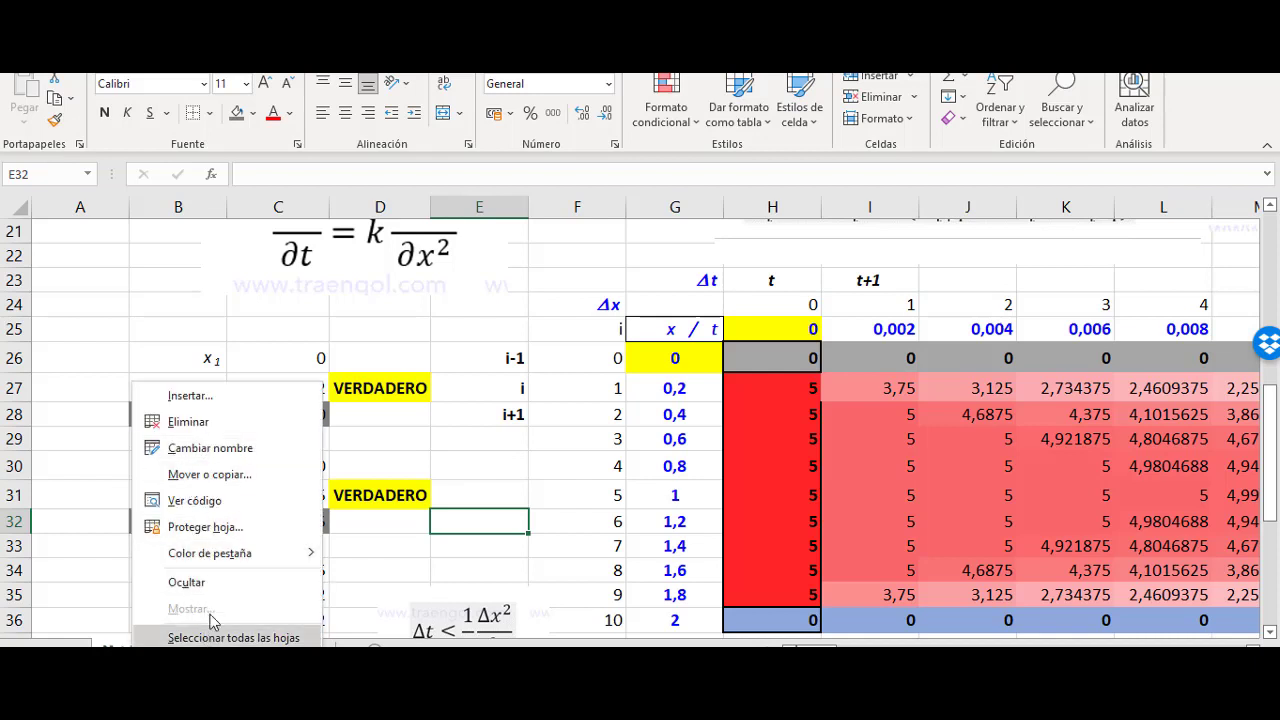
click(212, 476)
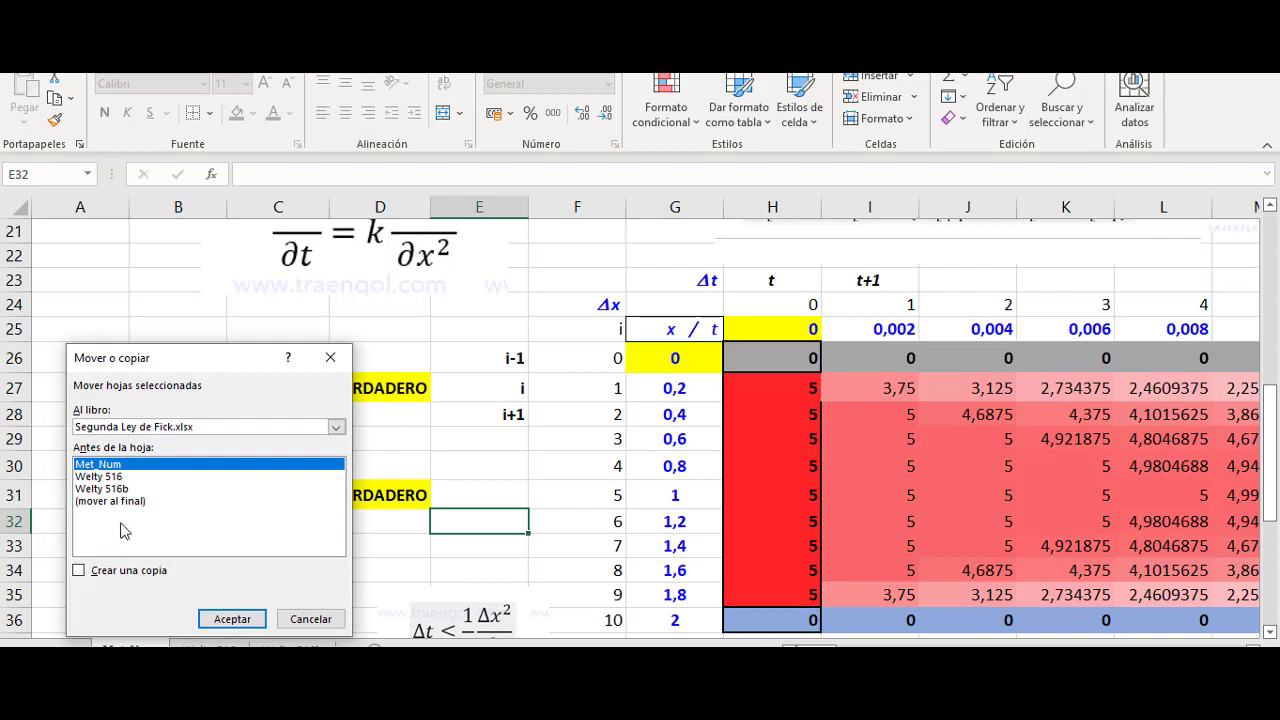
click(115, 500)
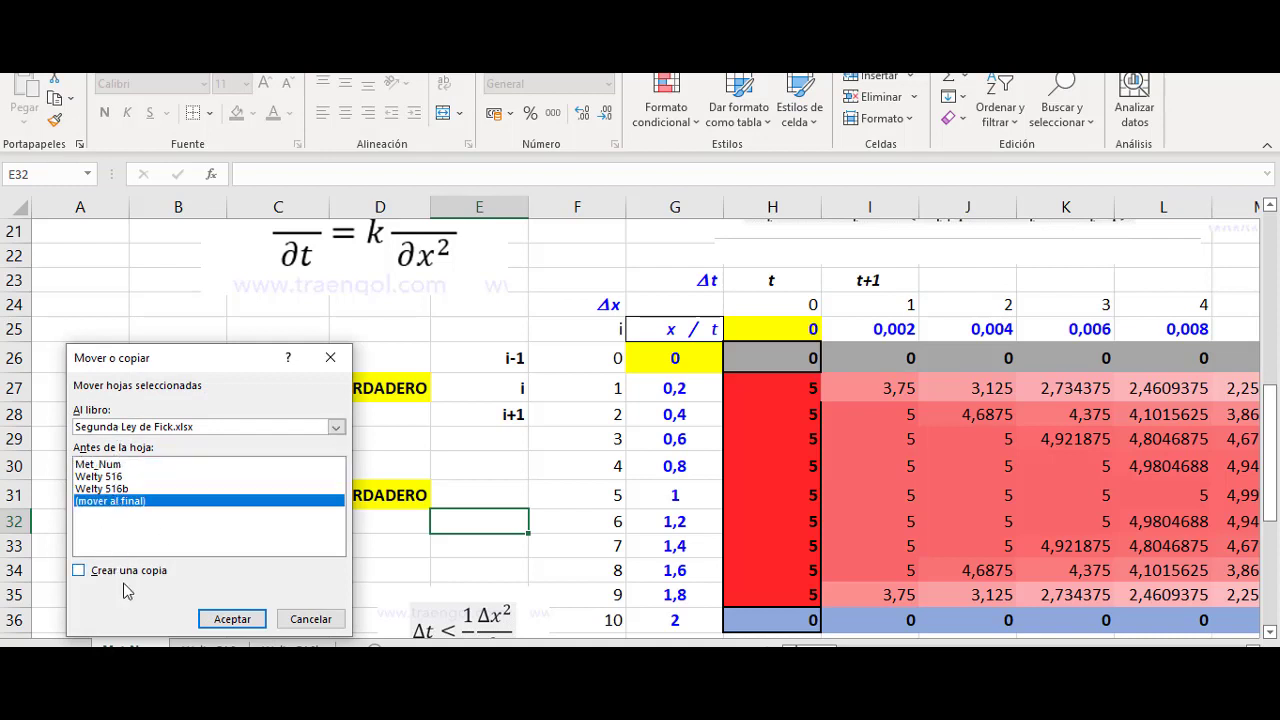
click(79, 572)
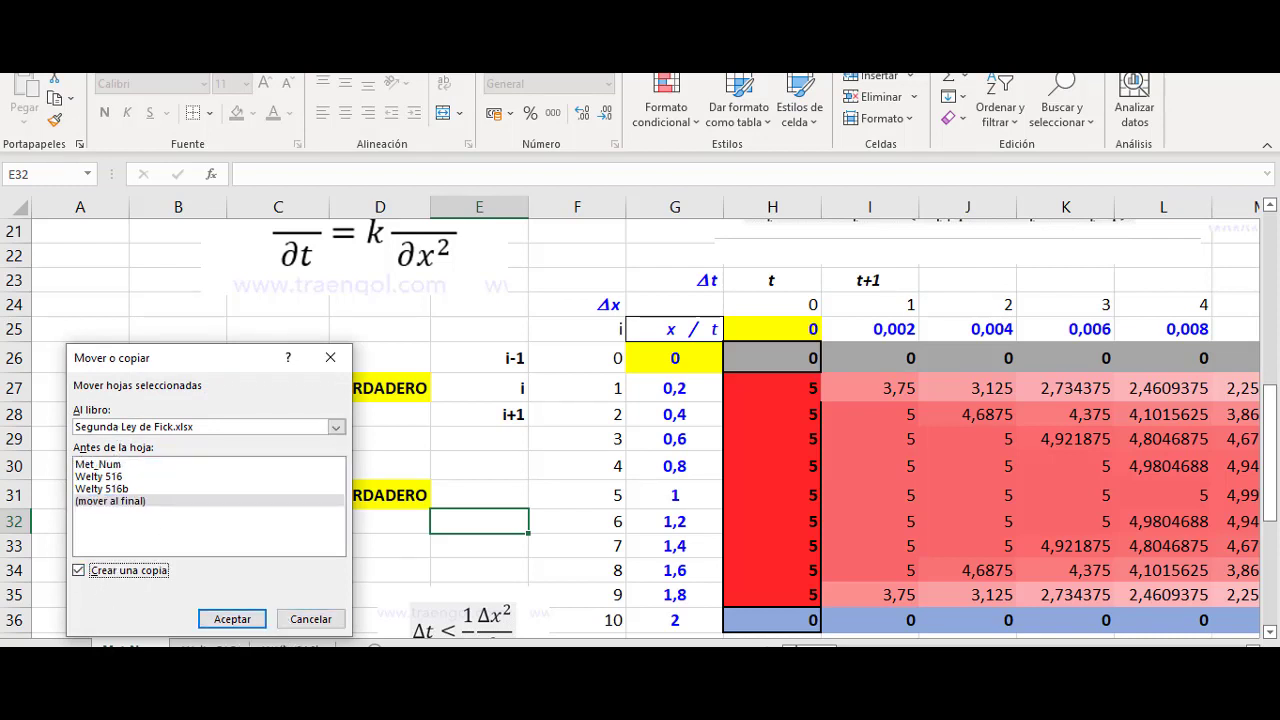
click(312, 619)
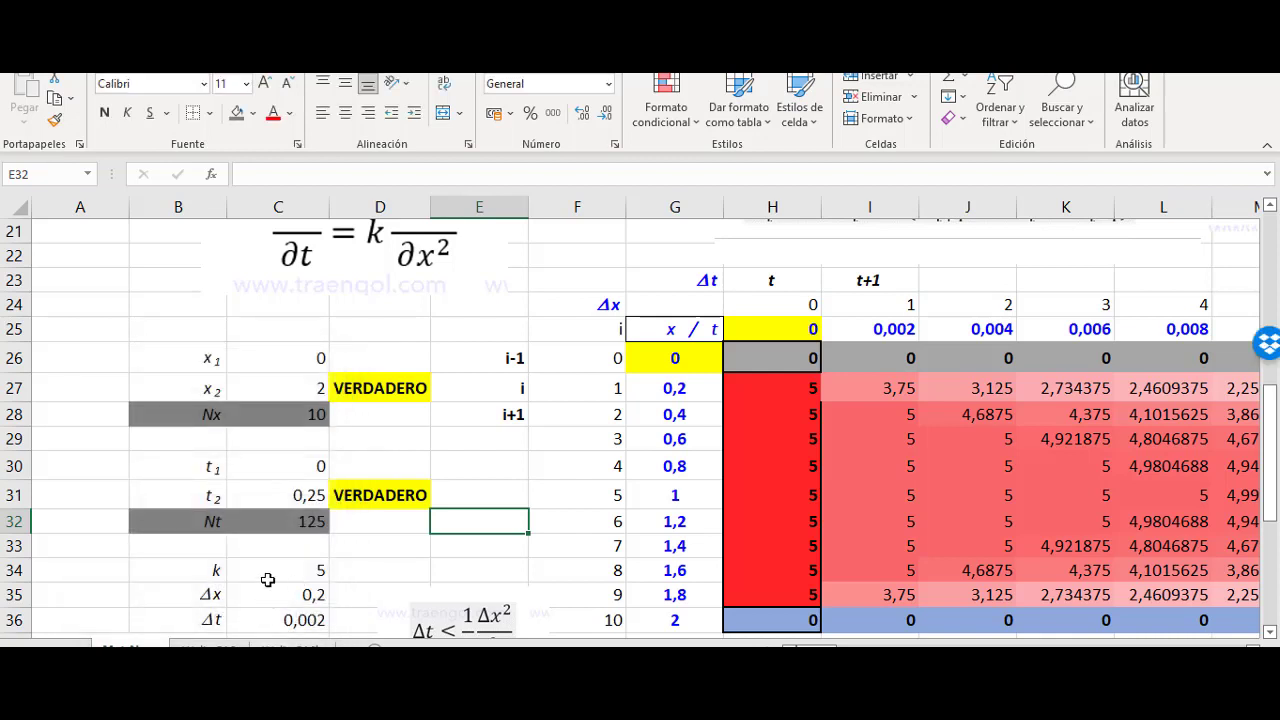
Step: Open the Welty 516 sheet and display its parameter block and concentration grid
click(487, 474)
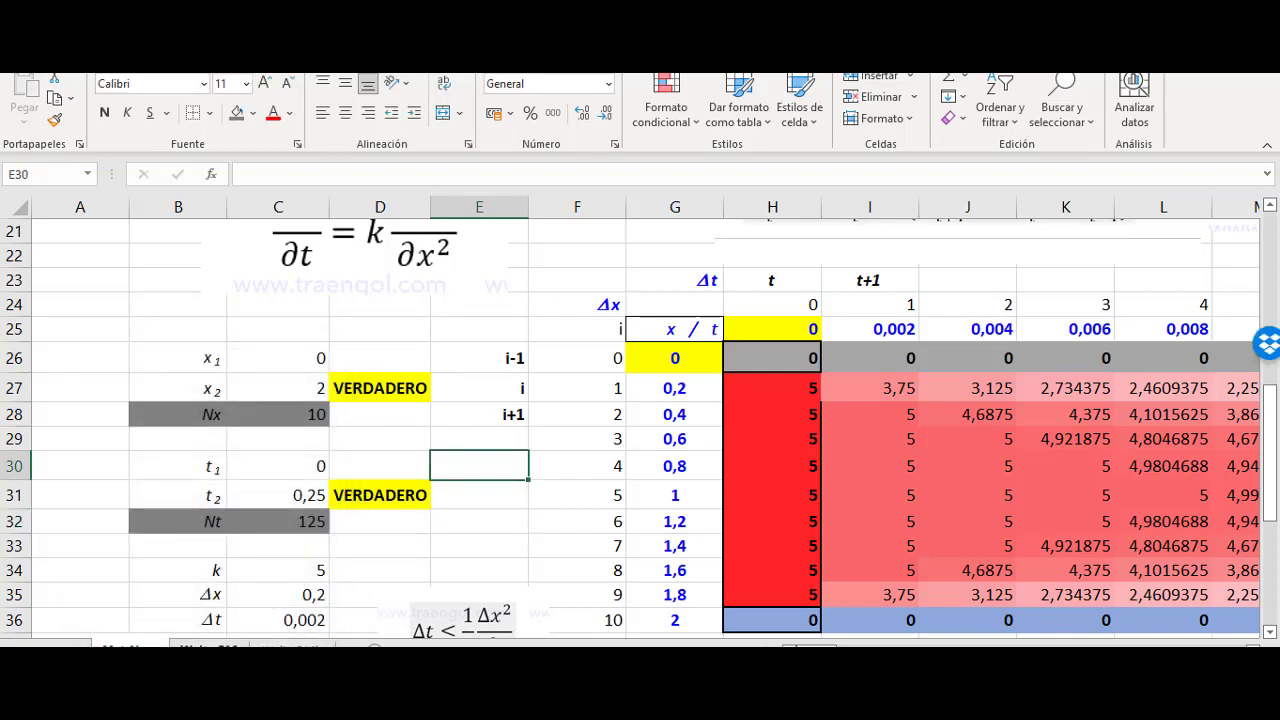
key(ctrl+Page_Down)
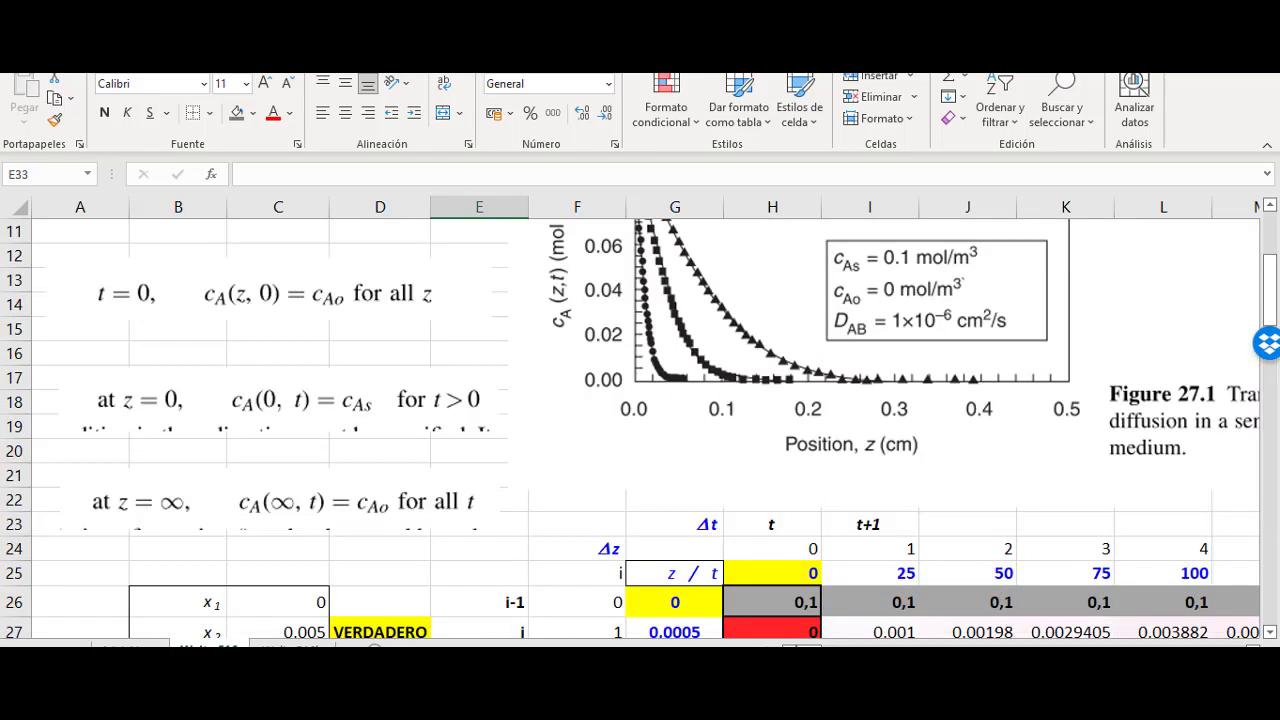
scroll(470, 430, down, 3)
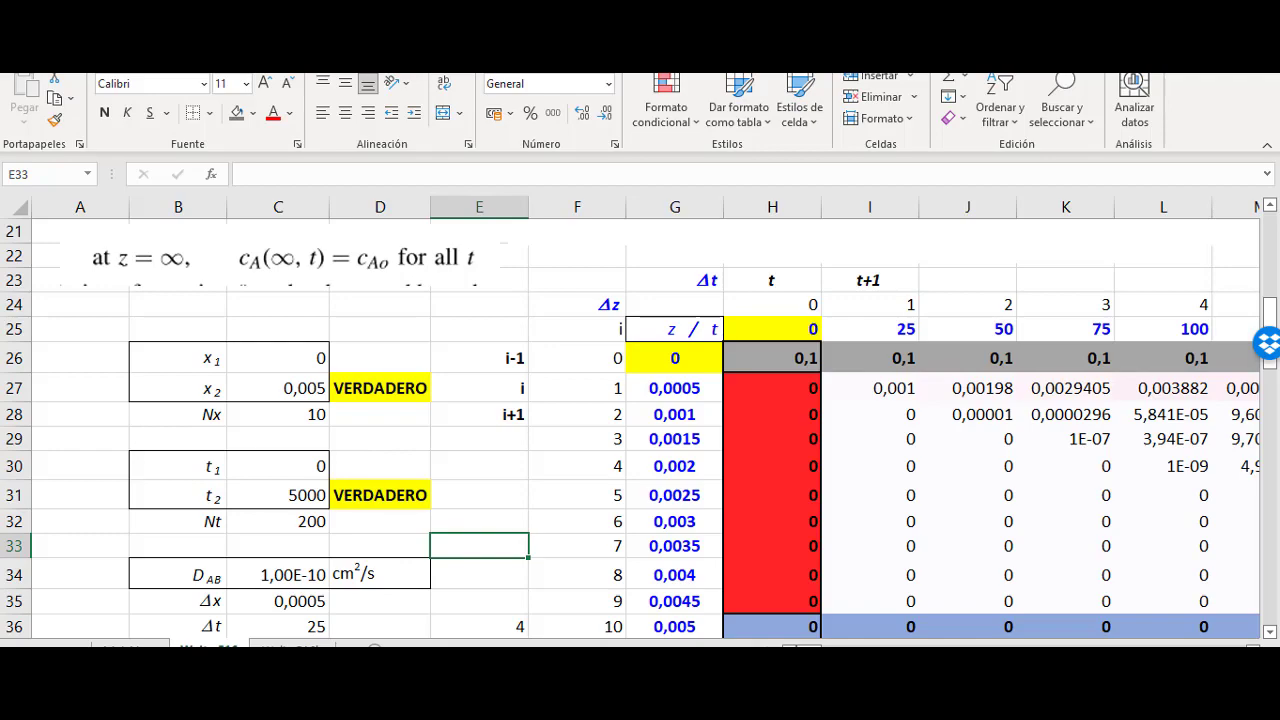
Step: Switch to the PDF viewer and consult Eq. 27-1 and the Figure 27.1 data in the Fundamentals of Momentum, Heat and Mass Transfer textbook
key(alt+Tab)
scroll(696, 452, up, 3)
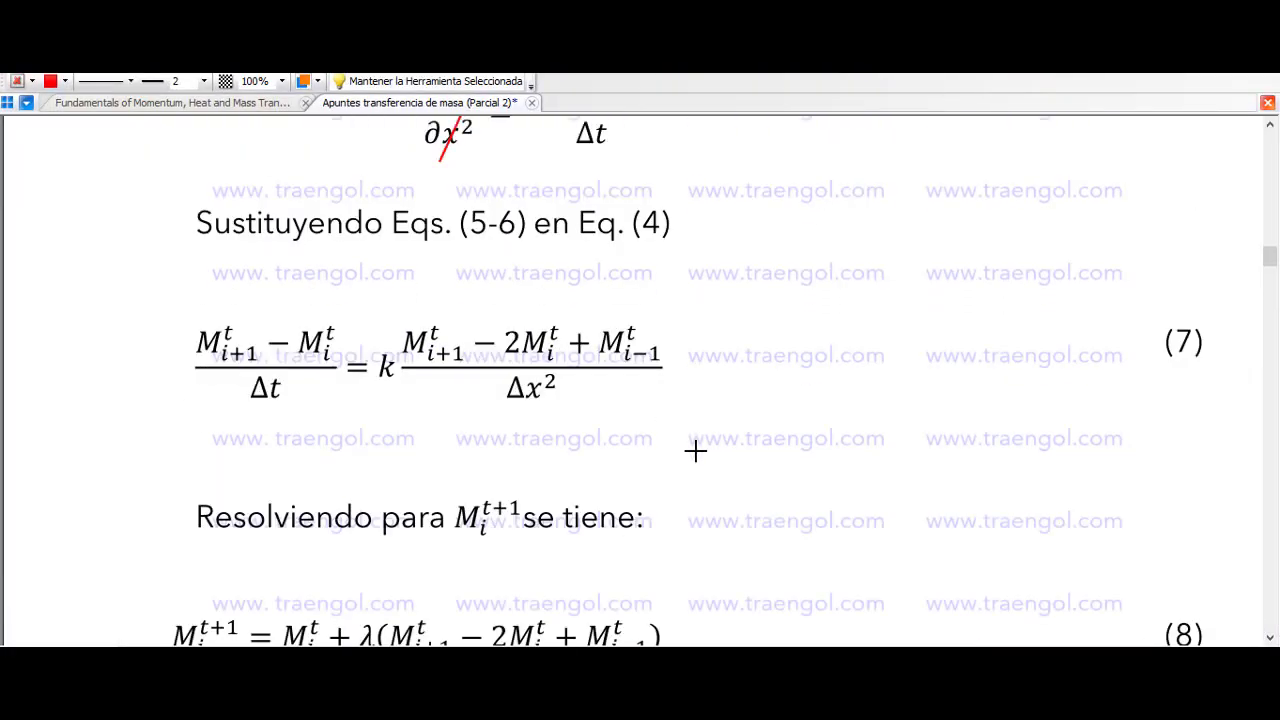
scroll(696, 452, down, 10)
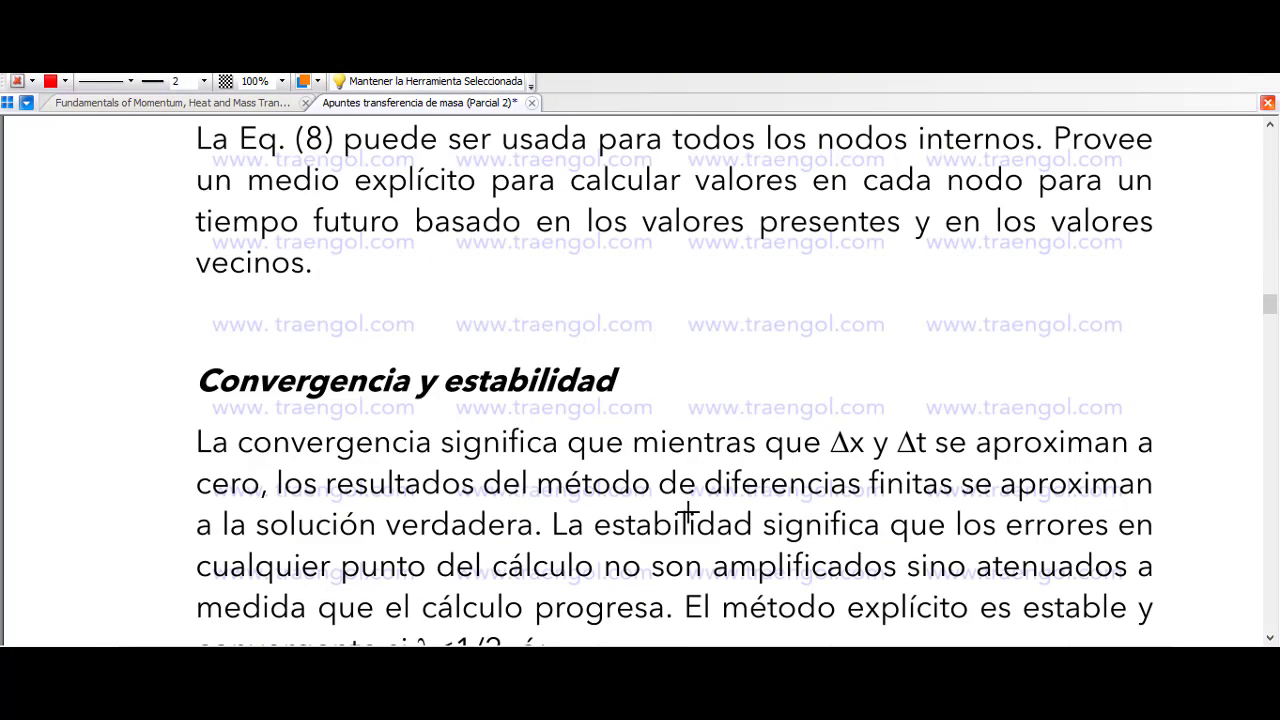
scroll(688, 513, up, 2)
click(195, 102)
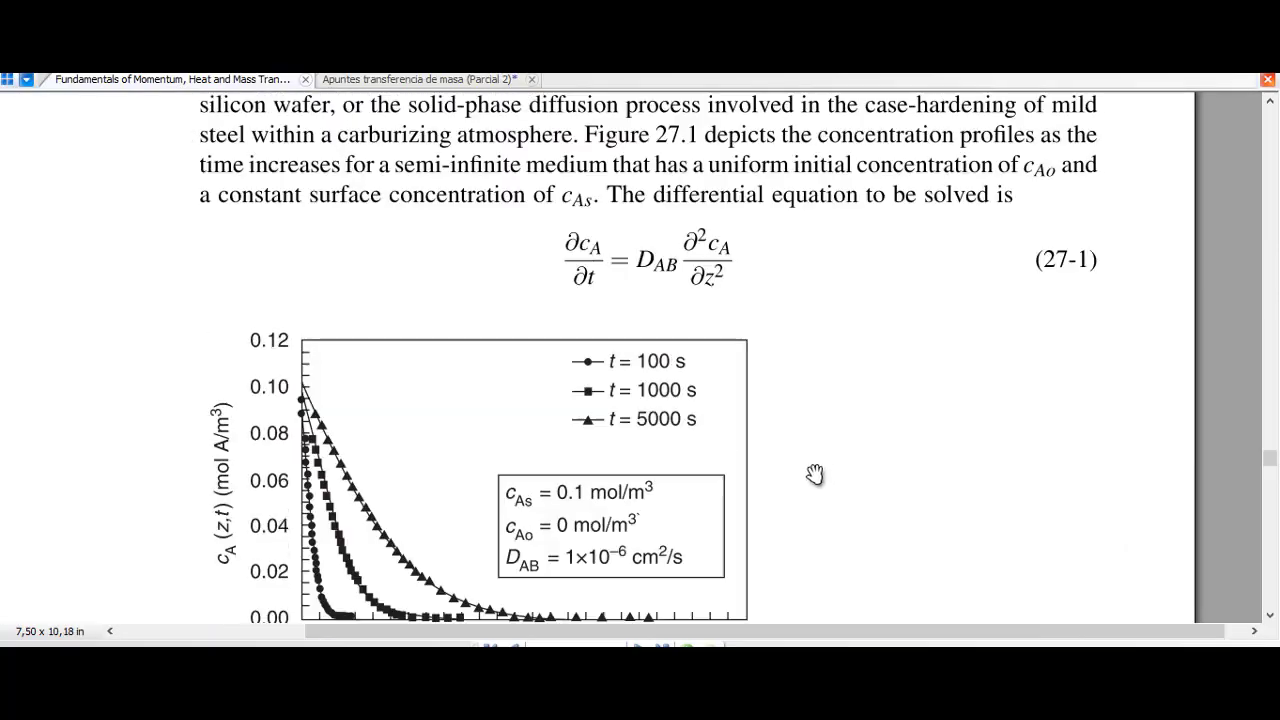
scroll(696, 430, down, 2)
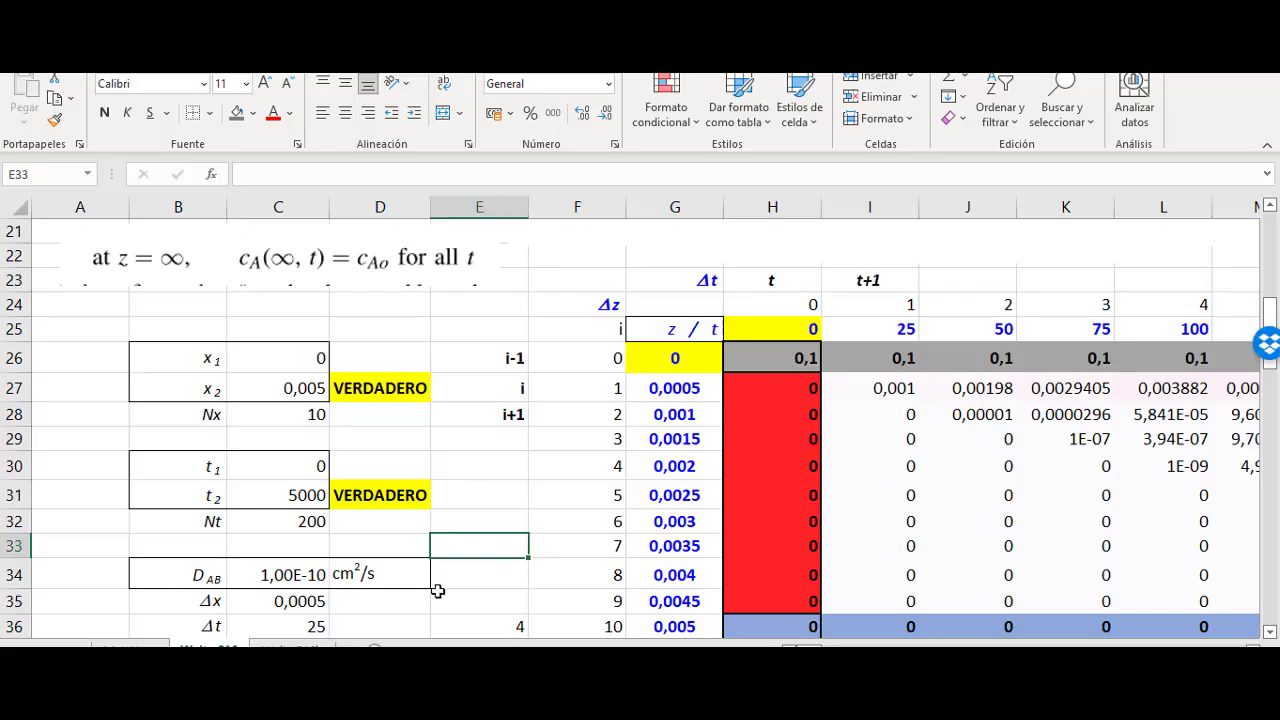
Step: Set the diffusivity D_AB in C34 to 1e-6 cm²/s
scroll(400, 584, down, 2)
click(295, 451)
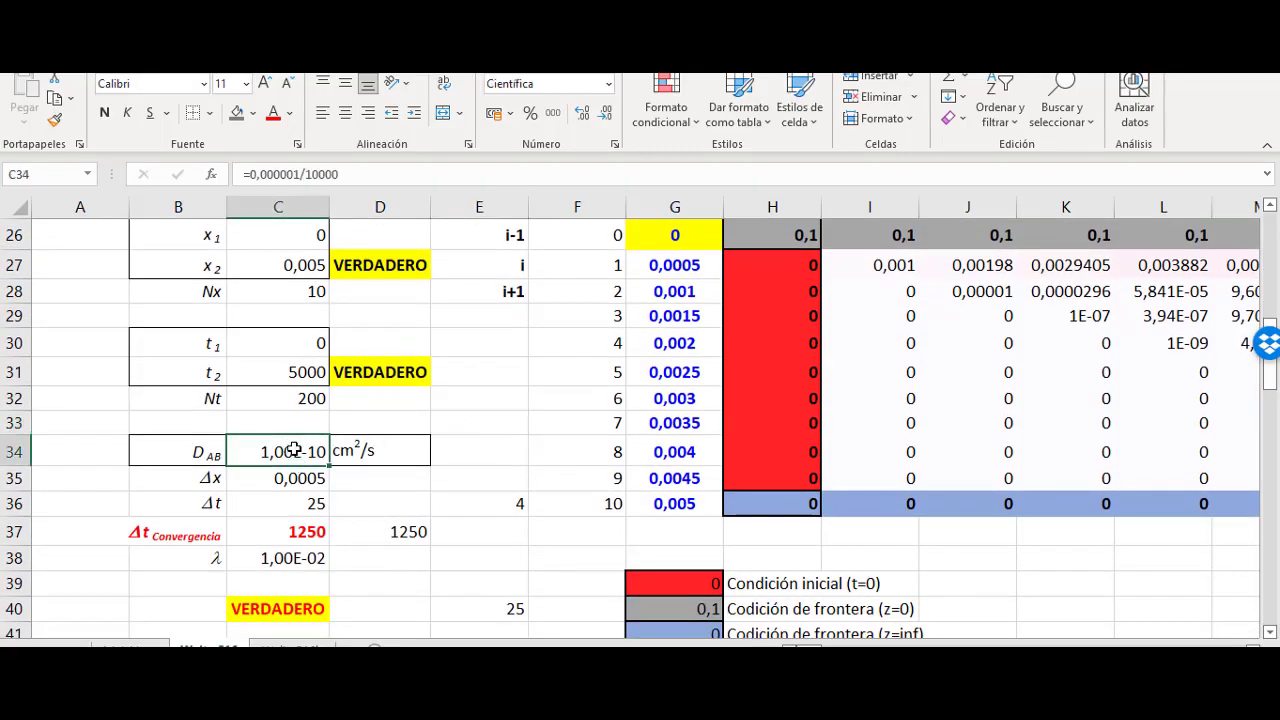
text(1e-6)
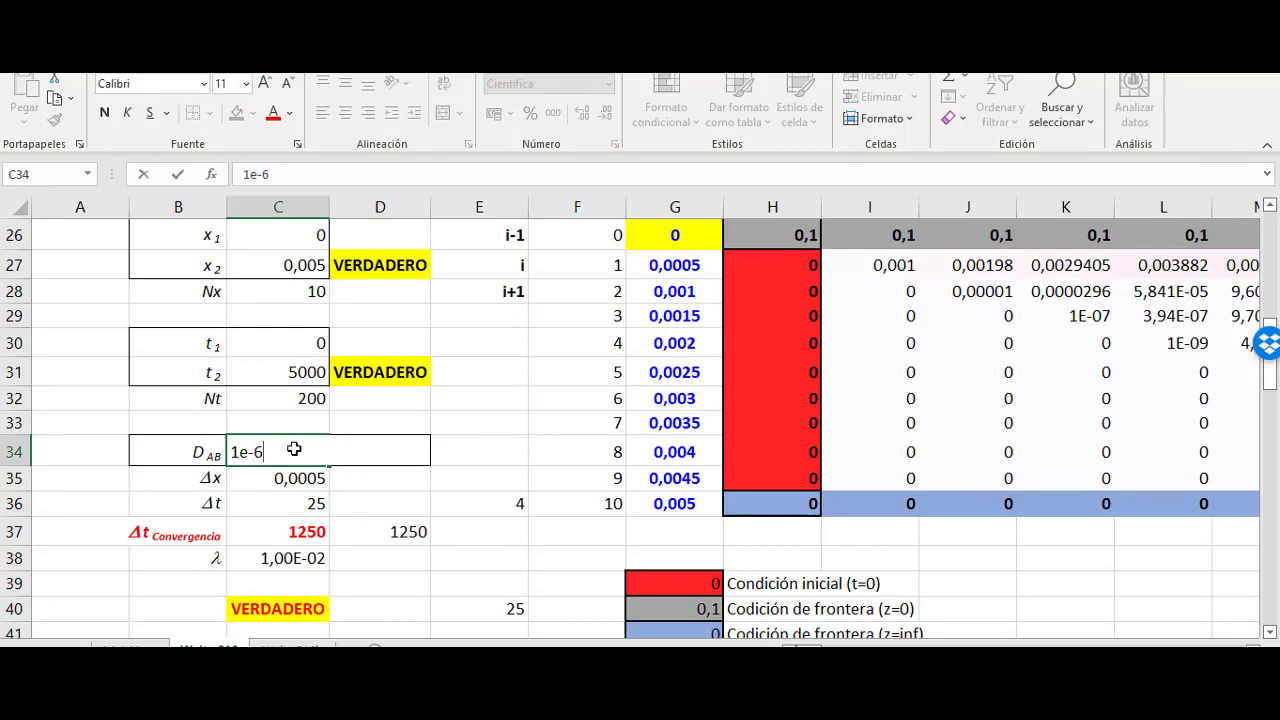
key(Return)
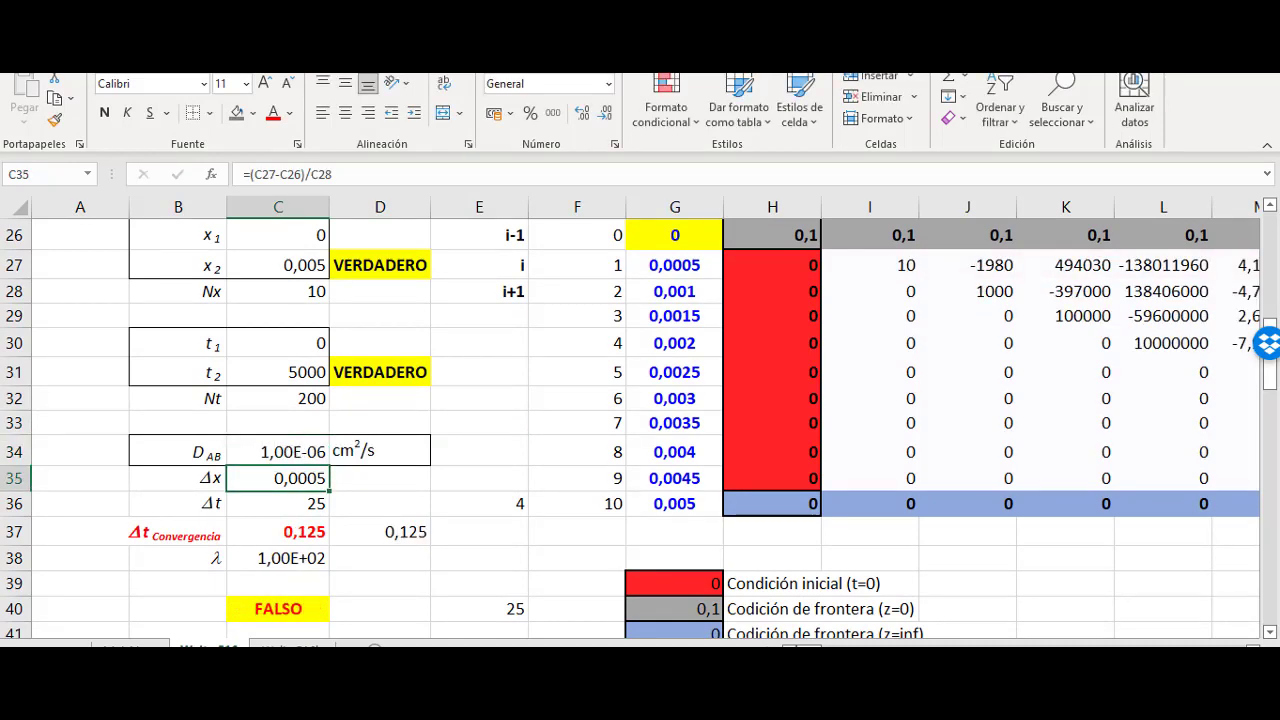
Step: Check the time limit t2 in C31 and set the upper position limit x2 in C27 to 0,5
key(alt+Tab)
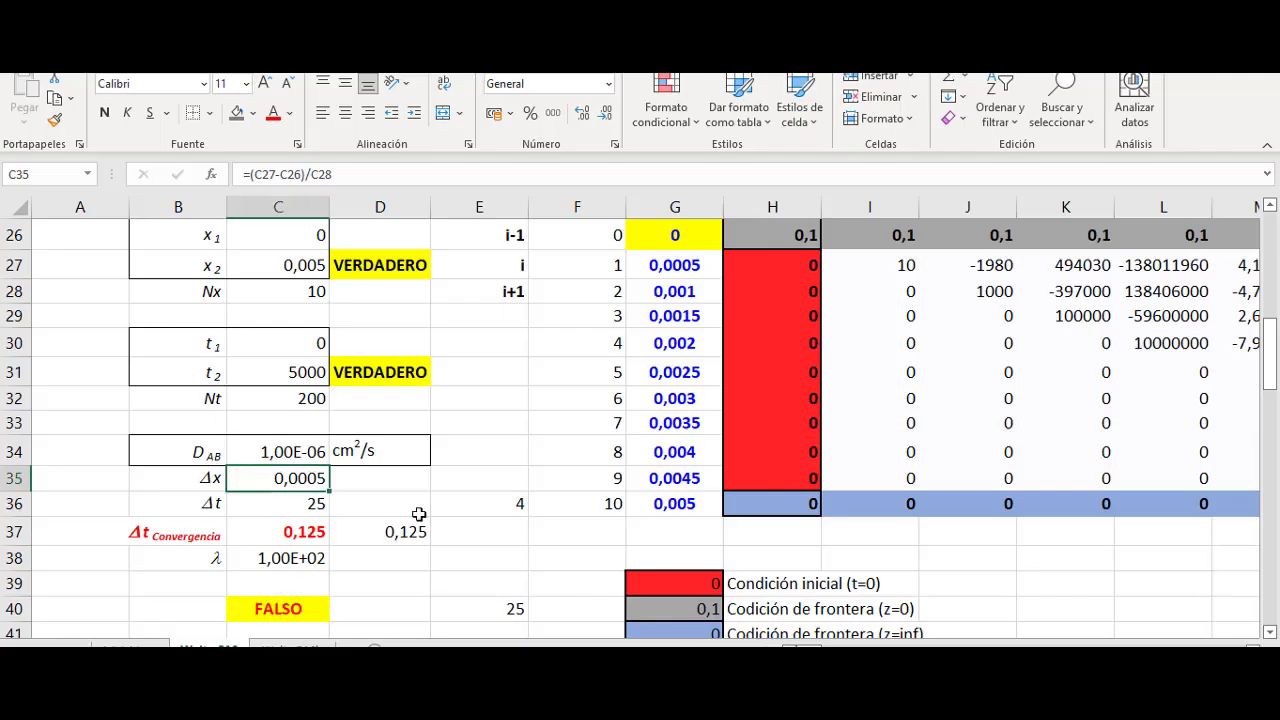
scroll(300, 520, up, 2)
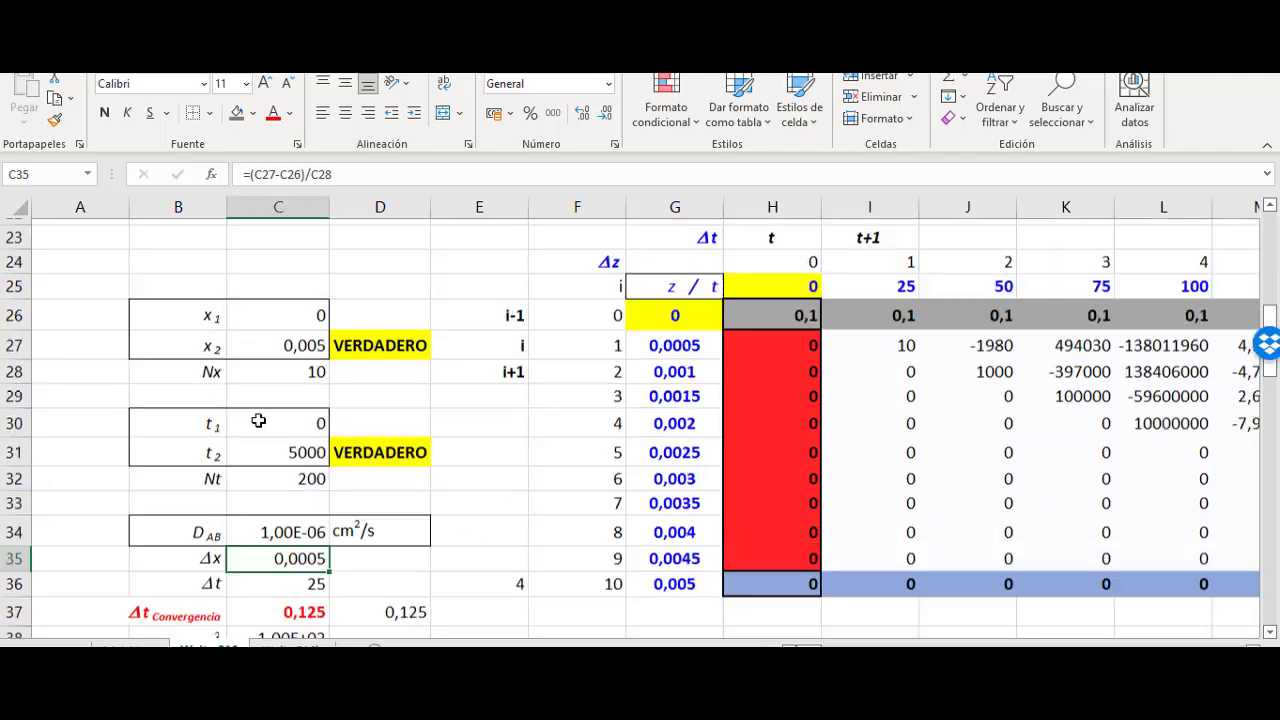
click(305, 495)
scroll(305, 405, down, 2)
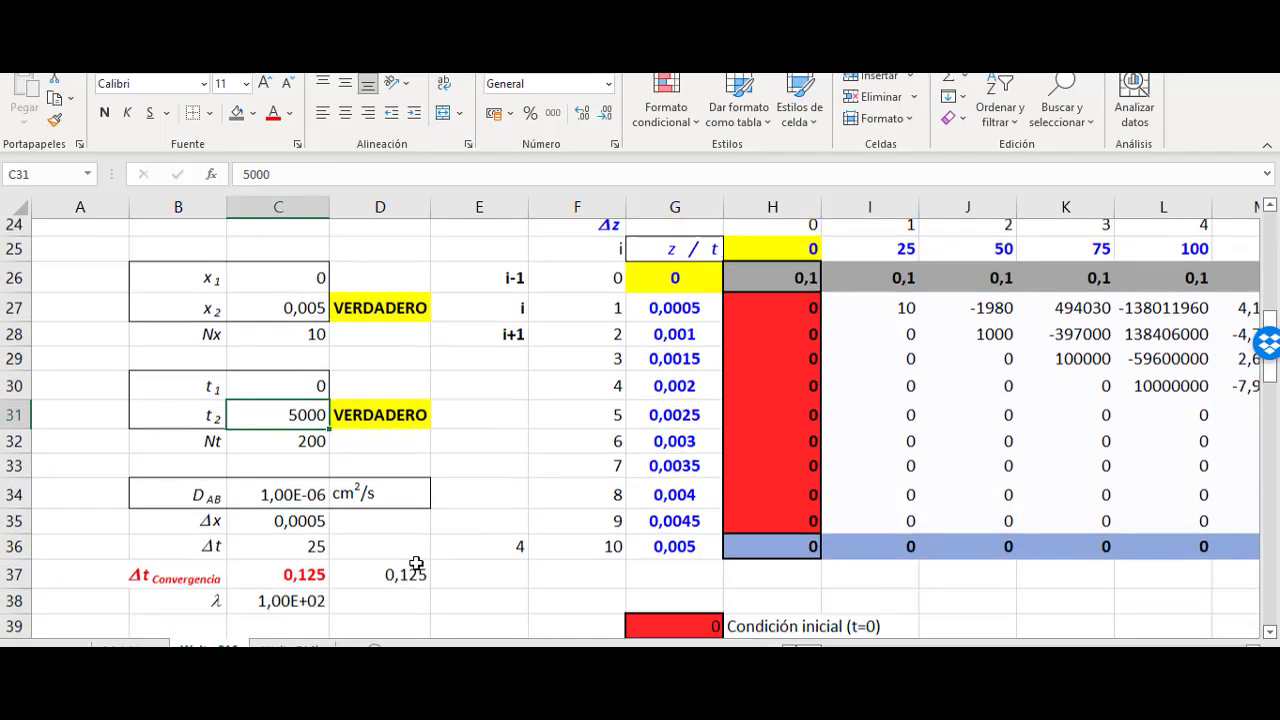
scroll(298, 325, up, 2)
click(303, 390)
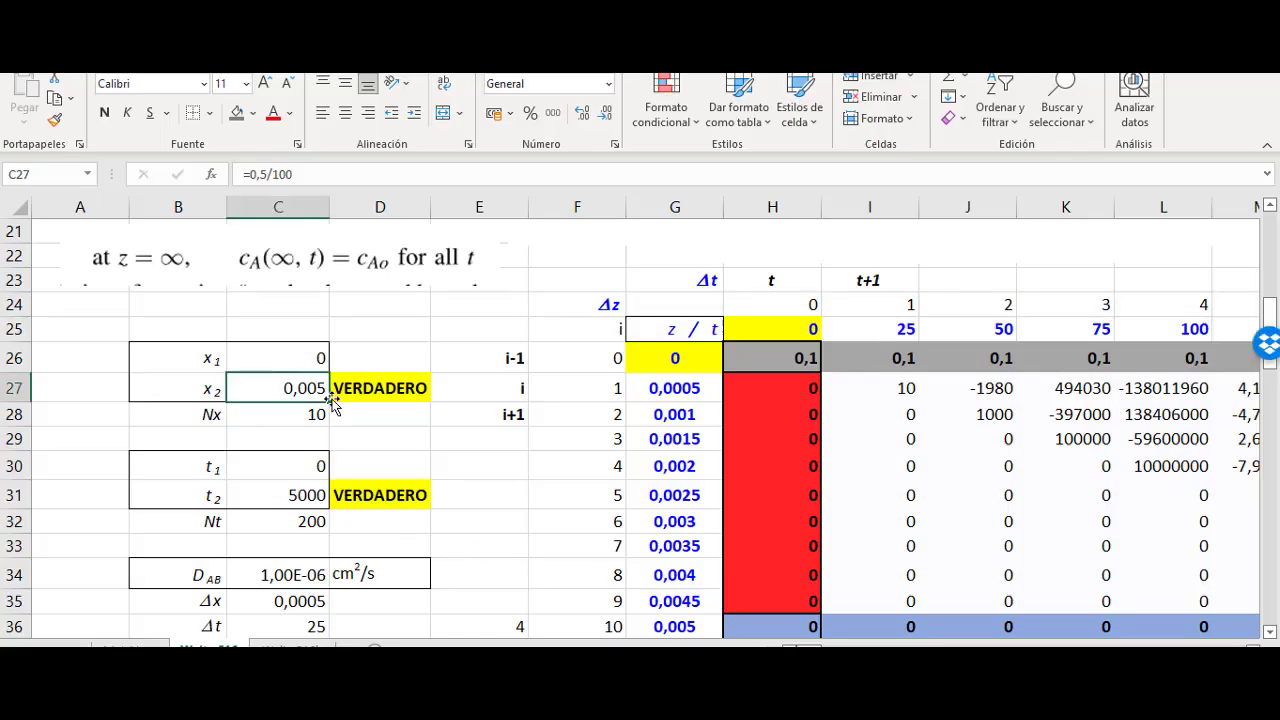
click(372, 432)
click(318, 388)
text(0)
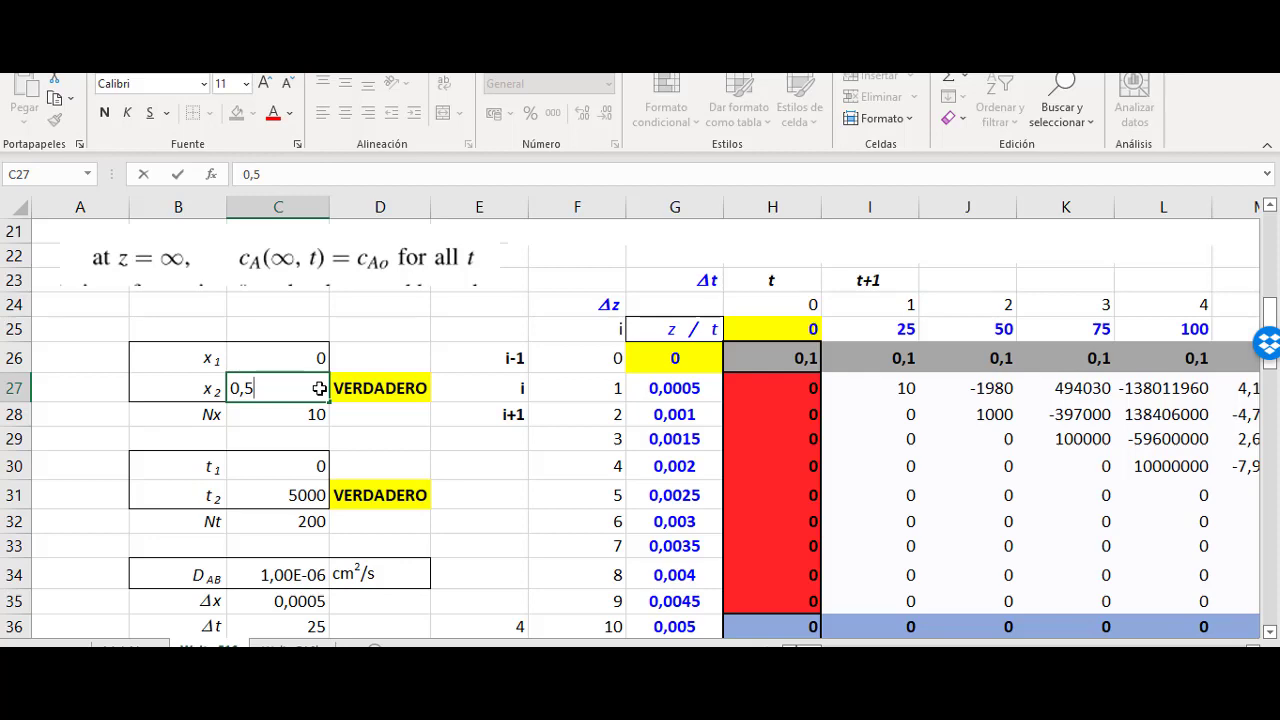
text(,5)
key(Return)
Step: Check the recalculated grid, the convergence test and the Δt formula in C36
scroll(376, 390, down, 2)
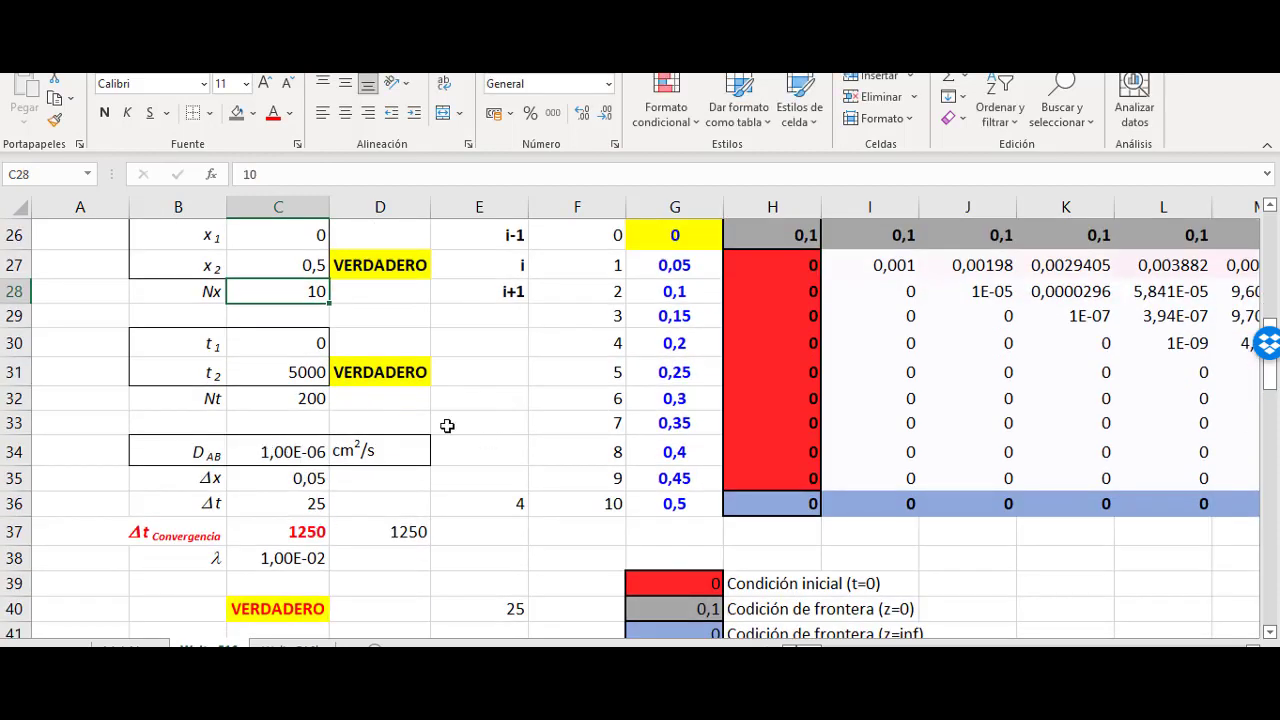
scroll(411, 494, down, 2)
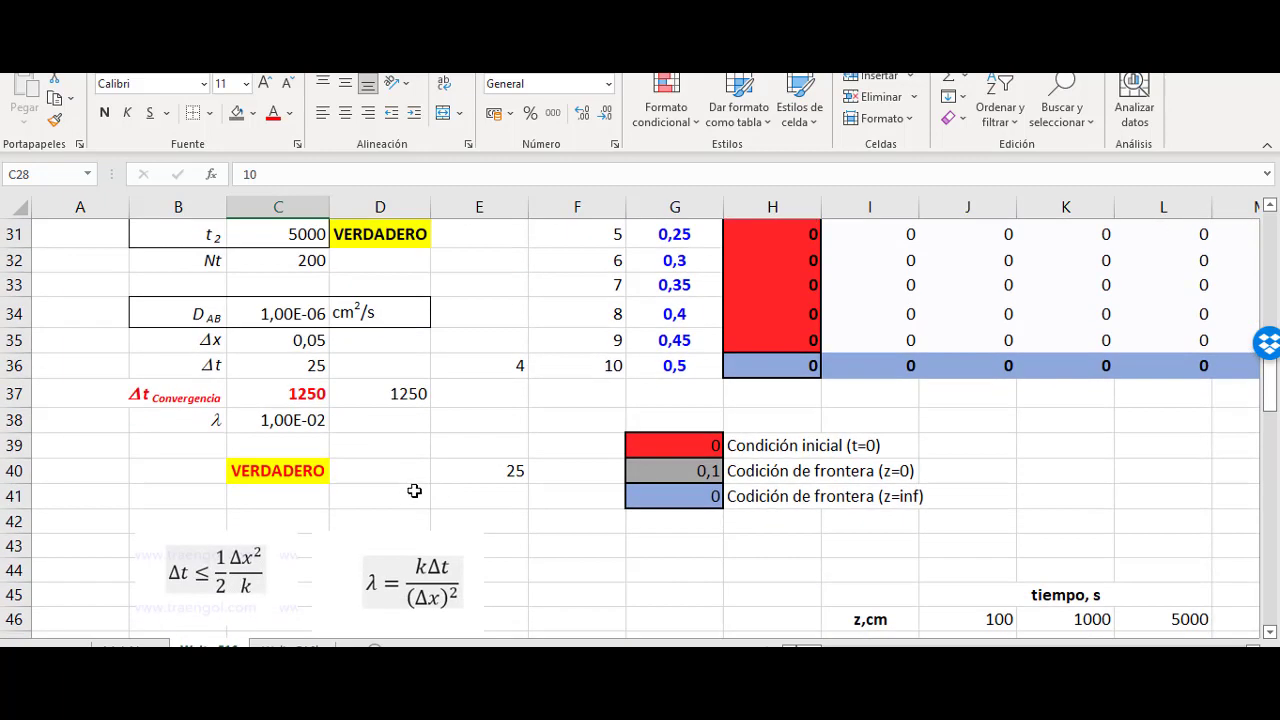
scroll(414, 491, up, 4)
scroll(443, 534, down, 2)
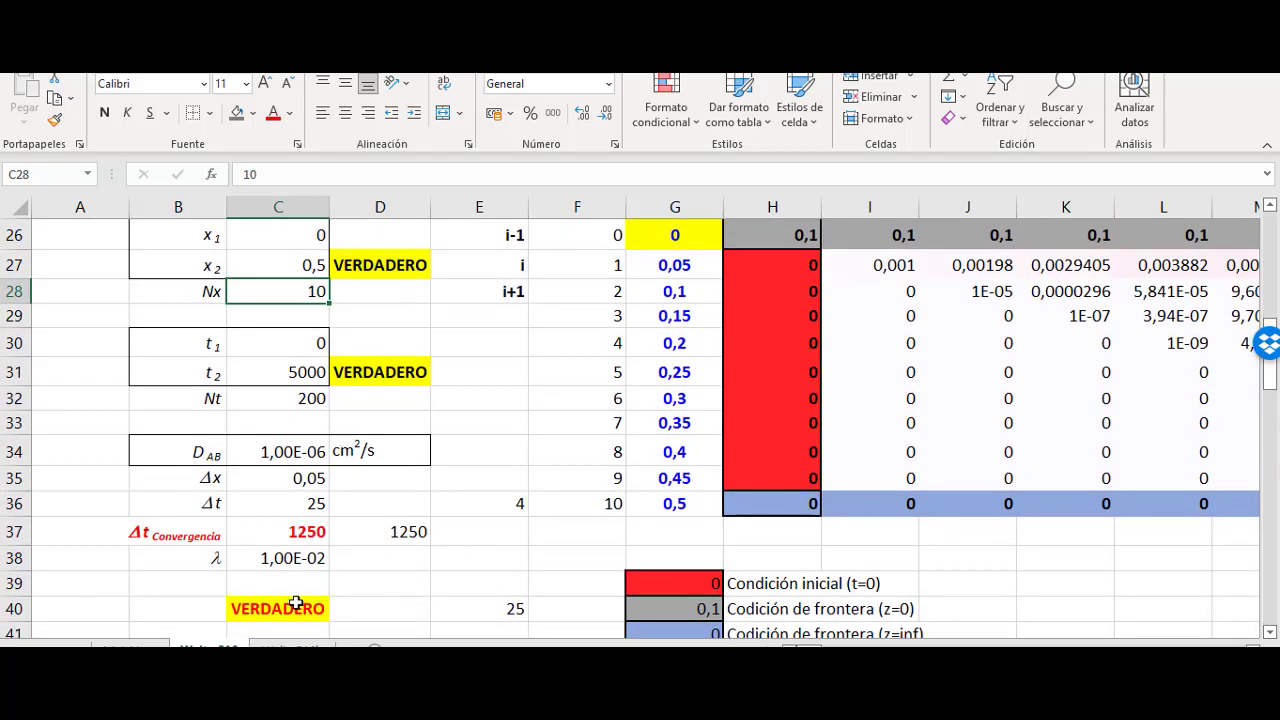
click(305, 506)
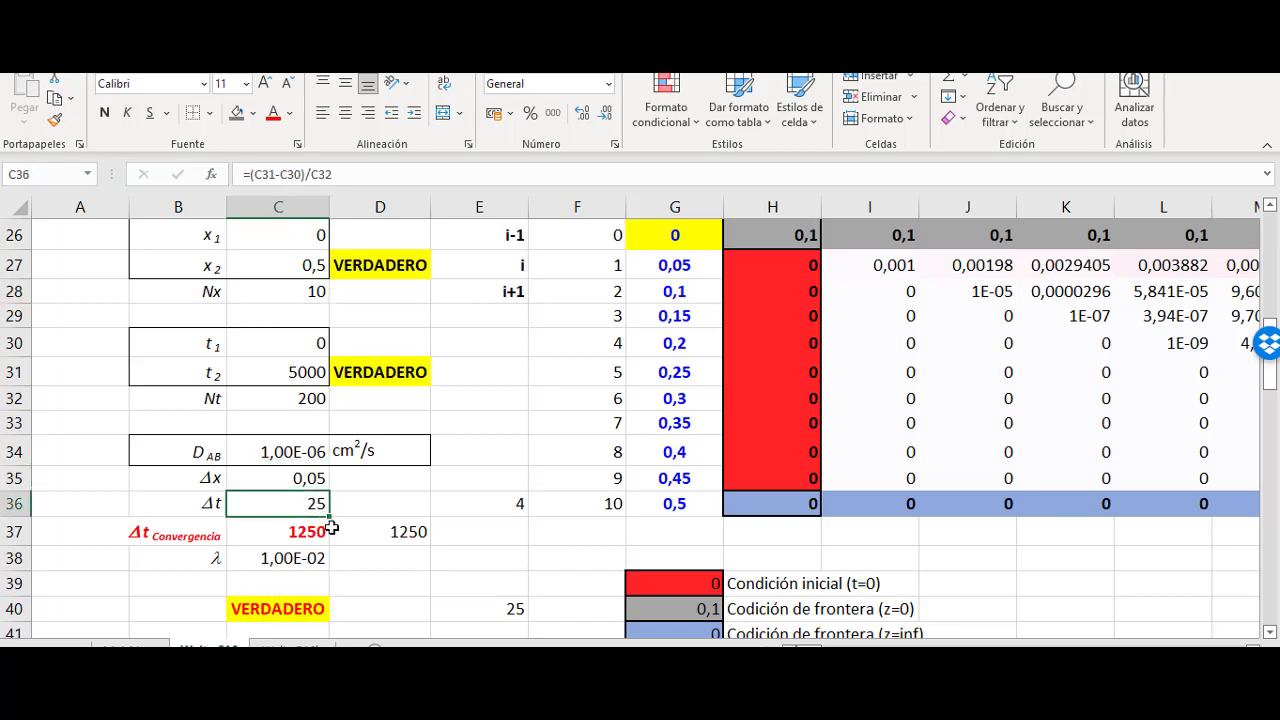
scroll(376, 557, down, 2)
Step: Move the λ equation picture slightly up and to the right, and format the λ value in C38 as General
drag(430, 585, 424, 551)
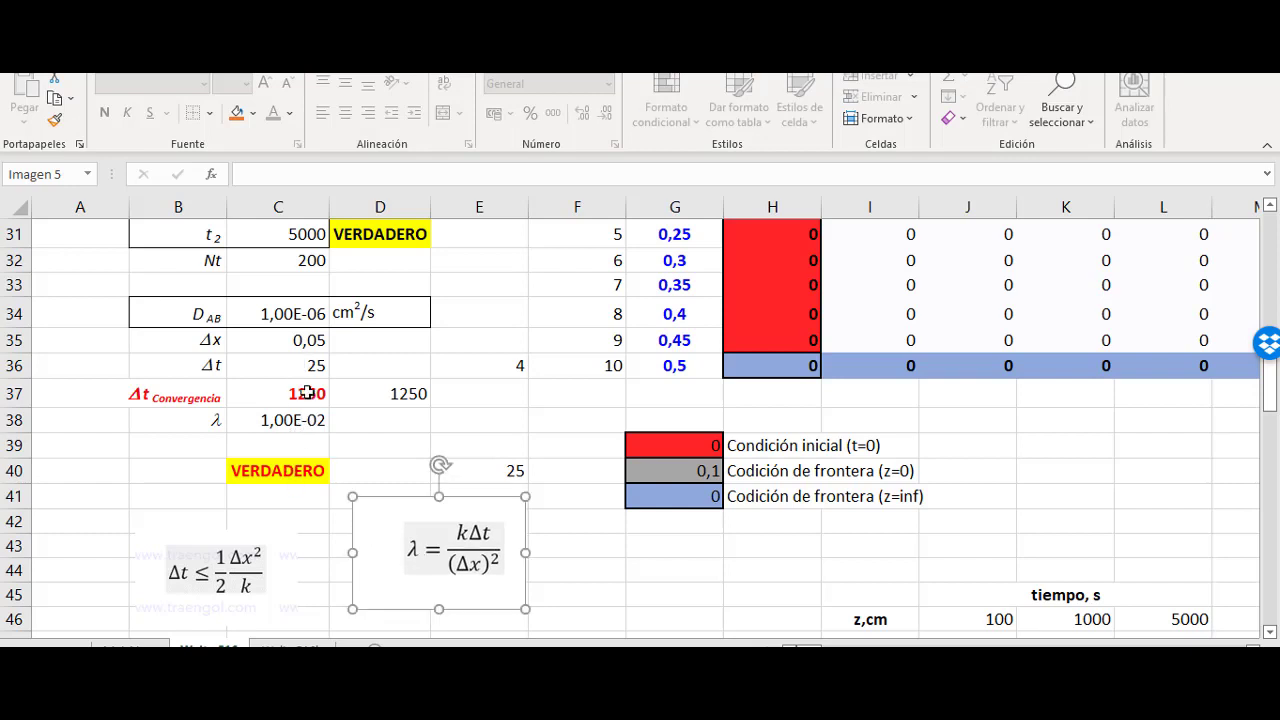
click(308, 393)
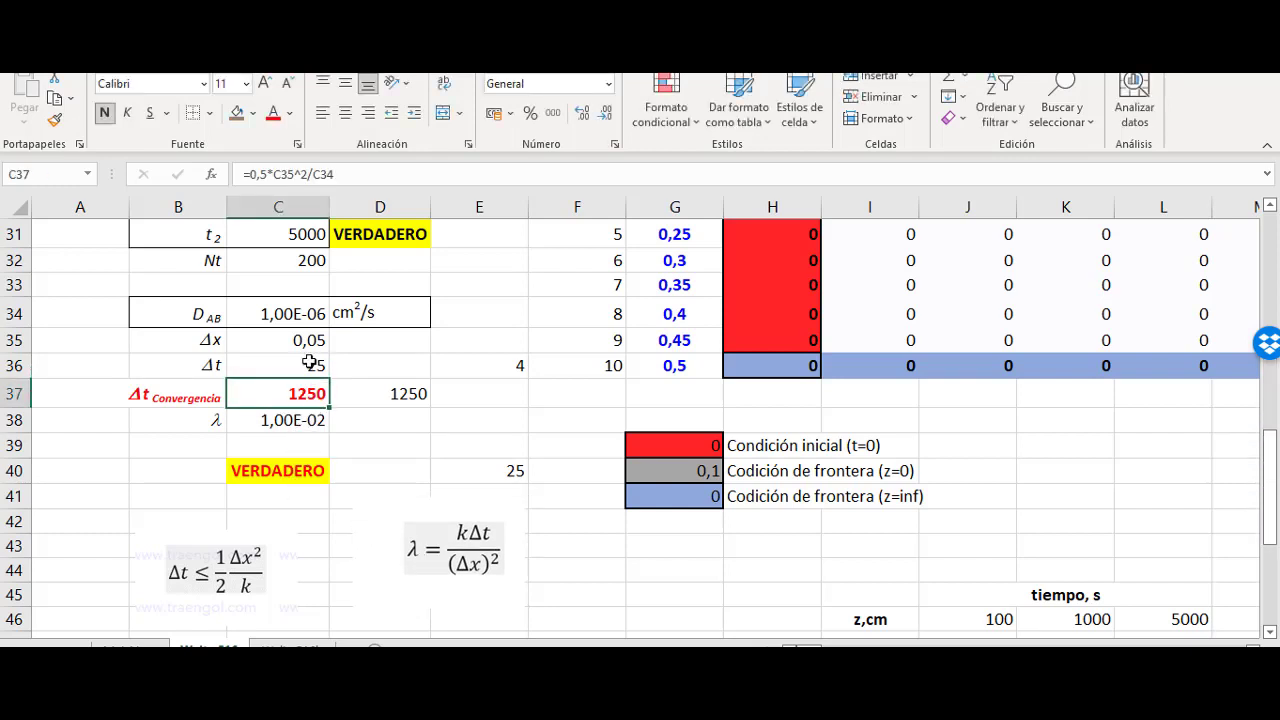
click(310, 363)
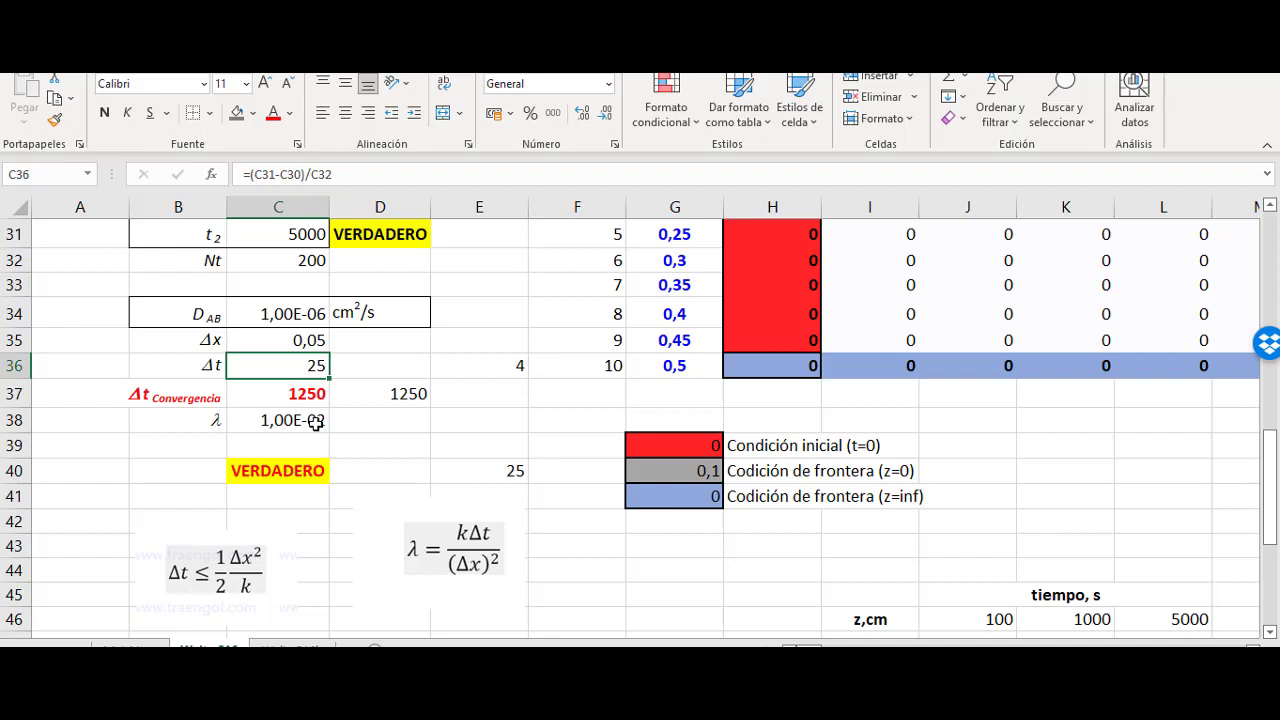
click(315, 423)
click(608, 84)
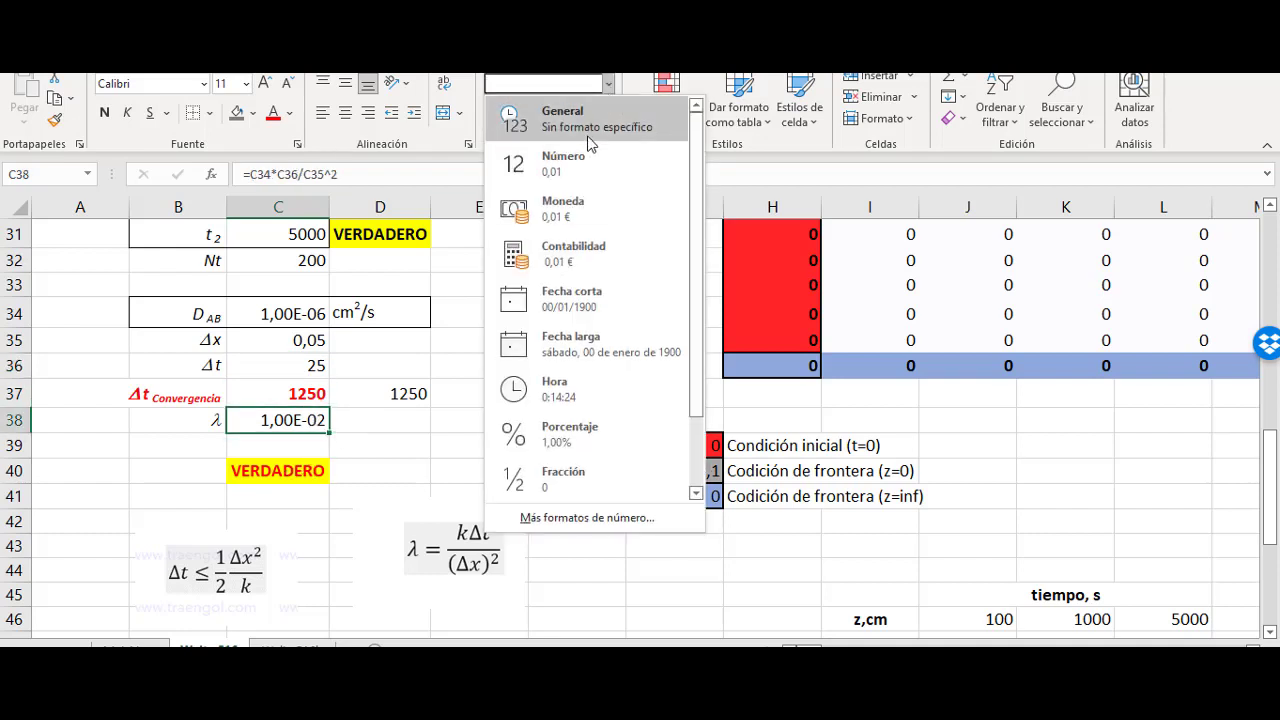
click(590, 130)
click(405, 444)
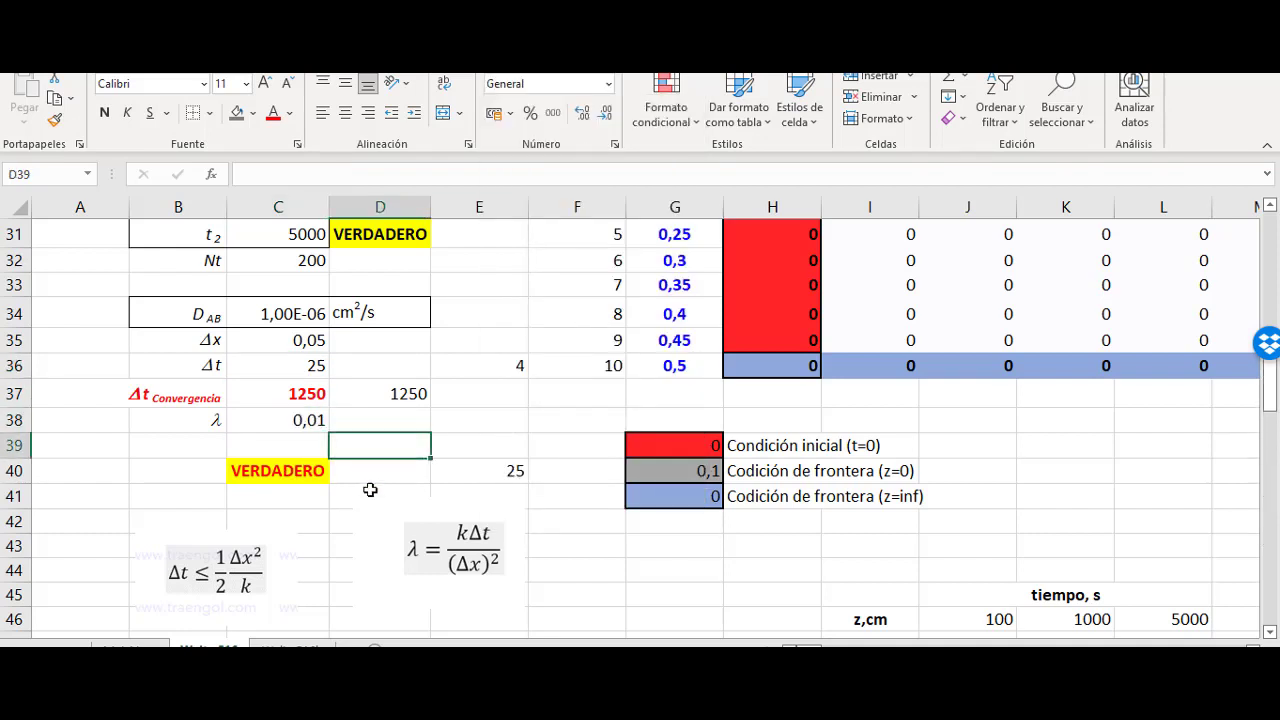
Step: Reset the z-axis maximum of the multi-time concentration profile chart to automatic
scroll(433, 532, up, 2)
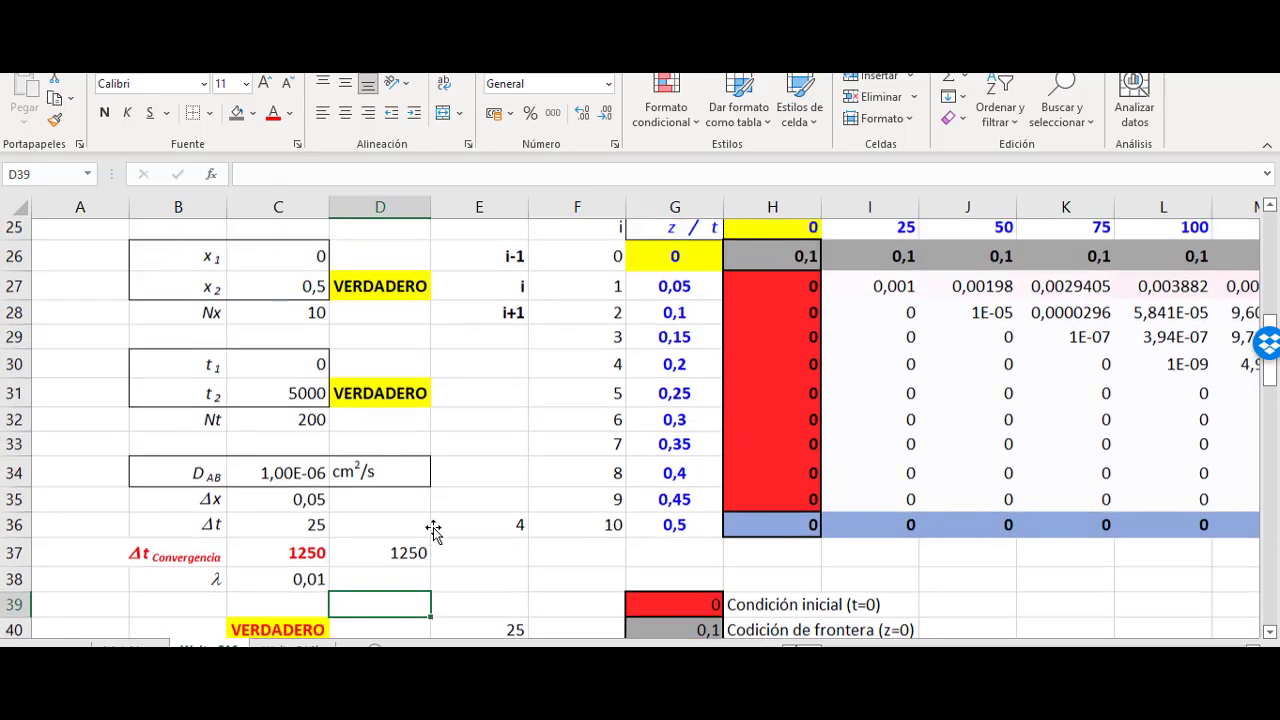
scroll(534, 534, down, 5)
scroll(534, 534, down, 5)
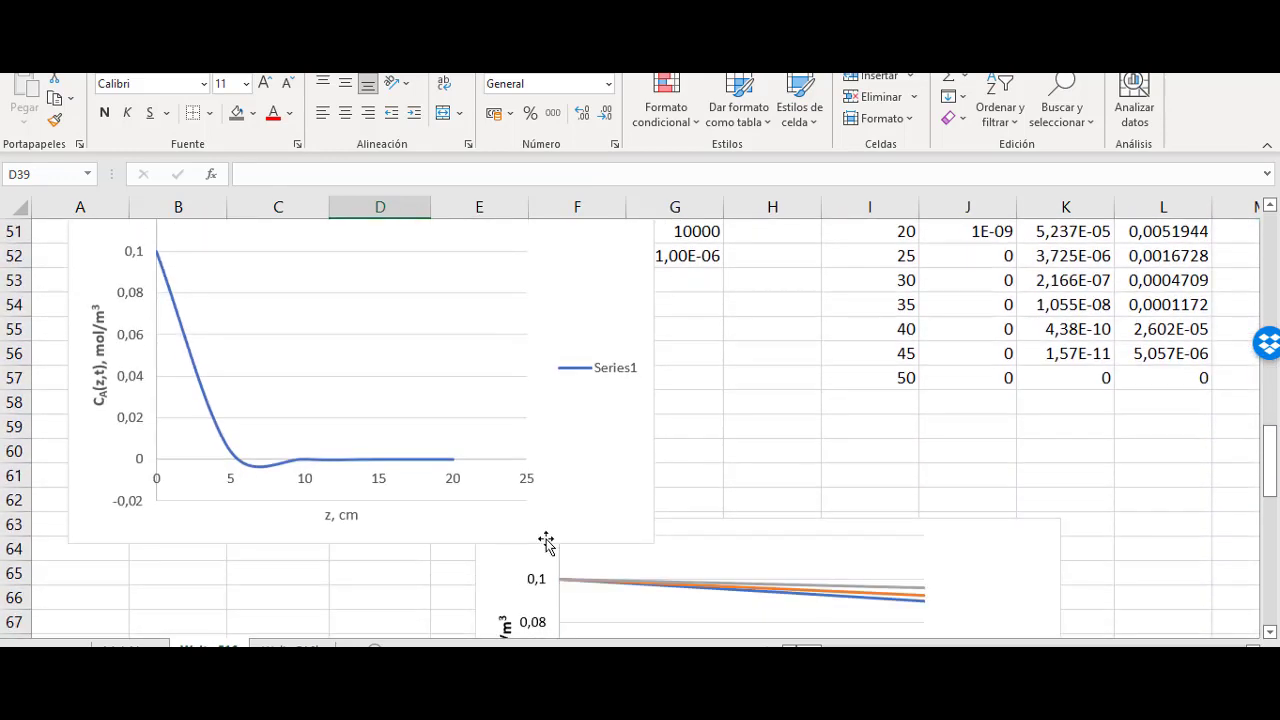
scroll(700, 588, down, 2)
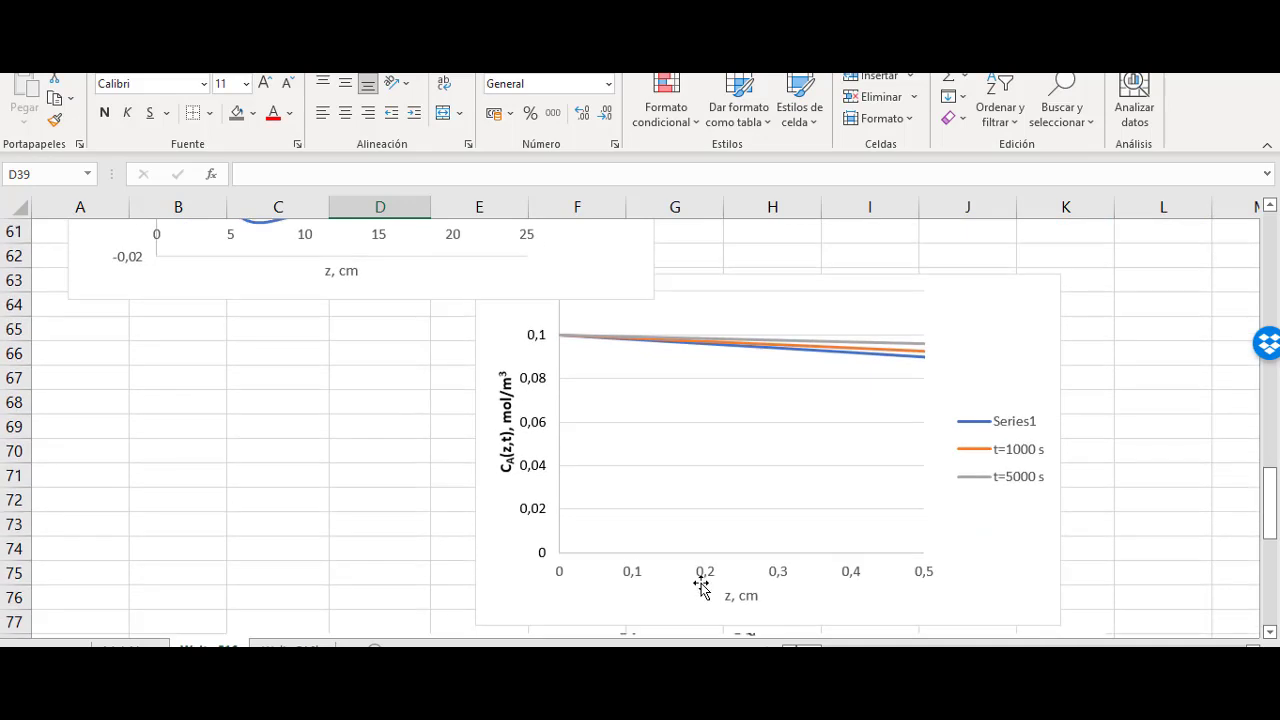
click(786, 576)
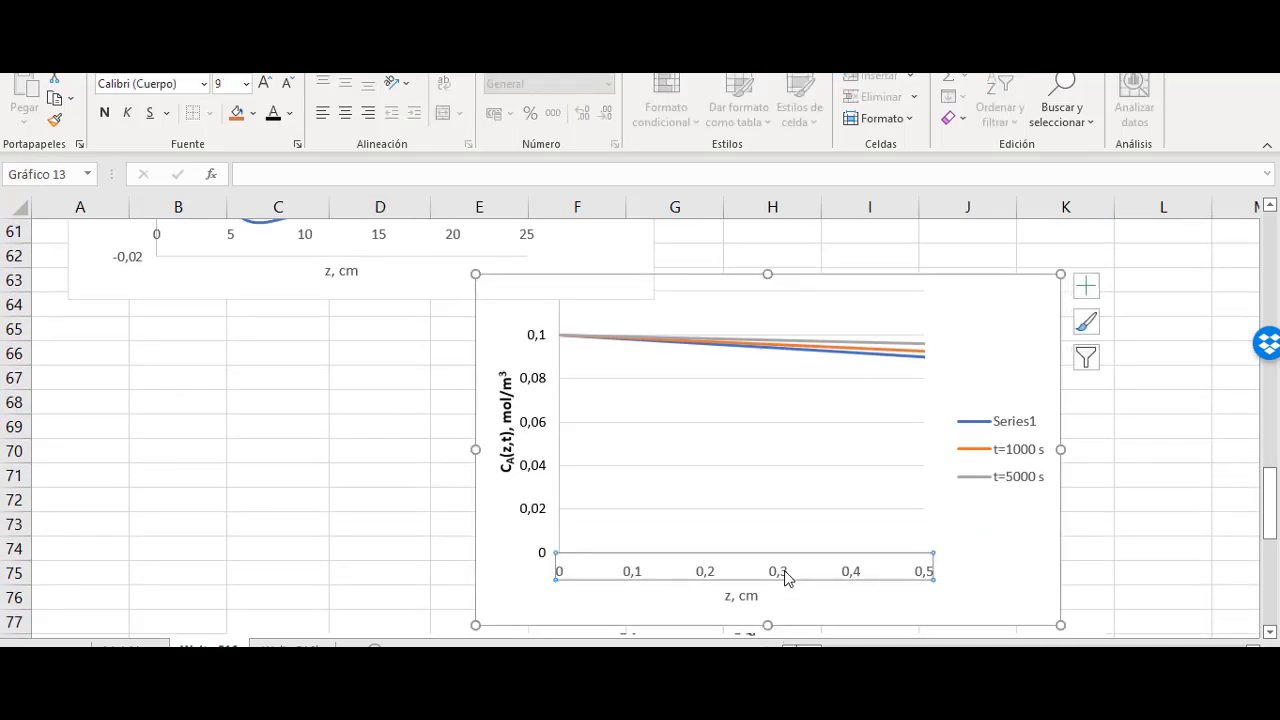
double_click(786, 576)
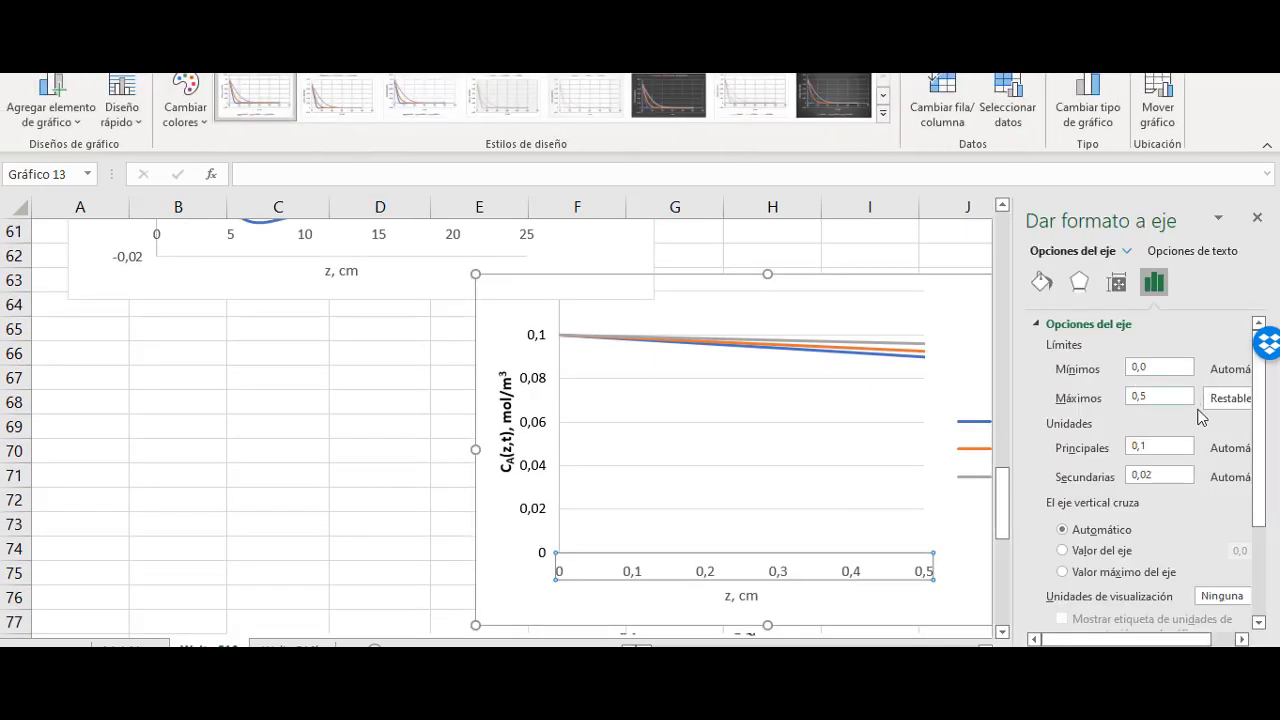
click(1227, 402)
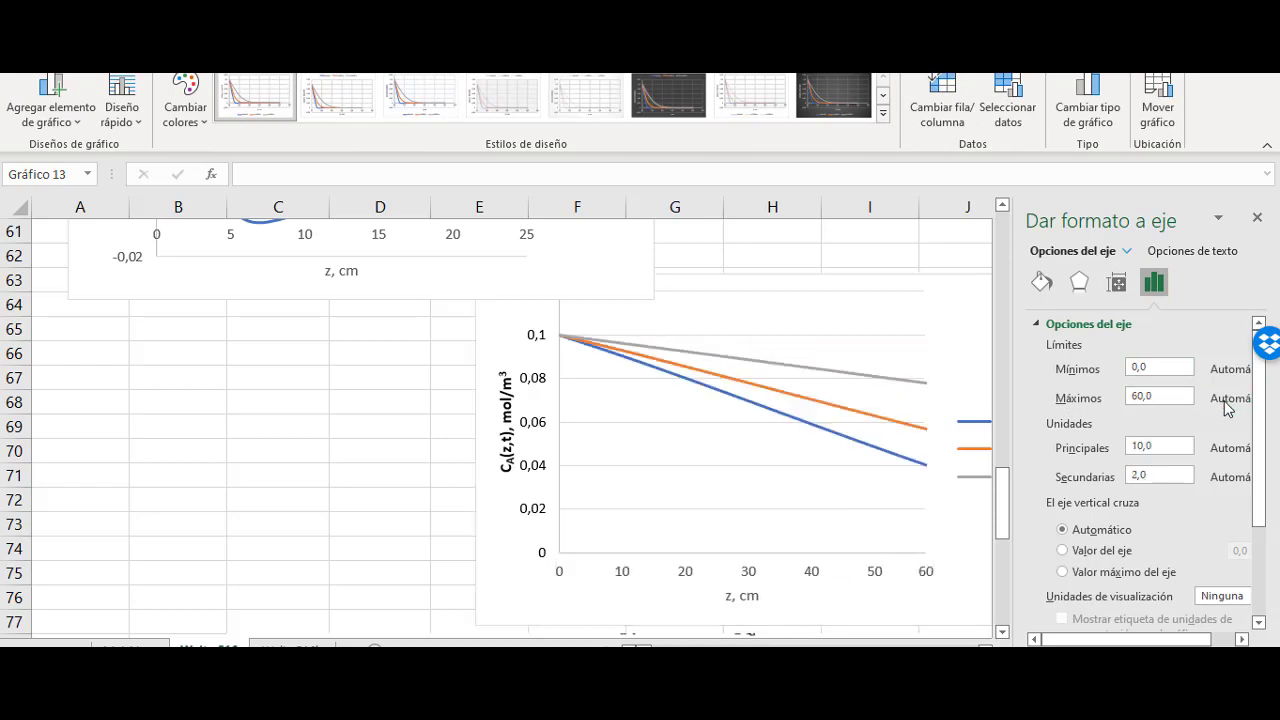
click(352, 510)
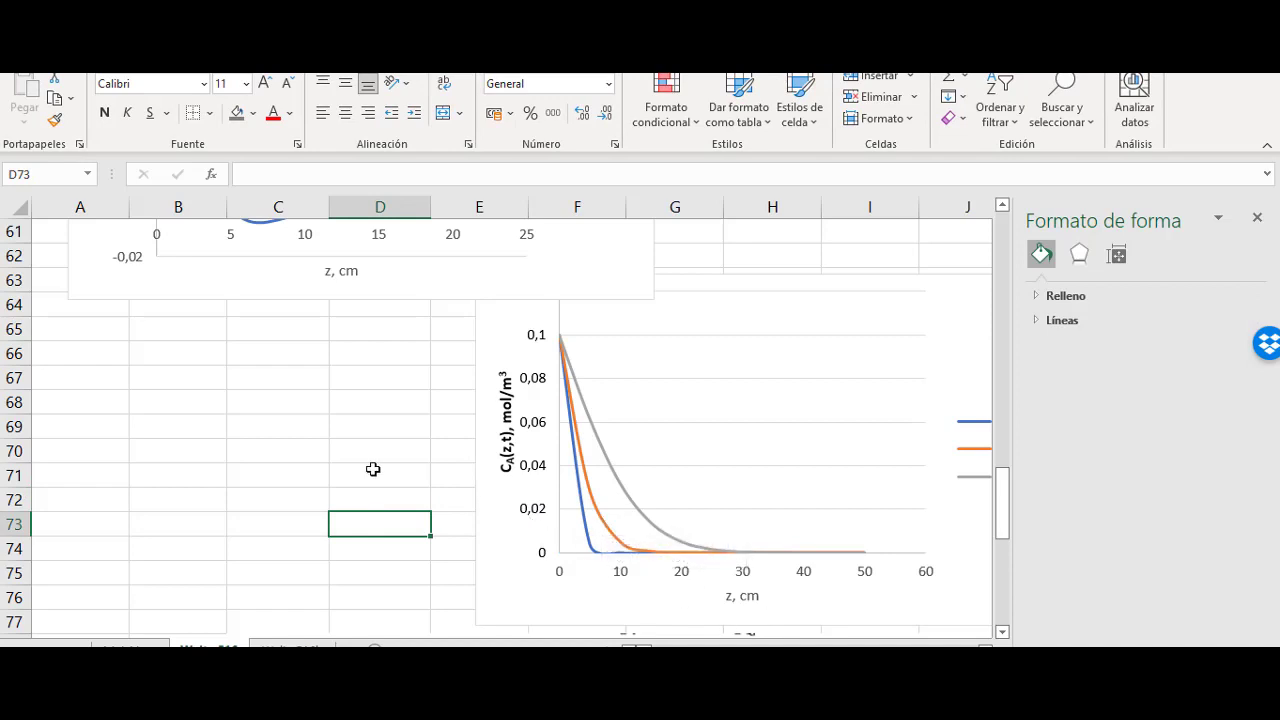
Step: Review the concentration charts, results table and parameter block of the Welty 516 sheet
scroll(361, 503, up, 10)
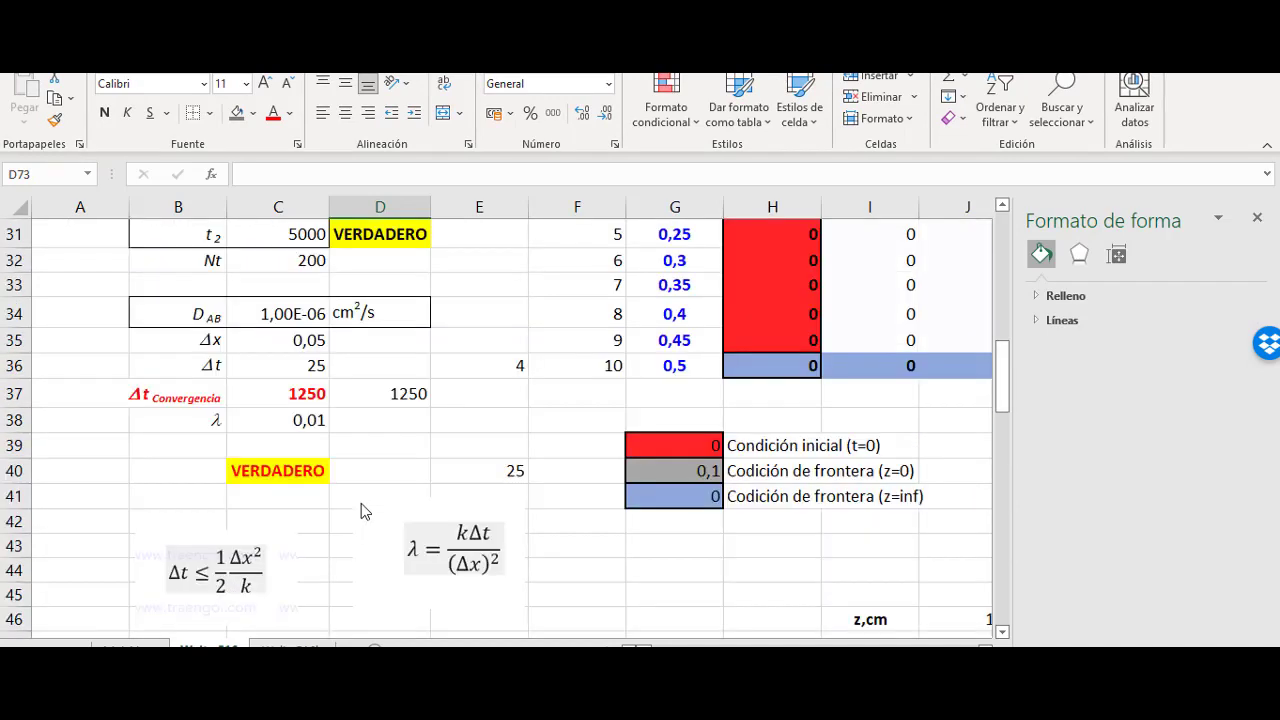
scroll(361, 503, down, 7)
scroll(457, 526, up, 8)
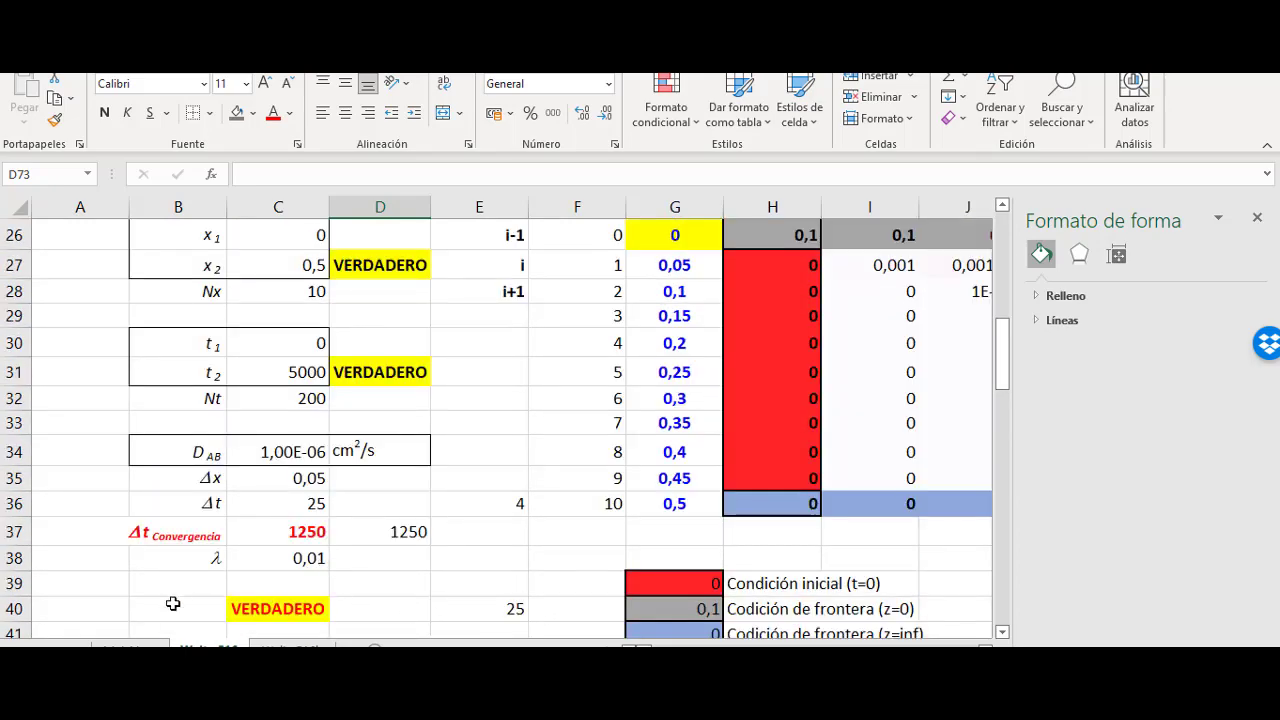
click(120, 648)
click(208, 648)
scroll(390, 500, up, 2)
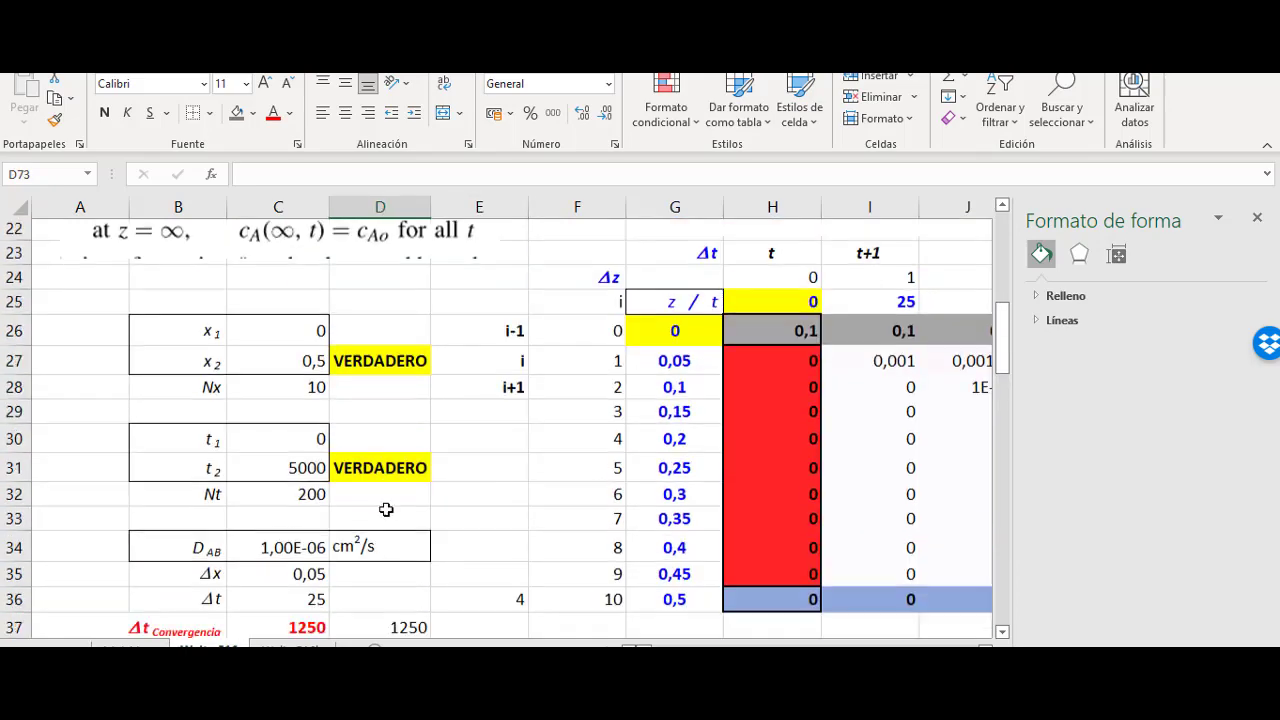
Step: Switch to the PDF viewer and compare Eq. 27-1, the Figure 27.1 data and the initial and boundary conditions with the worksheet
key(alt+Tab)
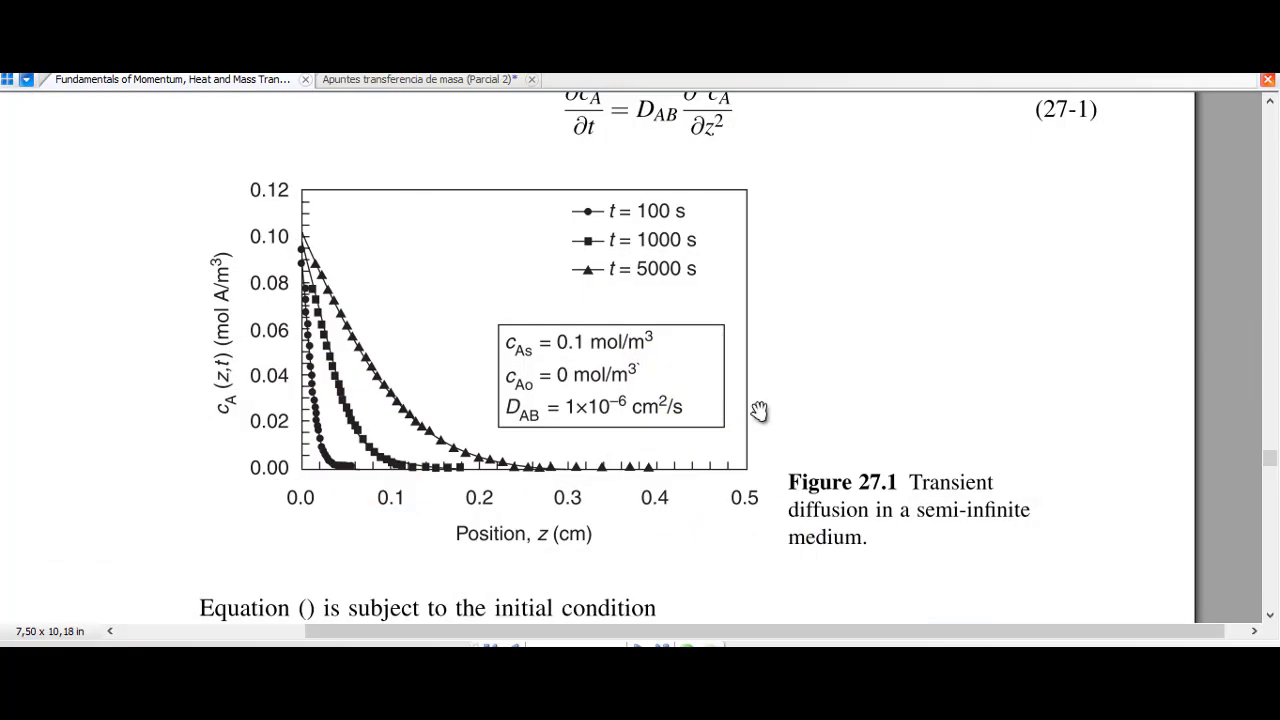
scroll(663, 219, up, 3)
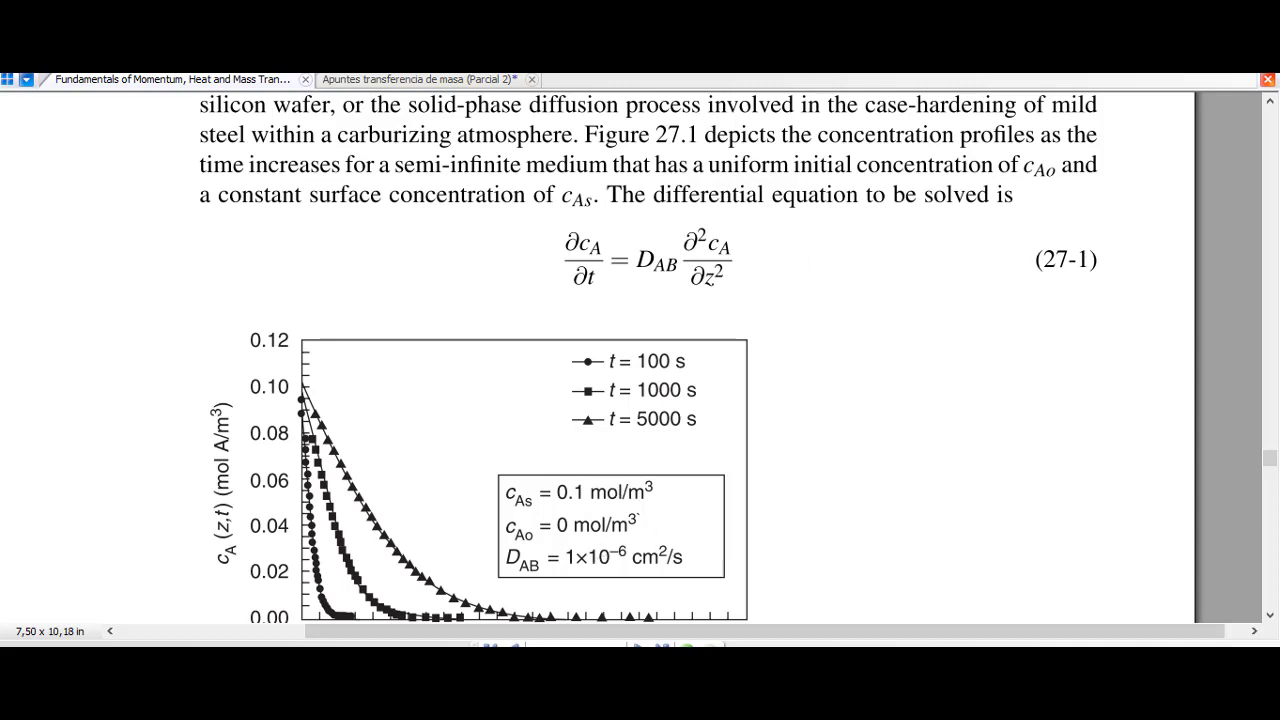
mouse_move(757, 700)
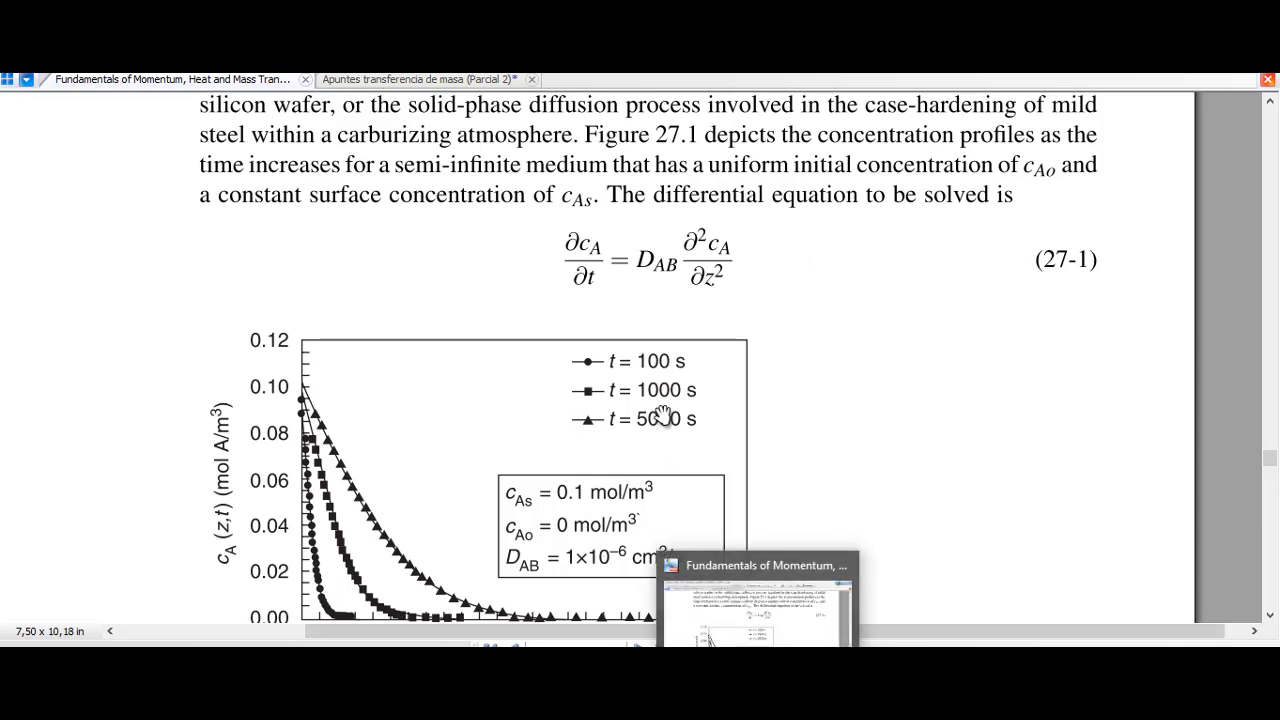
scroll(663, 417, down, 3)
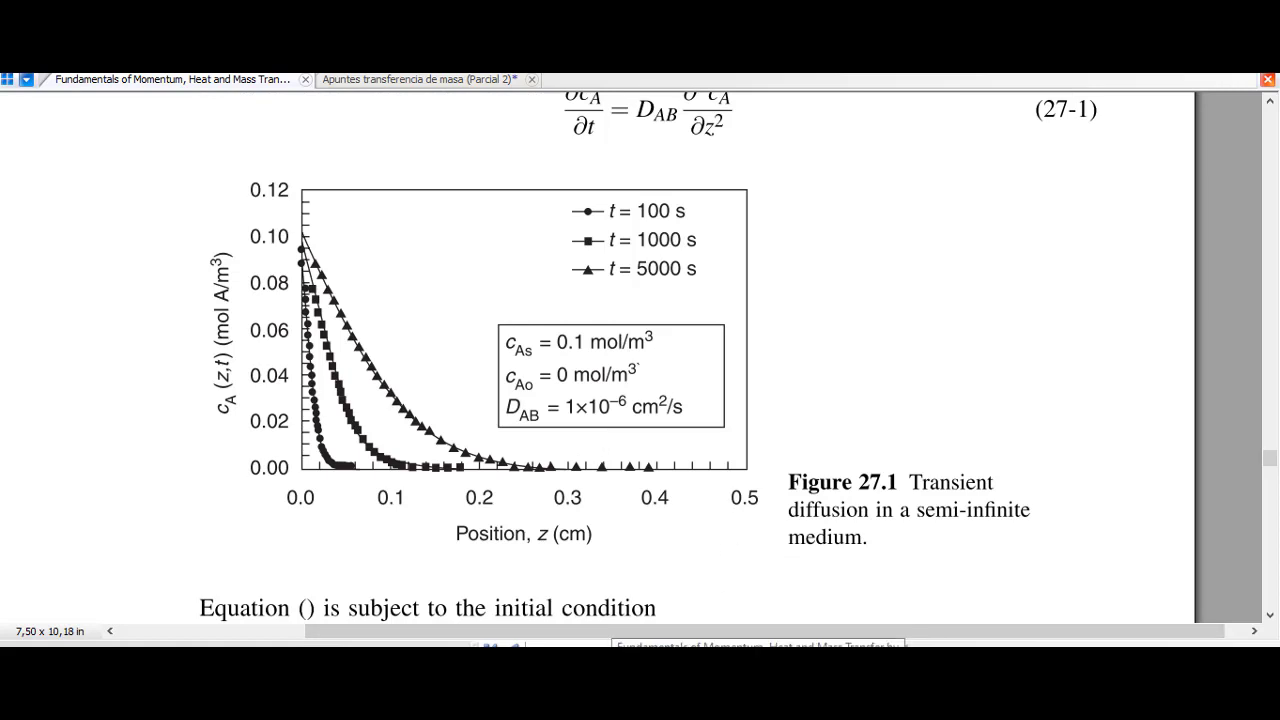
click(710, 700)
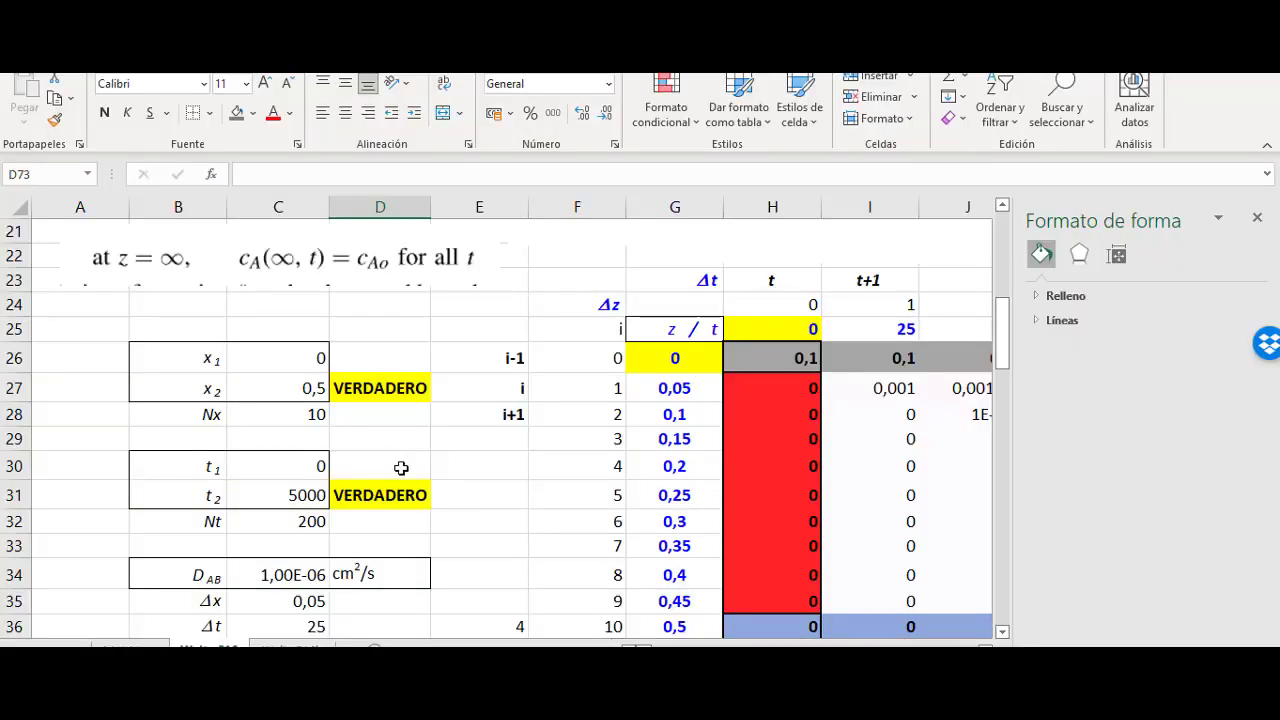
click(730, 700)
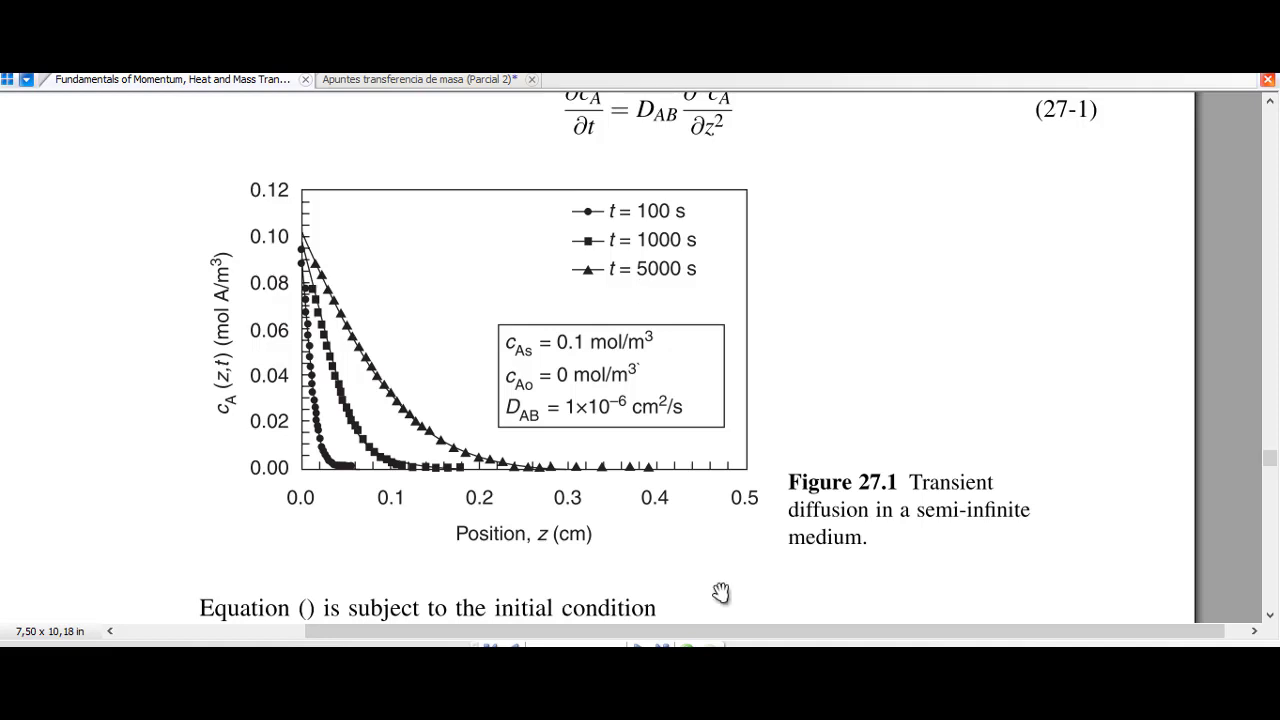
scroll(566, 490, down, 1)
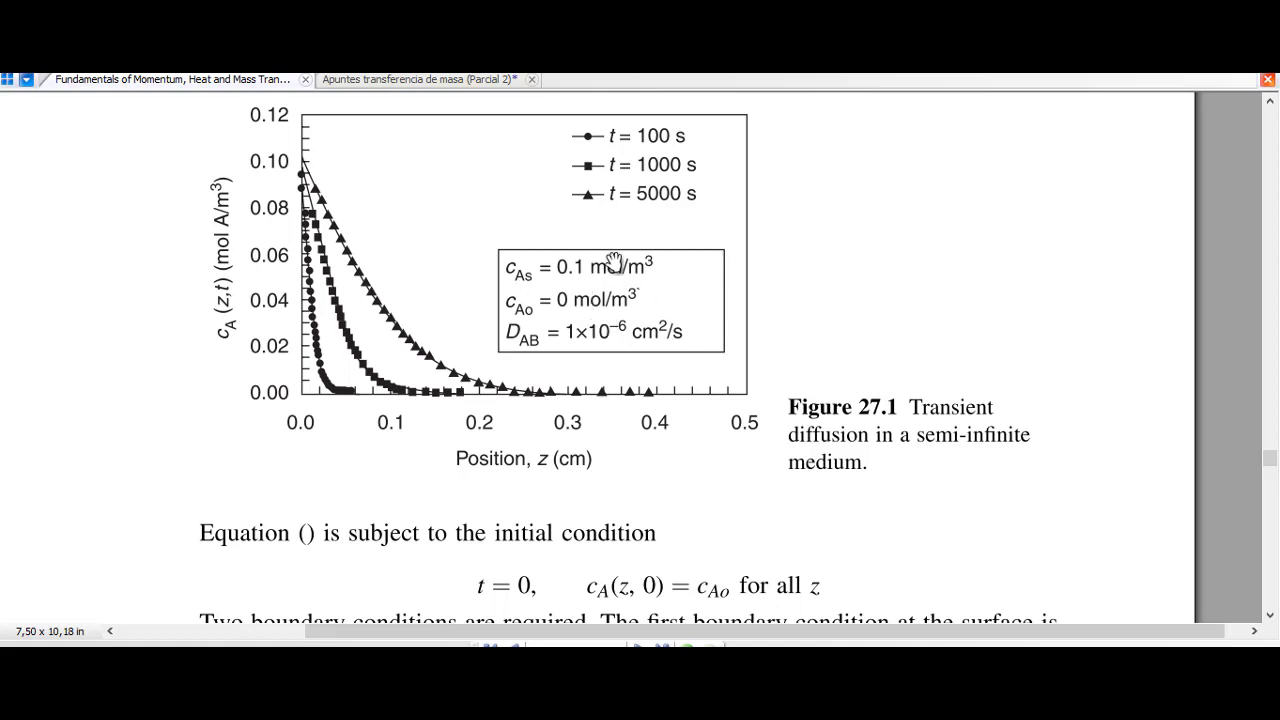
scroll(690, 392, down, 1)
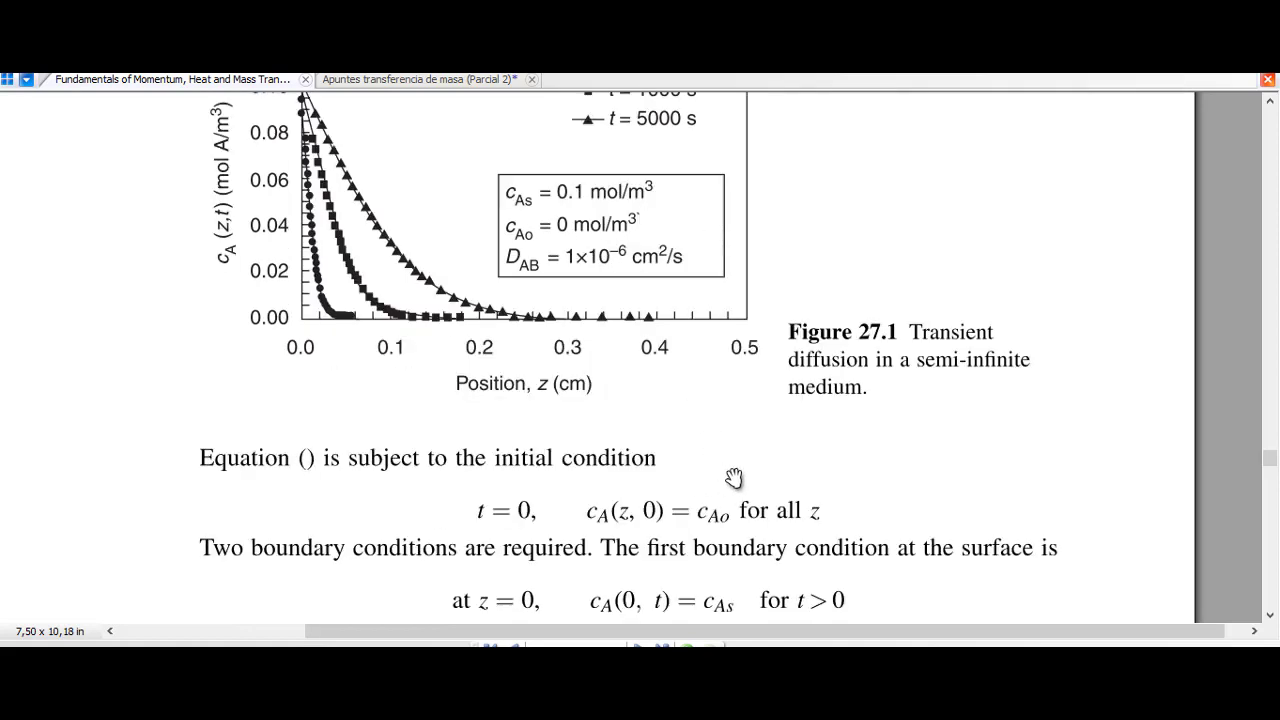
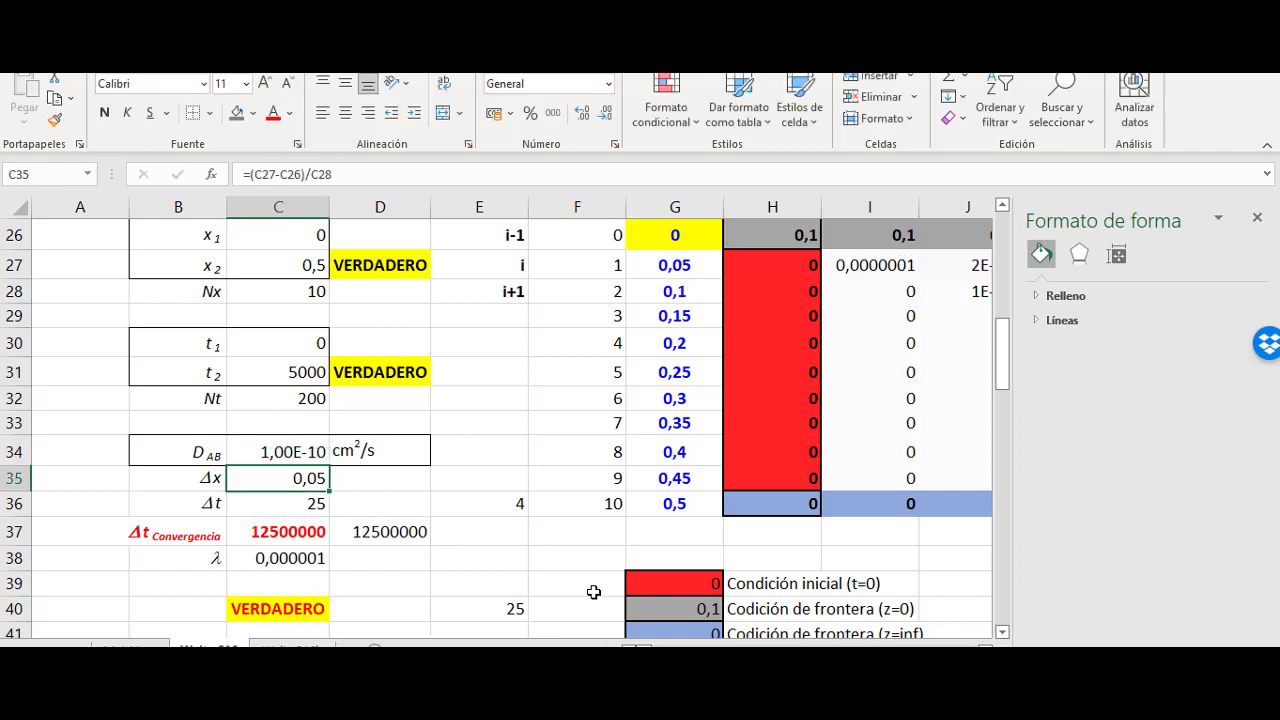
Step: Check the D_AB value in C34 against the diffusivity and position units of Figure 27.1 in the PDF viewer, then return to Excel
click(291, 450)
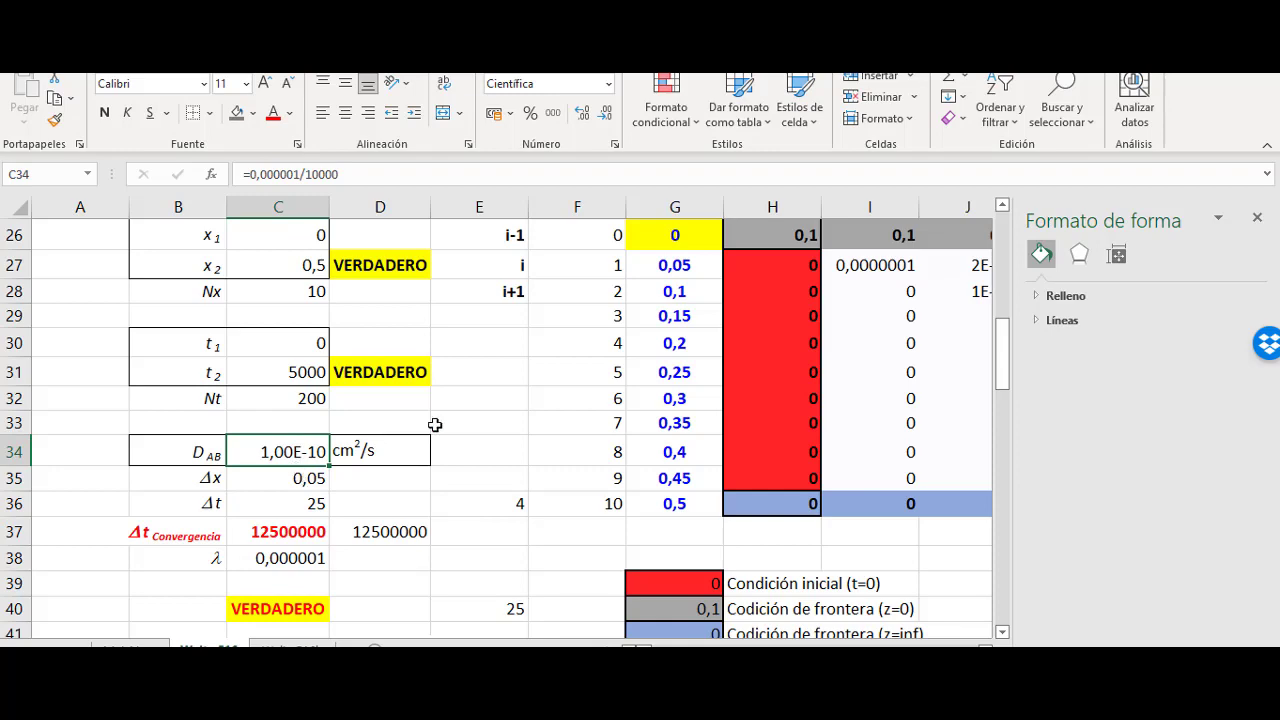
scroll(375, 440, down, 2)
scroll(375, 450, up, 2)
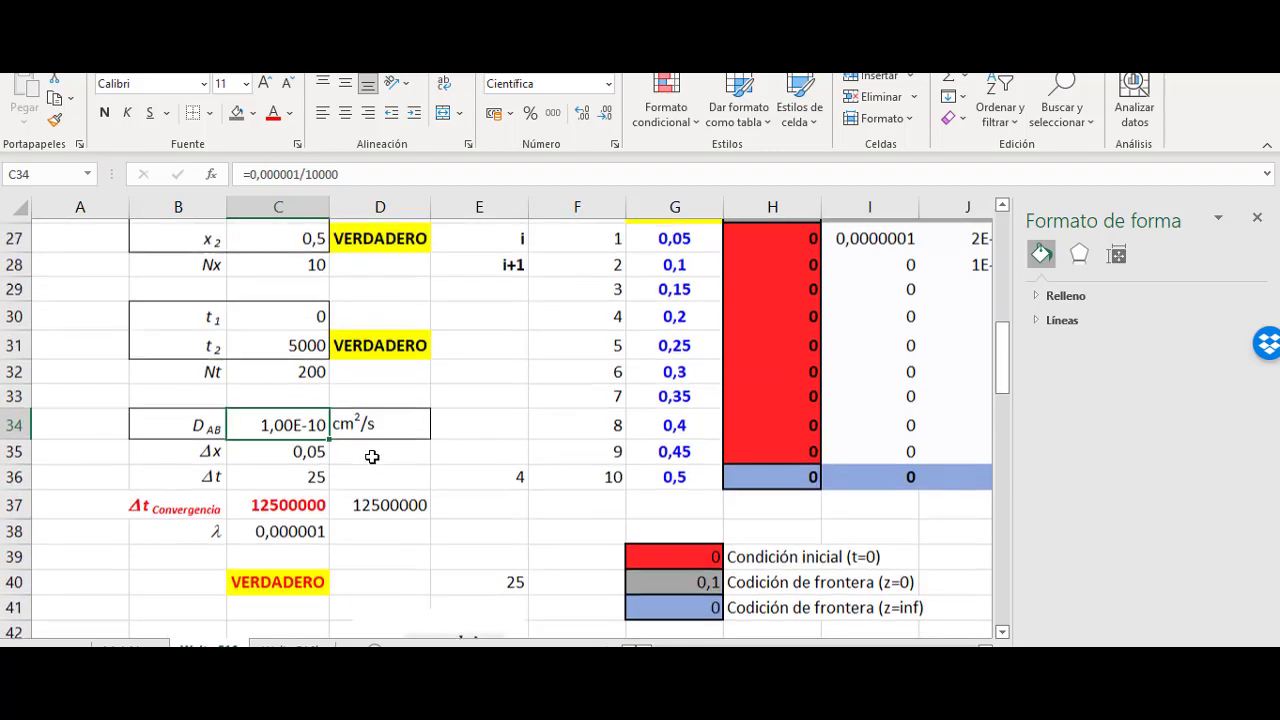
key(alt+Tab)
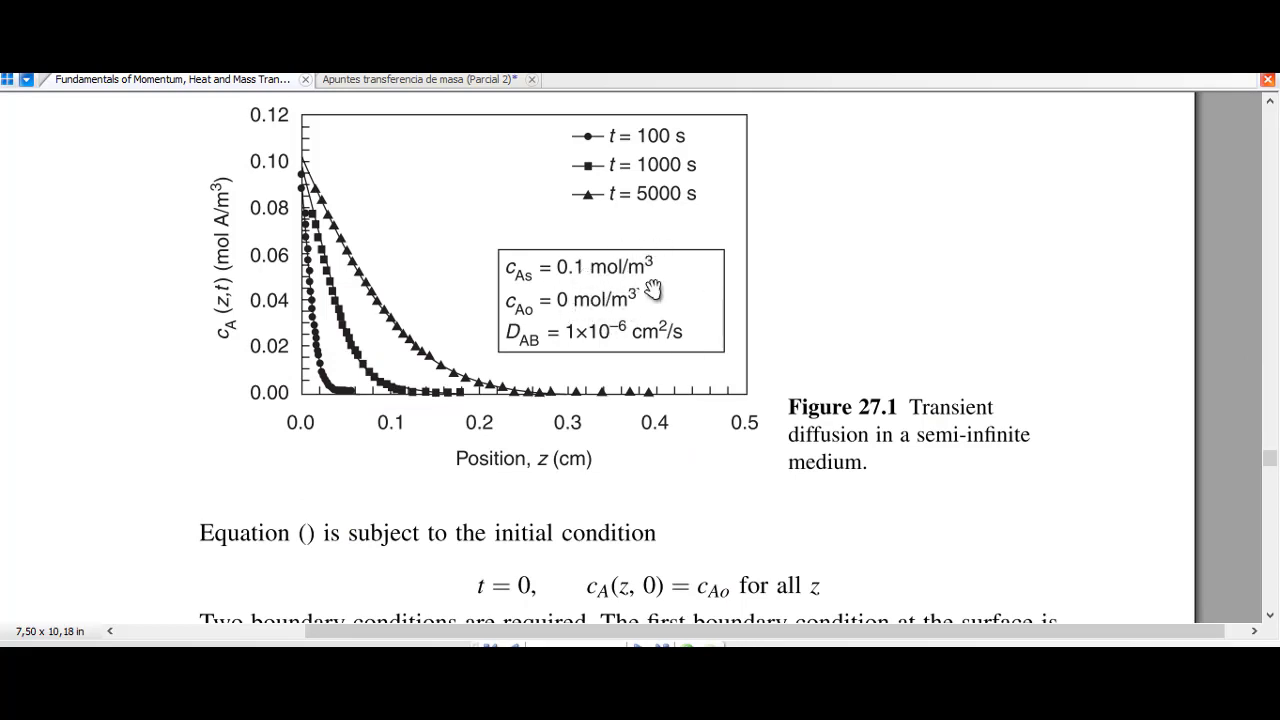
scroll(594, 350, down, 1)
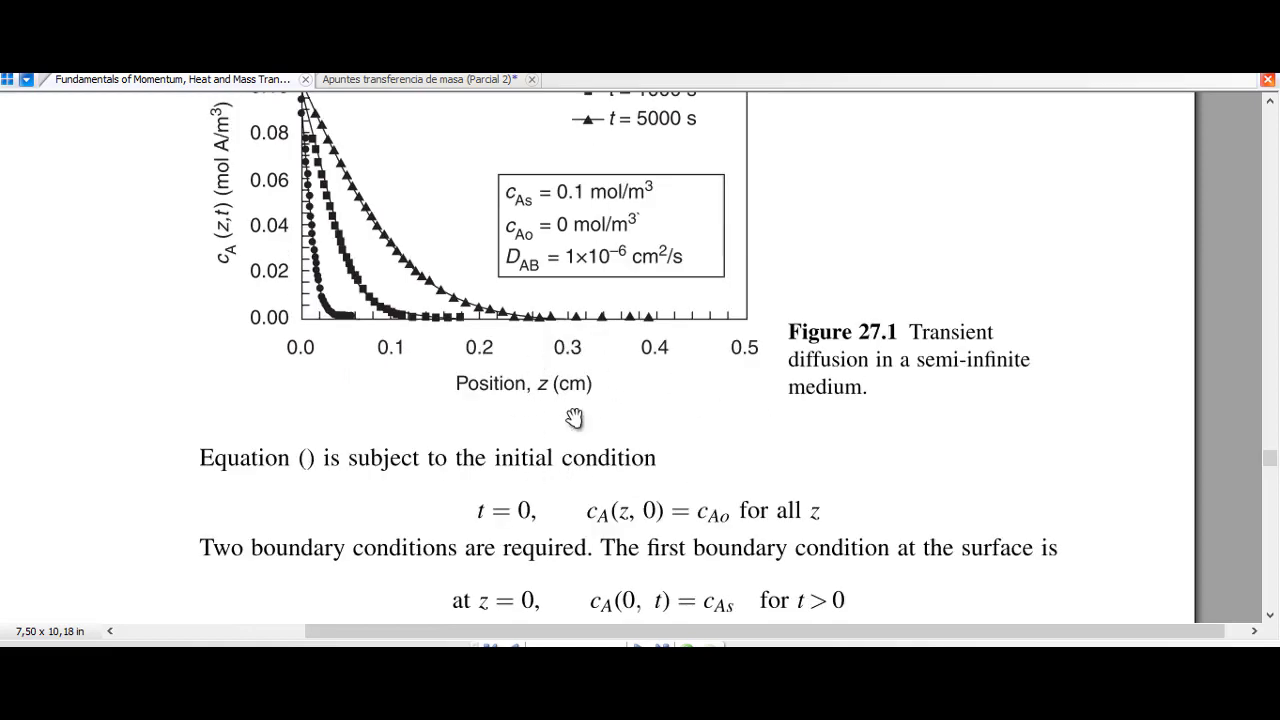
key(alt+Tab)
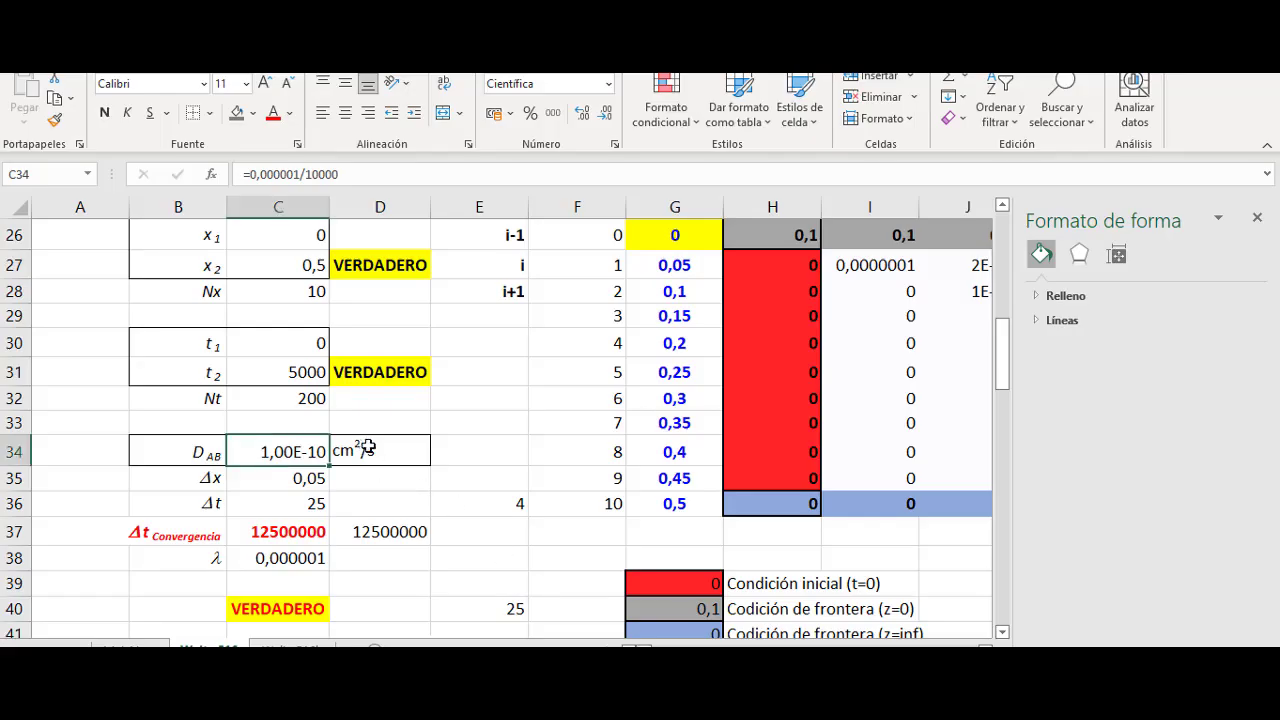
Step: Convert the upper position limit x₂ in C27 to metres with the formula =0,5/100
scroll(380, 430, up, 2)
click(298, 386)
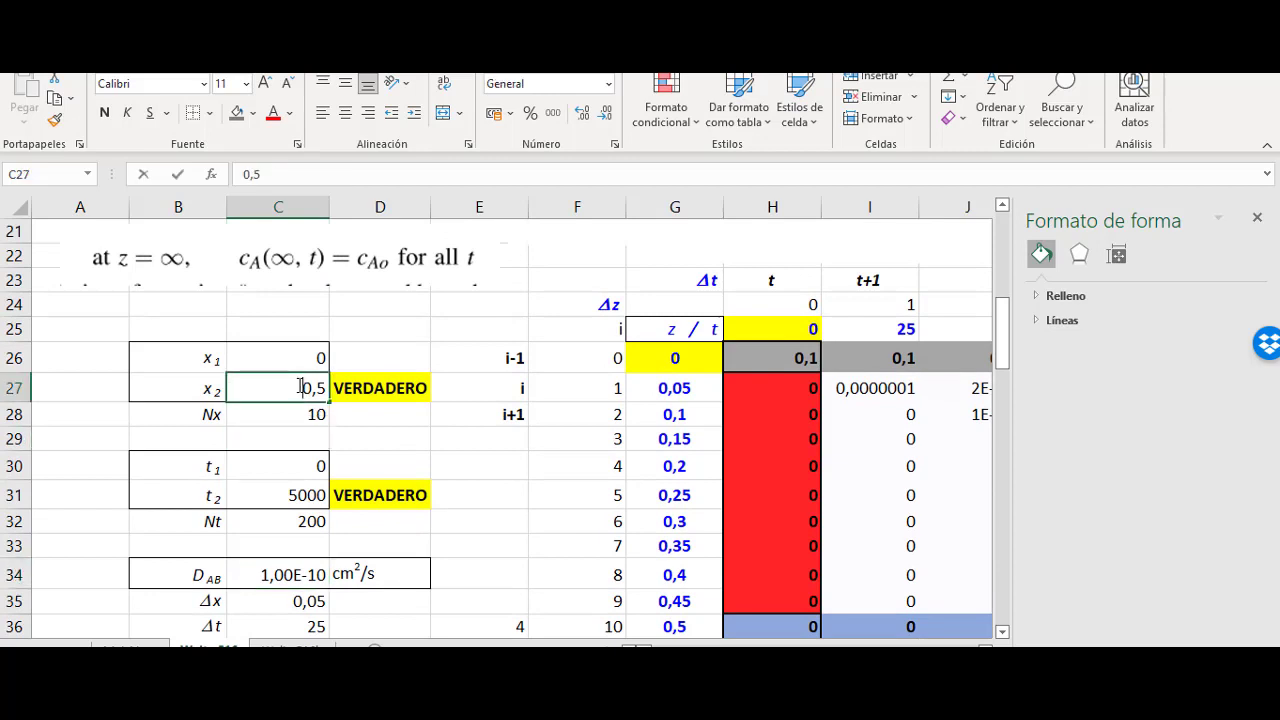
double_click(300, 386)
text(=0,5)
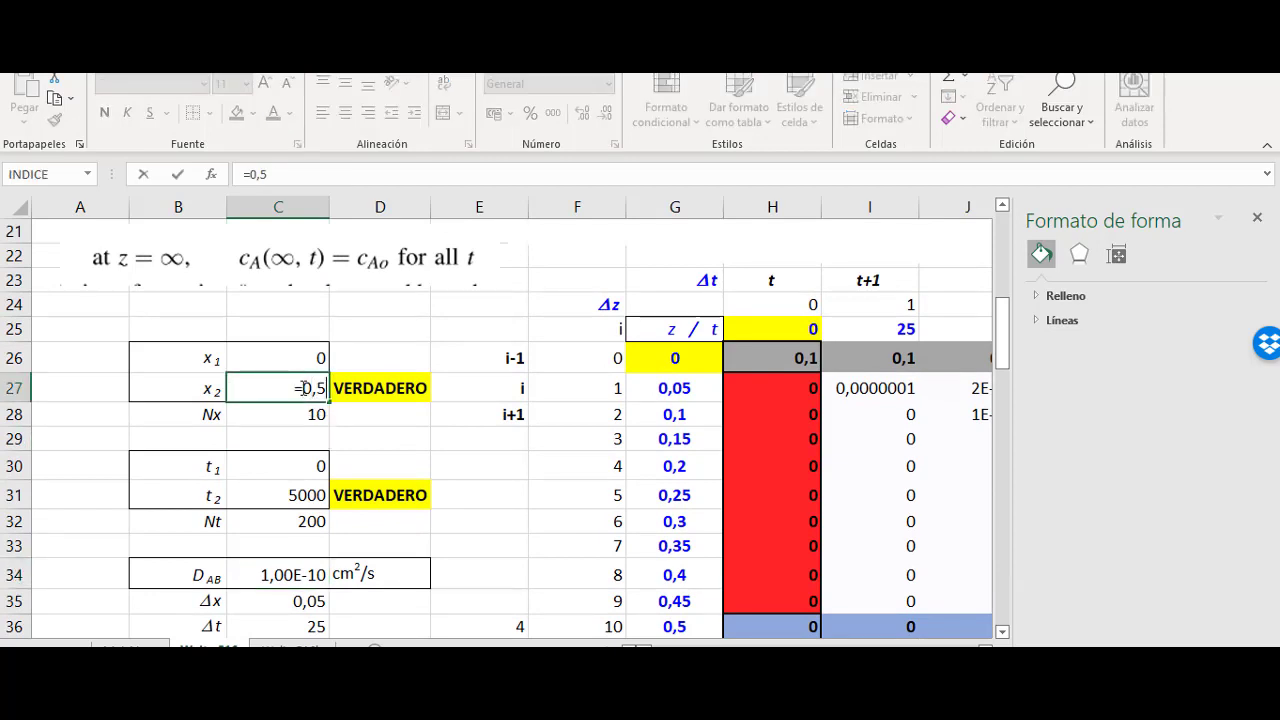
text(/100)
key(Return)
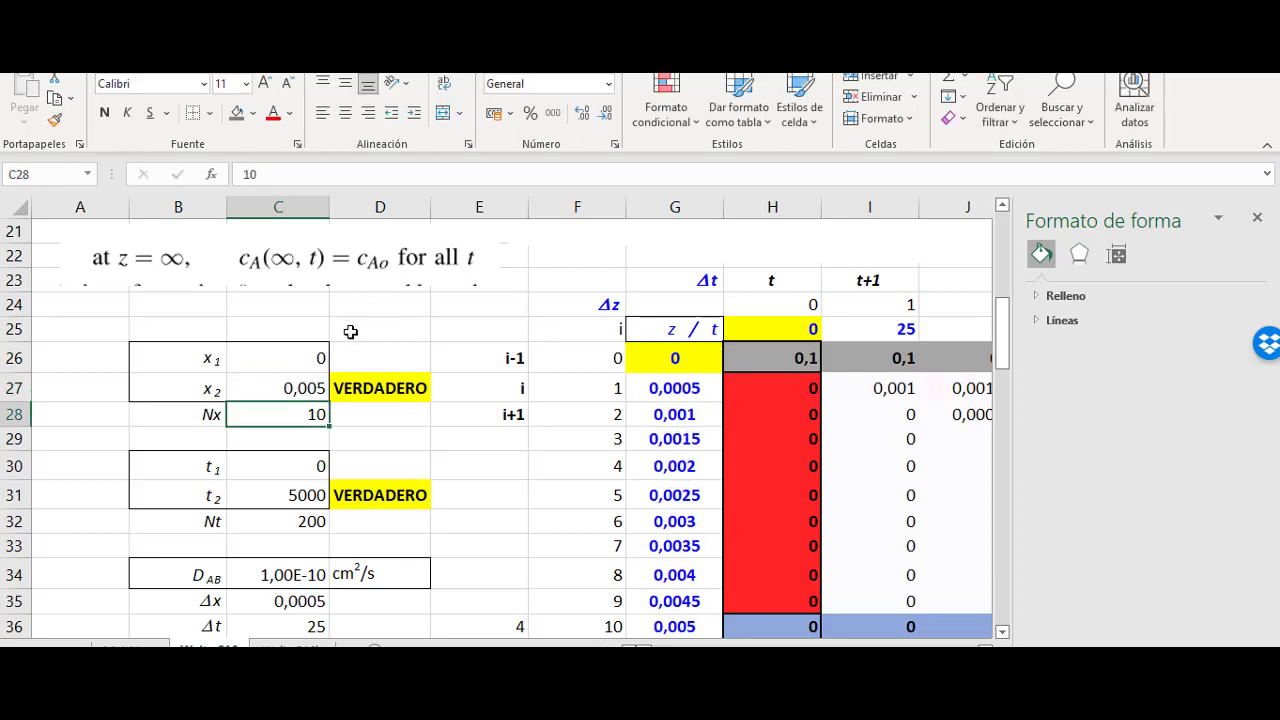
Step: Examine the λ, Δt and convergence Δt formulas and the stability check in C40 against the equations below the parameter block
scroll(400, 330, down, 3)
scroll(430, 458, up, 2)
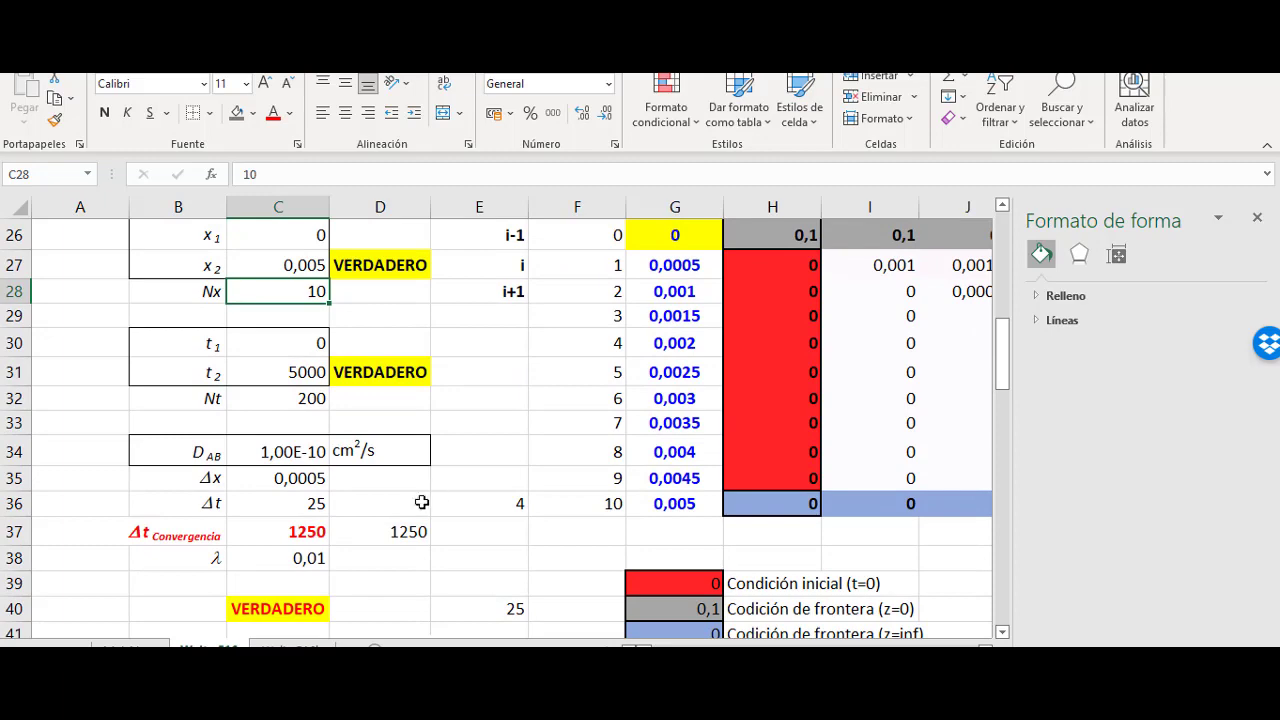
scroll(399, 502, down, 2)
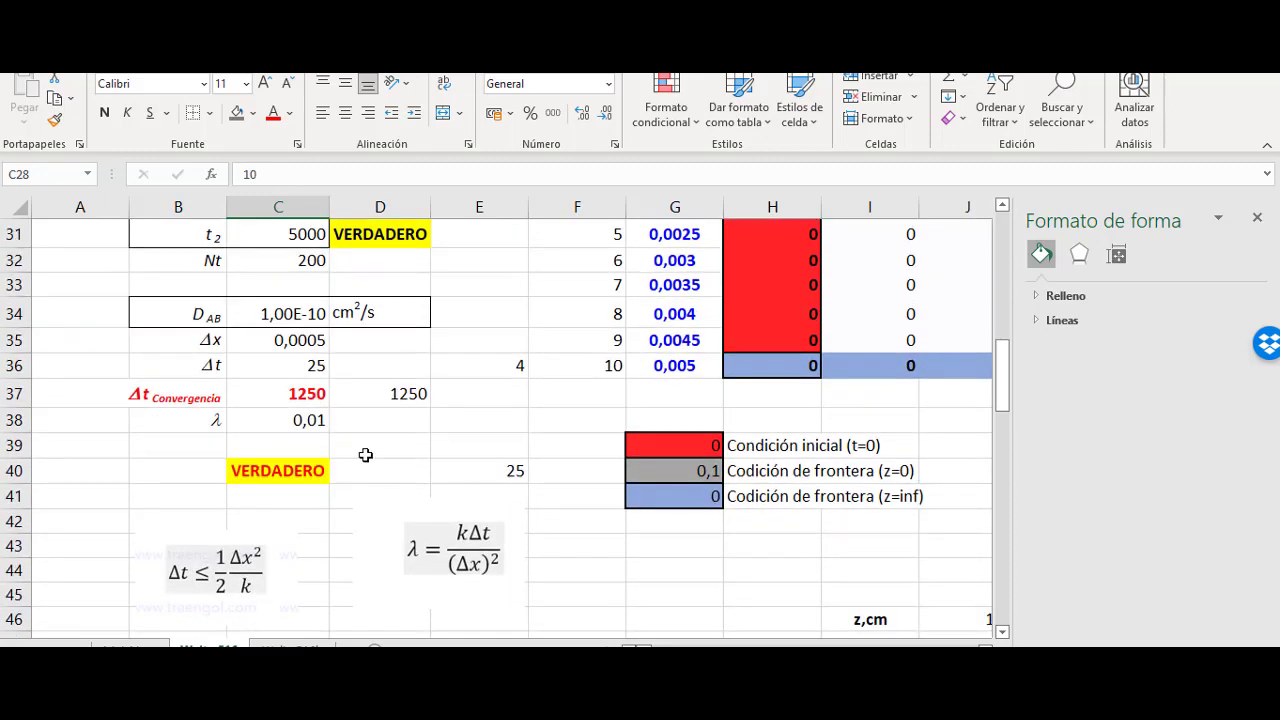
scroll(376, 455, up, 2)
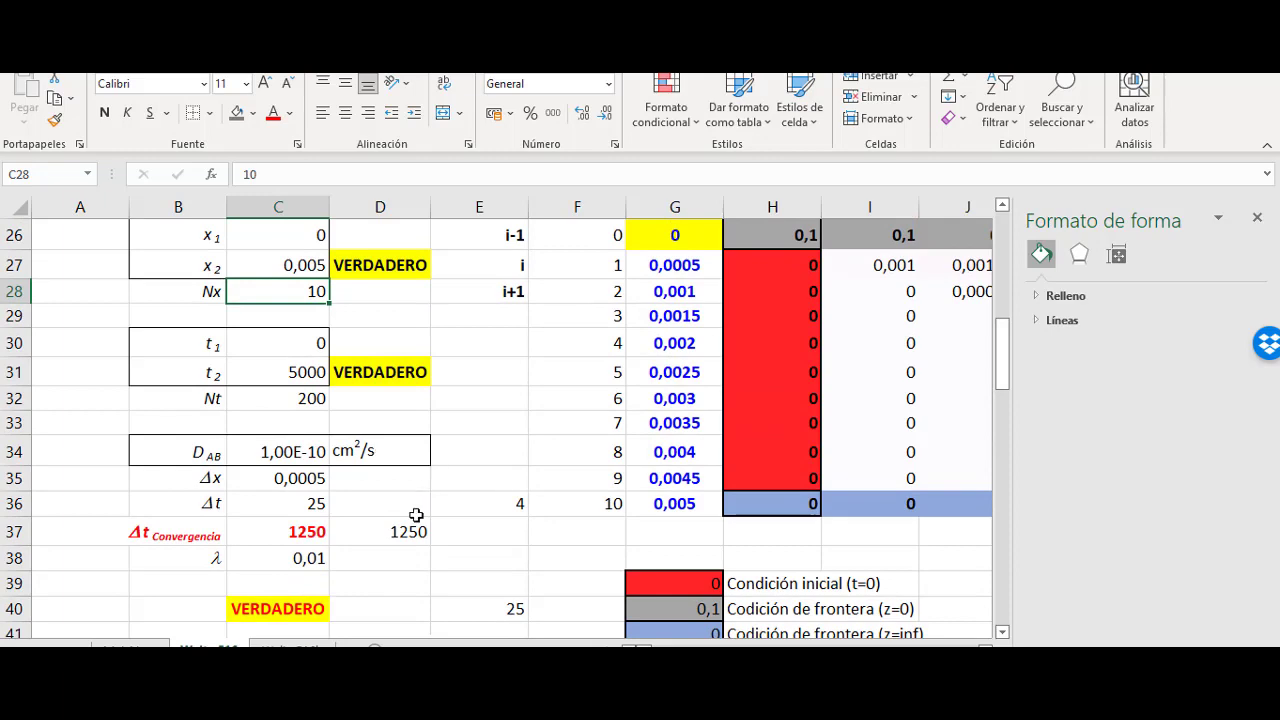
scroll(380, 480, up, 3)
scroll(406, 466, down, 3)
scroll(329, 547, down, 2)
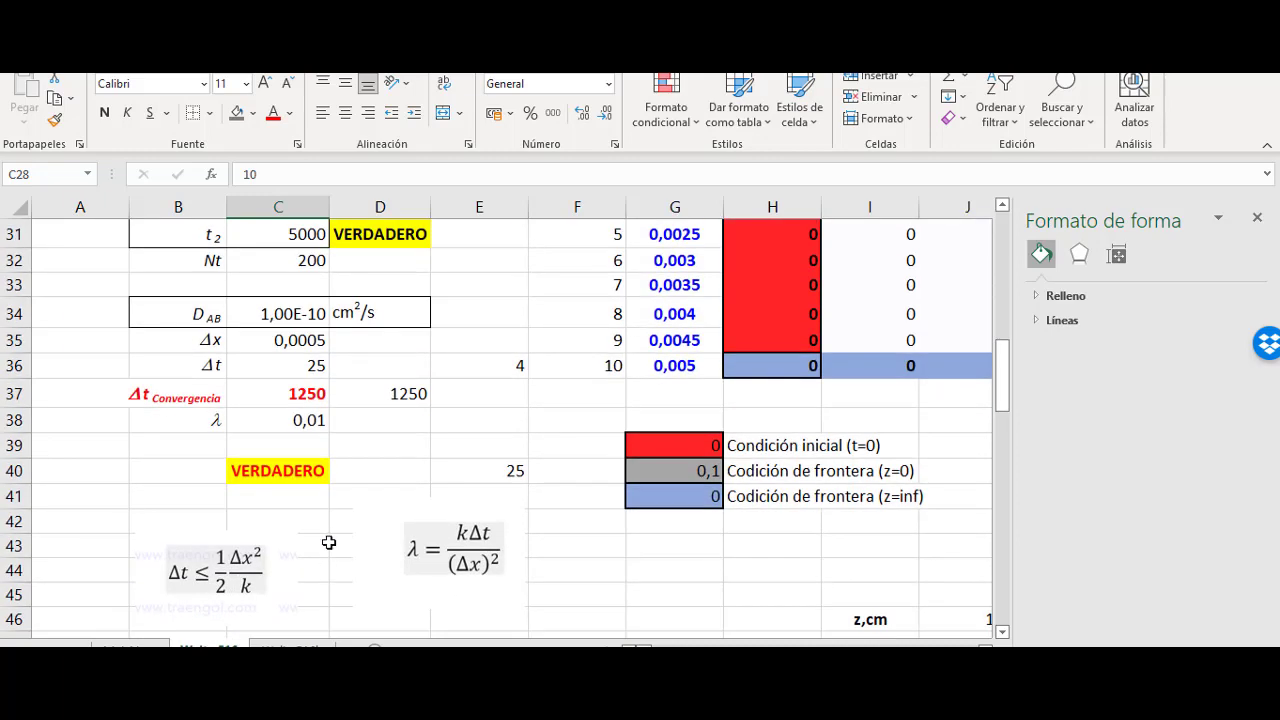
click(286, 470)
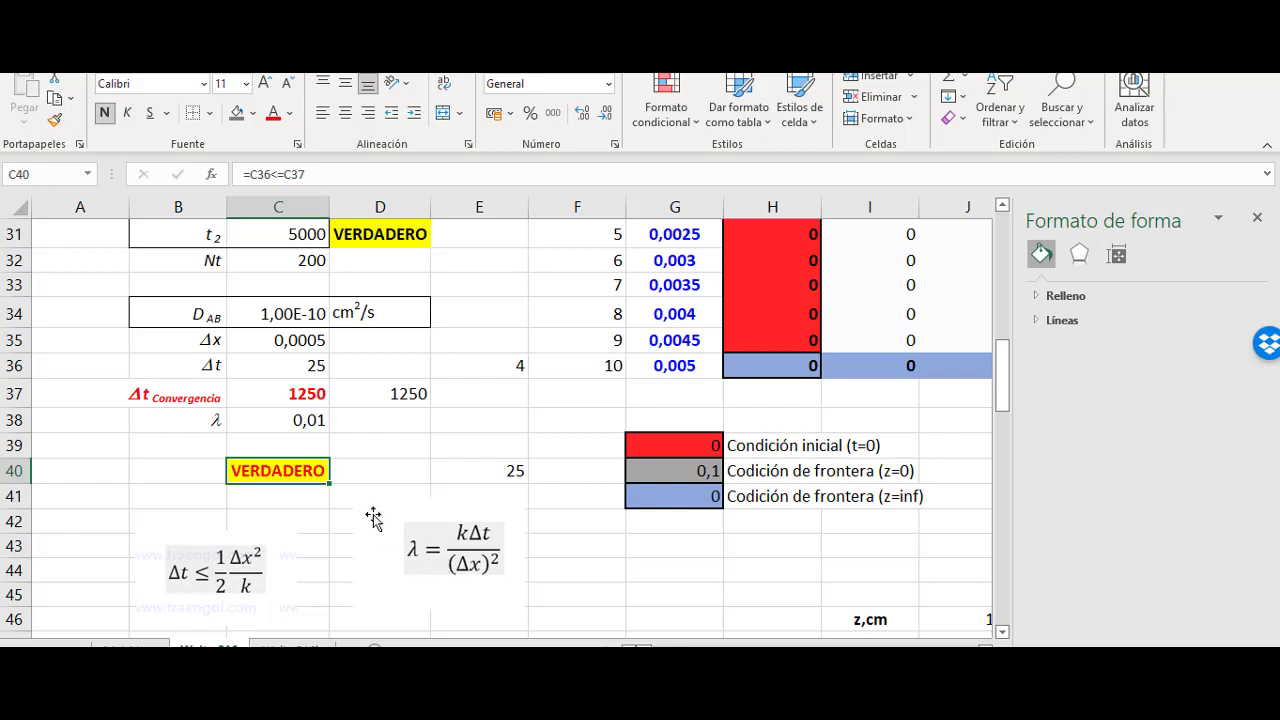
scroll(360, 510, up, 2)
click(314, 562)
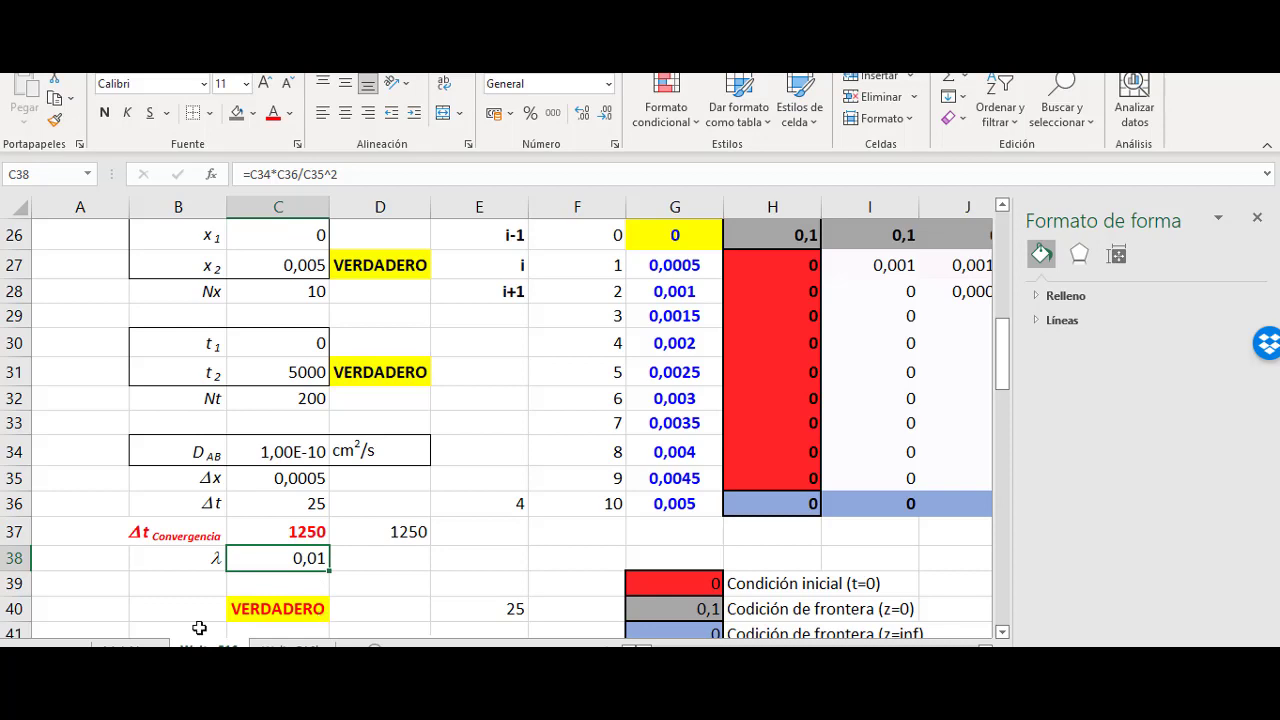
click(298, 505)
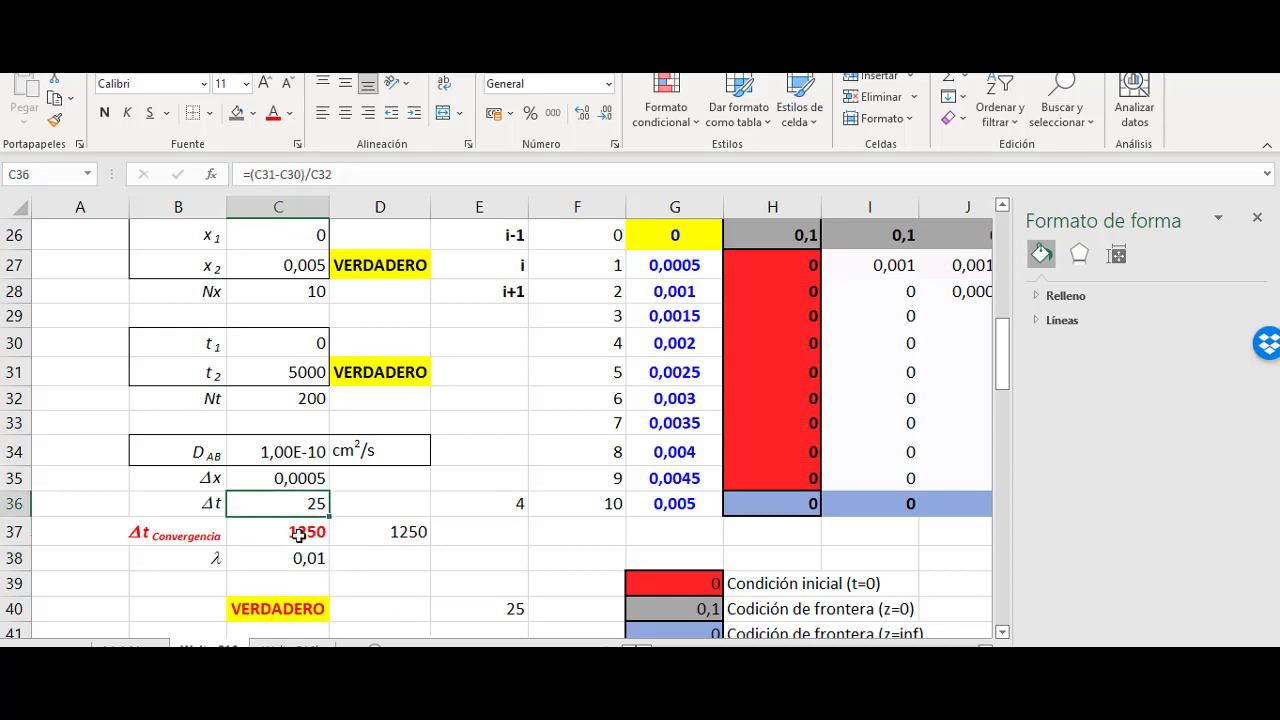
click(305, 532)
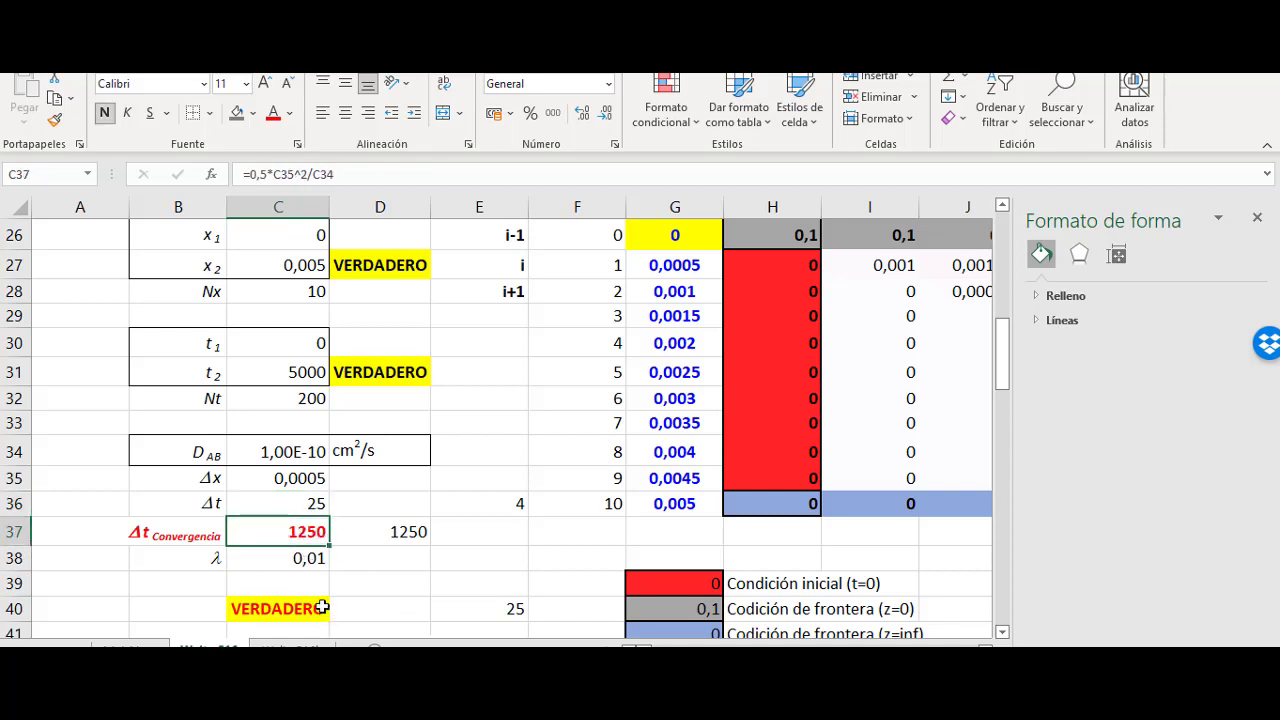
click(284, 503)
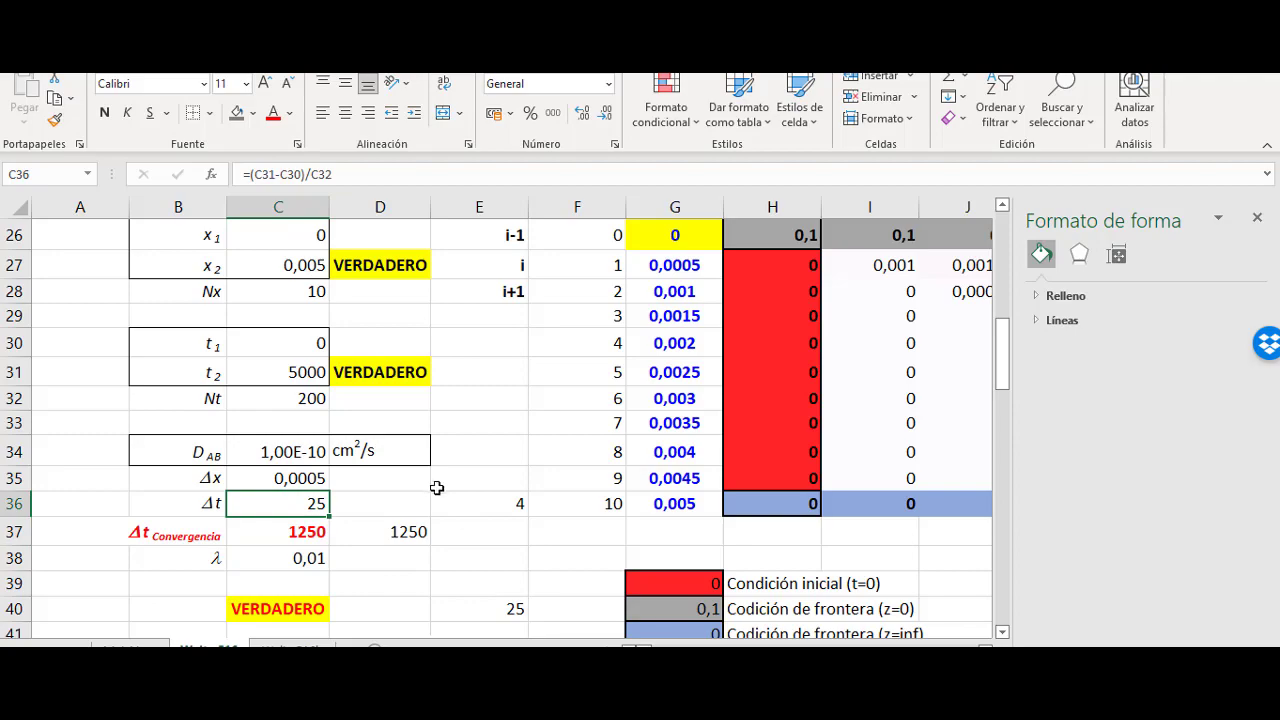
scroll(437, 487, up, 2)
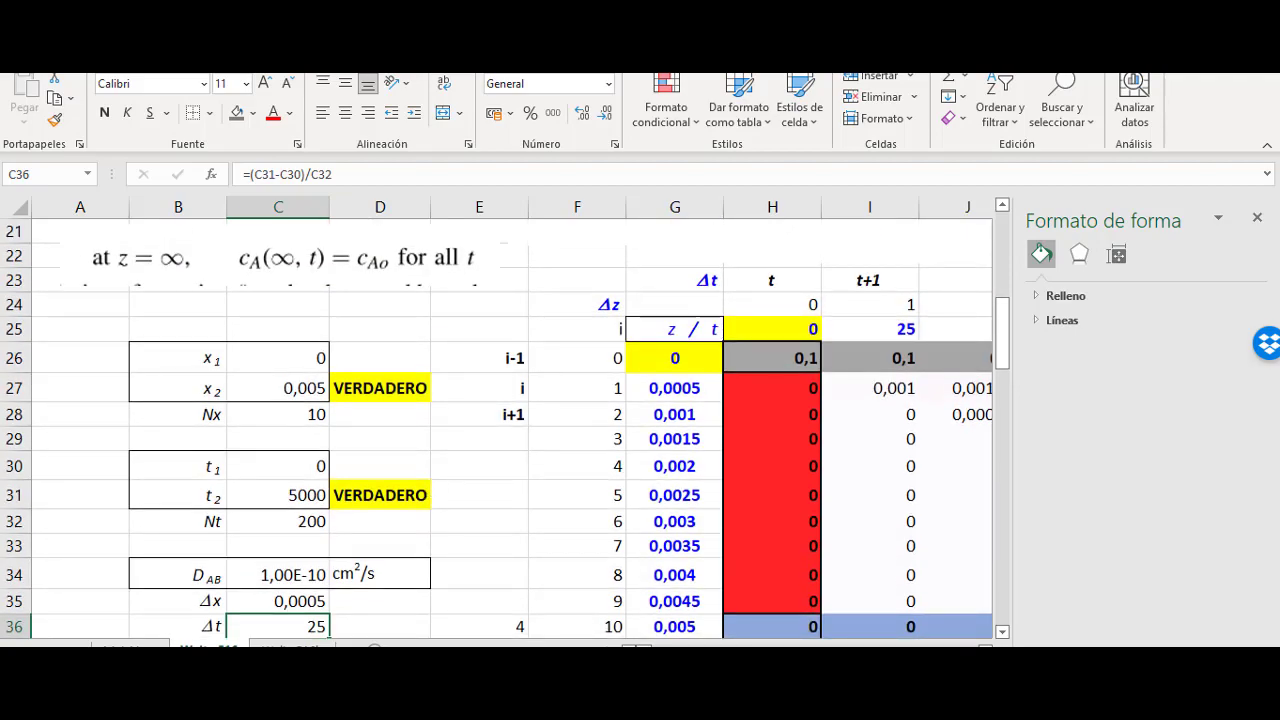
mouse_move(644, 650)
mouse_down()
mouse_move(748, 650)
mouse_move(620, 650)
mouse_up()
scroll(342, 581, down, 2)
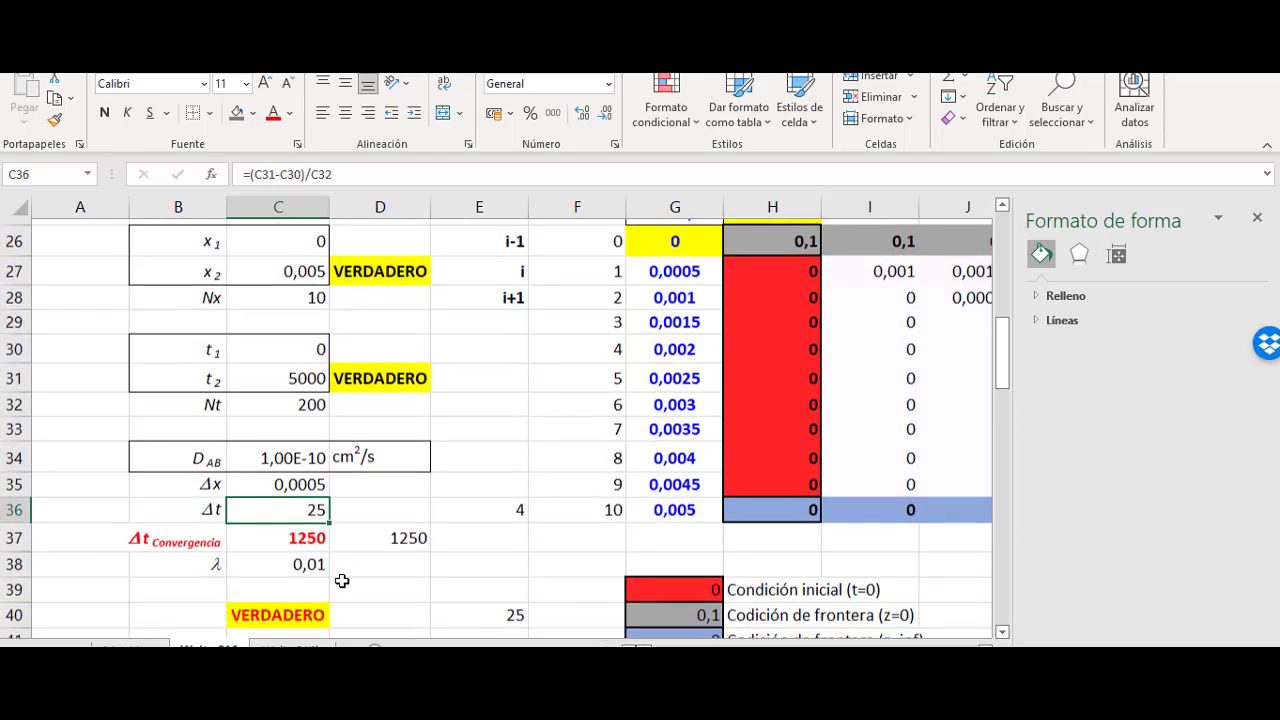
key(Return)
click(400, 584)
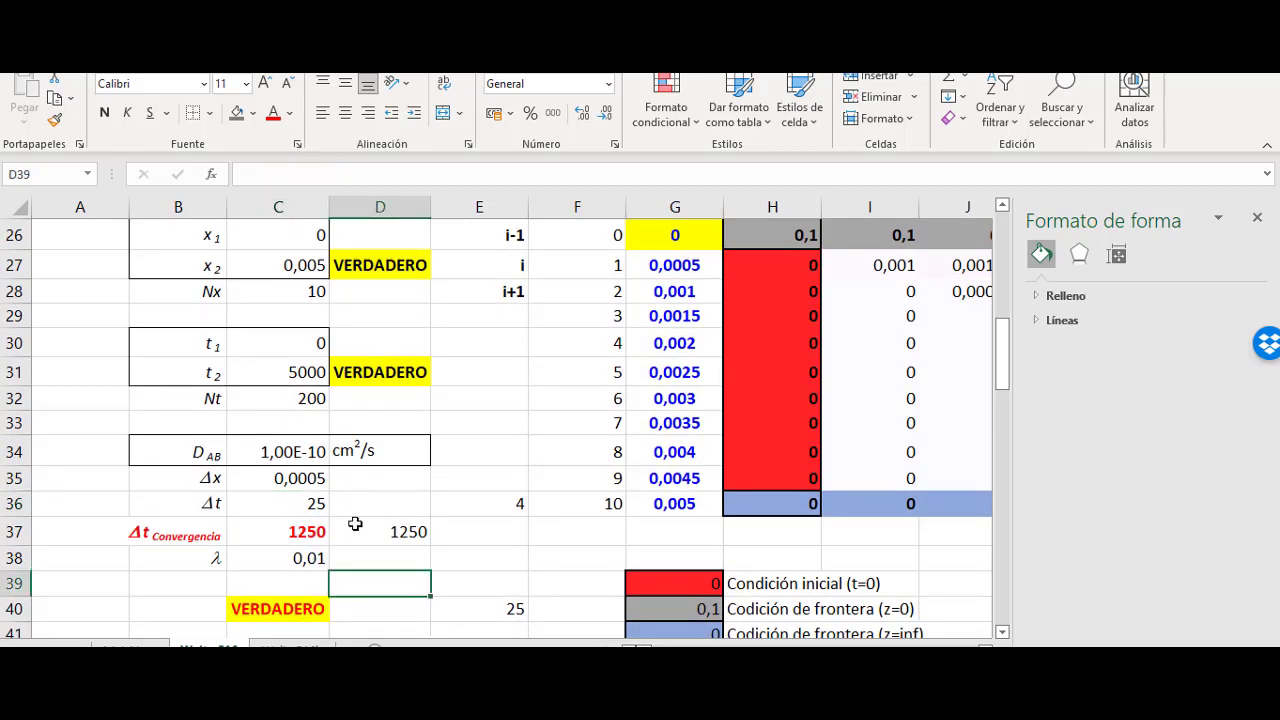
scroll(346, 543, up, 2)
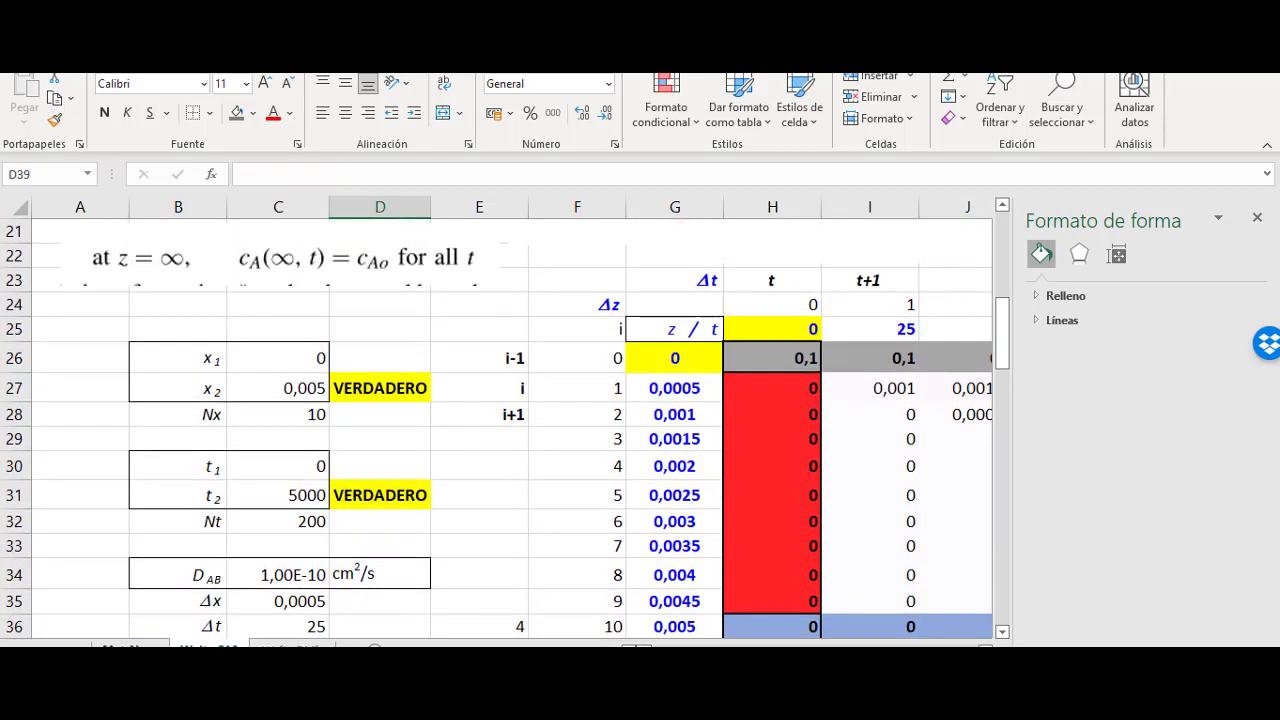
Step: Compare the parameters with the preceding example sheet and set the number of time divisions Nt in C32 to 125
key(ctrl+Page_Up)
scroll(220, 573, down, 2)
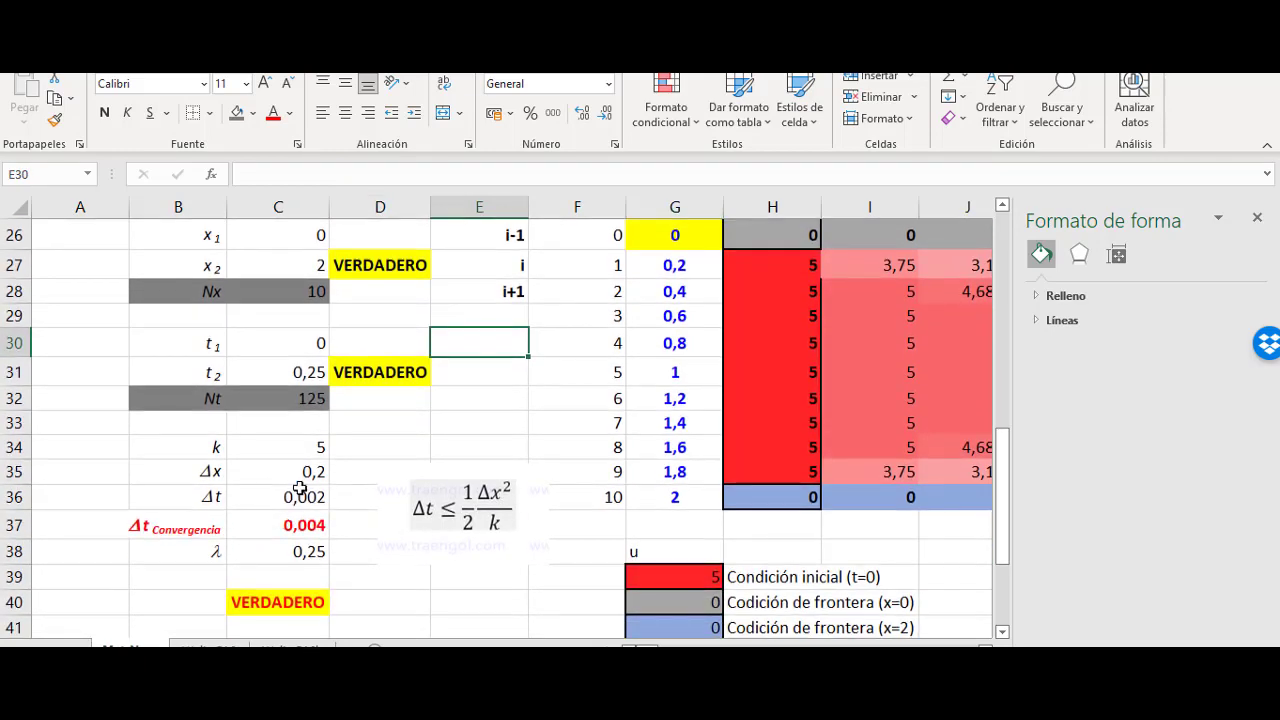
key(ctrl+Page_Down)
scroll(282, 540, down, 2)
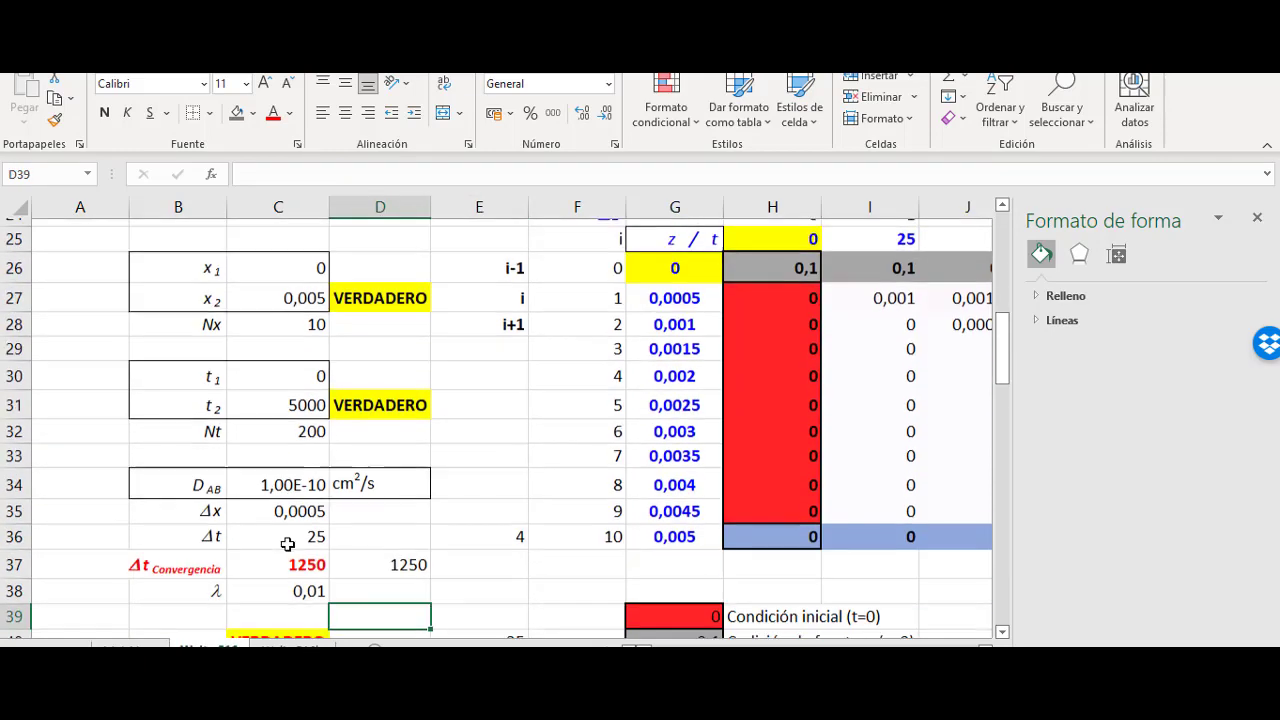
key(ctrl+Page_Up)
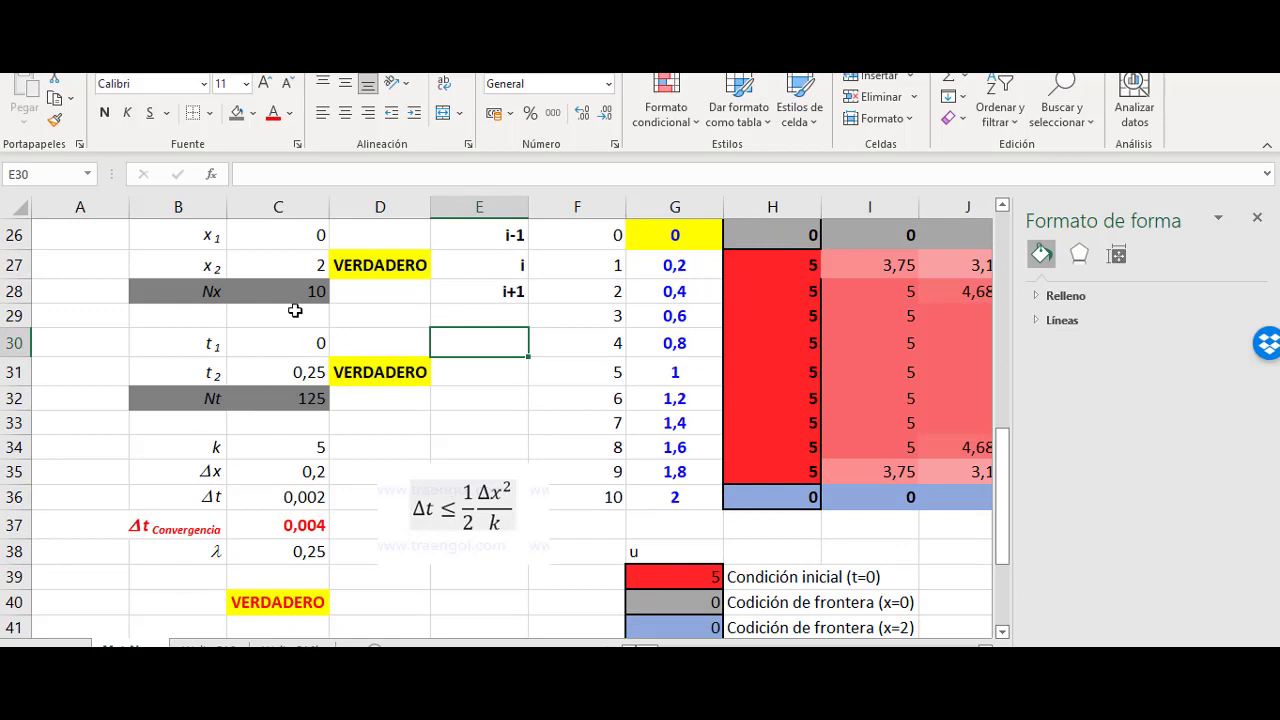
click(281, 376)
key(ctrl+Page_Down)
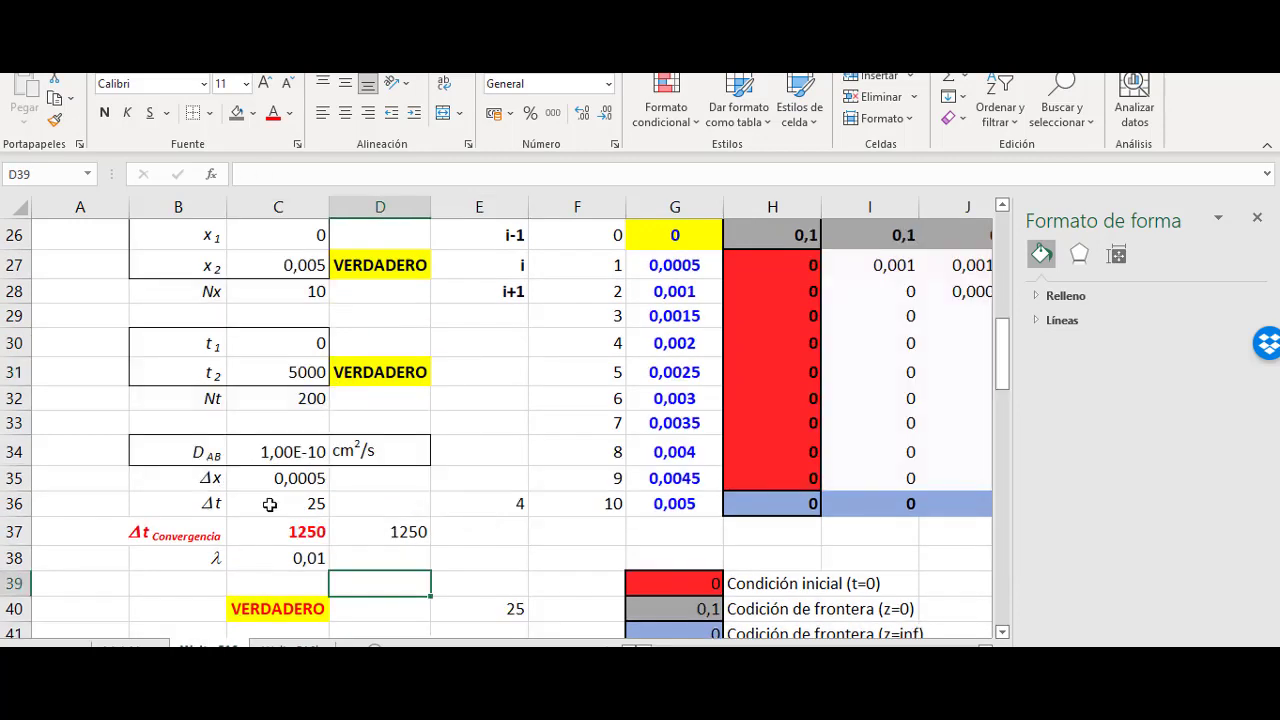
click(285, 402)
text(12)
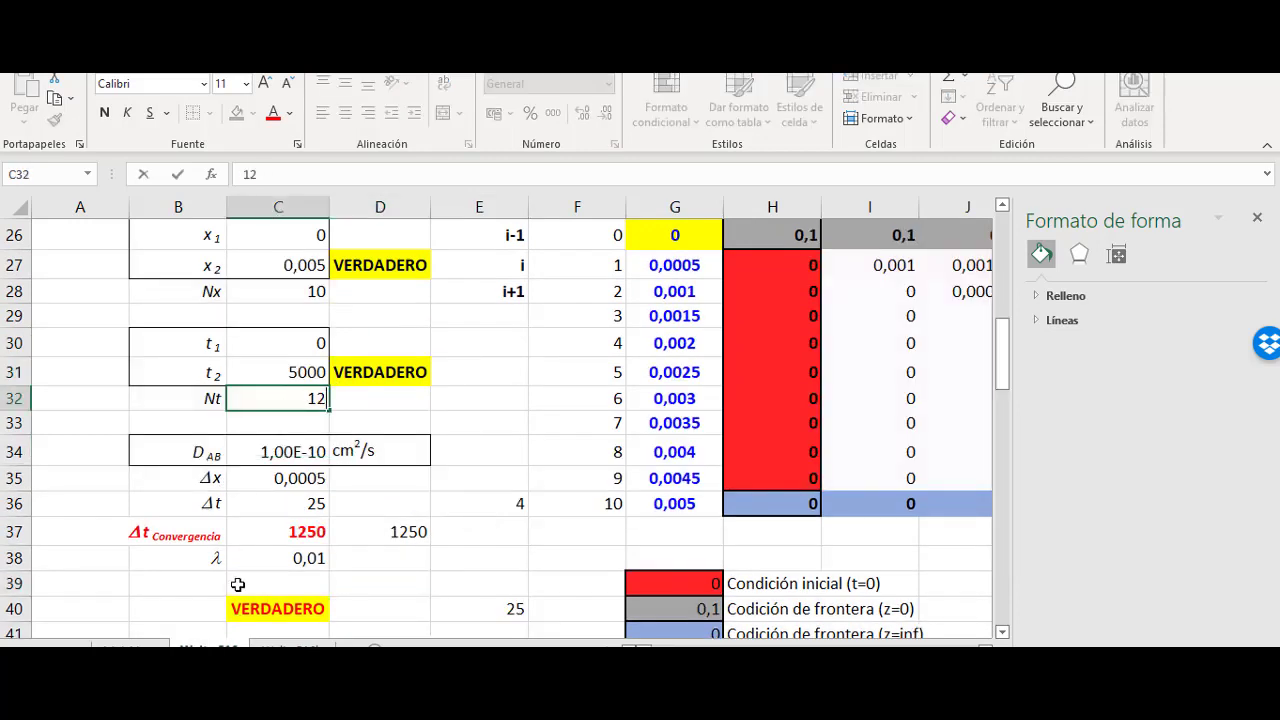
text(5)
key(Return)
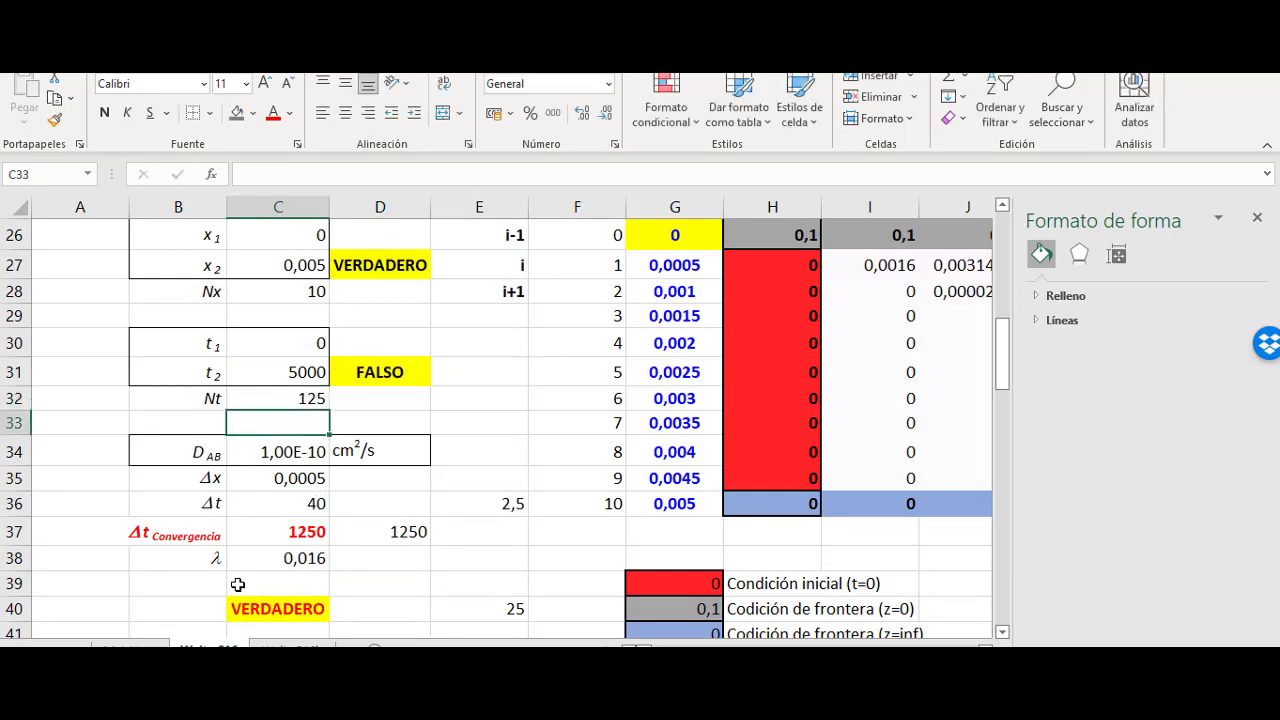
Step: Inspect the stability check formula in C40 and the λ formula in C38, and switch to the PDF viewer at Figure 27.1
scroll(342, 596, down, 2)
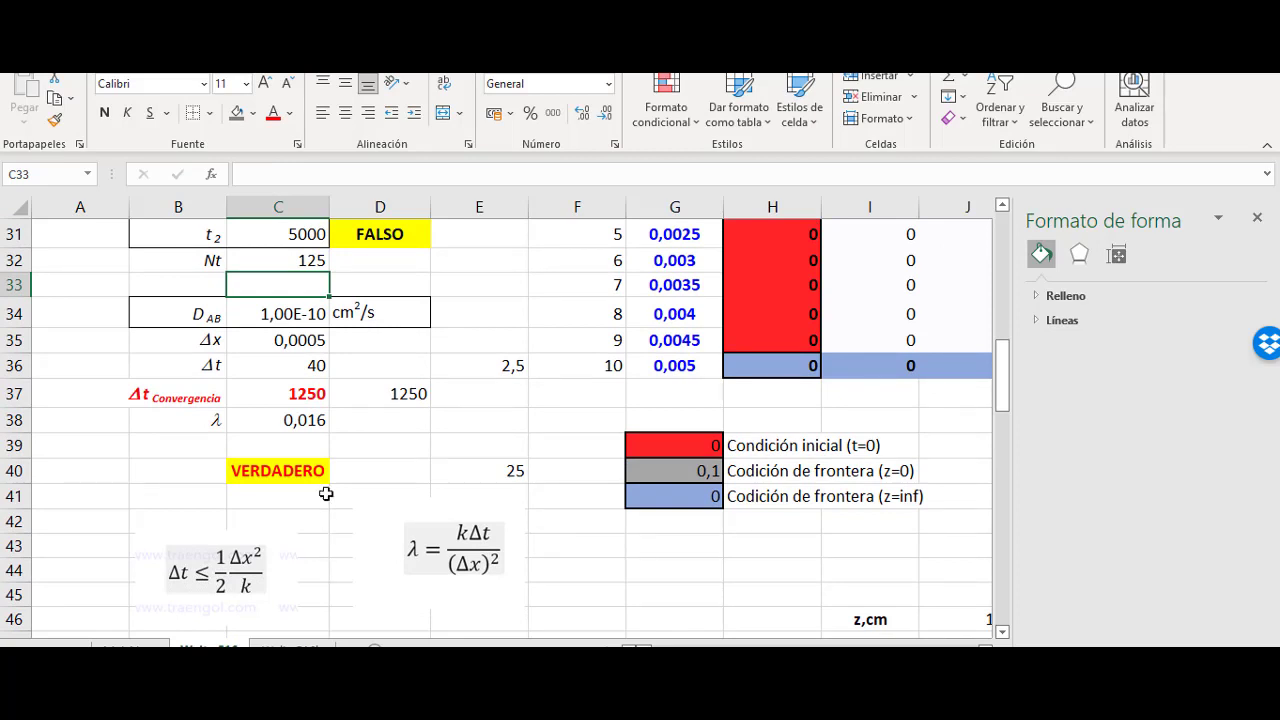
scroll(341, 523, up, 2)
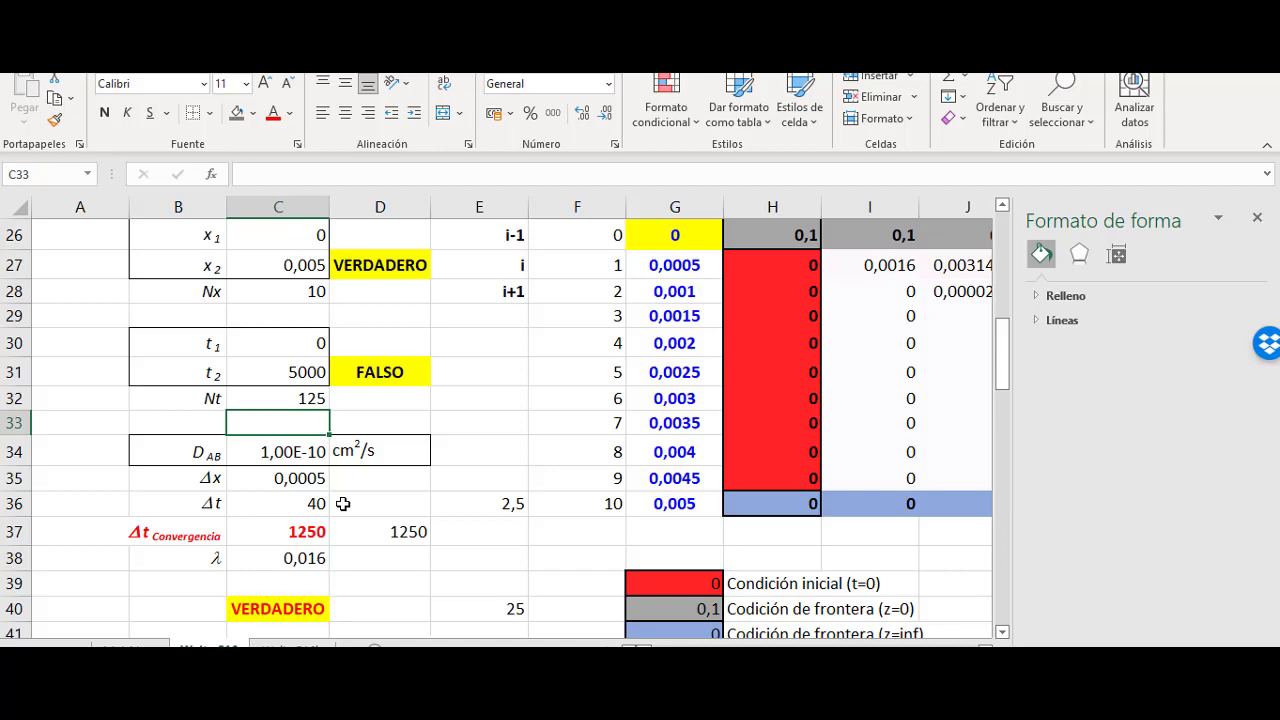
scroll(300, 535, down, 2)
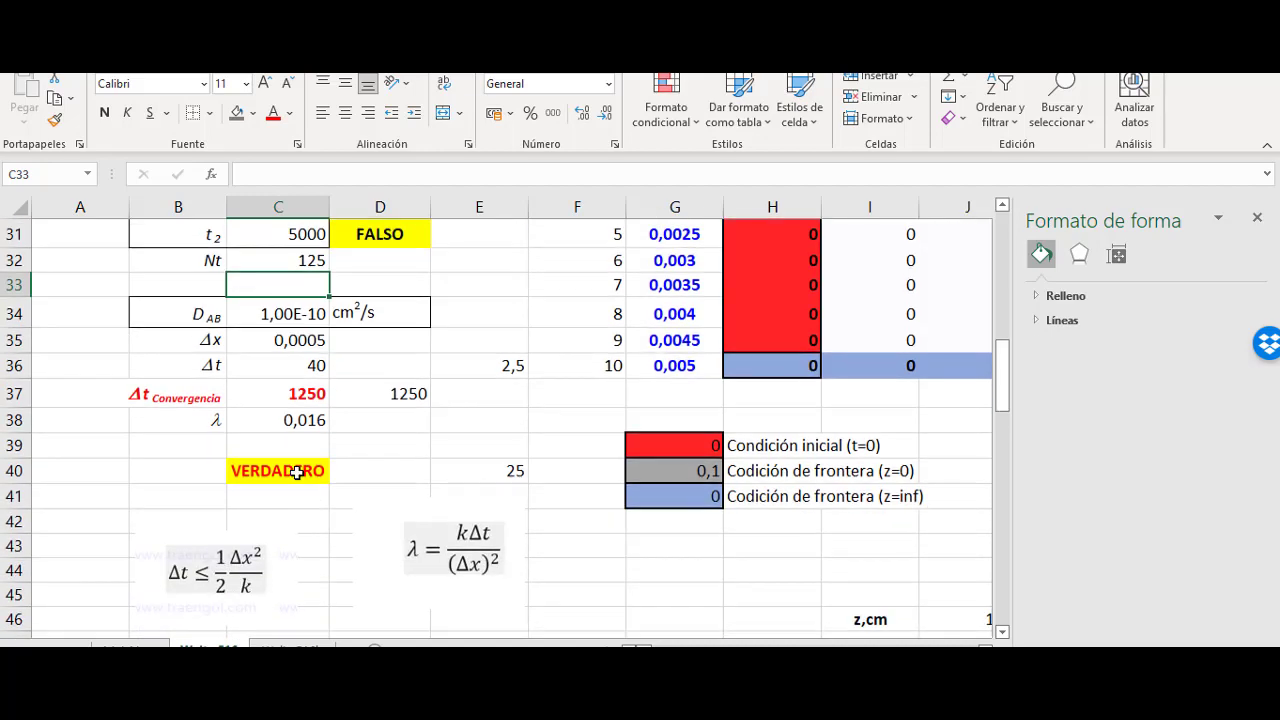
click(297, 472)
double_click(297, 472)
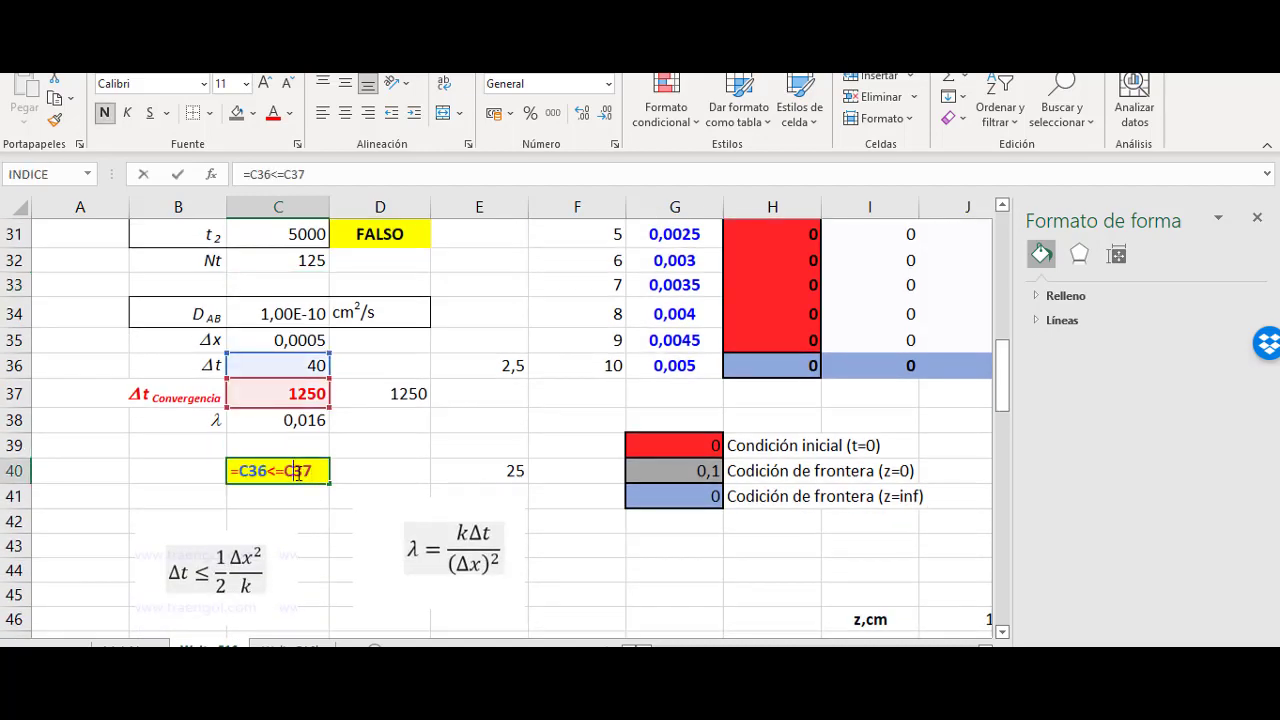
key(Return)
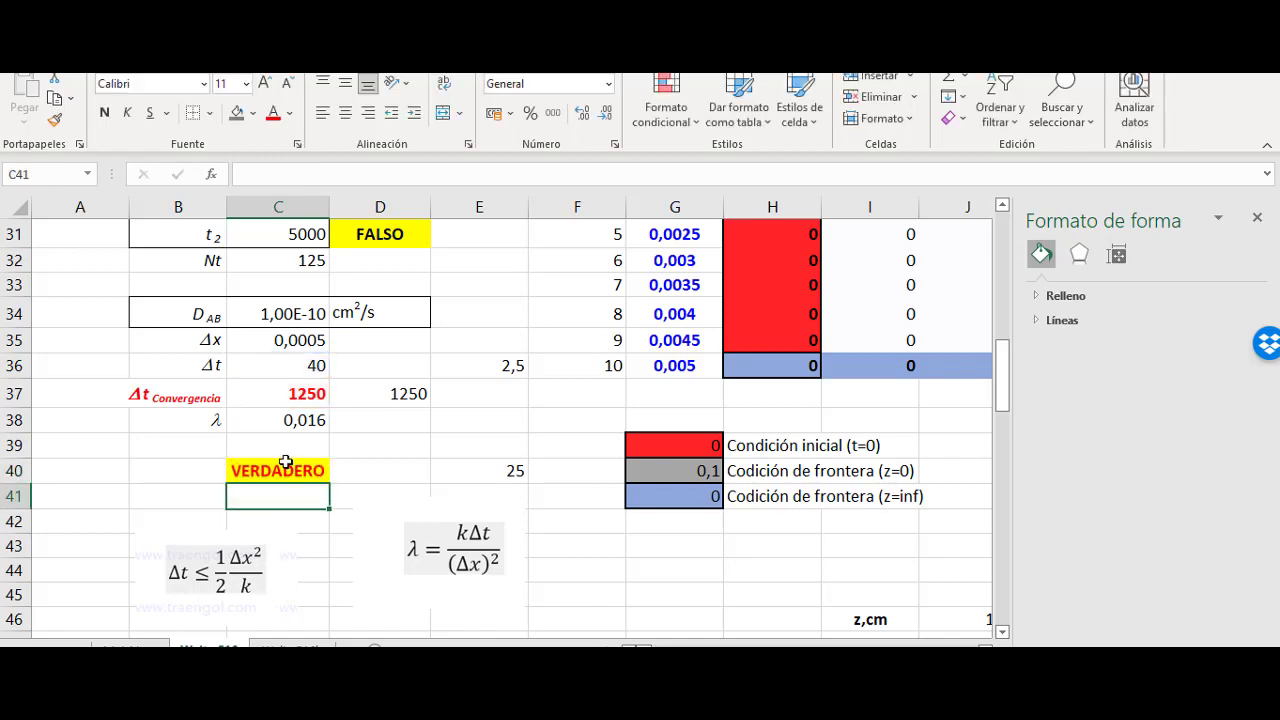
click(300, 423)
scroll(519, 510, up, 1)
scroll(519, 510, up, 1)
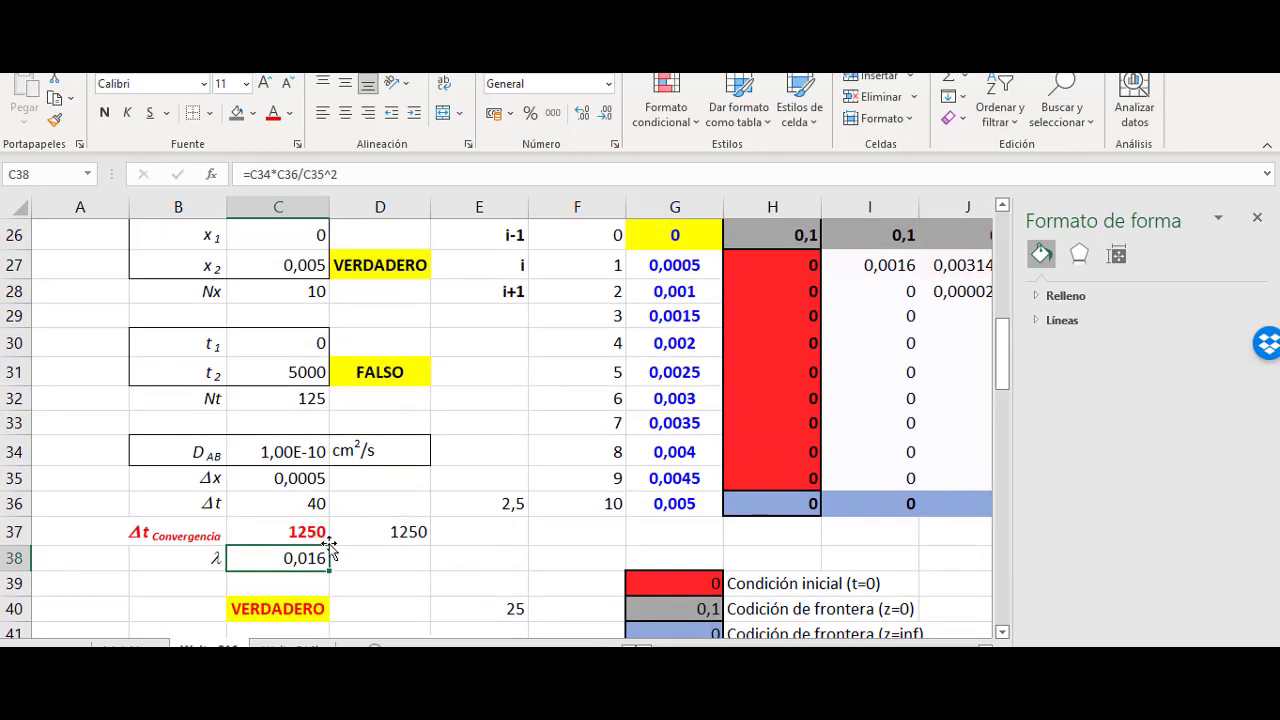
key(alt+Tab)
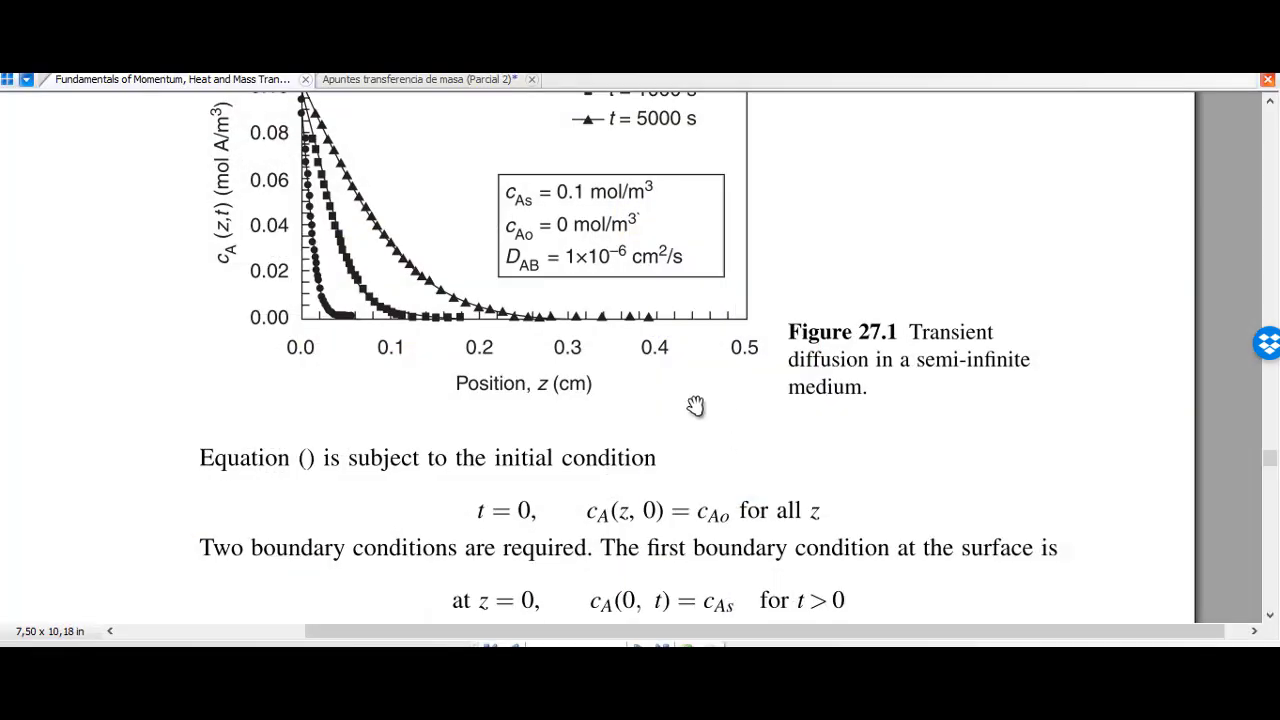
Step: Review the curve times in Figure 27.1, switch back to the Excel sheet and compare them with the time values in row 25
scroll(470, 470, up, 1)
scroll(640, 290, up, 1)
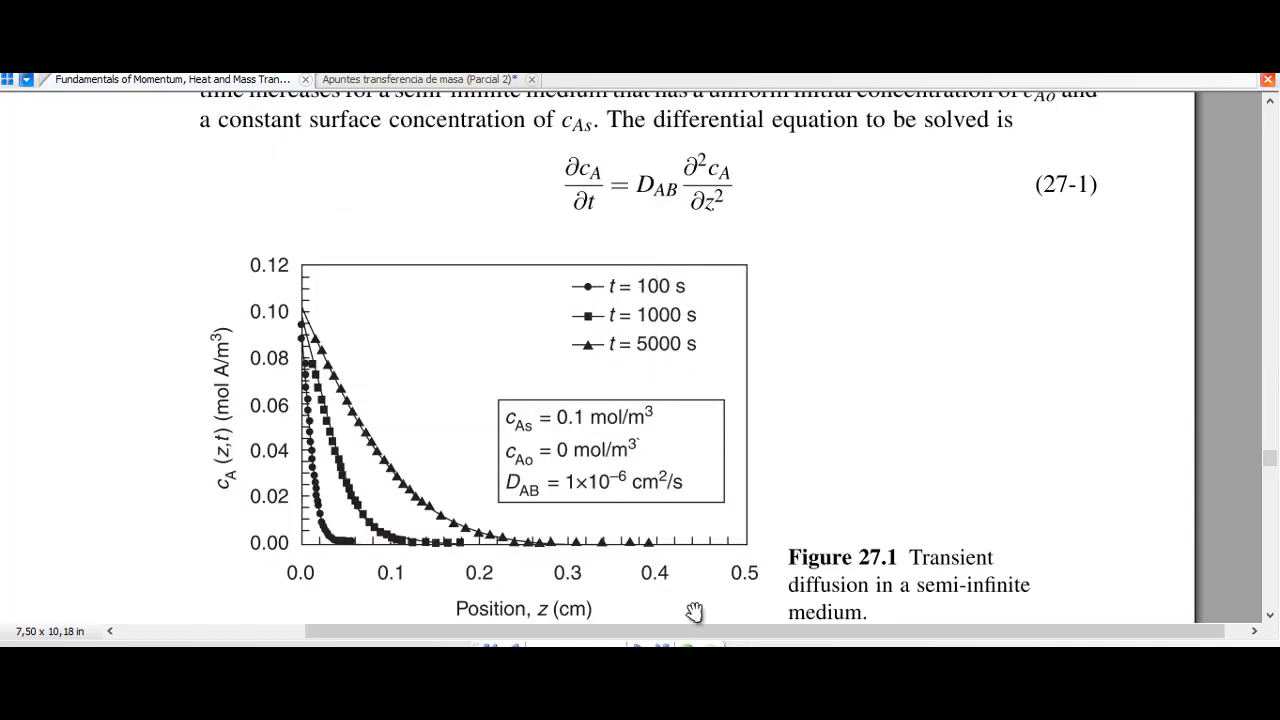
key(alt+Tab)
scroll(803, 568, up, 2)
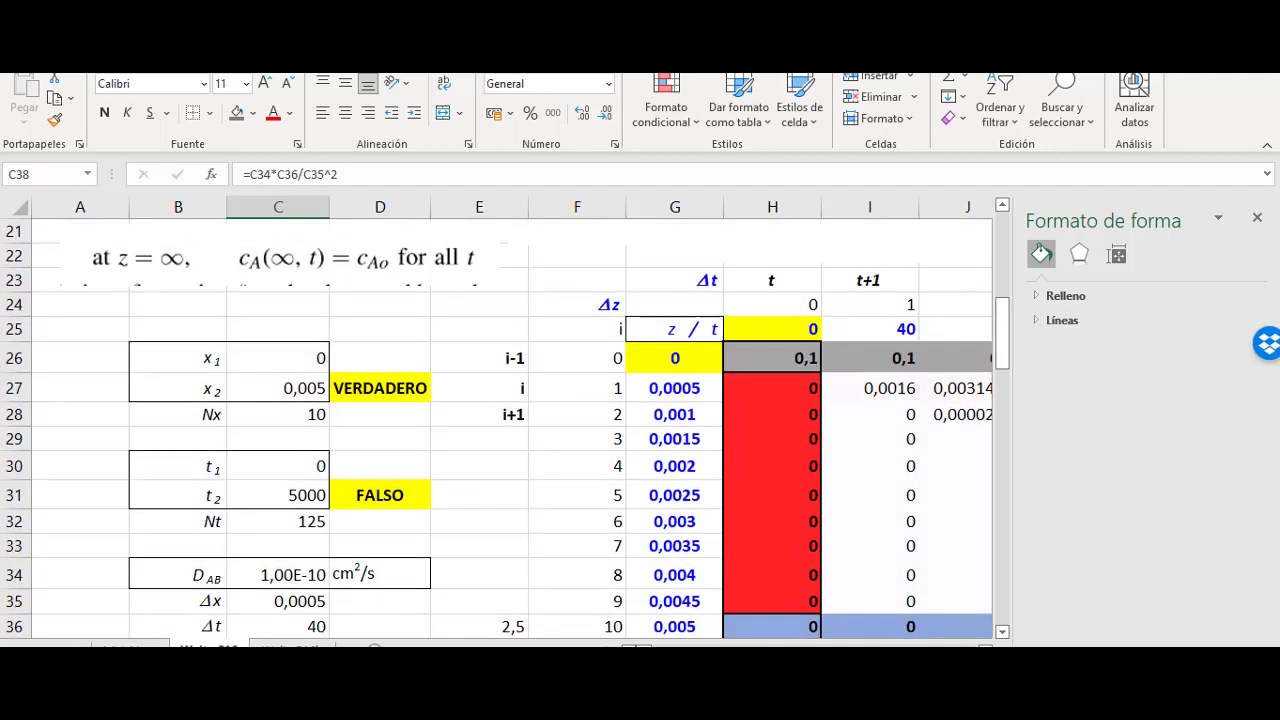
scroll(596, 398, right, 5)
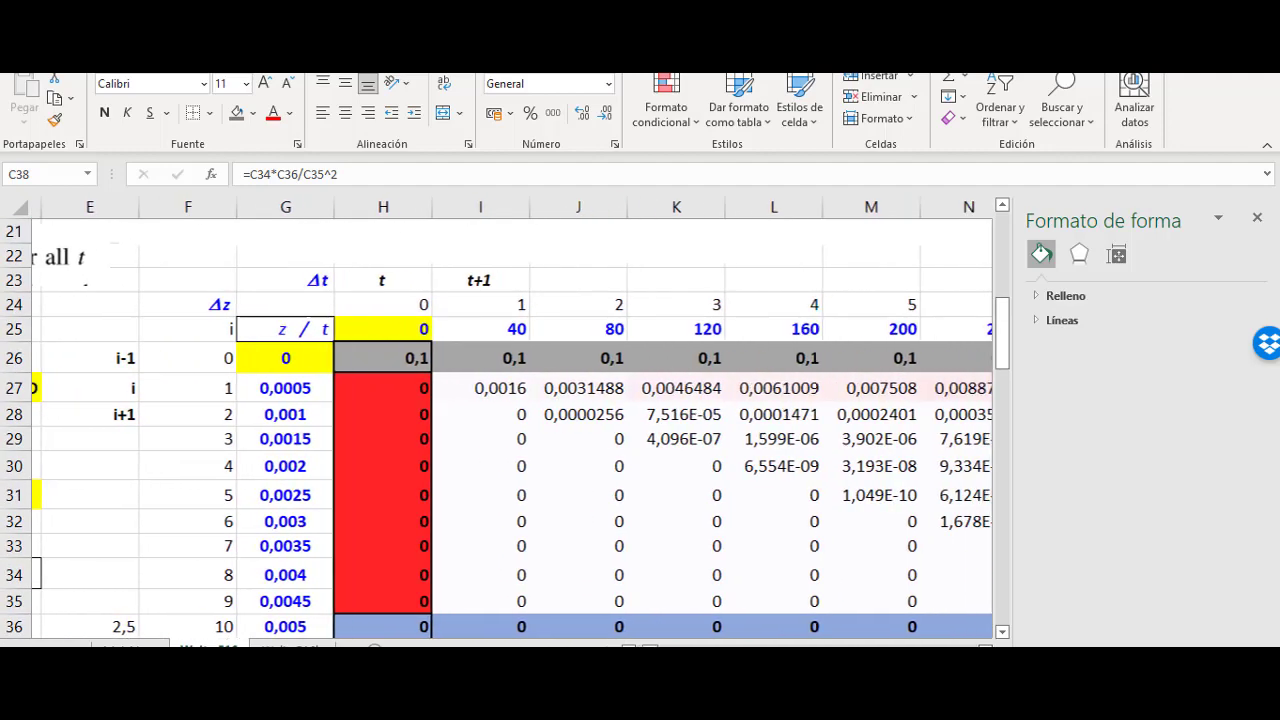
drag(494, 333, 566, 329)
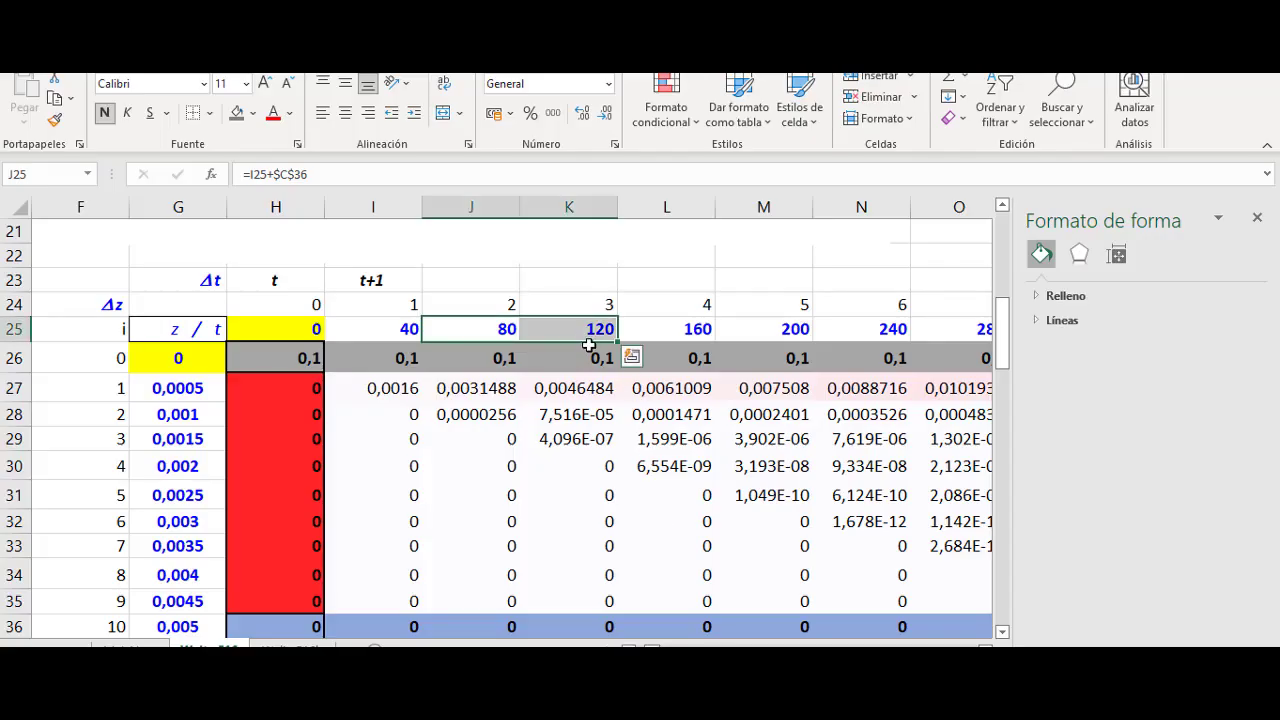
click(580, 334)
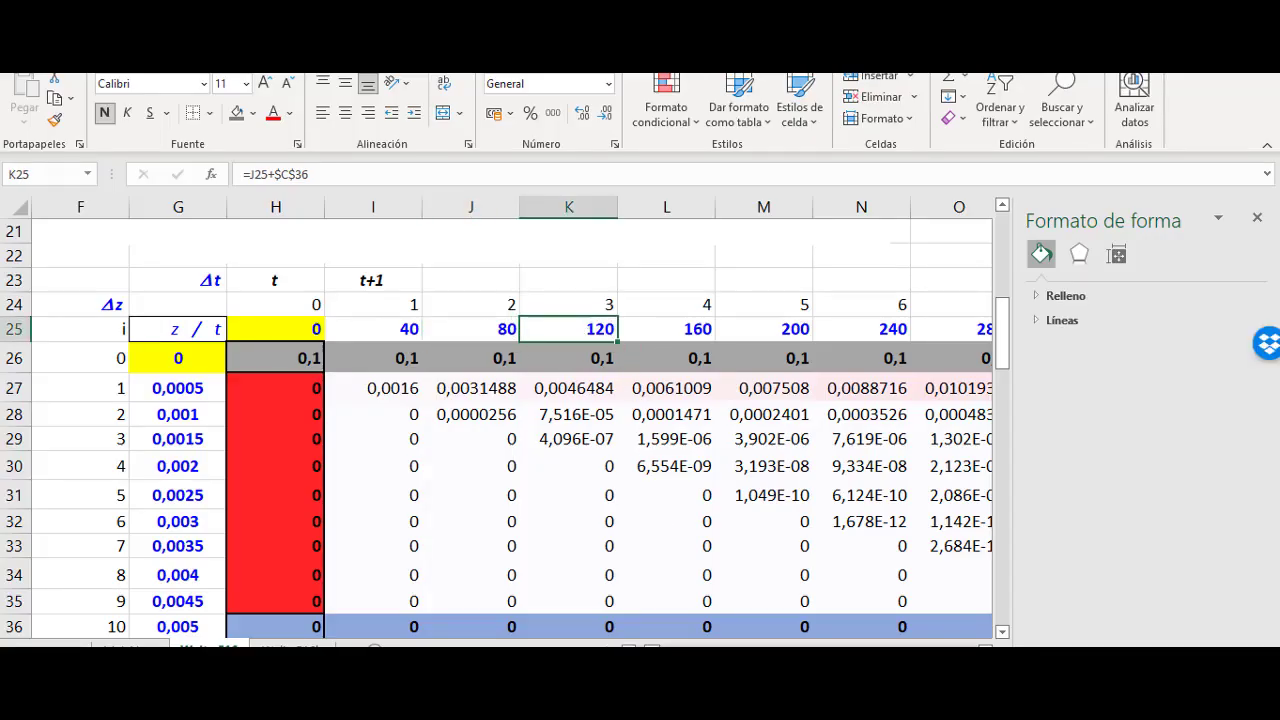
scroll(456, 602, left, 3)
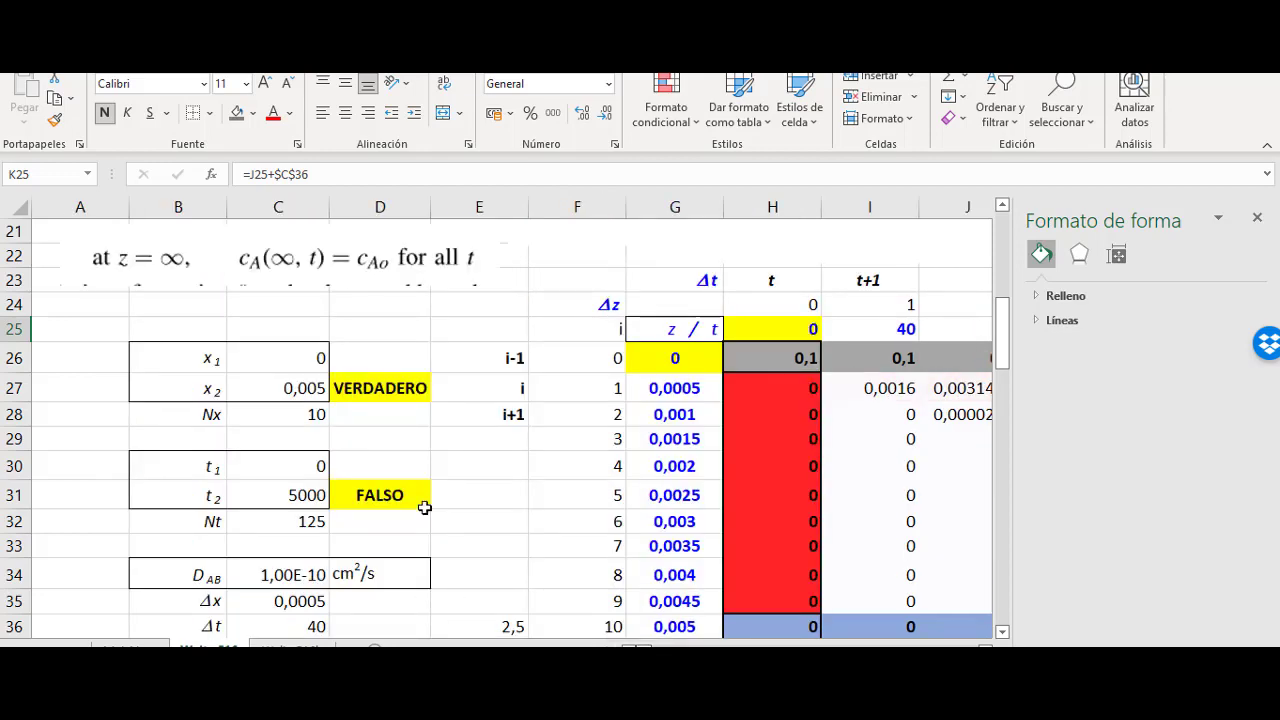
Step: Set the number of time divisions Nt in C32 to 200 and inspect the Δt formula in C36
scroll(400, 530, down, 2)
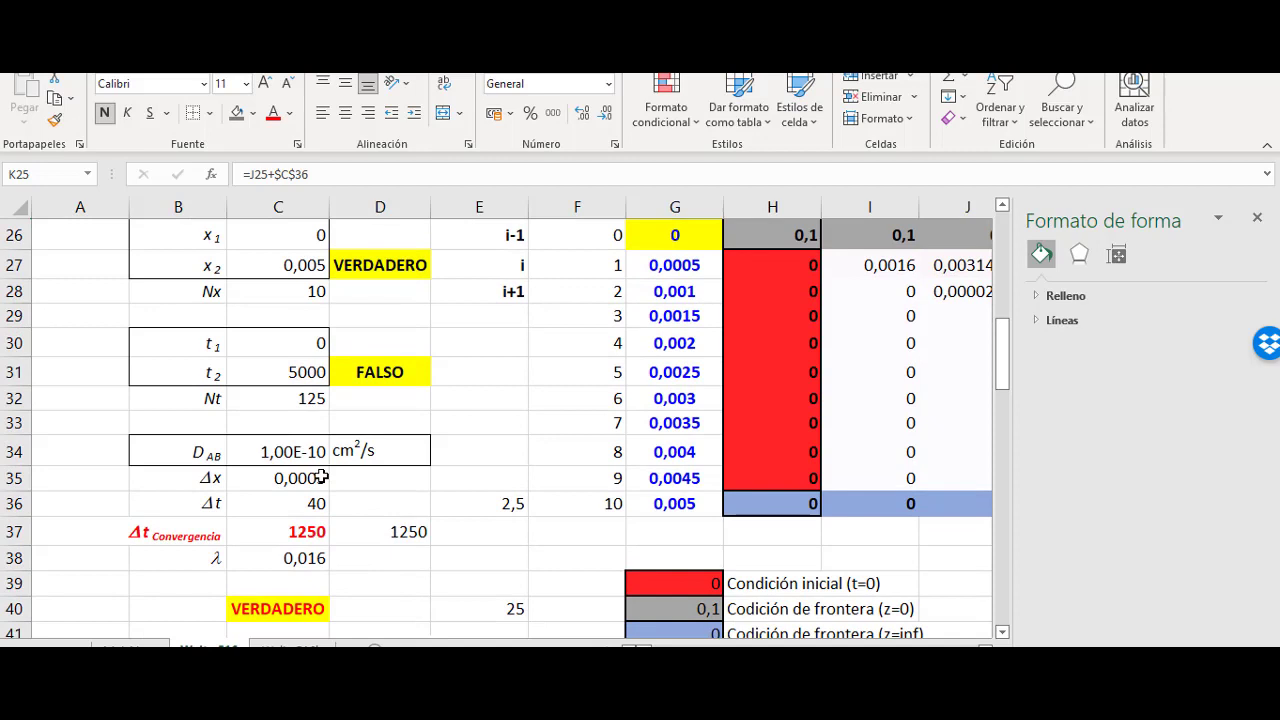
click(310, 405)
text(200)
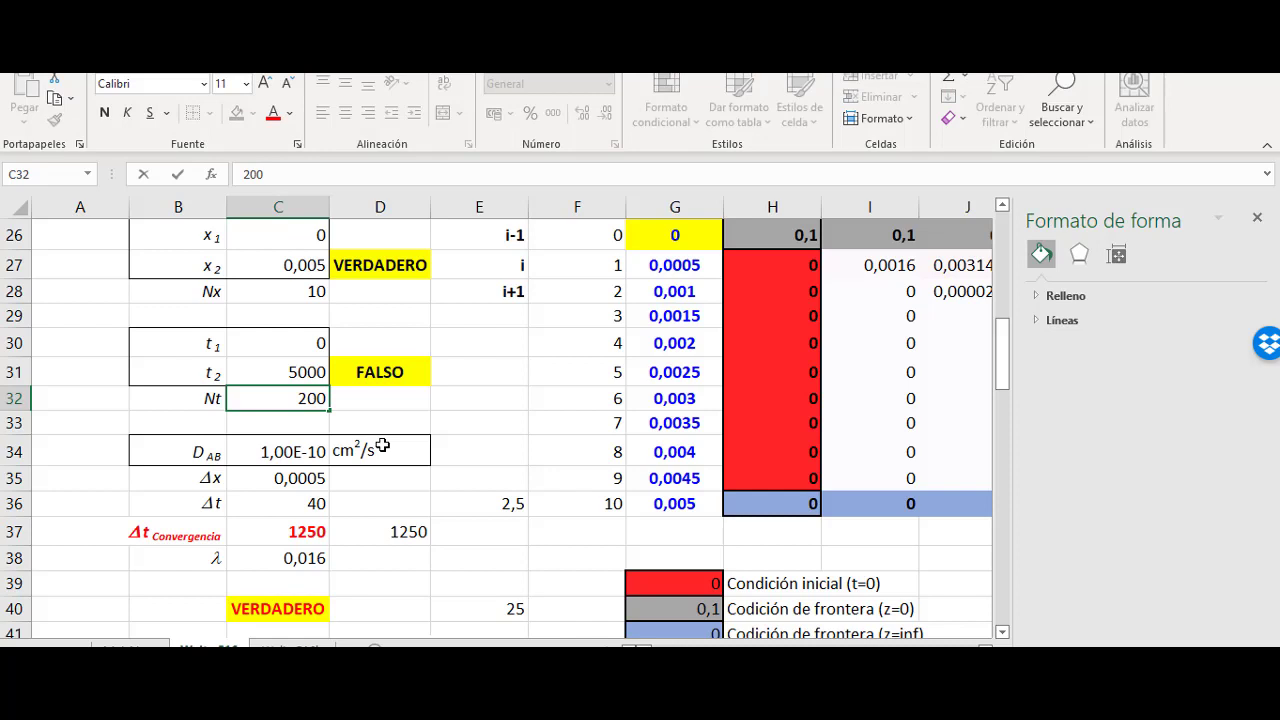
key(Return)
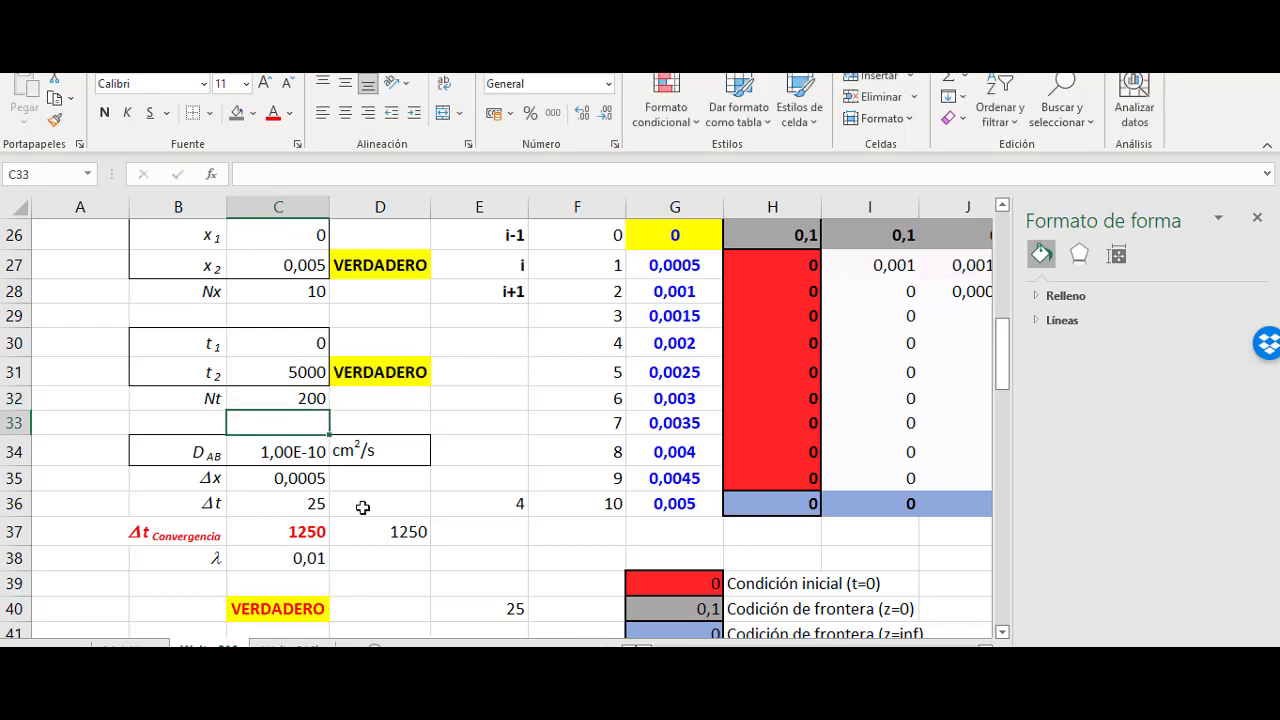
click(309, 560)
click(300, 505)
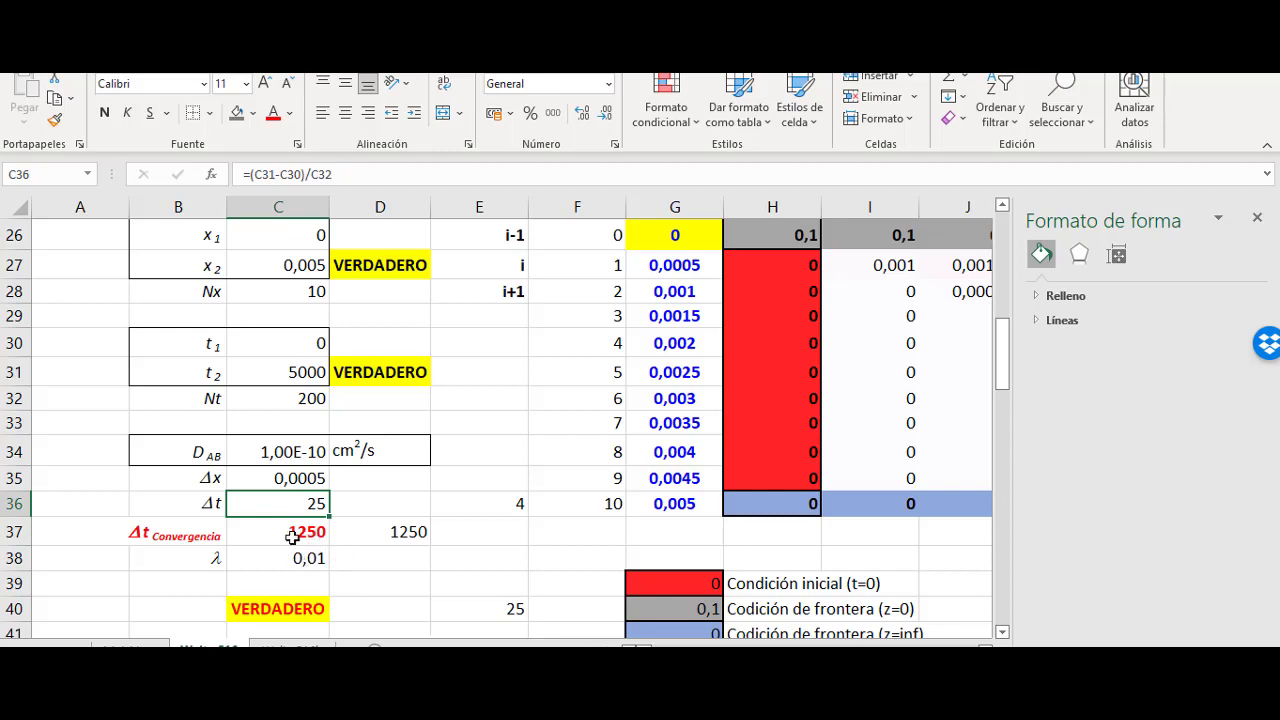
double_click(292, 507)
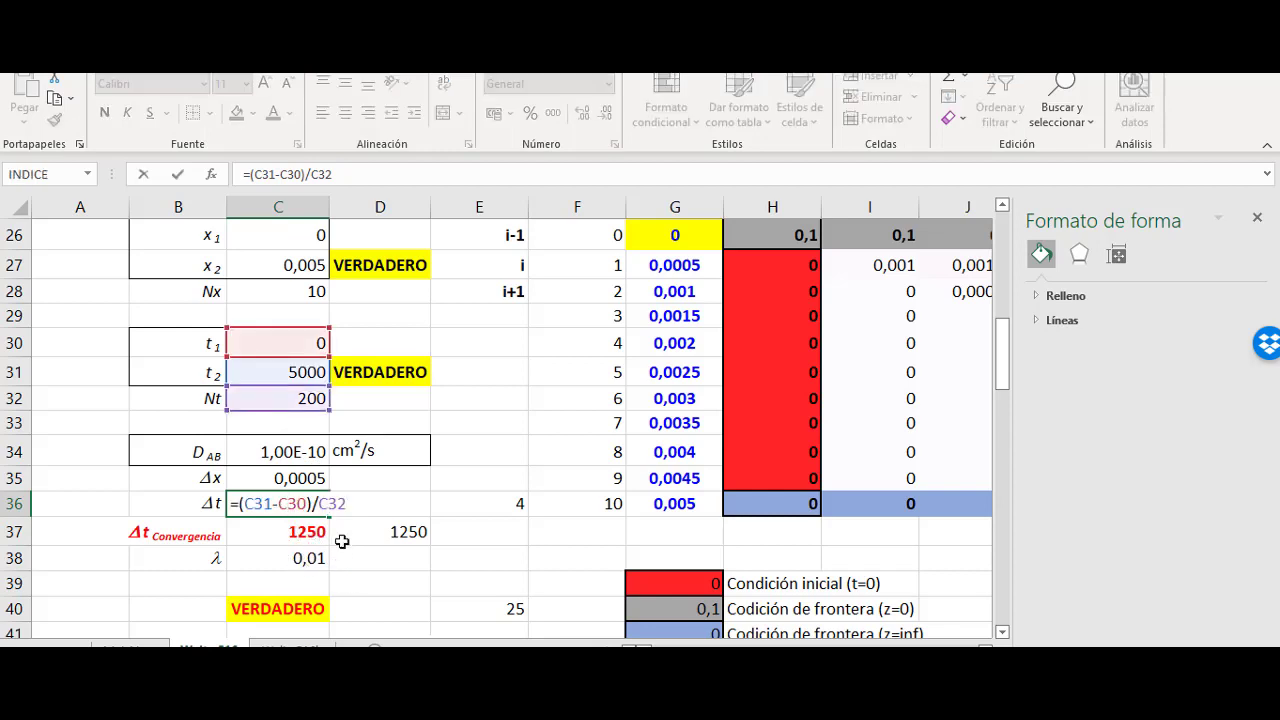
key(Return)
Step: Set Nt in C32 to 125 and back to 200 to compare the resulting Δt
click(309, 400)
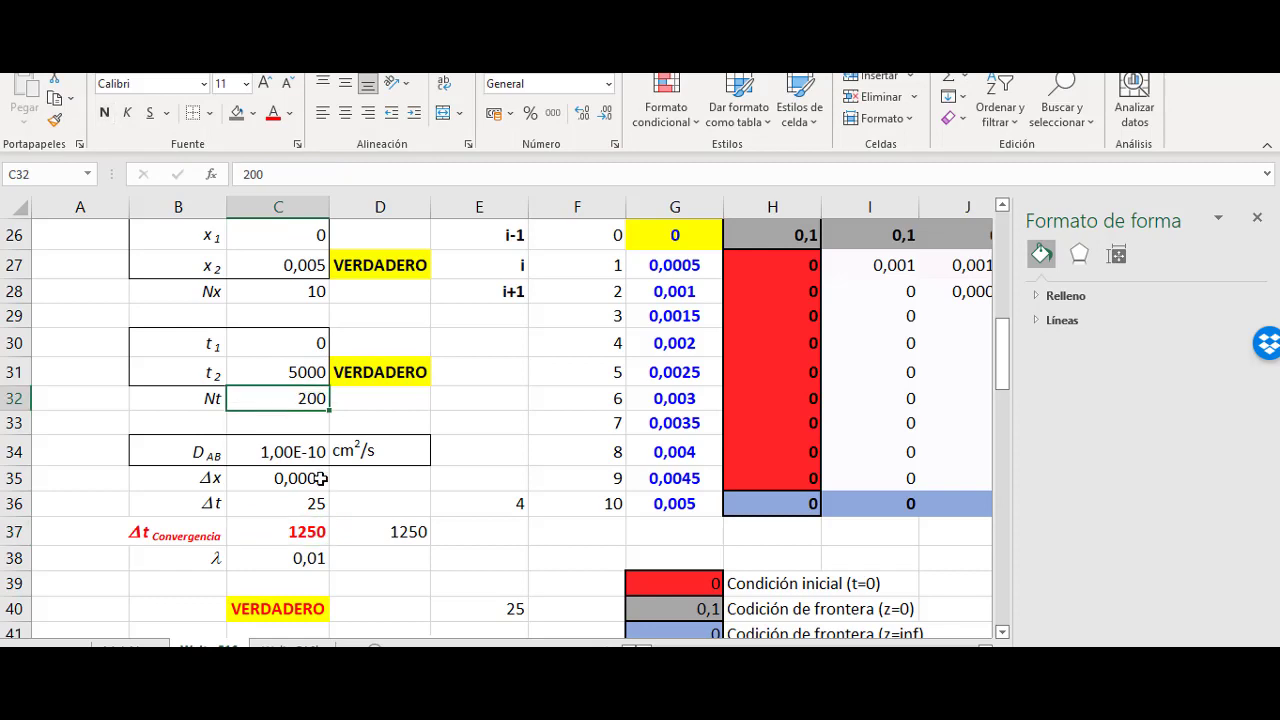
text(125)
key(Return)
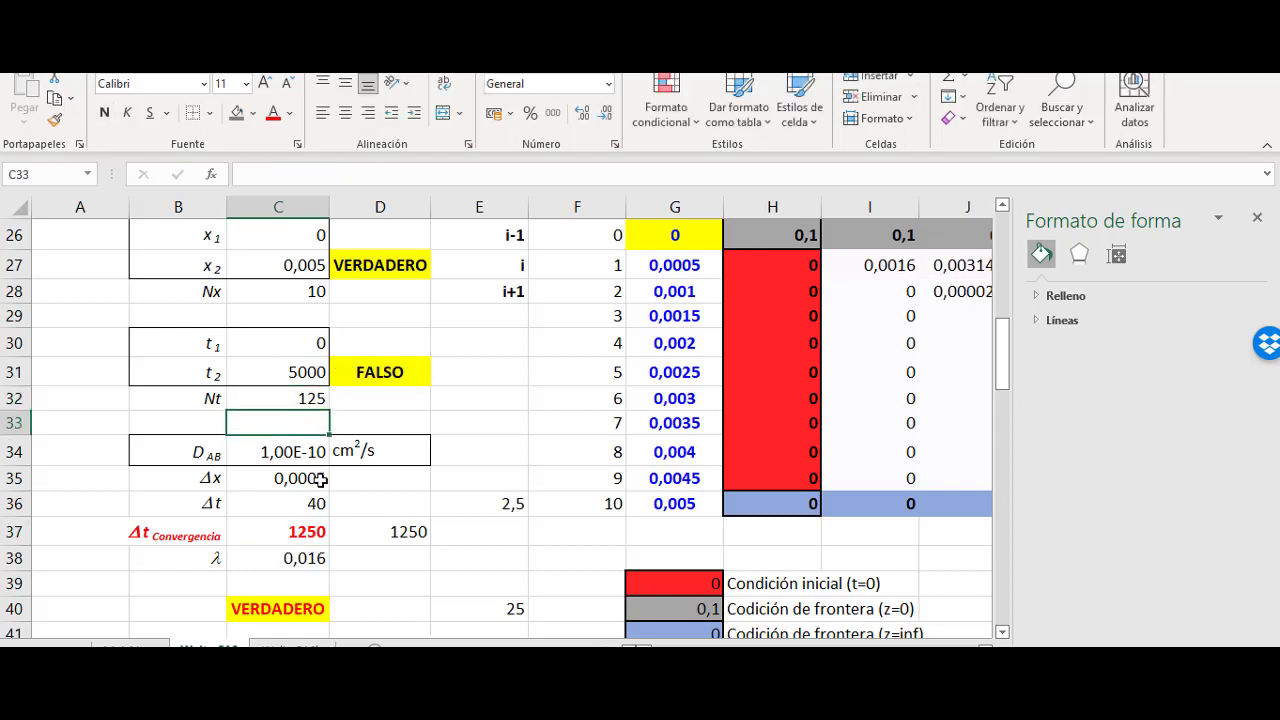
click(300, 503)
click(301, 405)
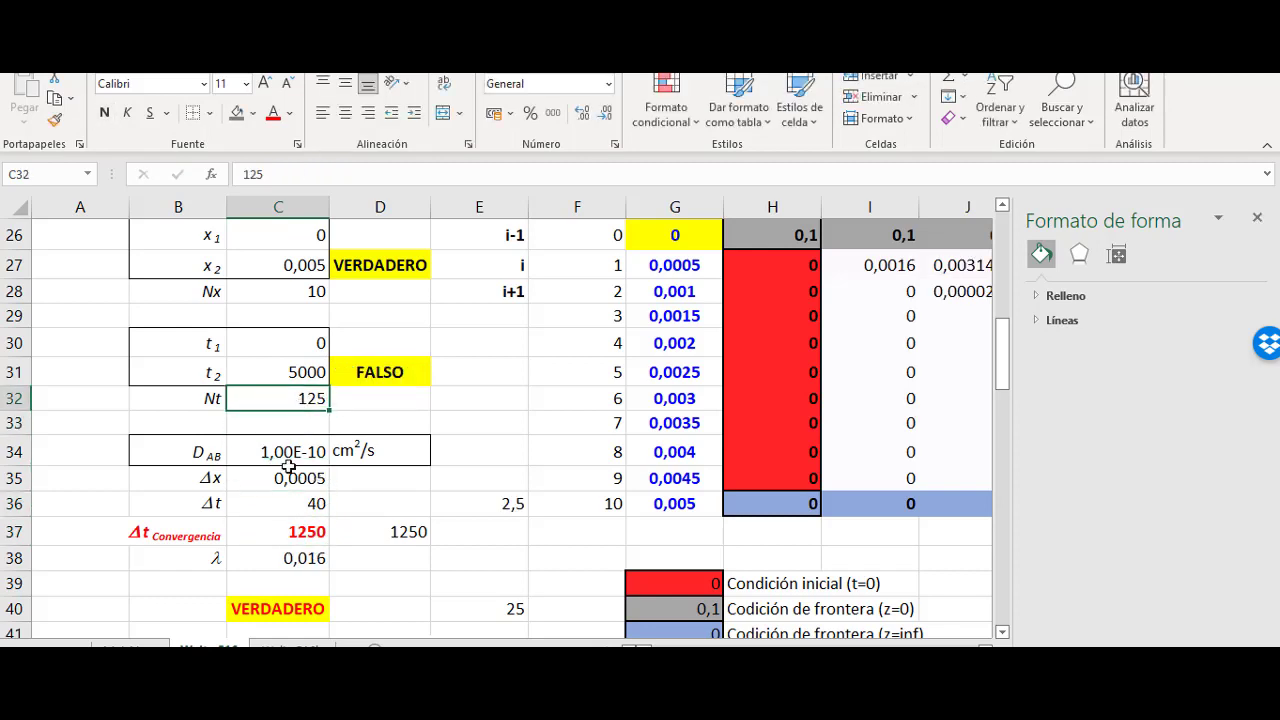
text(200)
key(Return)
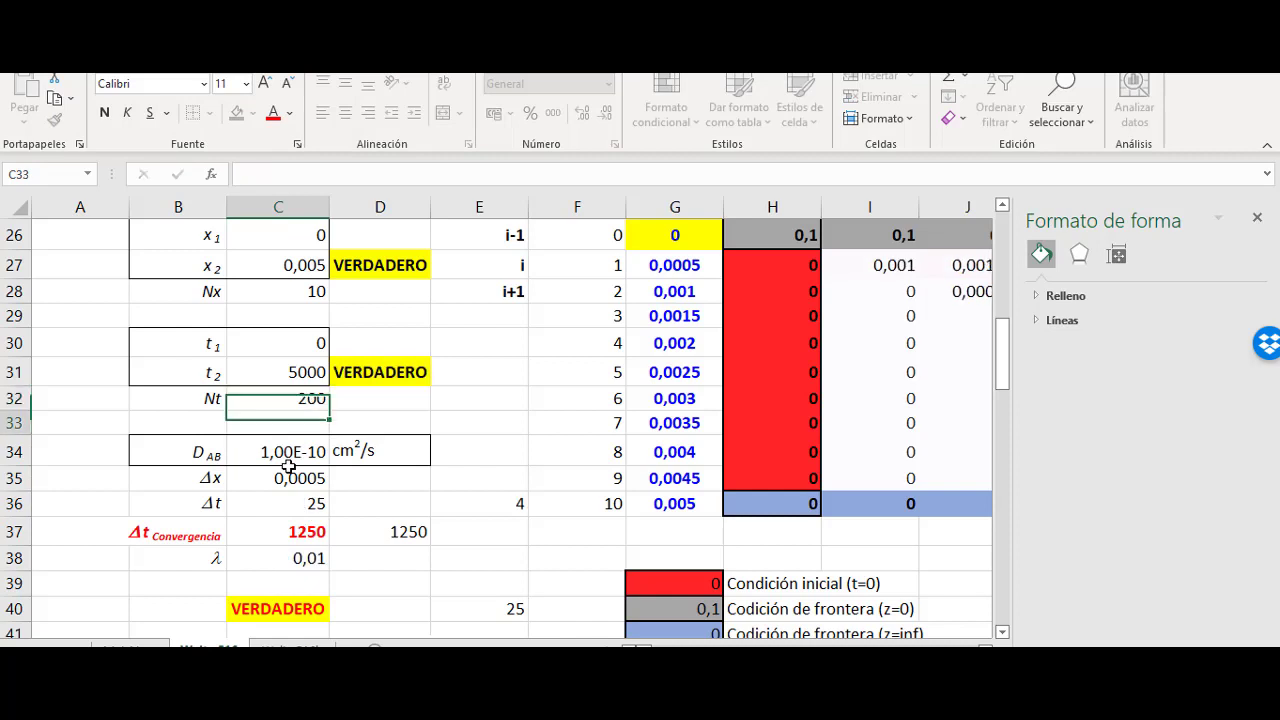
click(292, 508)
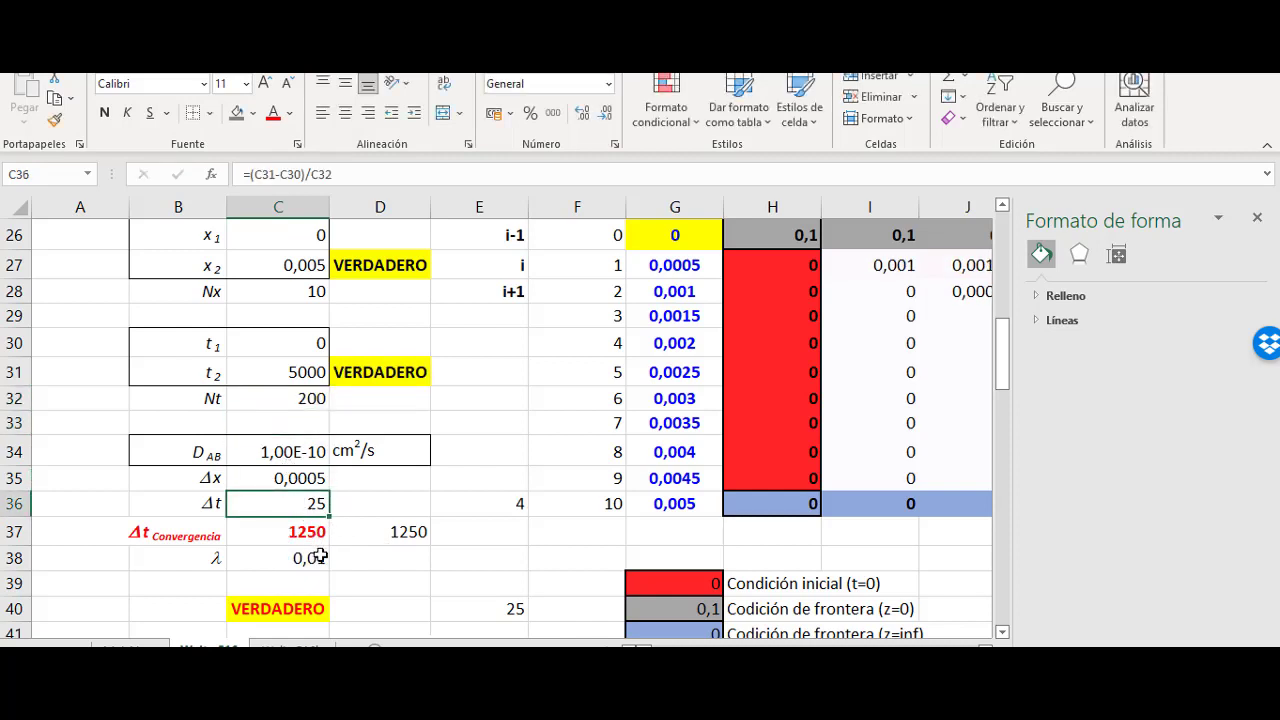
click(304, 400)
Step: Check the time step numbers and times in the grid's last columns against Nt and t₂, and return to the parameter block
scroll(670, 510, up, 2)
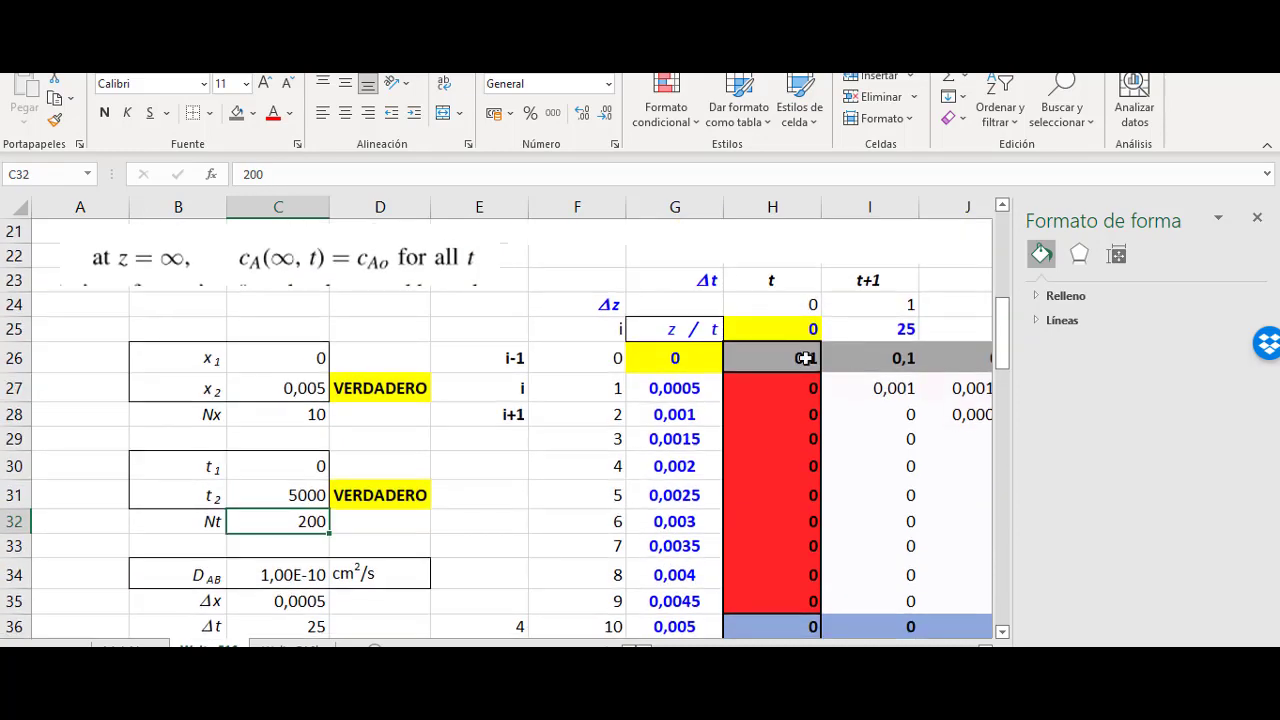
click(766, 336)
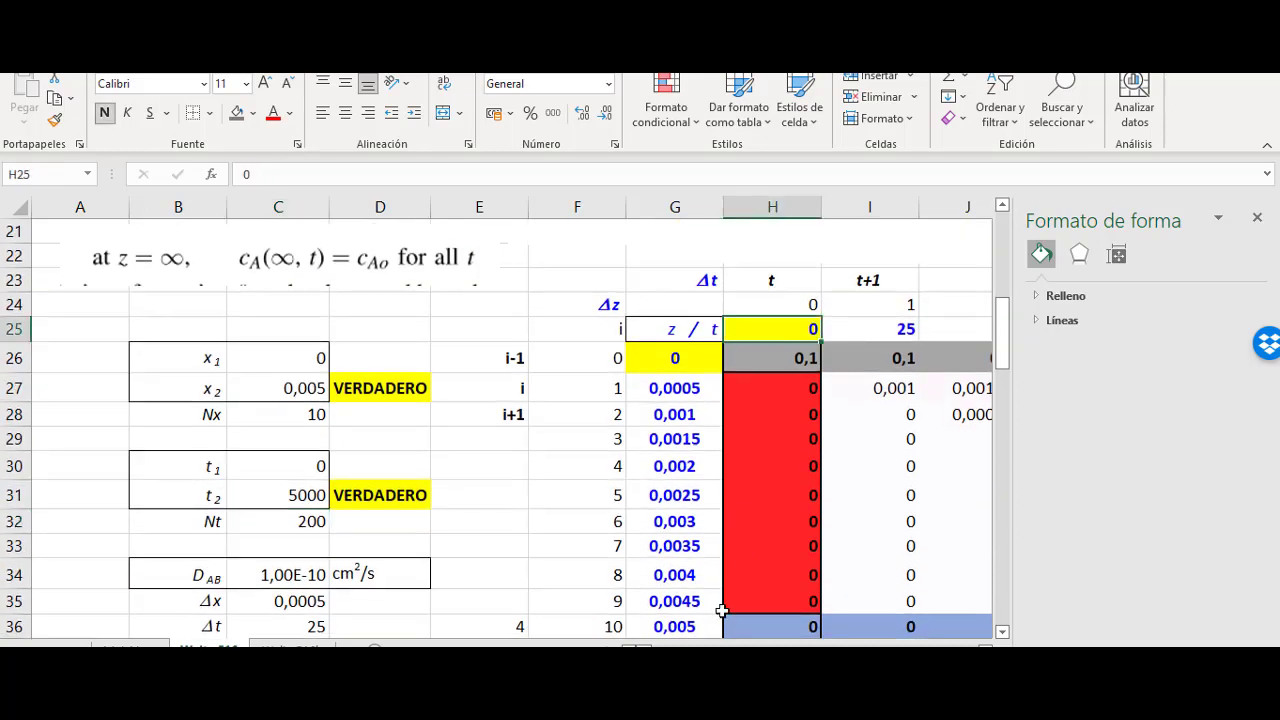
key(Left)
key(ctrl+Right)
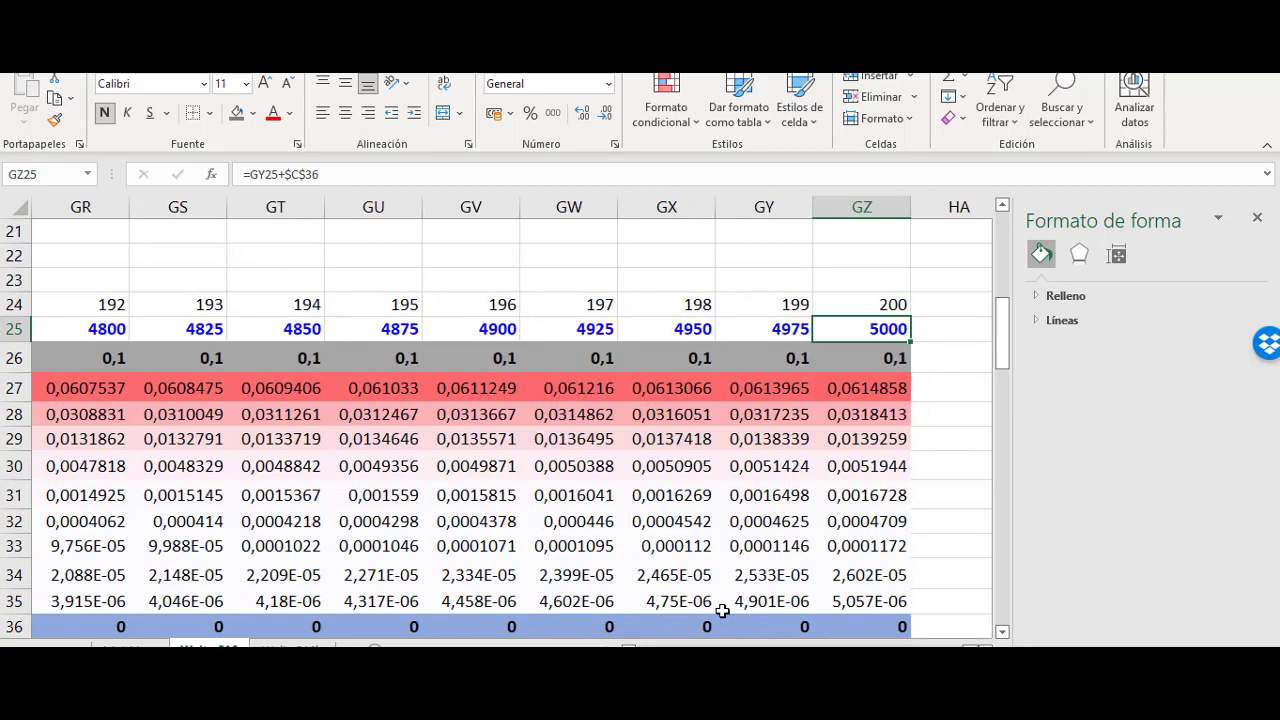
click(92, 305)
drag(168, 303, 845, 304)
click(884, 329)
key(ctrl+Left)
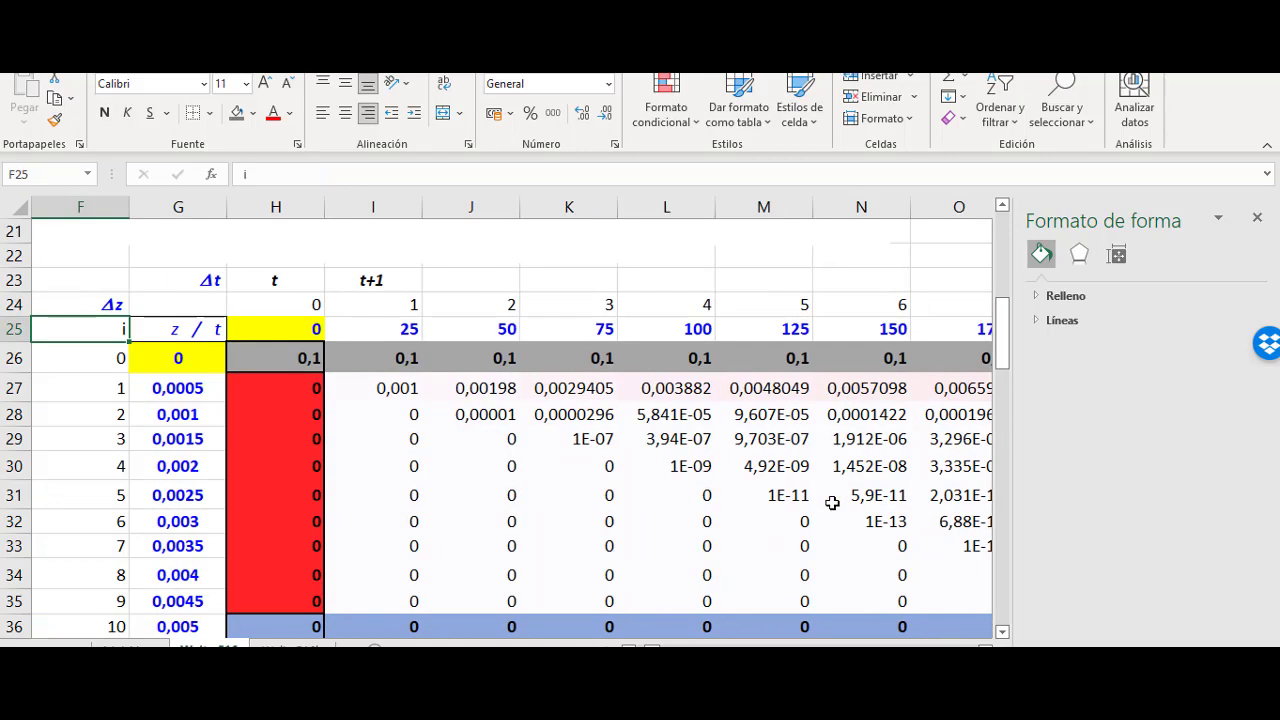
key(ctrl+Left)
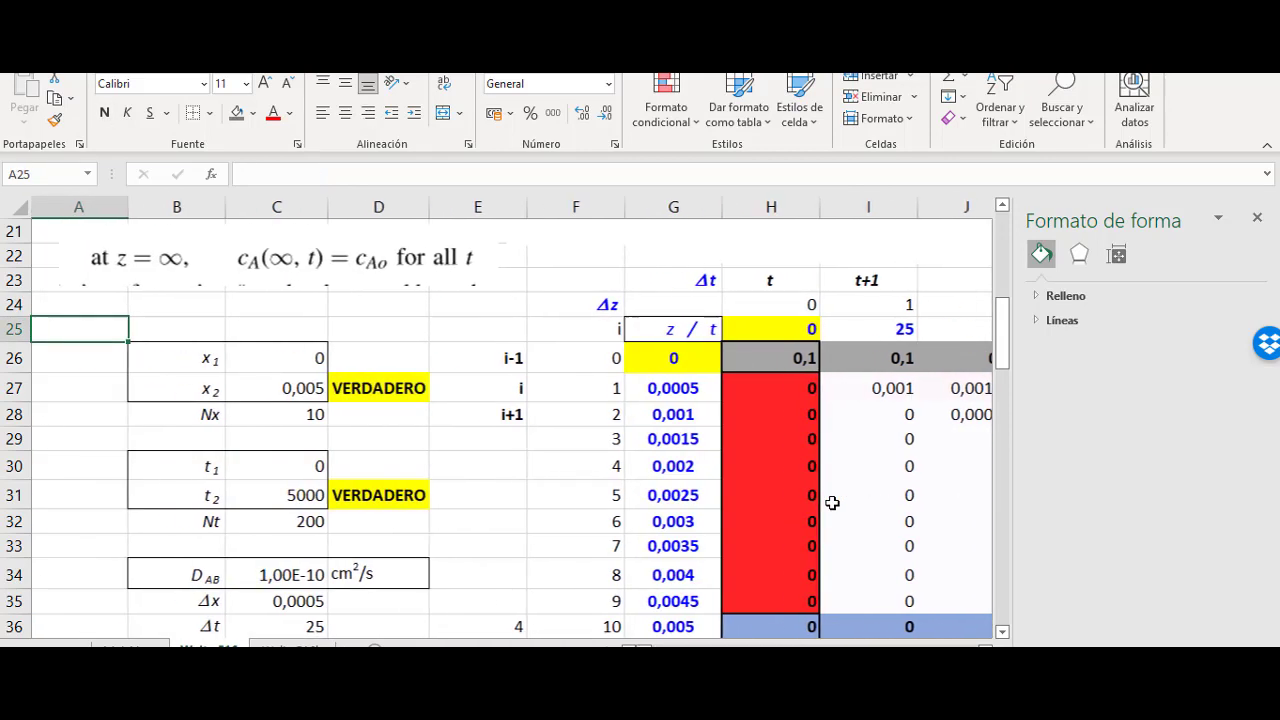
Step: Inspect the t₂ check formula in D31 and view the Δt and λ equations below the parameter block
scroll(381, 423, down, 2)
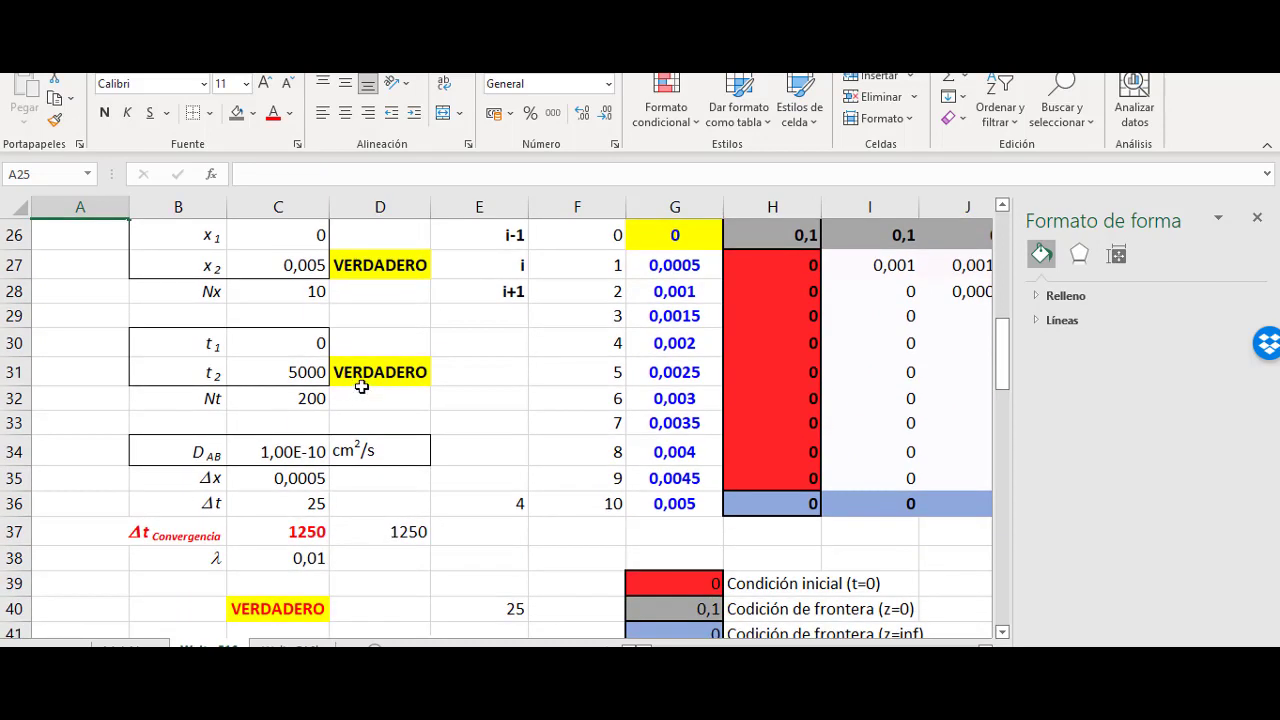
click(361, 388)
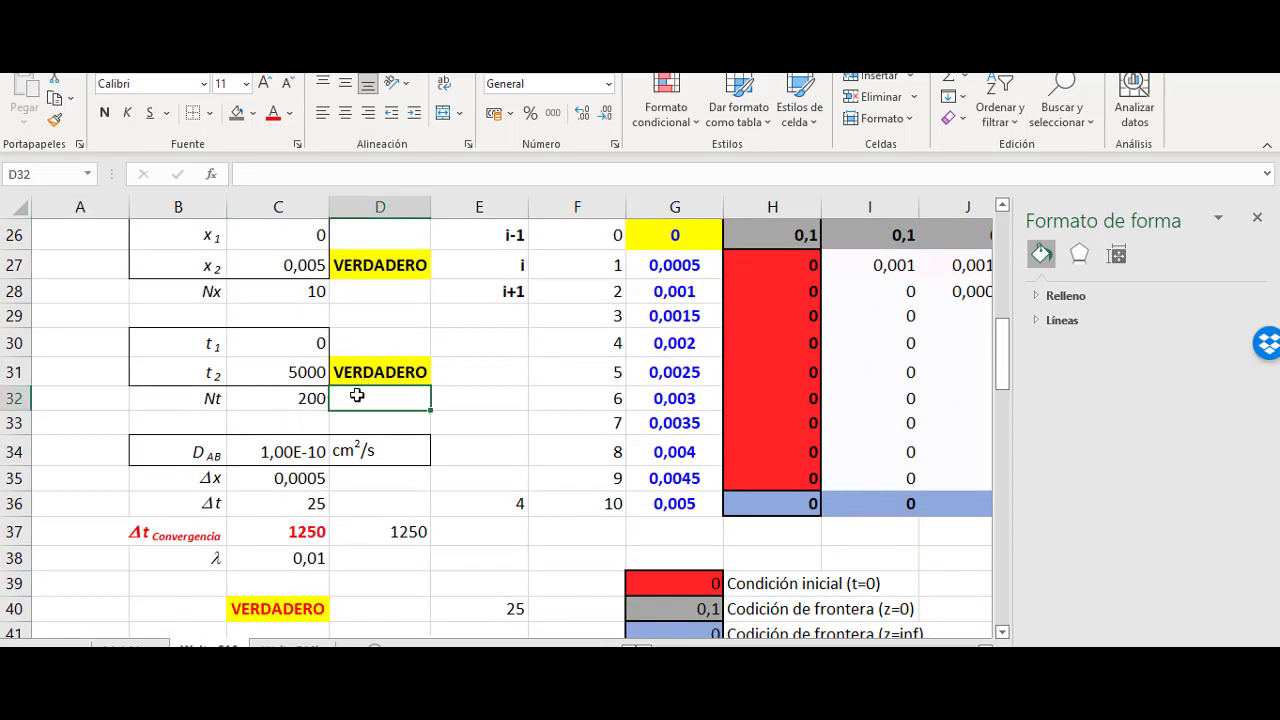
click(294, 371)
double_click(390, 373)
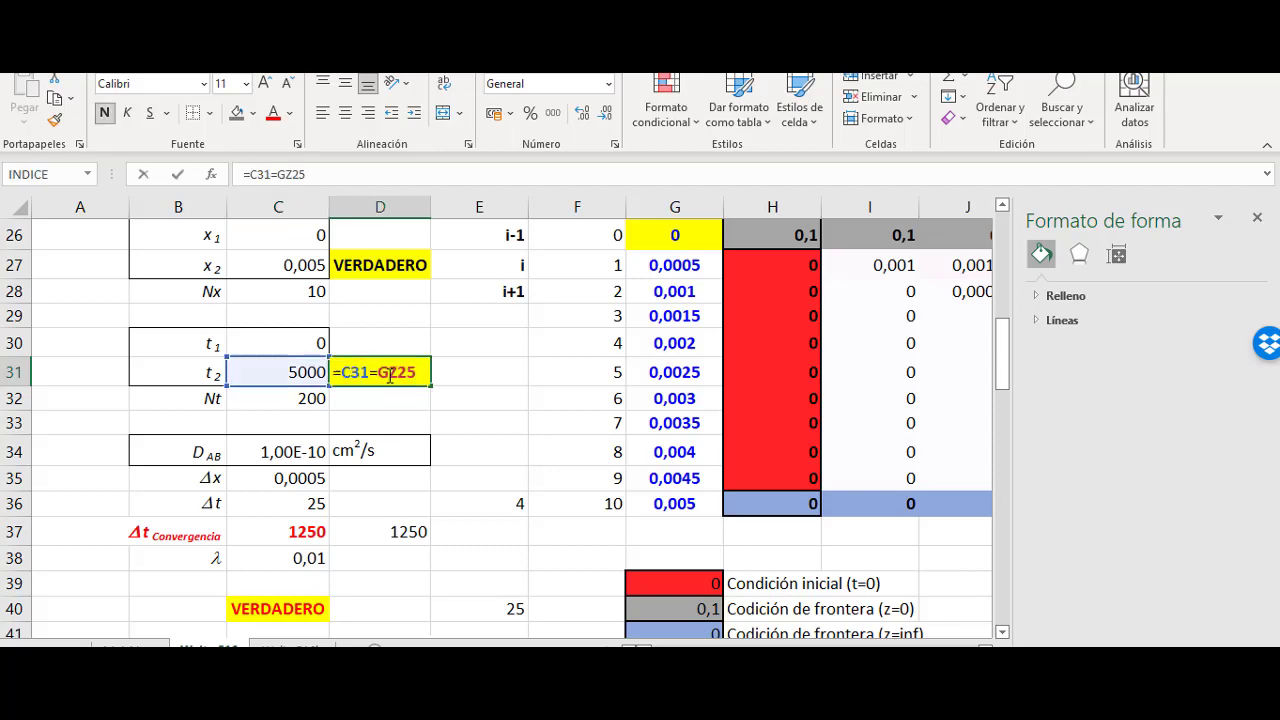
key(Return)
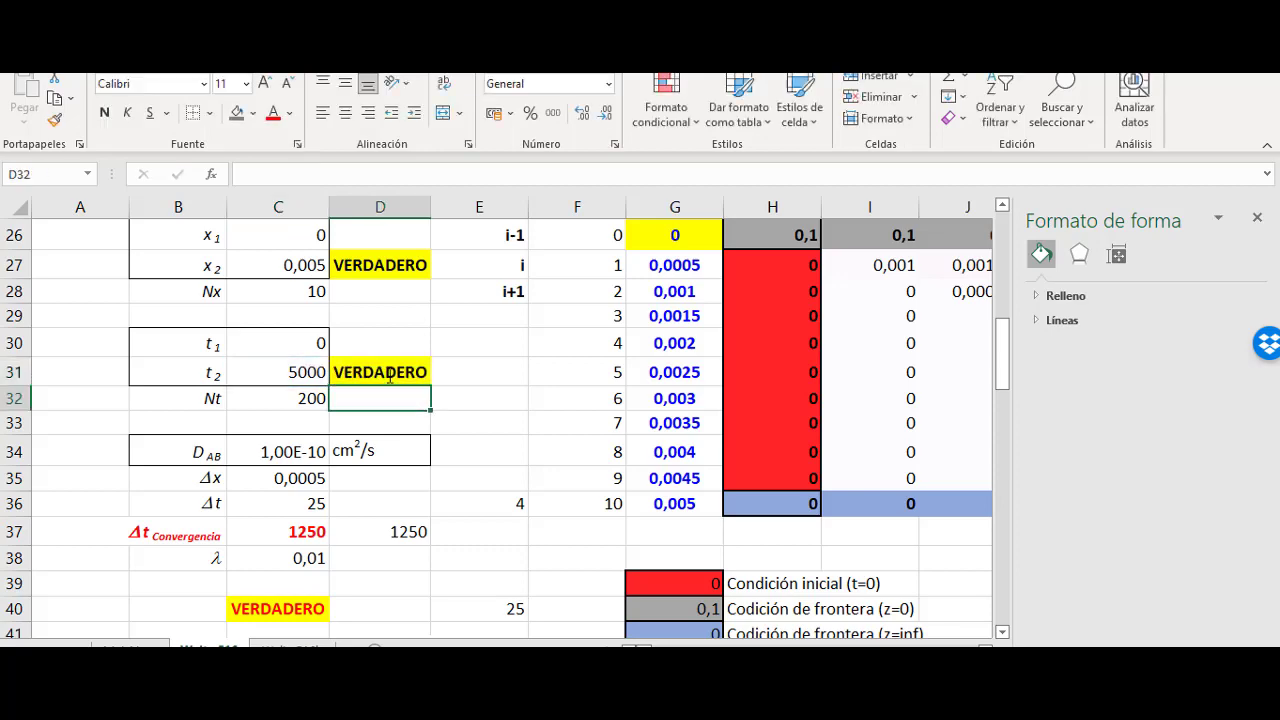
click(277, 373)
click(356, 372)
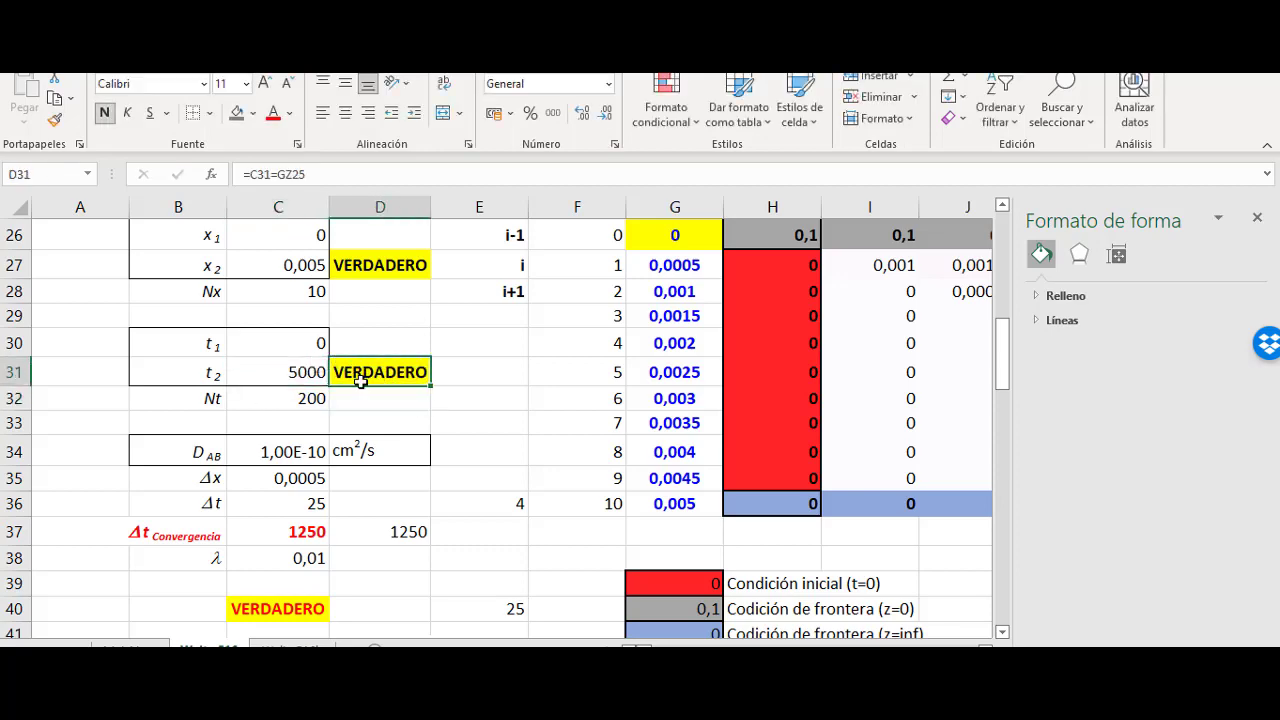
scroll(355, 413, down, 1)
scroll(358, 440, down, 1)
scroll(397, 436, down, 1)
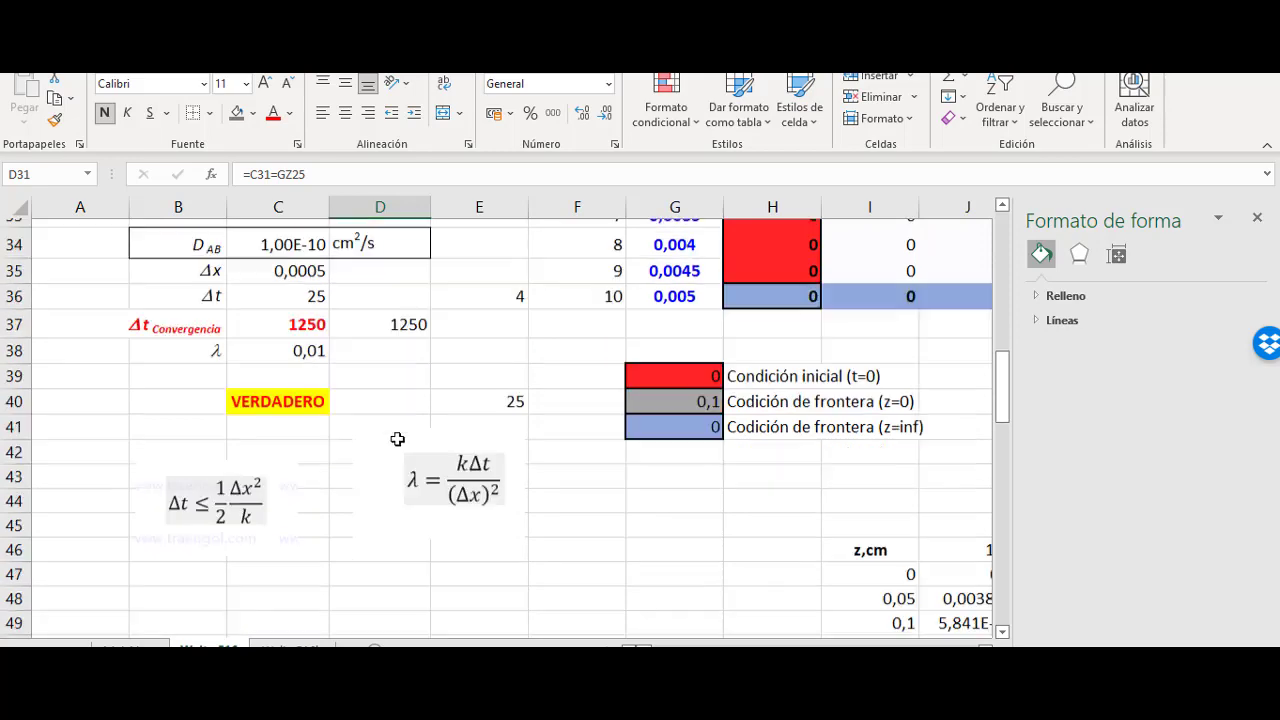
scroll(397, 439, up, 3)
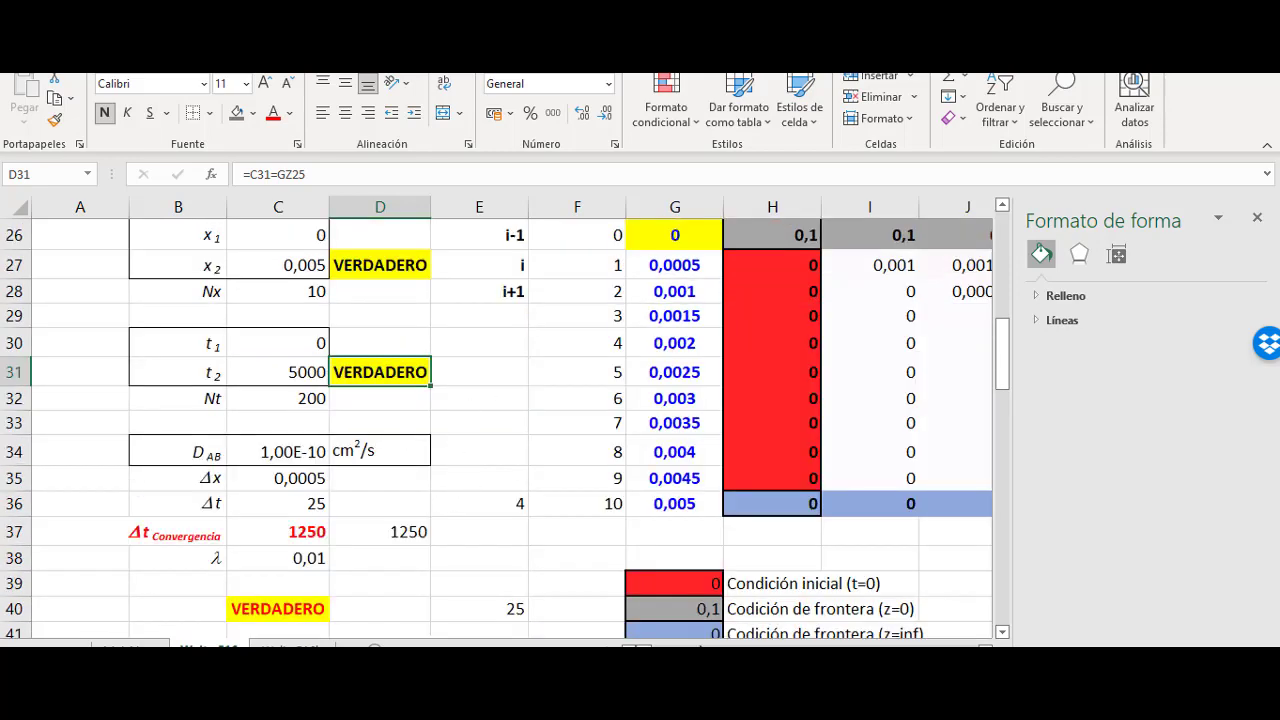
Step: Walk along the time row 25 across the grid and examine the concentration columns around time step 125 down to the z=inf boundary
scroll(824, 571, up, 3)
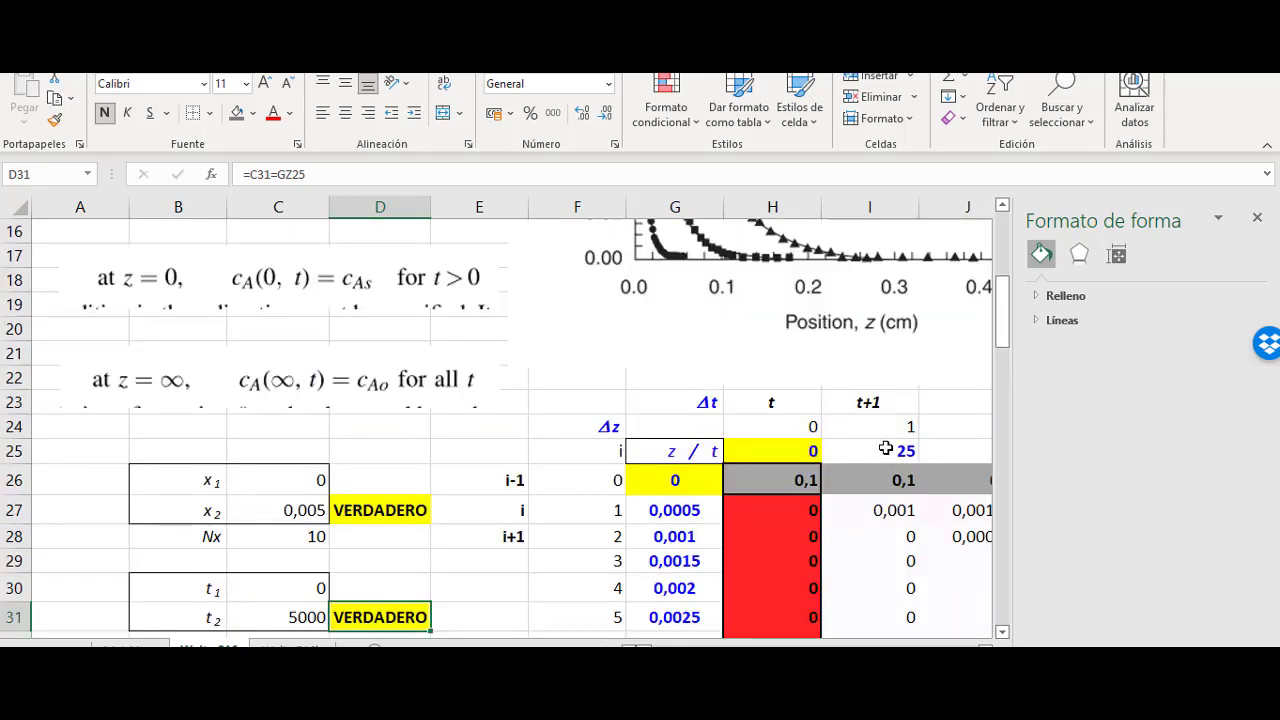
click(884, 456)
key(Right)
key(Right)
key(Right)
key(Right)
key(Right)
key(Right)
key(Right)
key(Right)
key(Right)
key(Right)
key(Right)
key(Right)
key(Right)
key(Right)
key(Right)
key(Right)
key(Right)
key(Right)
key(Right)
key(Right)
key(Right)
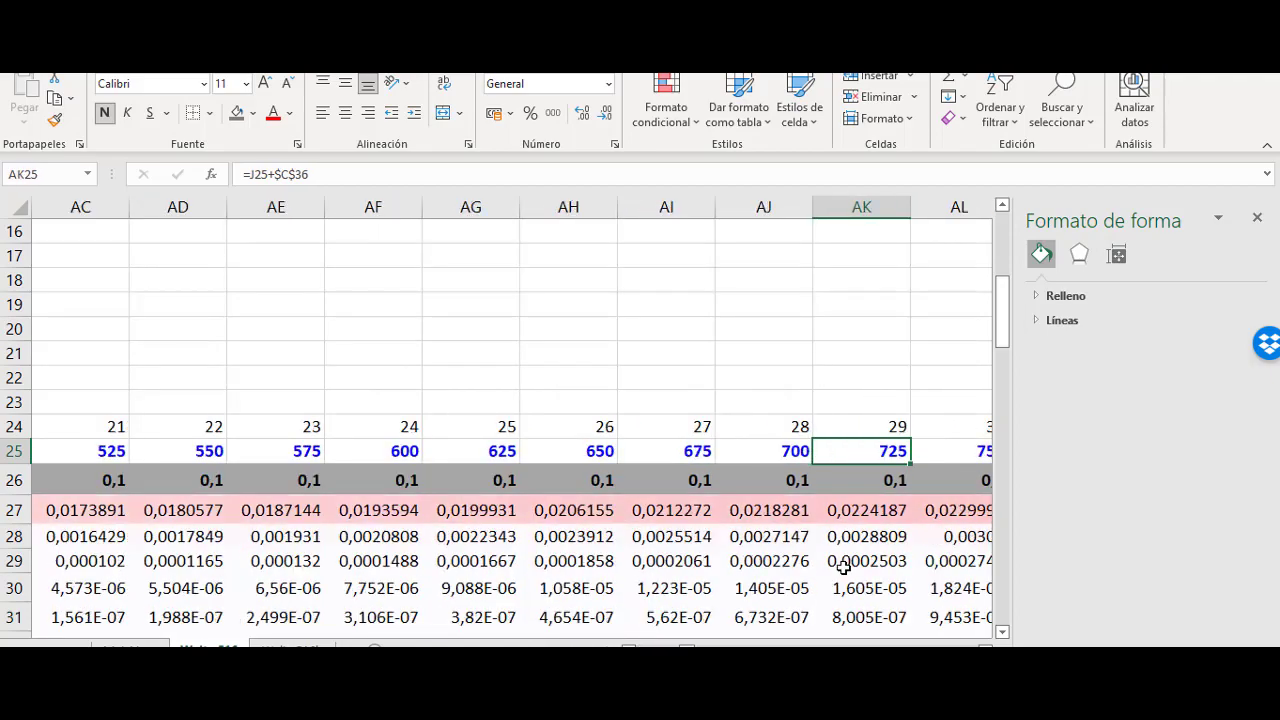
key(Right)
key(Right)
key(Right)
key(Right)
key(Right)
key(Right)
key(Right)
key(Right)
key(Right)
key(Right)
key(Right)
key(Right)
key(Right)
key(Right)
key(Right)
key(Right)
key(Right)
key(Right)
key(Right)
key(Right)
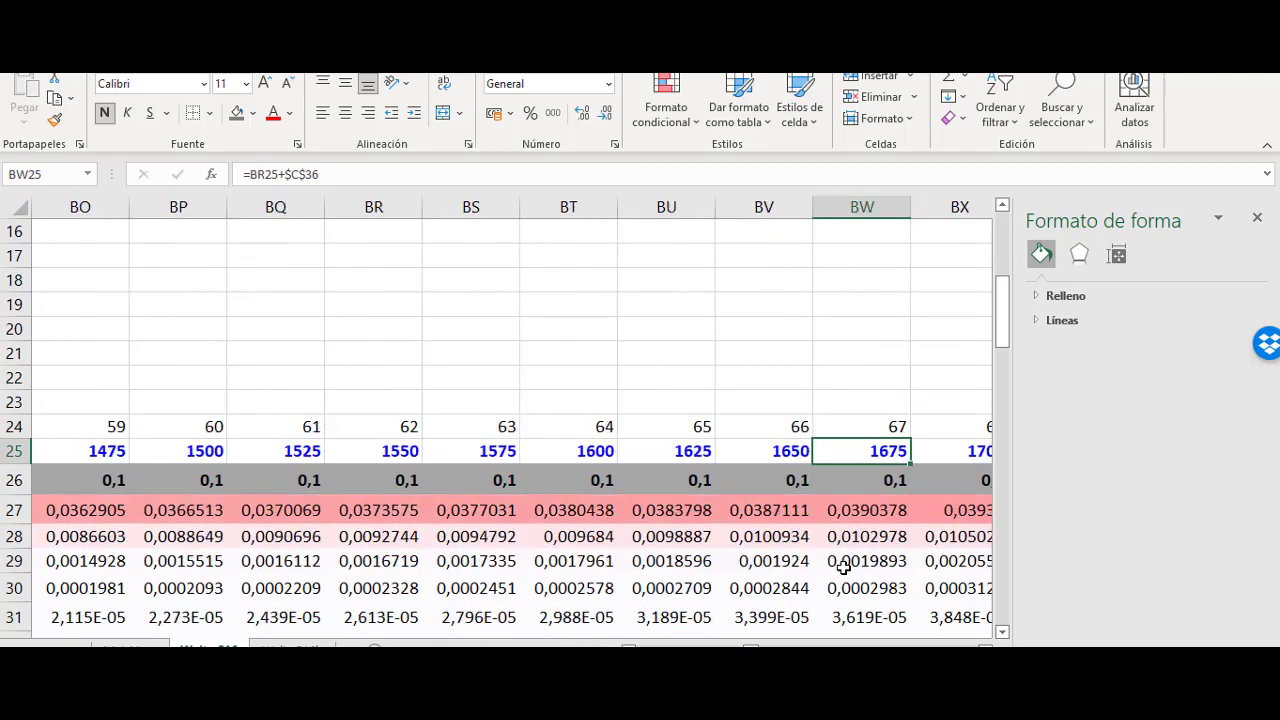
key(Right)
key(Right)
key(Right)
key(Right)
key(Right)
key(Right)
key(Right)
key(Right)
key(Right)
key(Right)
key(Right)
key(Right)
key(Right)
key(Right)
key(Right)
key(Right)
key(Right)
key(Right)
key(Right)
key(Right)
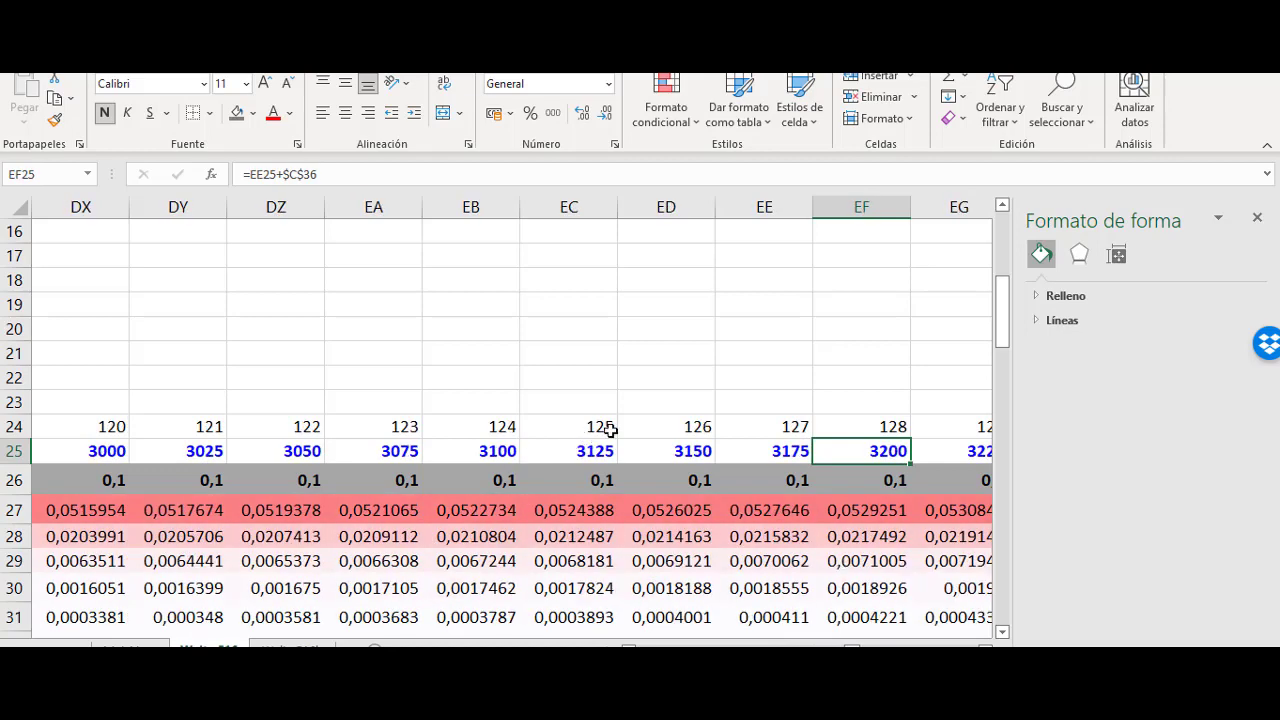
drag(609, 429, 594, 505)
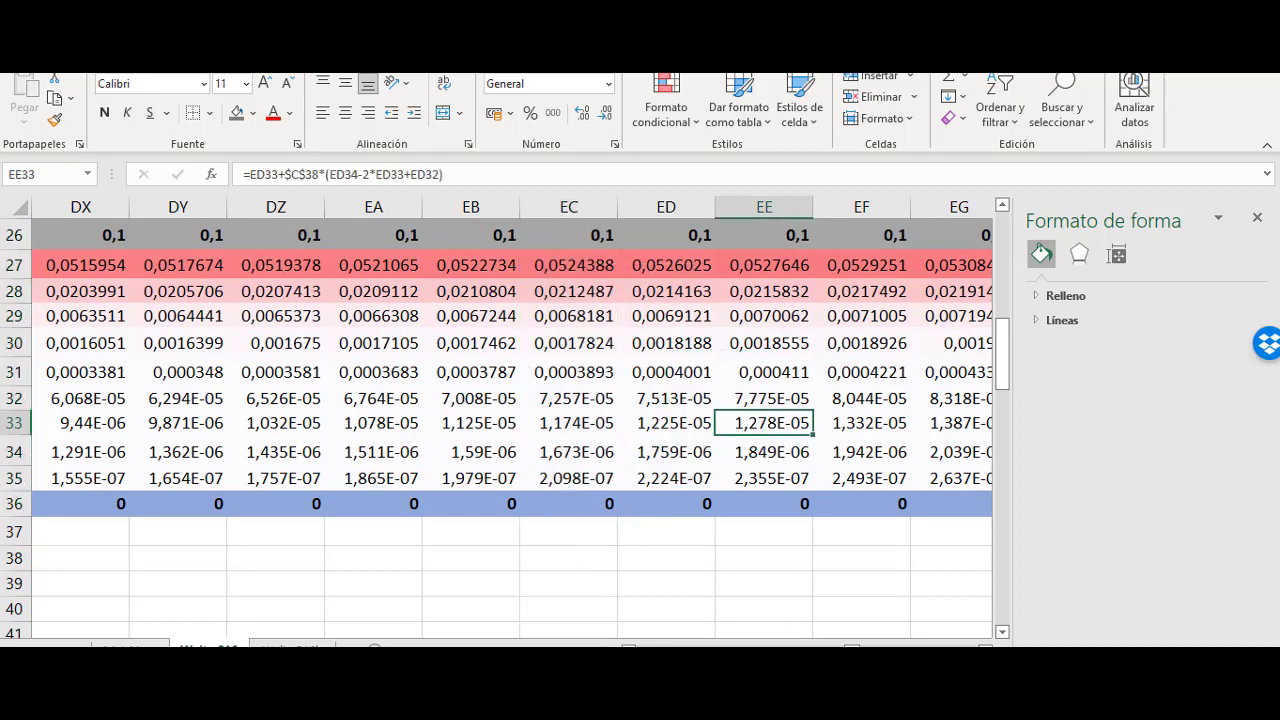
Step: Return to the parameter block, dismiss the shape formatting options, and look over the concentration summary table and charts below
drag(851, 651, 643, 651)
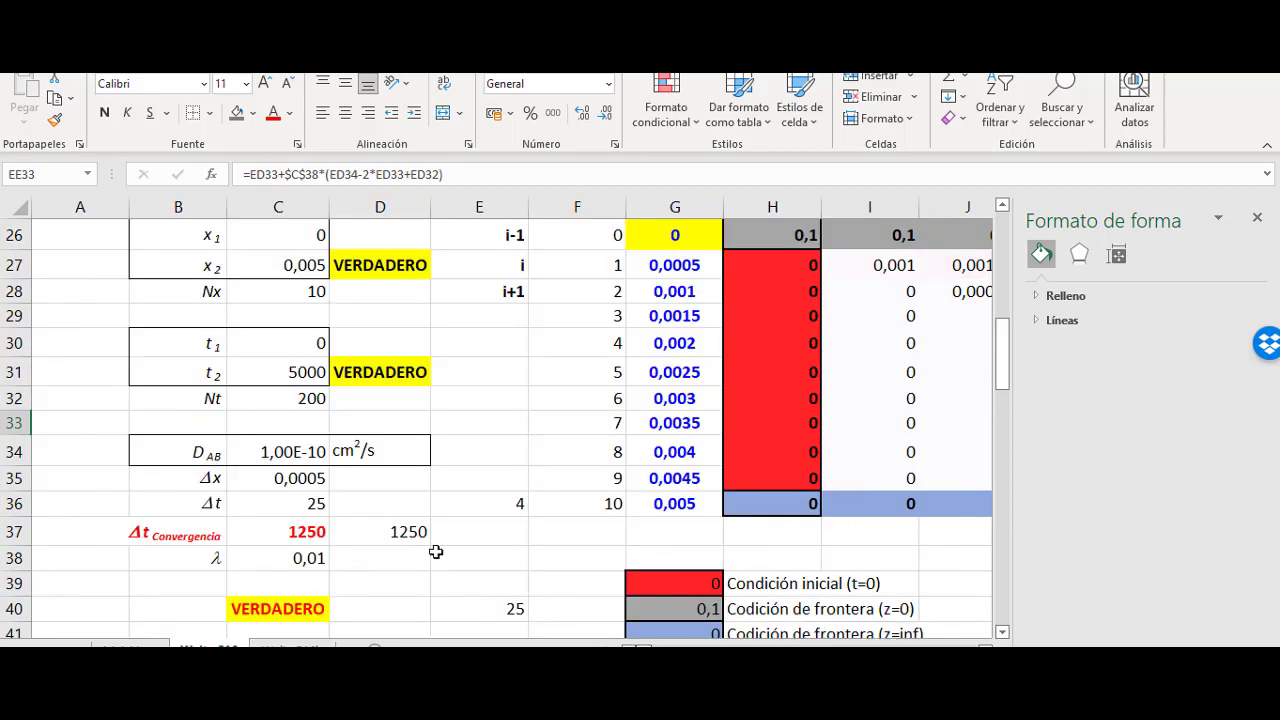
click(507, 506)
scroll(507, 506, down, 7)
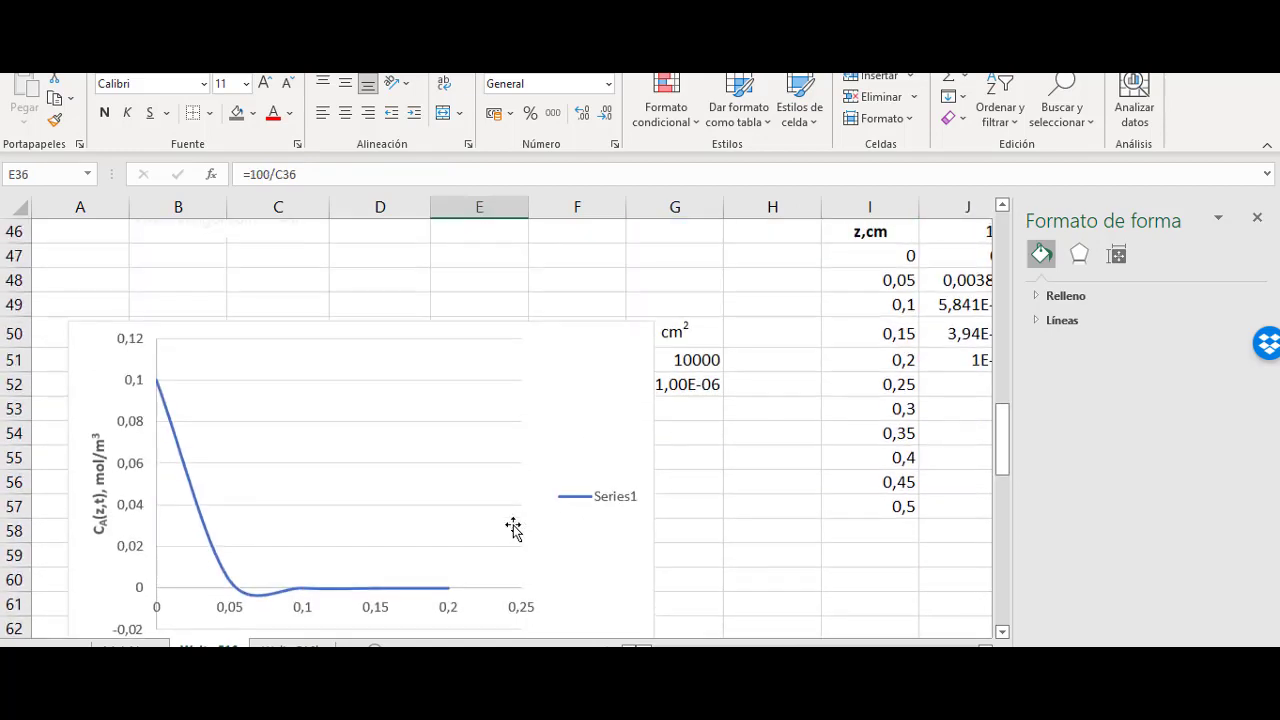
scroll(524, 527, down, 3)
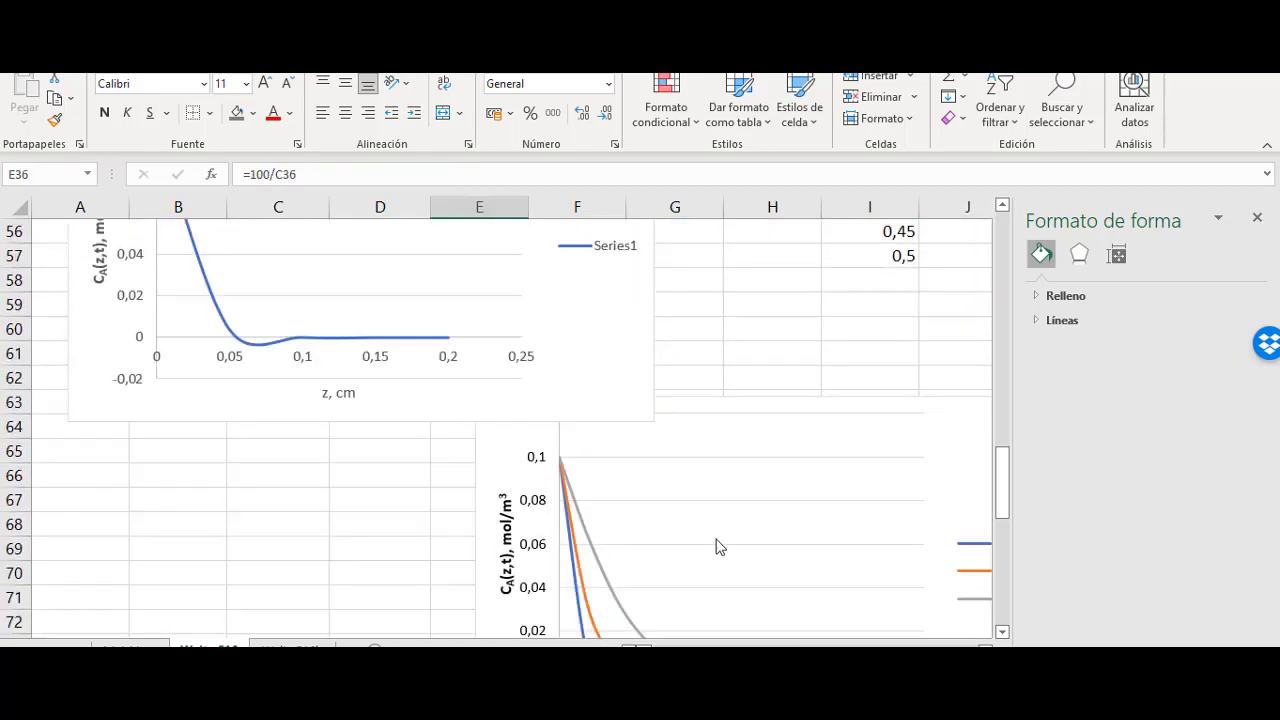
click(1257, 218)
scroll(1095, 410, up, 8)
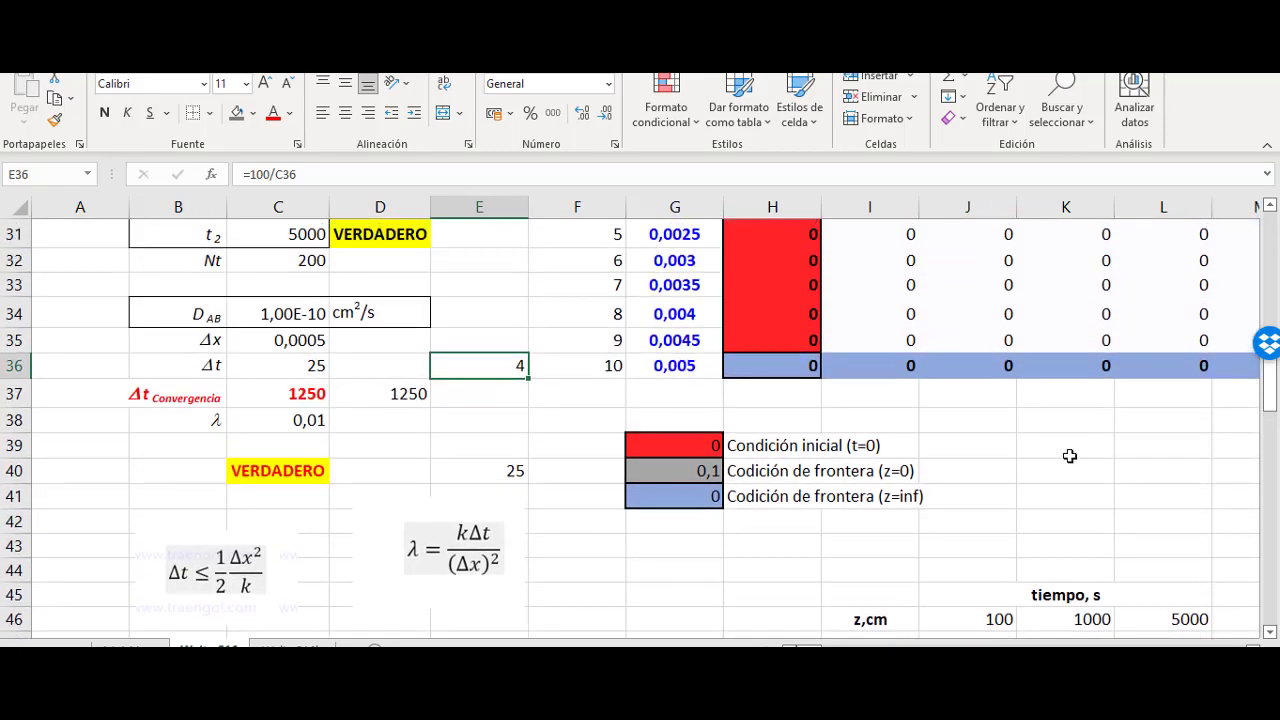
scroll(1040, 463, down, 8)
scroll(940, 520, up, 2)
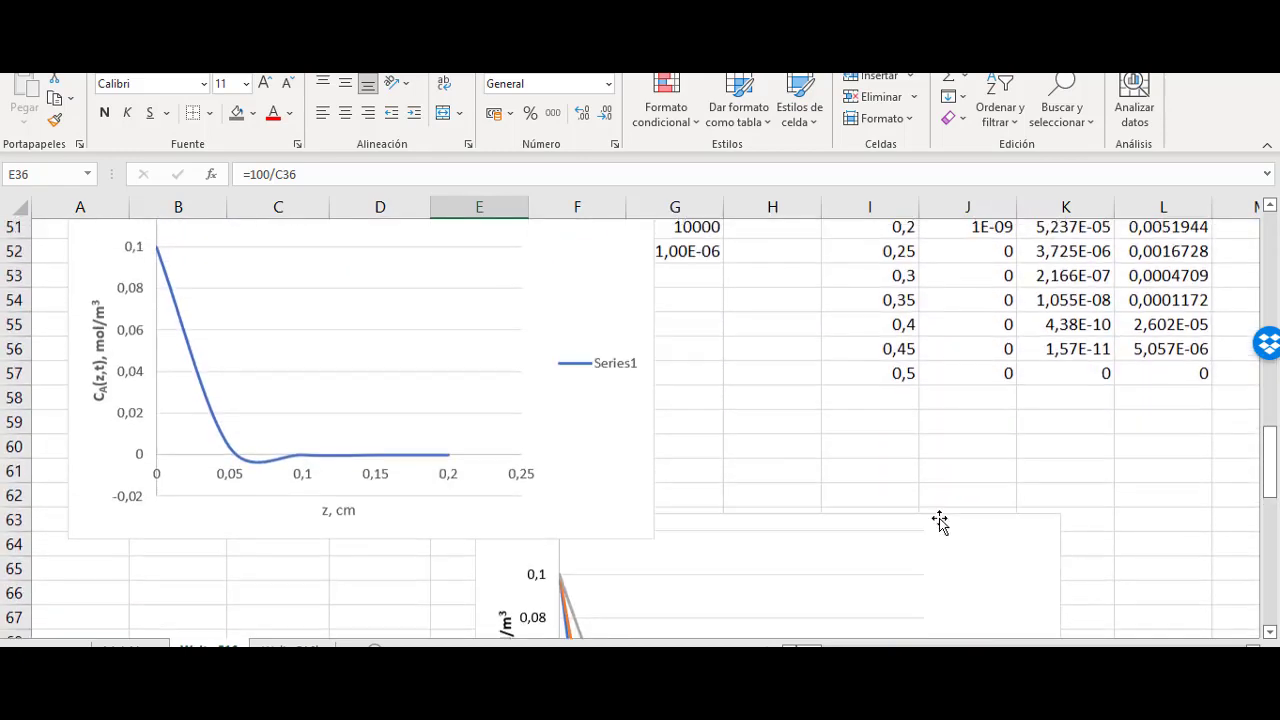
Step: Move the three-curve concentration chart up to just beneath the z,cm summary table and shift its plot area
scroll(950, 540, down, 2)
click(1006, 486)
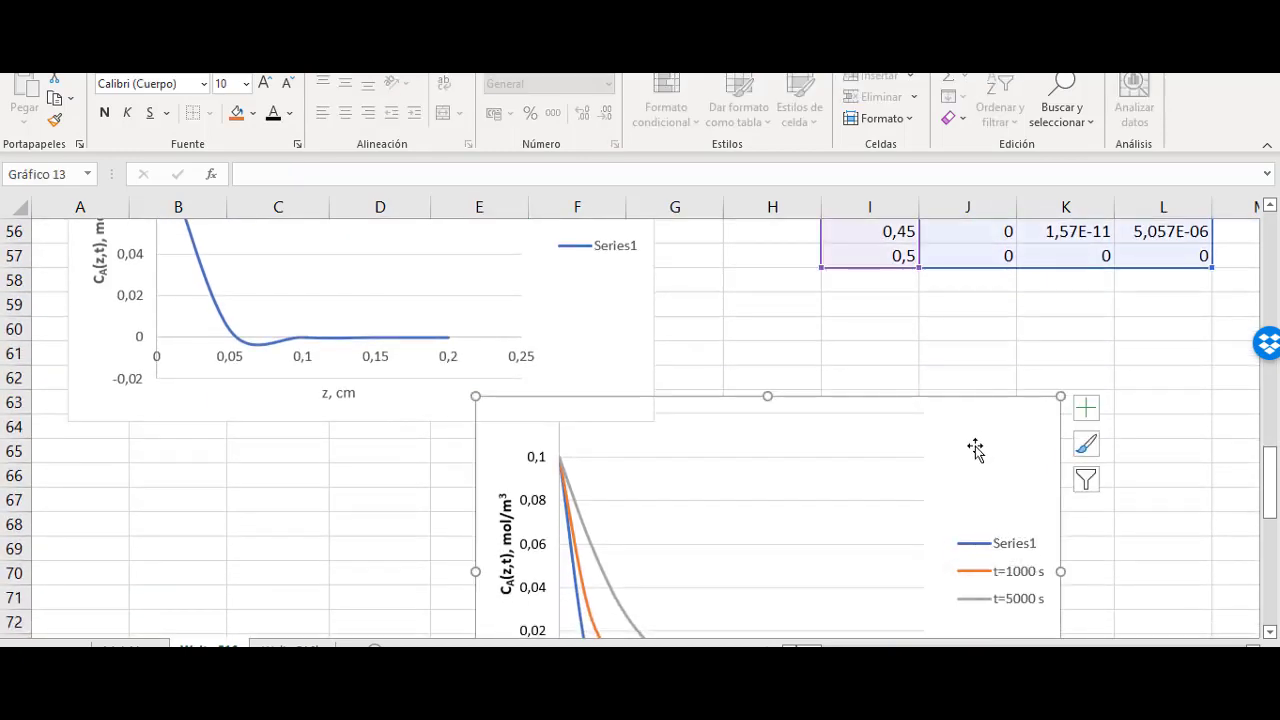
drag(975, 450, 991, 326)
scroll(946, 477, up, 3)
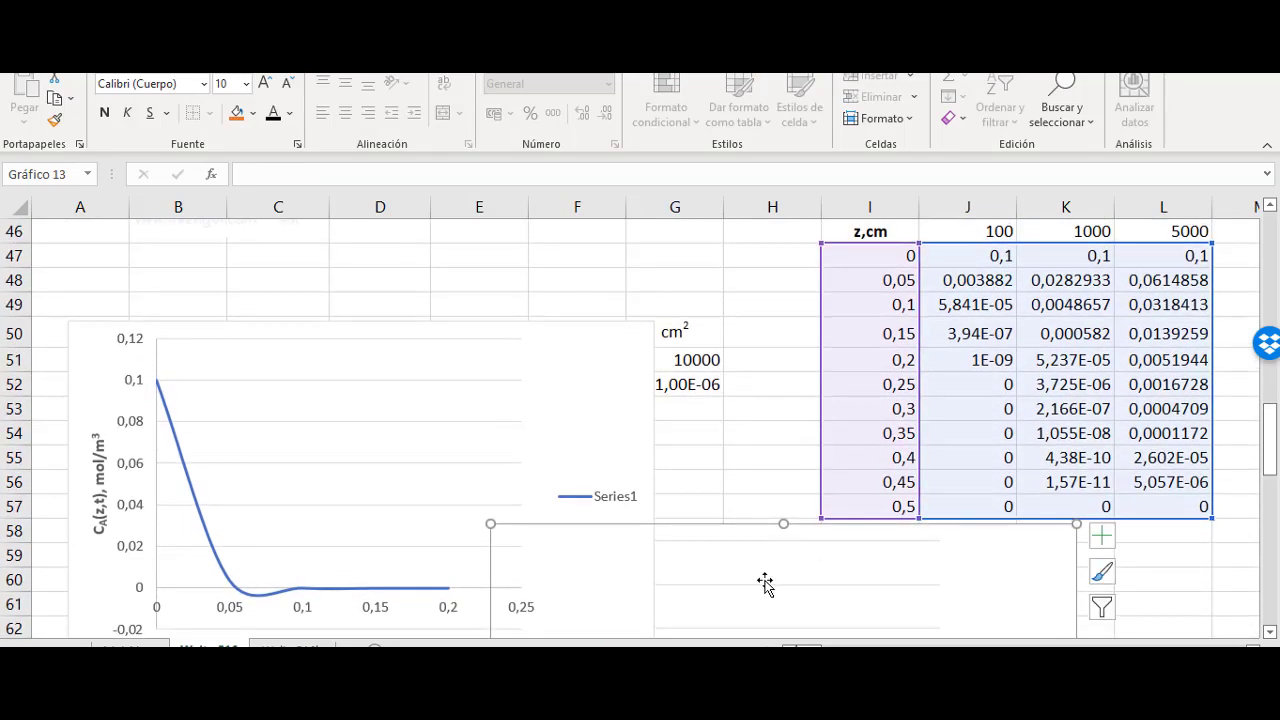
drag(708, 549, 1025, 625)
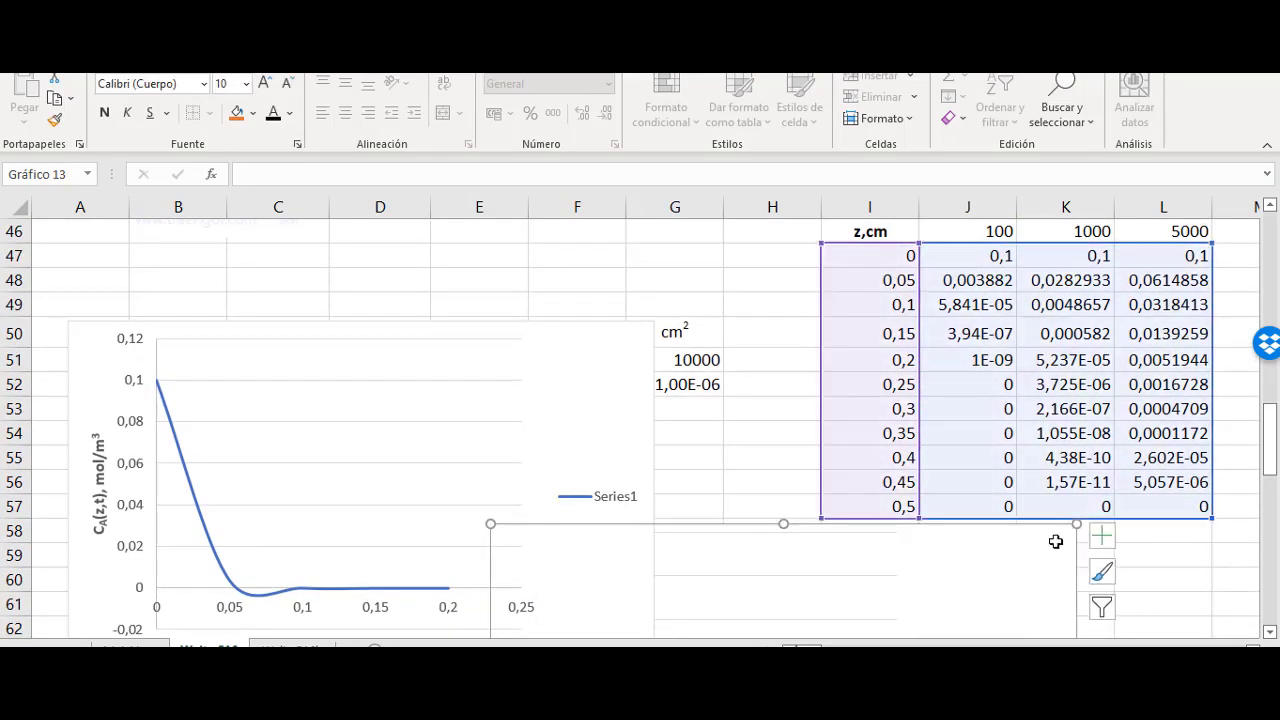
Step: Compare the position values in column G with the z,cm conversion formulas in I48 and I47
scroll(1055, 541, up, 10)
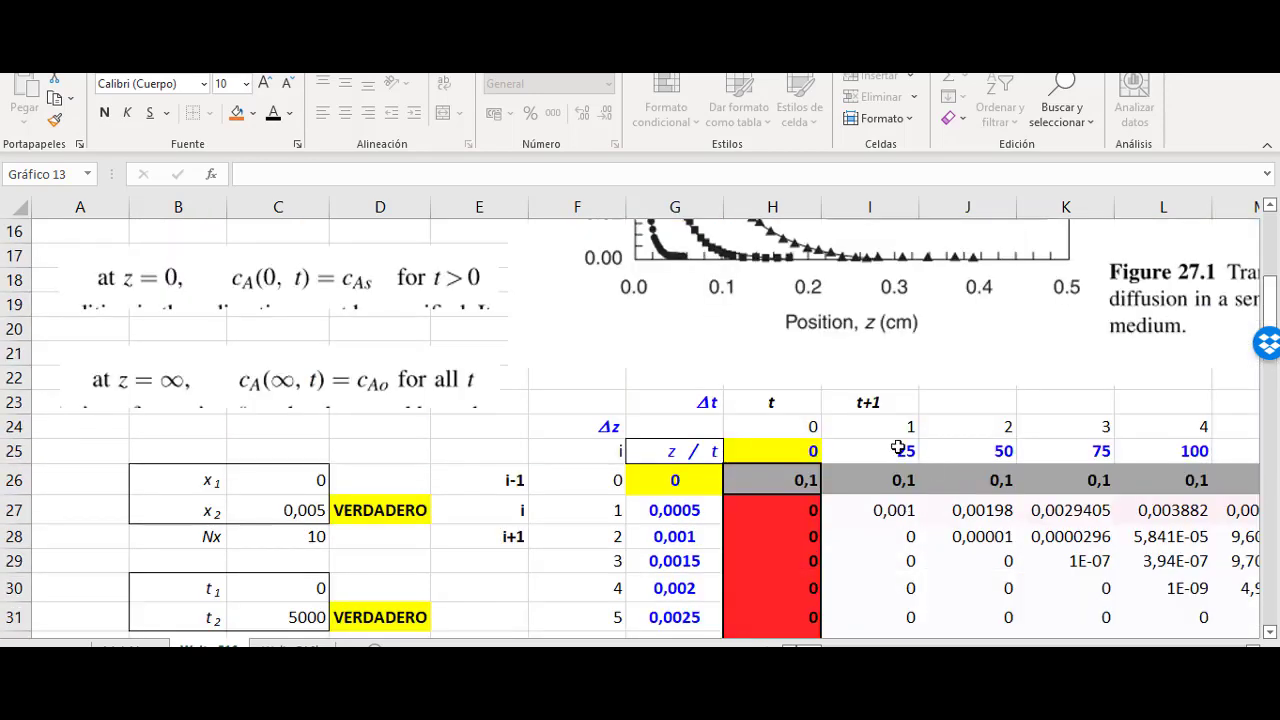
click(676, 503)
scroll(676, 503, down, 7)
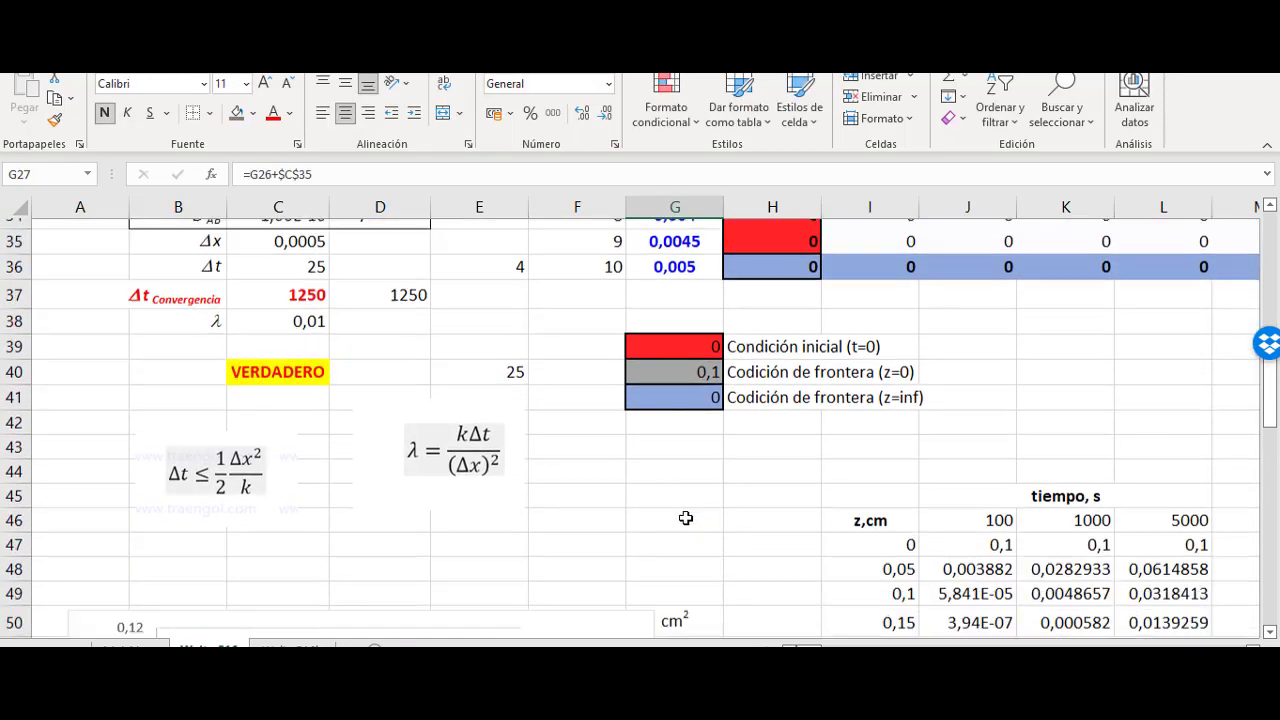
click(859, 531)
scroll(855, 545, down, 2)
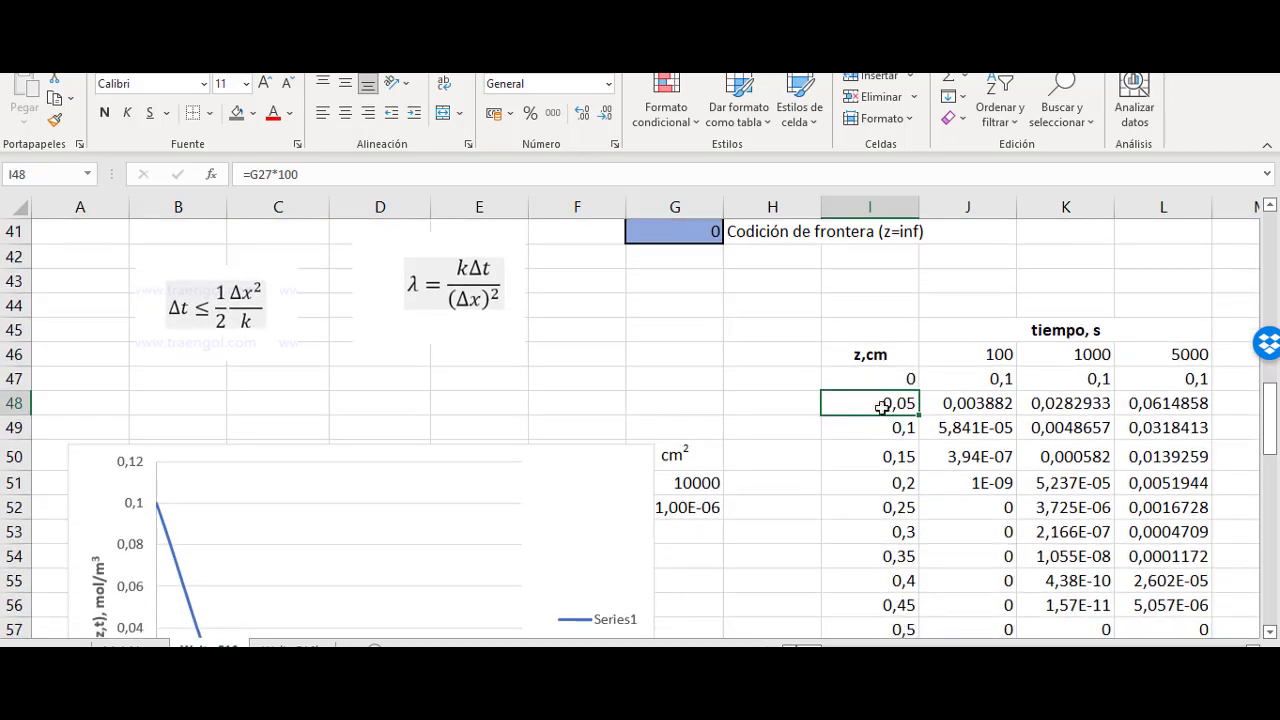
click(887, 381)
scroll(880, 430, down, 2)
scroll(890, 420, up, 7)
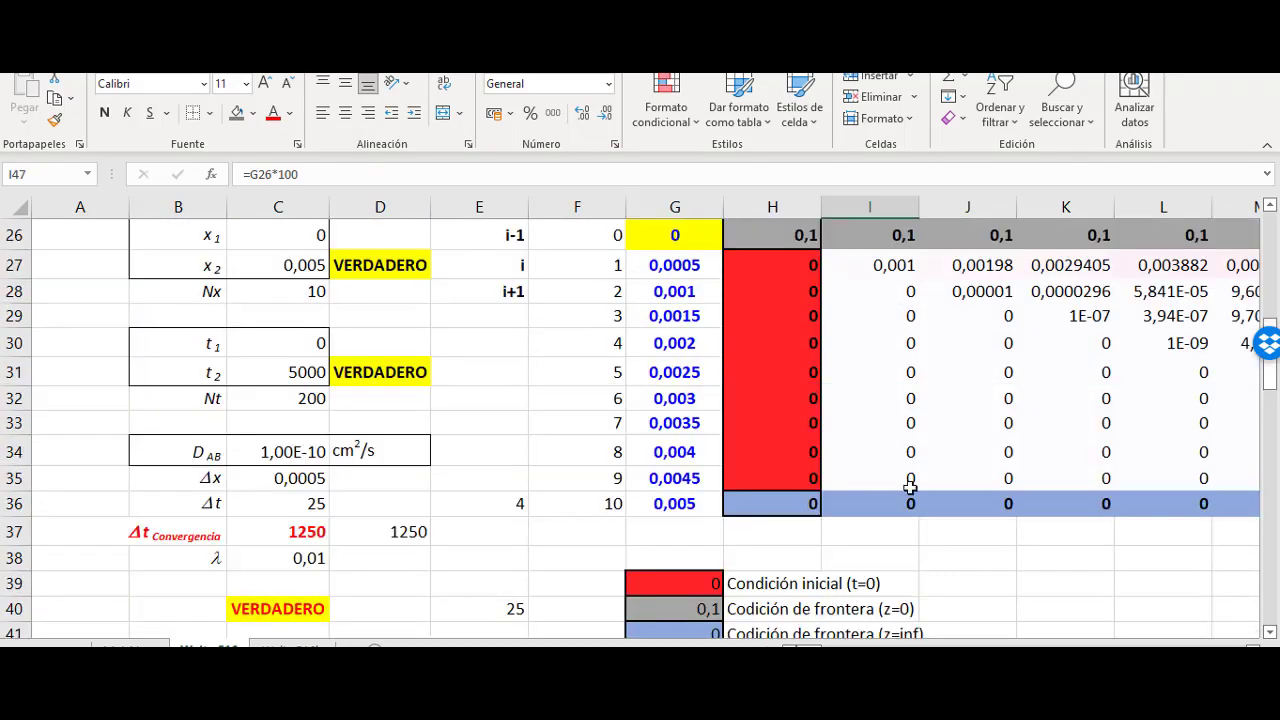
scroll(893, 471, down, 3)
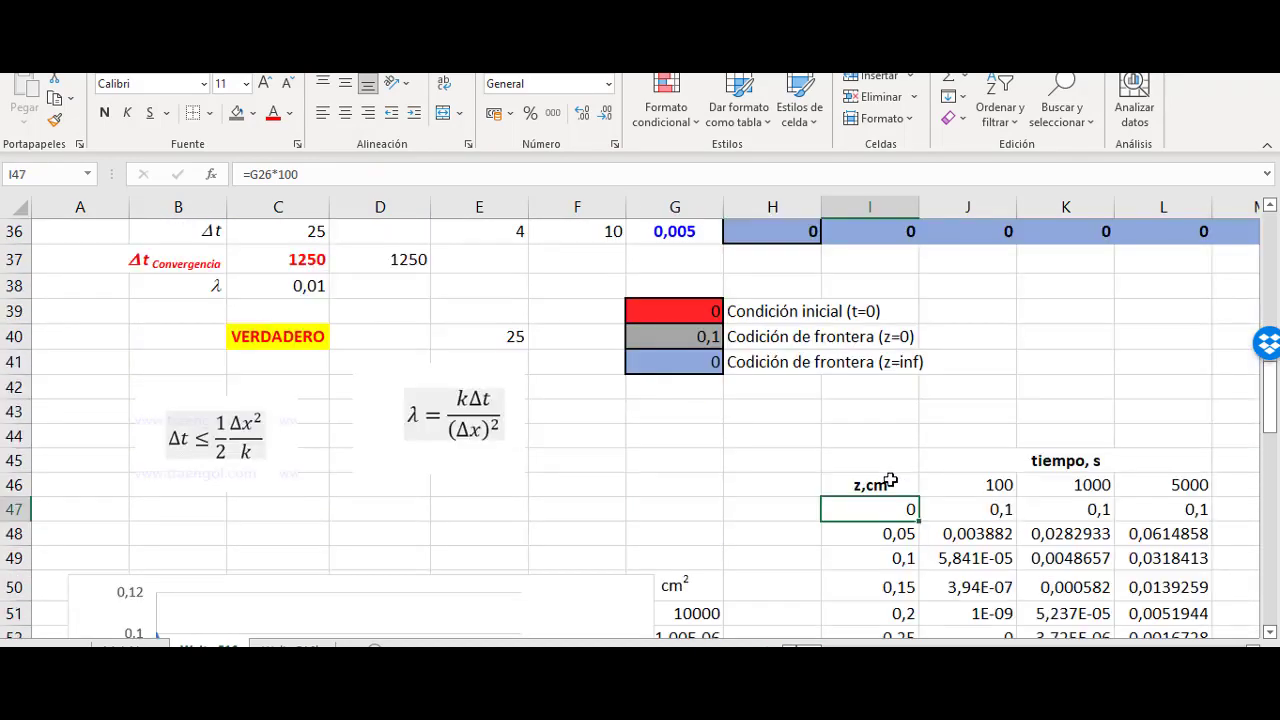
scroll(890, 481, down, 4)
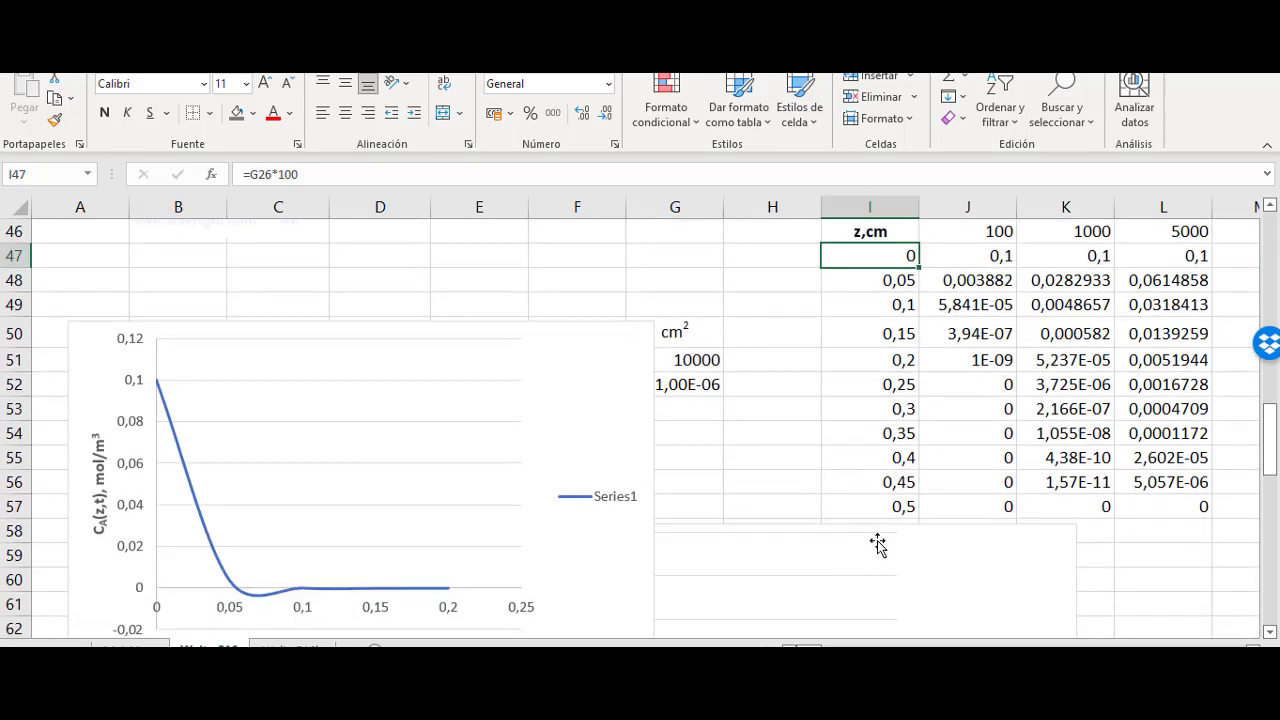
Step: Open the z,cm formula in I47 to trace its reference to the grid, and close it with the same content
scroll(857, 550, up, 2)
double_click(861, 379)
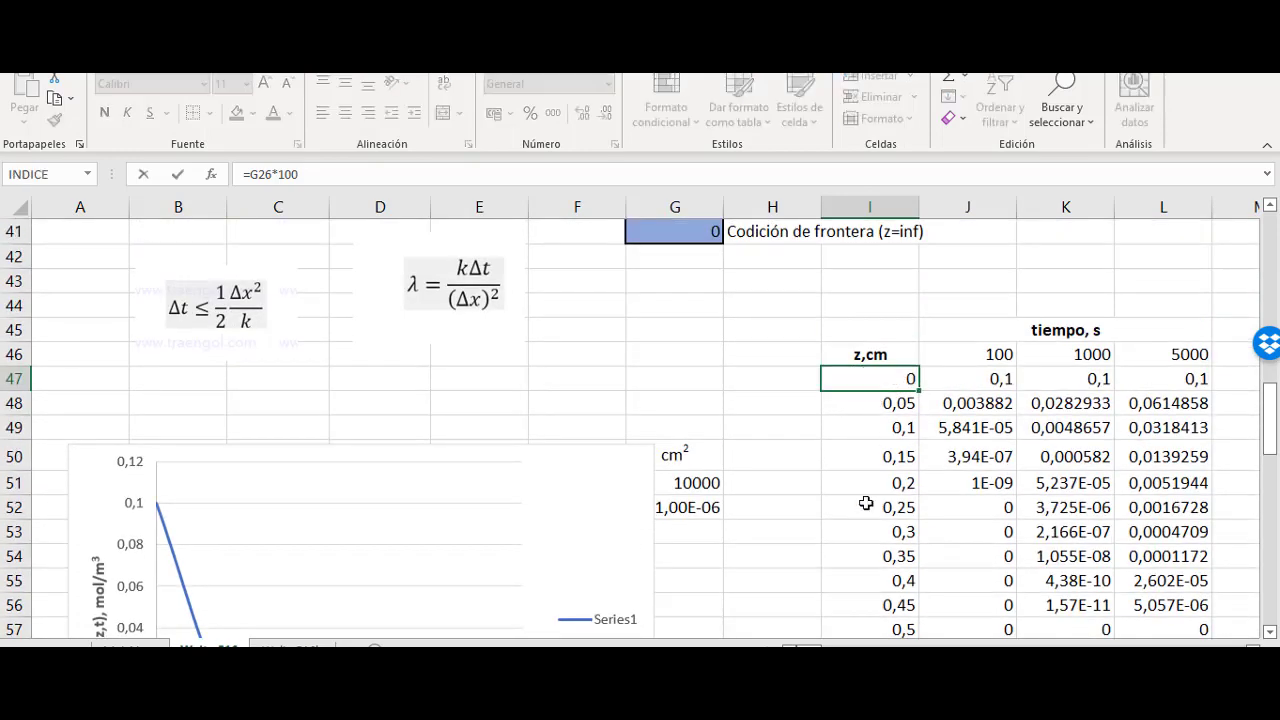
scroll(843, 523, up, 6)
scroll(843, 523, down, 5)
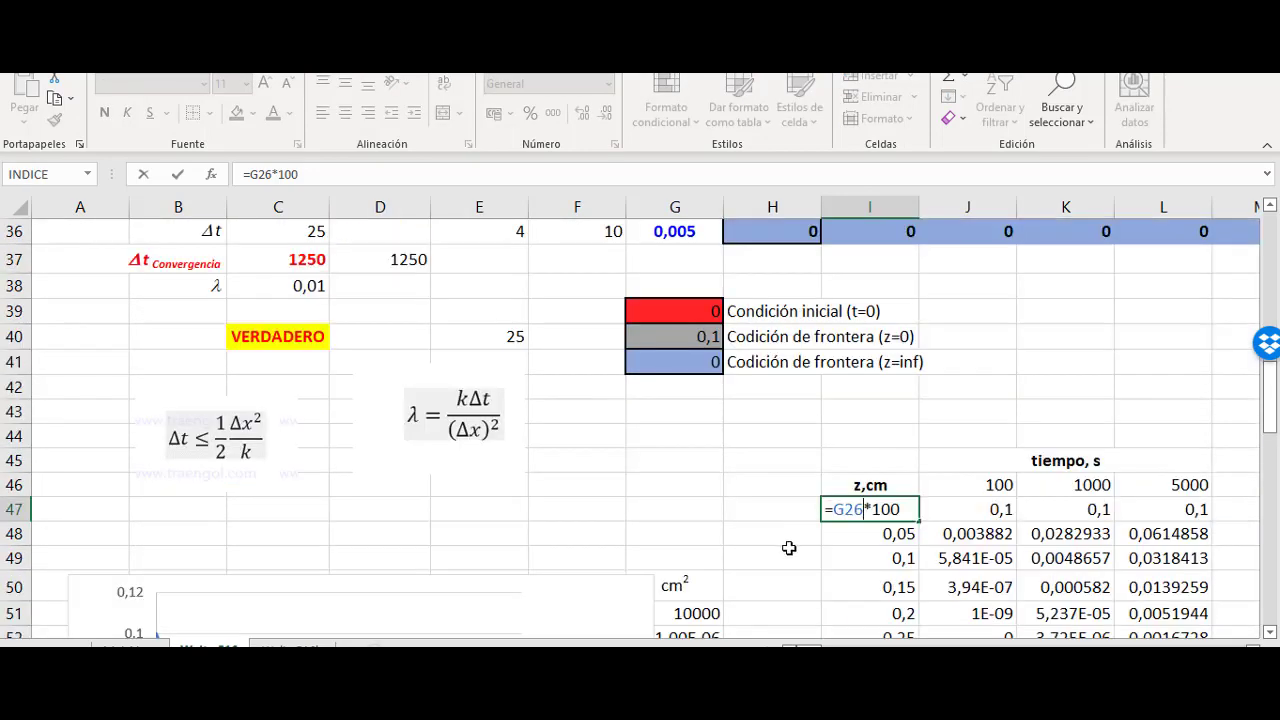
key(Return)
scroll(800, 552, down, 4)
scroll(1015, 390, up, 2)
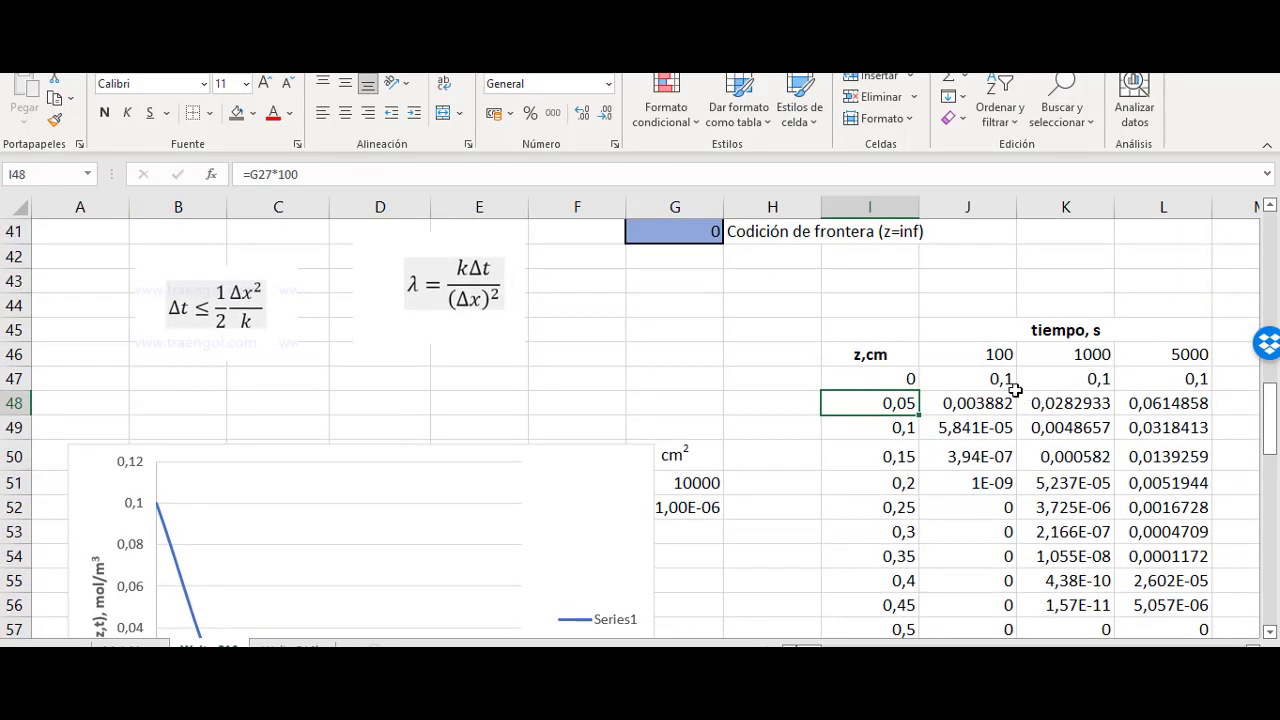
Step: Trace the 100 s heading formula in J46 to its source cell in time row 25, and return to the summary table
double_click(987, 353)
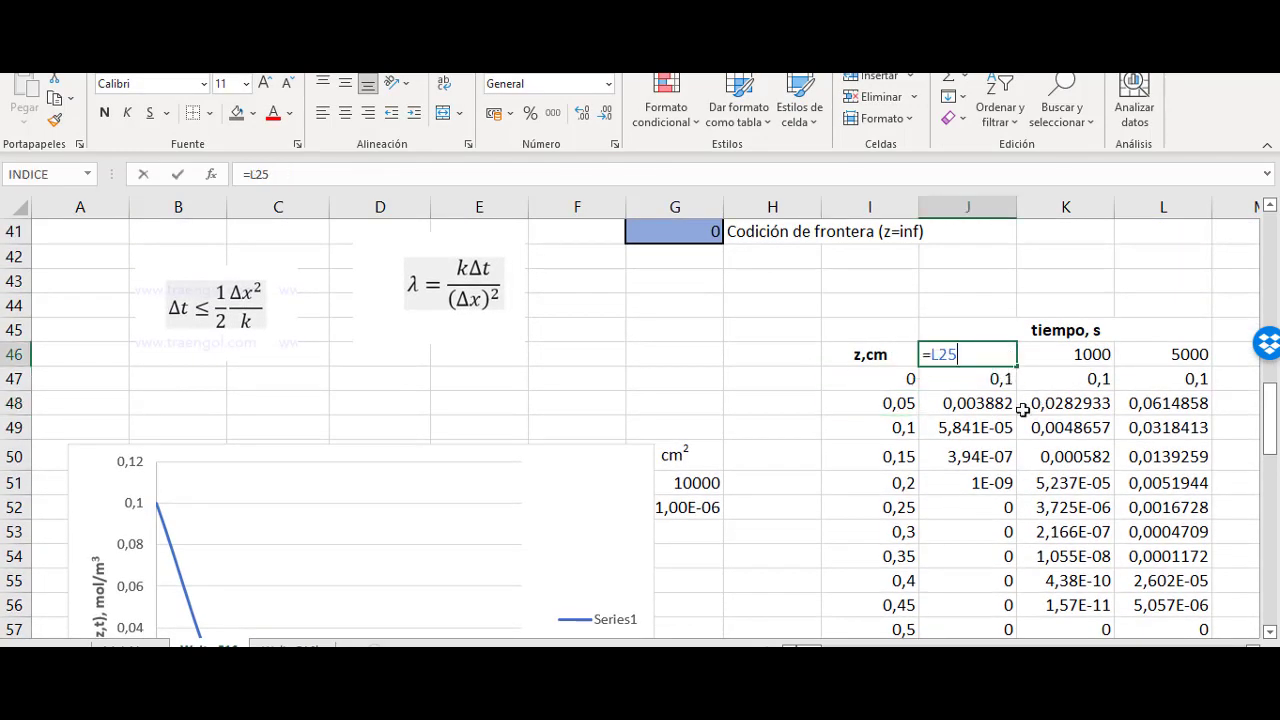
scroll(1030, 365, up, 8)
drag(809, 650, 826, 650)
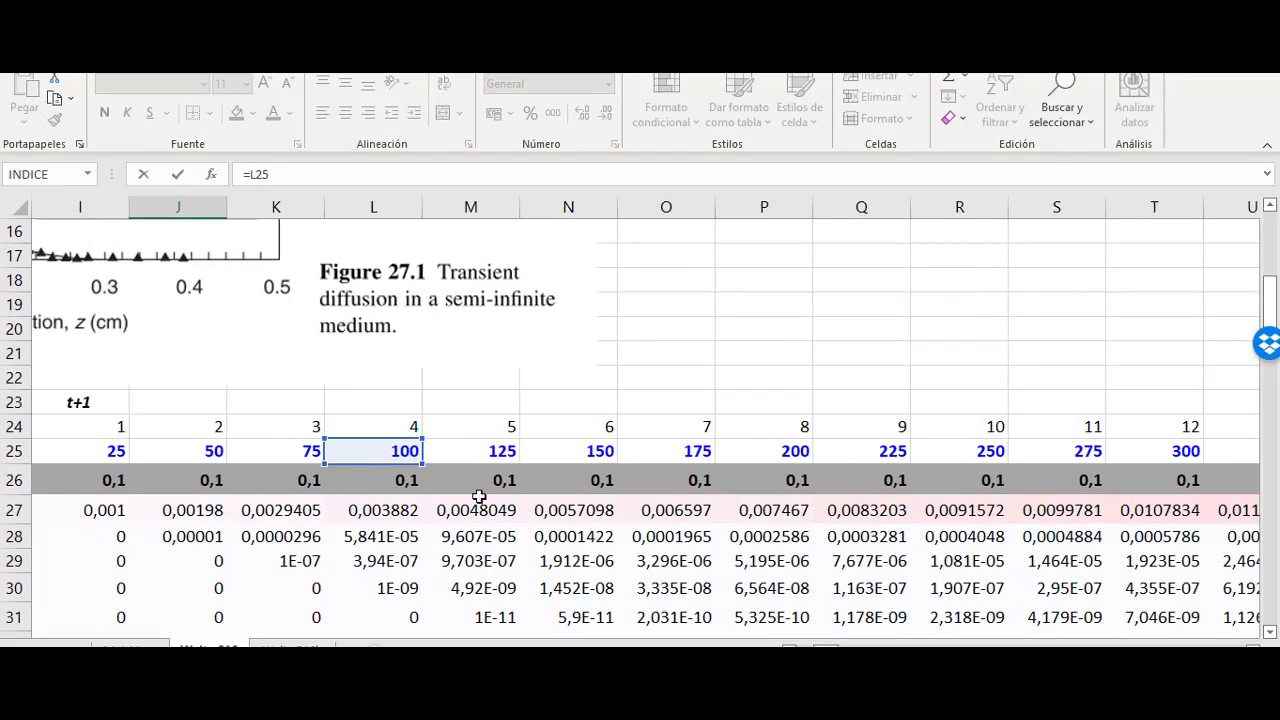
key(Return)
scroll(629, 483, down, 7)
scroll(343, 443, up, 3)
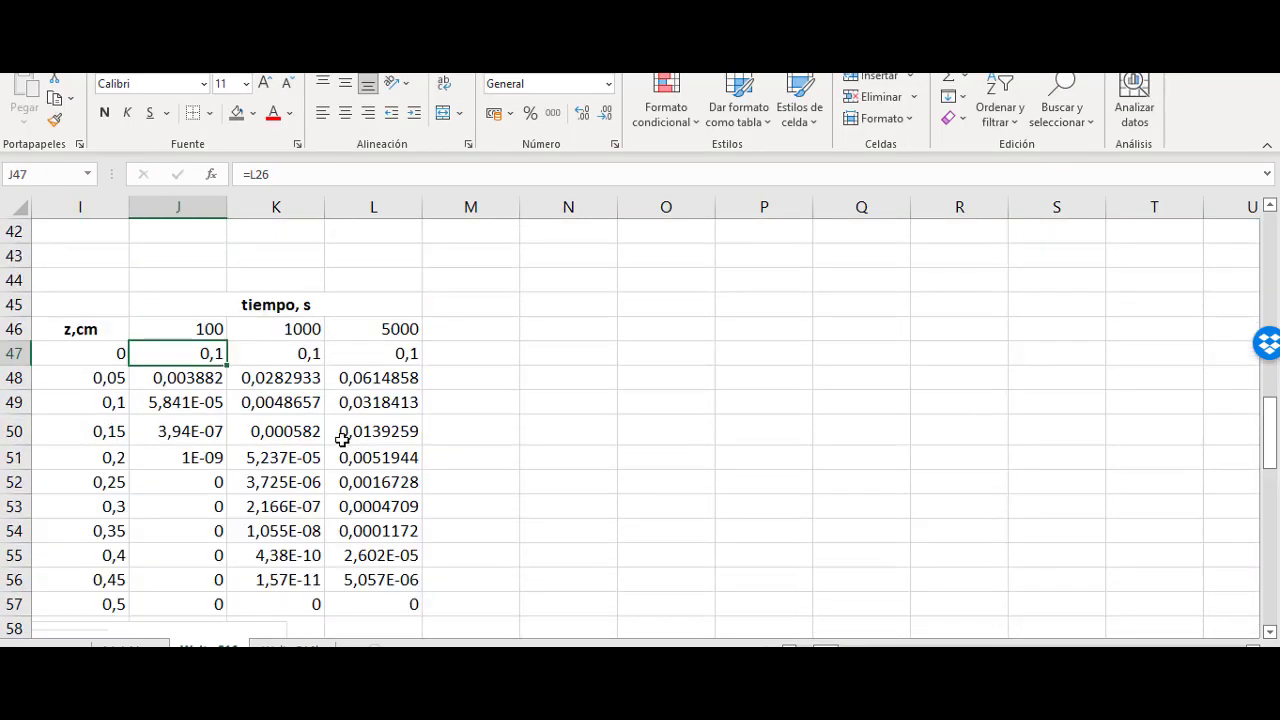
Step: Inspect the 1000 s and 5000 s headings, select the summary data J46:L57, and view the chart below it
click(300, 330)
click(366, 328)
drag(195, 330, 412, 612)
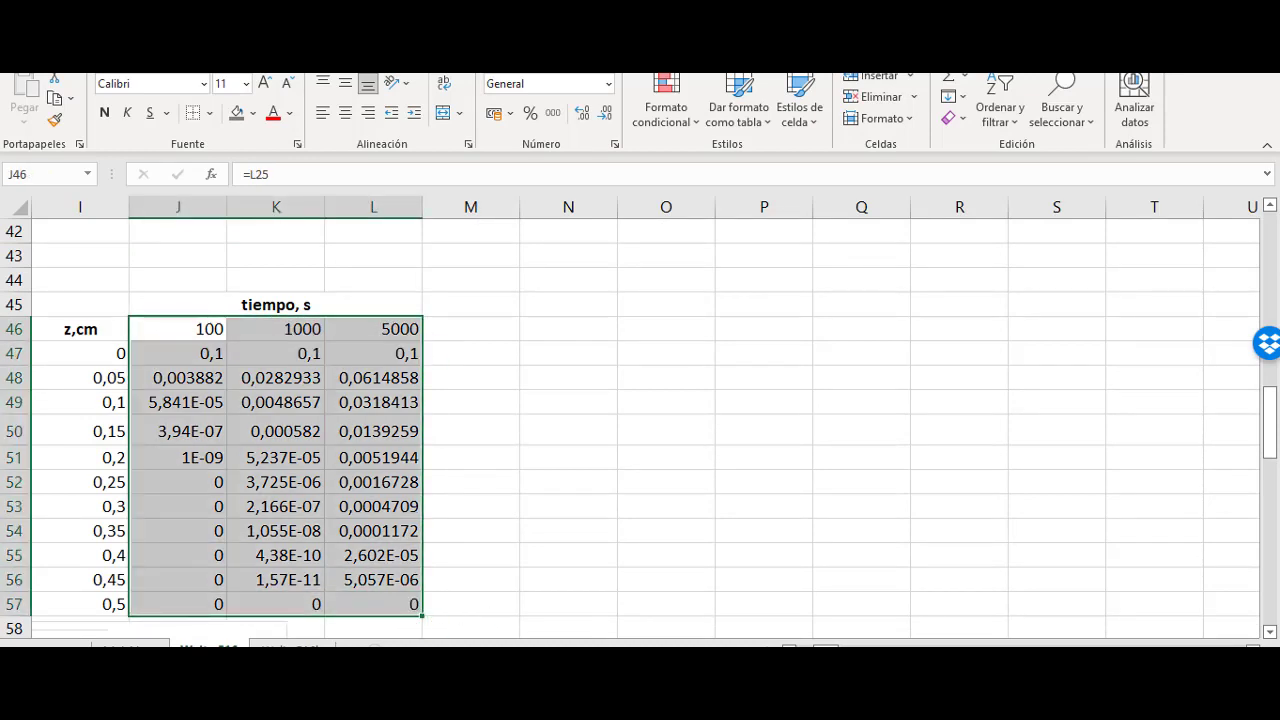
scroll(590, 560, left, 4)
scroll(586, 566, down, 3)
scroll(601, 537, down, 2)
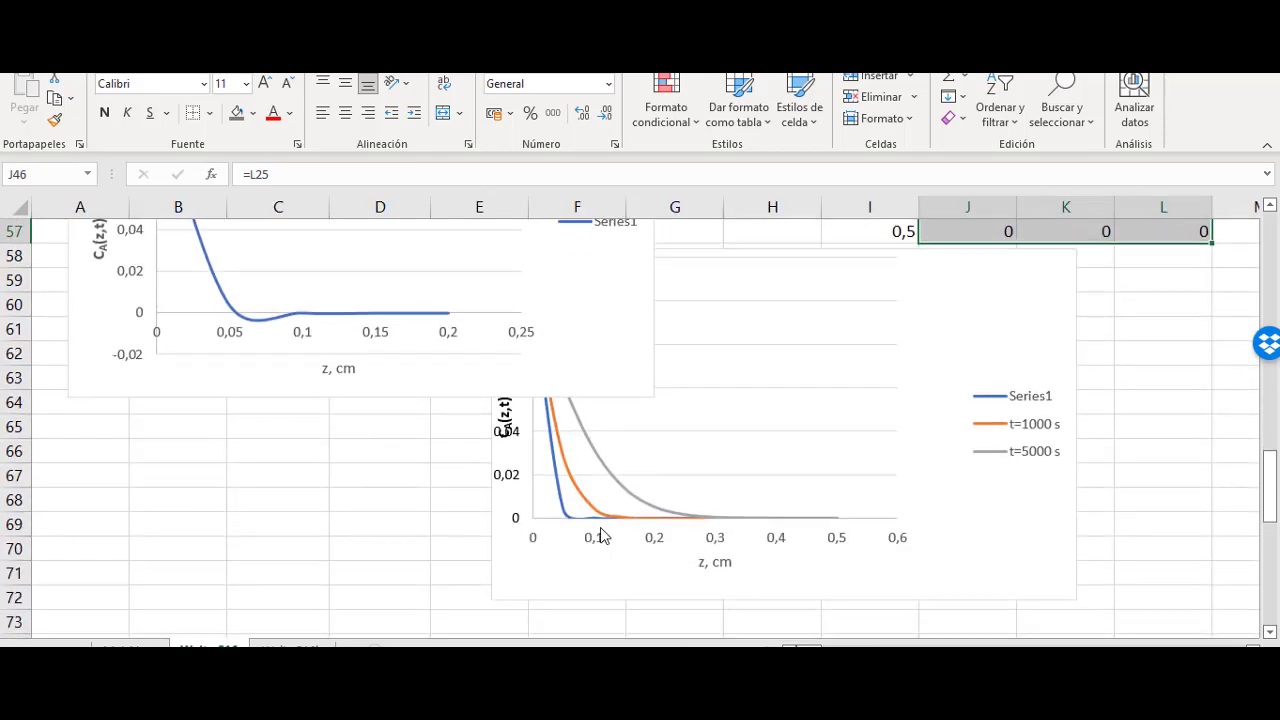
Step: Set the maximum of the three-curve chart's horizontal axis to 0,5 and close the axis formatting options
click(575, 522)
click(960, 585)
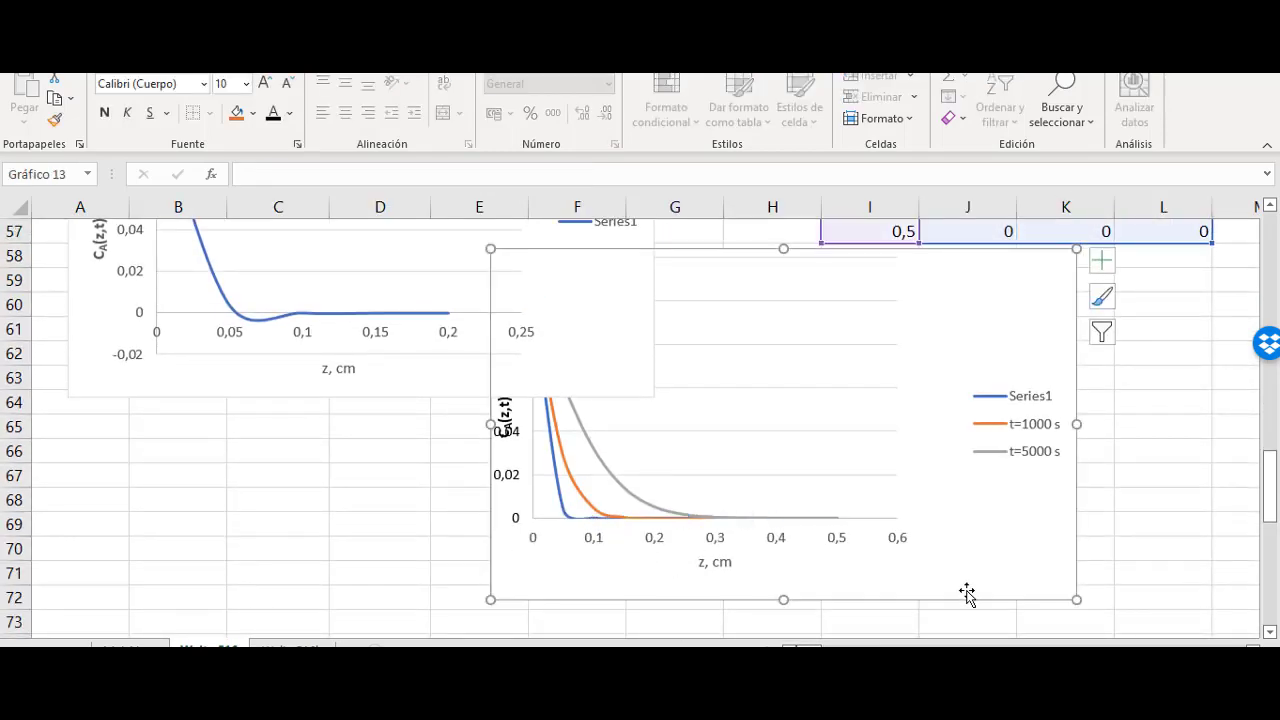
click(843, 546)
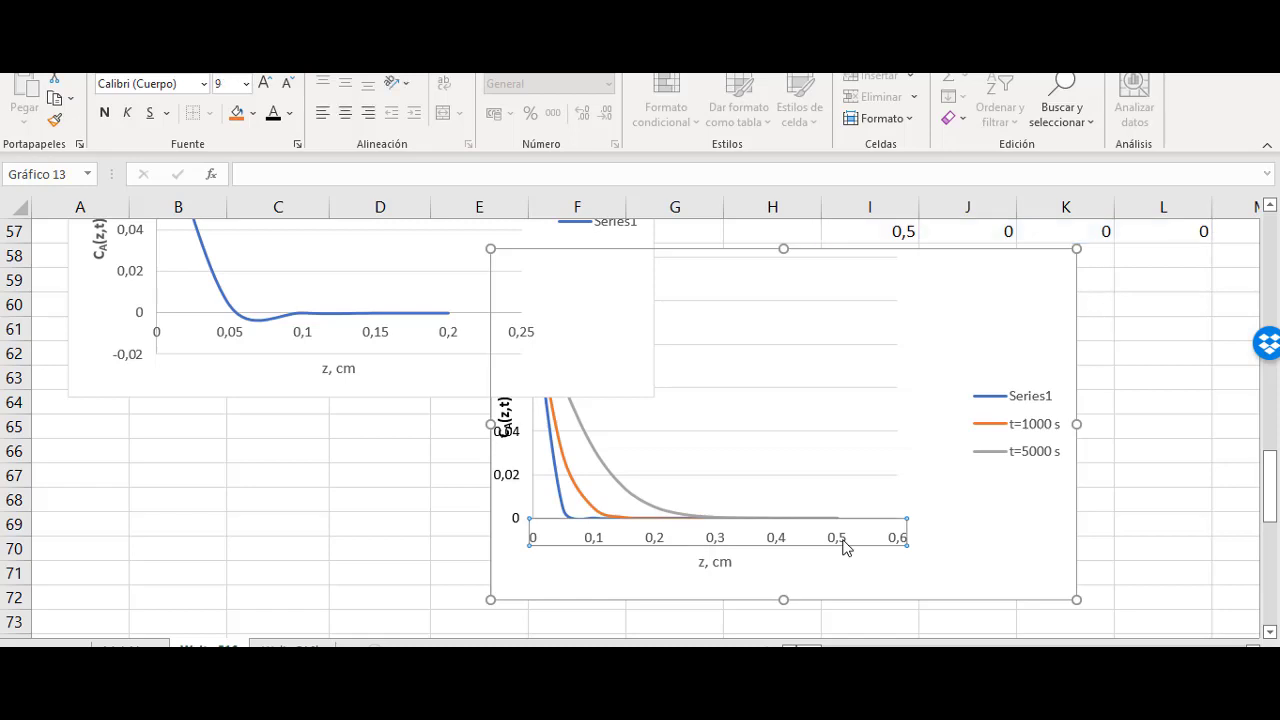
double_click(843, 546)
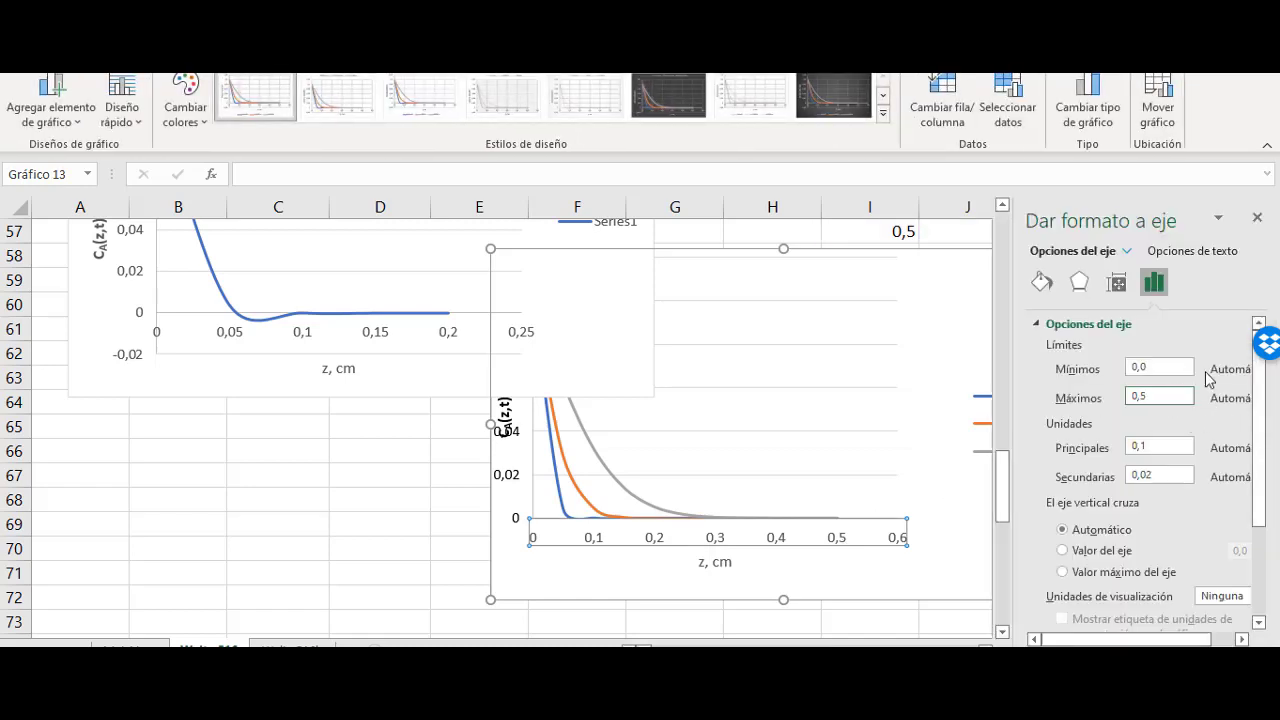
key(Return)
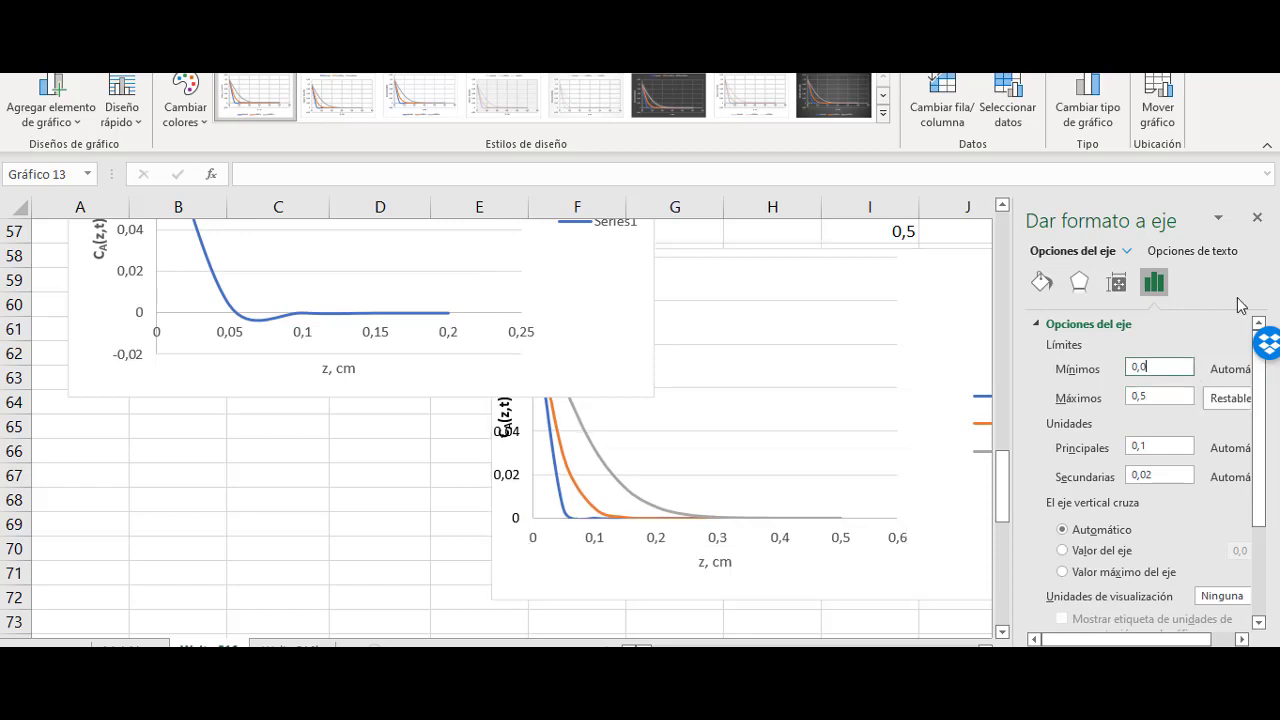
click(1257, 217)
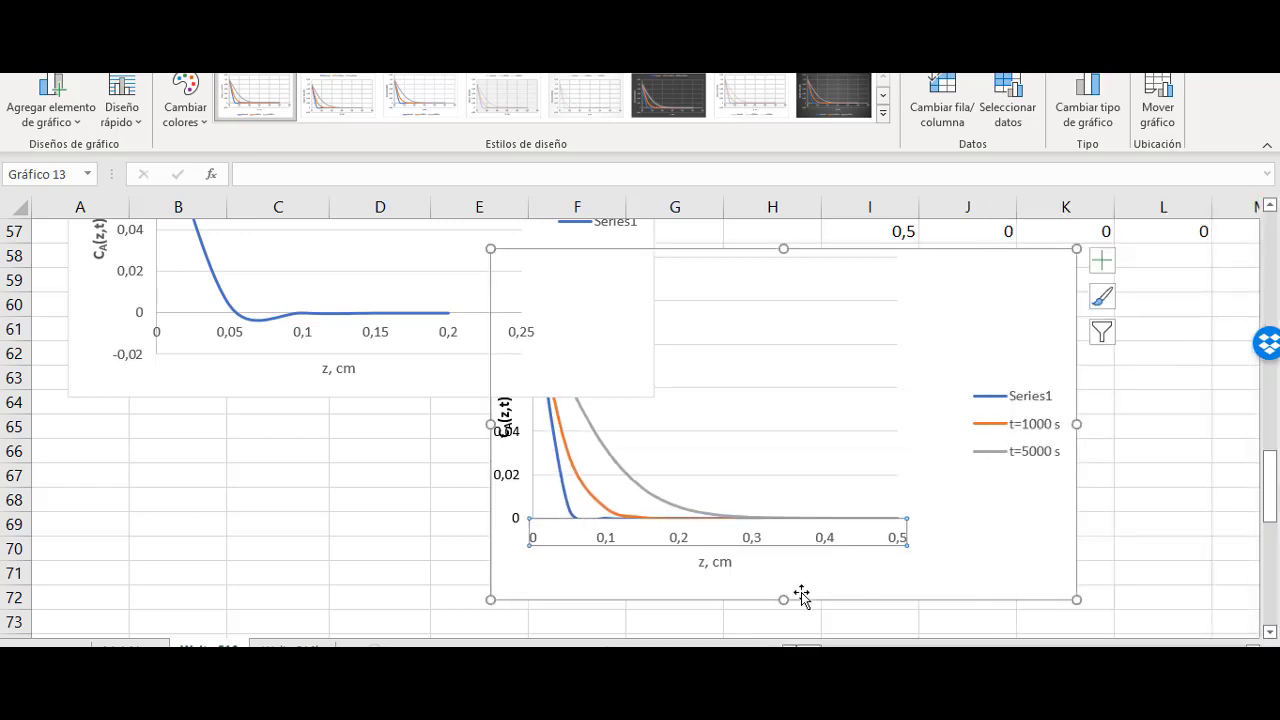
Step: Move the three-curve chart down and to the right, clear of the single-series chart
click(962, 575)
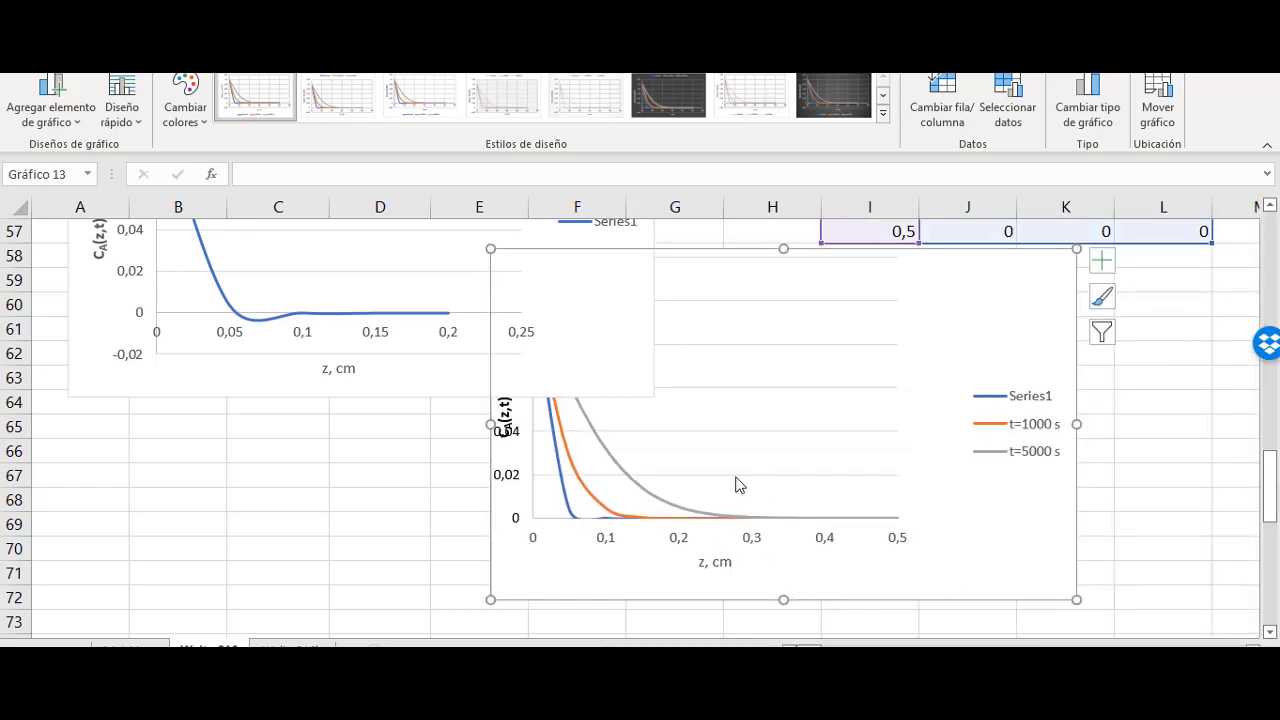
click(557, 422)
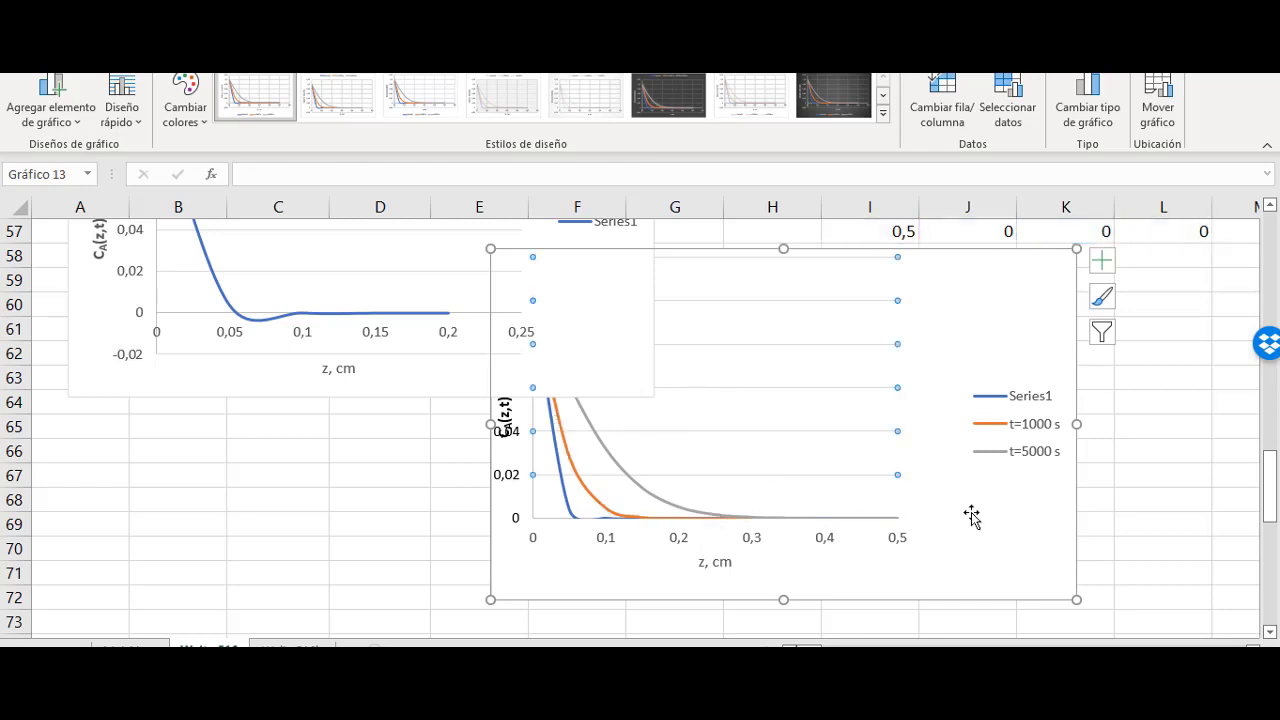
drag(953, 556, 1077, 603)
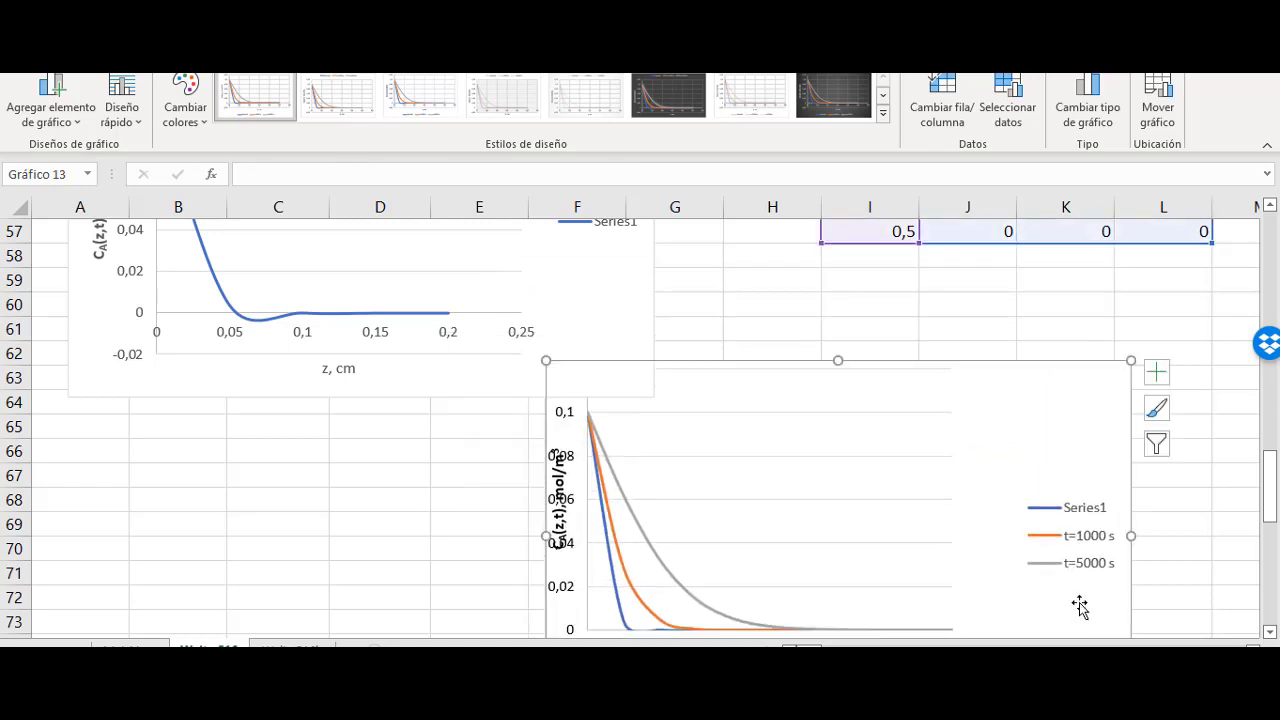
drag(1075, 420, 1097, 526)
scroll(1100, 420, down, 3)
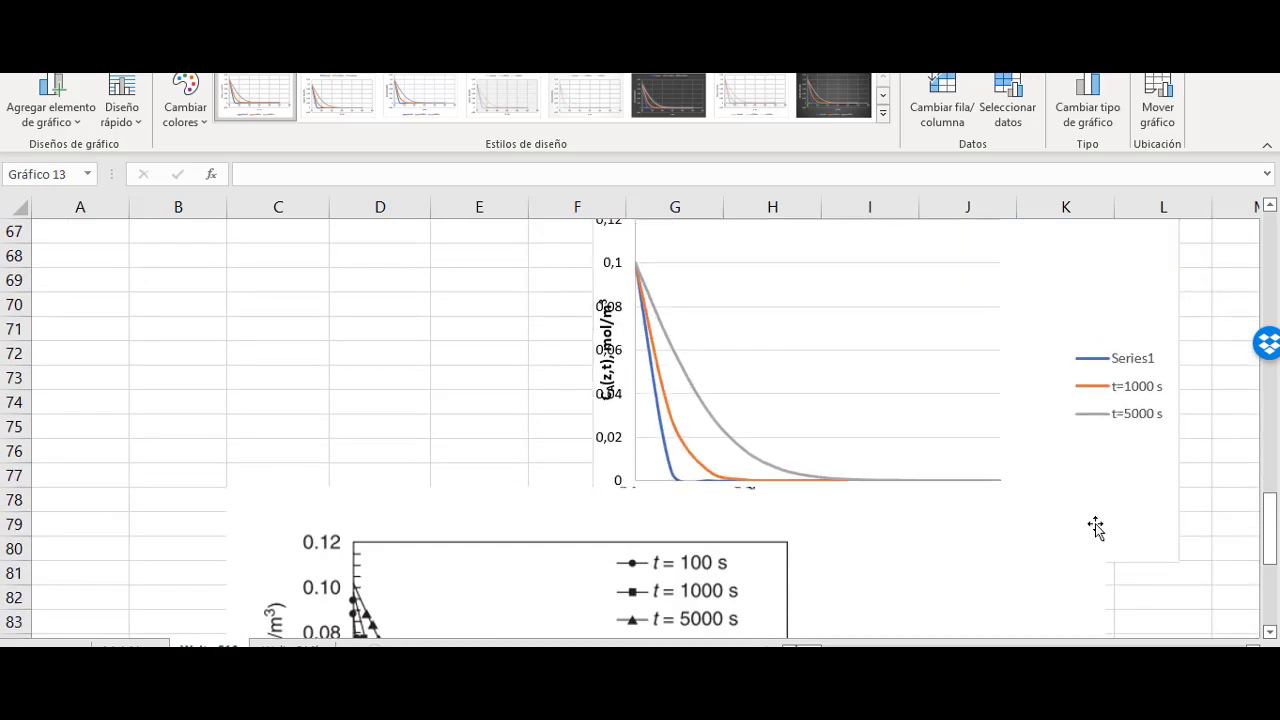
Step: Reposition the Figure 27.1 image and the three-curve chart for comparison, and go back up to the single-series chart
click(1078, 518)
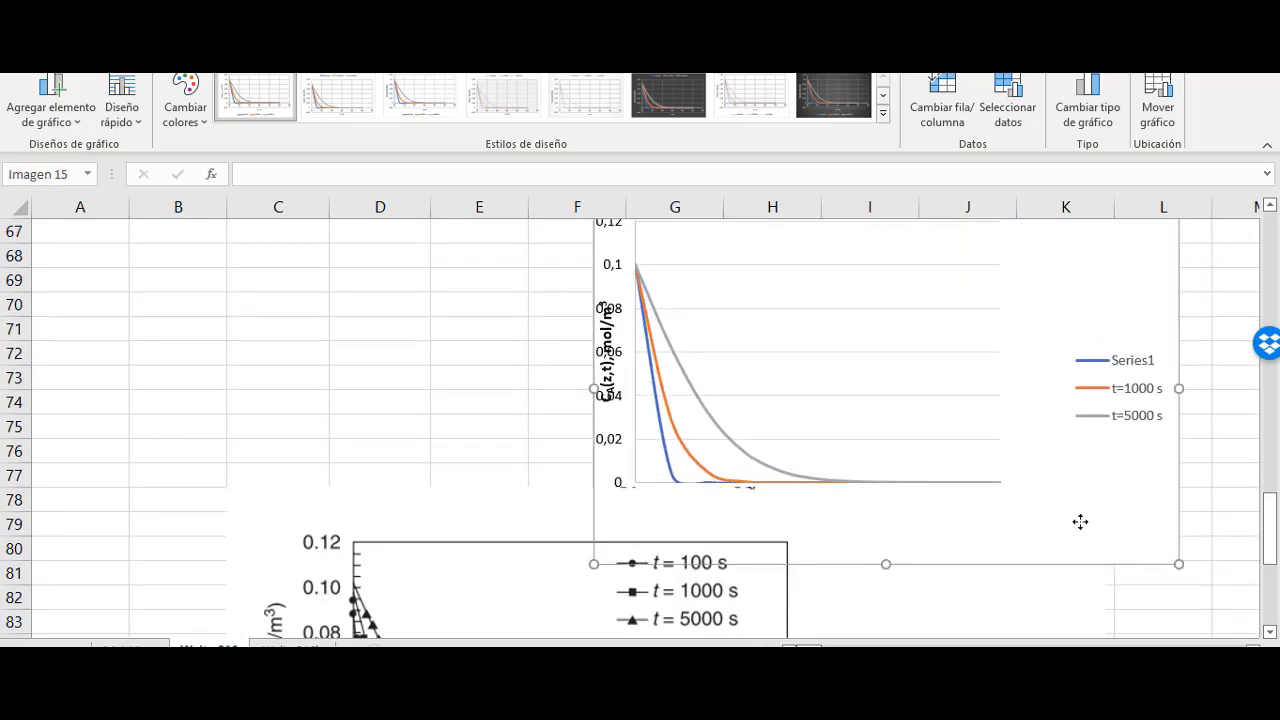
drag(520, 566, 420, 437)
drag(406, 518, 658, 636)
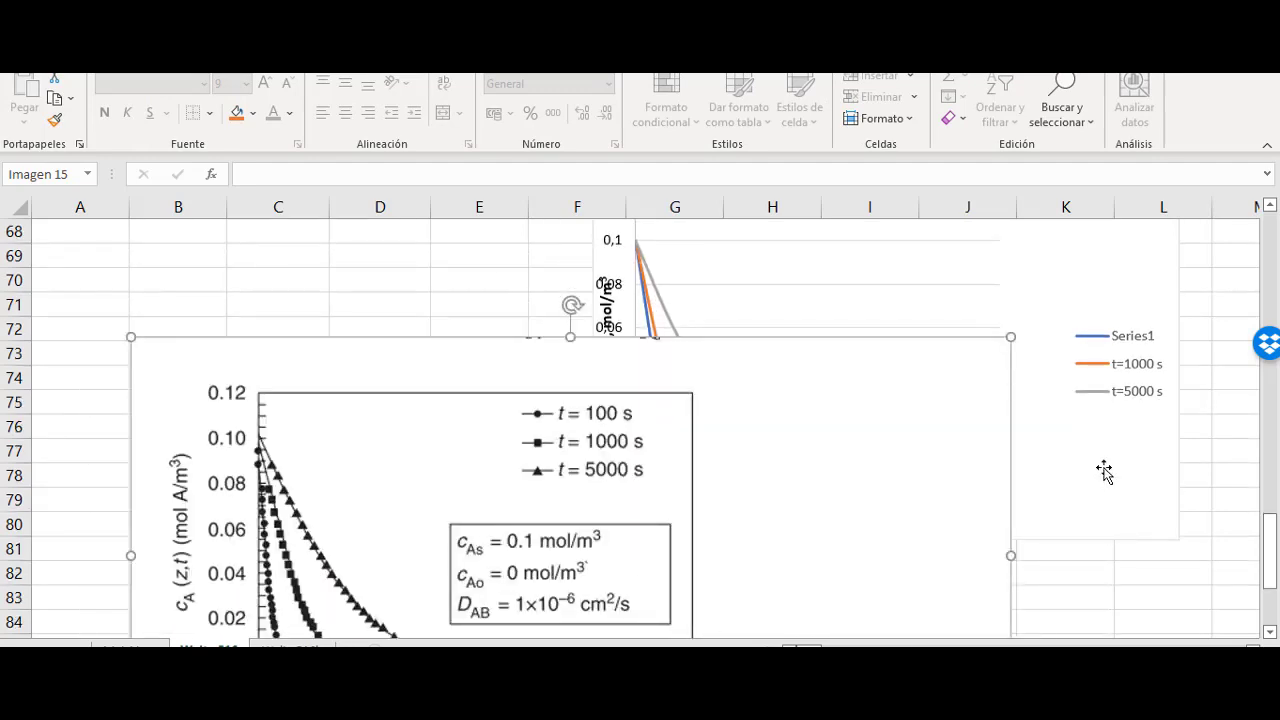
drag(1104, 472, 1126, 409)
scroll(423, 486, up, 2)
drag(423, 486, 471, 537)
scroll(503, 503, up, 3)
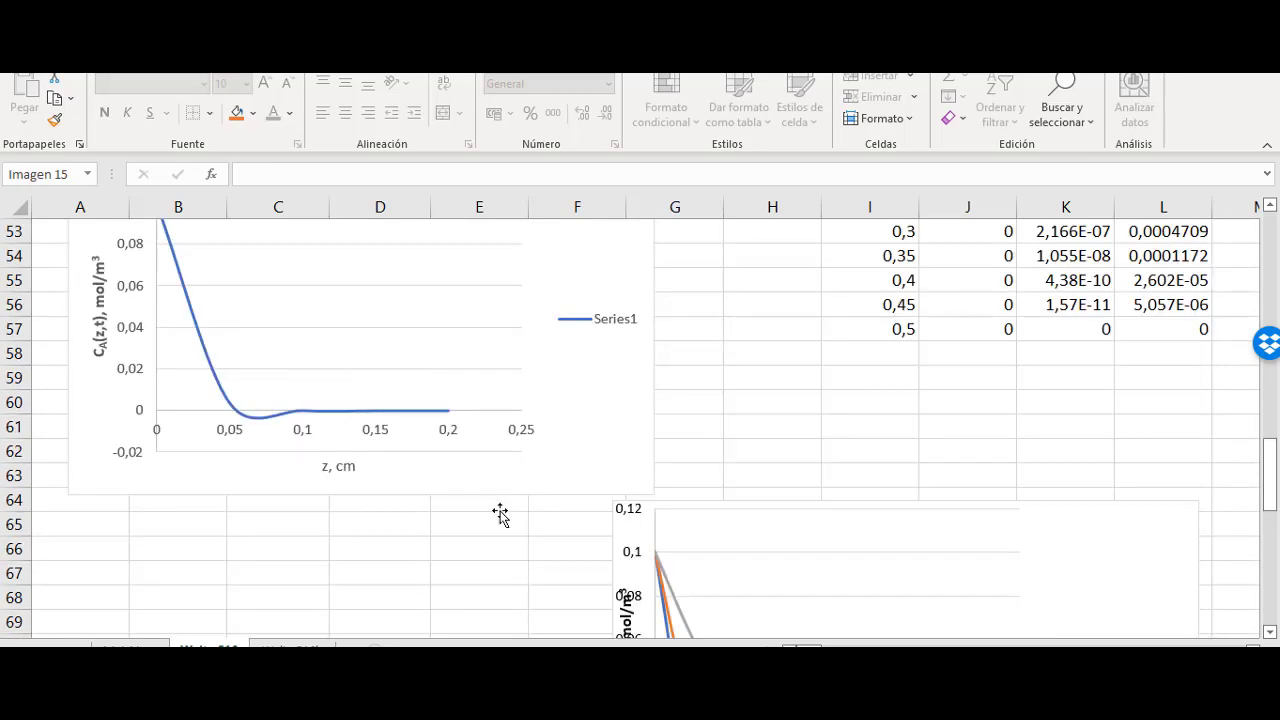
scroll(500, 513, up, 2)
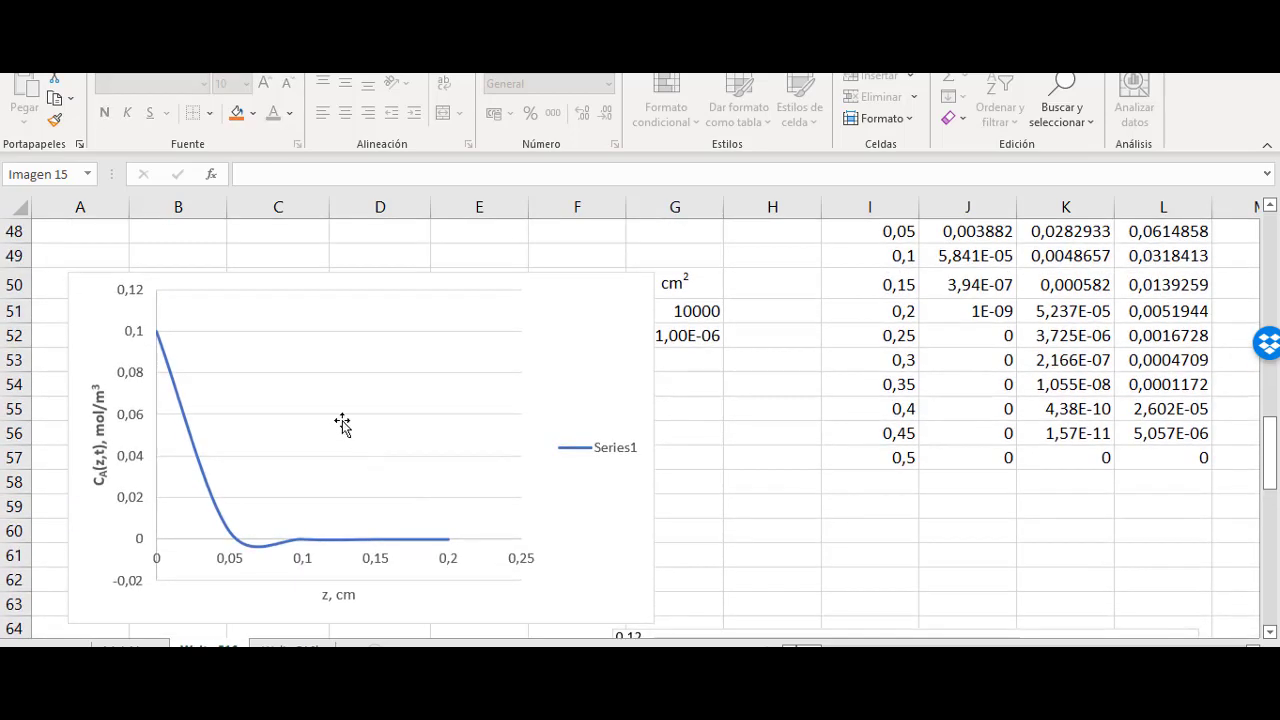
Step: Examine the single-series chart's curve near z = 0,05, comparing its data points with the 100 s summary column and Figure 27.1
click(179, 607)
drag(179, 607, 339, 594)
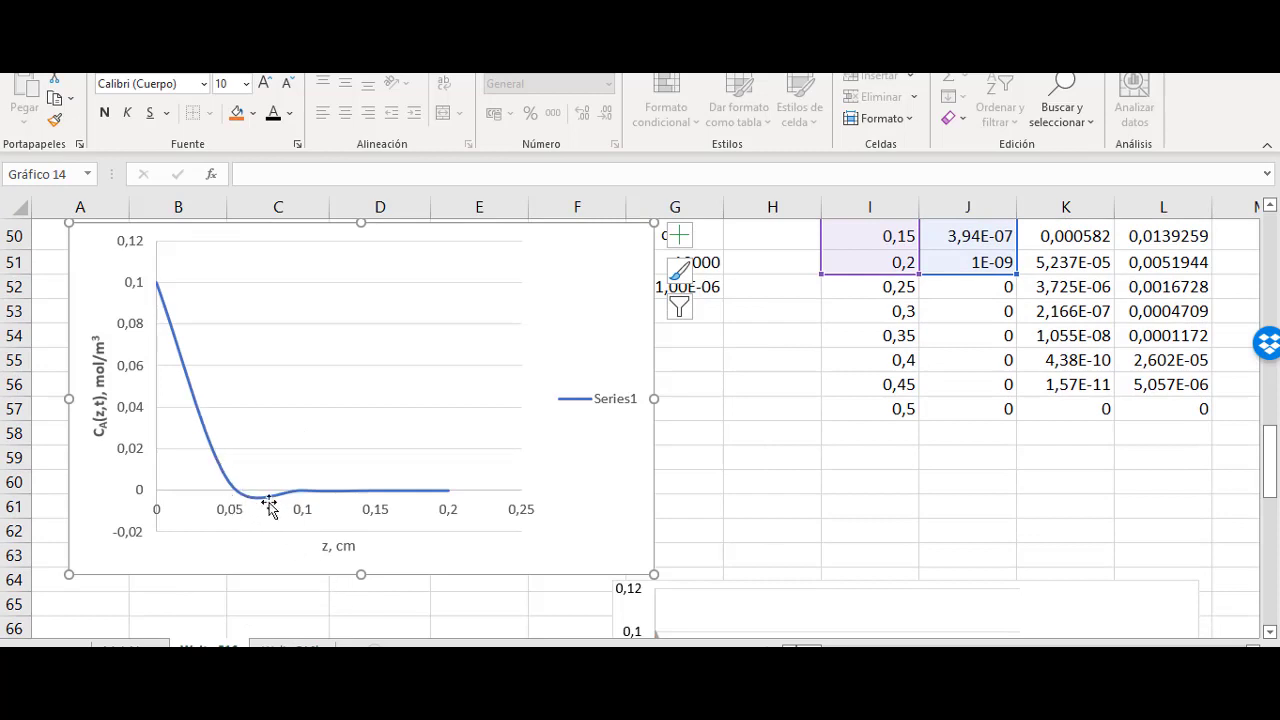
scroll(449, 495, down, 10)
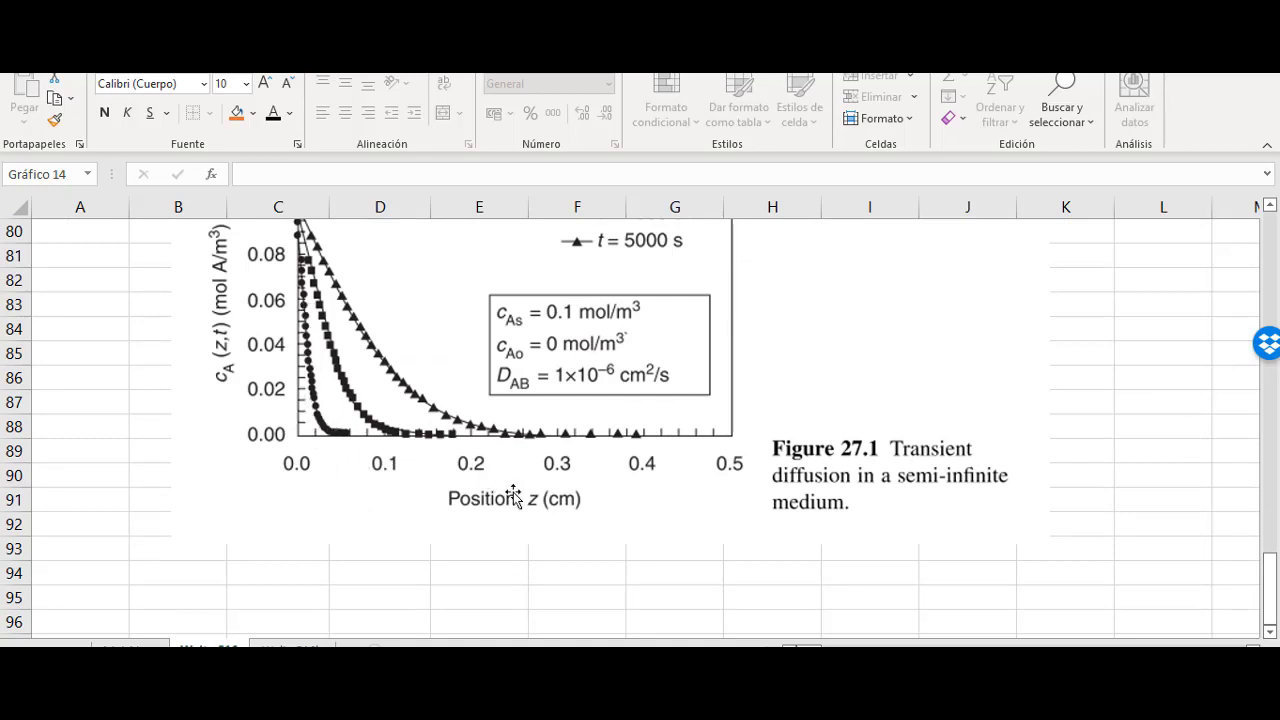
scroll(463, 491, up, 8)
scroll(254, 401, up, 2)
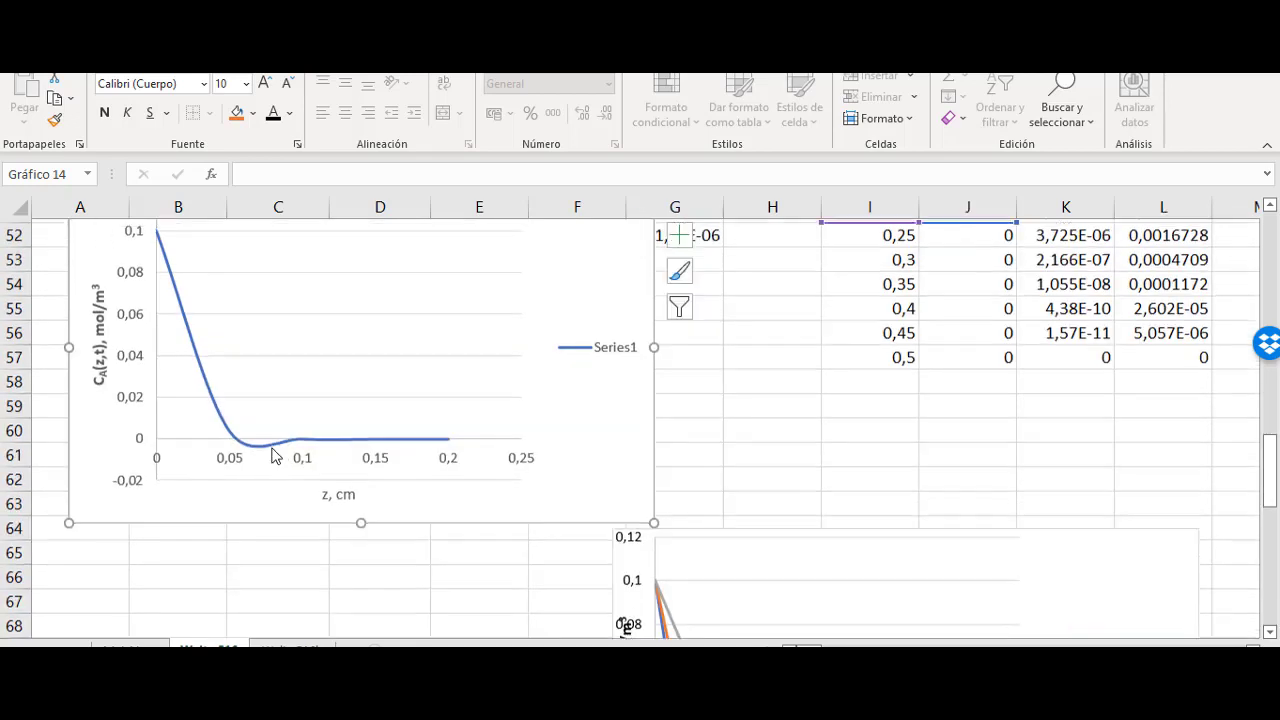
click(216, 464)
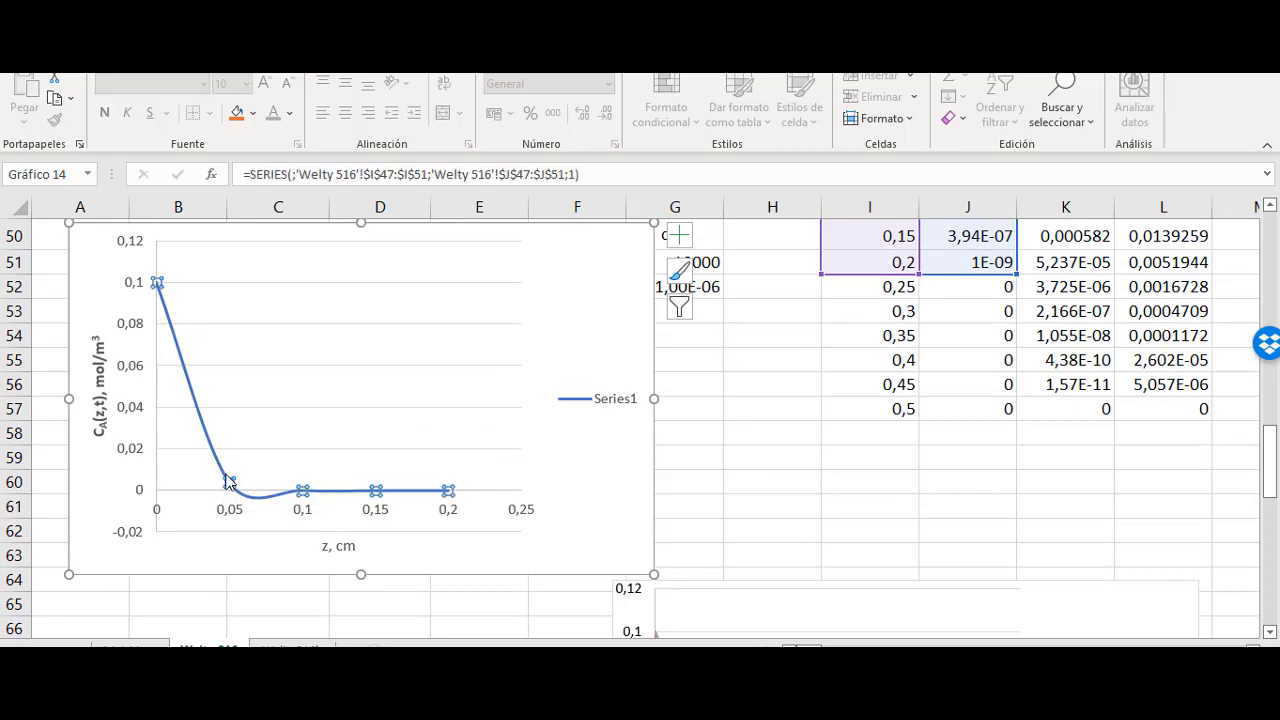
scroll(224, 500, up, 2)
click(198, 546)
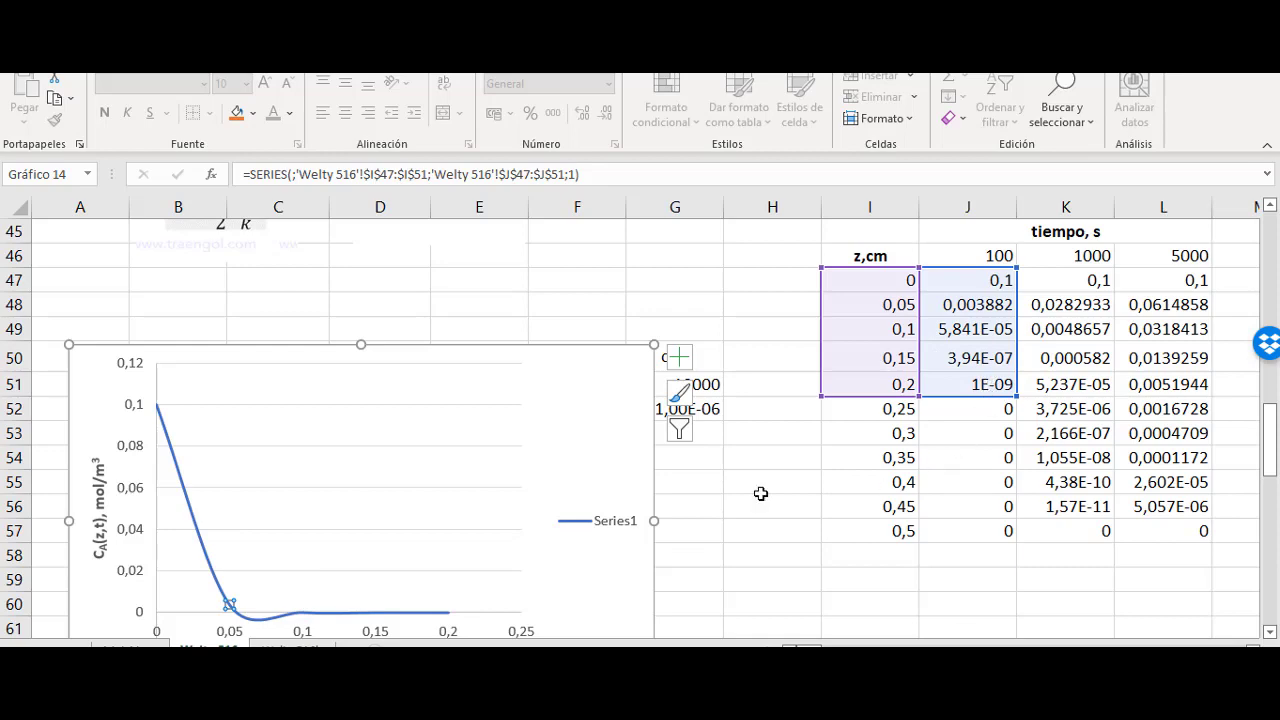
scroll(366, 489, down, 3)
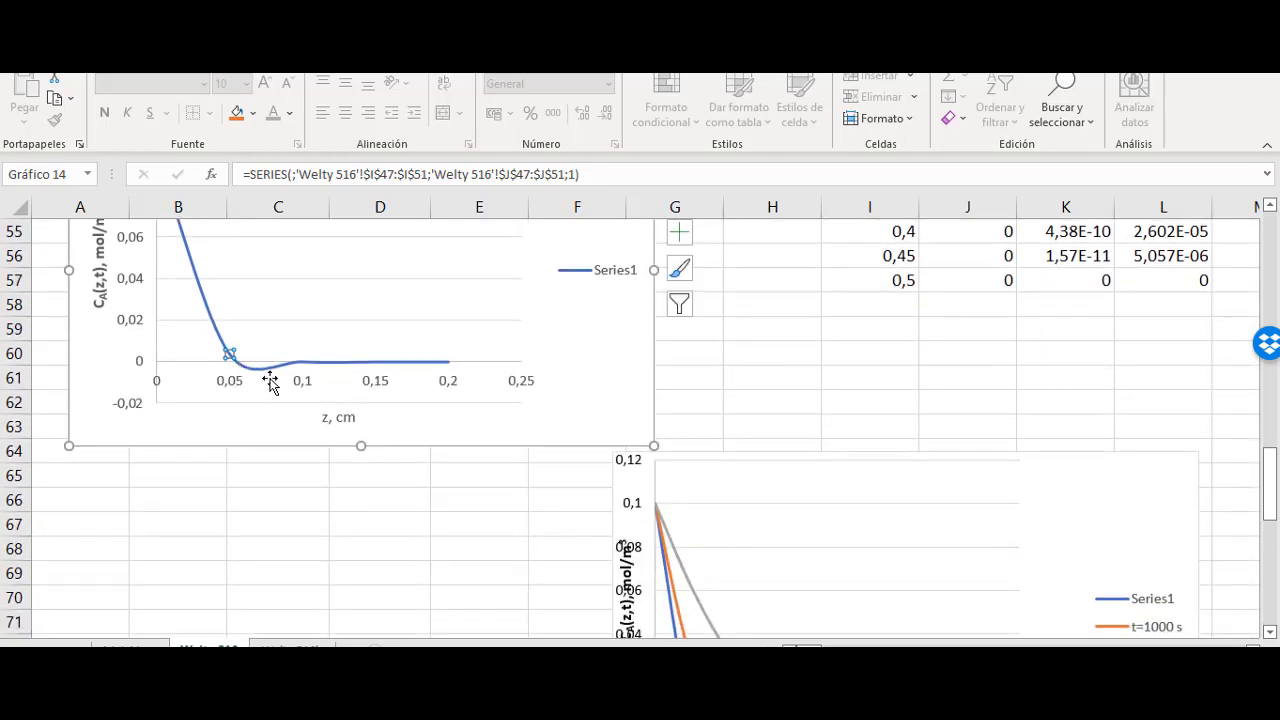
scroll(391, 367, up, 3)
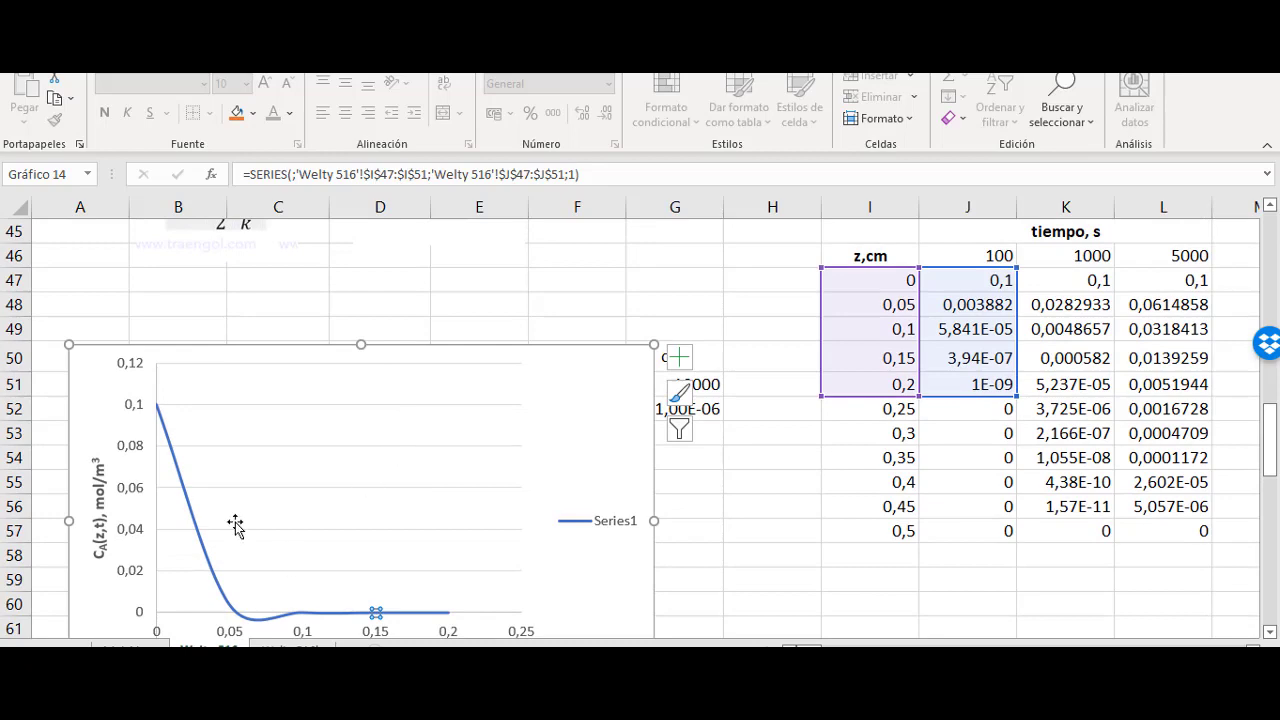
Step: Review the grid parameters and the z node positions in column G of the Welty 516 sheet
scroll(390, 492, up, 3)
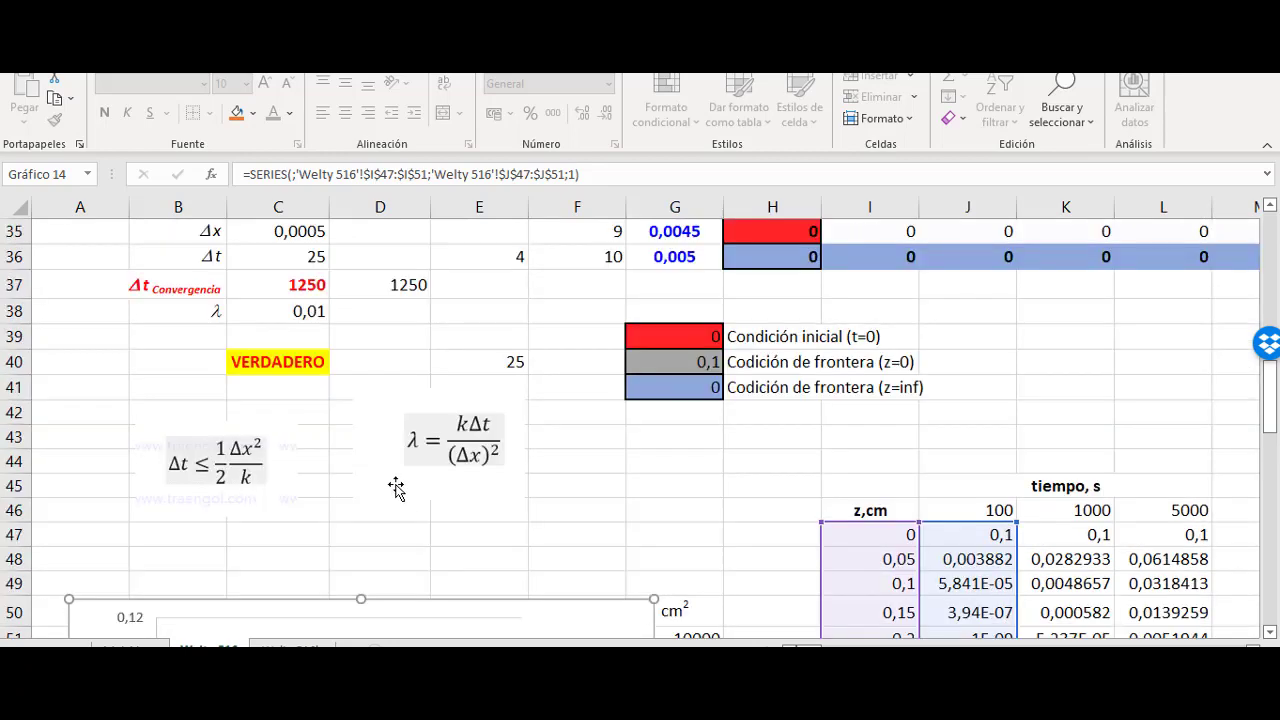
scroll(396, 488, up, 3)
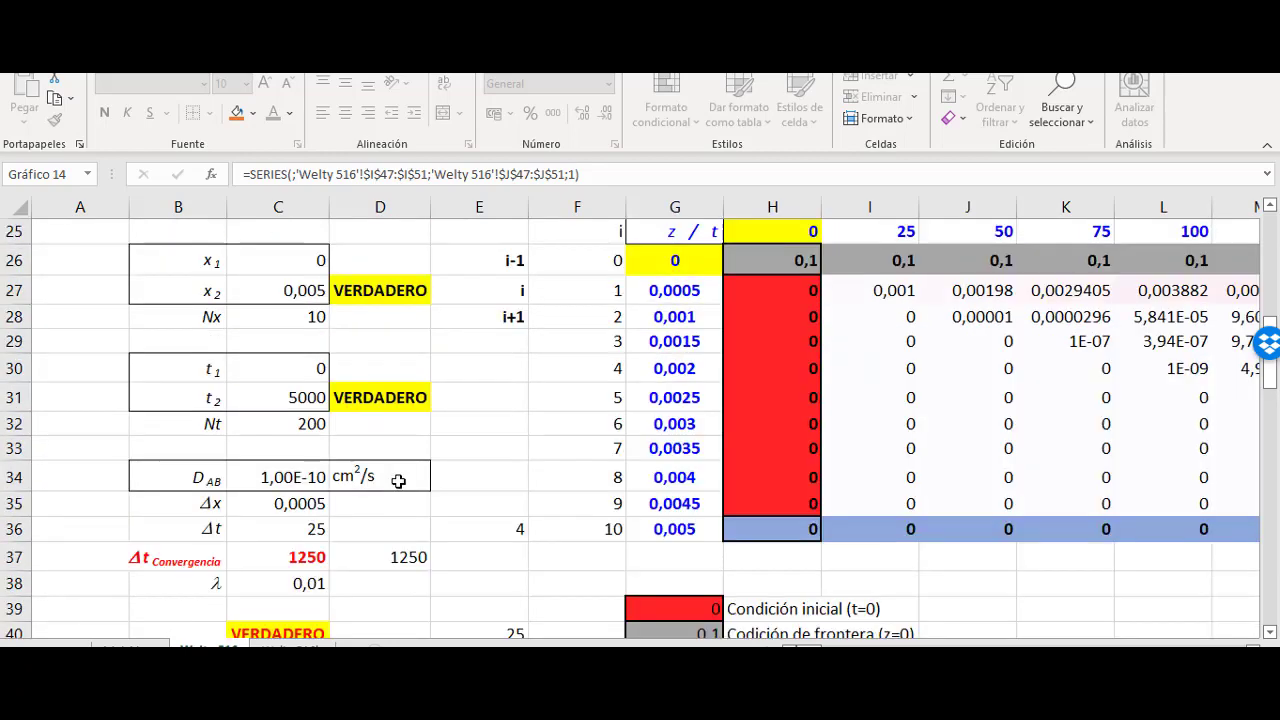
scroll(398, 481, down, 2)
scroll(449, 456, up, 5)
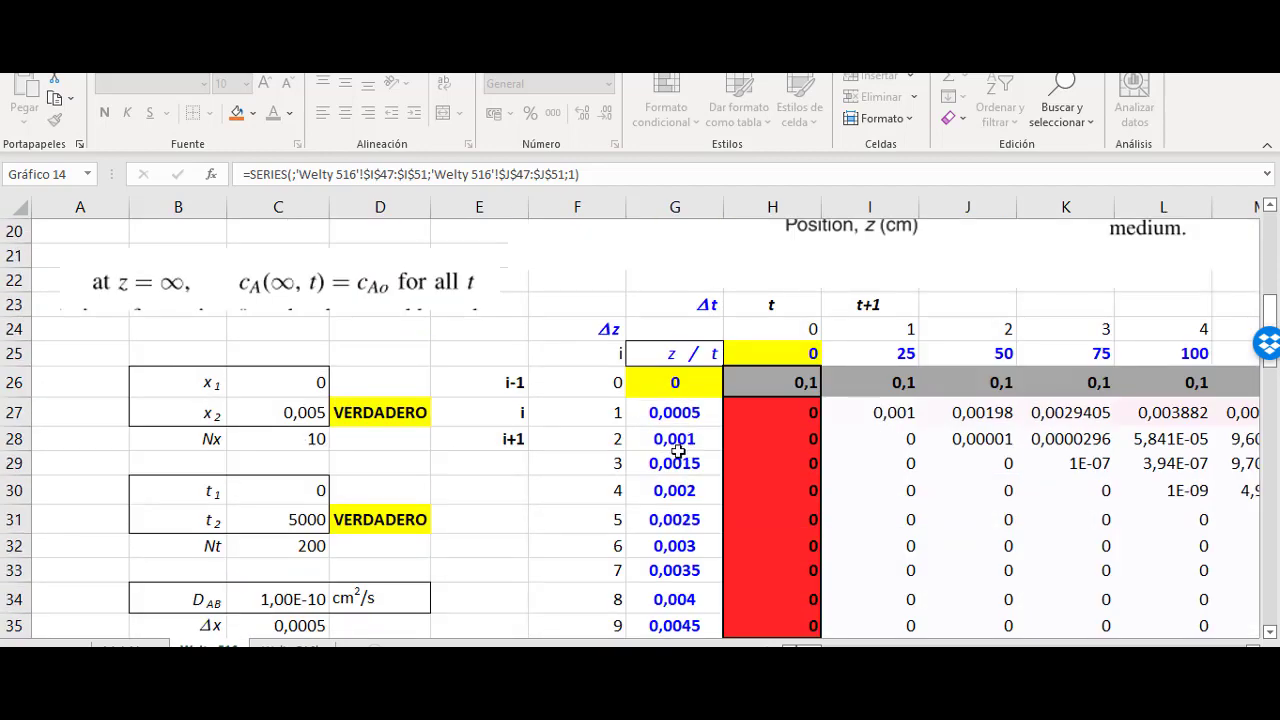
click(674, 207)
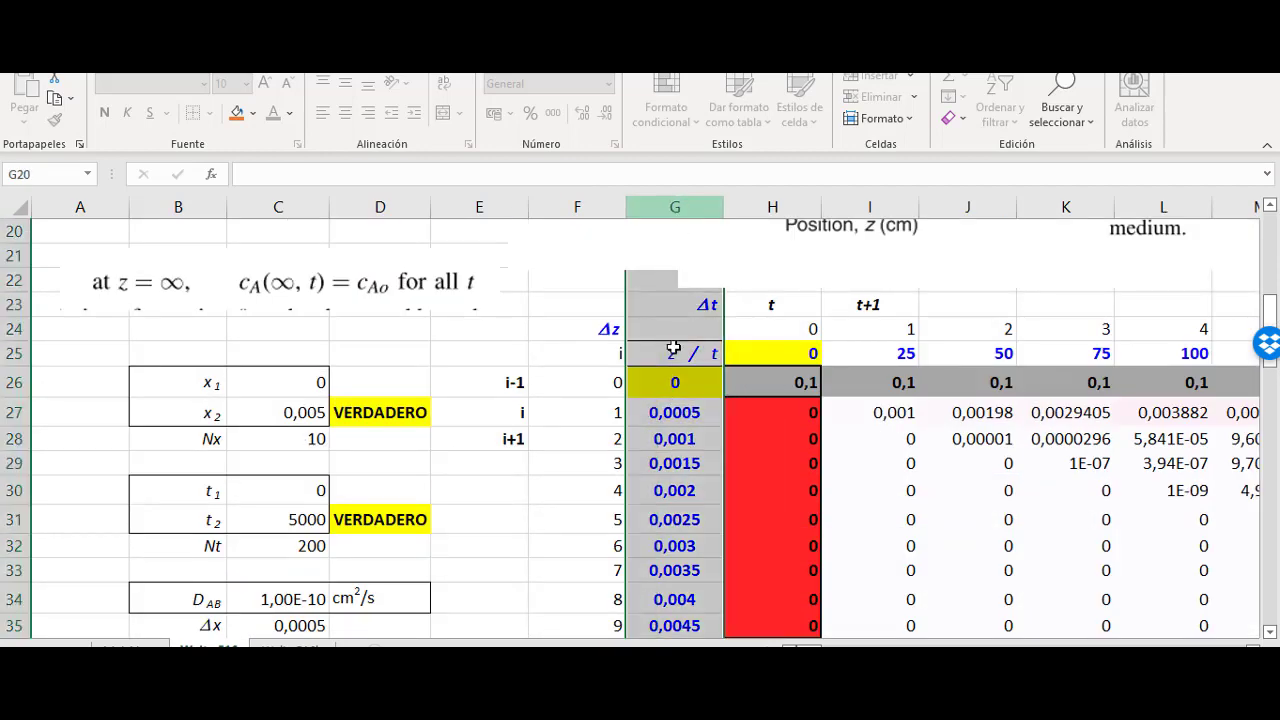
click(689, 515)
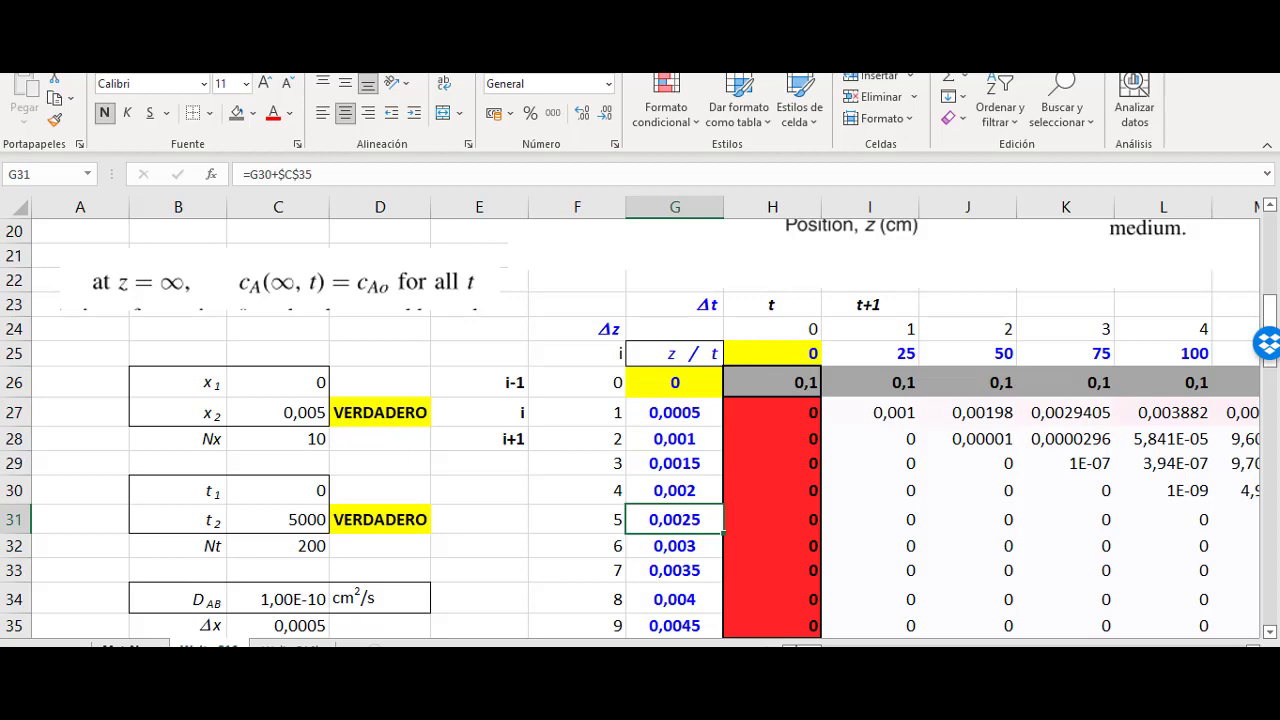
Step: Switch to the Met_Num sheet and trace the t=0 curve of its chart back to the source data
key(ctrl+Page_Up)
scroll(423, 509, down, 5)
scroll(346, 486, down, 3)
scroll(315, 535, up, 3)
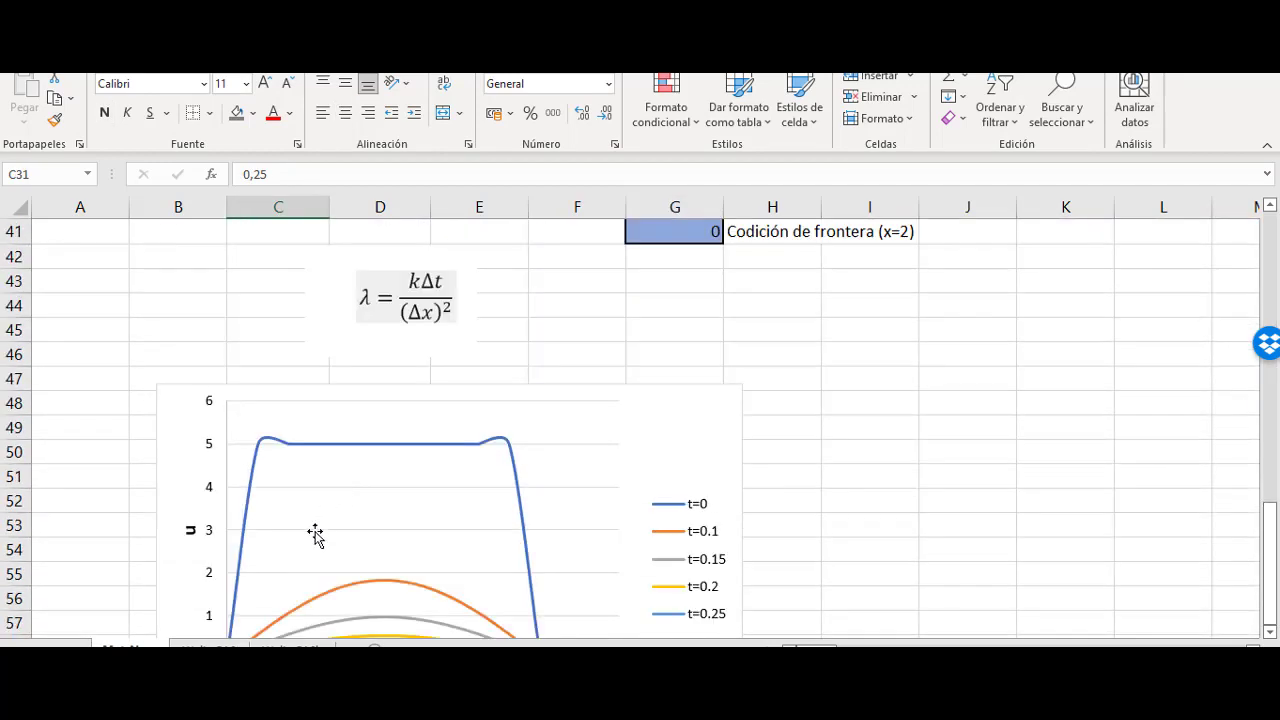
scroll(294, 534, down, 2)
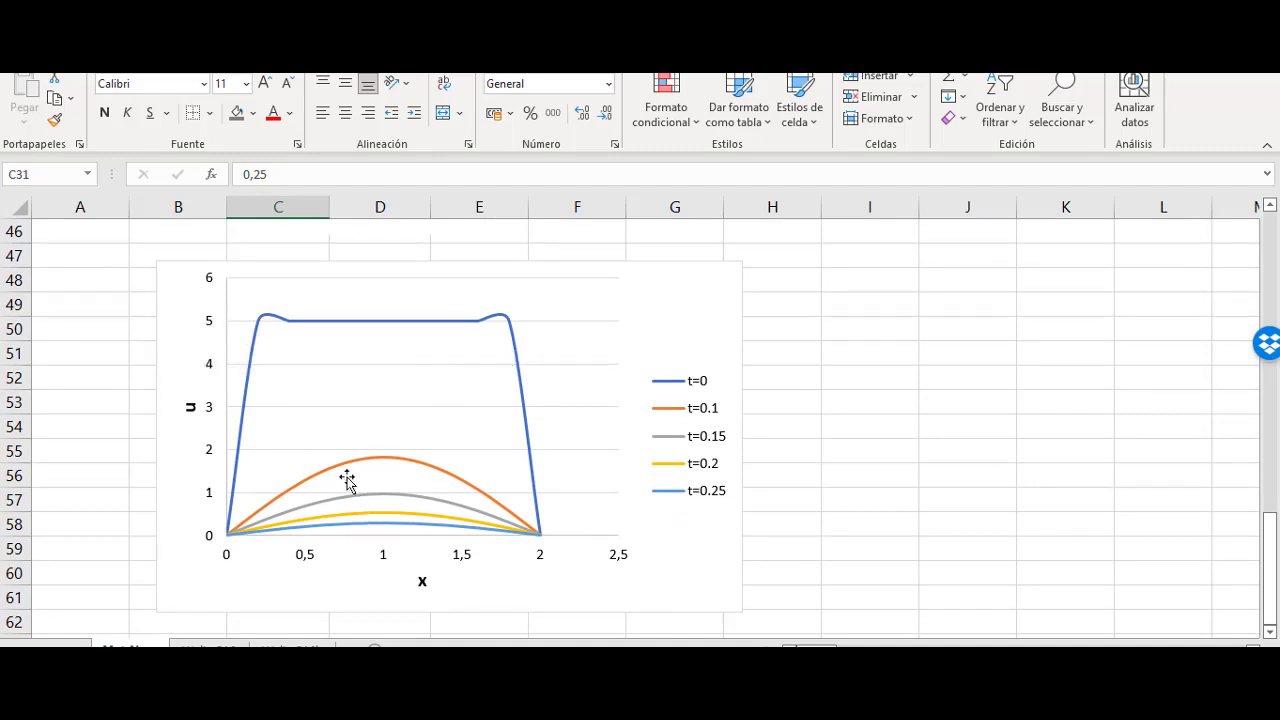
click(358, 322)
scroll(380, 334, up, 7)
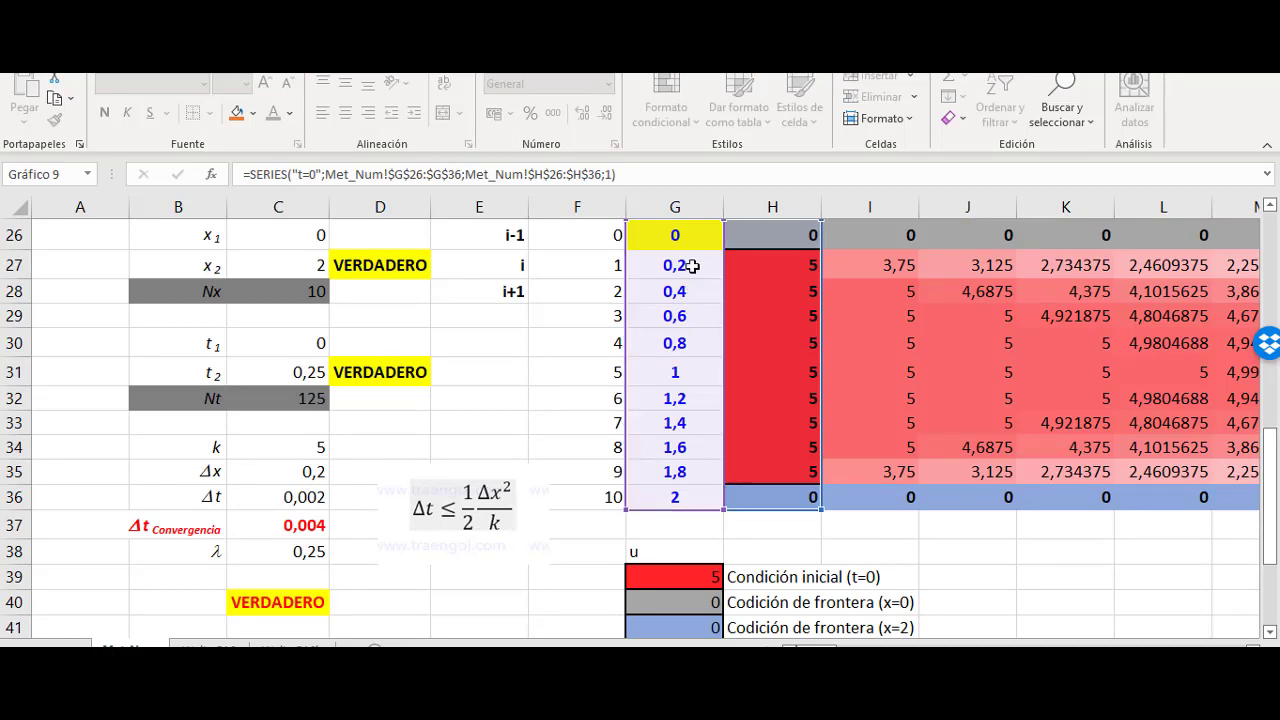
Step: Inspect the first two x nodes in G26:G27 and their initial u values in H26:H27
click(690, 236)
click(682, 268)
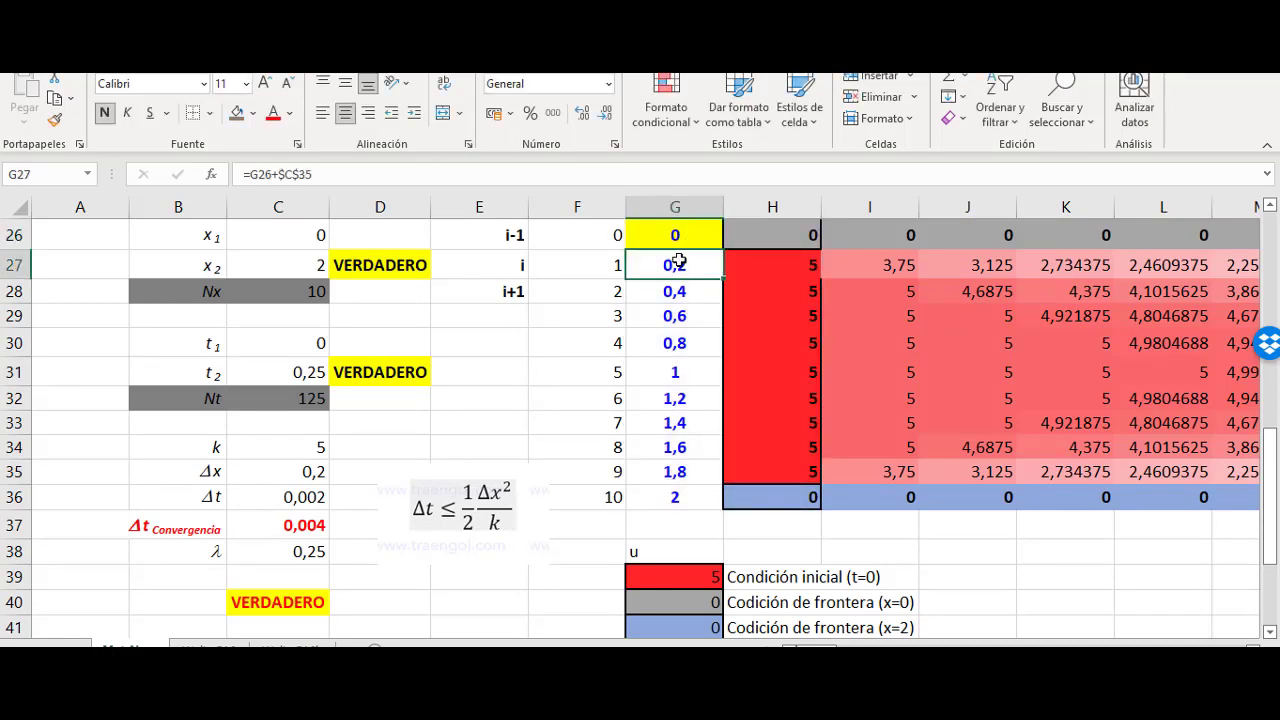
click(684, 236)
click(776, 238)
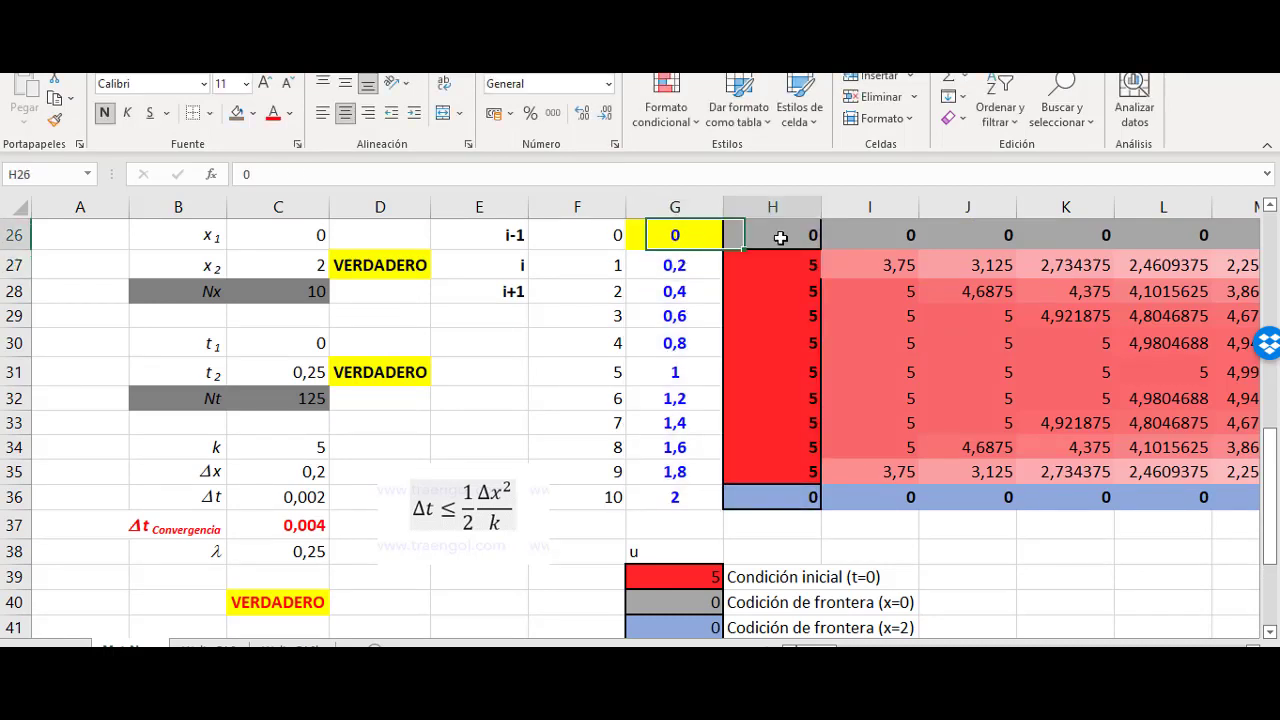
click(681, 268)
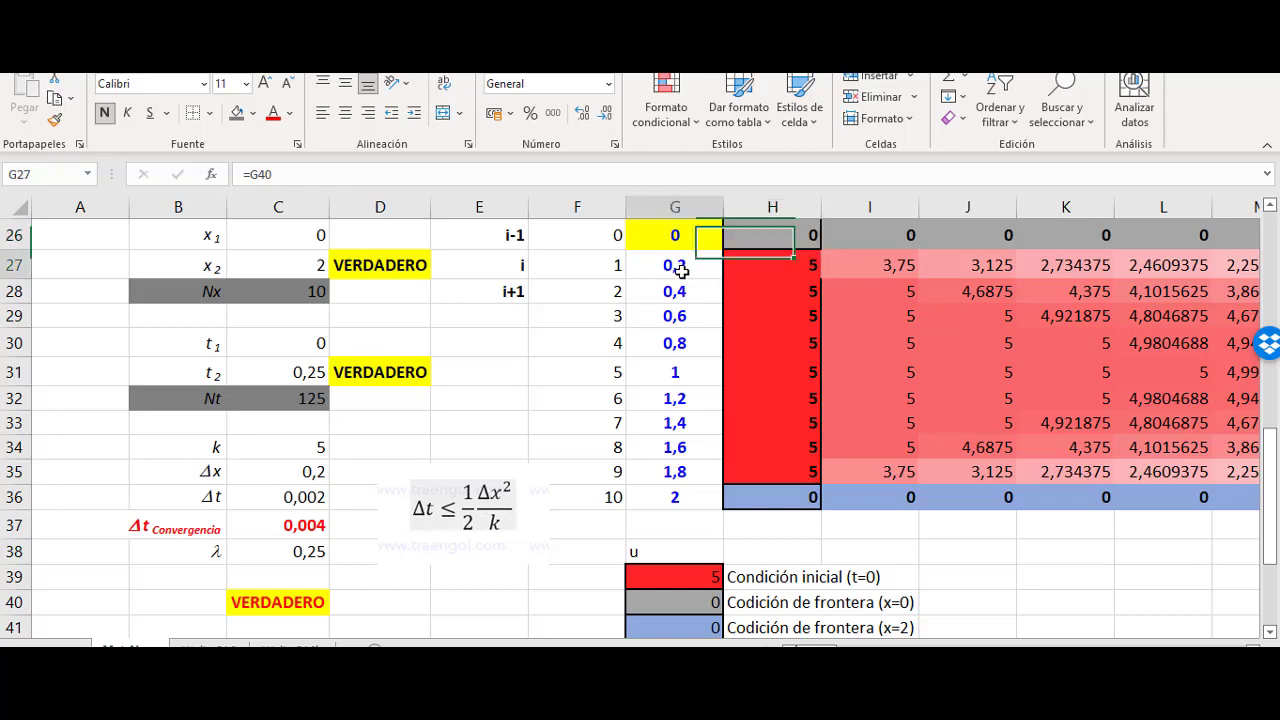
key(Right)
Step: Examine the corners of the t=0 curve against the spacing of the x nodes that it plots
scroll(430, 470, down, 5)
click(273, 450)
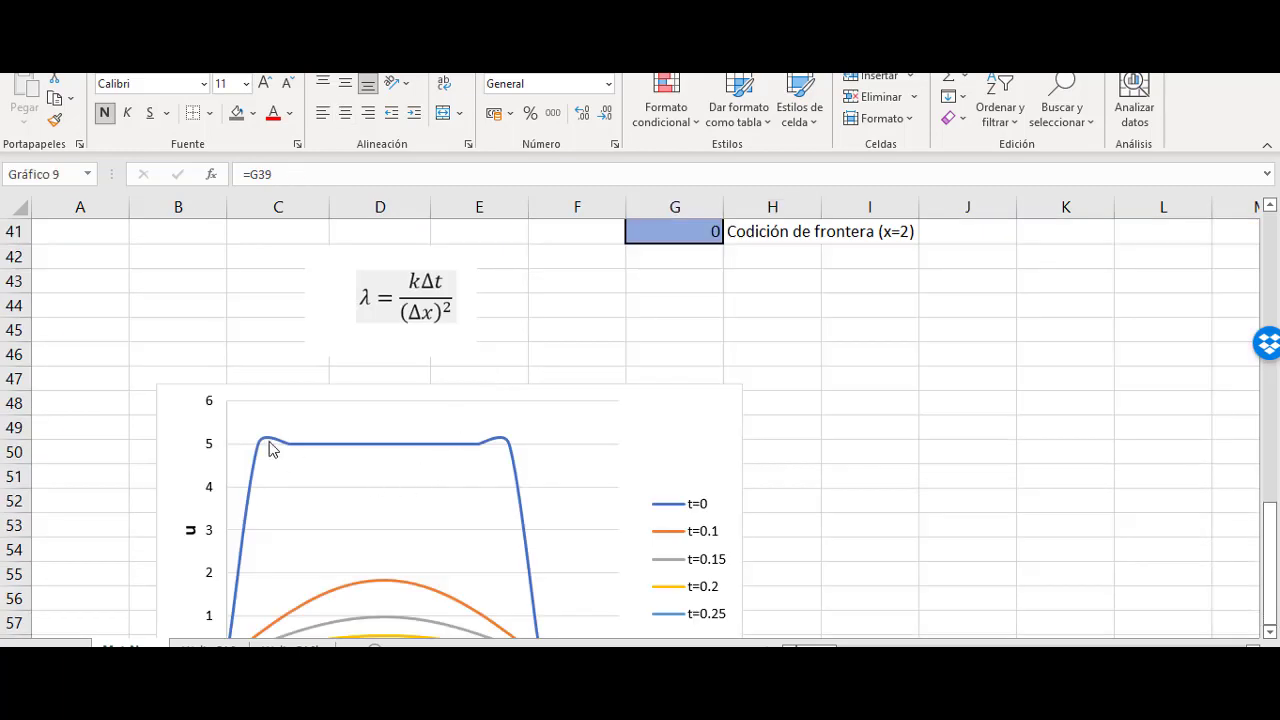
click(294, 443)
scroll(690, 354, up, 3)
scroll(690, 354, up, 2)
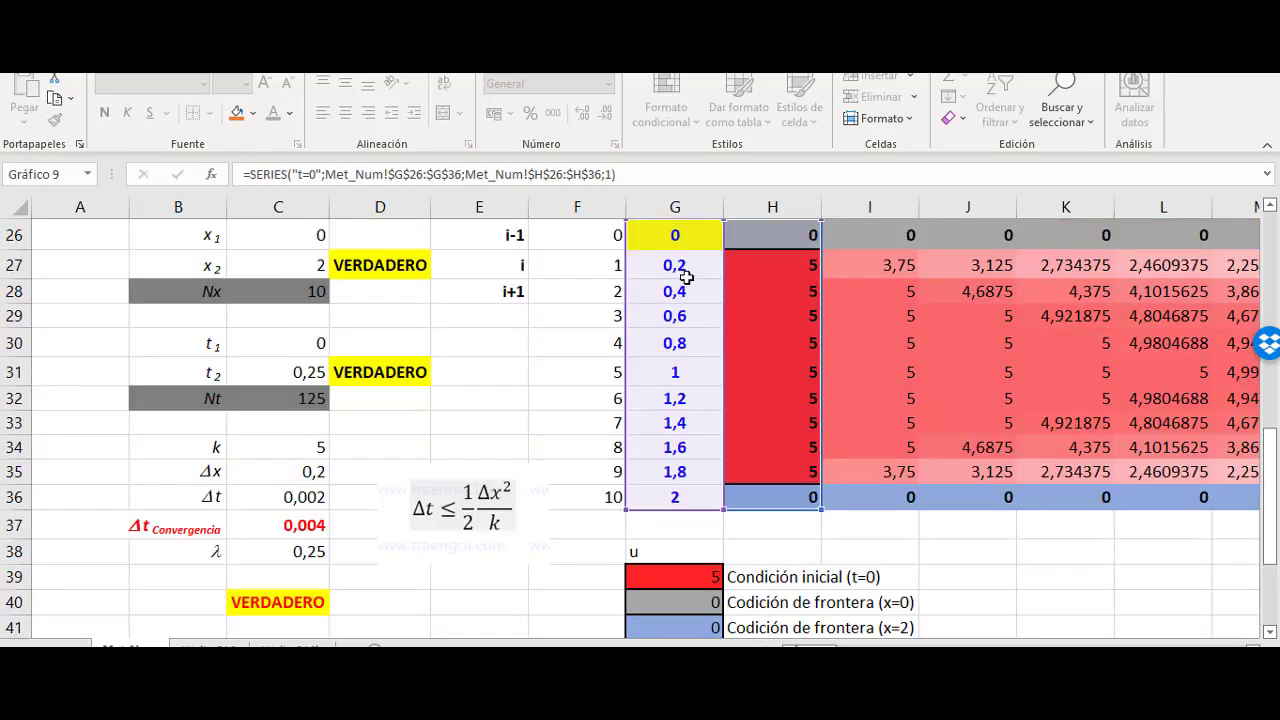
scroll(662, 305, down, 5)
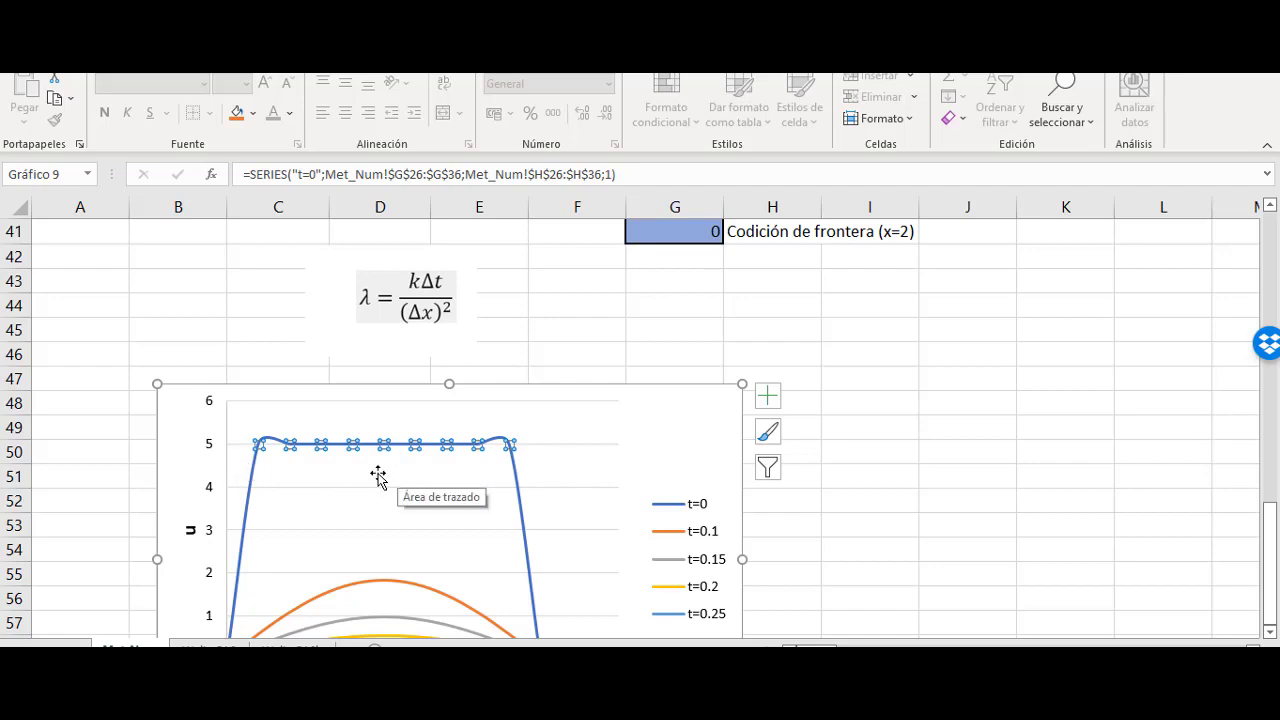
scroll(378, 478, down, 3)
Step: Return to the Welty 516 sheet and review its Δx, Δt and convergence parameters, closing the sheet options without changes
click(232, 646)
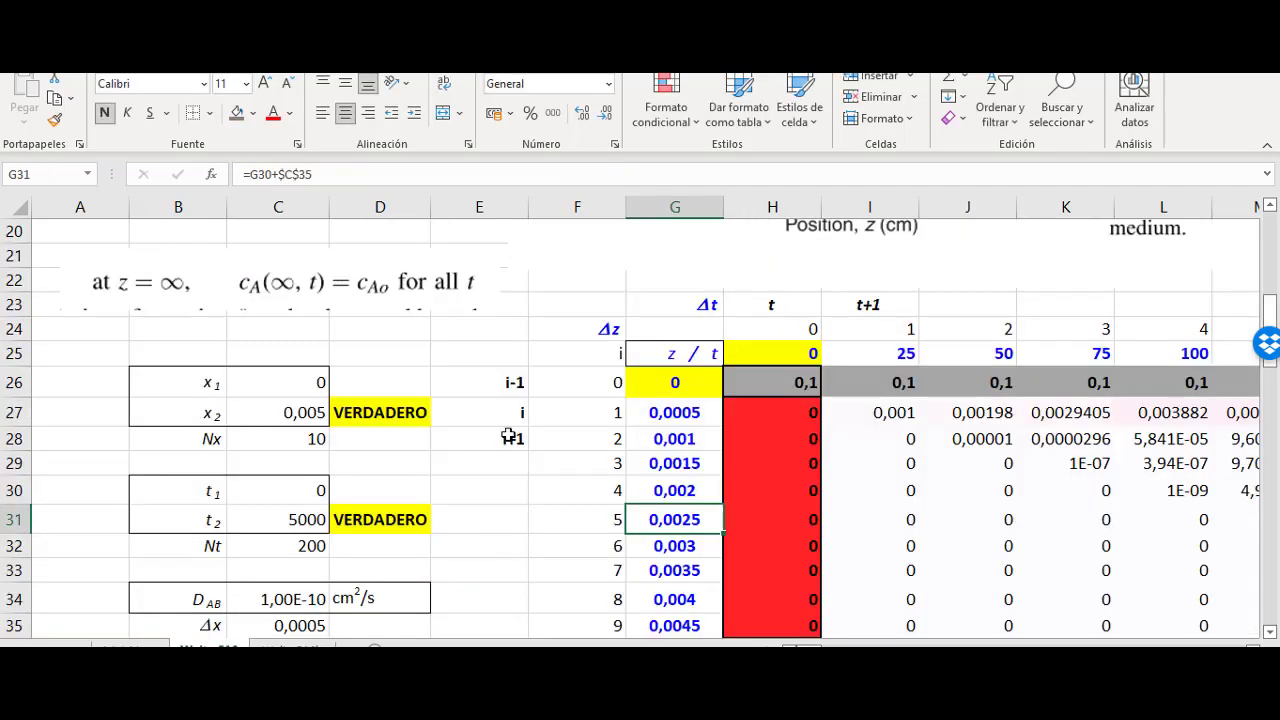
scroll(514, 446, down, 3)
scroll(600, 490, up, 2)
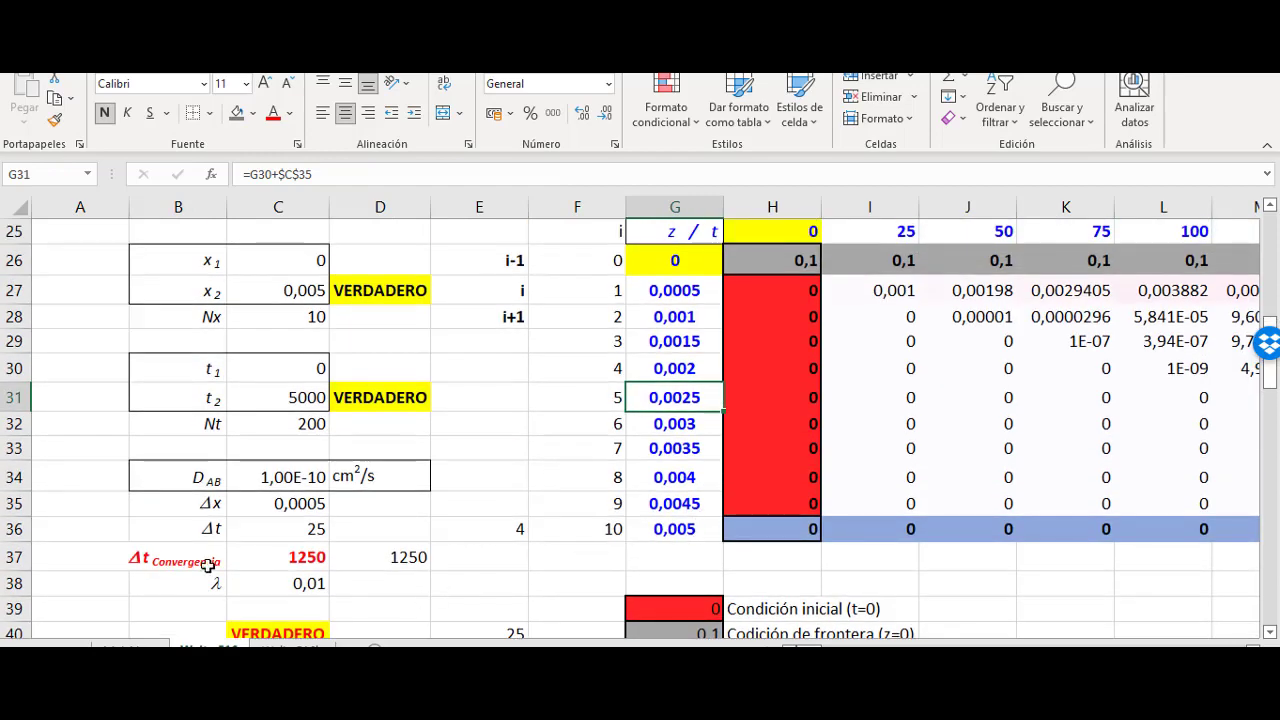
scroll(246, 440, down, 2)
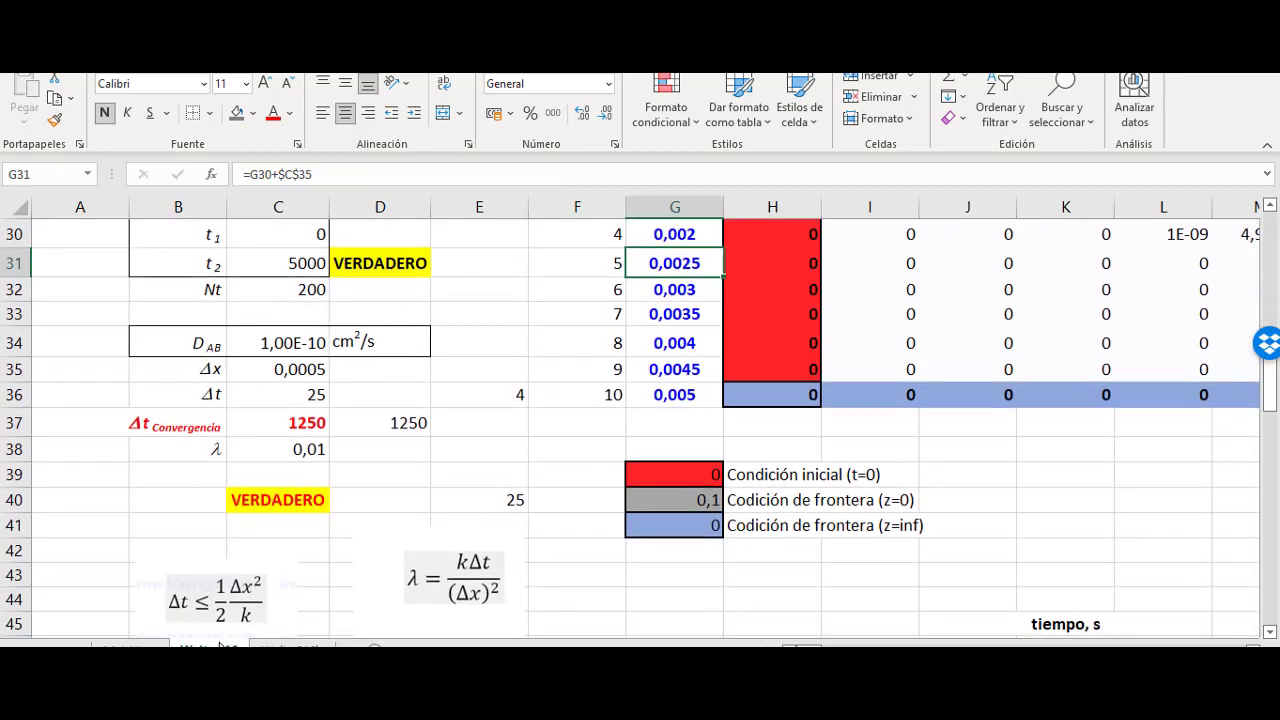
right_click(220, 646)
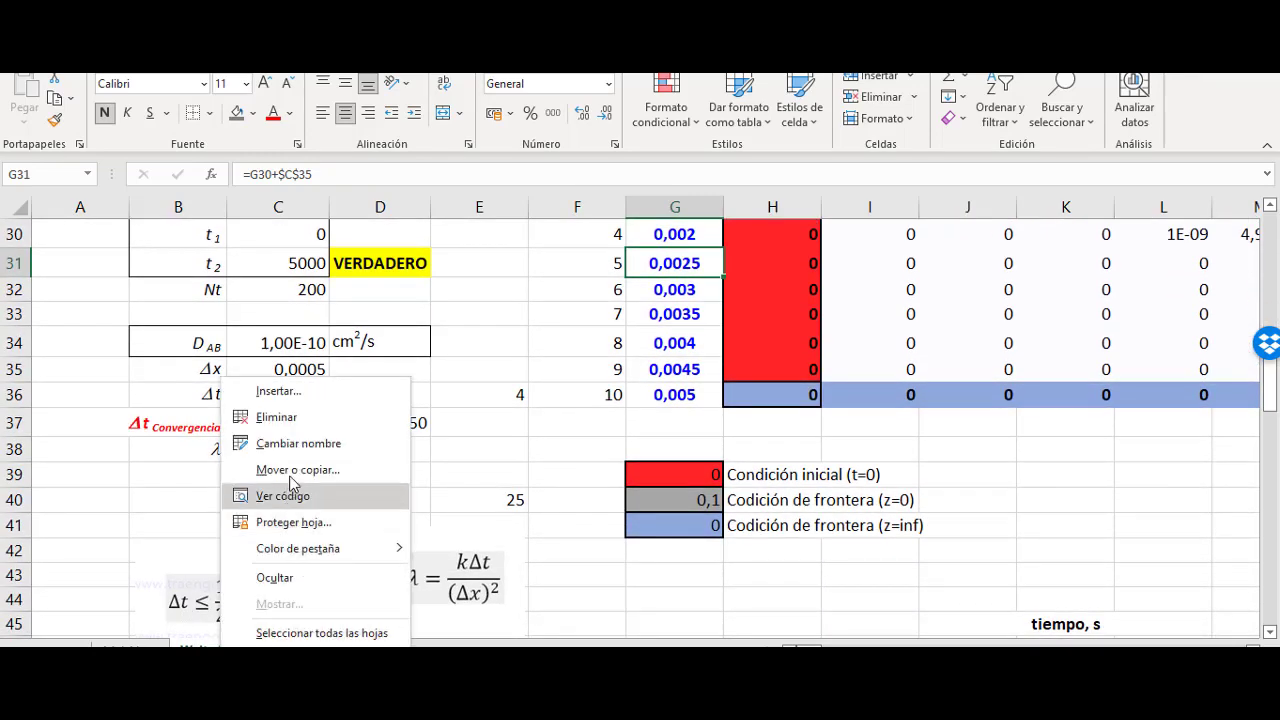
click(121, 512)
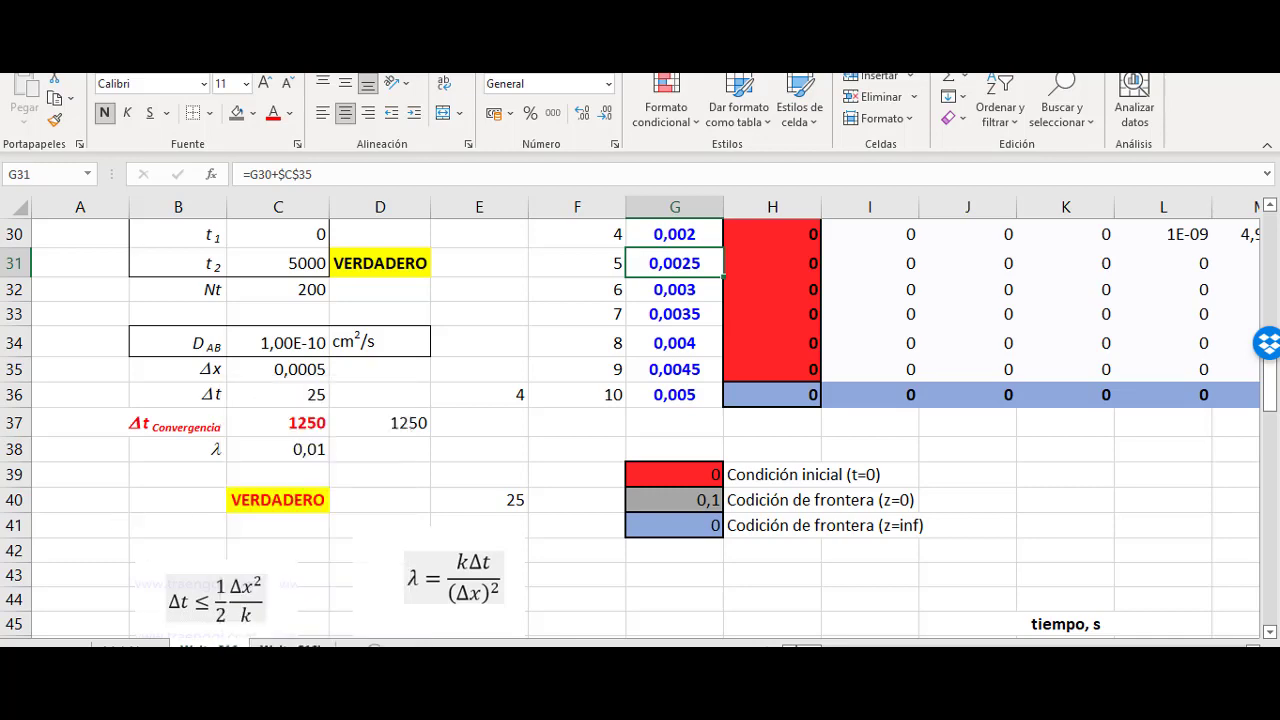
Step: Open the refined-grid Welty sheet and examine its parameters, z nodes, summary table and three-curve chart
click(288, 648)
scroll(412, 534, down, 2)
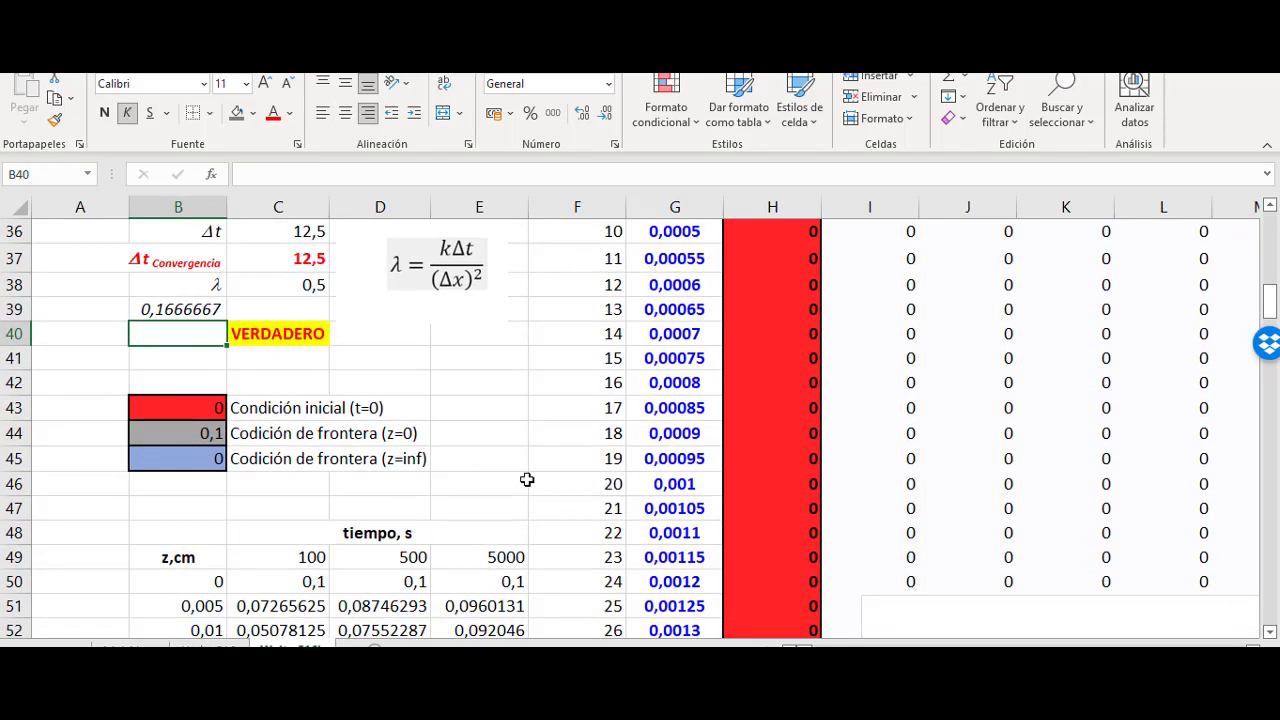
scroll(477, 434, up, 5)
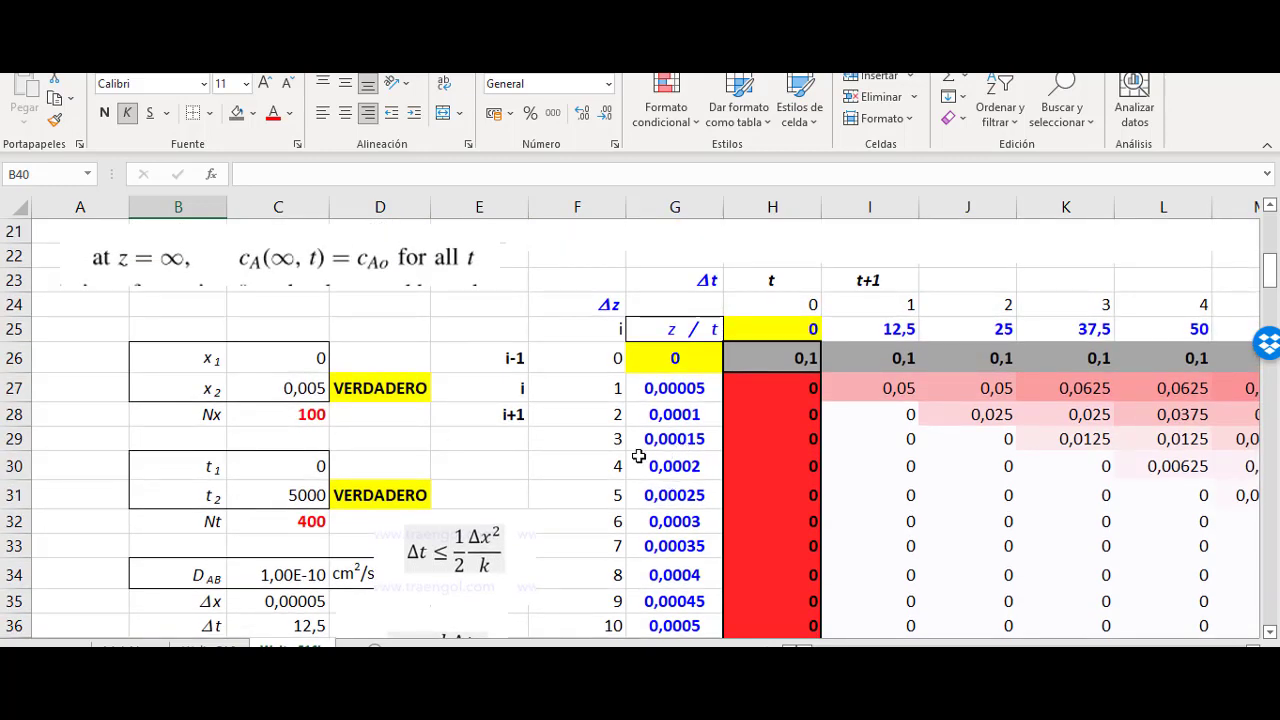
scroll(704, 490, down, 6)
scroll(679, 373, up, 4)
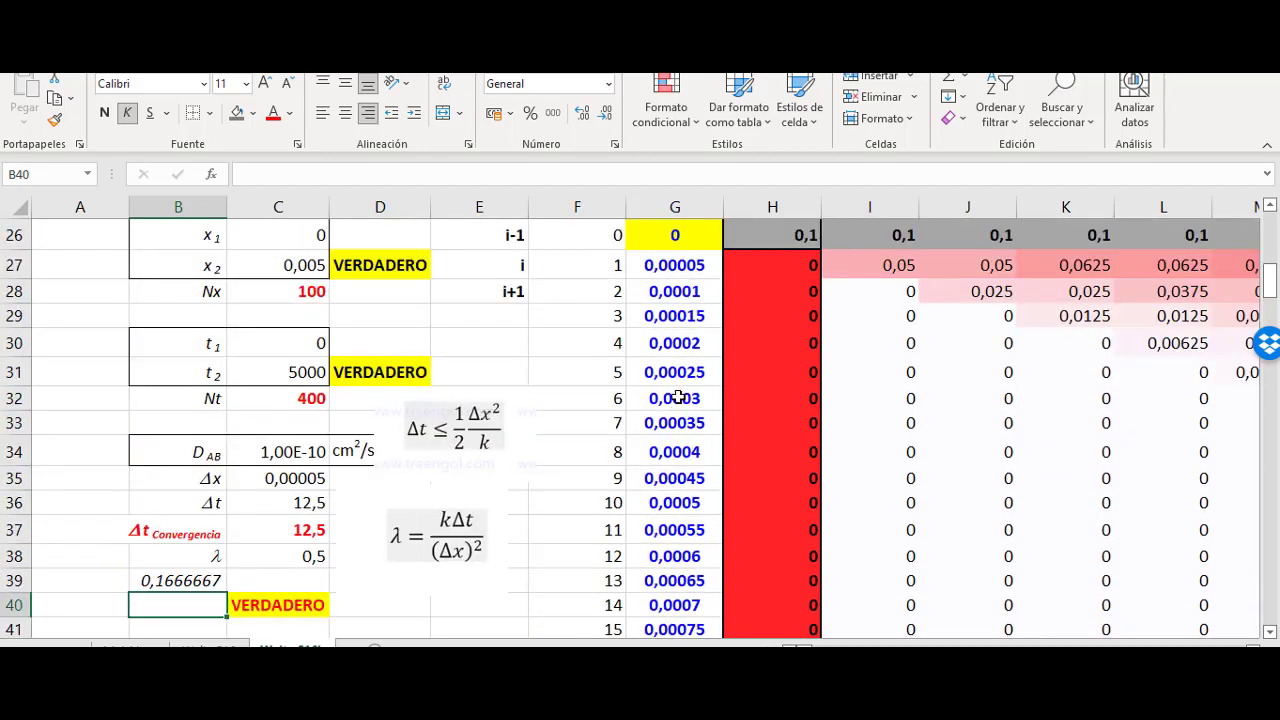
click(680, 318)
scroll(679, 318, down, 8)
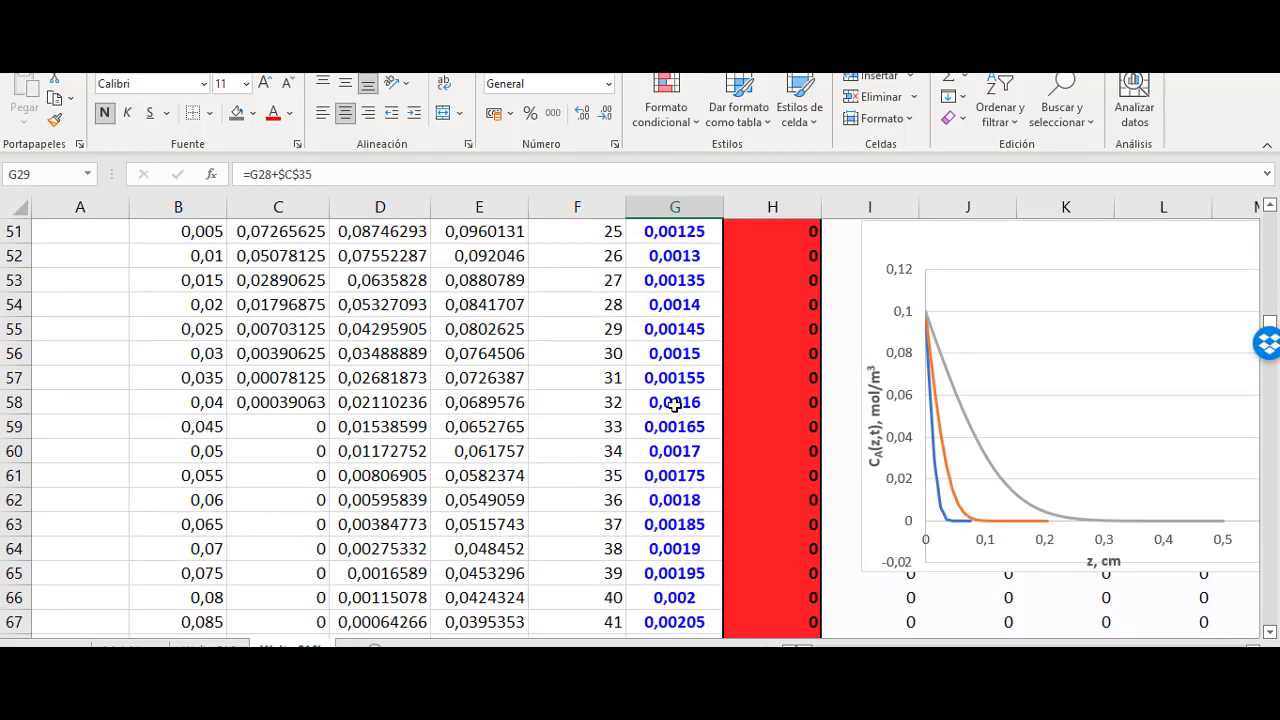
scroll(672, 428, down, 3)
scroll(672, 430, up, 7)
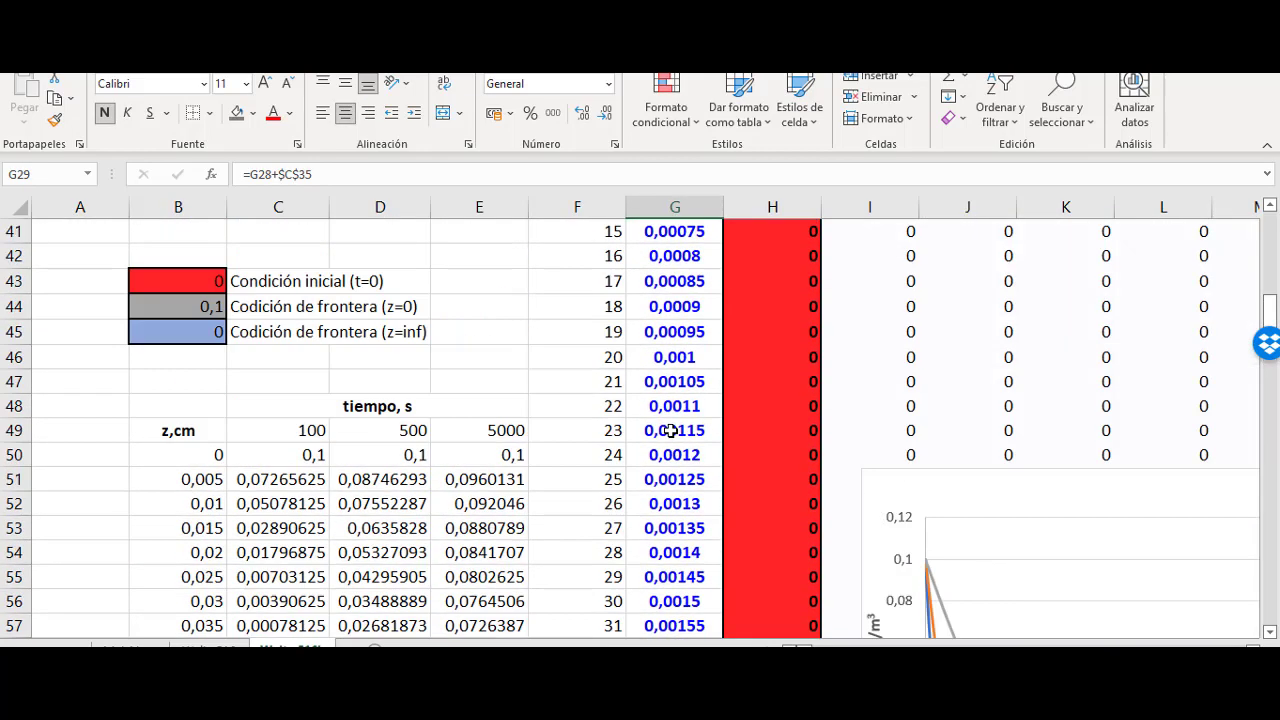
scroll(672, 430, up, 5)
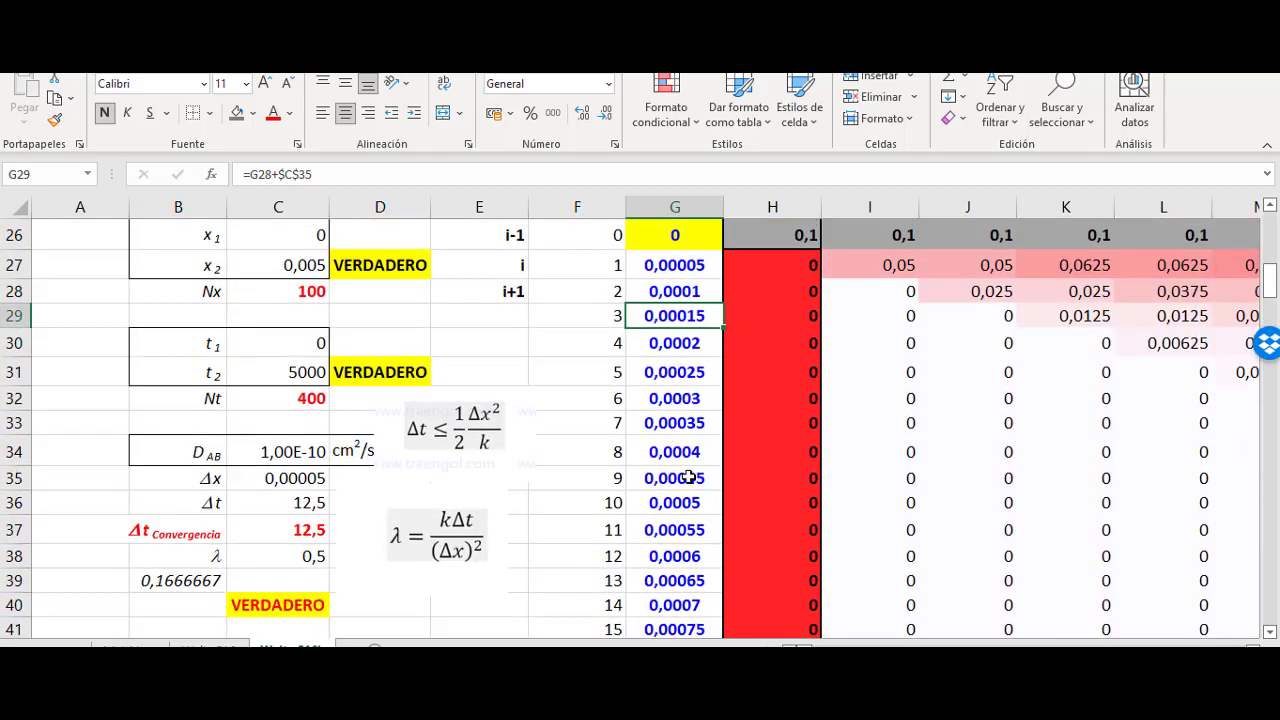
Step: Compare the number of spatial divisions Nx between the Welty 516 sheet and the refined-grid sheet
click(689, 478)
scroll(695, 330, up, 2)
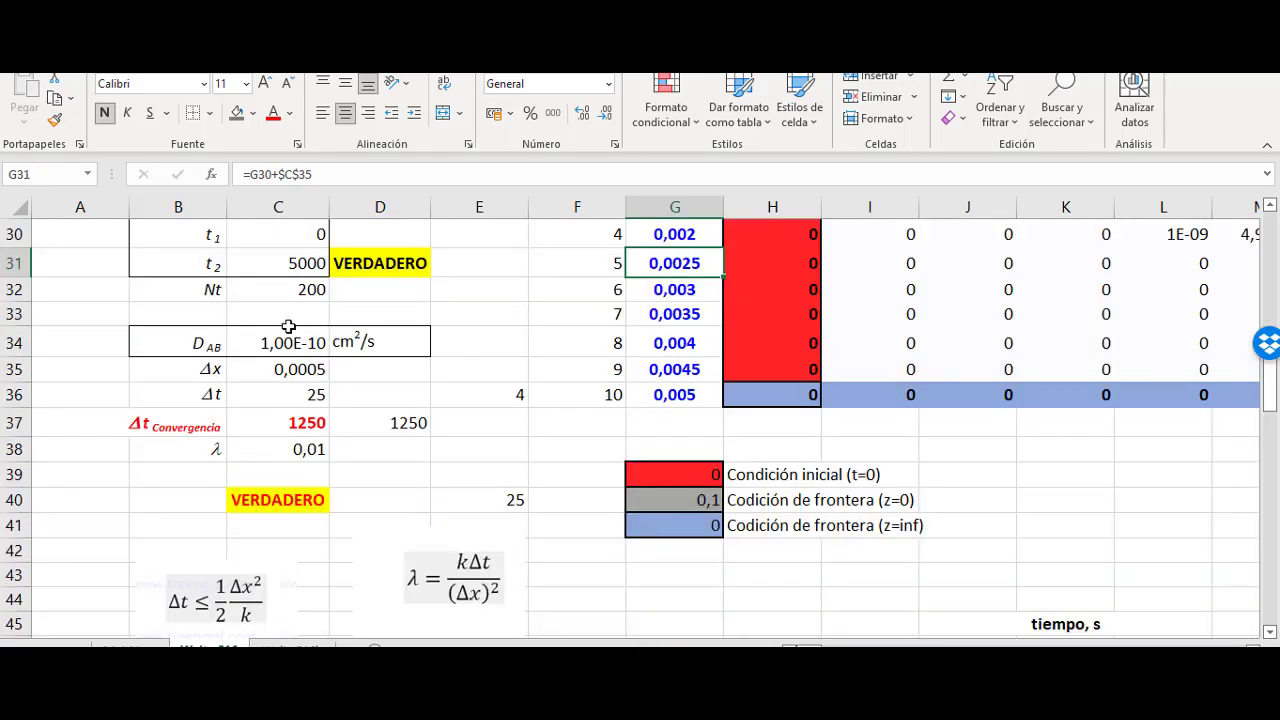
scroll(300, 330, up, 3)
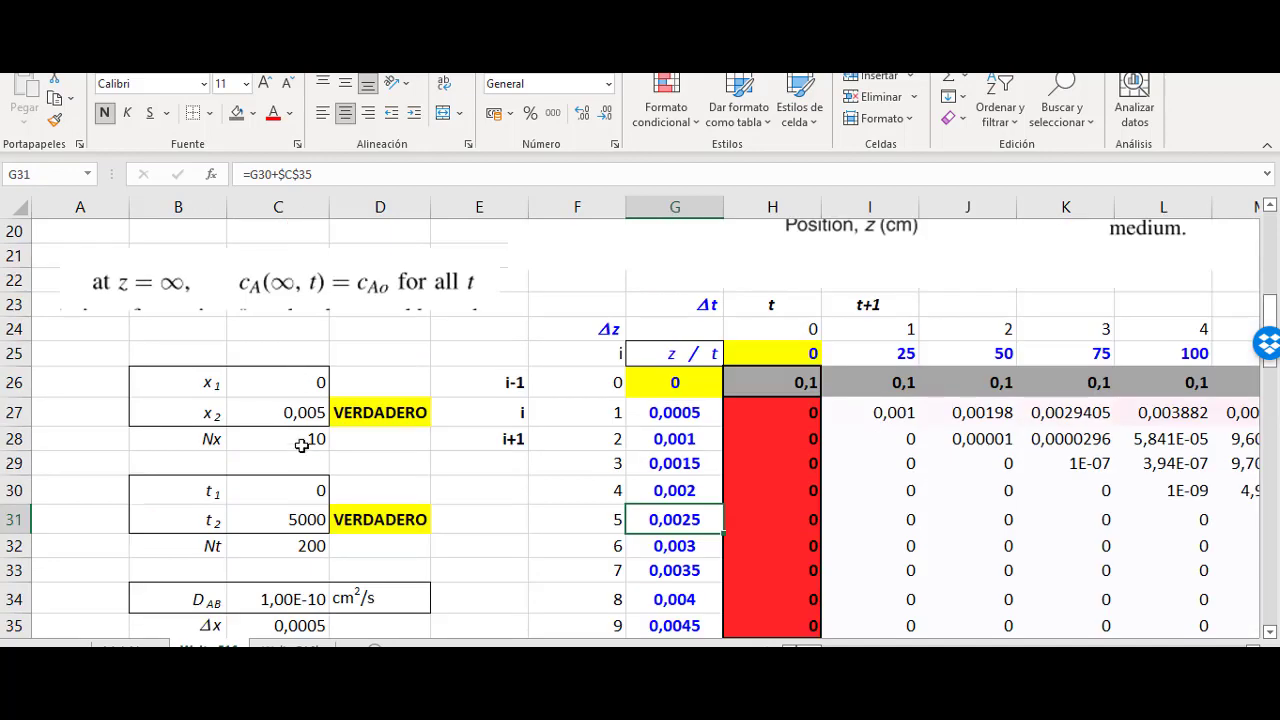
click(301, 445)
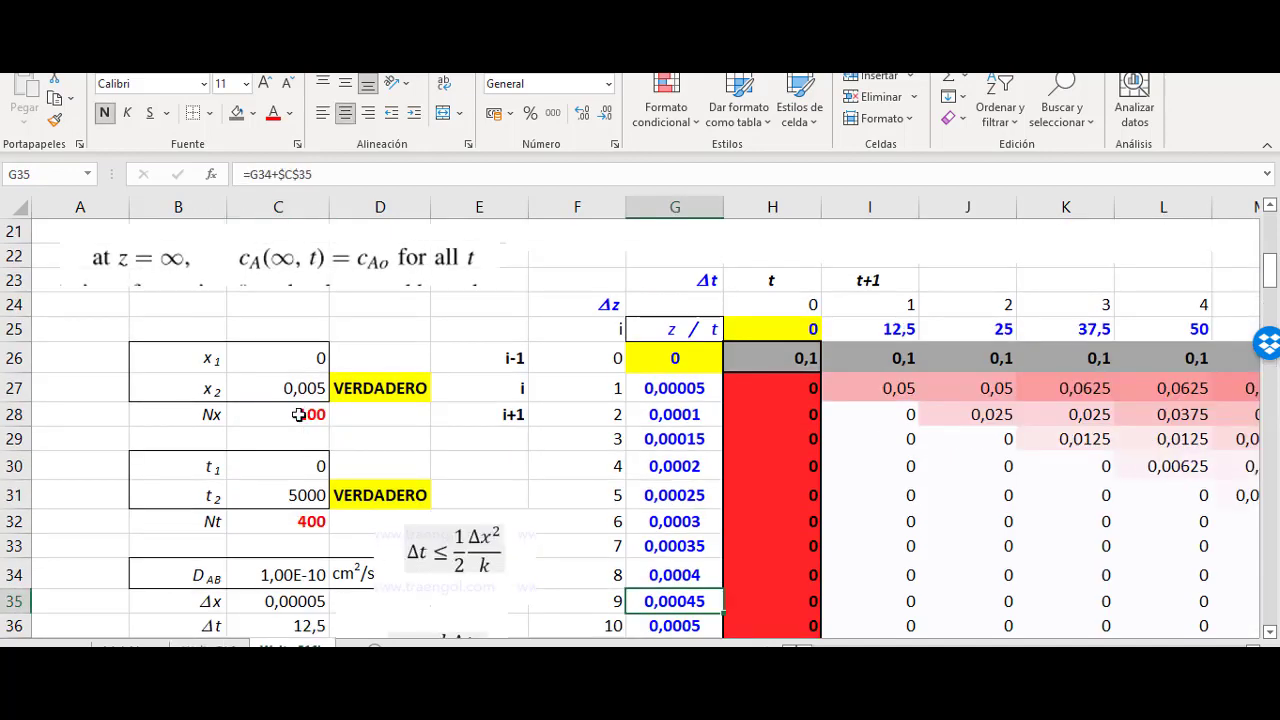
Step: Set the number of time divisions Nt to 200 in the Welty 516b sheet and review the effect on the parameters and concentration grid
click(299, 414)
scroll(310, 430, down, 2)
scroll(318, 424, up, 1)
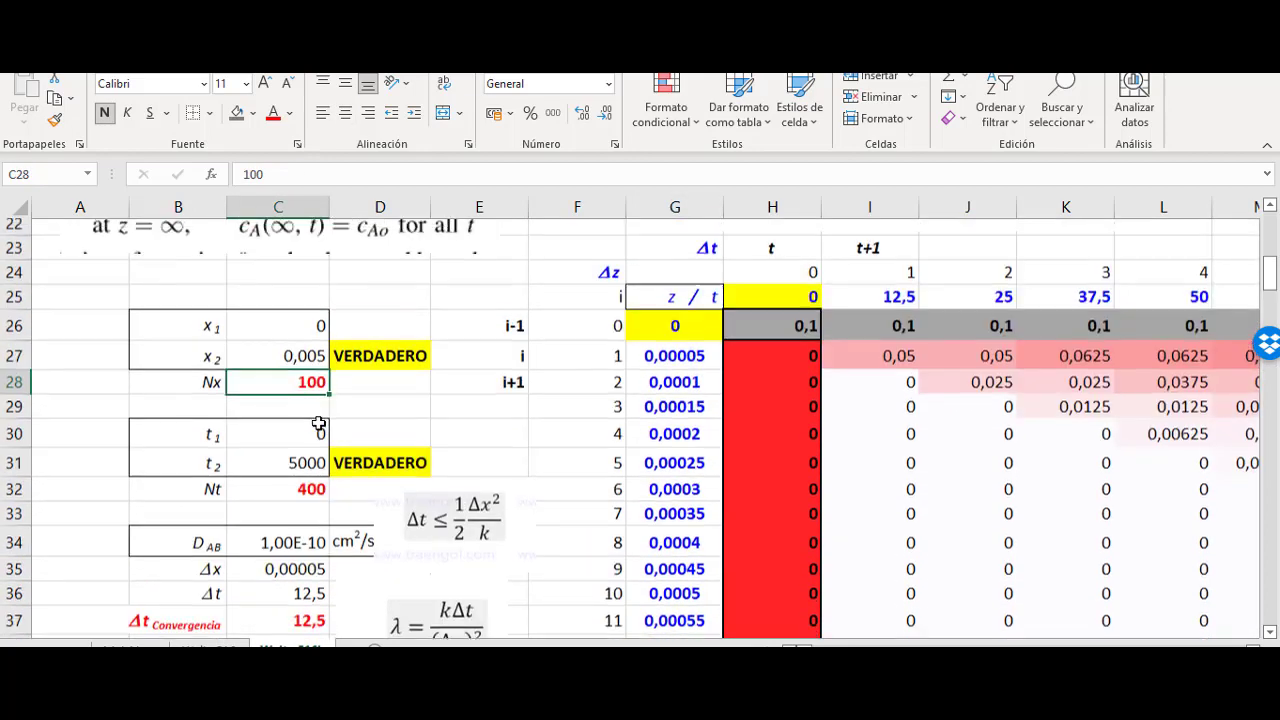
scroll(318, 424, up, 1)
click(299, 522)
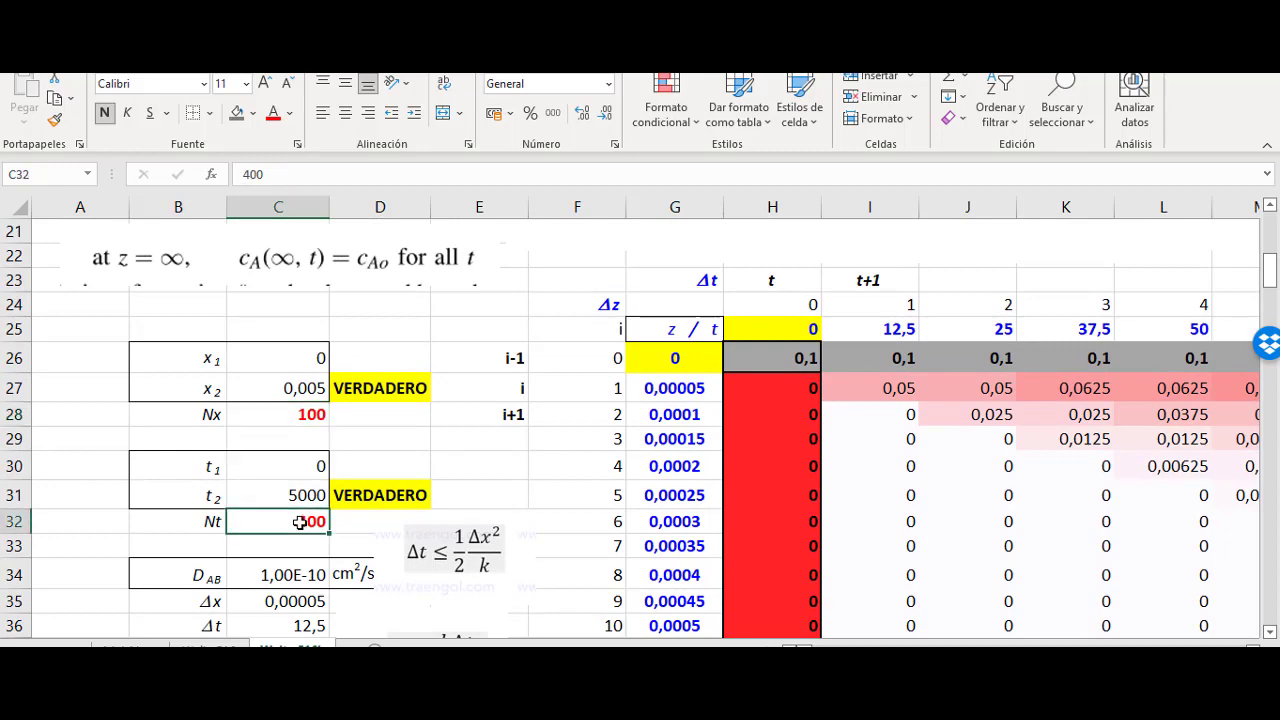
text(2)
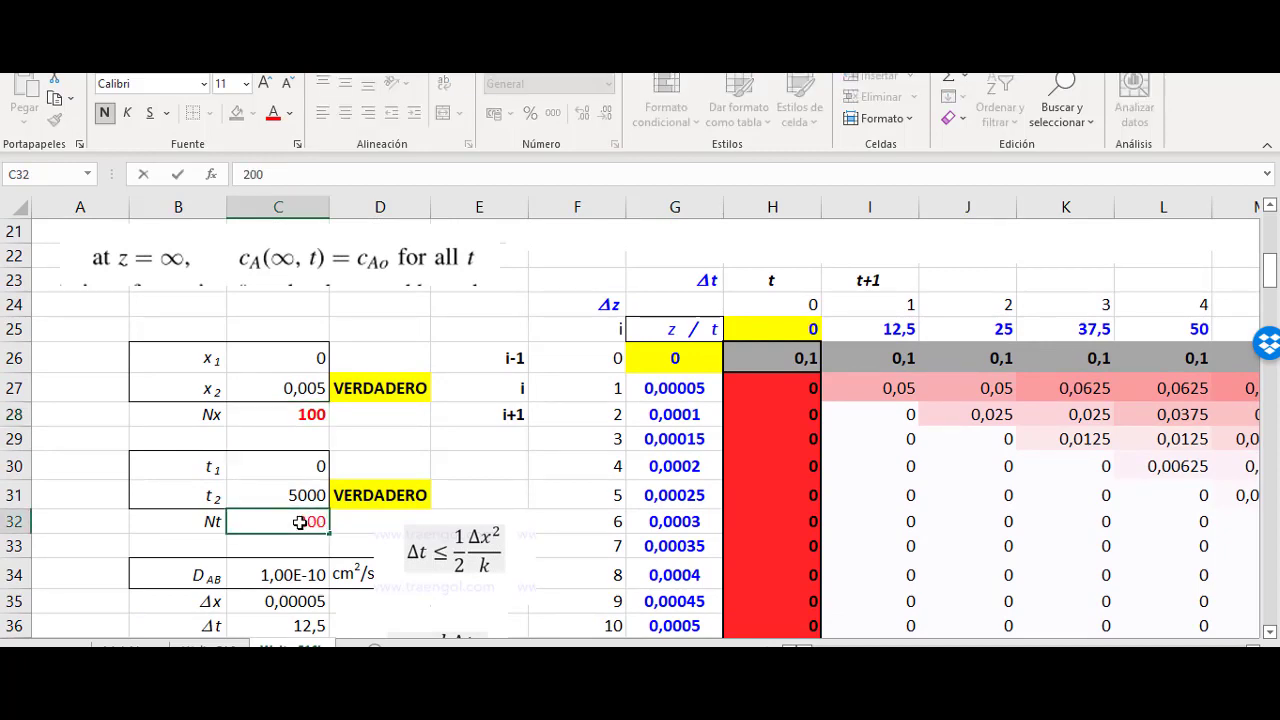
key(Return)
scroll(405, 430, down, 2)
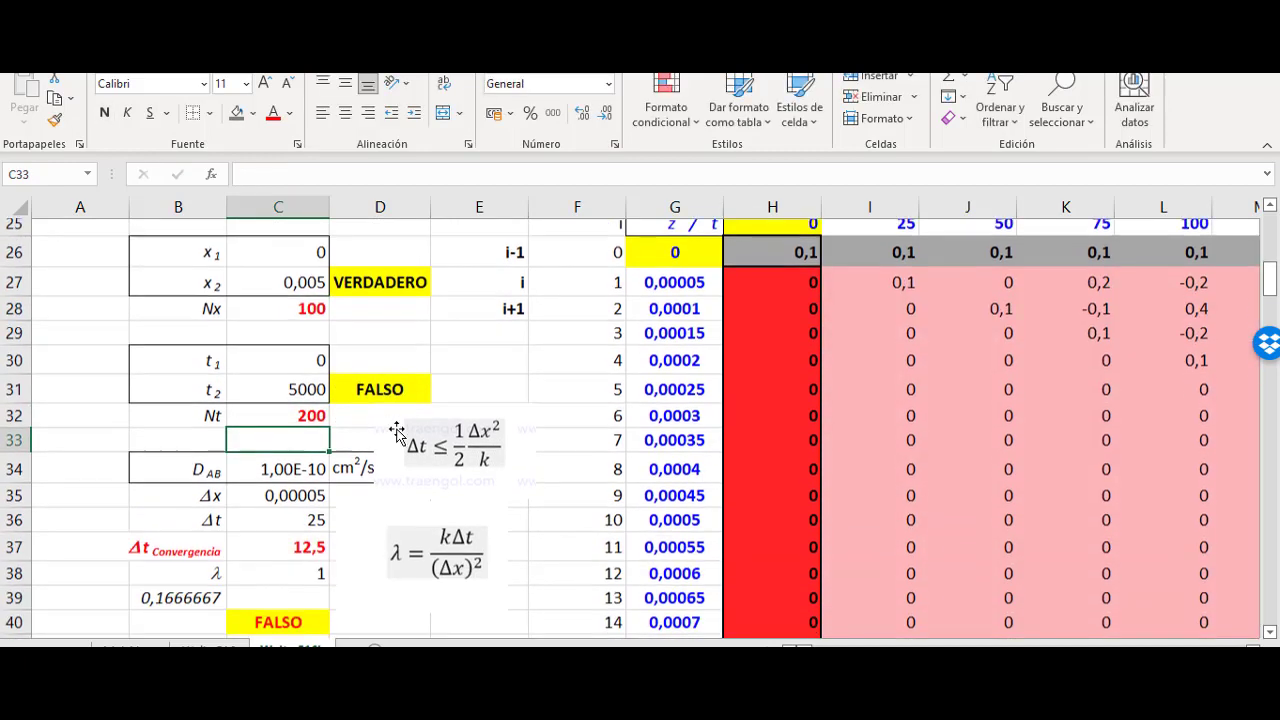
scroll(470, 450, down, 2)
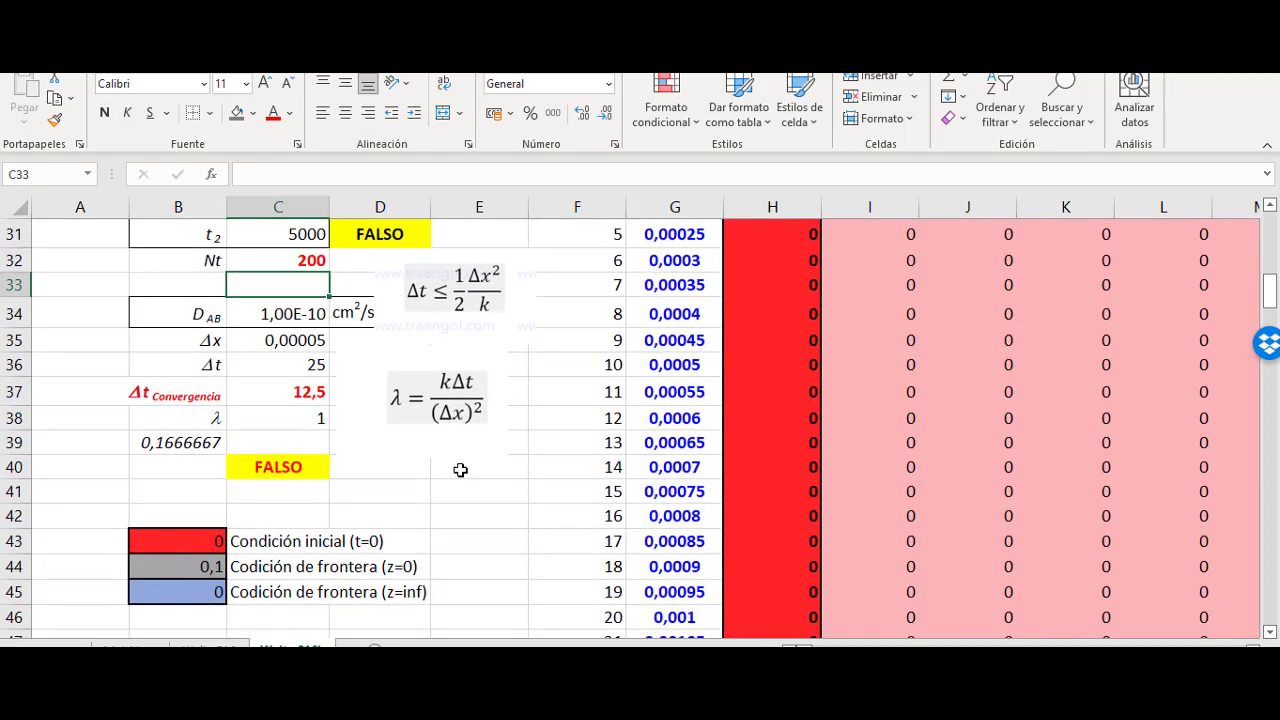
scroll(343, 418, up, 2)
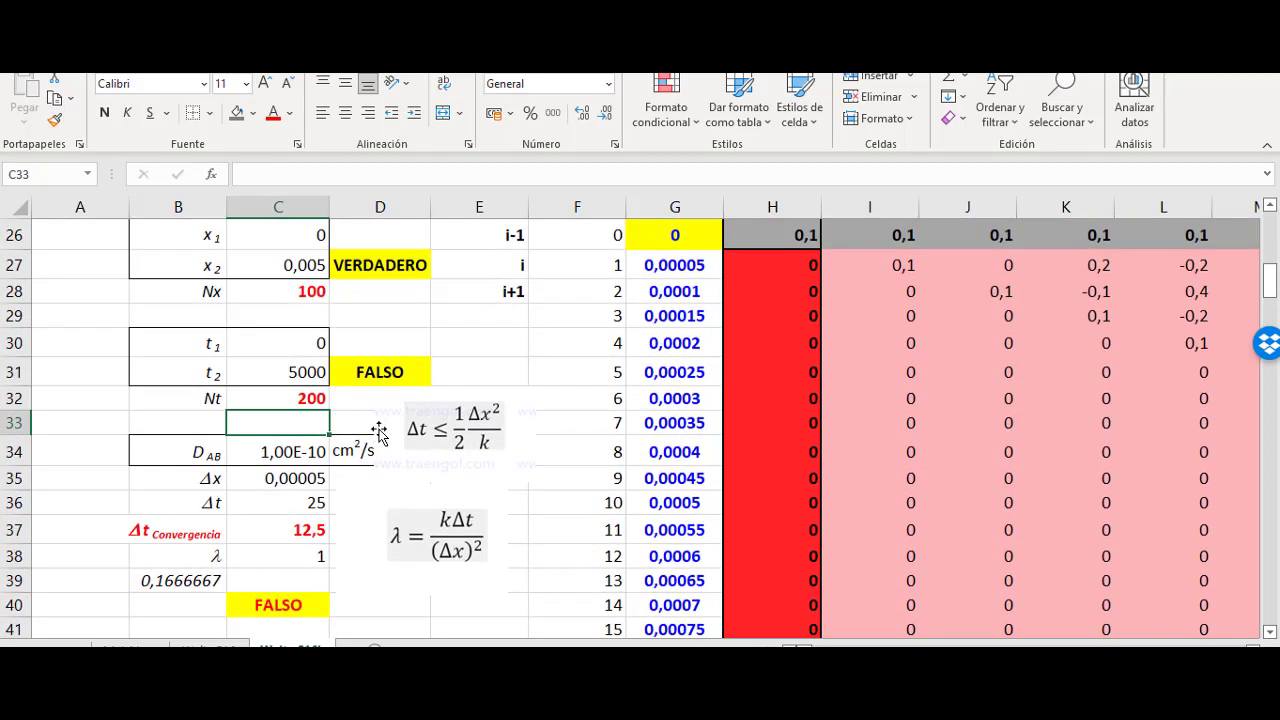
Step: Examine the convergence check in C40 and the Δt and Δt Convergencia formulas that it compares
click(320, 405)
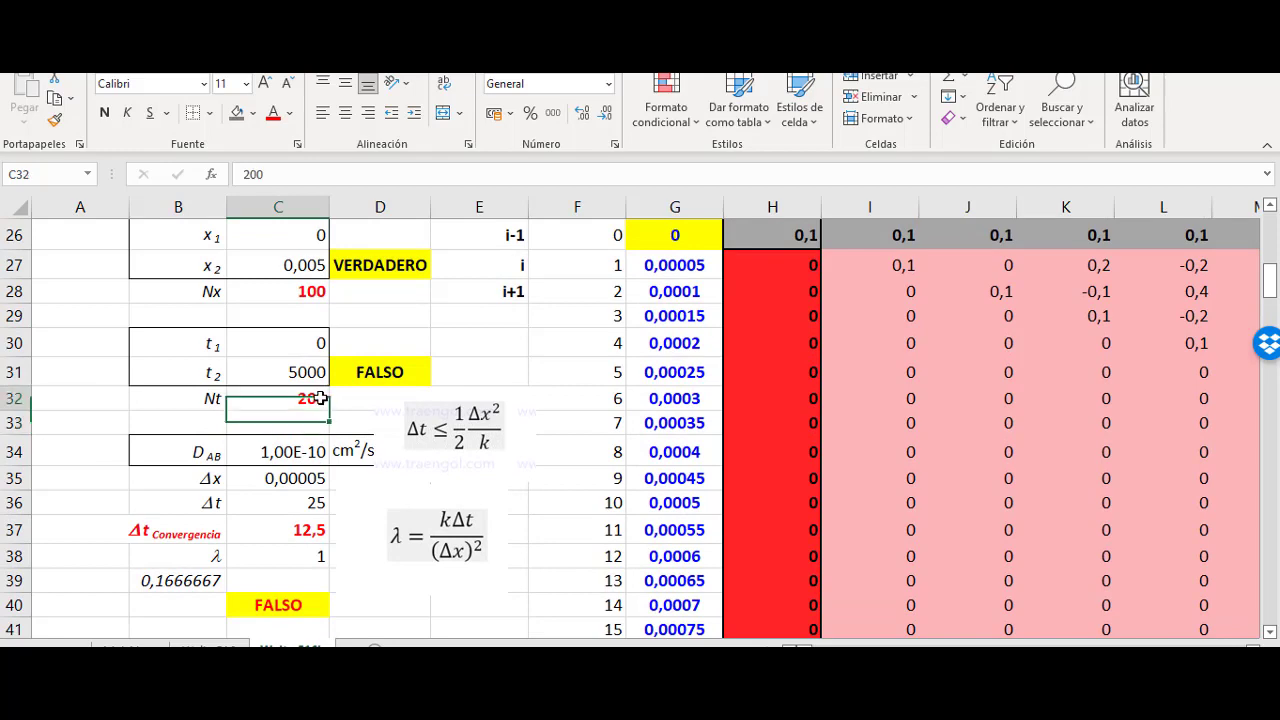
click(305, 290)
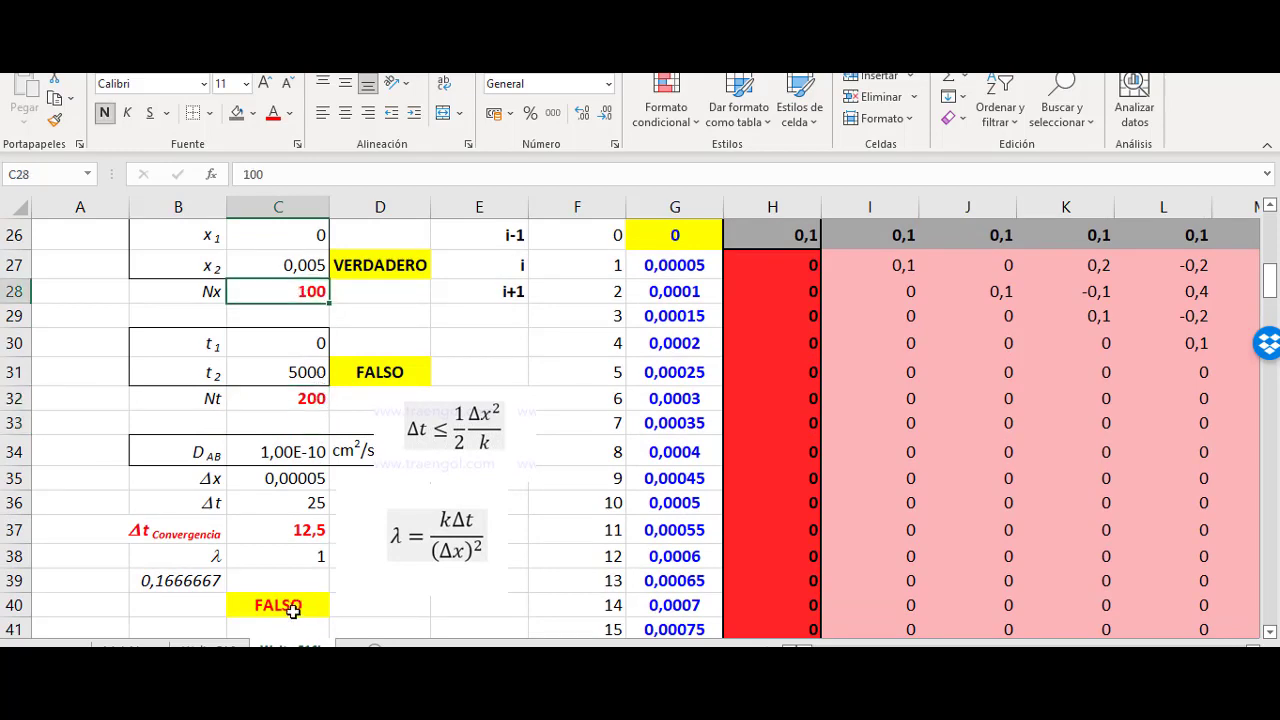
double_click(295, 604)
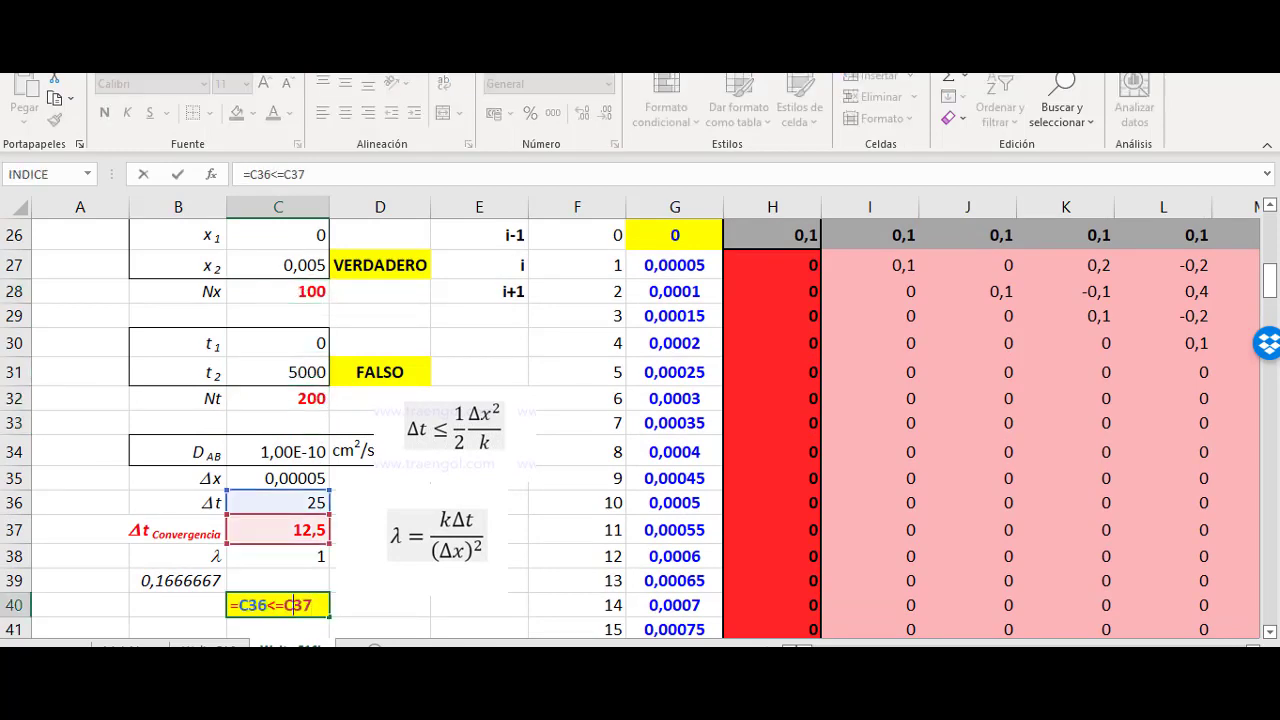
key(Return)
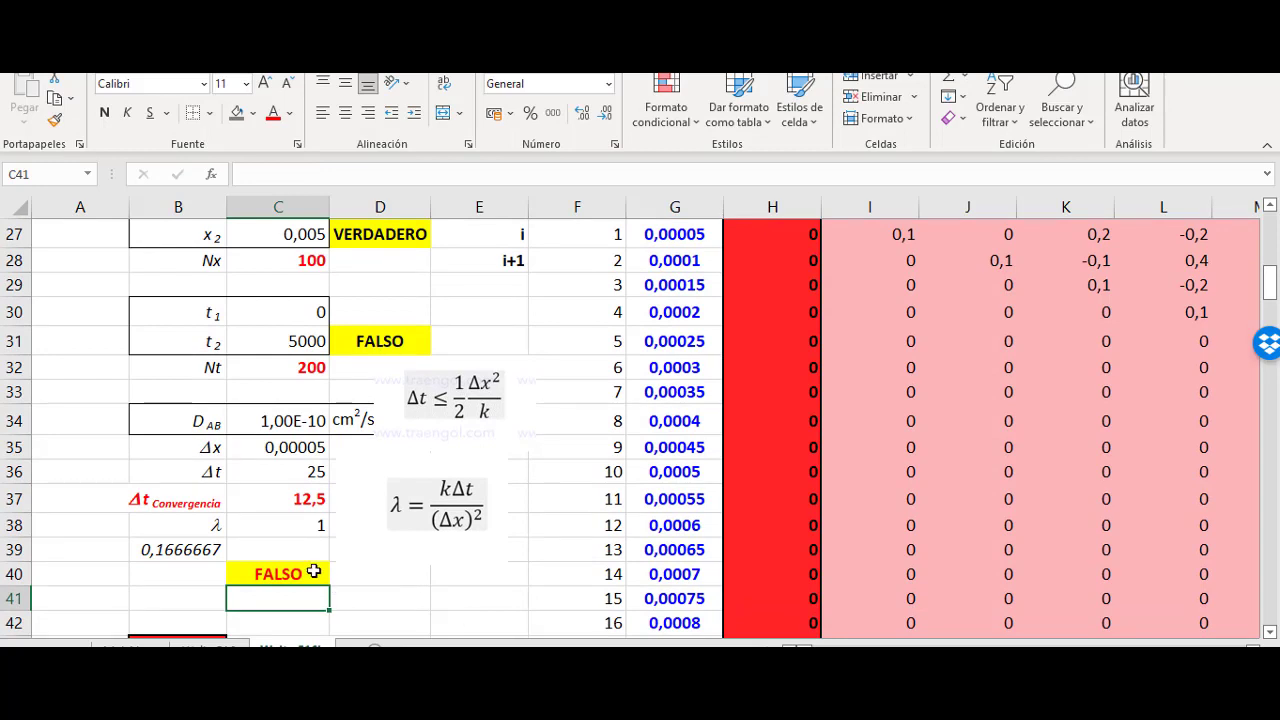
click(312, 473)
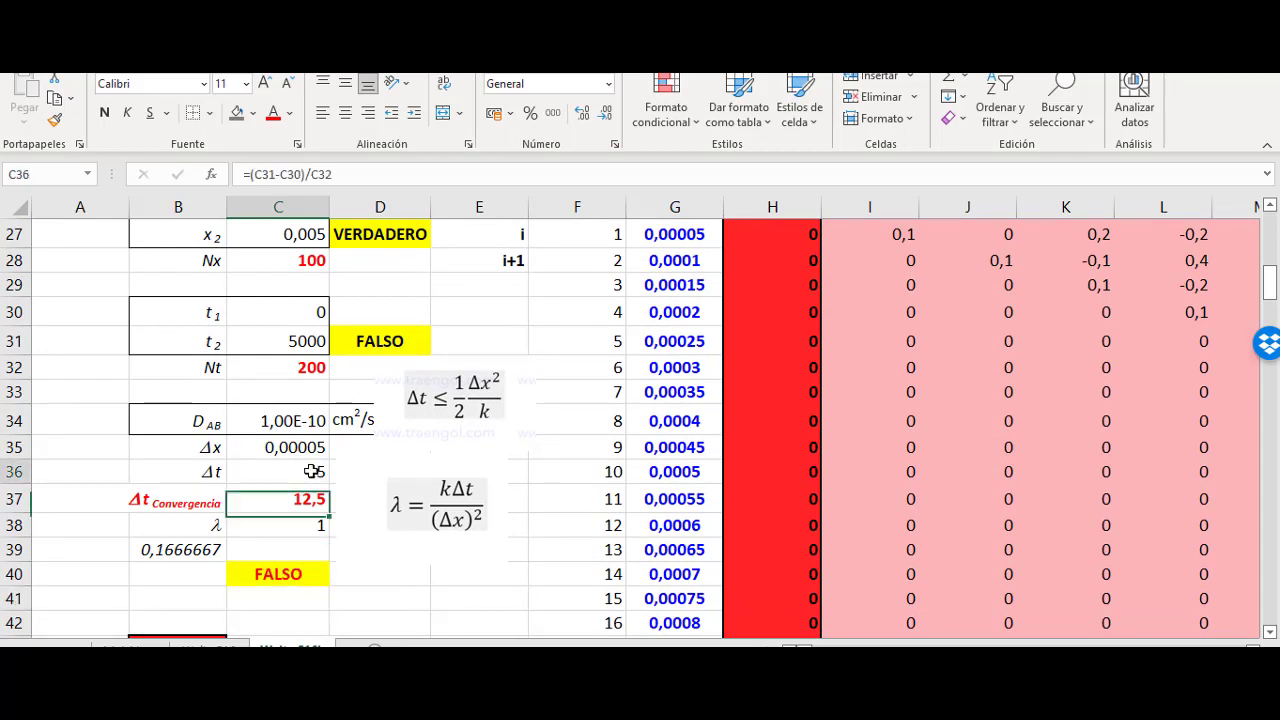
click(292, 573)
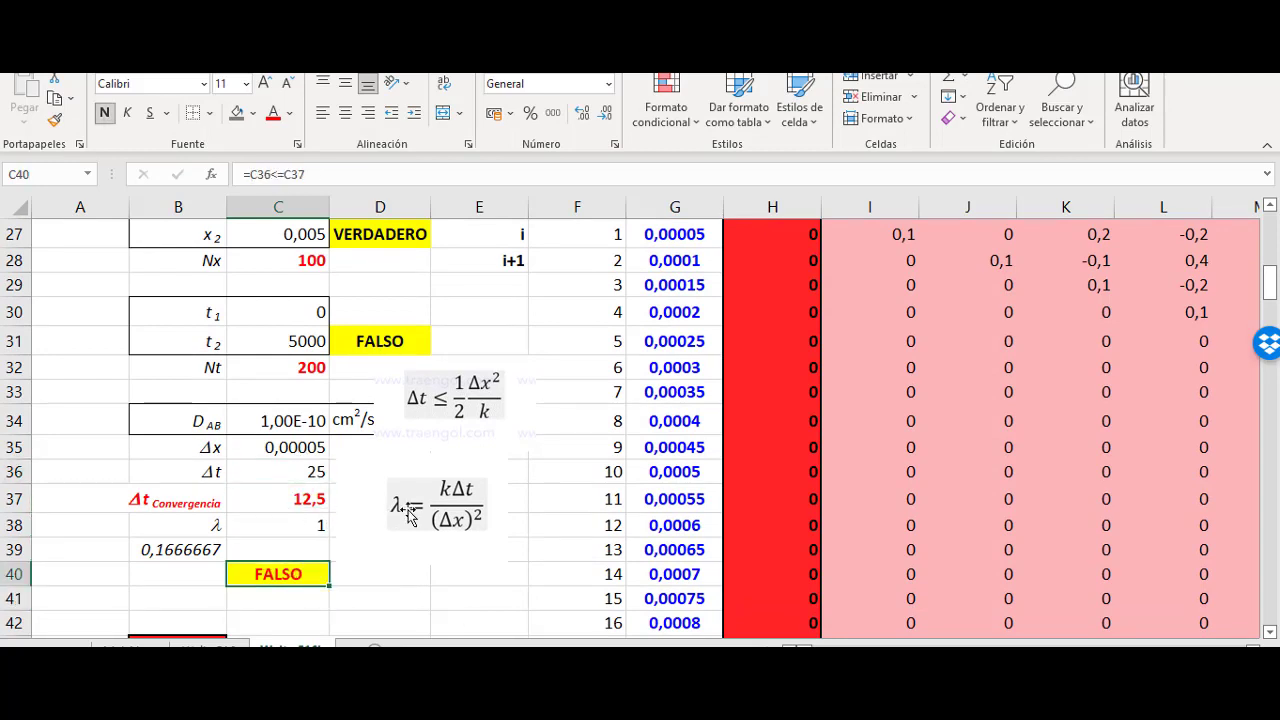
click(300, 507)
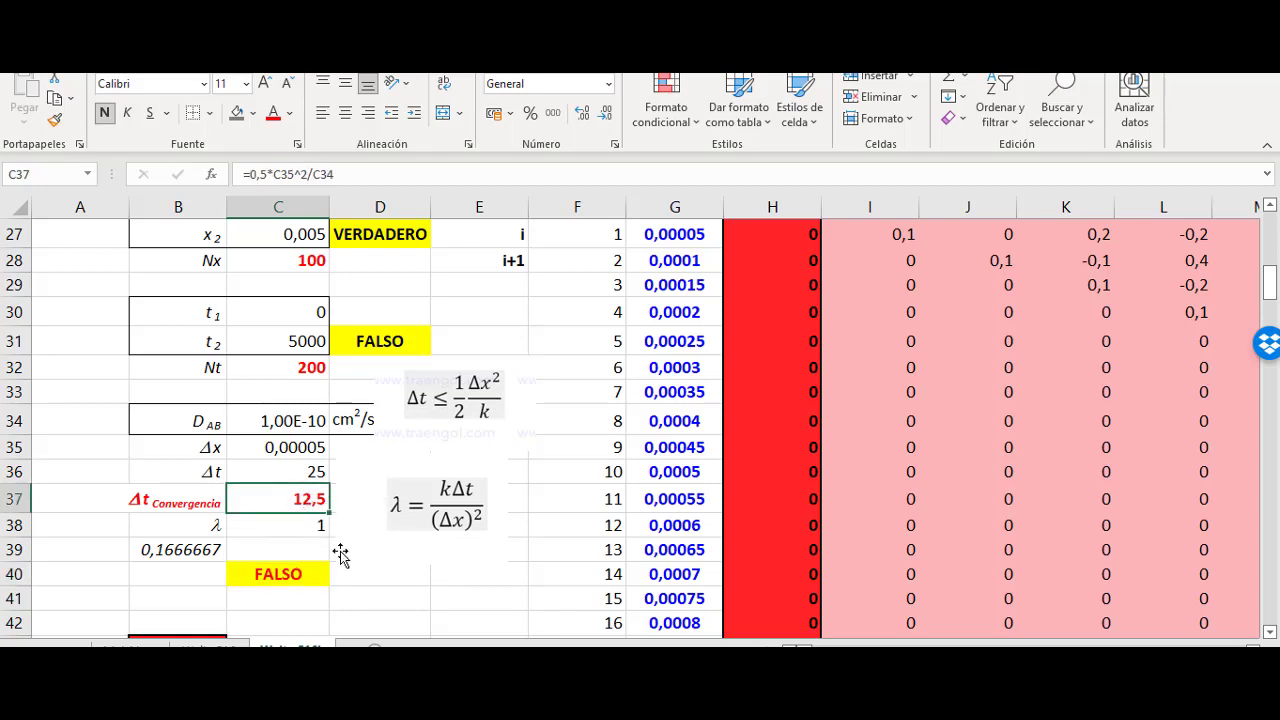
Step: Set the number of time divisions Nt to 400 and recheck the convergence condition in C40
click(305, 368)
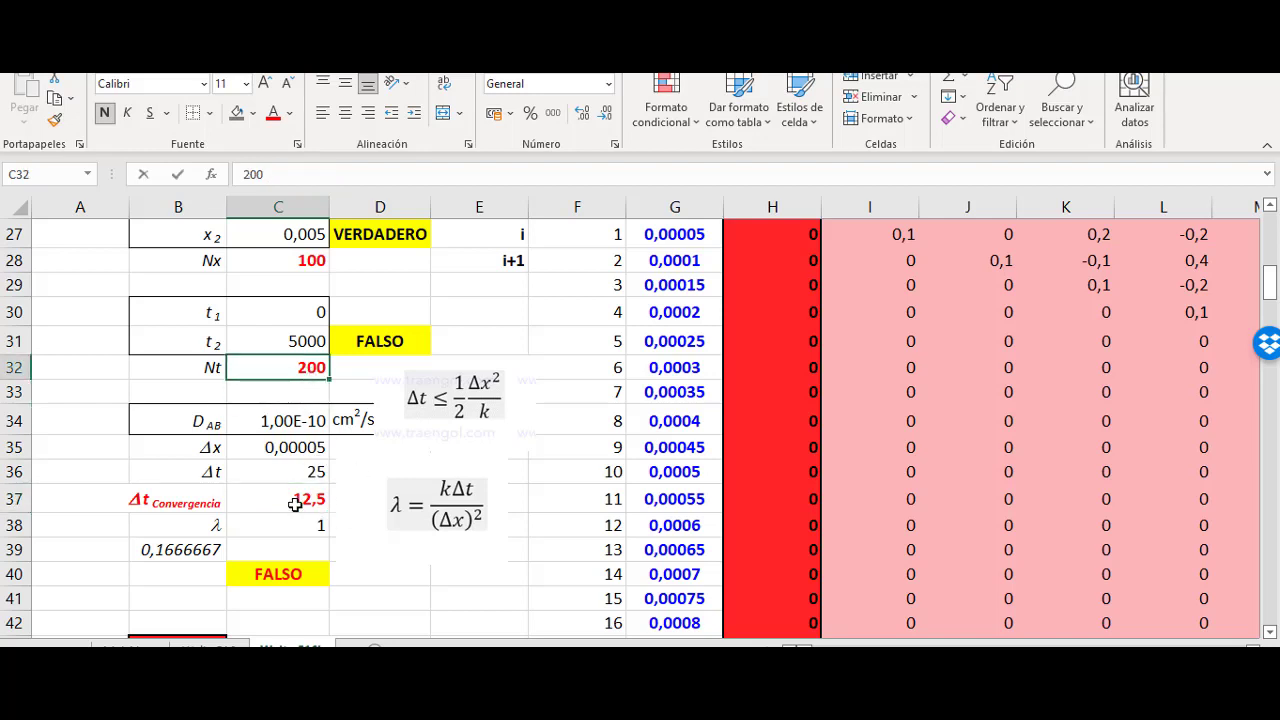
text(400)
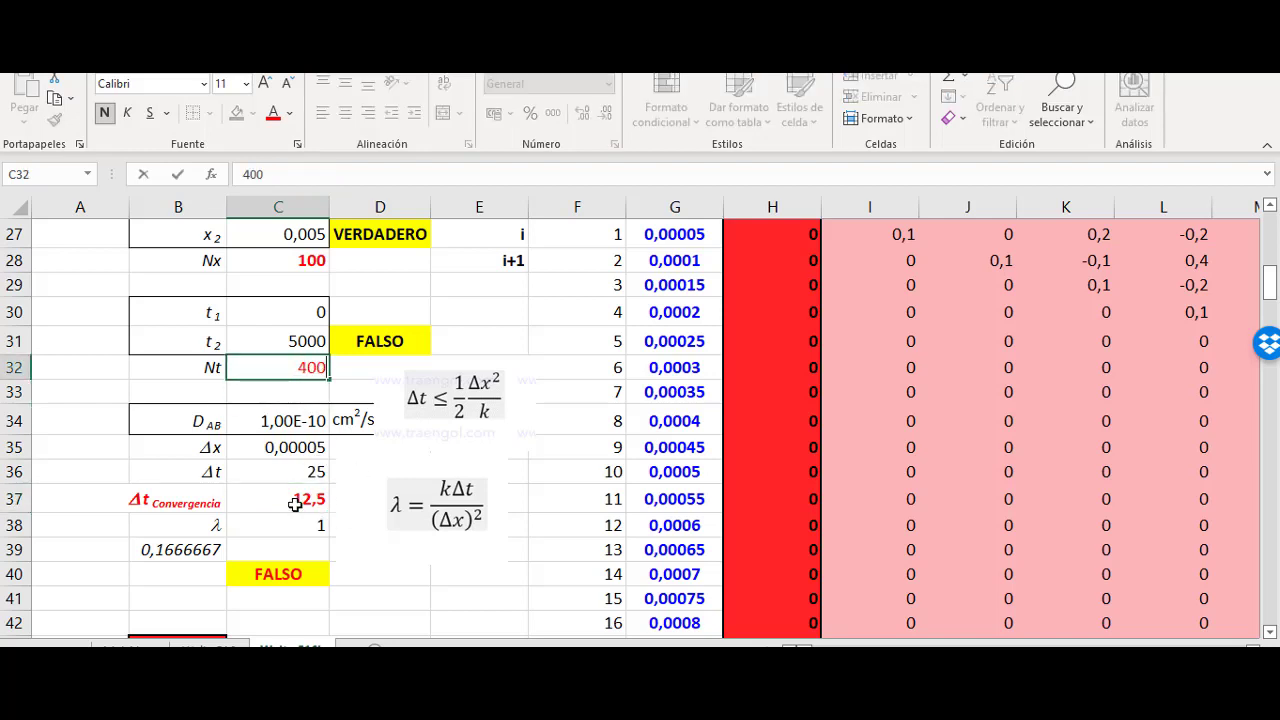
key(Return)
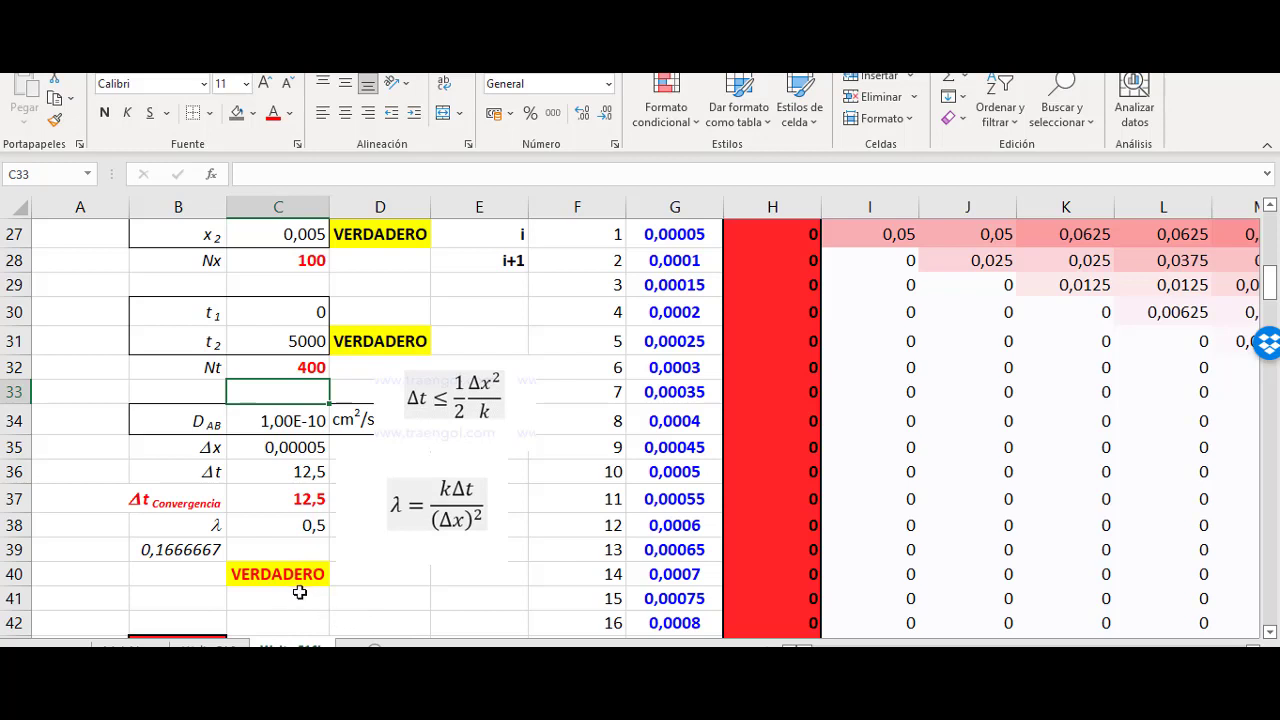
click(286, 576)
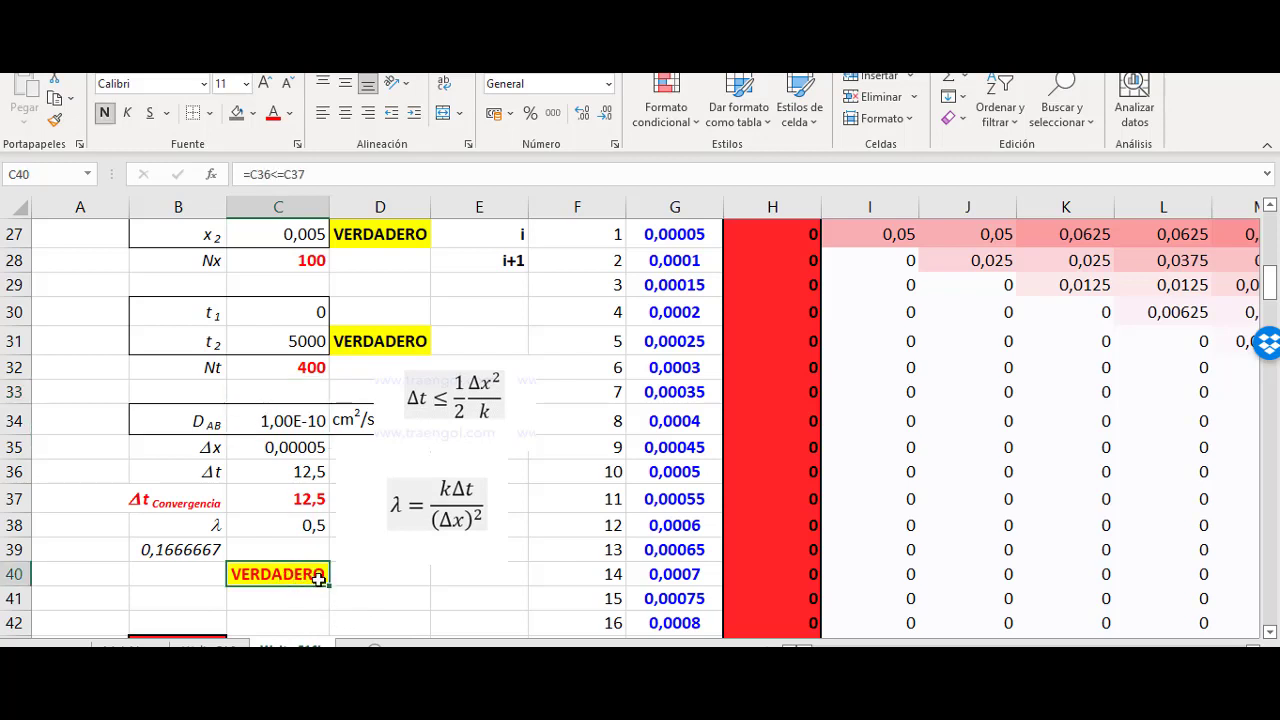
Step: Compare Nt with the time-step index row, going to its last time node and back to the start of the row
scroll(352, 548, up, 2)
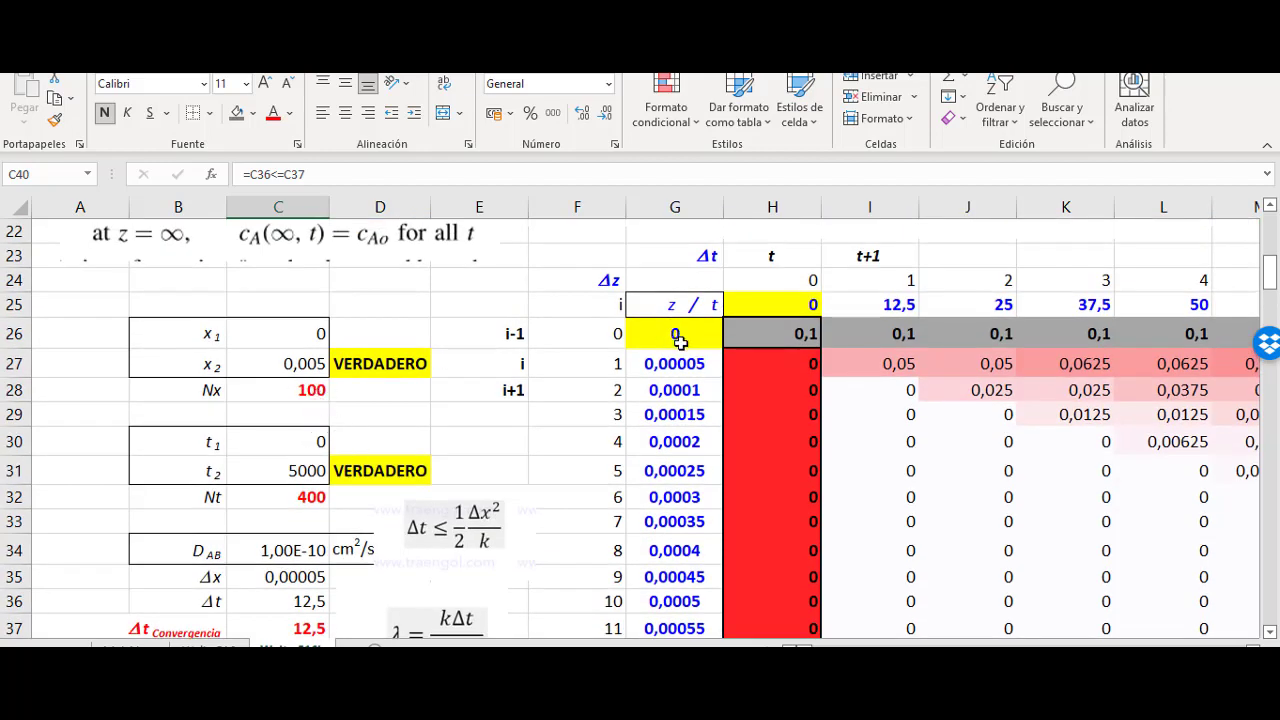
scroll(656, 500, down, 2)
click(308, 368)
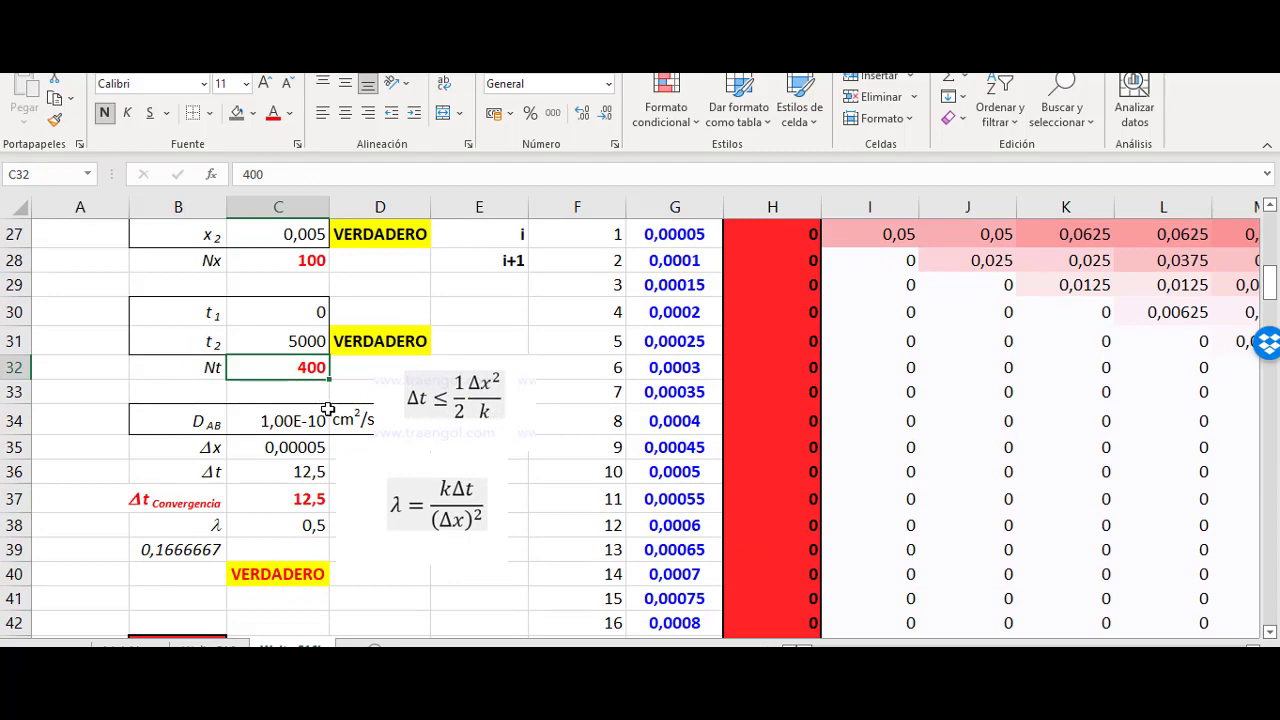
scroll(402, 425, up, 2)
click(910, 284)
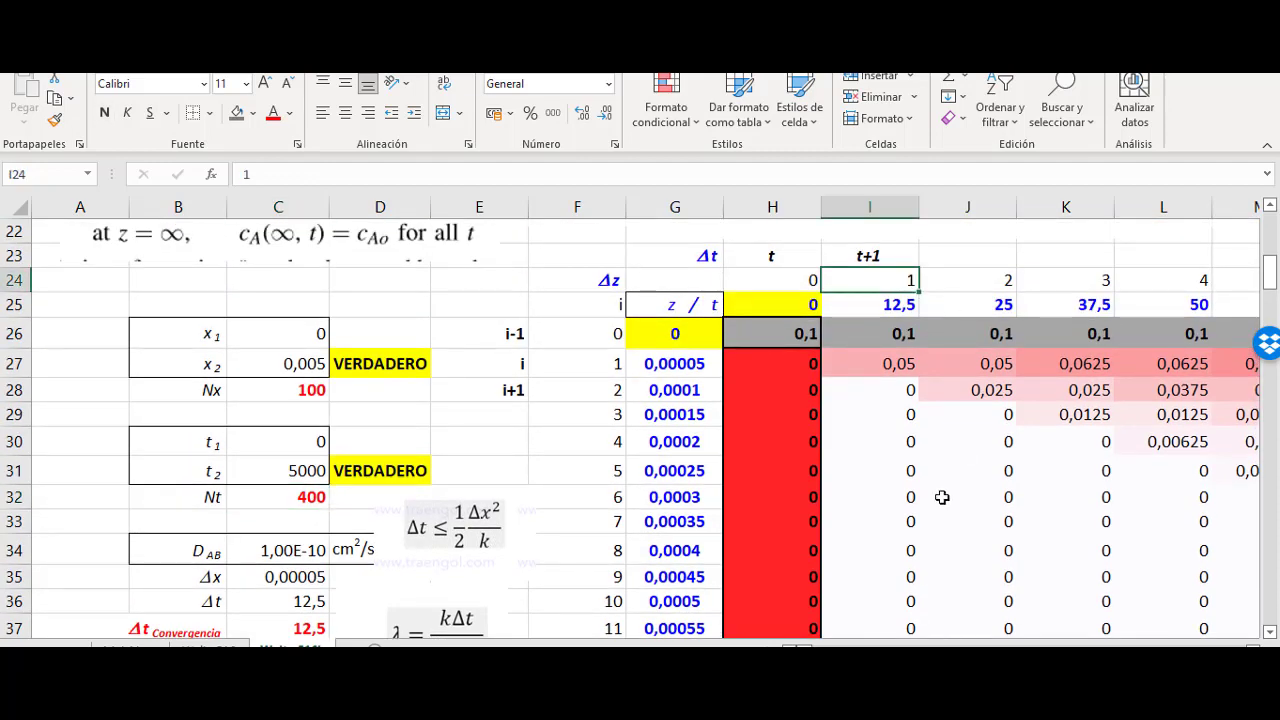
key(ctrl+Right)
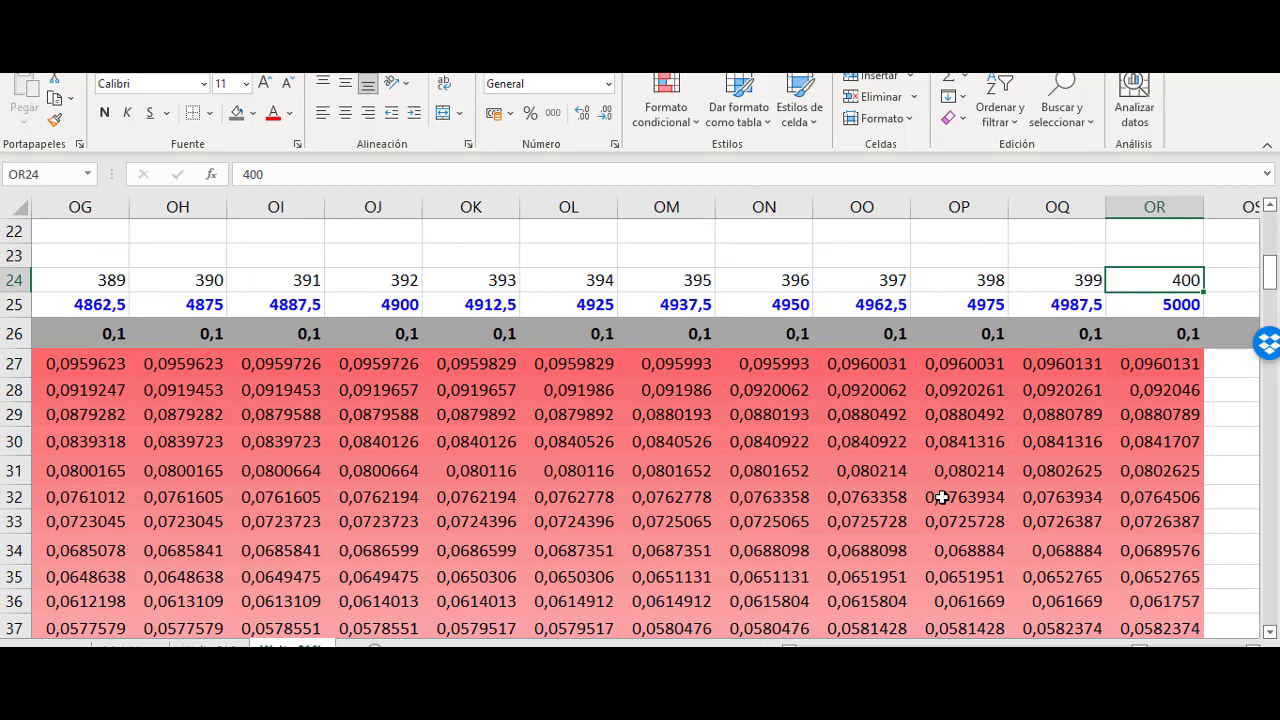
key(ctrl+Left)
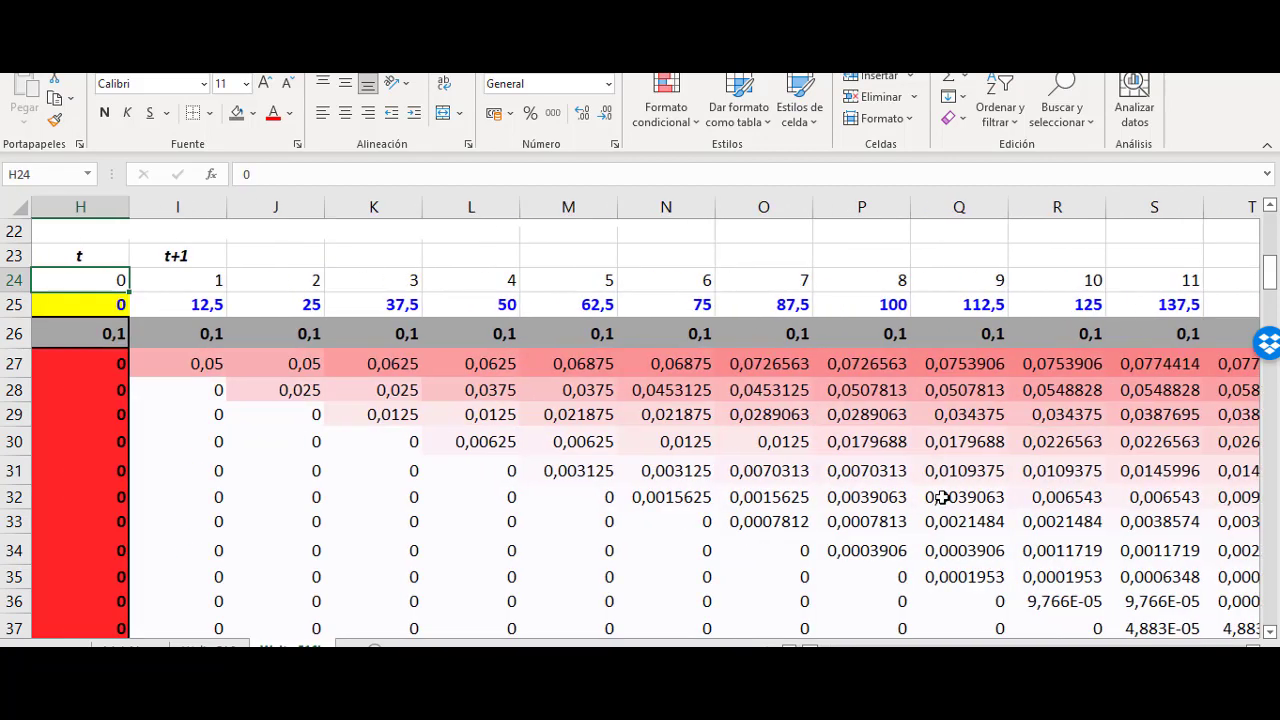
key(Home)
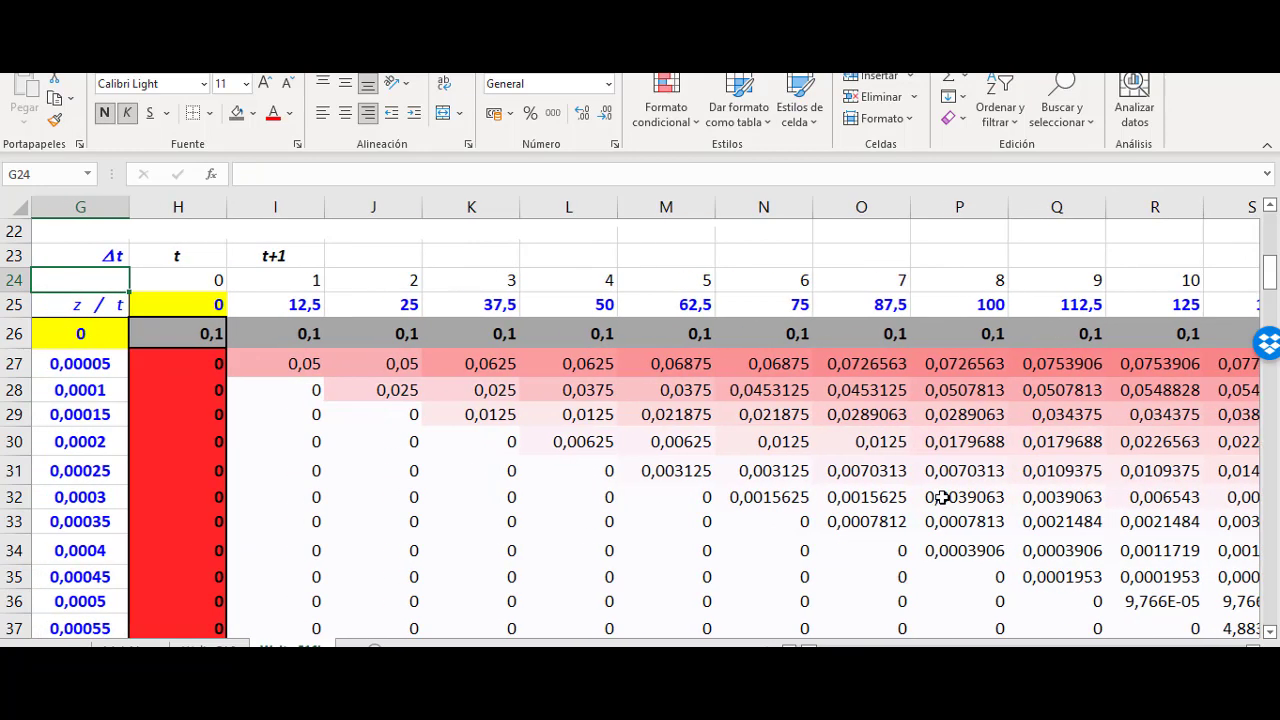
Step: Examine the summary table and the 100 s curve in both the three-curve and single-curve charts, including the source cells it plots
scroll(69, 240, down, 5)
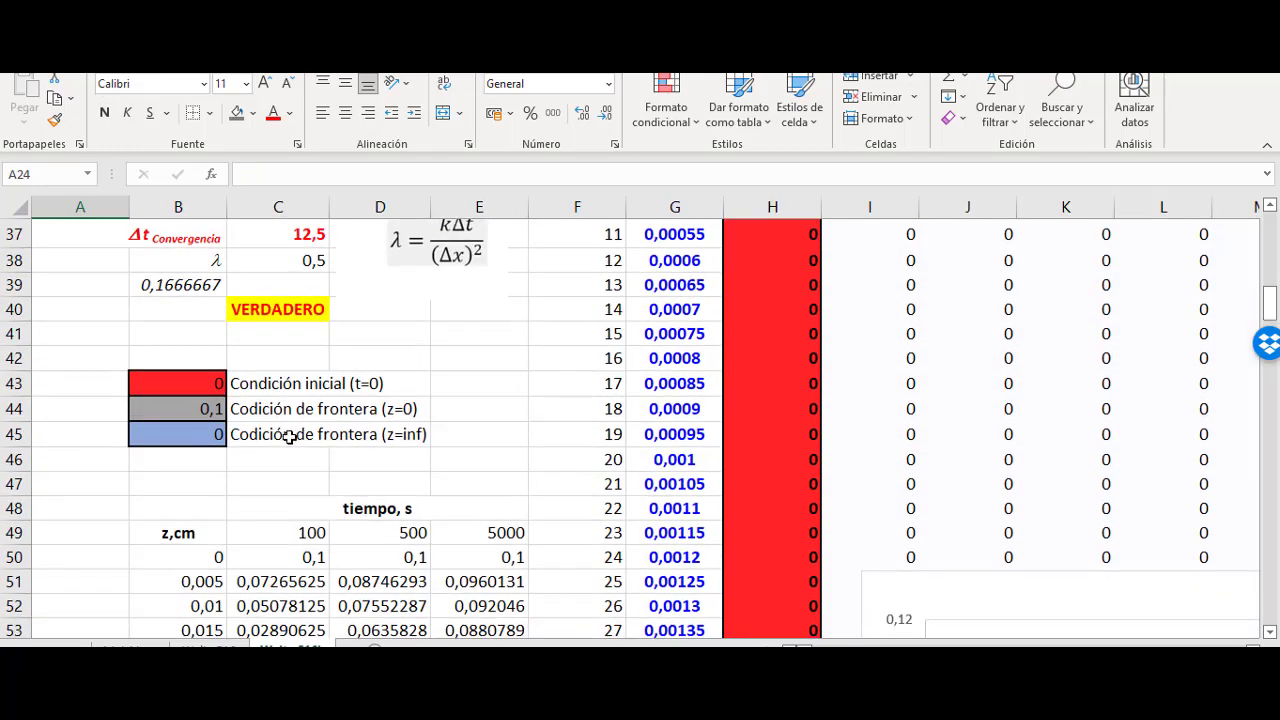
scroll(286, 440, up, 2)
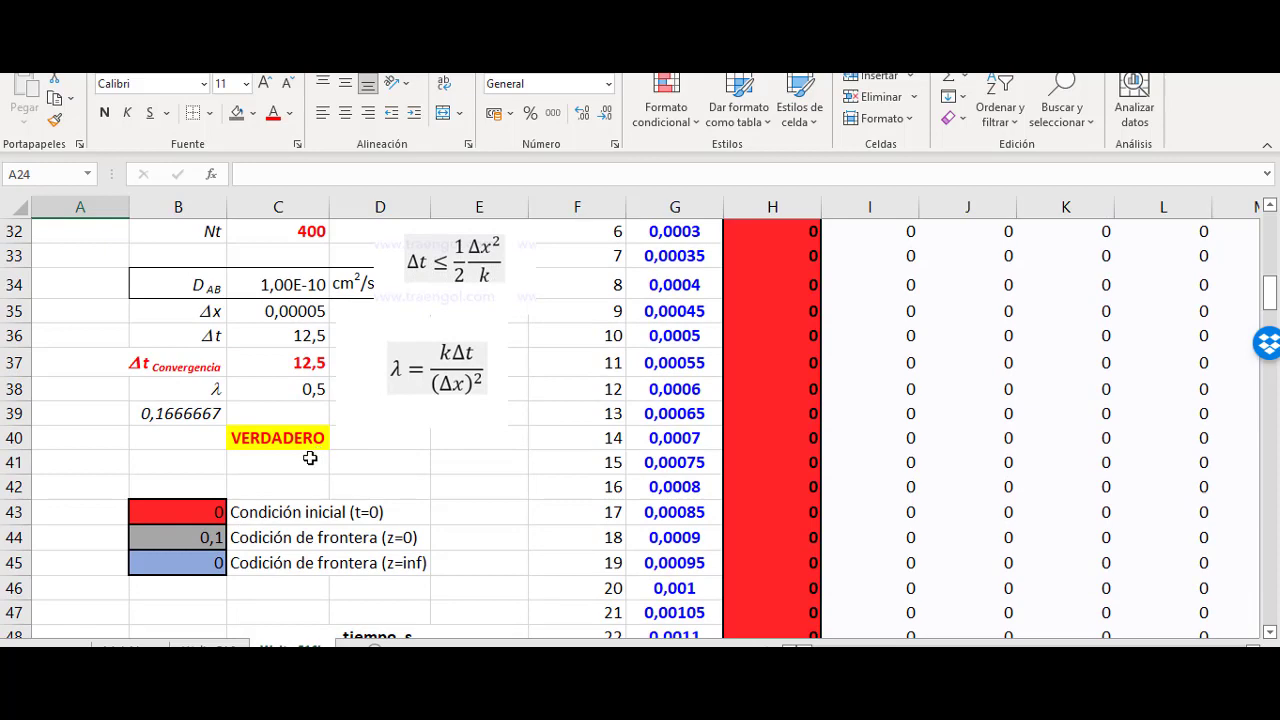
scroll(389, 454, up, 2)
scroll(491, 497, down, 7)
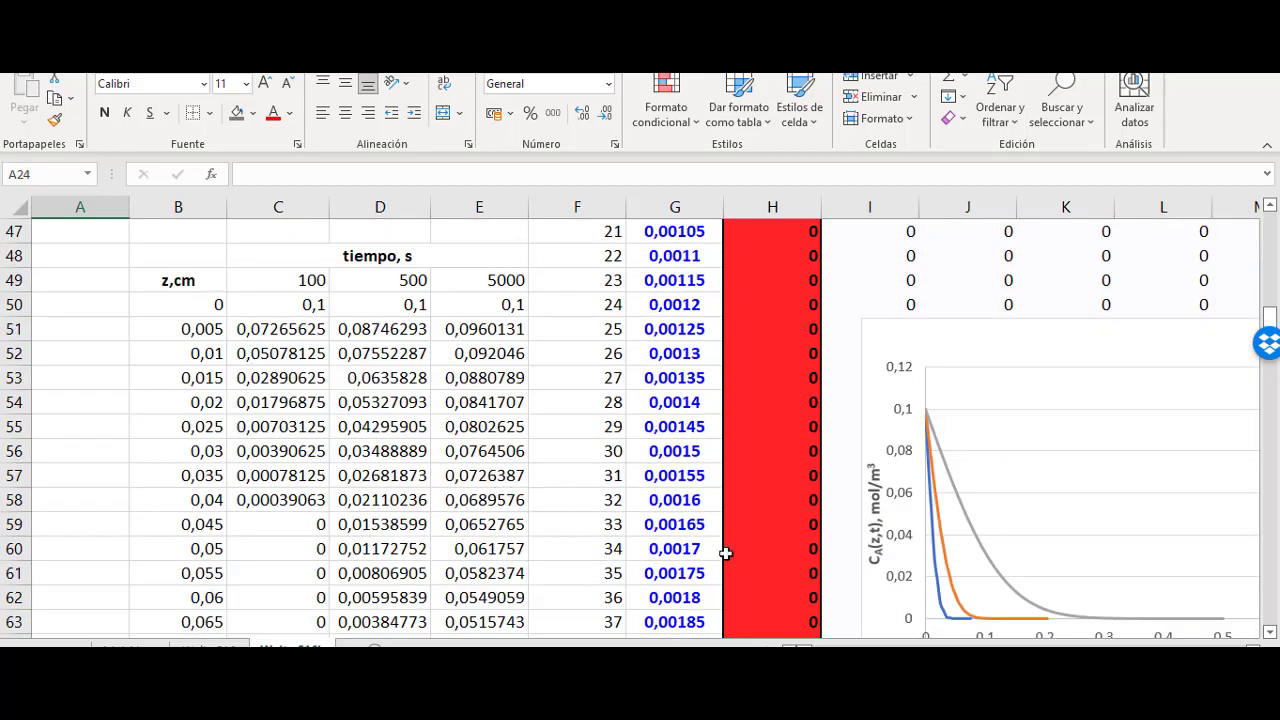
scroll(1058, 566, down, 2)
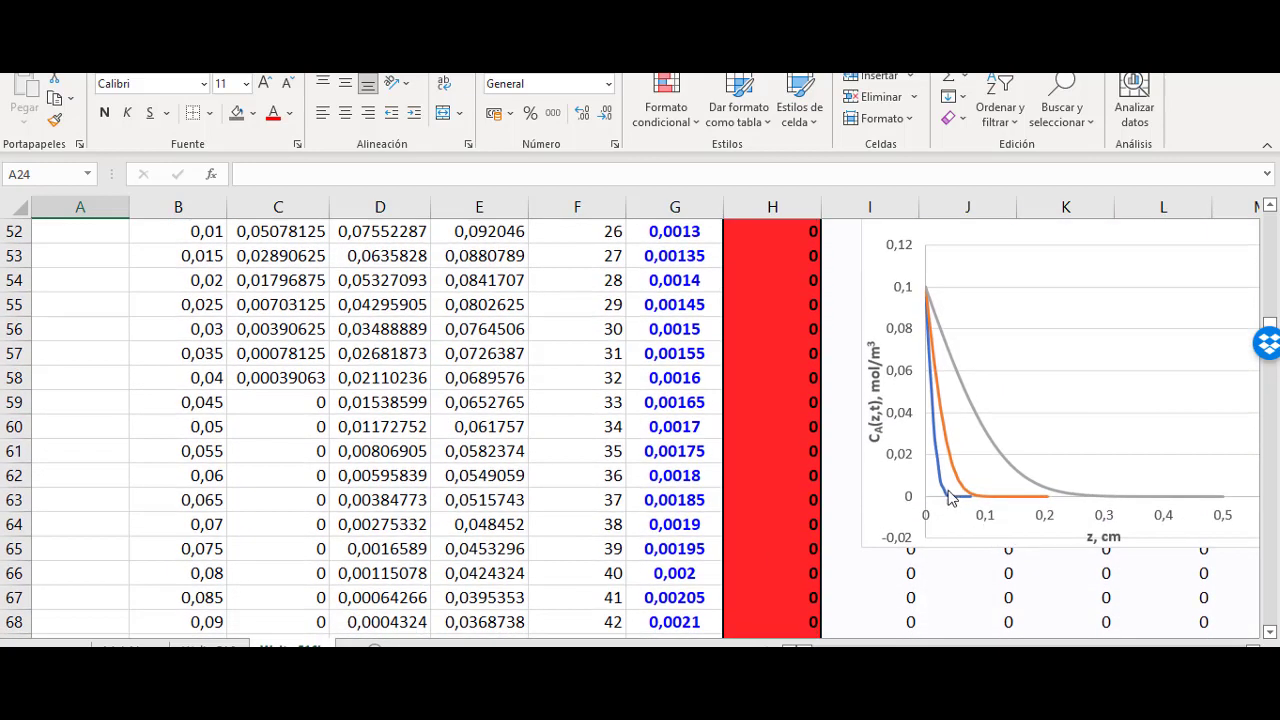
click(950, 497)
scroll(477, 472, down, 10)
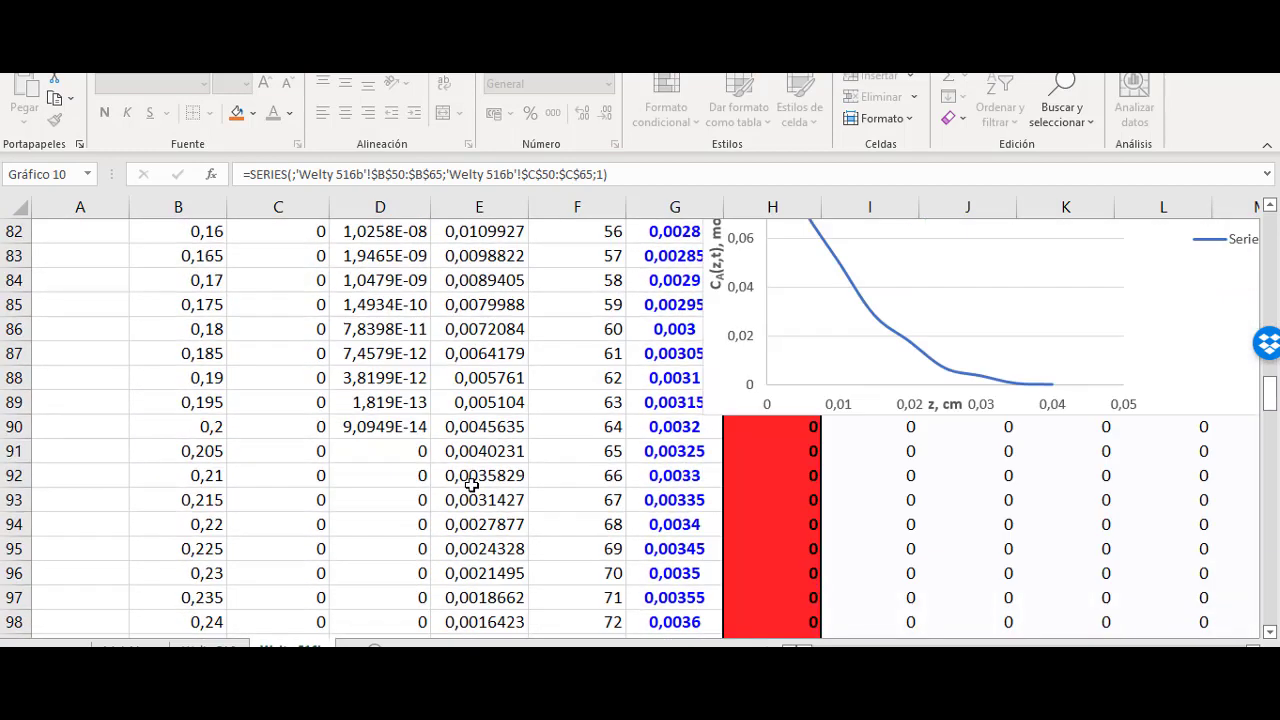
scroll(471, 485, up, 3)
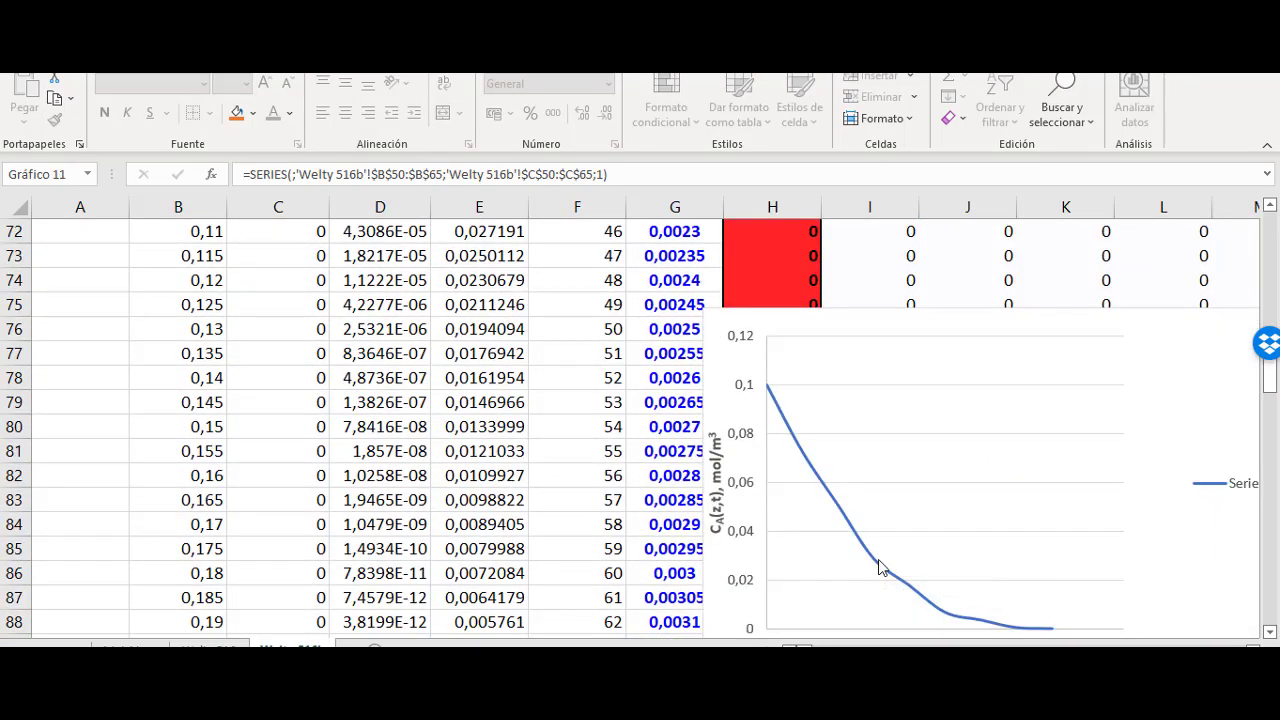
click(880, 567)
scroll(819, 492, down, 2)
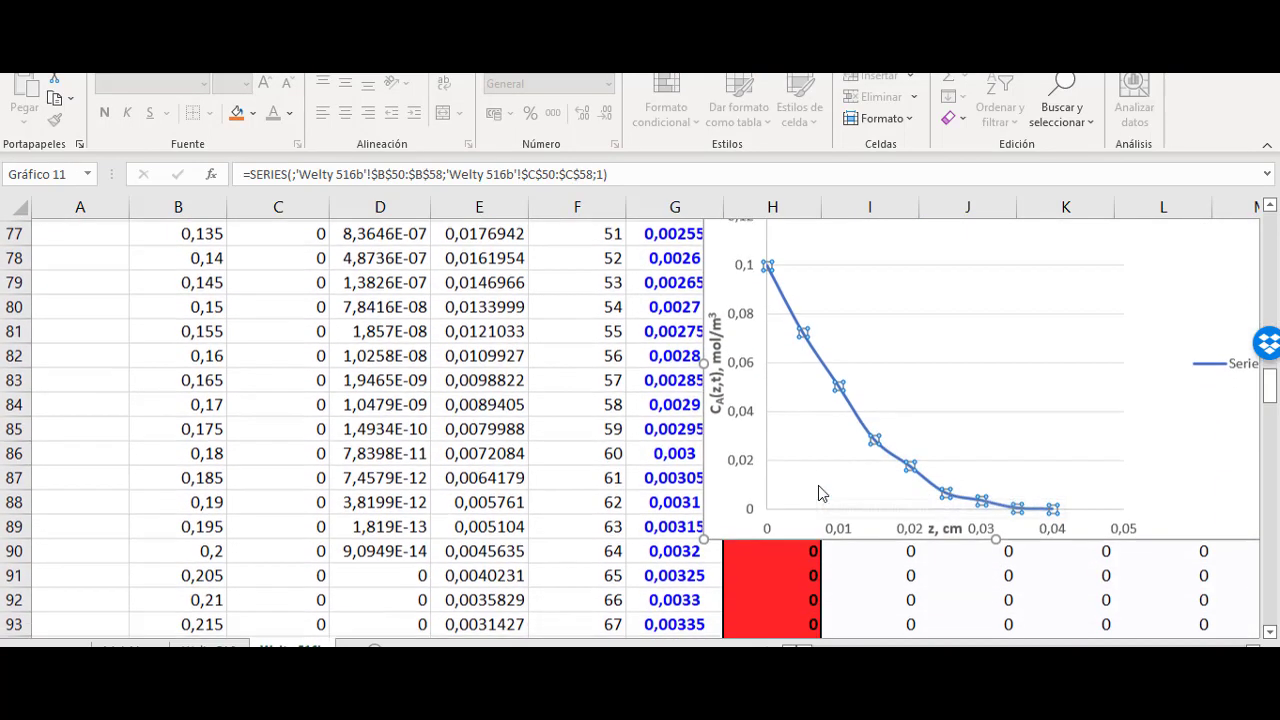
scroll(546, 417, up, 7)
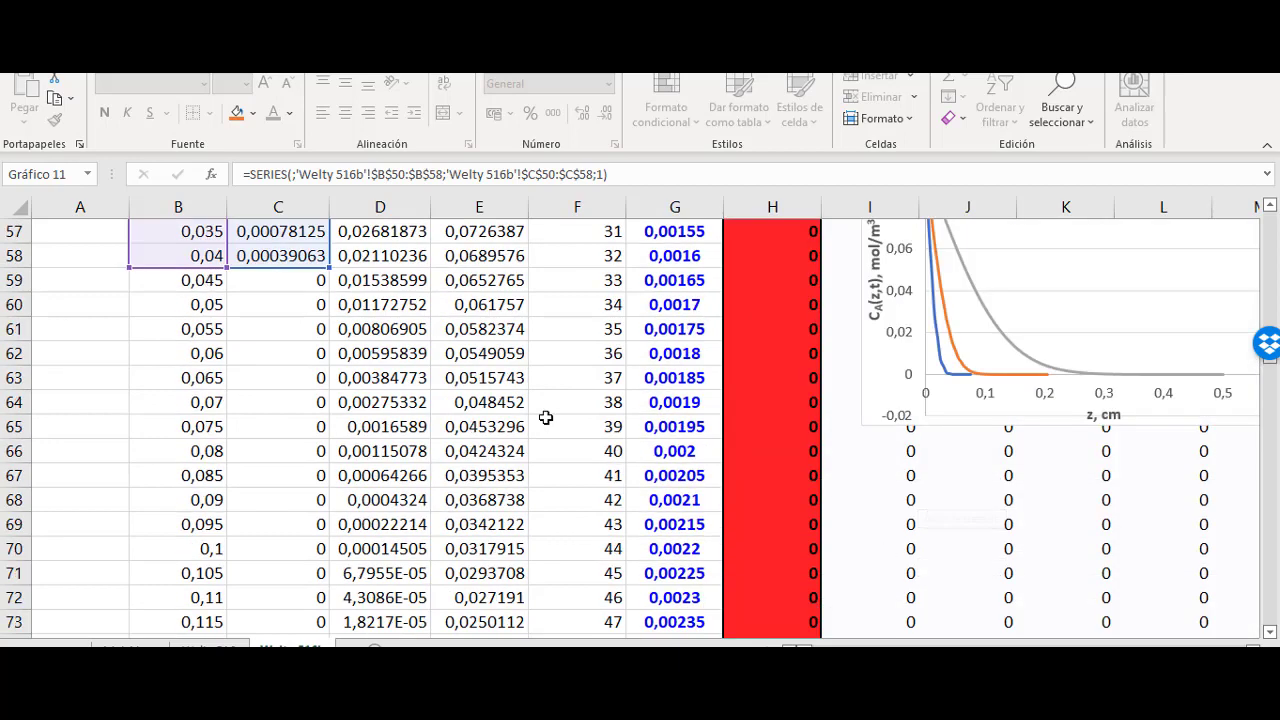
scroll(546, 417, up, 3)
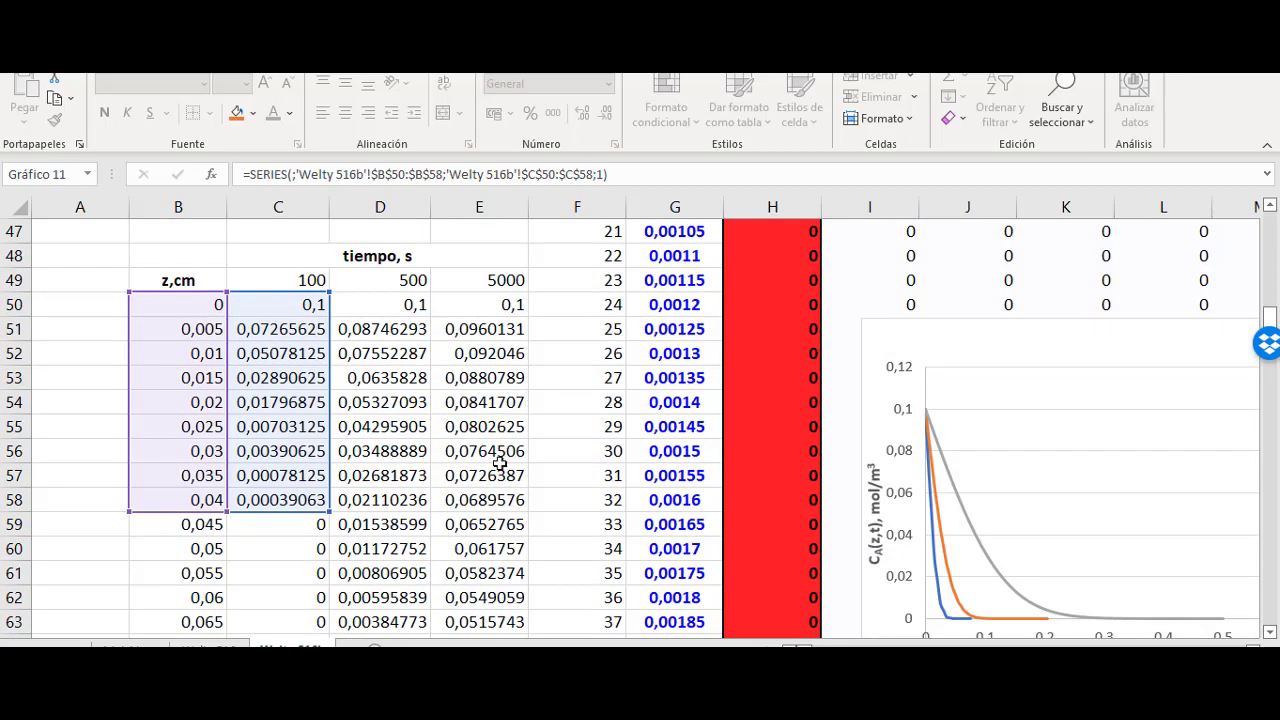
Step: Review the Nx, Nt, Δx, Δt and λ parameters and the convergence check above the summary table
scroll(500, 463, up, 2)
scroll(497, 474, up, 4)
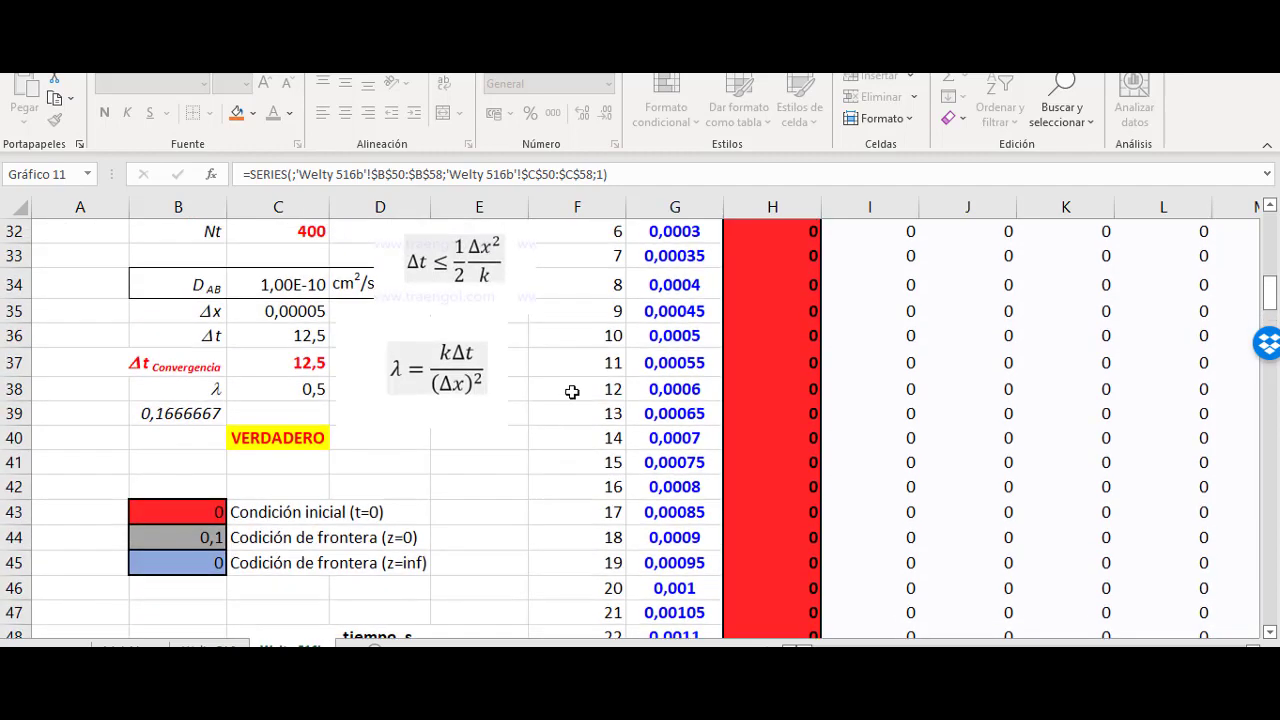
scroll(557, 406, up, 1)
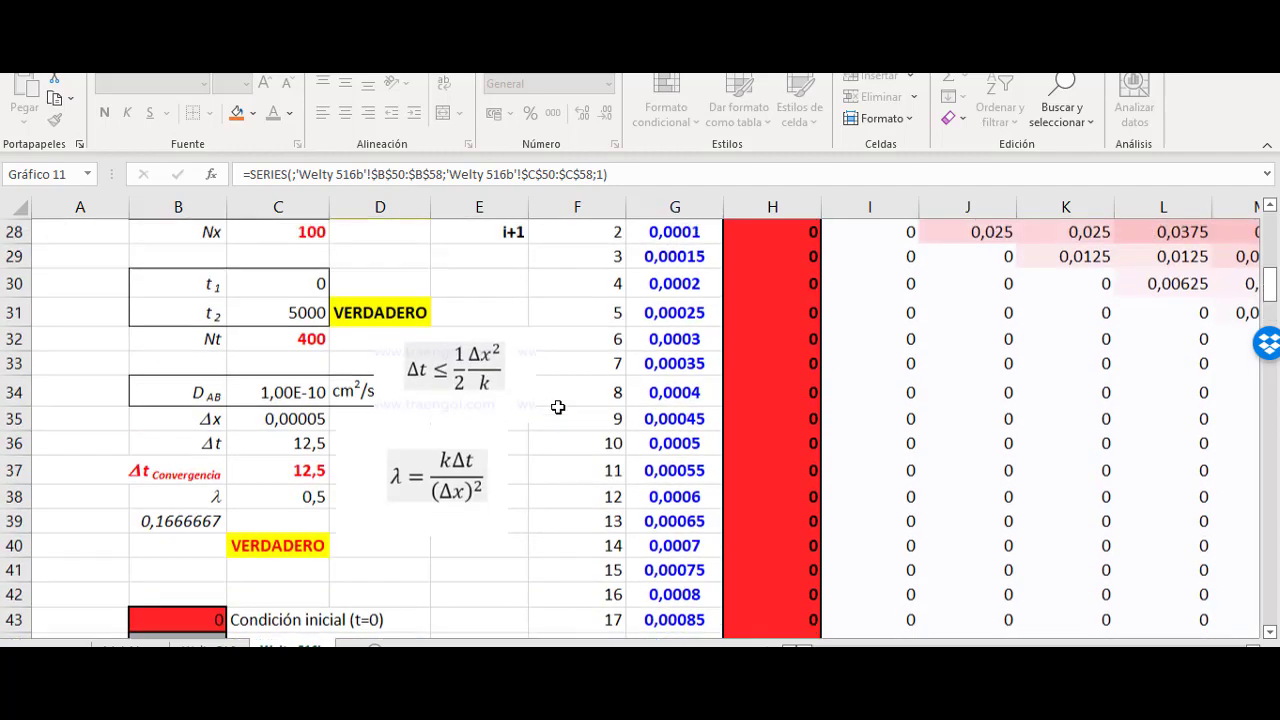
scroll(560, 410, down, 10)
scroll(570, 440, up, 8)
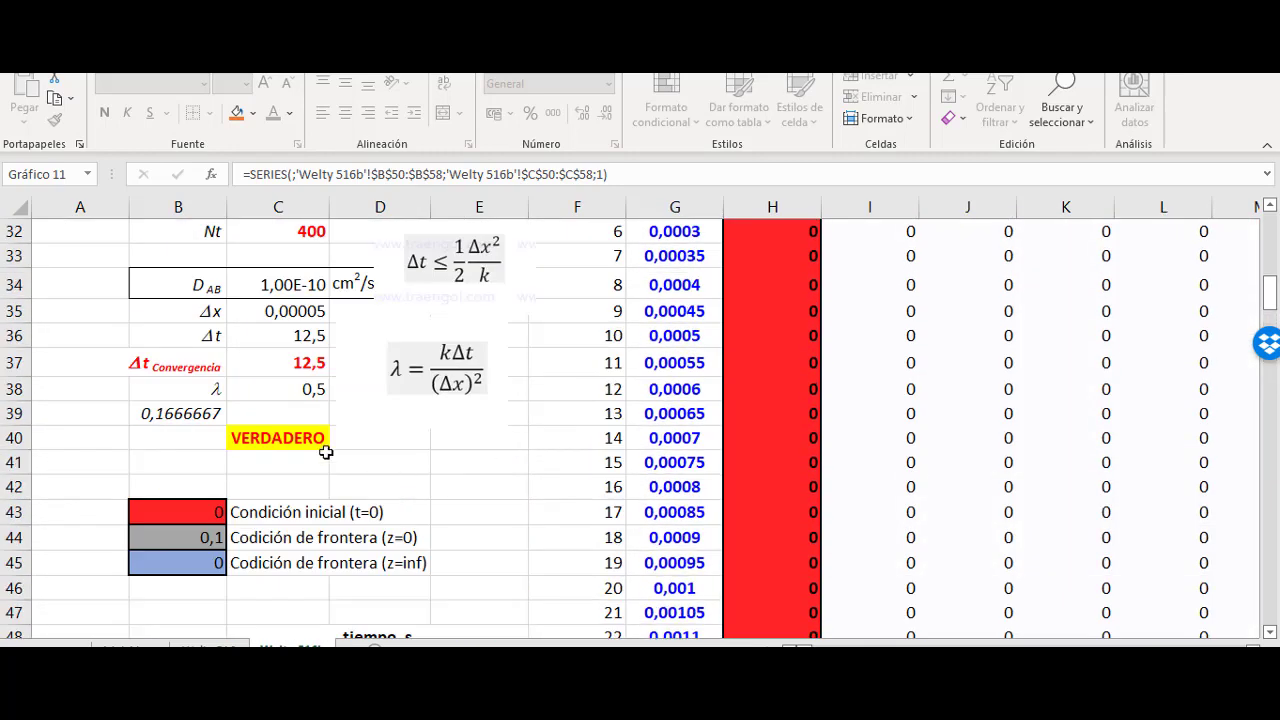
Step: Compare the λ formula in C38 with the convergence and stability criteria for λ and Δt in the PDF class notes
click(373, 455)
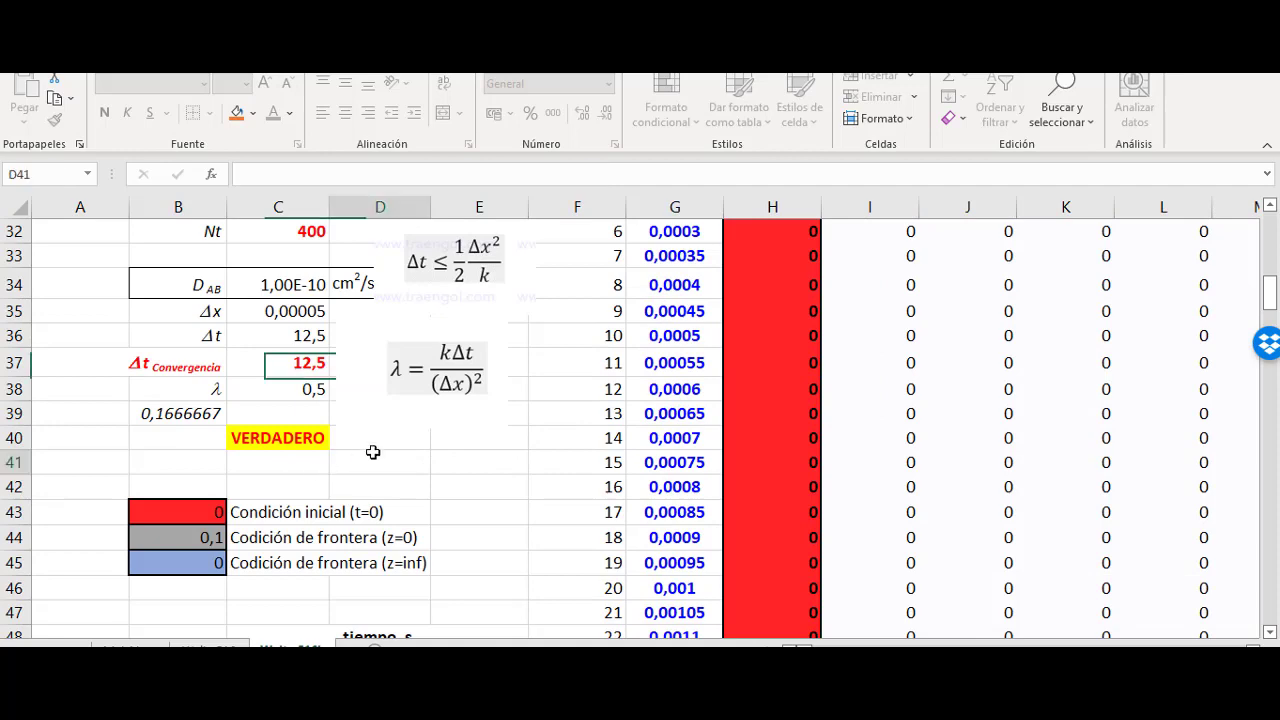
click(287, 397)
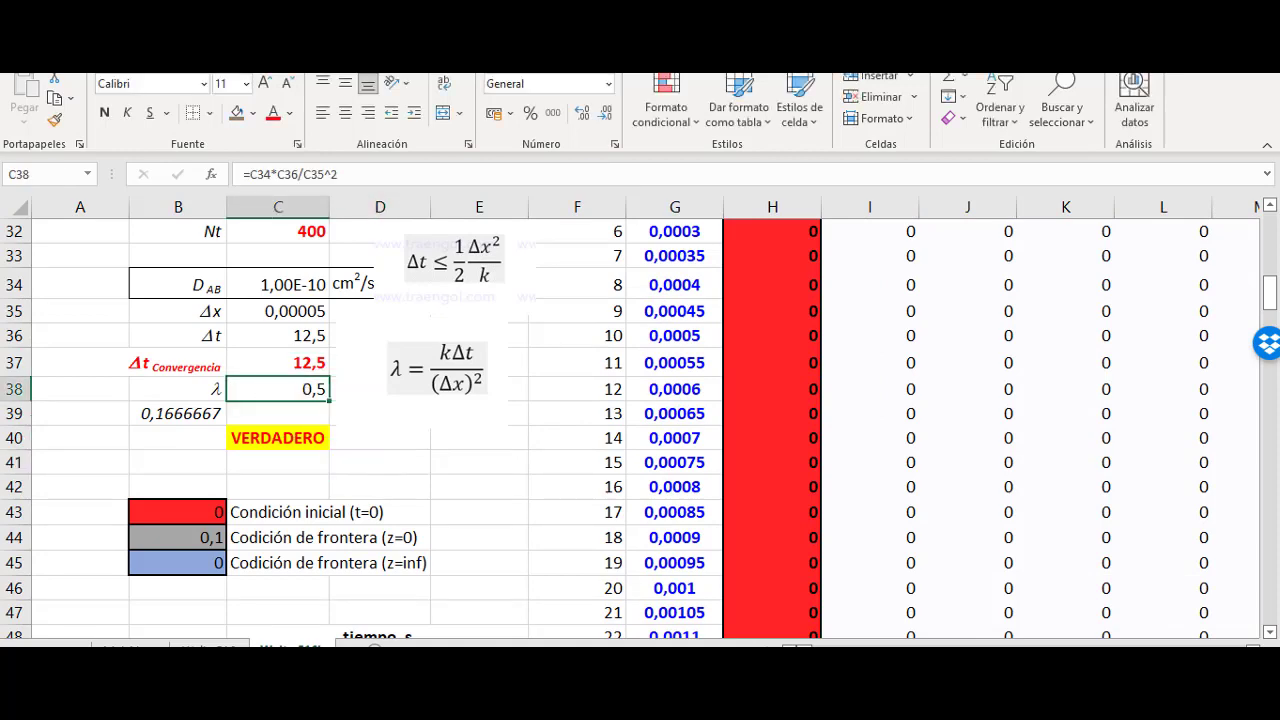
key(alt+Tab)
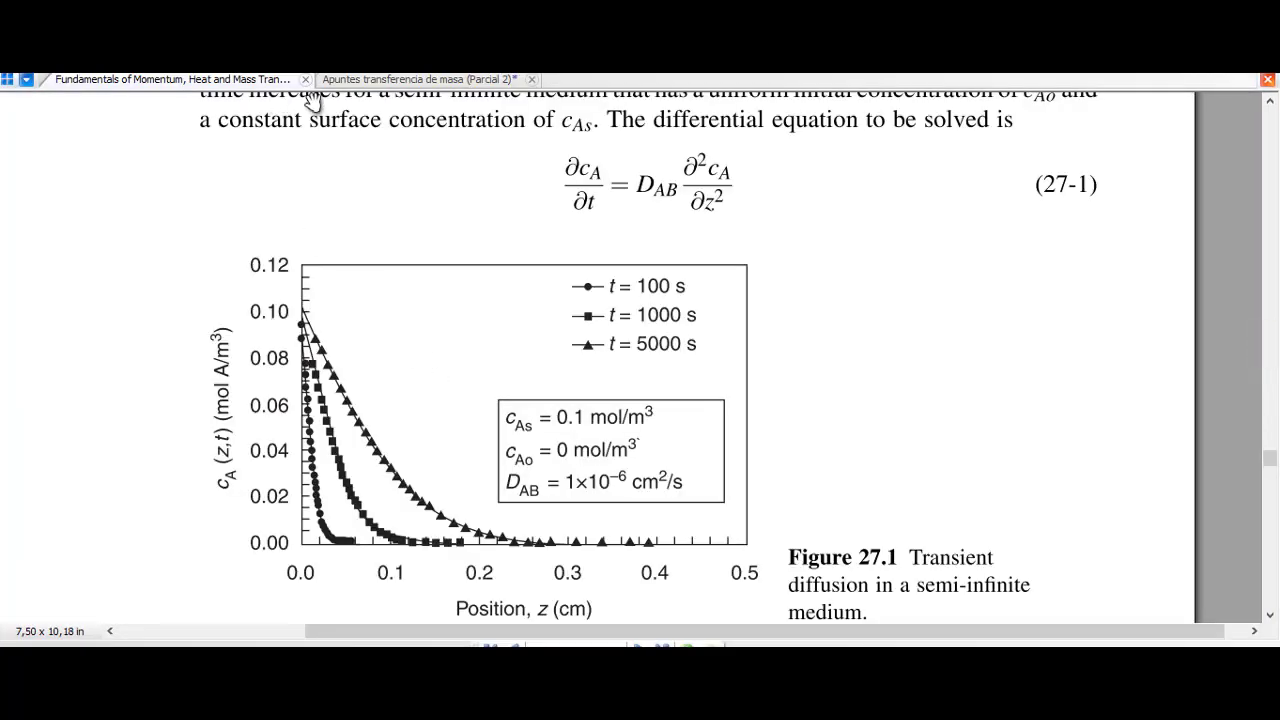
click(369, 80)
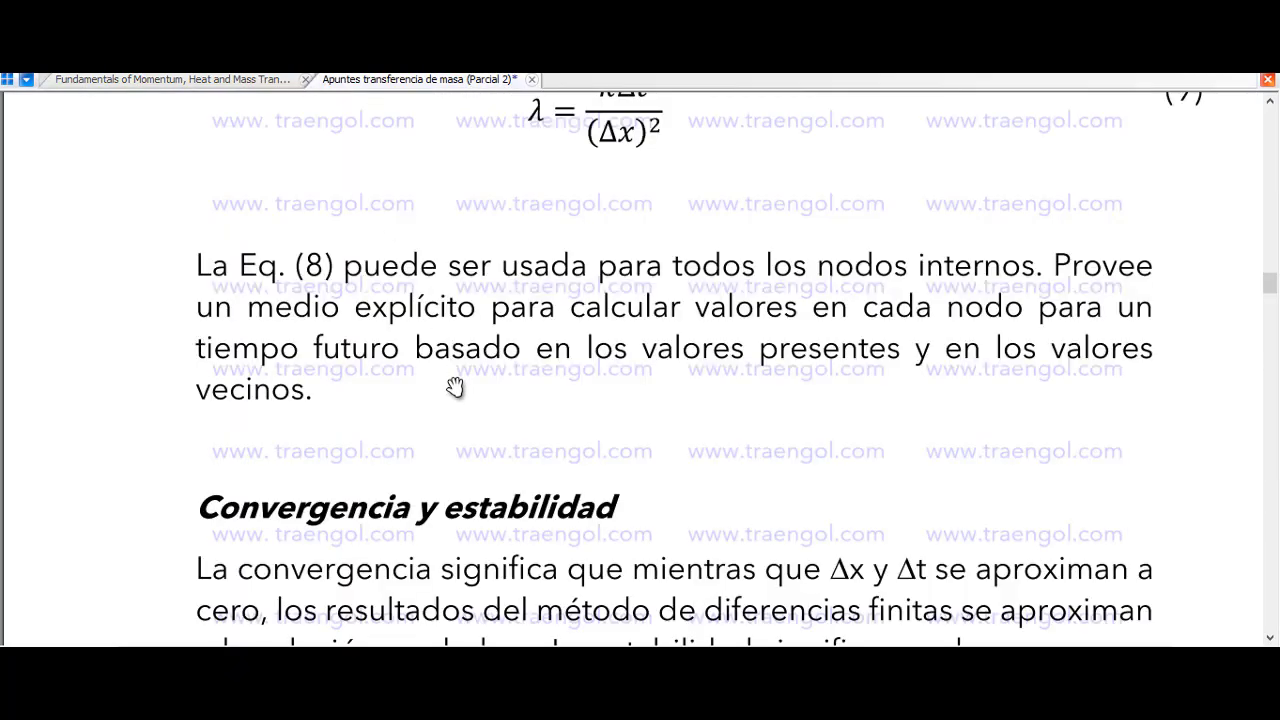
scroll(455, 387, up, 3)
scroll(455, 387, up, 2)
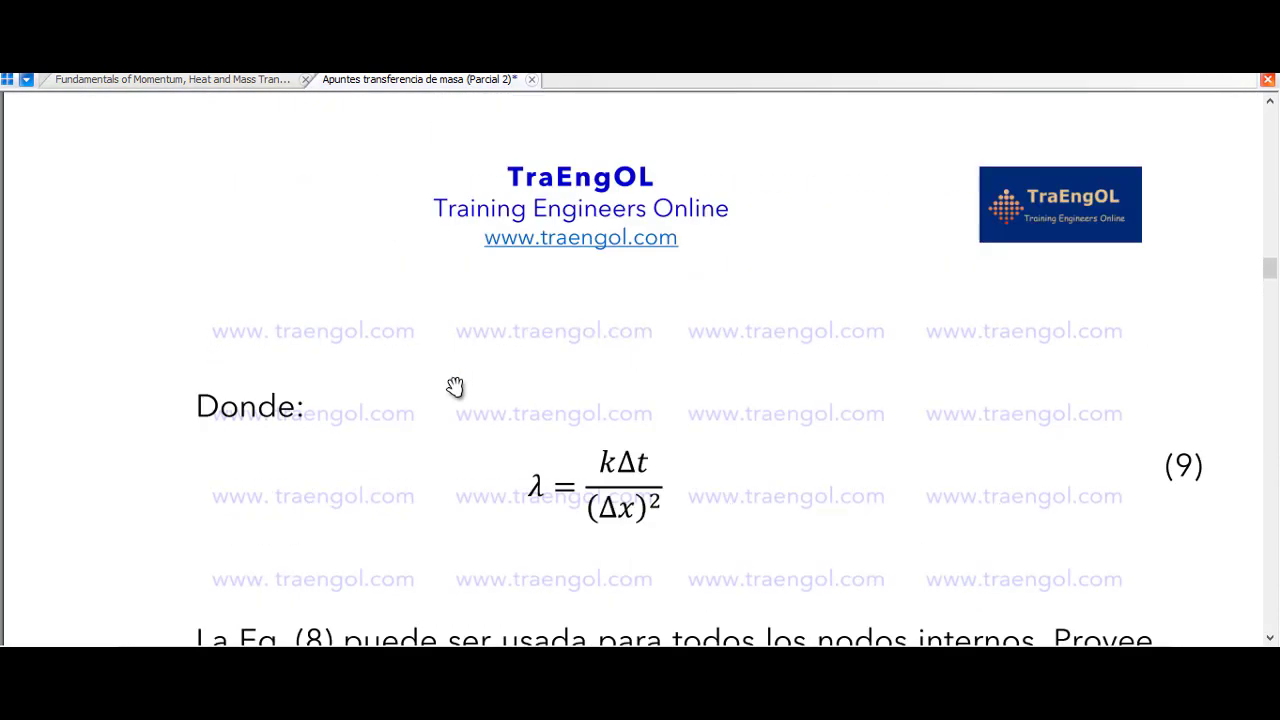
scroll(555, 440, down, 5)
scroll(549, 430, up, 5)
scroll(550, 425, down, 10)
scroll(550, 430, down, 5)
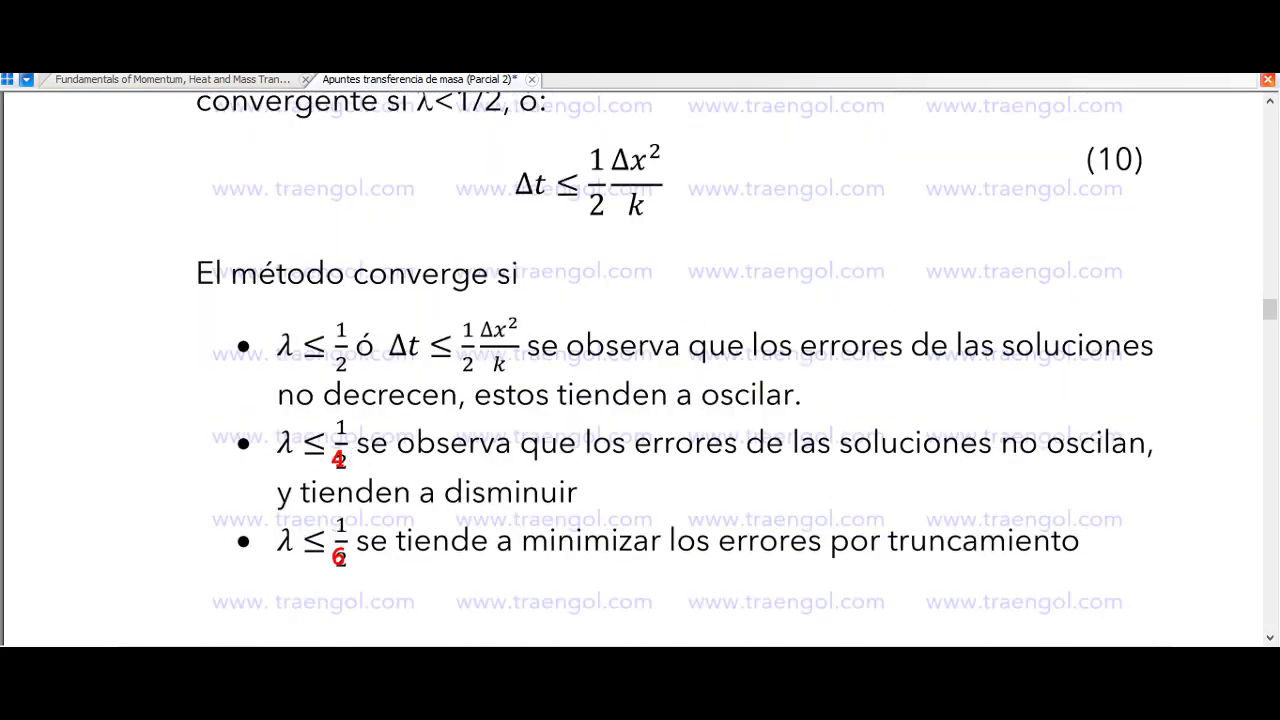
key(alt+Tab)
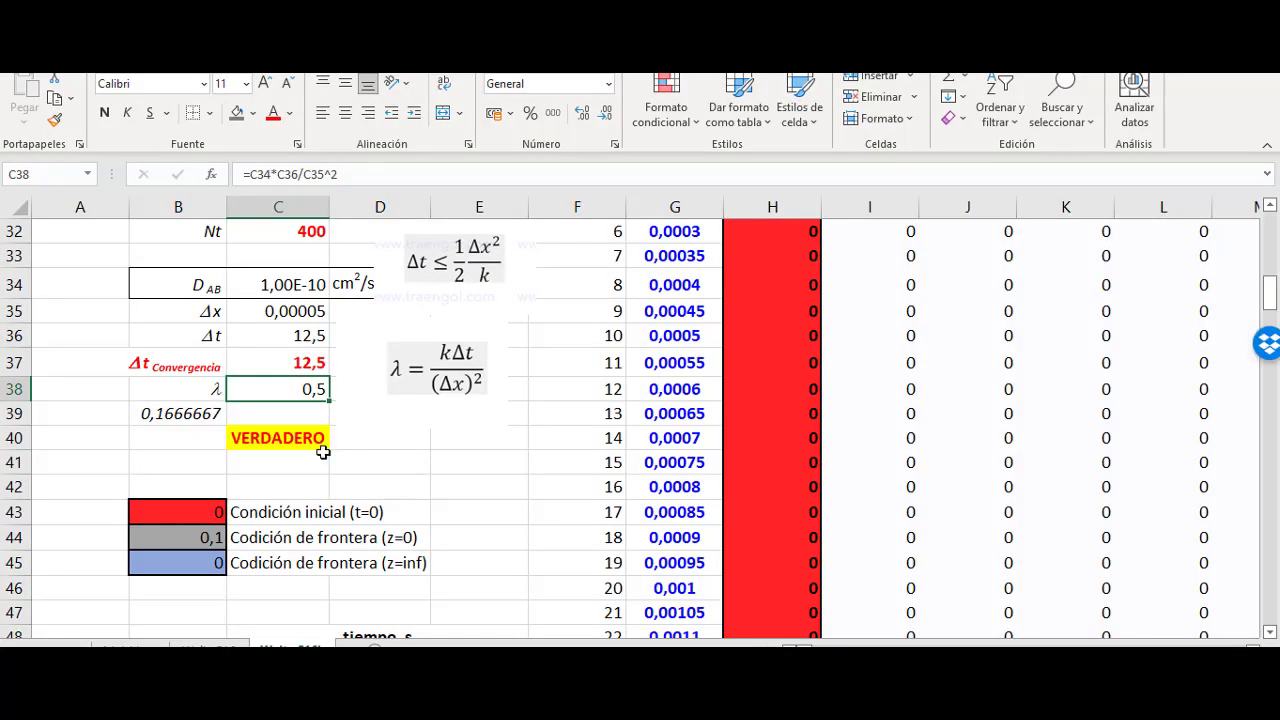
Step: Set the number of time divisions Nt in C32 to 800
scroll(307, 460, up, 2)
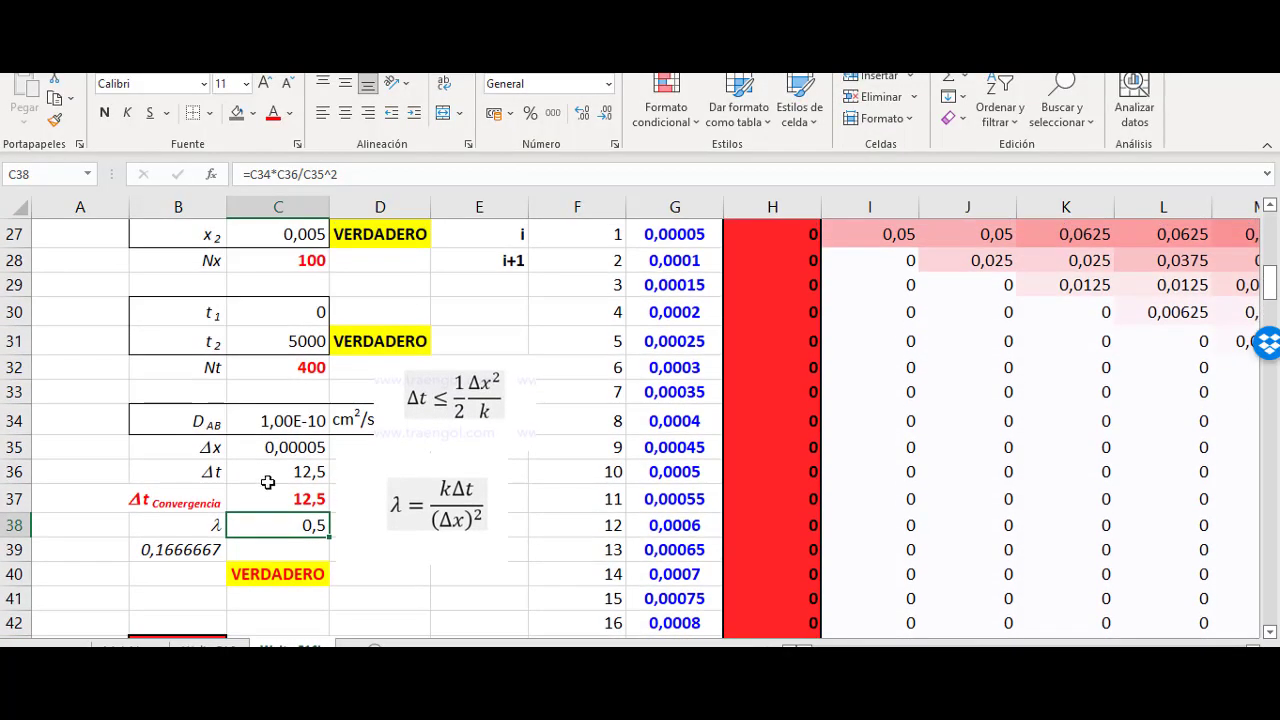
click(345, 548)
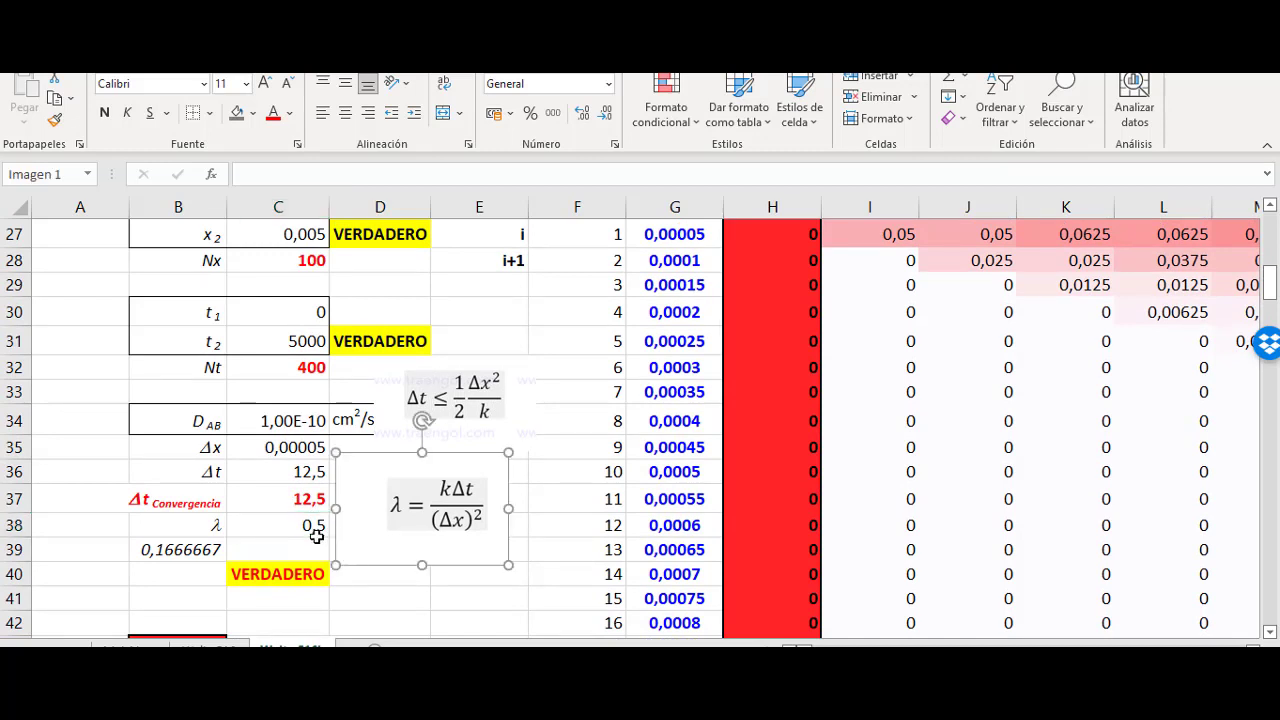
click(285, 376)
text(800)
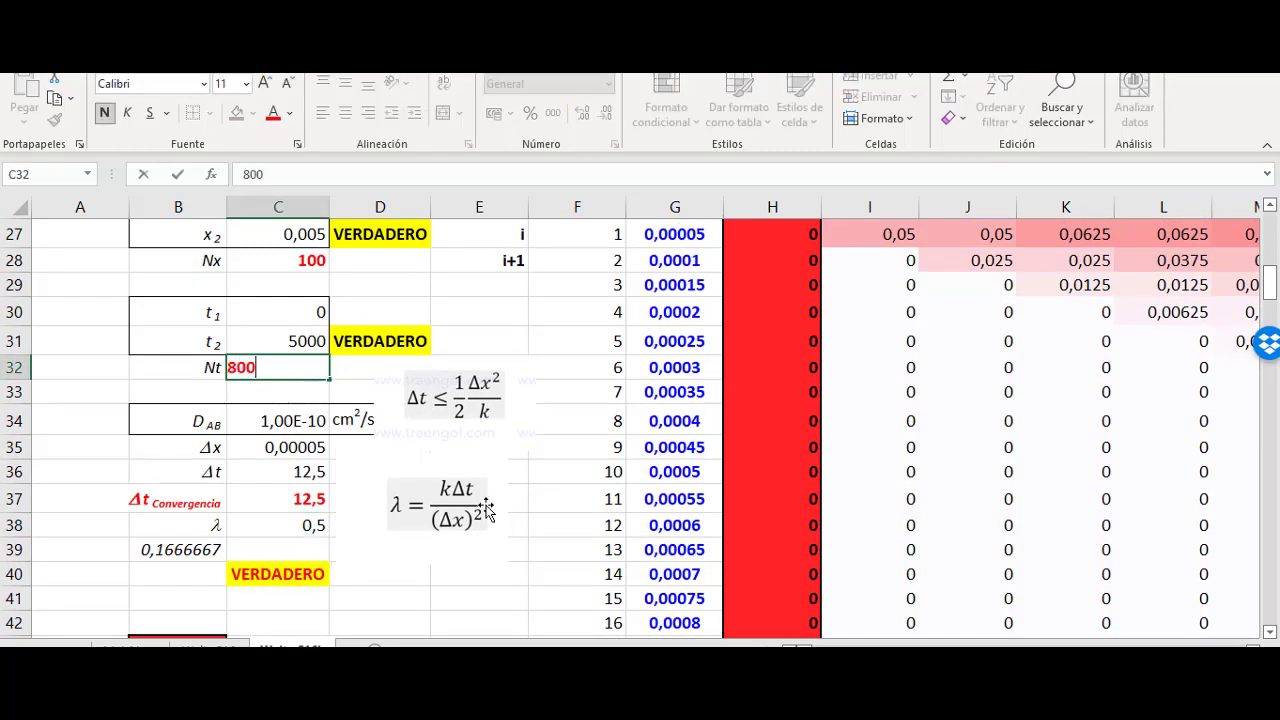
key(Return)
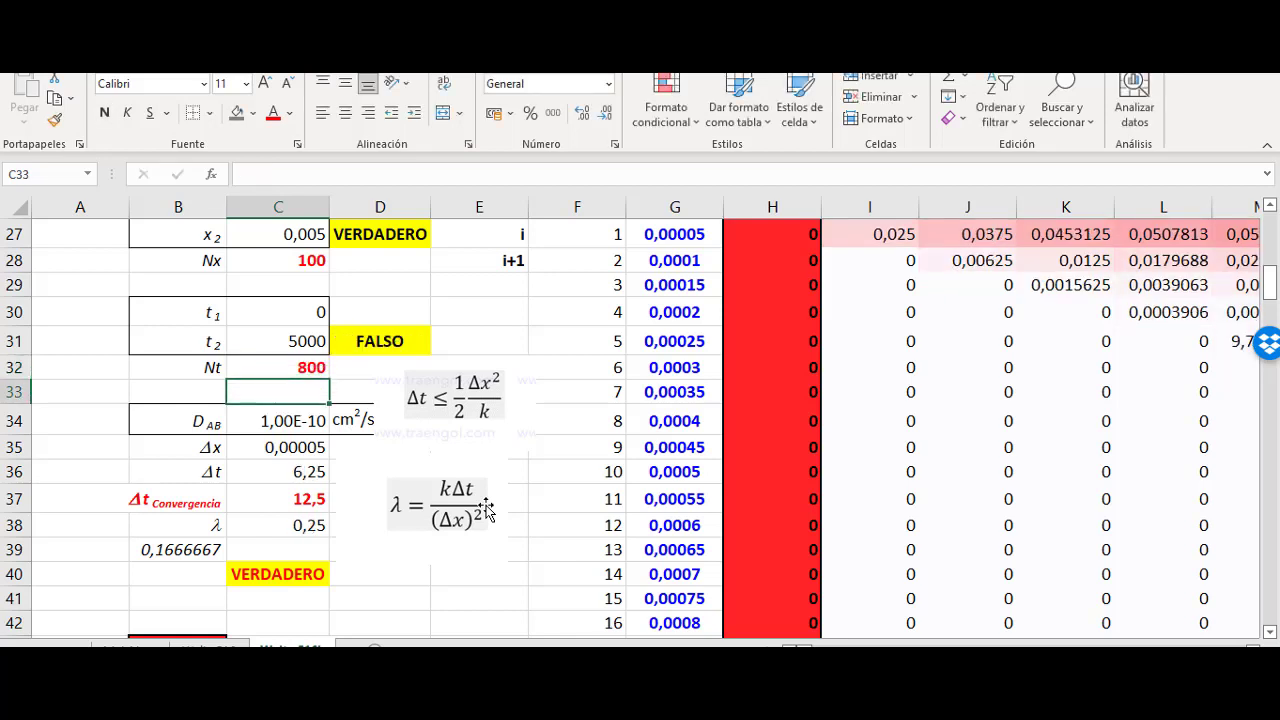
Step: Set the number of time divisions Nt to 1600 and check the time columns of the solution grid
key(Up)
text(1600)
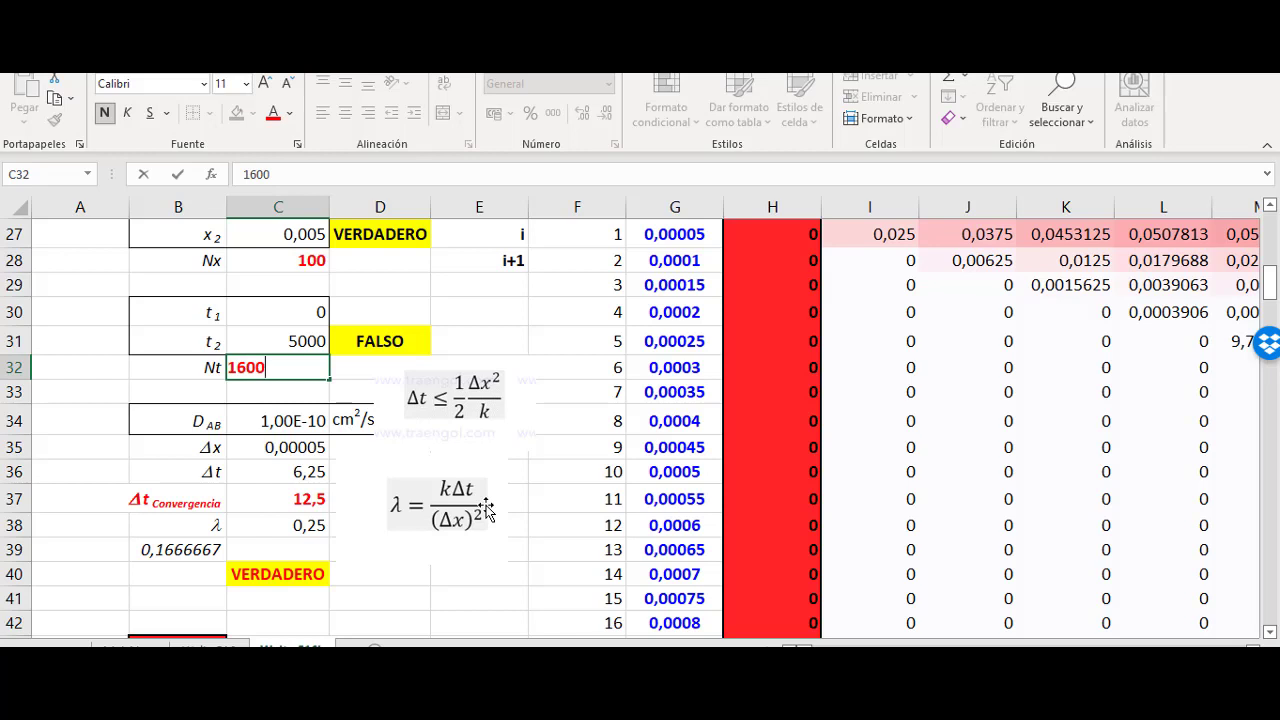
key(Return)
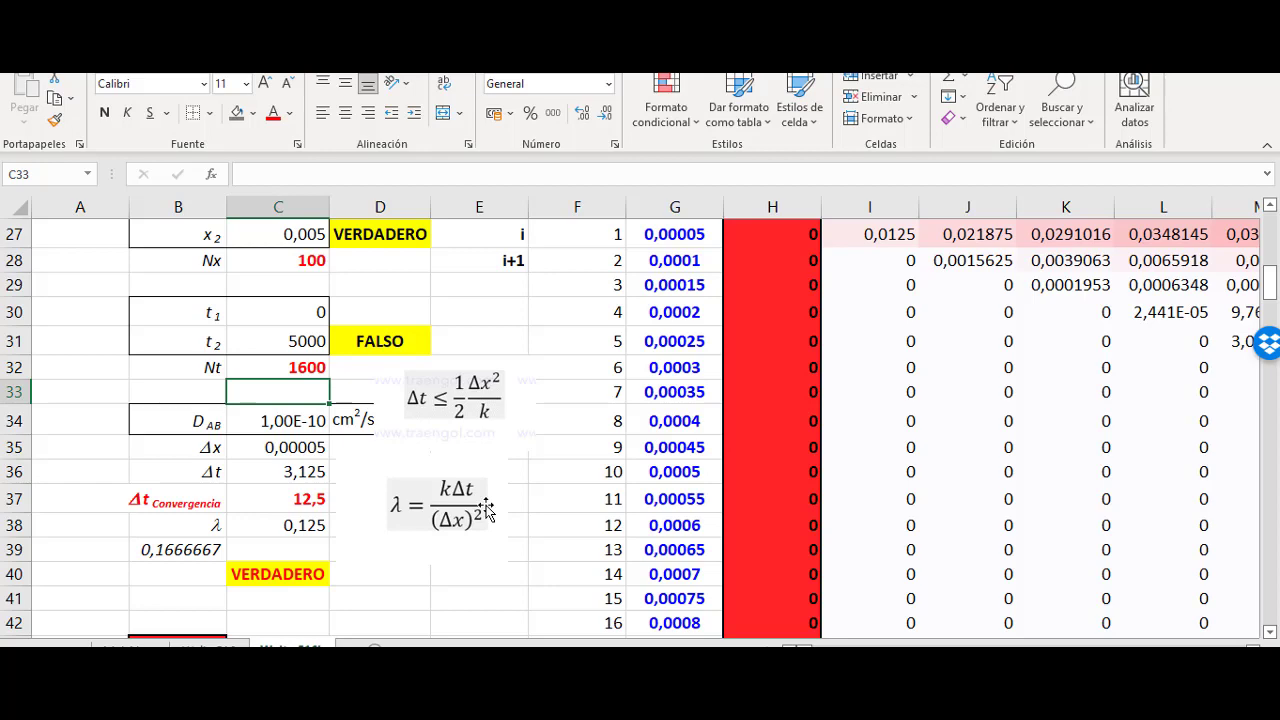
scroll(884, 456, up, 3)
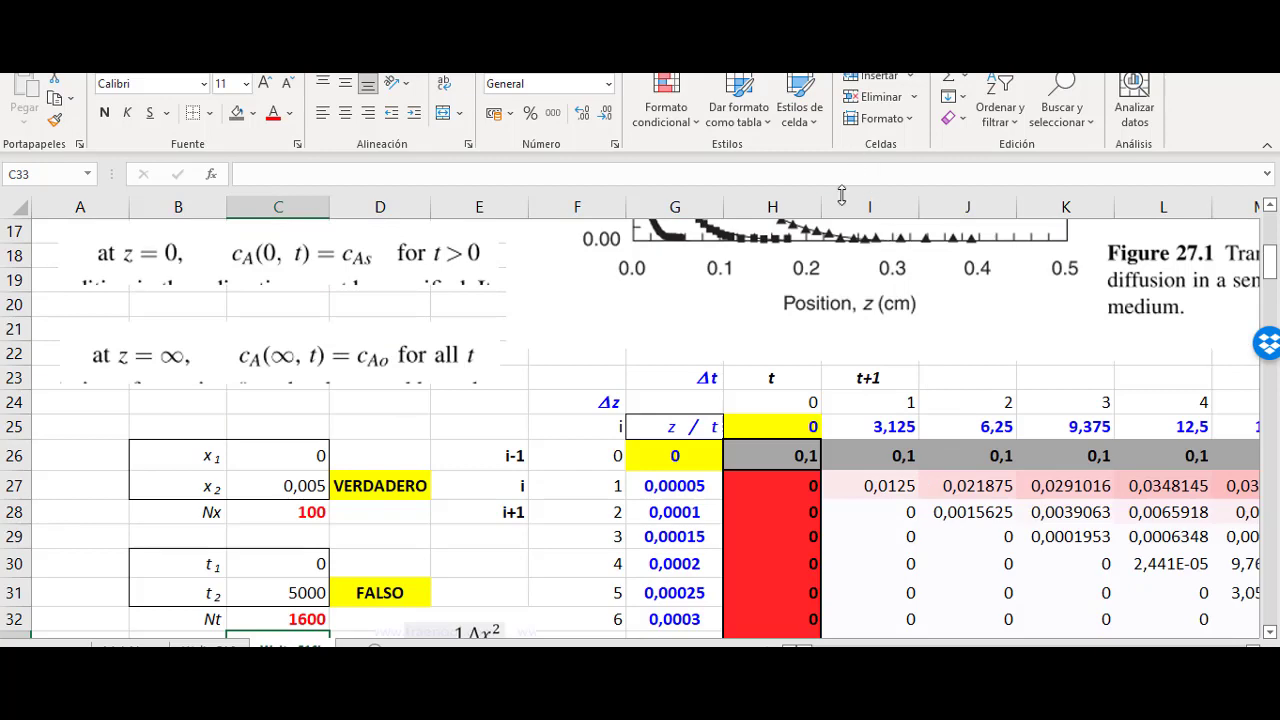
click(869, 206)
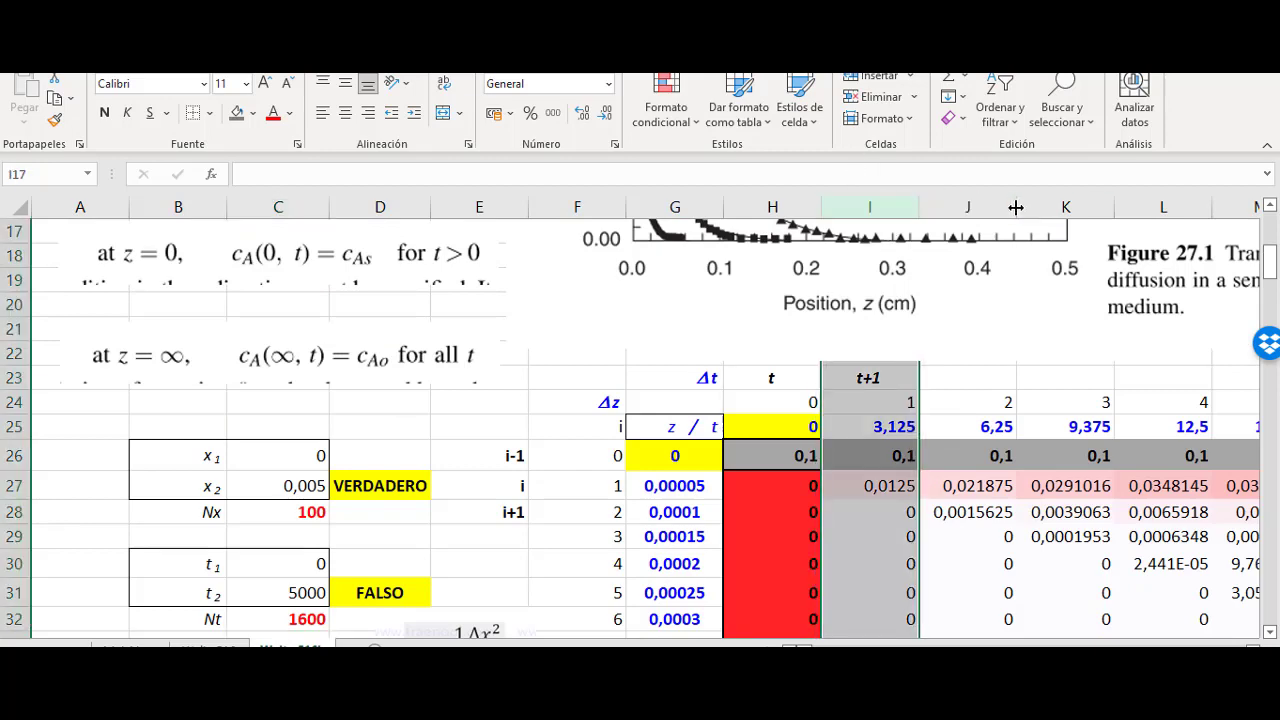
click(1084, 206)
scroll(345, 570, down, 3)
Step: Restore the number of time divisions Nt in C32 to 400
click(302, 372)
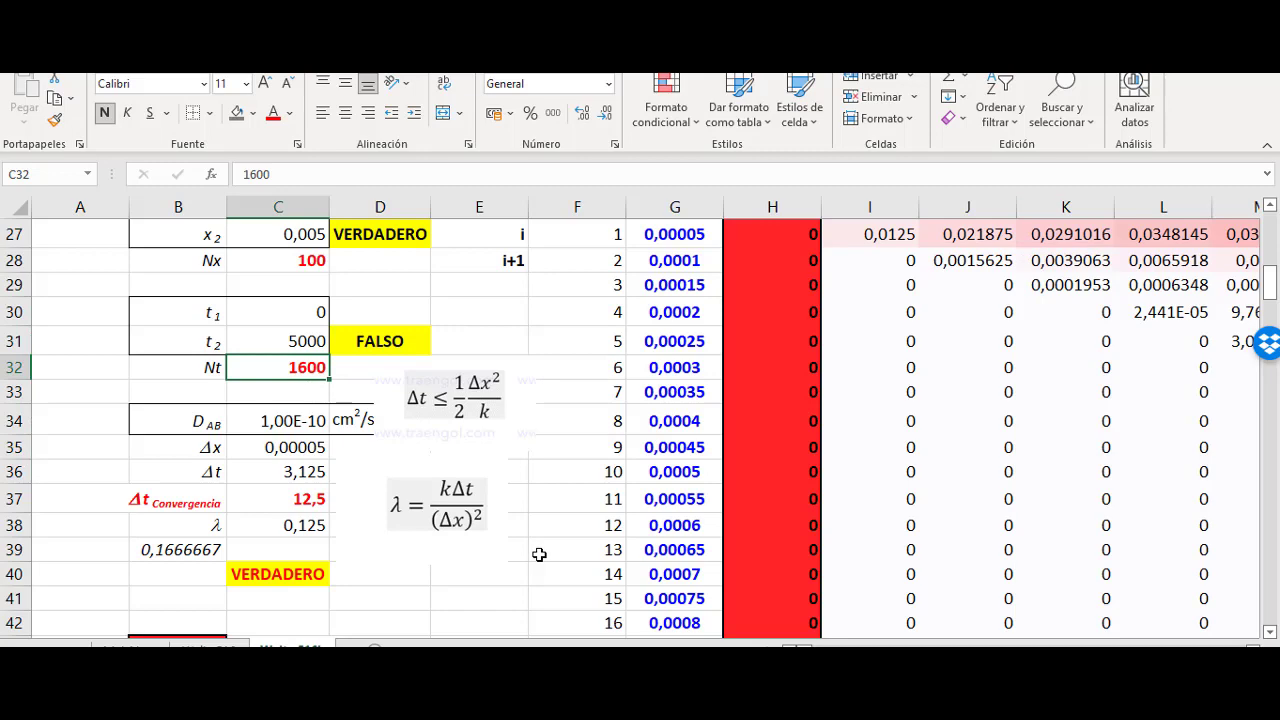
scroll(539, 554, down, 2)
scroll(537, 552, up, 2)
click(376, 376)
click(320, 370)
double_click(309, 378)
text(400)
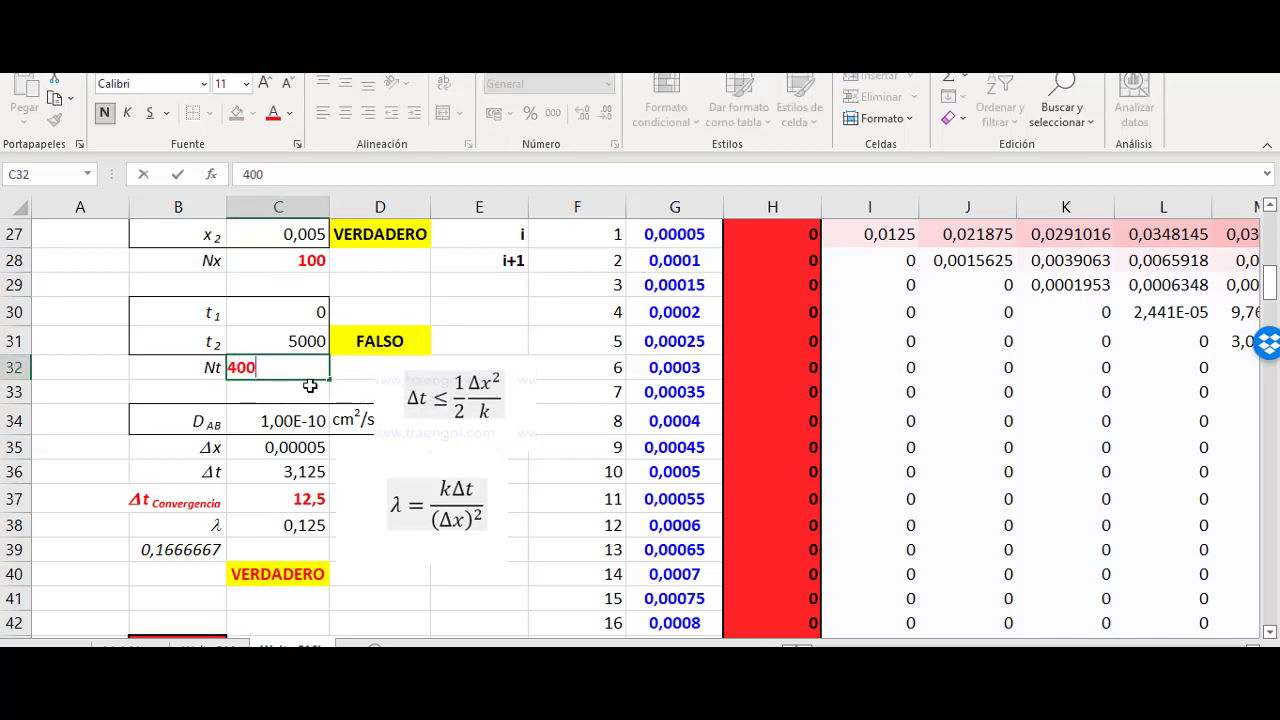
key(Return)
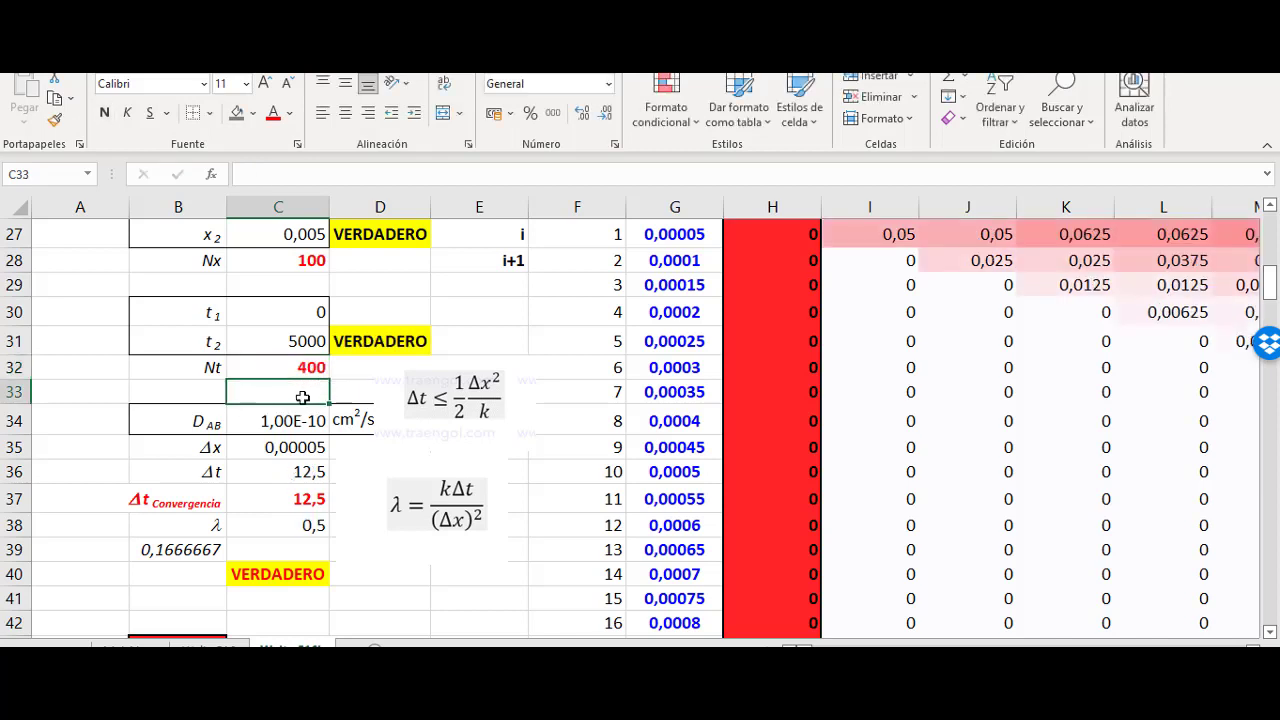
Step: Check the Δx, Δt convergence limit and λ cells in C35, C37 and C38
click(300, 447)
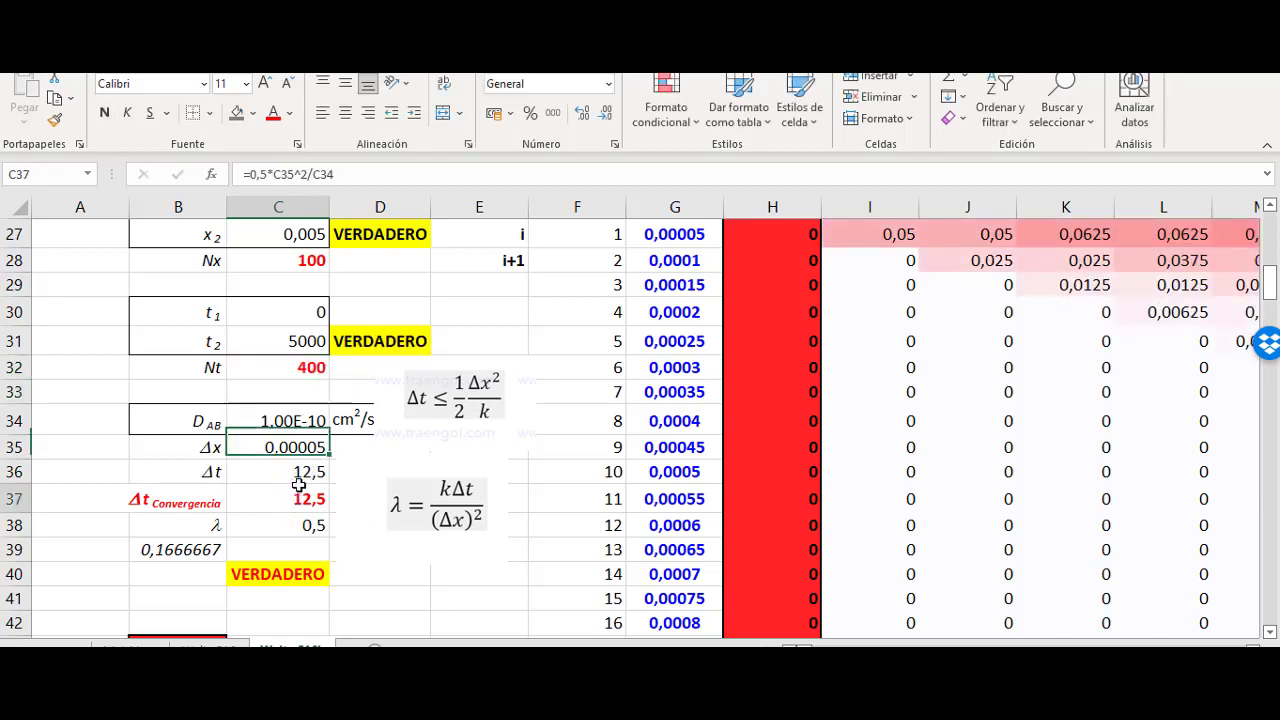
click(300, 499)
click(310, 524)
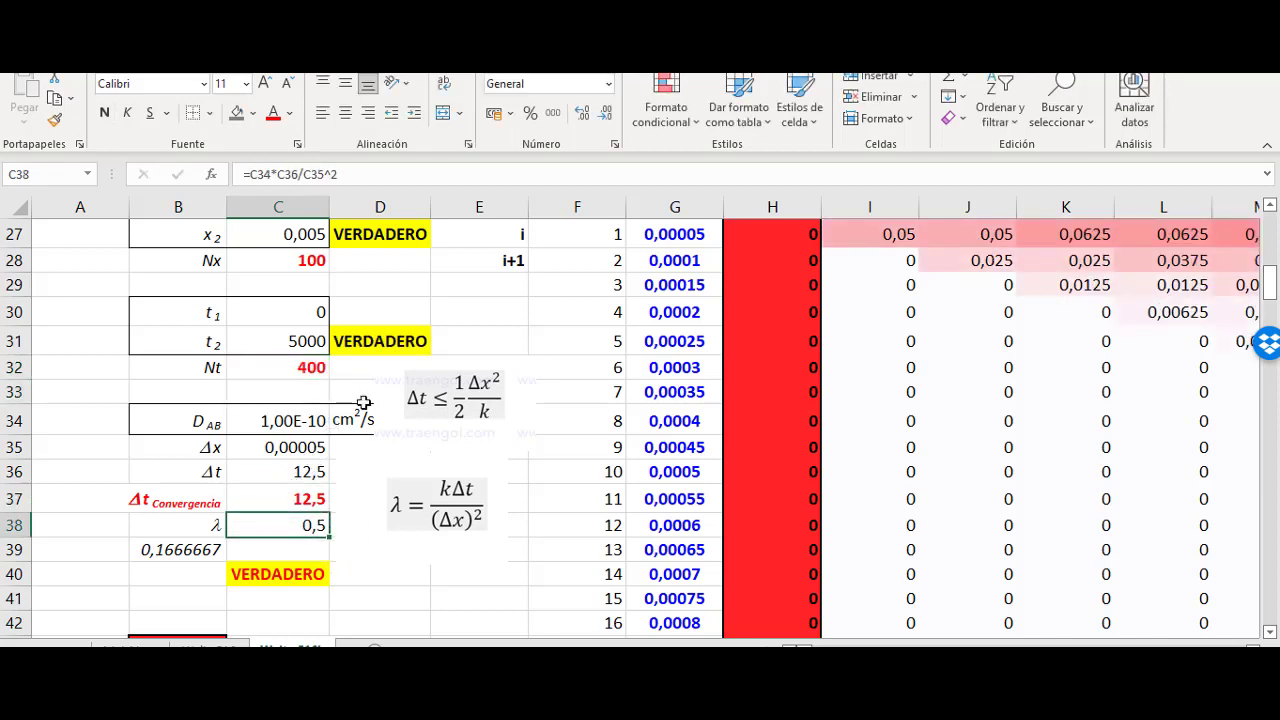
Step: Set the number of spatial divisions Nx in C28 to 200 and recheck λ, the Δt limit and the convergence formula in C40
click(303, 262)
text(2)
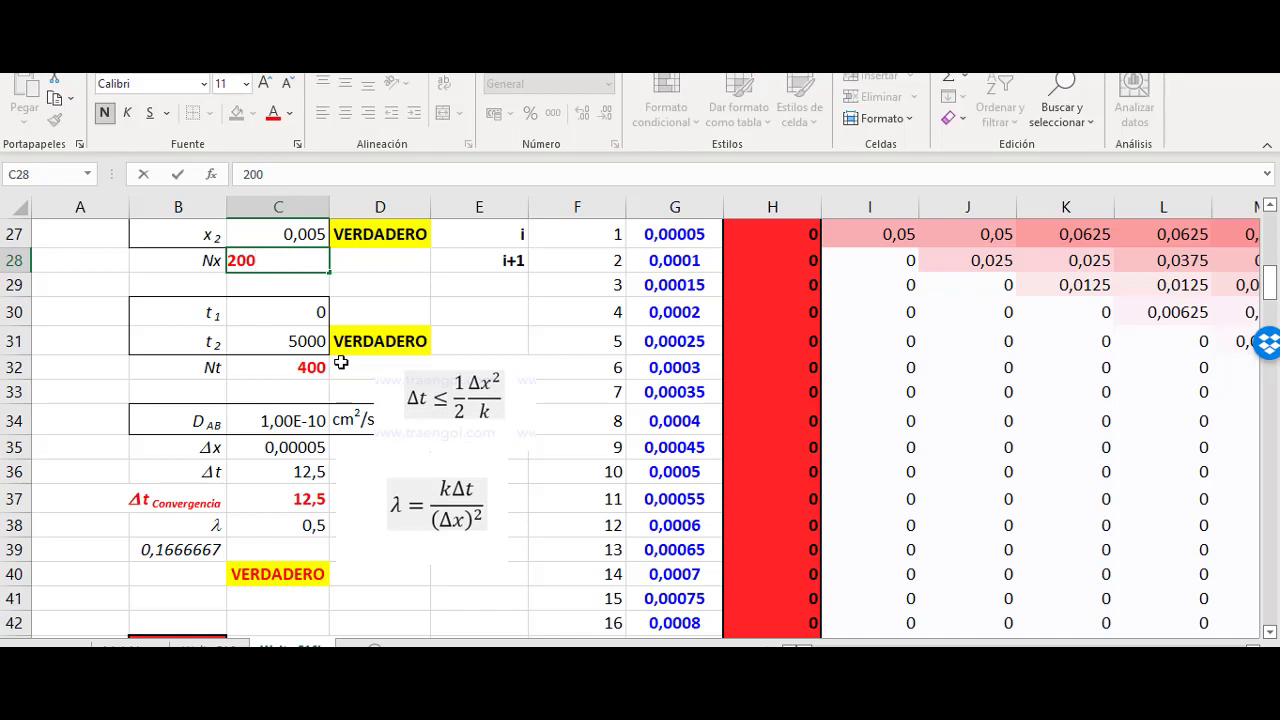
key(Return)
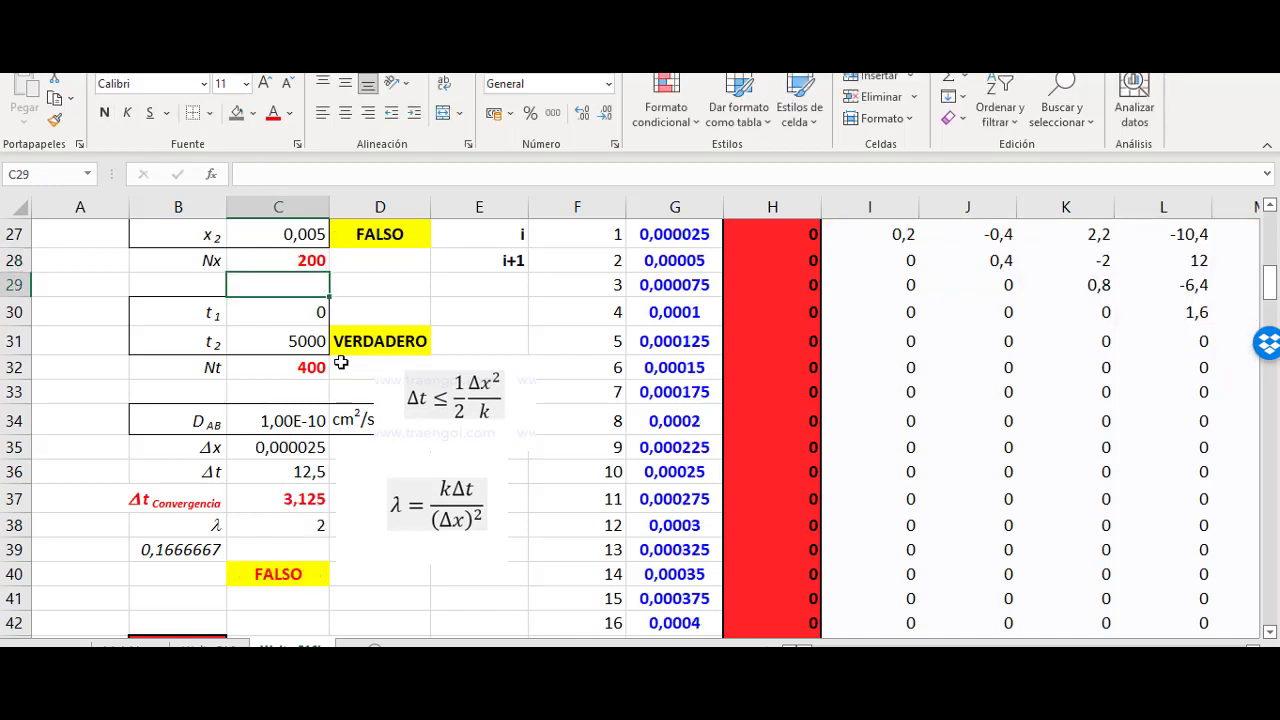
click(310, 530)
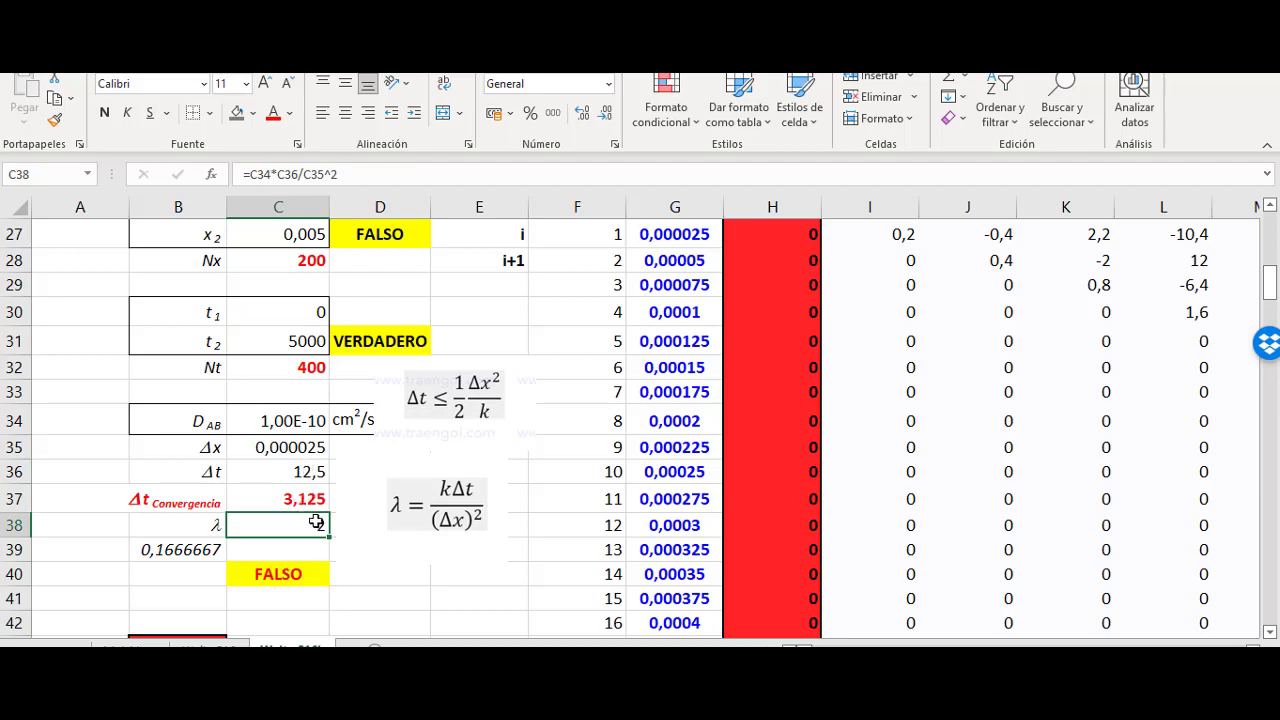
click(290, 500)
double_click(286, 575)
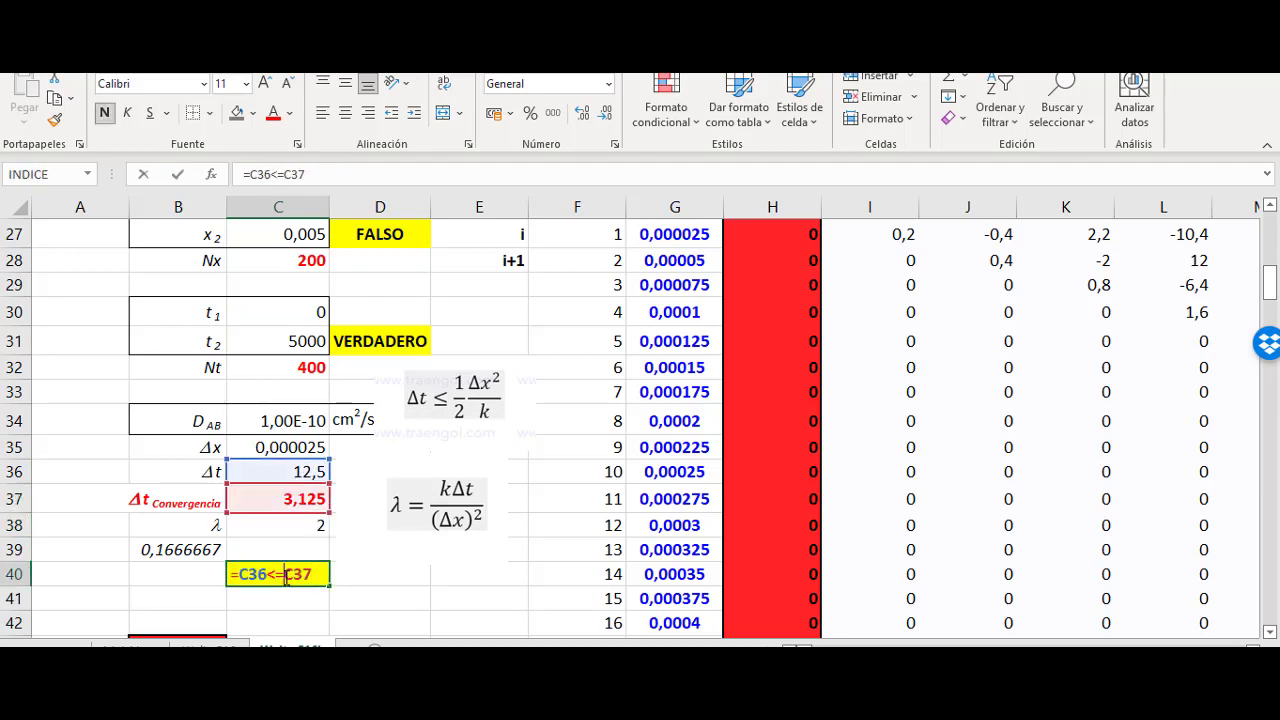
key(Return)
click(300, 535)
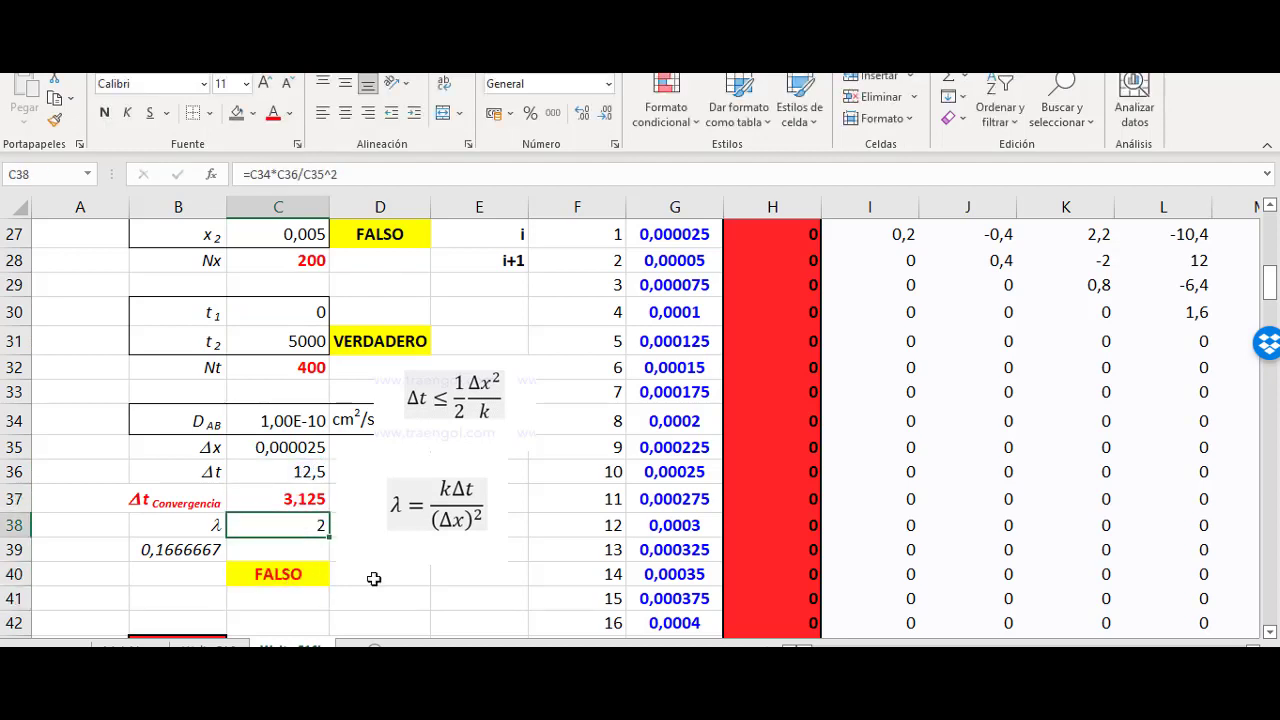
Step: Undo the last edits to C40 and Nx, and set the number of spatial divisions Nx to 50
click(300, 260)
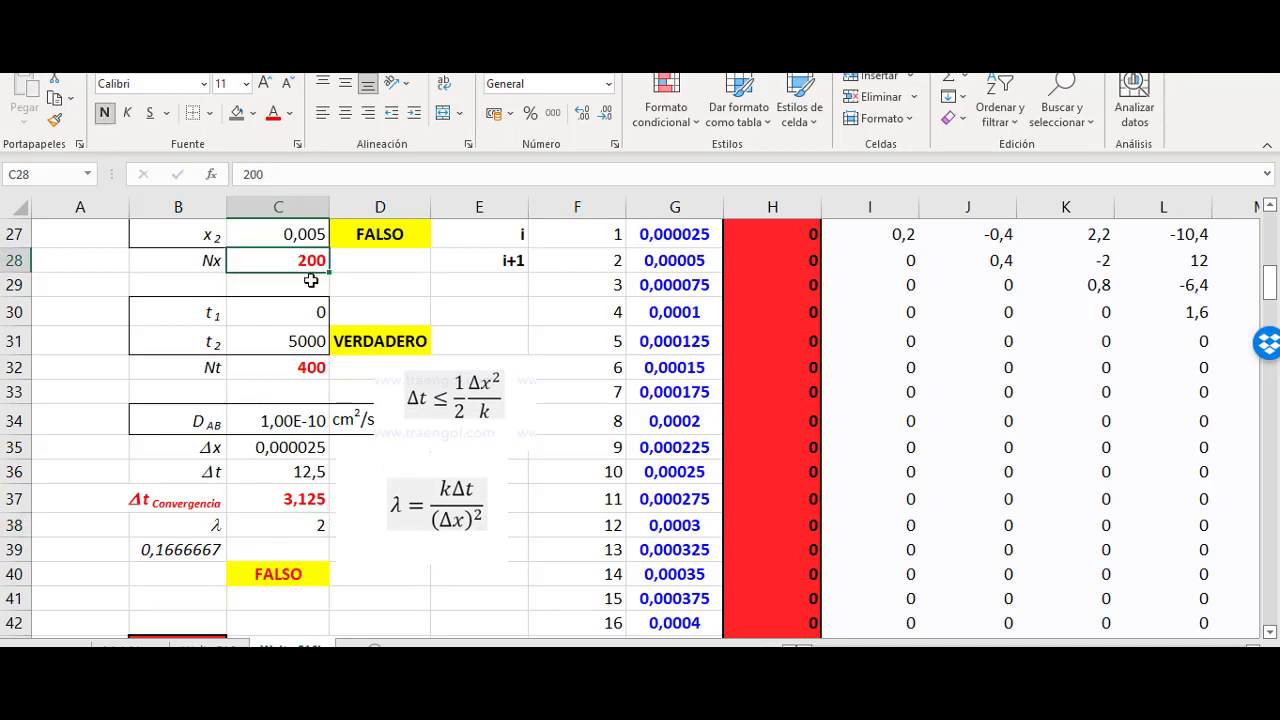
key(ctrl+z)
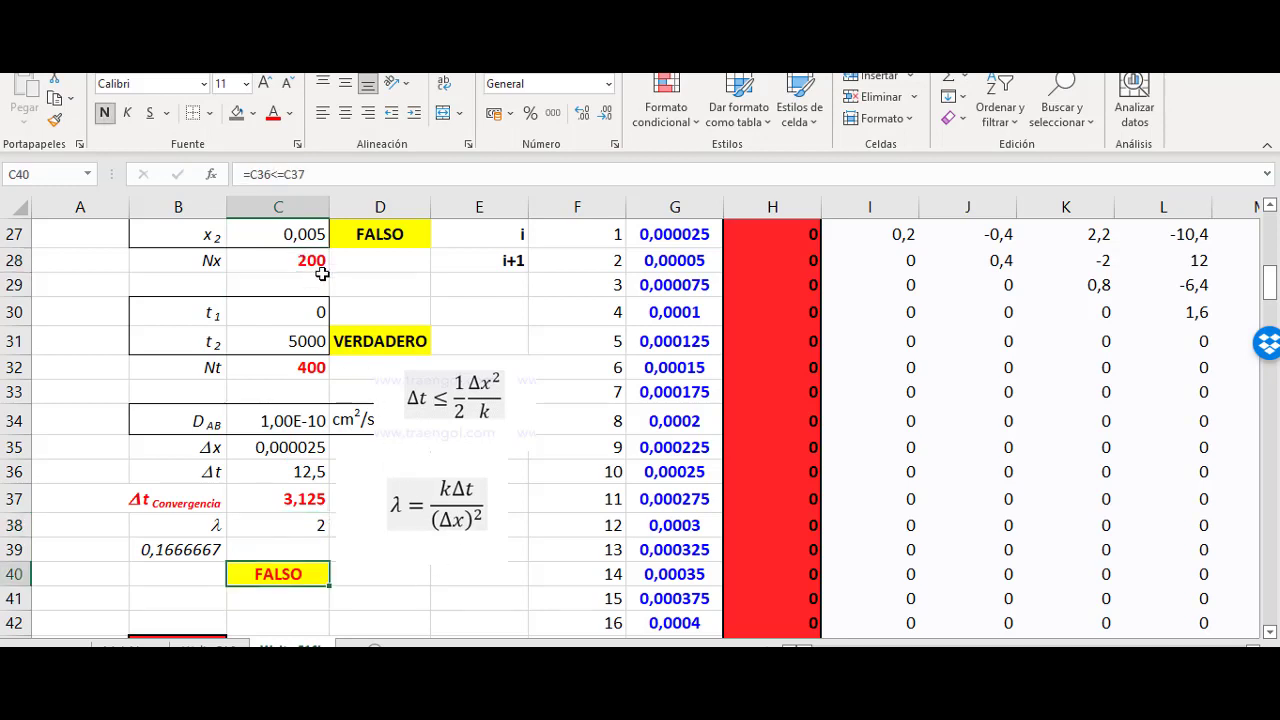
click(367, 271)
key(ctrl+z)
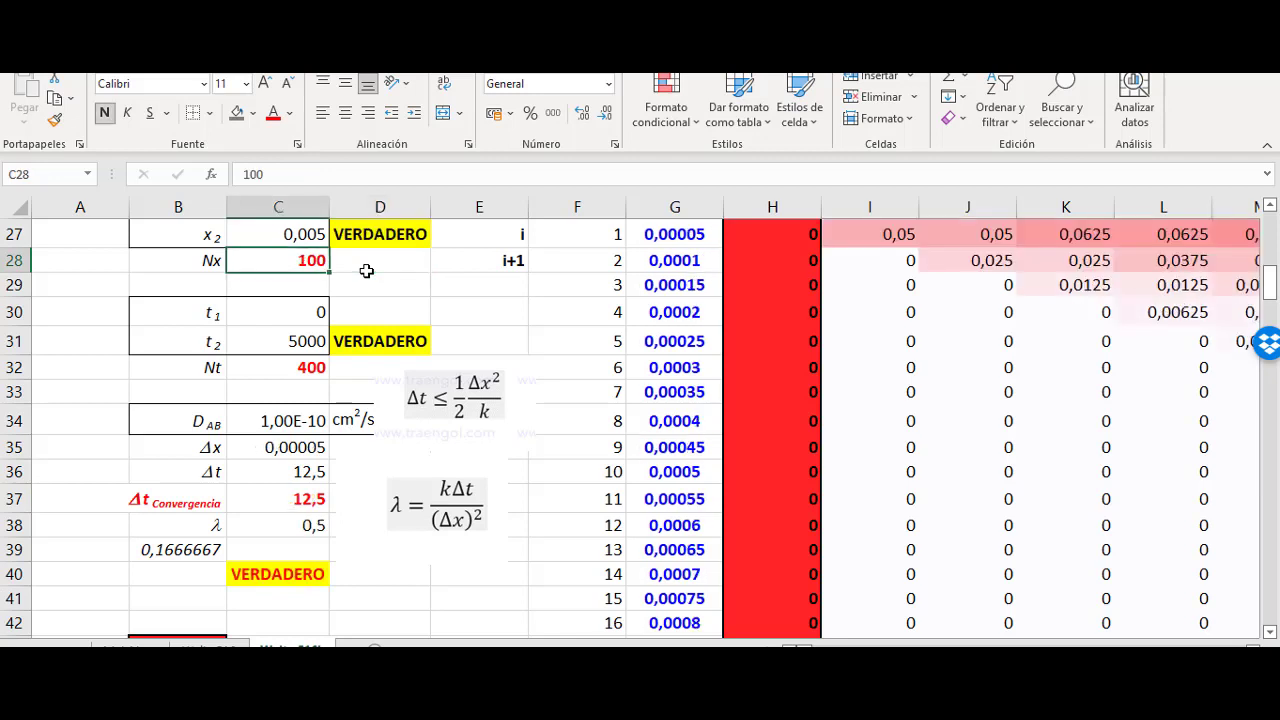
text(50)
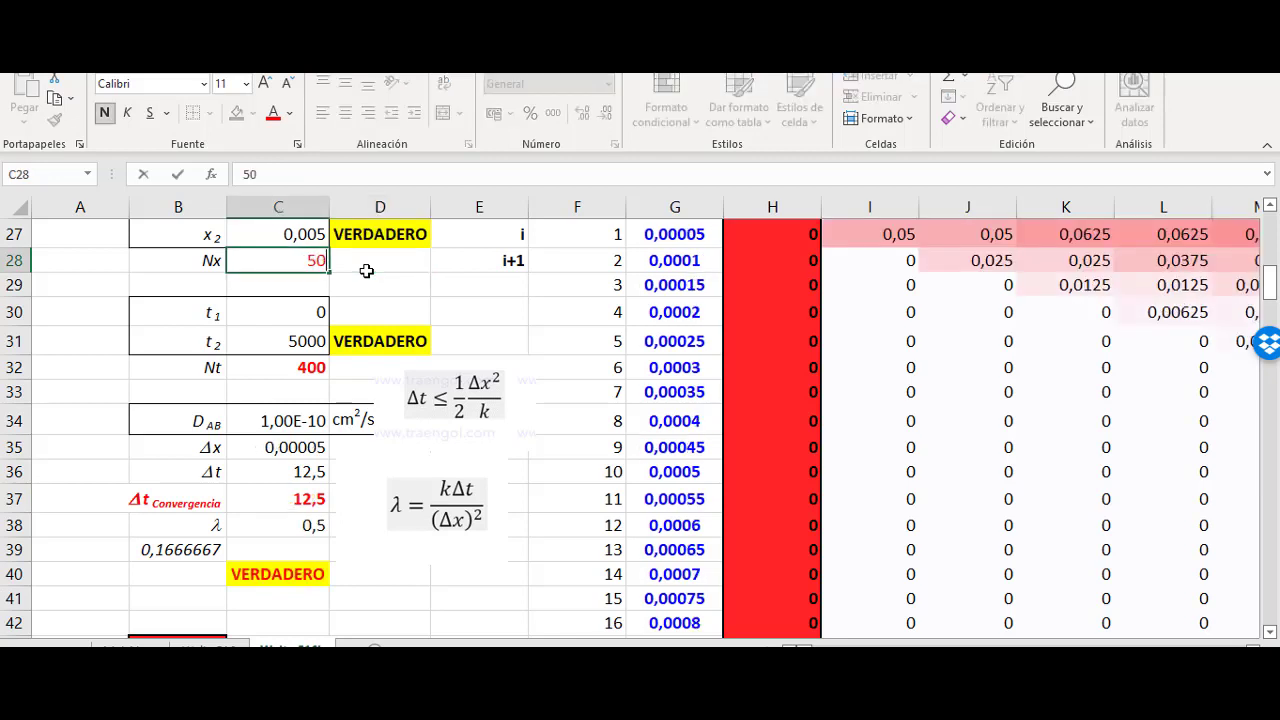
key(Return)
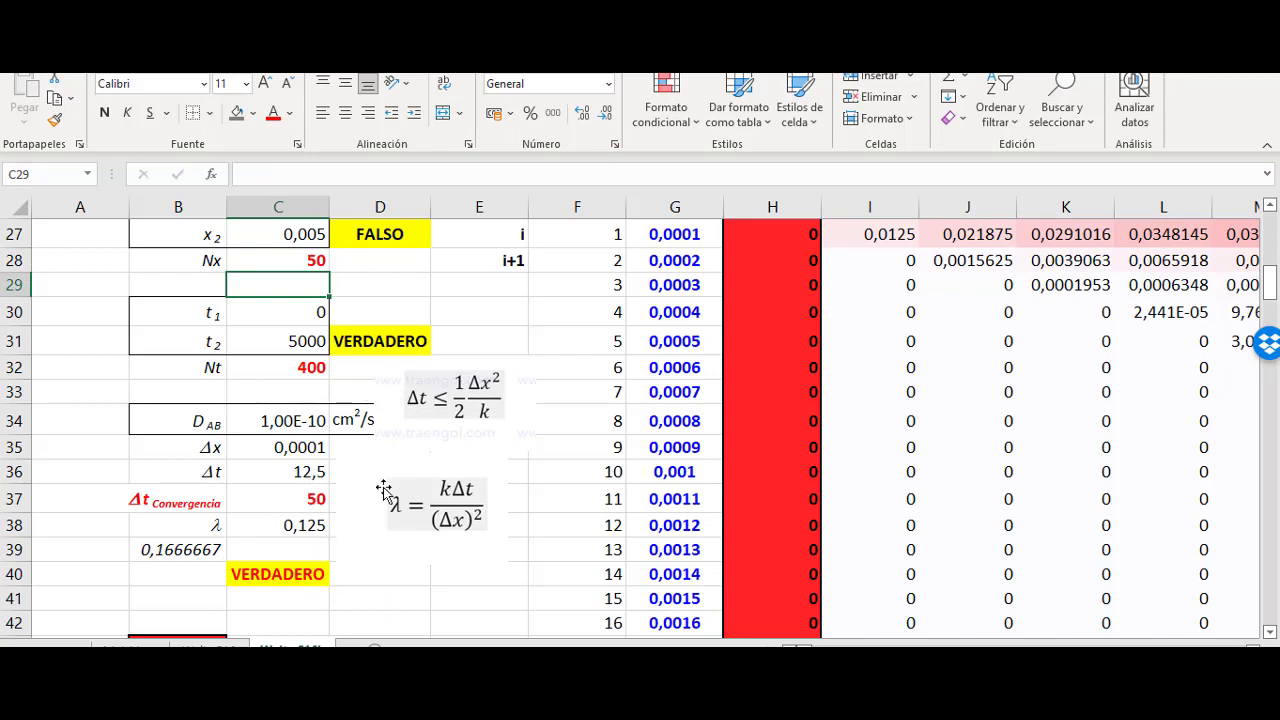
Step: Review the z-node column G against the Nx setting, along with the Nt value
click(306, 262)
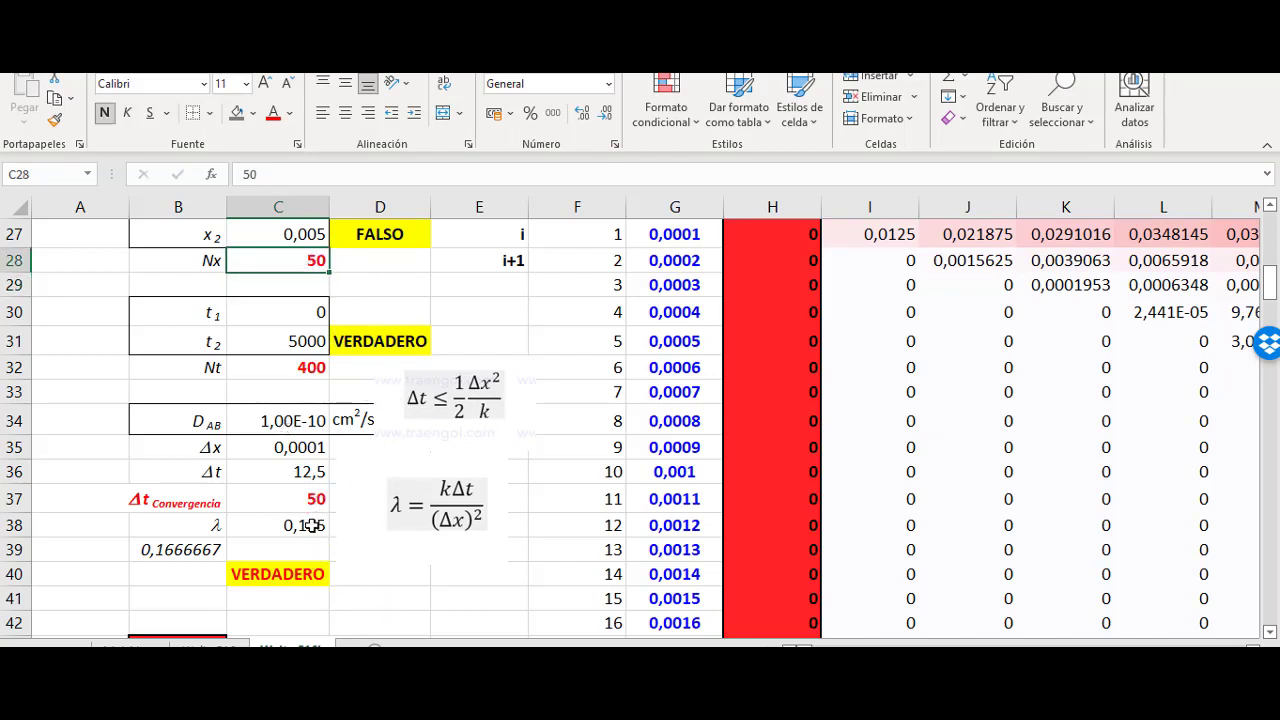
click(674, 234)
key(ctrl+space)
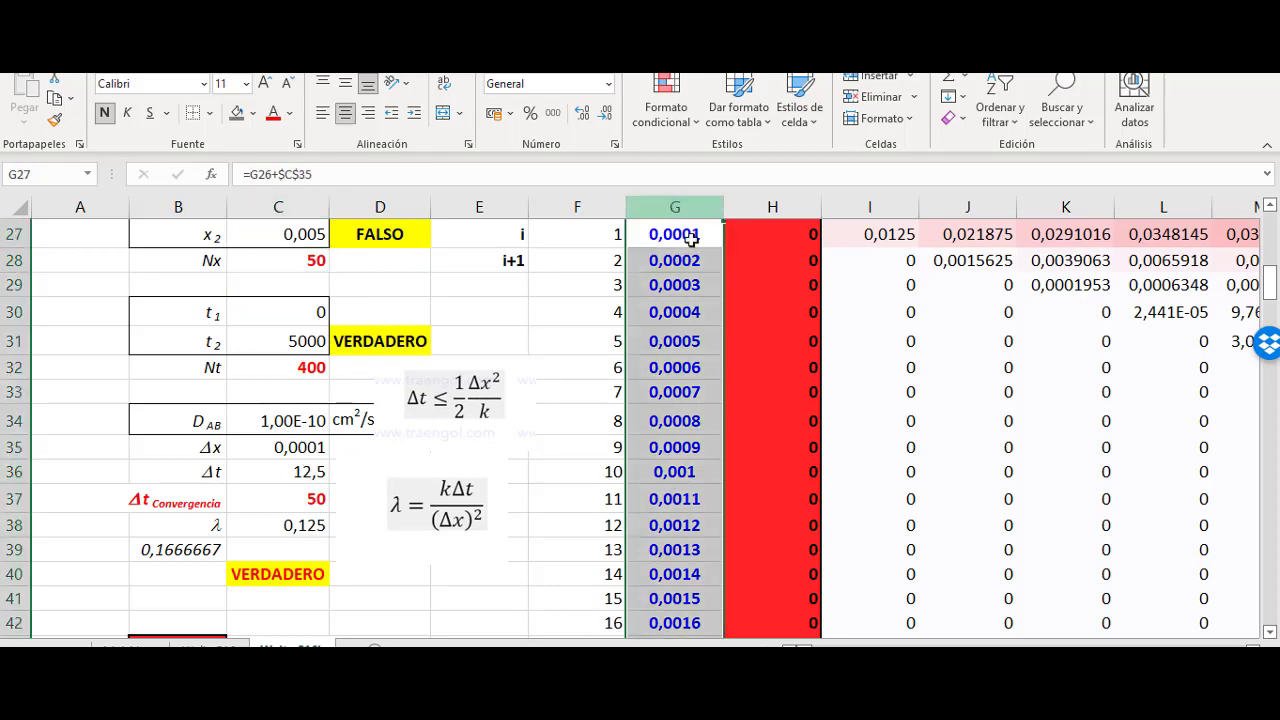
scroll(743, 450, down, 5)
scroll(743, 450, up, 7)
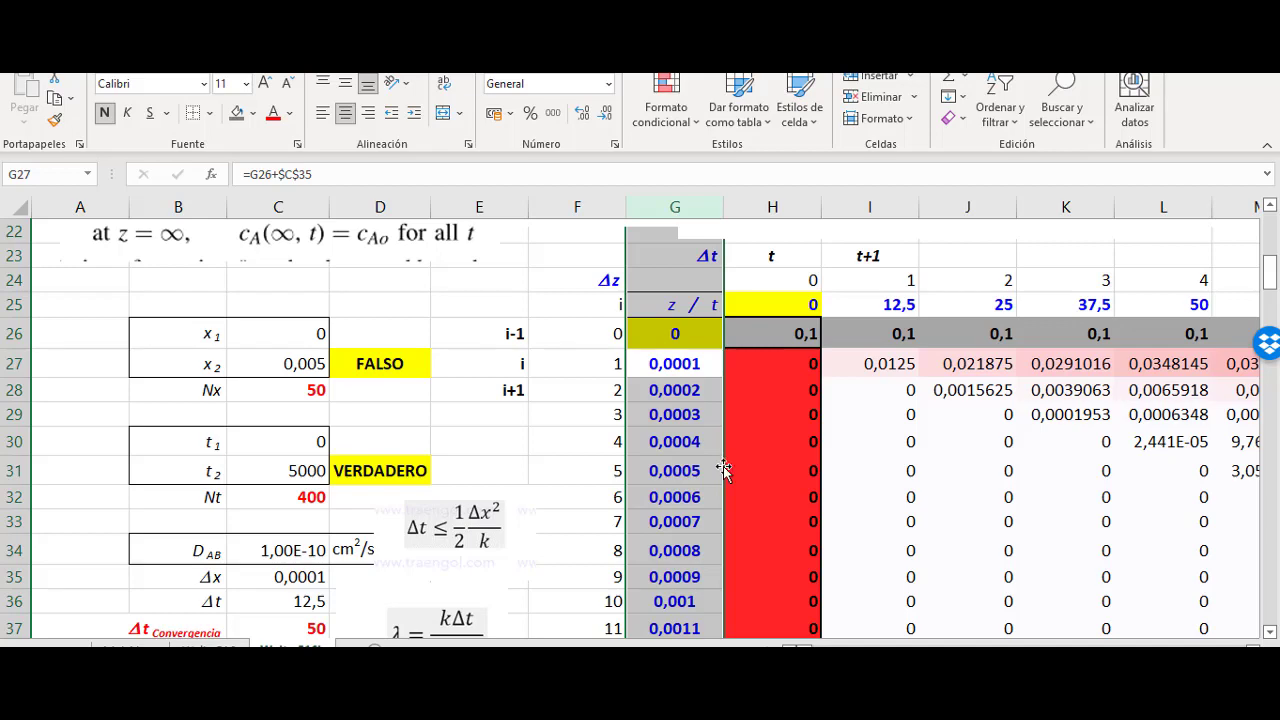
scroll(516, 483, down, 2)
click(299, 367)
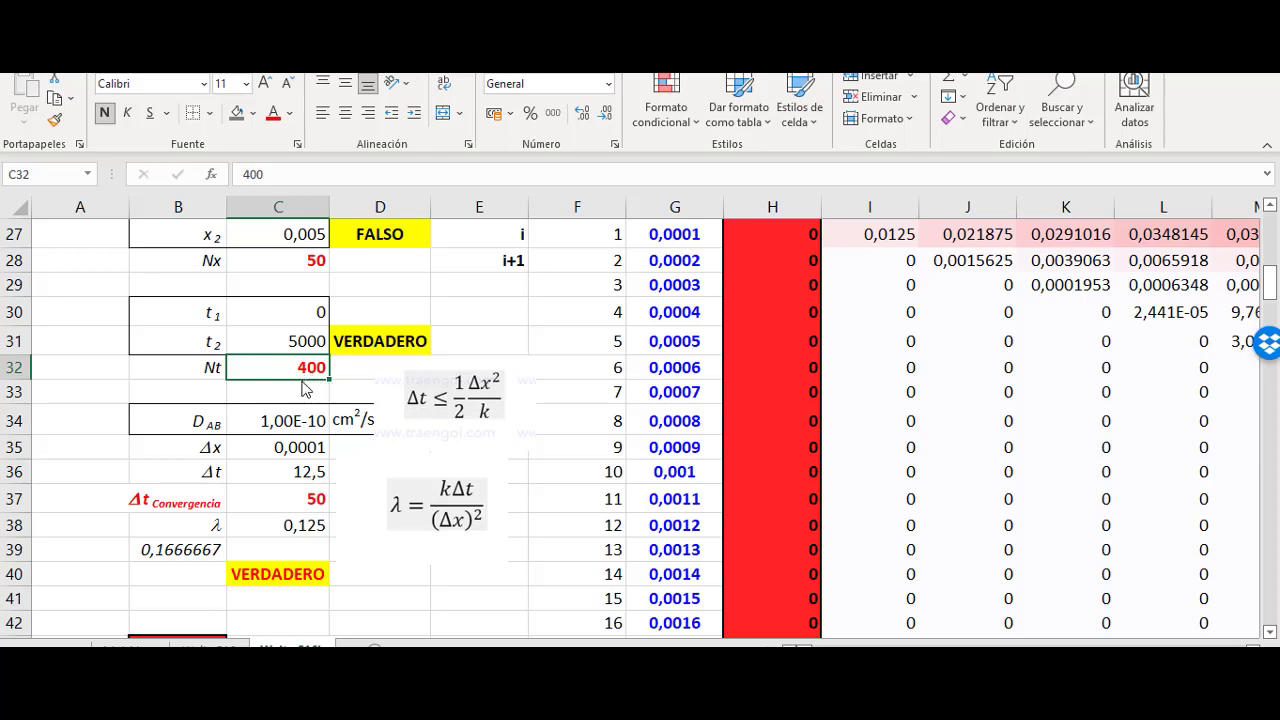
click(308, 258)
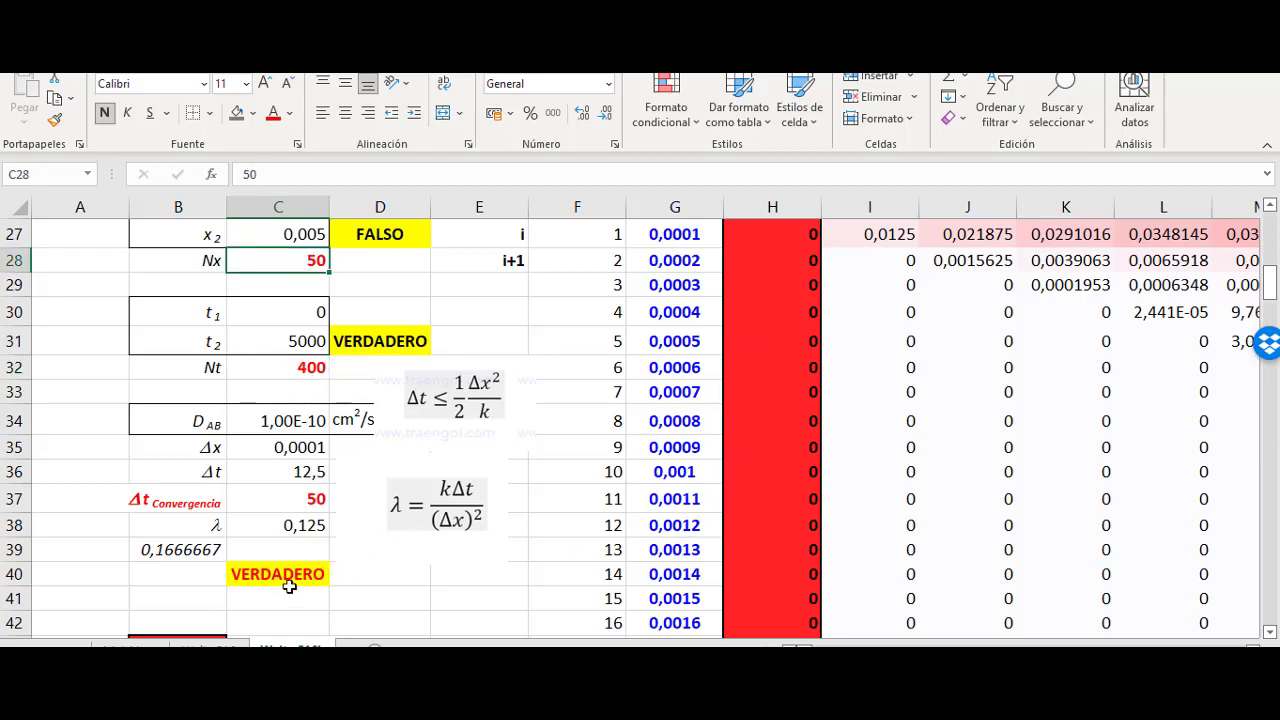
Step: Compare λ in C38 with the 1/6 reference value in B39
click(299, 527)
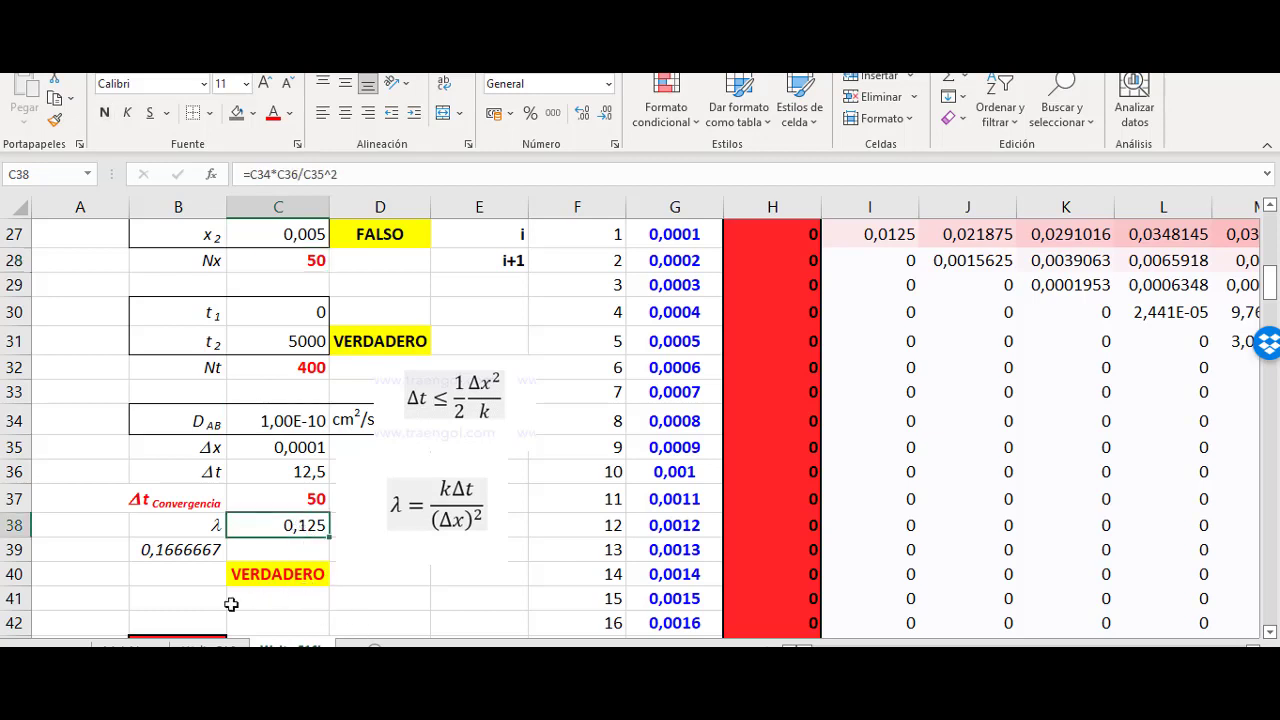
click(173, 557)
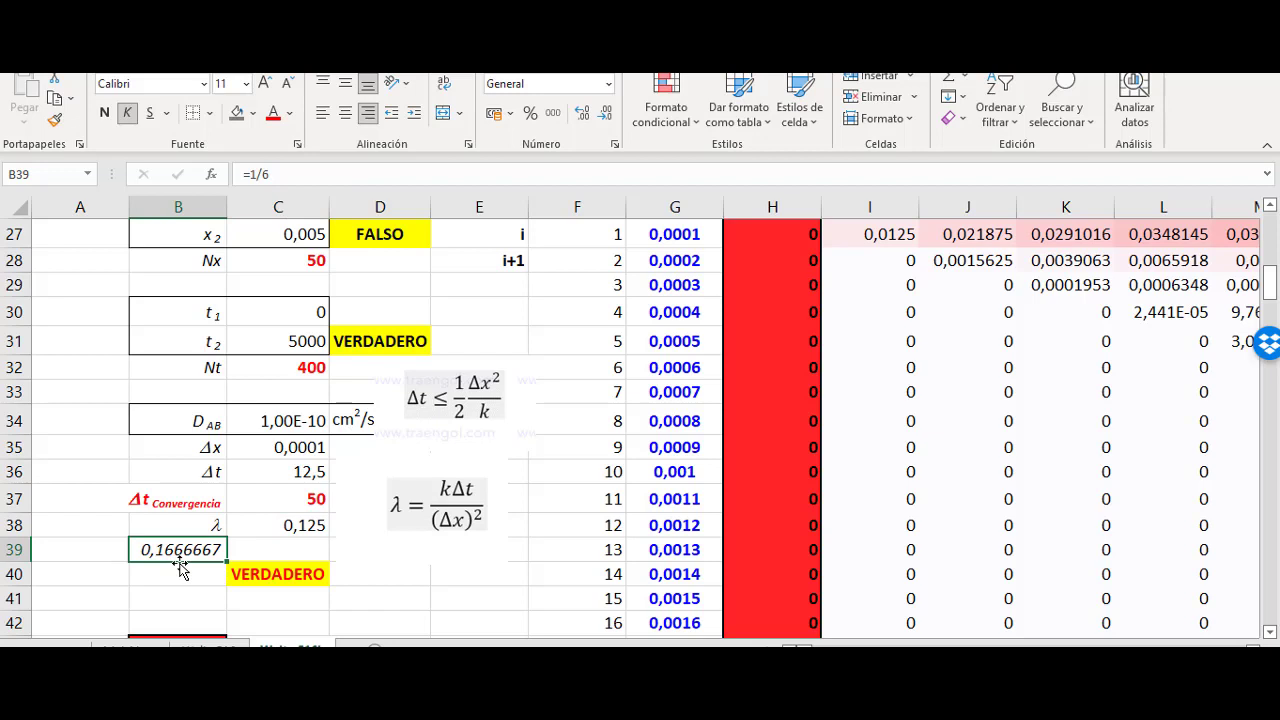
click(296, 530)
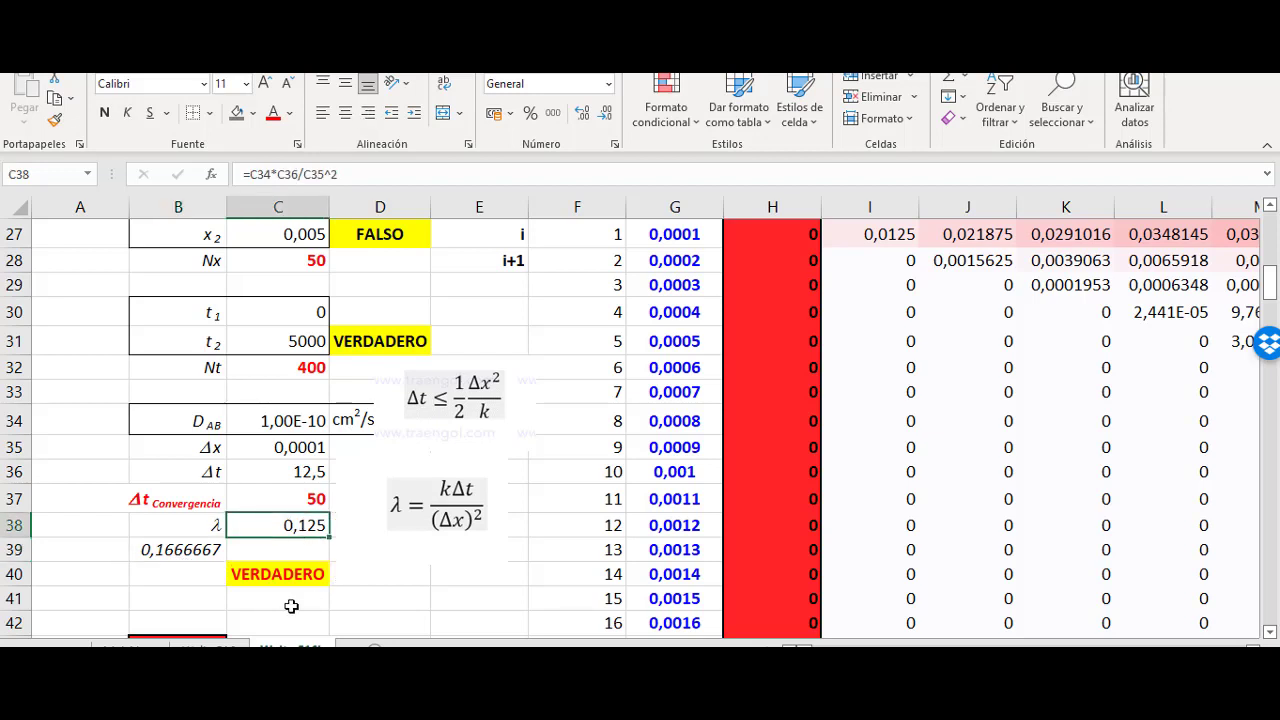
Step: Check Δt and its convergence limit in C36 and C37, and move the Δt stability criterion image below the λ equation
click(288, 476)
click(309, 503)
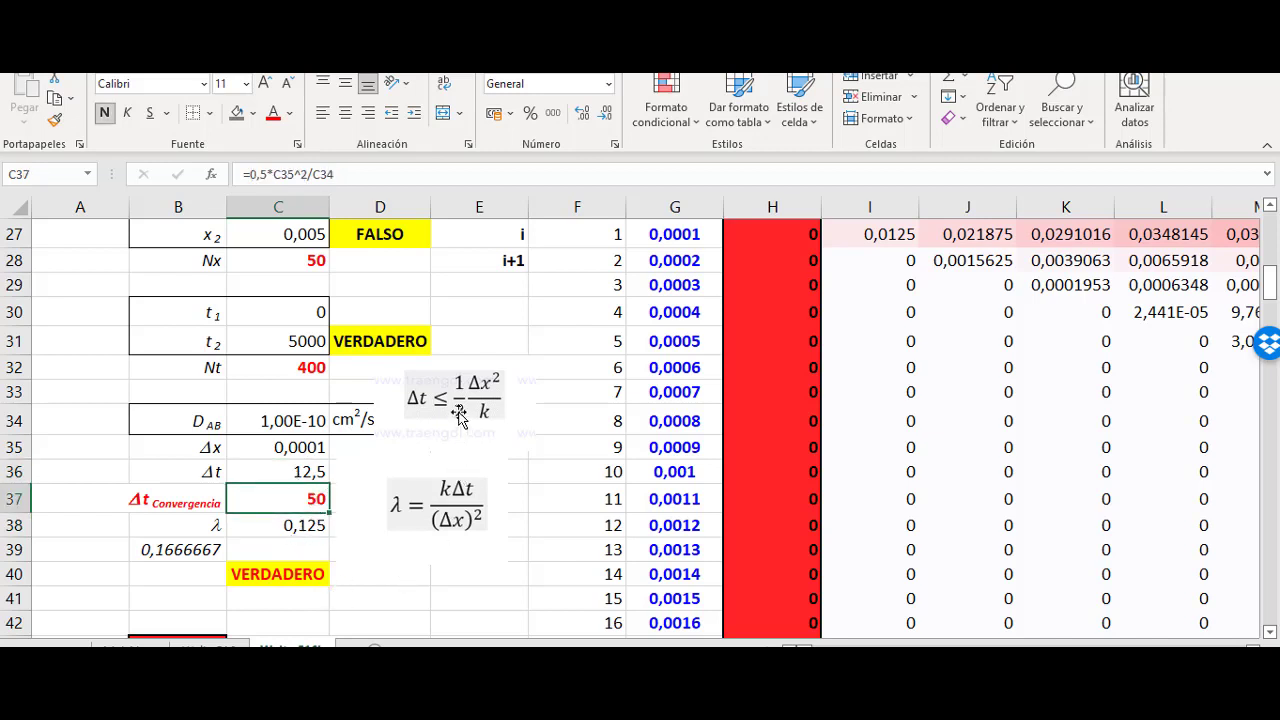
drag(459, 409, 449, 587)
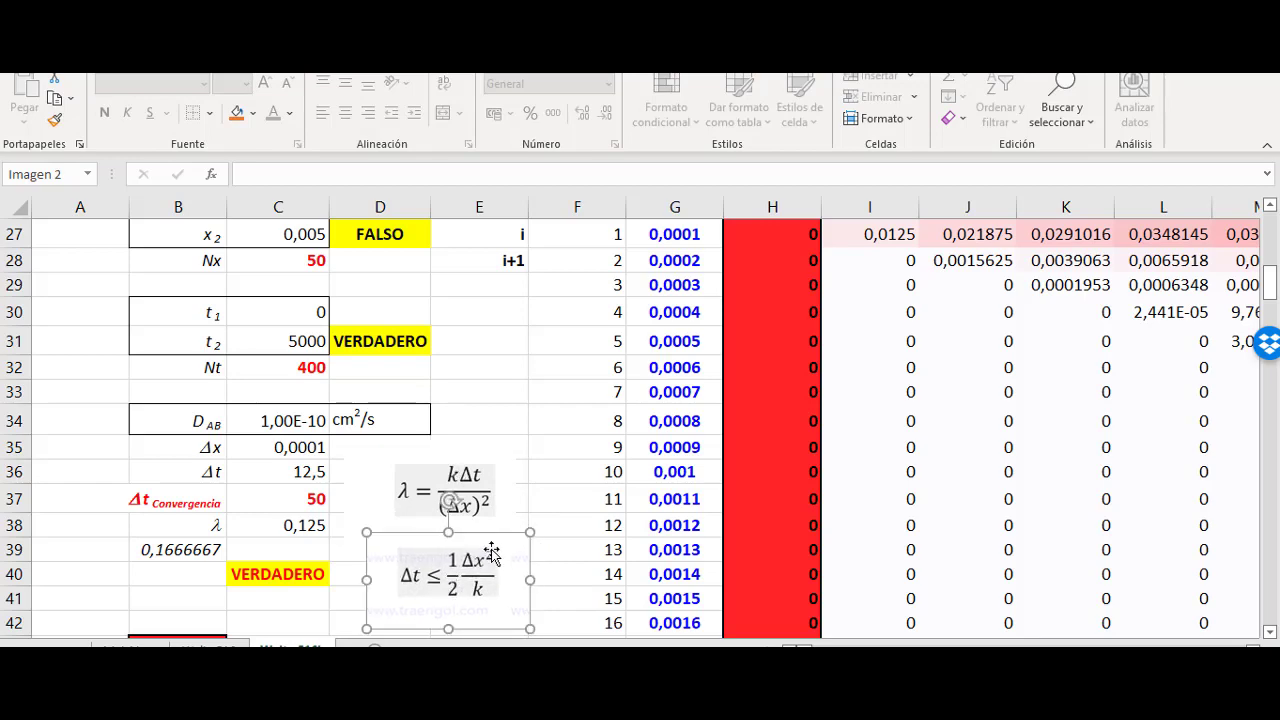
Step: Place the z=inf boundary condition row at node 50 in row 76, linked to B45, and shift the concentration chart below it
scroll(780, 530, down, 3)
scroll(826, 624, down, 12)
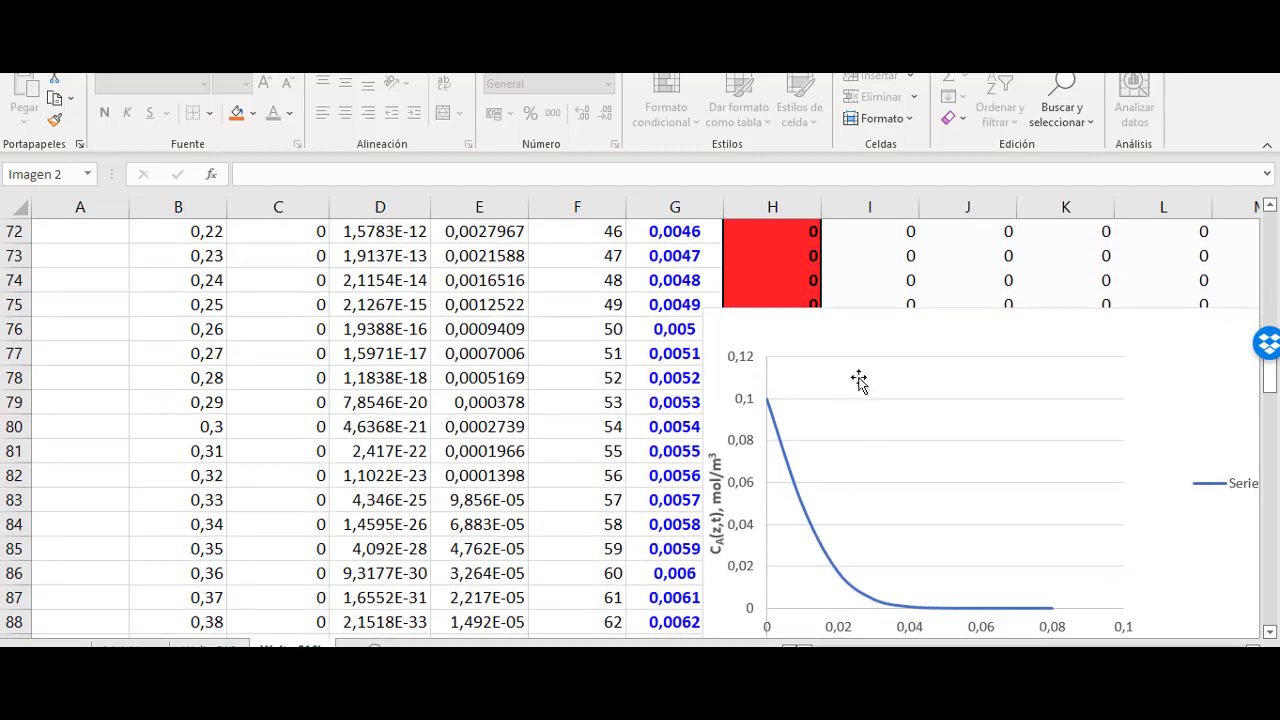
click(819, 533)
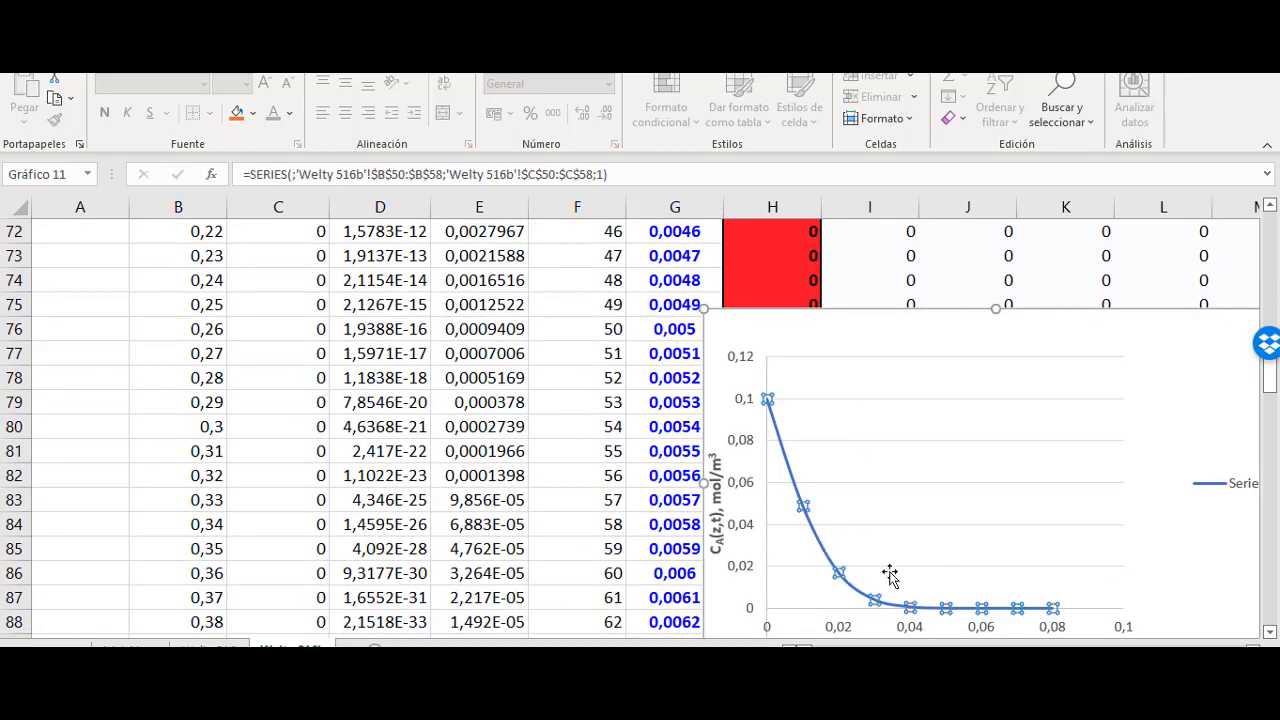
click(854, 358)
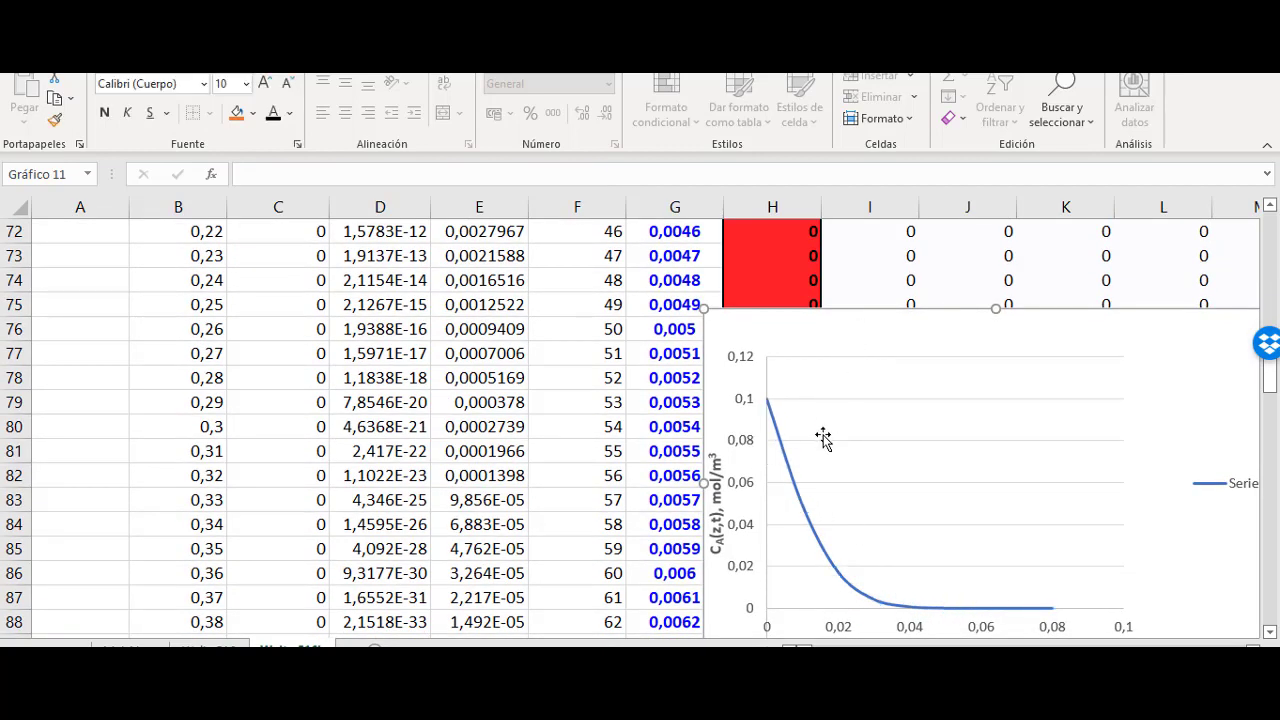
scroll(820, 440, down, 3)
scroll(820, 449, down, 12)
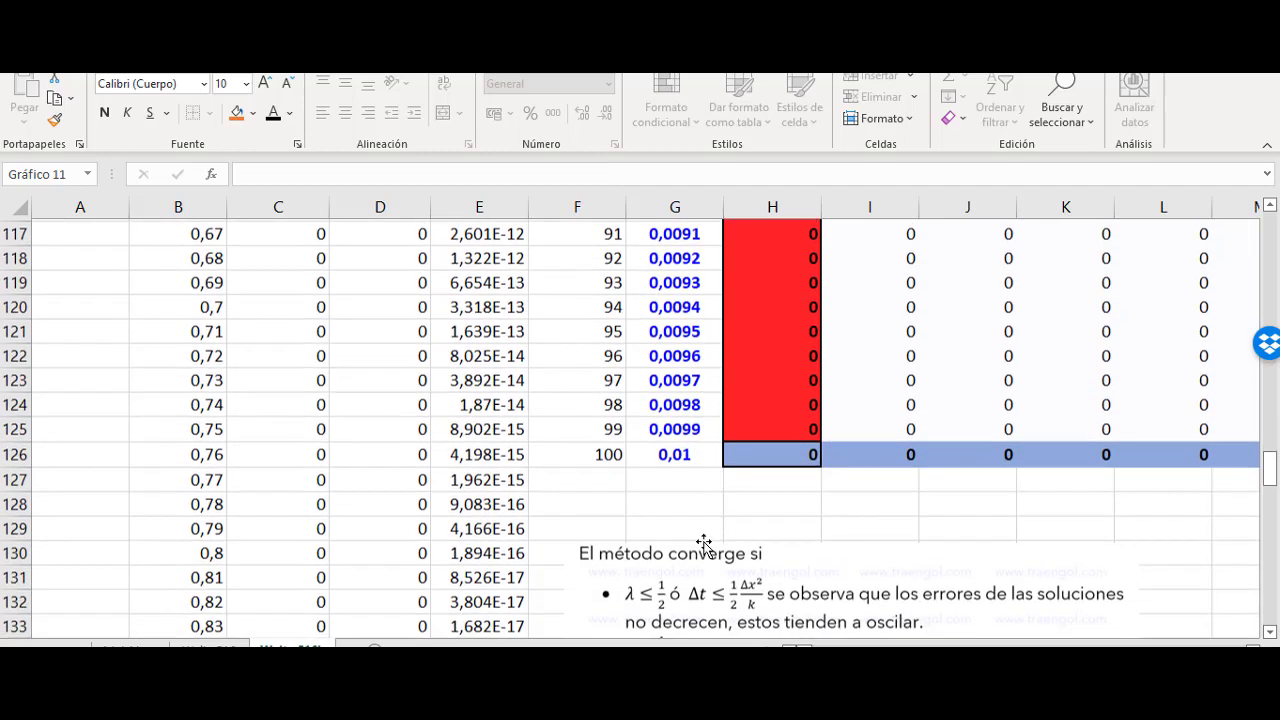
click(595, 452)
click(754, 451)
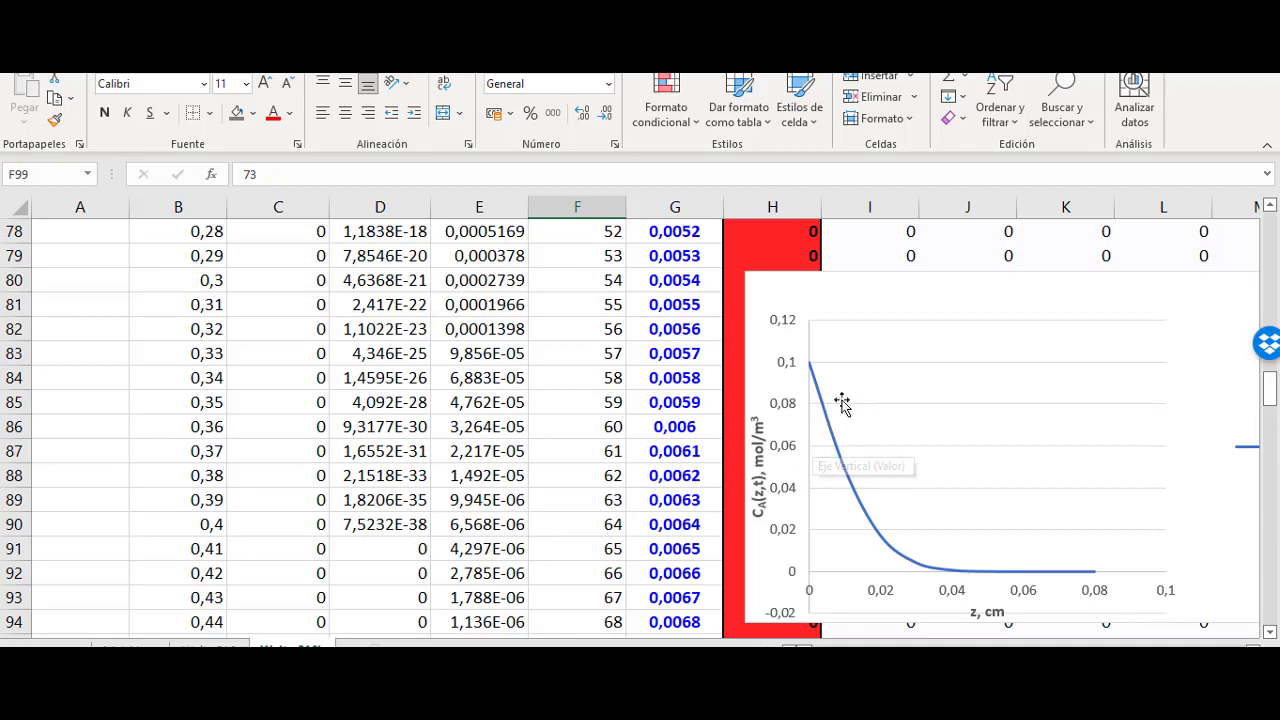
Step: Review the z=inf boundary row at node 50 and its formula in H76
scroll(826, 540, down, 7)
scroll(820, 528, down, 3)
scroll(800, 486, up, 17)
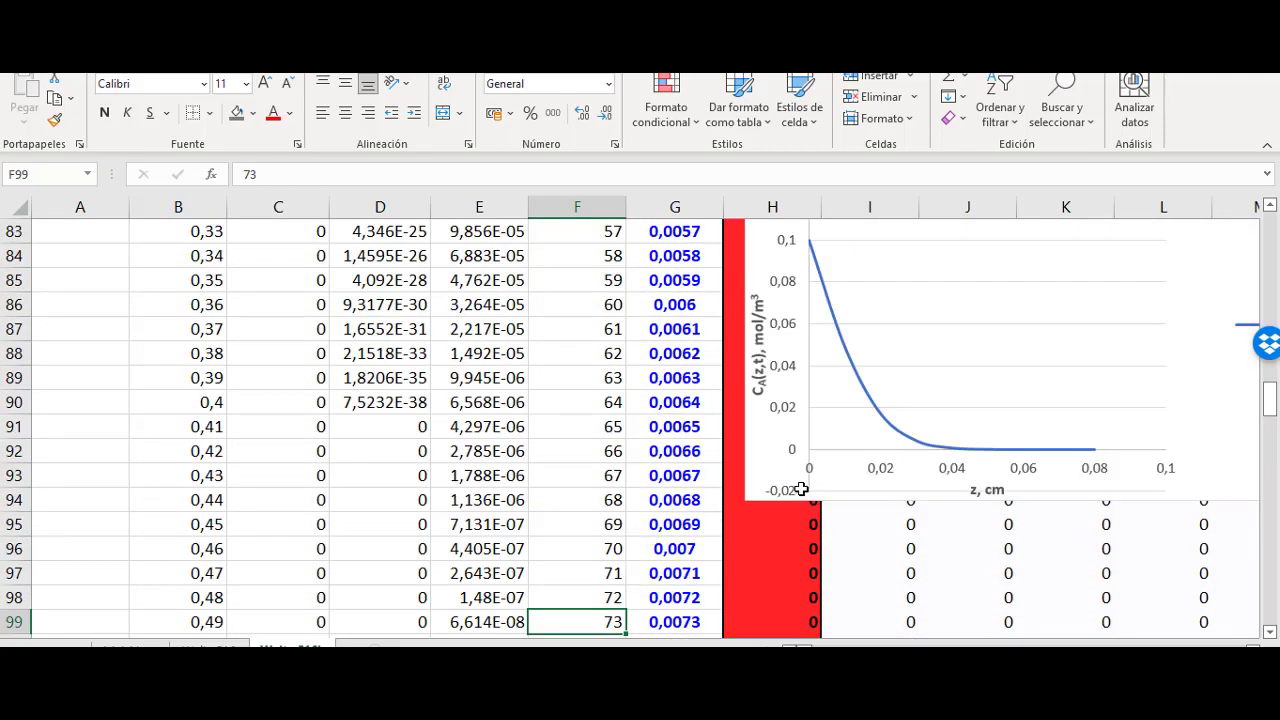
scroll(792, 472, up, 10)
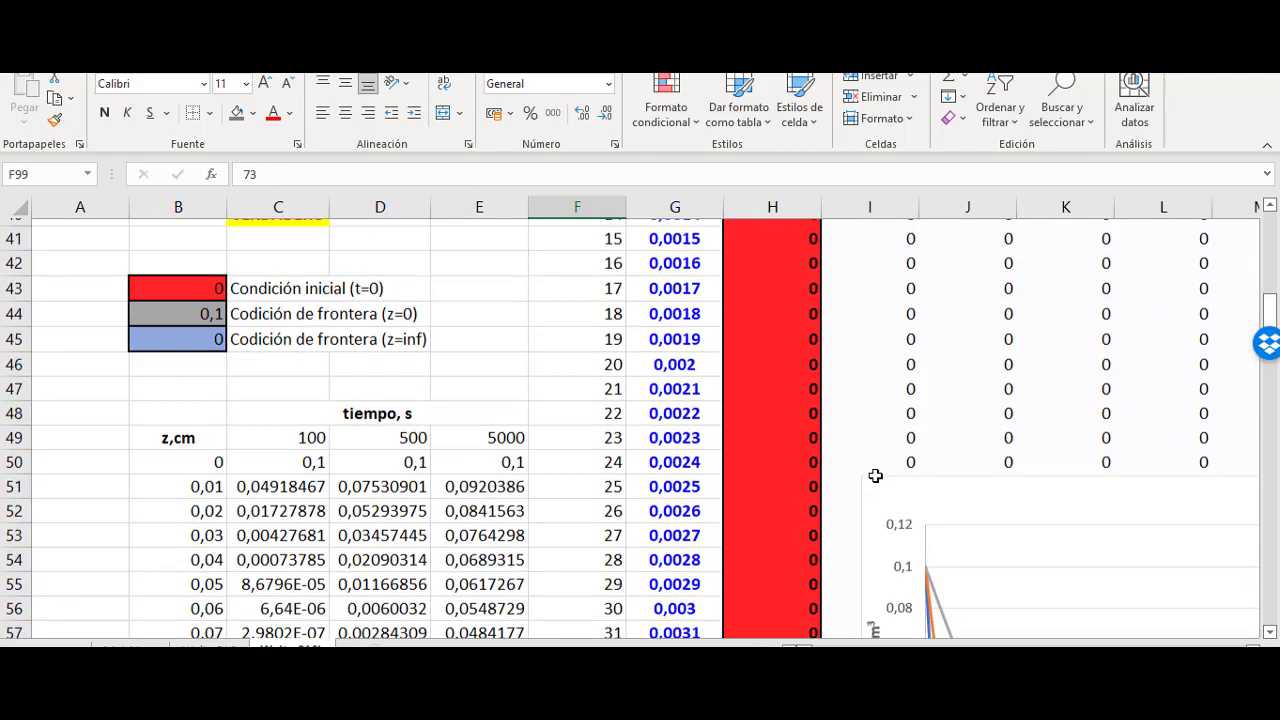
scroll(855, 463, down, 8)
scroll(848, 465, down, 5)
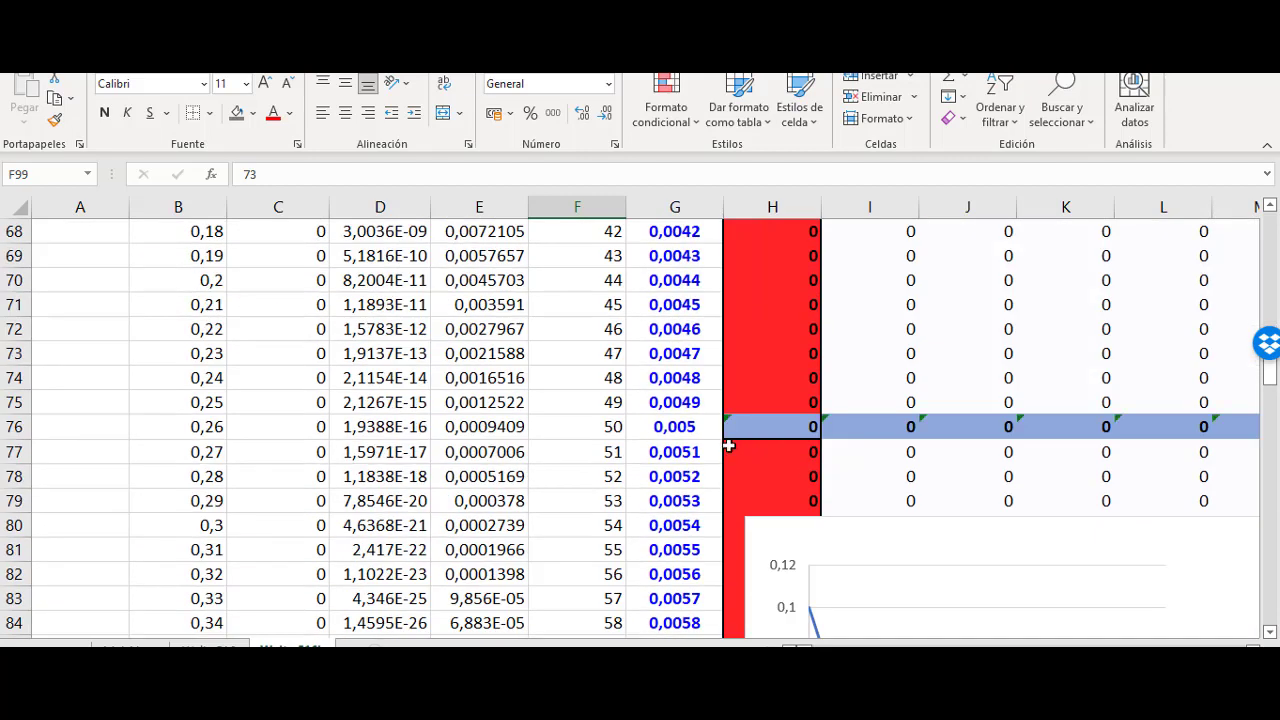
click(772, 430)
scroll(818, 436, down, 1)
scroll(820, 436, down, 4)
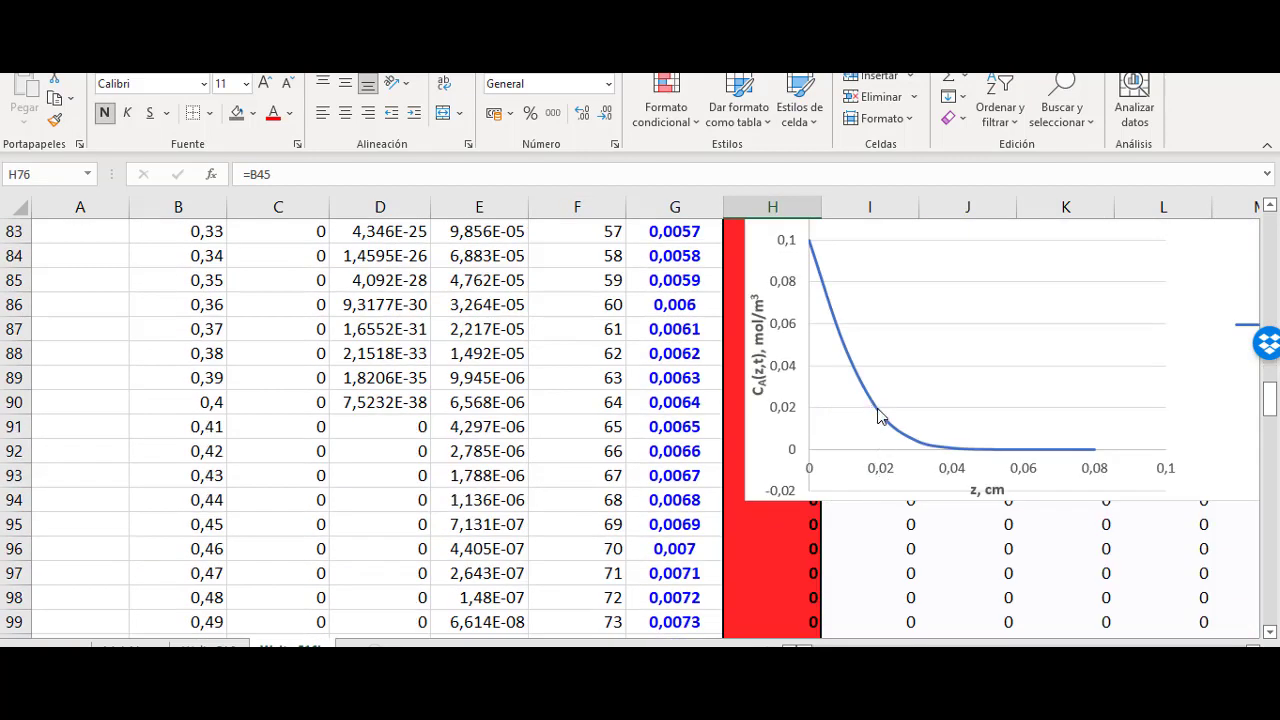
Step: Examine the single-time concentration chart, its source data for 100 s, and the three-time profile chart
click(877, 420)
click(862, 485)
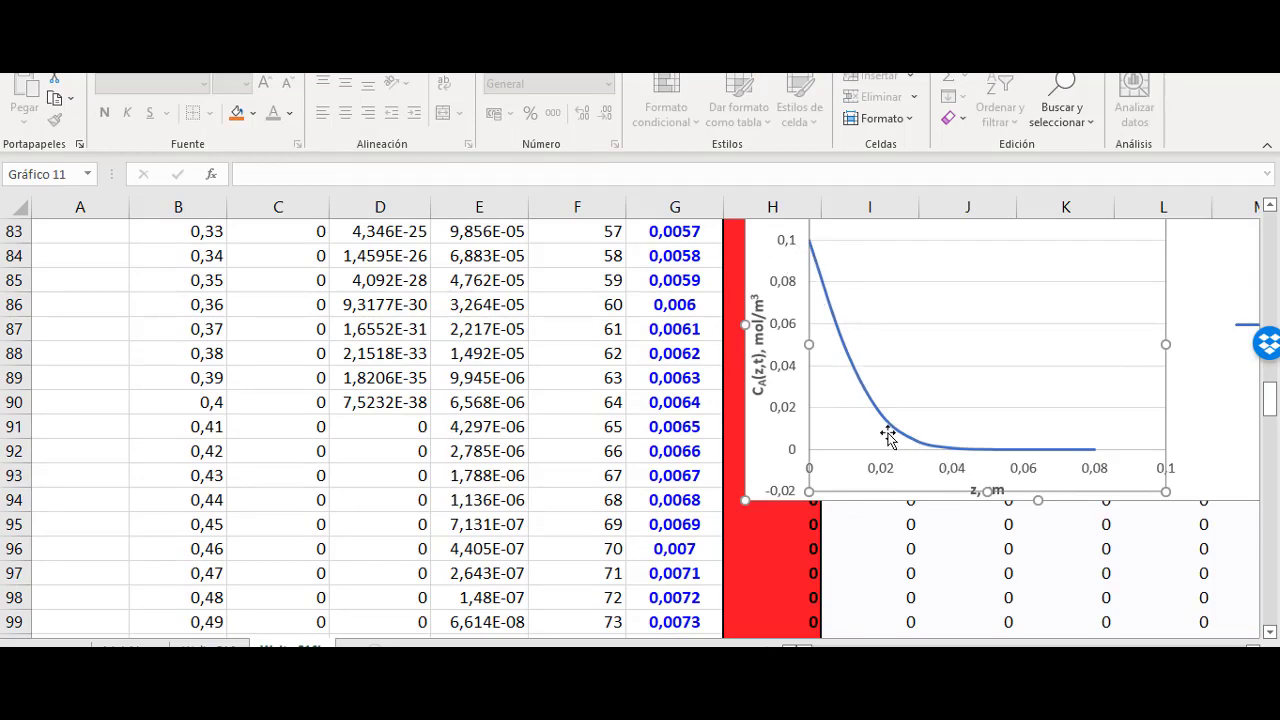
scroll(850, 440, up, 3)
scroll(860, 445, up, 12)
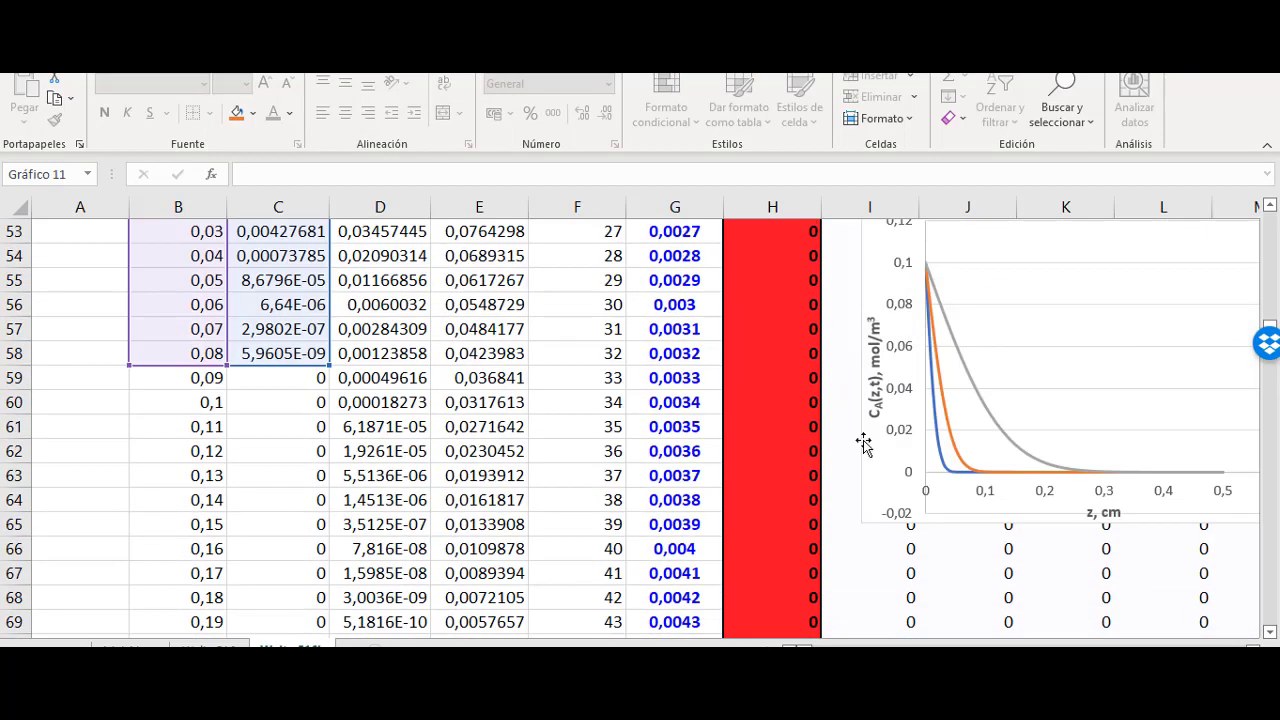
scroll(866, 453, down, 3)
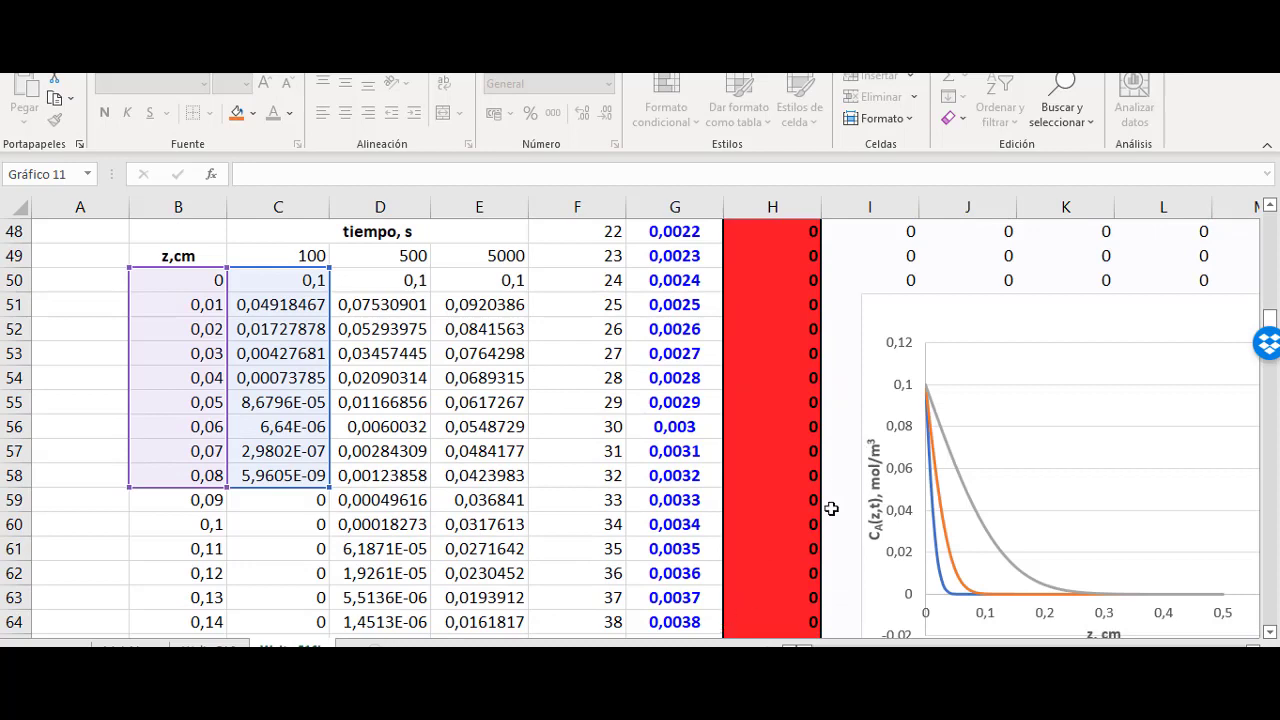
scroll(831, 509, down, 5)
Step: Compare the finer-grid profiles with the concentration curve on the sheet with Nx = 10, and return to the Nx = 50 sheet
key(Escape)
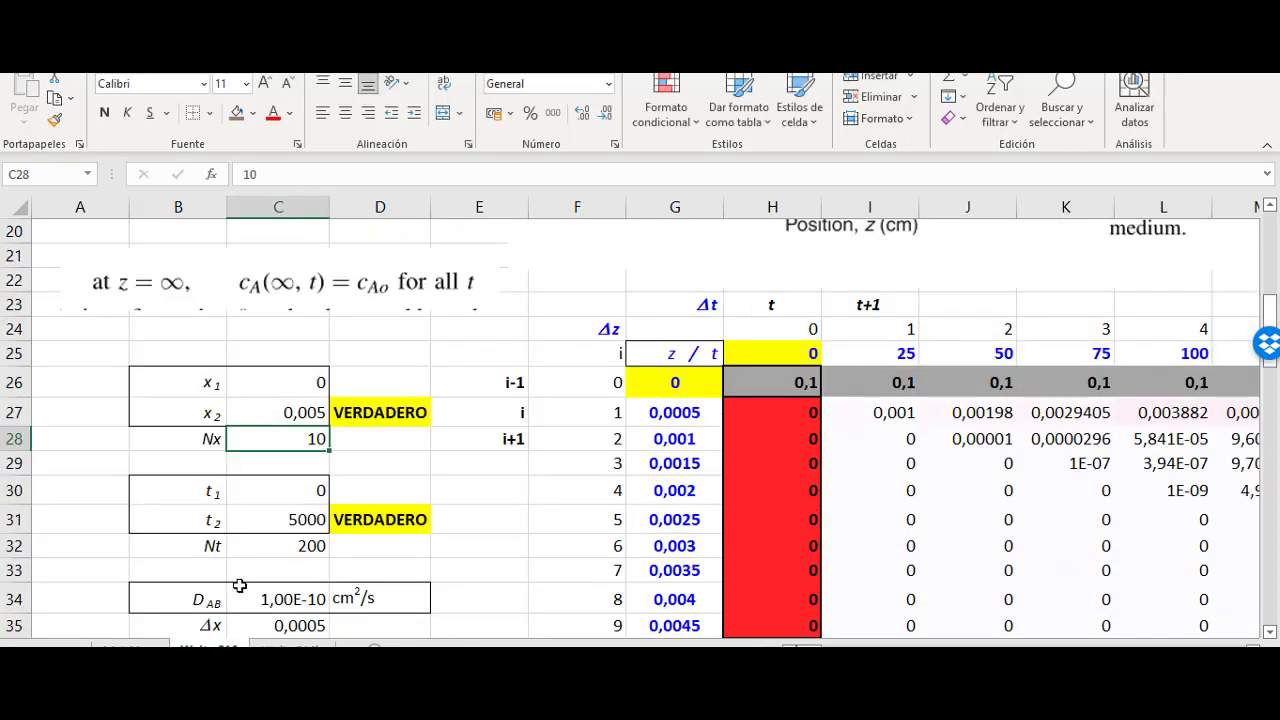
scroll(243, 480, down, 12)
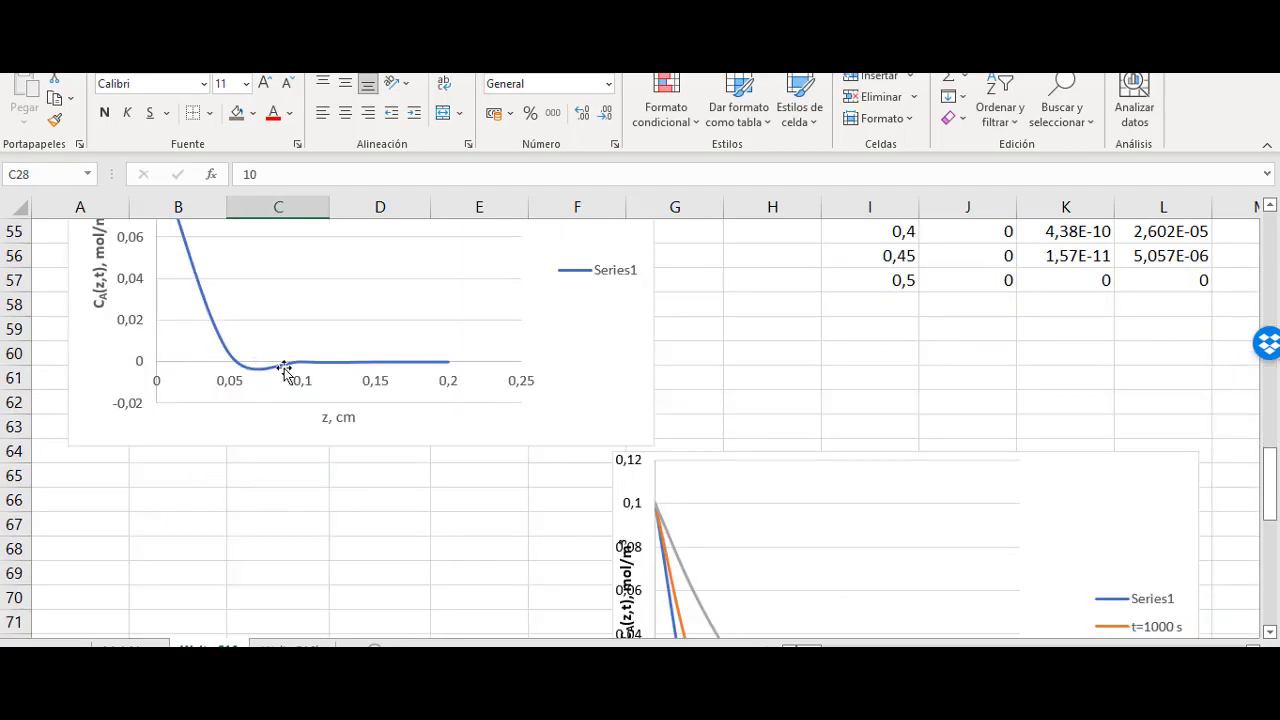
key(ctrl+Page_Down)
scroll(908, 438, up, 3)
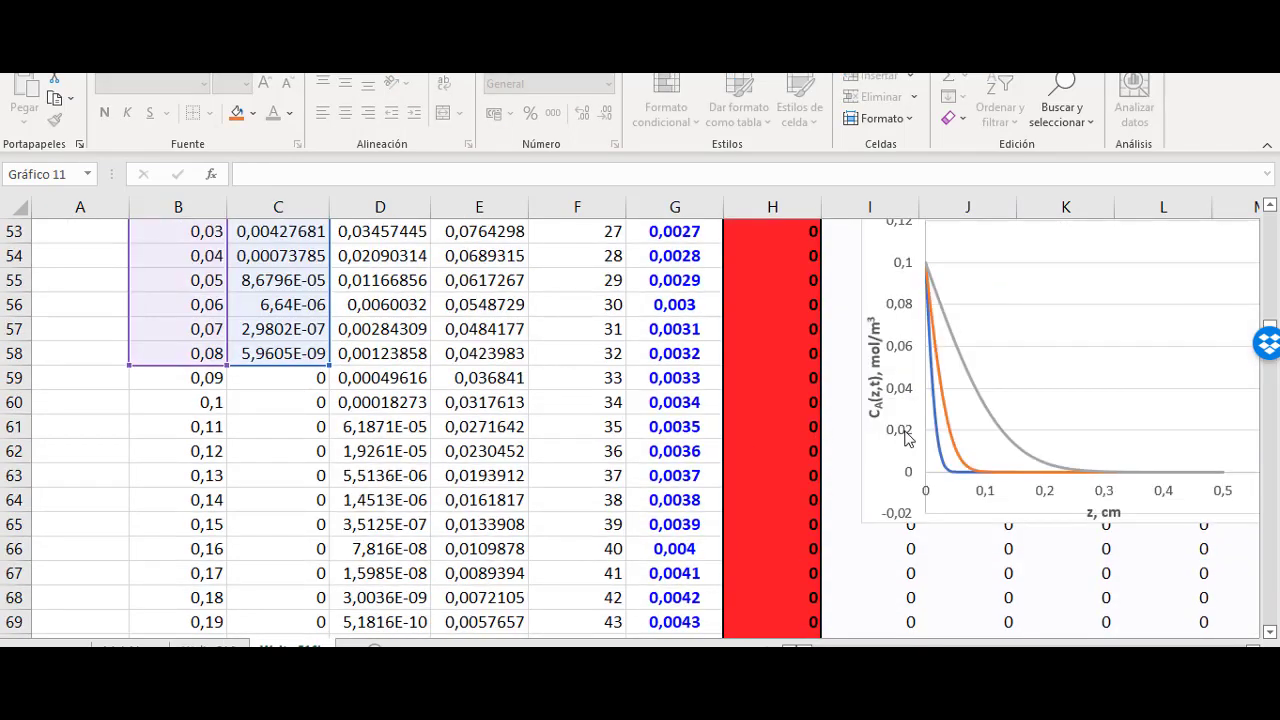
Step: Review the convergence parameters and the number of time divisions Nt in C32
click(240, 434)
scroll(263, 423, up, 10)
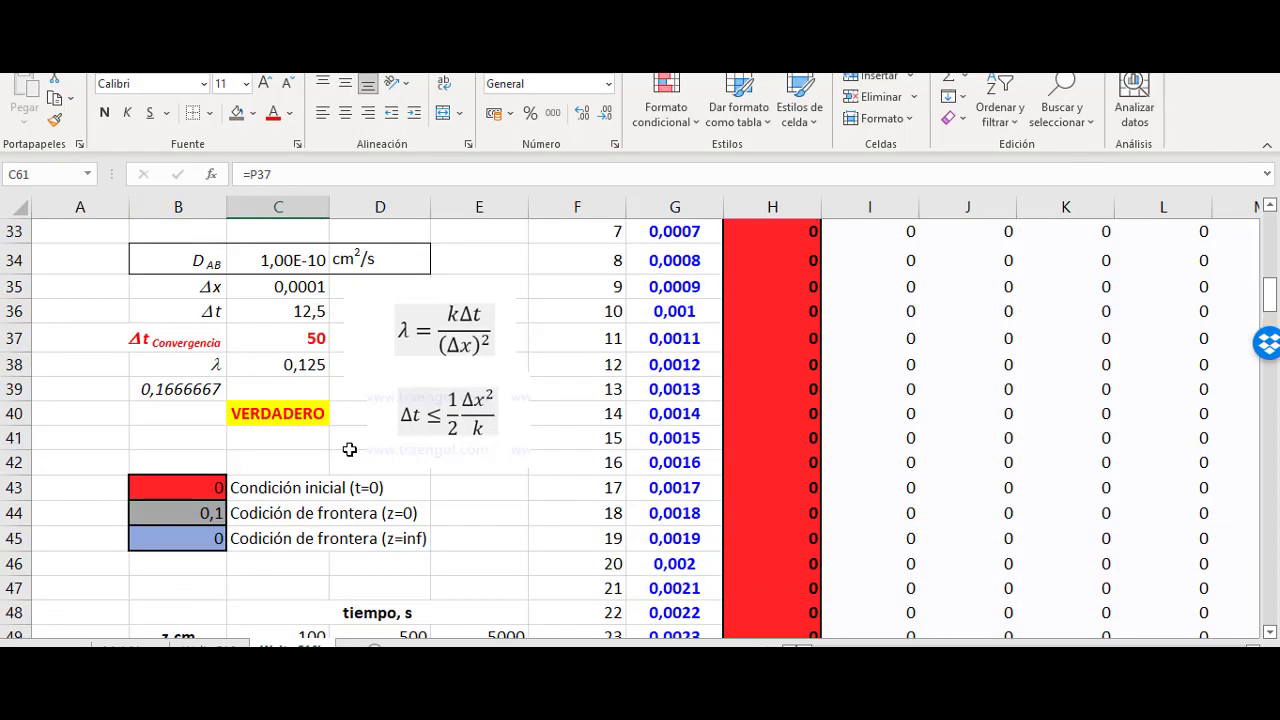
scroll(330, 497, down, 2)
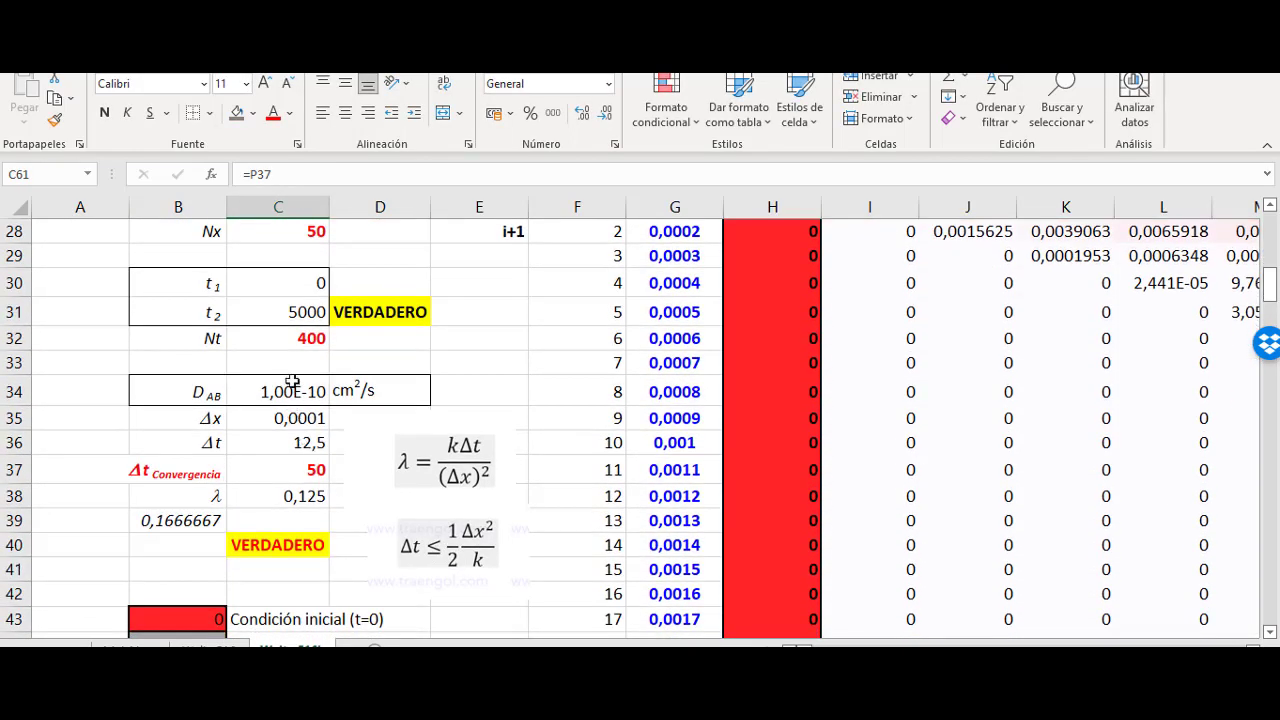
click(279, 340)
click(383, 363)
click(305, 342)
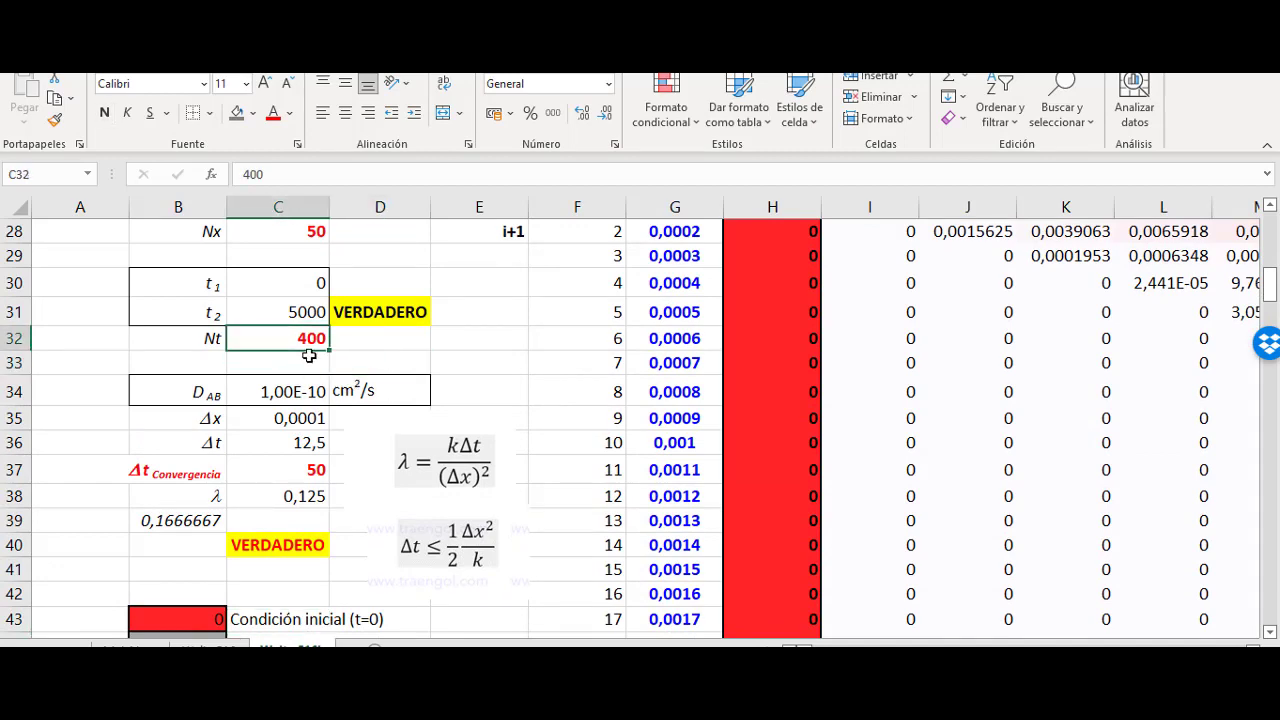
Step: Check the number of spatial divisions Nx in C28 against the three-time concentration profiles
scroll(315, 440, up, 3)
scroll(315, 440, up, 1)
click(278, 492)
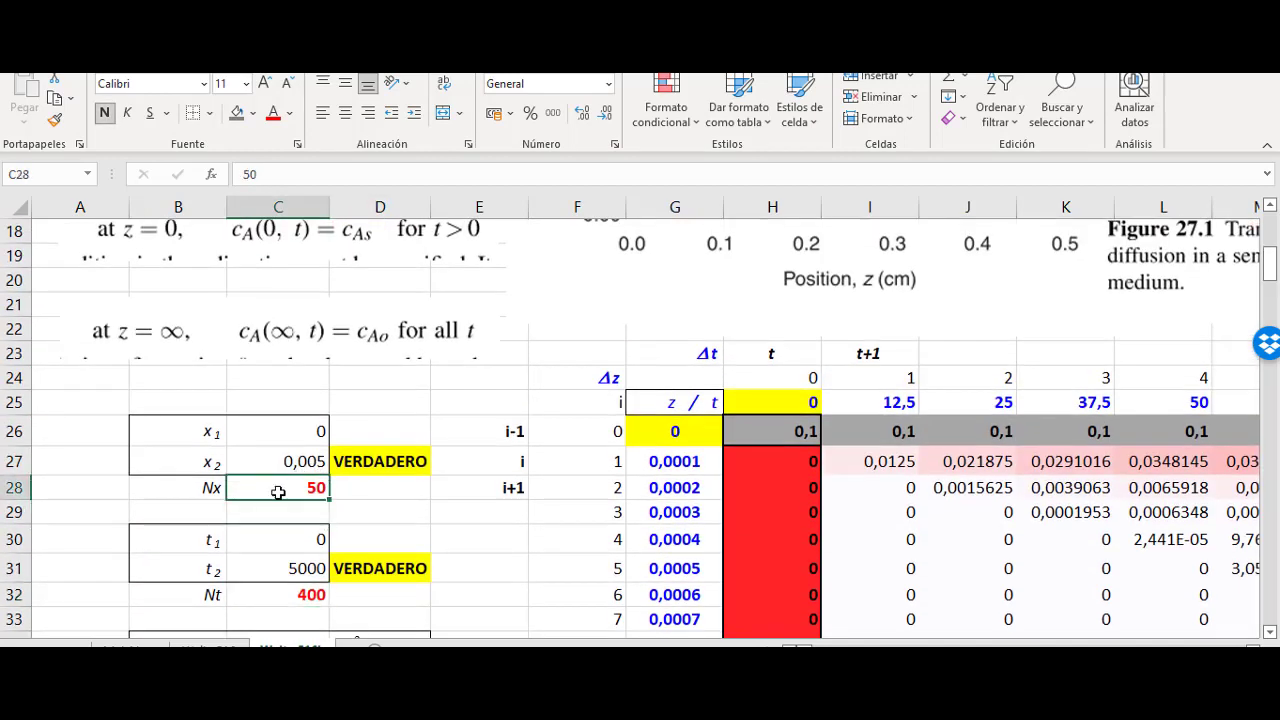
click(356, 517)
click(289, 487)
scroll(408, 451, down, 12)
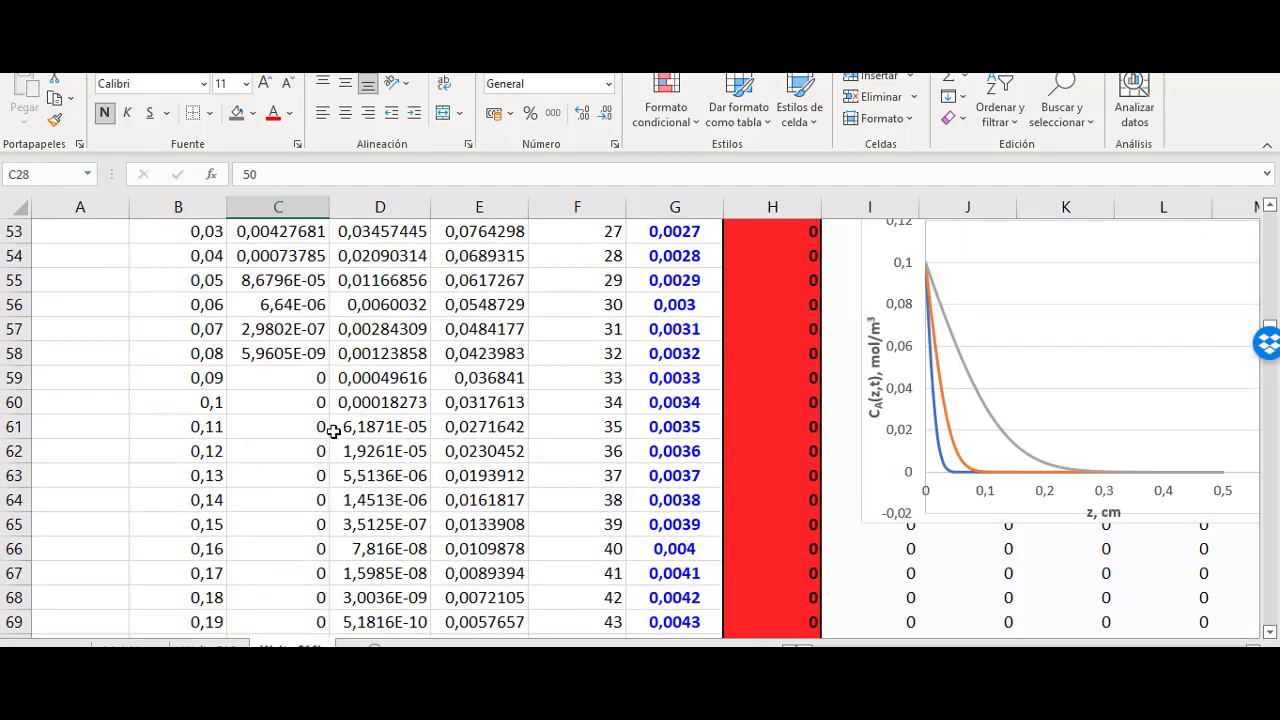
scroll(333, 430, up, 8)
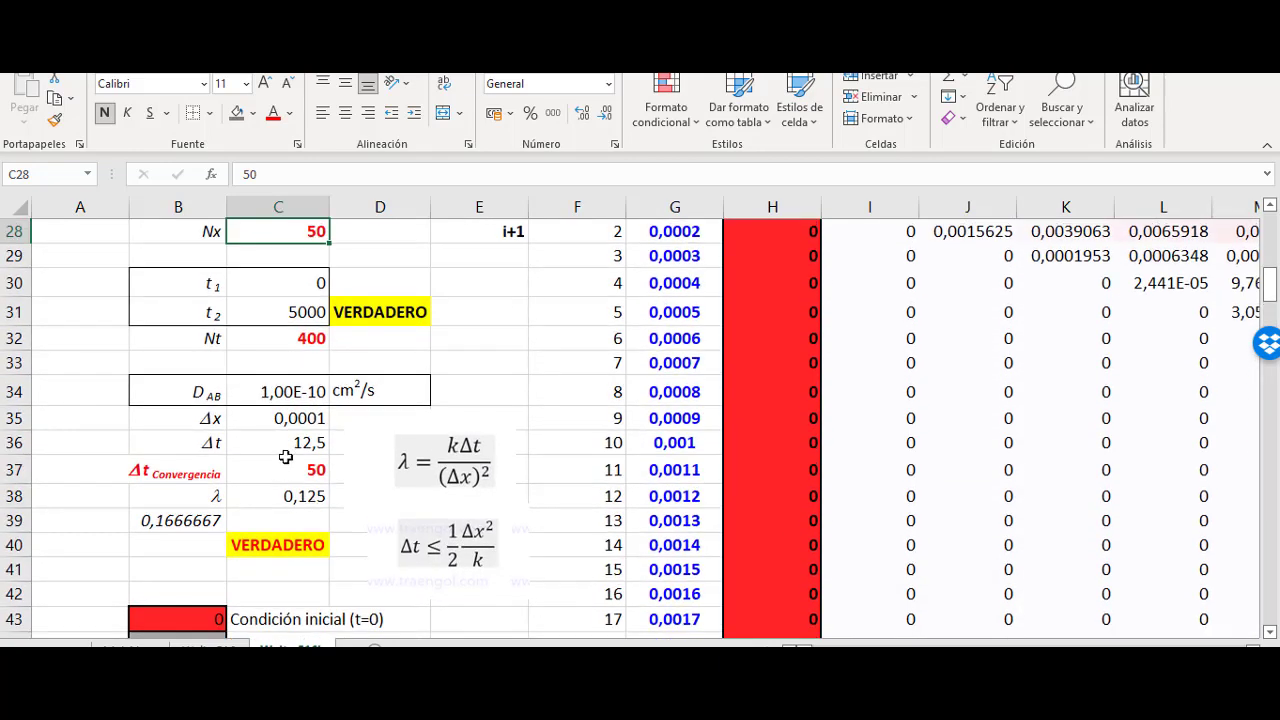
scroll(278, 405, up, 3)
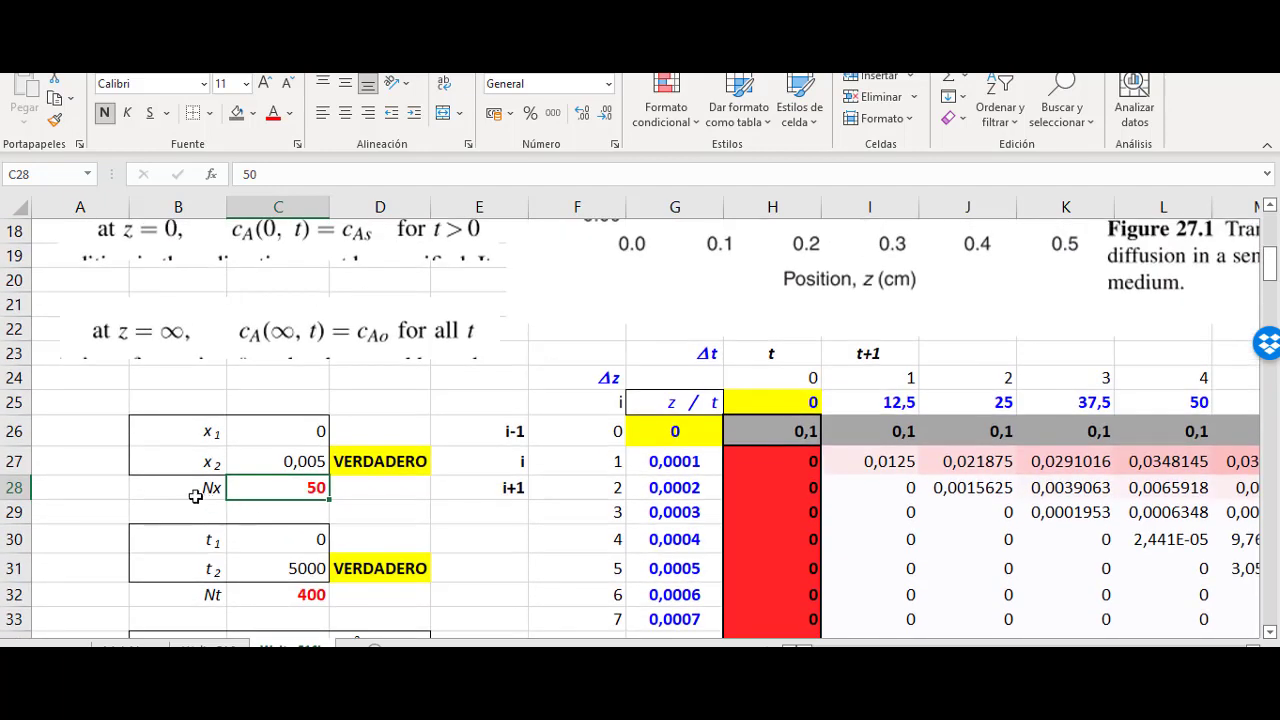
Step: Highlight the Nx and Nt settings and compare the λ formula in C38 with the 1/6 reference in B39
drag(182, 482, 288, 487)
scroll(278, 549, down, 3)
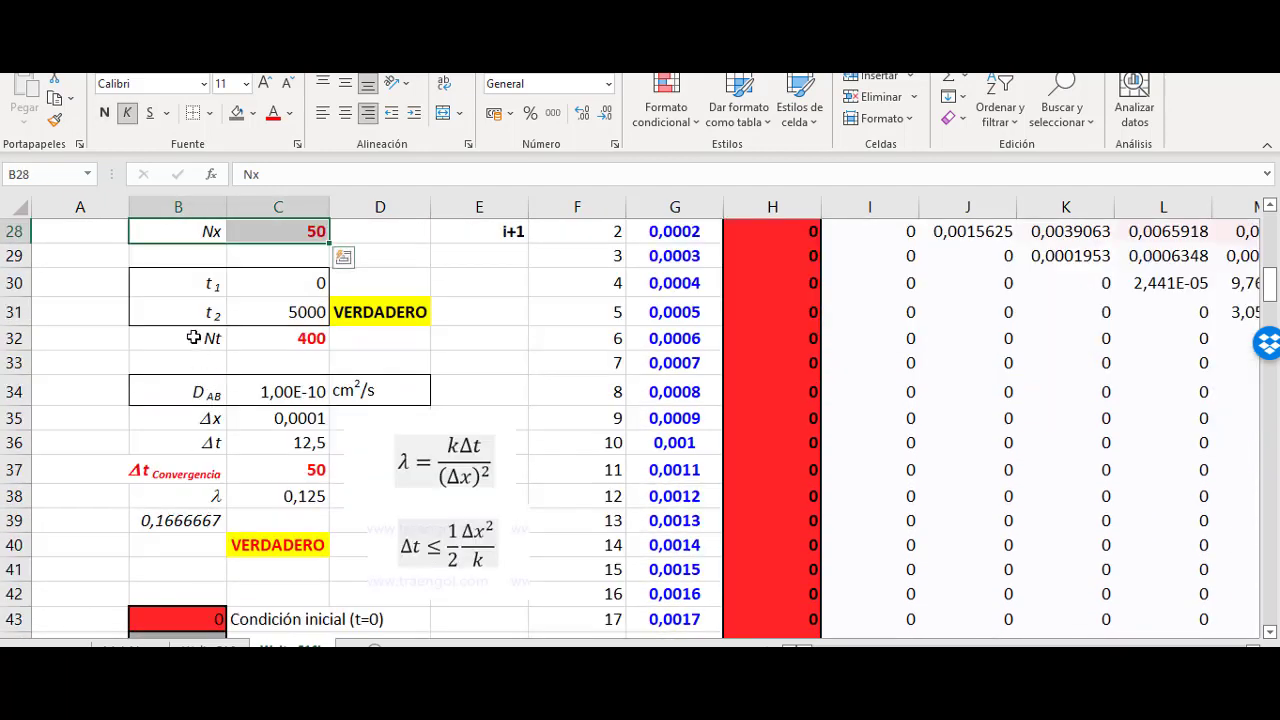
drag(190, 337, 285, 338)
scroll(290, 495, down, 2)
click(287, 365)
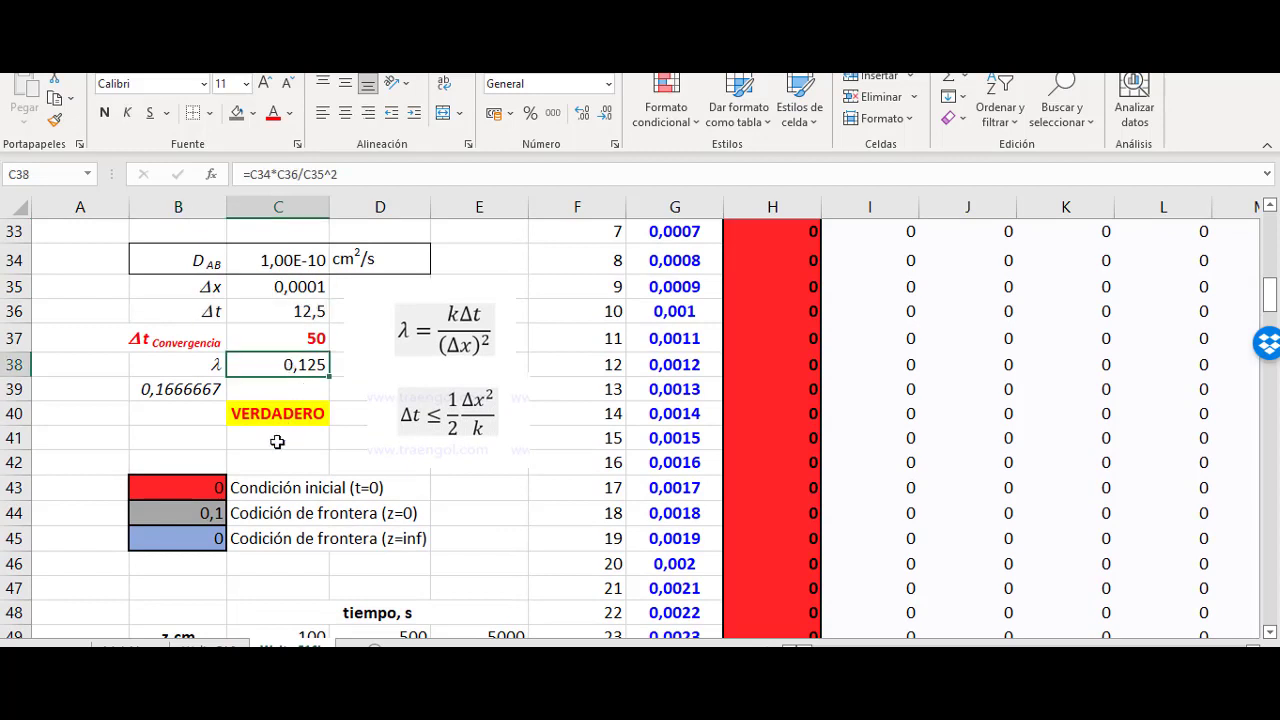
click(167, 386)
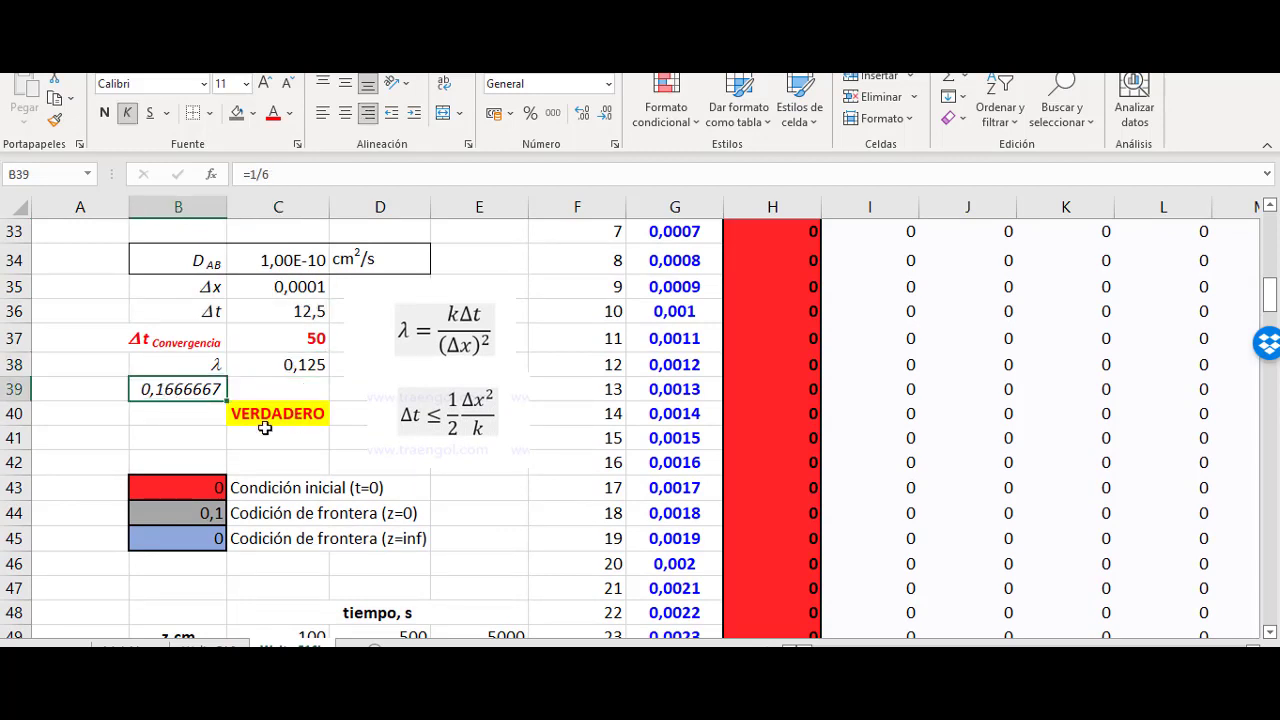
click(290, 360)
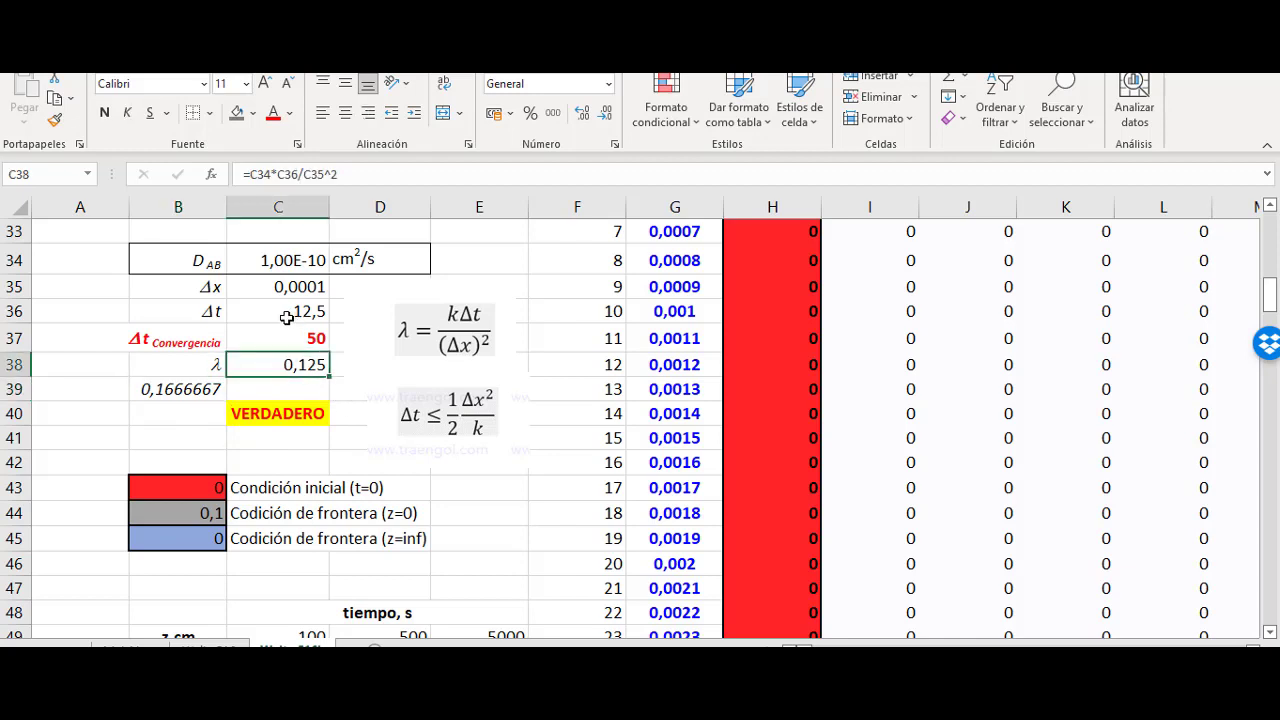
Step: Compare Δt in C36 with the convergence limit in C37 using the stability criterion image, and review the Nx and Nt settings
drag(287, 318, 290, 340)
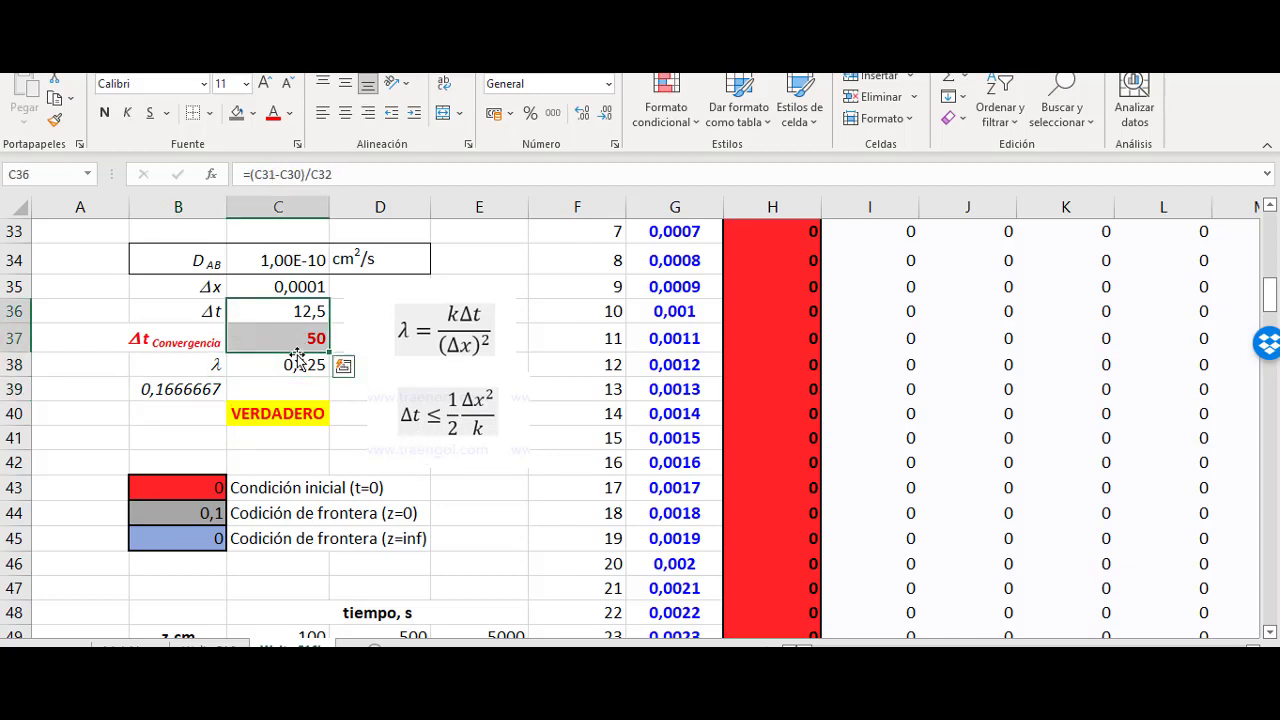
click(440, 432)
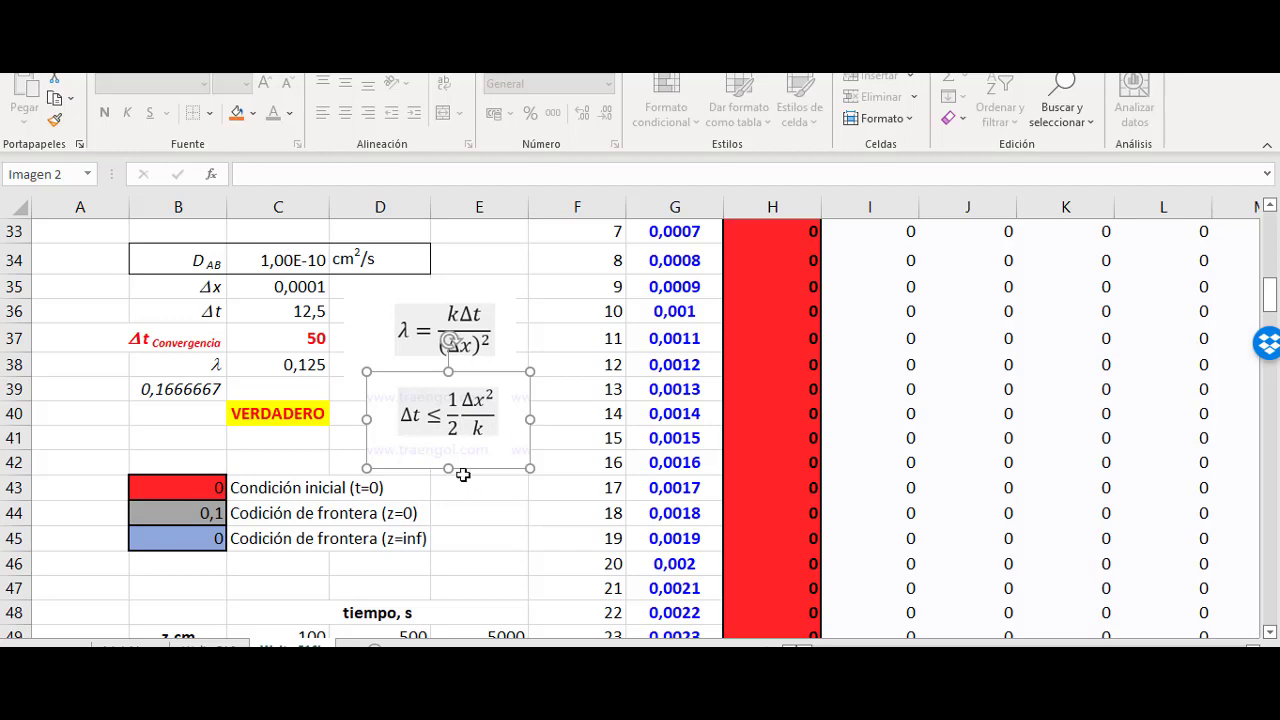
scroll(548, 474, up, 5)
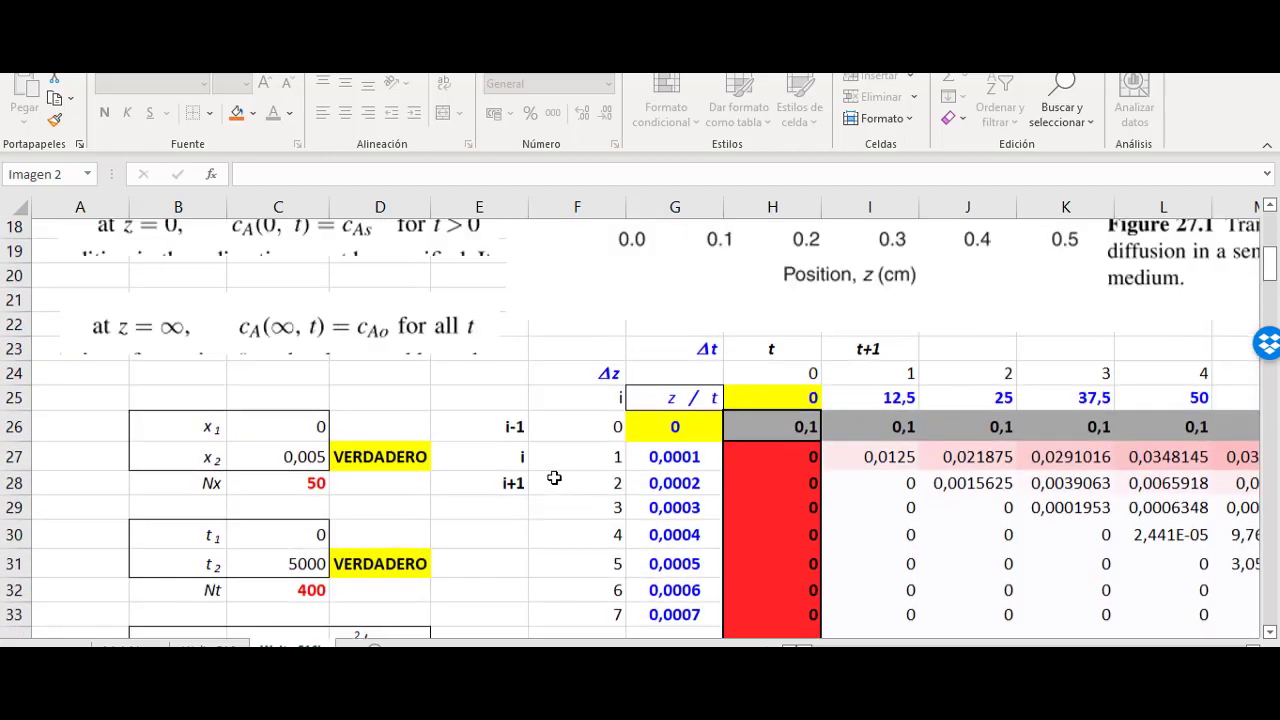
scroll(554, 478, down, 2)
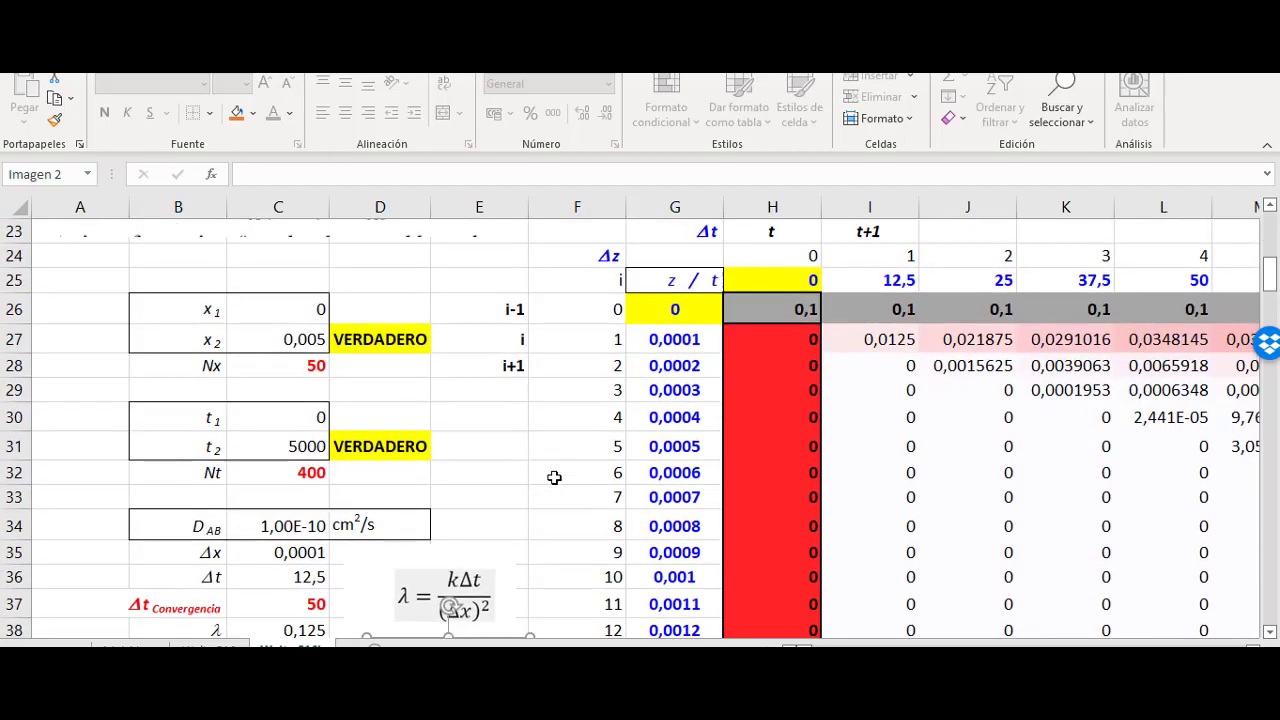